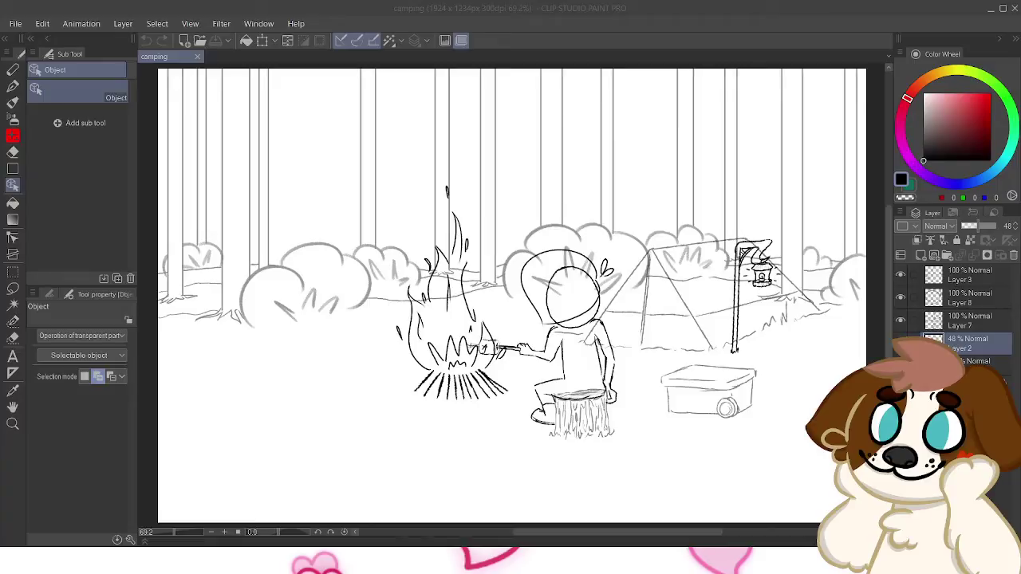
pyautogui.hotkey('alt', 'Tab')
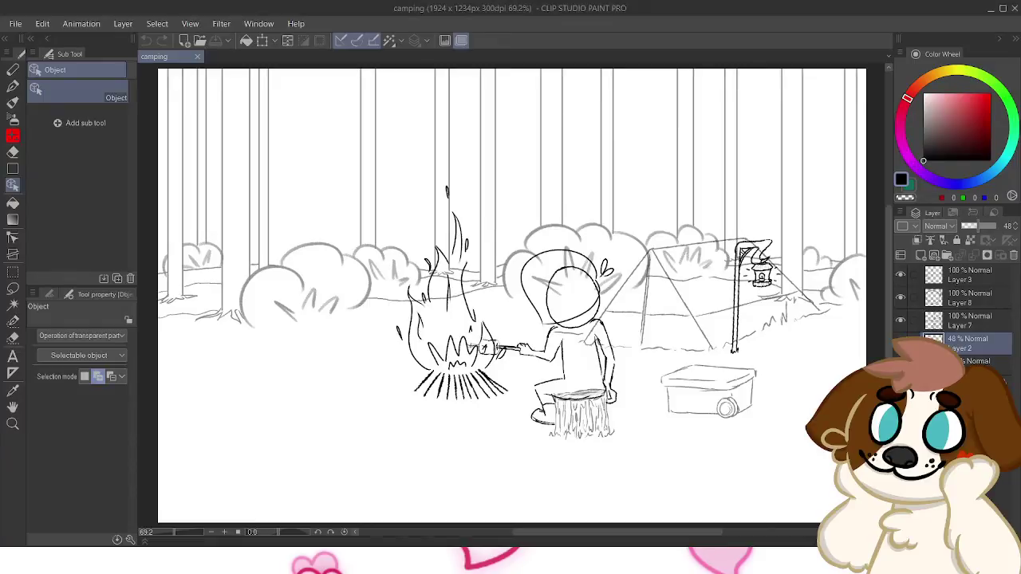
pyautogui.hotkey('alt', 'Tab')
pyautogui.hotkey('ctrl', 'z')
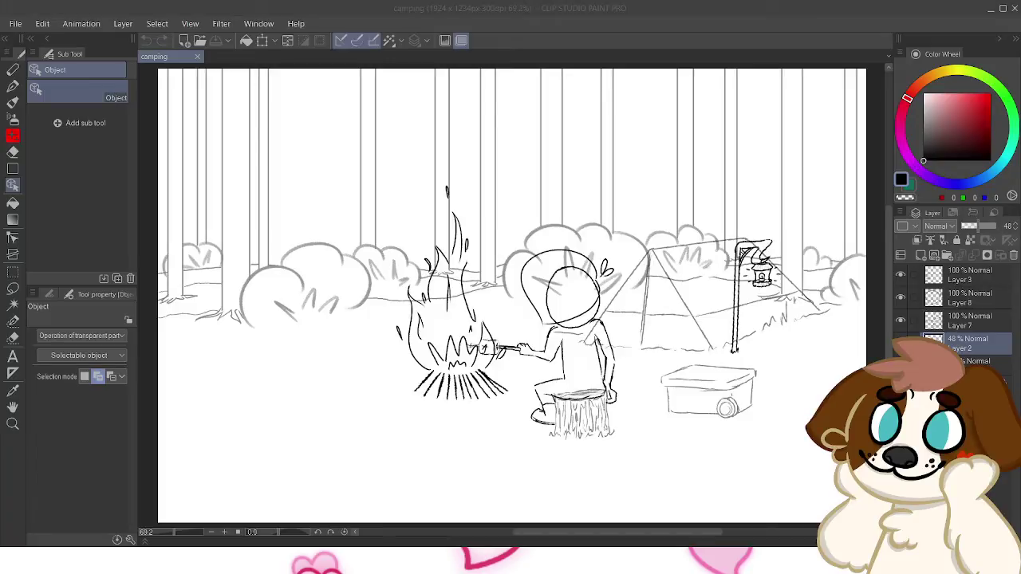
pyautogui.hotkey('ctrl', 'z')
pyautogui.hotkey('ctrl', 'y')
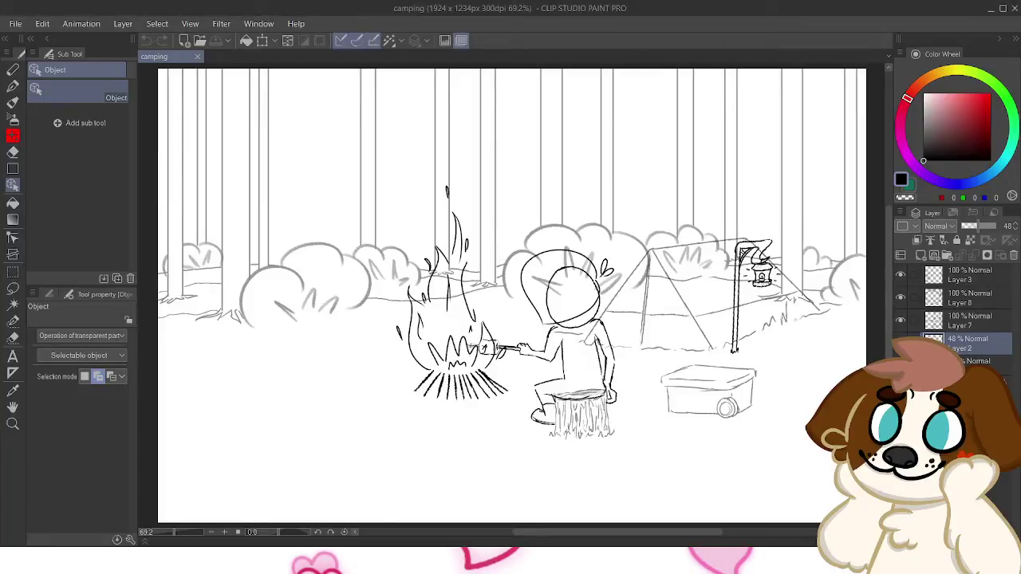
# Check the contents of Layer 8 and Layer 7 by toggling their visibility, and delete the empty Layer 8
pyautogui.click(982, 365)
pyautogui.click(970, 274)
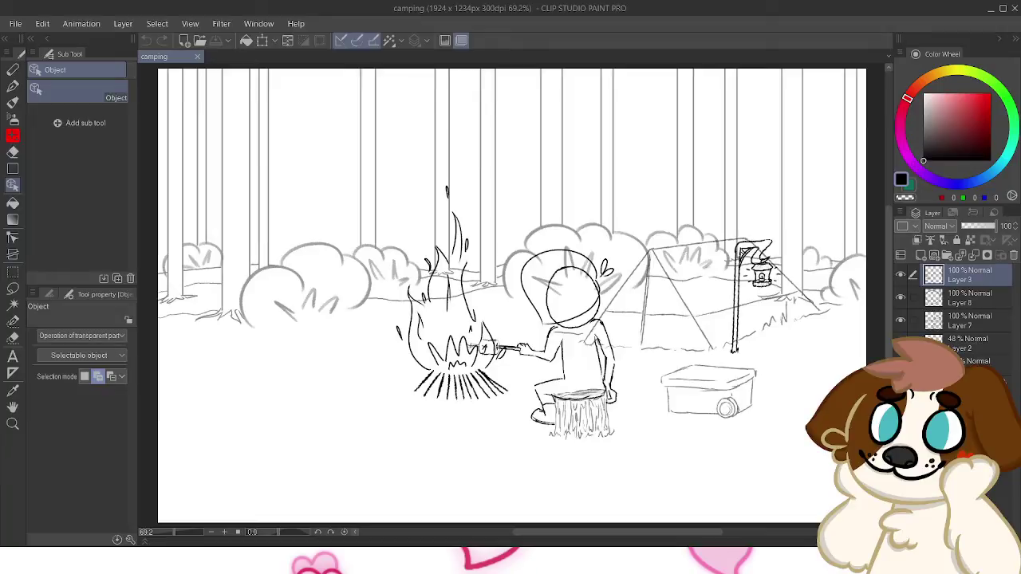
pyautogui.click(901, 297)
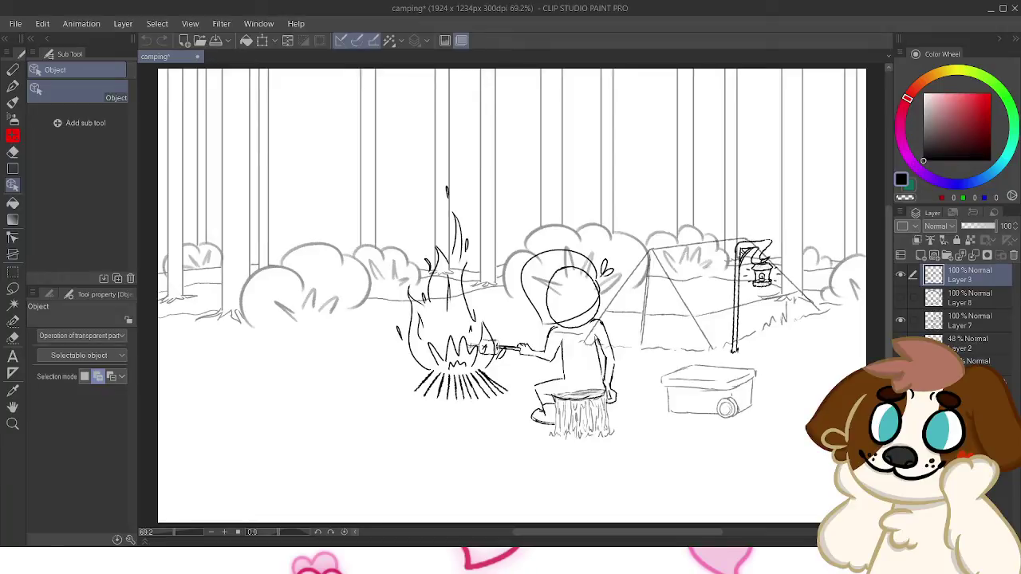
pyautogui.click(901, 298)
pyautogui.click(901, 320)
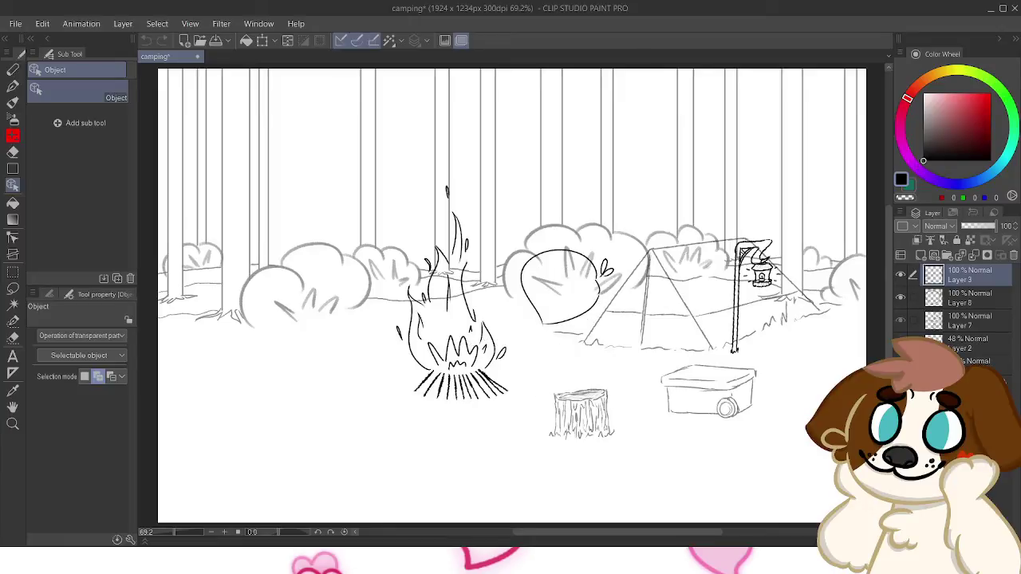
pyautogui.hotkey('ctrl', 'z')
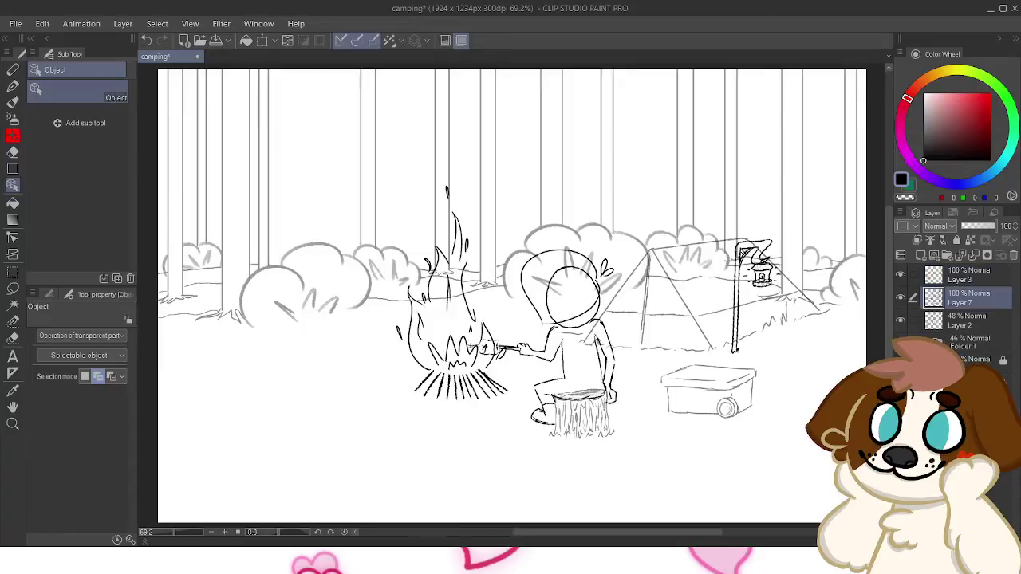
# Toggle Layer 2, Folder 1, Layer 7 and Layer 3 off and on to examine which sketch parts each contains
pyautogui.click(901, 320)
pyautogui.click(901, 343)
pyautogui.click(901, 342)
pyautogui.click(901, 297)
pyautogui.click(901, 296)
pyautogui.click(901, 274)
pyautogui.click(901, 275)
pyautogui.click(901, 275)
pyautogui.click(901, 274)
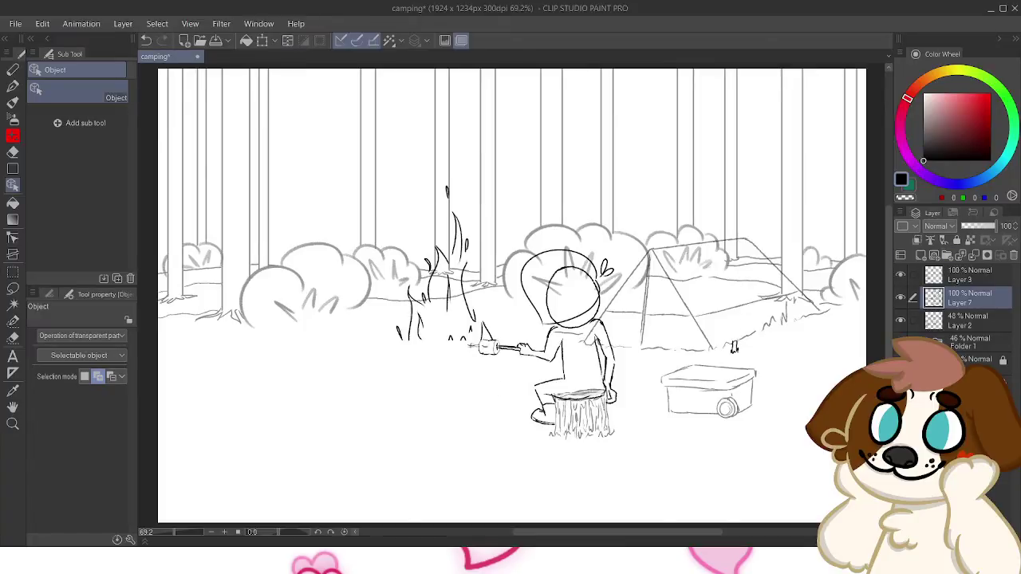
pyautogui.click(901, 275)
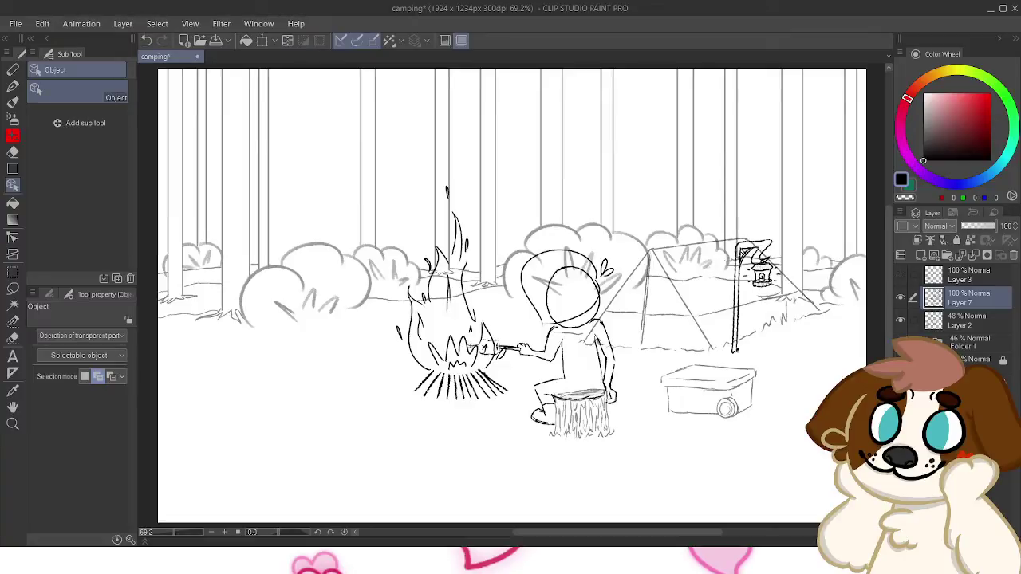
pyautogui.click(901, 275)
pyautogui.click(901, 297)
pyautogui.click(901, 297)
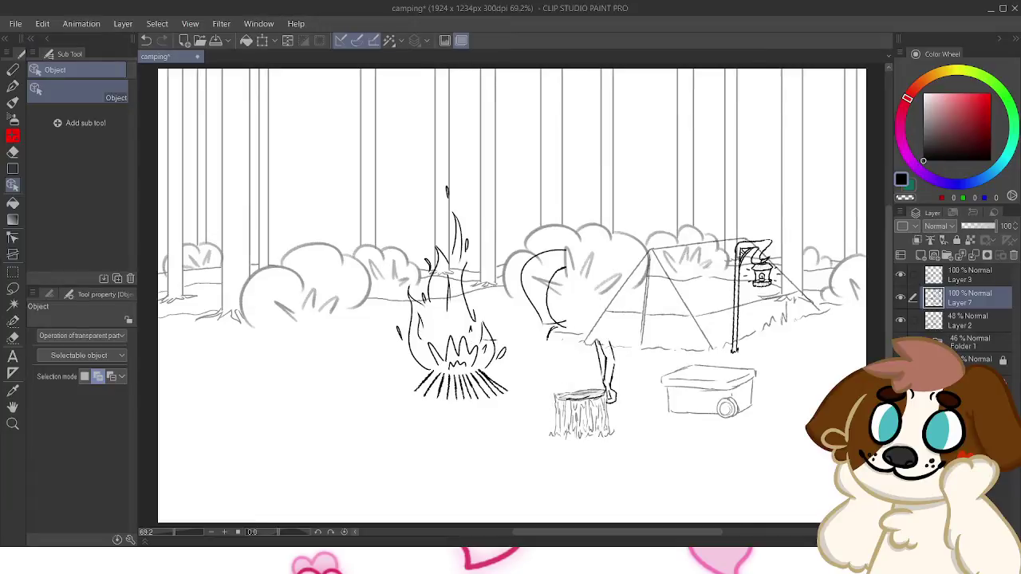
# Lower the opacity of Layer 3, with the campfire and lantern sketch, to 51%
pyautogui.click(977, 275)
pyautogui.moveTo(994, 226); pyautogui.dragTo(968, 226)
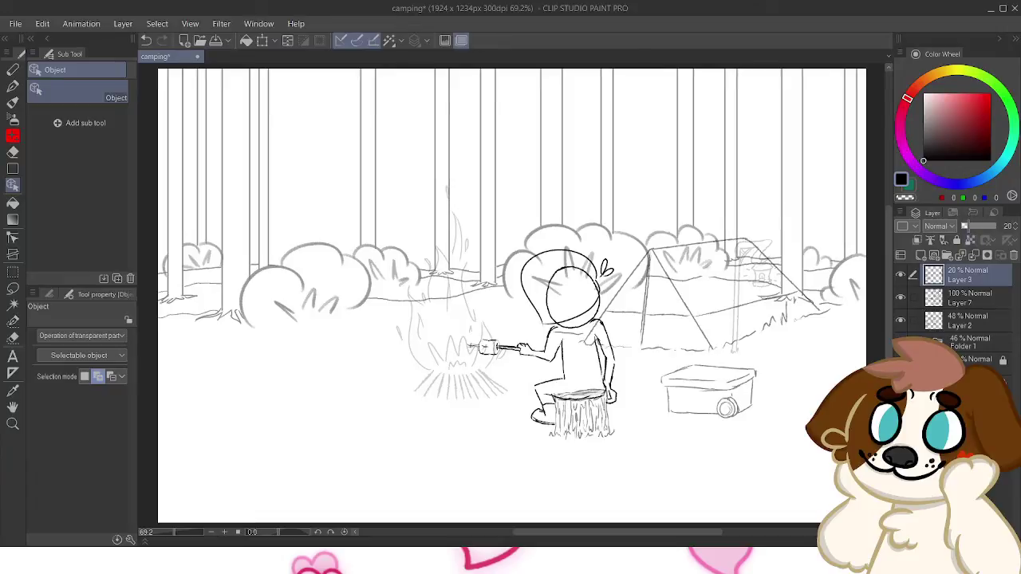
pyautogui.moveTo(972, 225); pyautogui.dragTo(981, 226)
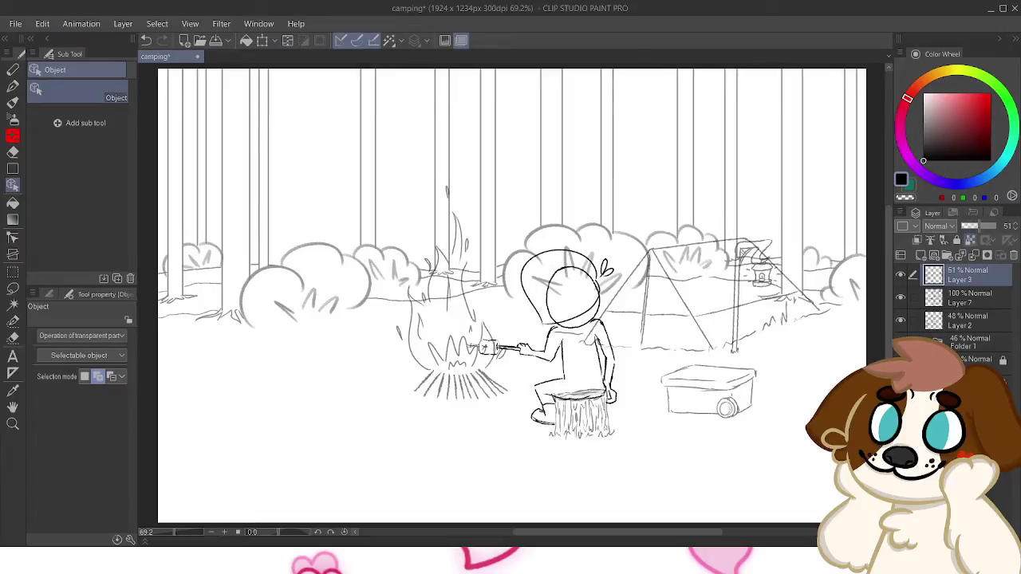
pyautogui.click(901, 275)
pyautogui.click(901, 275)
# Add a new layer above Layer 3 and change the paper colour to golden ochre
pyautogui.click(922, 255)
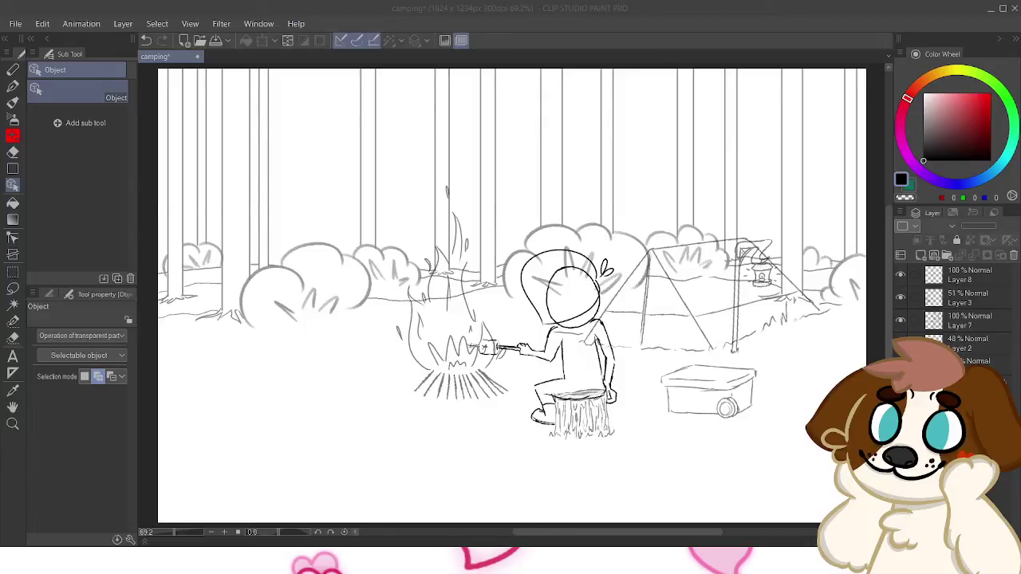
pyautogui.press('Return')
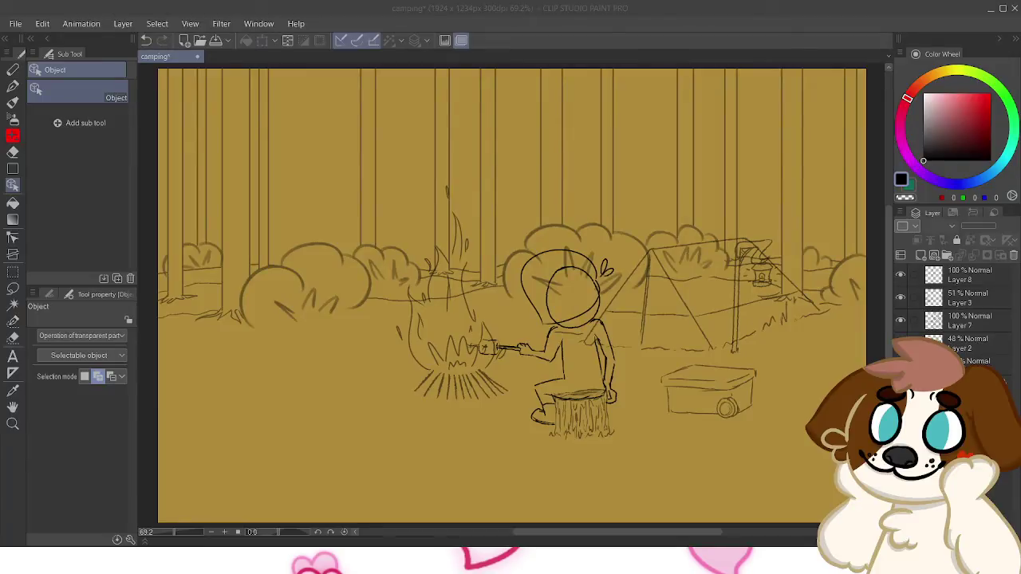
pyautogui.press('Return')
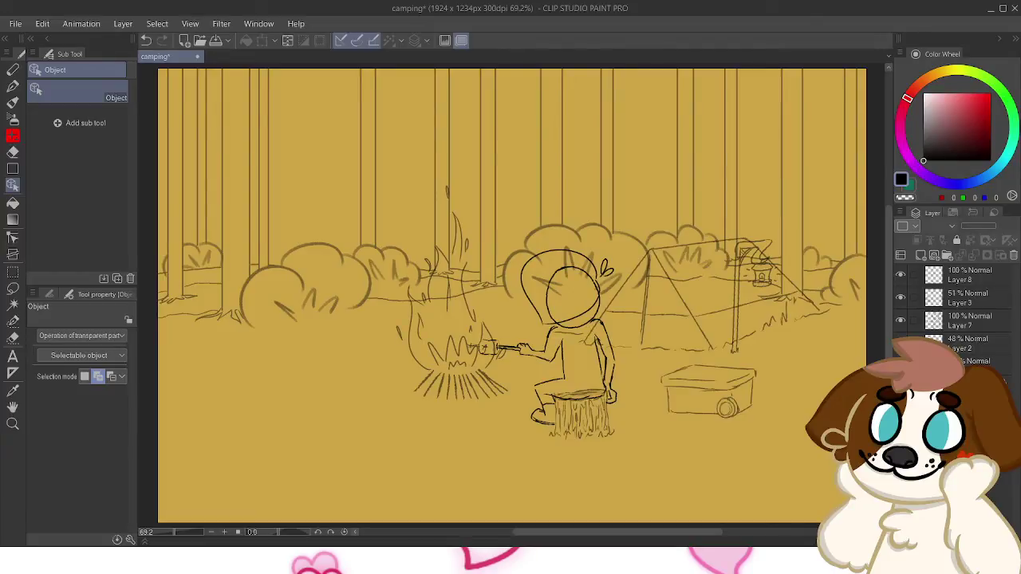
# Select the new Layer 8 and switch to the Round mixing brush at size 15
pyautogui.click(970, 274)
pyautogui.click(901, 275)
pyautogui.press('p')
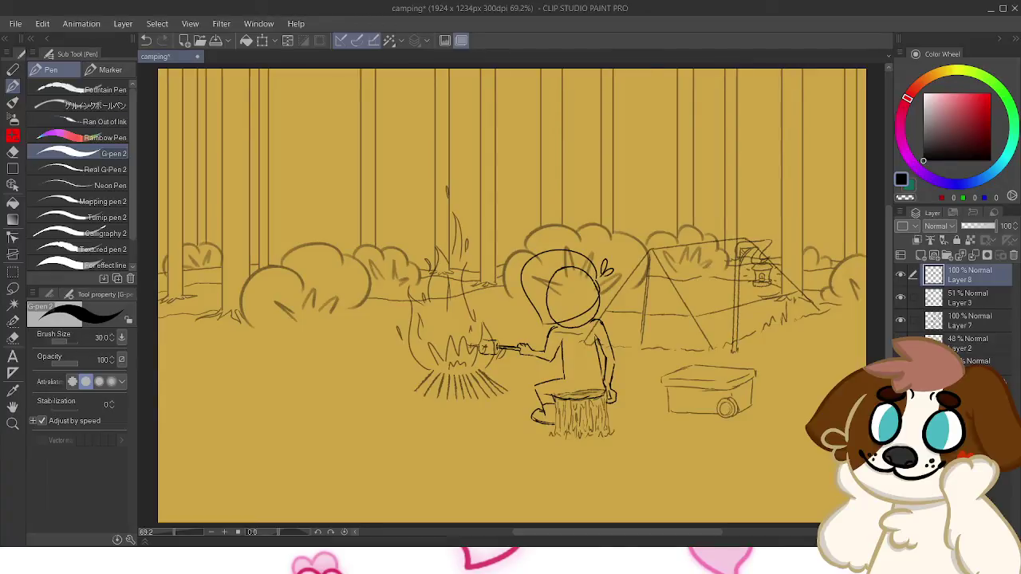
pyautogui.press('b')
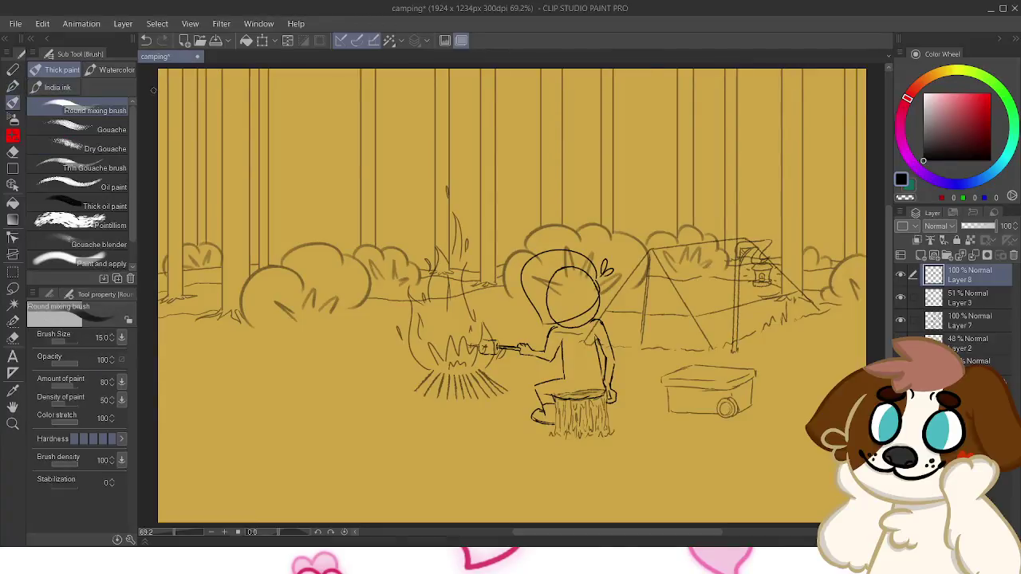
# Enlarge the image to 3848 x 2468 px and undo the test brush strokes made on the new layer
pyautogui.moveTo(370, 166)
pyautogui.mouseDown()
pyautogui.moveTo(331, 180)
pyautogui.moveTo(347, 178)
pyautogui.moveTo(383, 226)
pyautogui.mouseUp()
pyautogui.hotkey('ctrl', 'z')
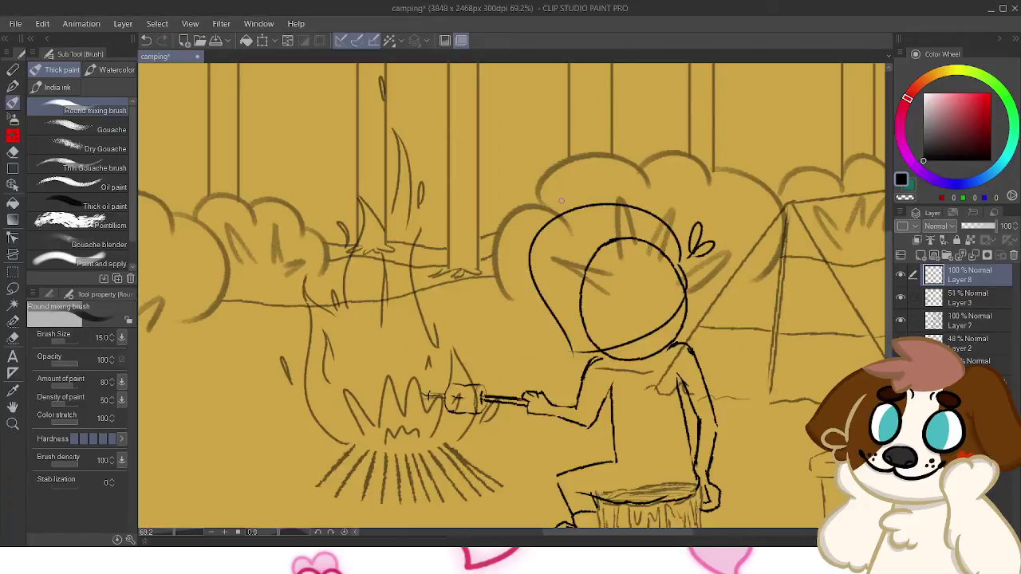
pyautogui.moveTo(509, 118)
pyautogui.mouseDown()
pyautogui.moveTo(502, 193)
pyautogui.moveTo(589, 239)
pyautogui.mouseUp()
pyautogui.hotkey('ctrl', 'z')
pyautogui.hotkey('ctrl', '0')
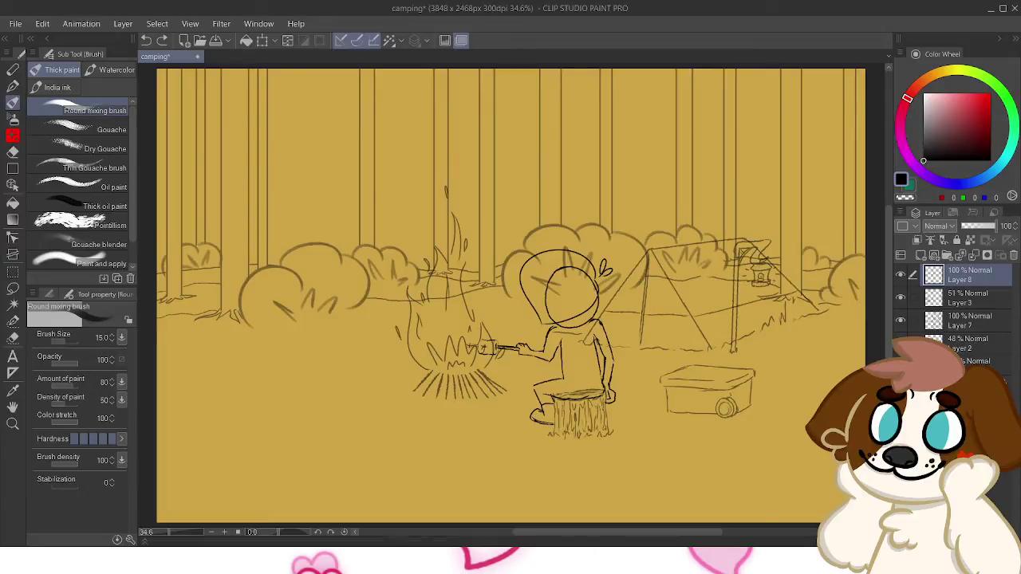
# Hide Layer 7 to view the campsite sketch without the seated character
pyautogui.click(901, 297)
pyautogui.click(901, 297)
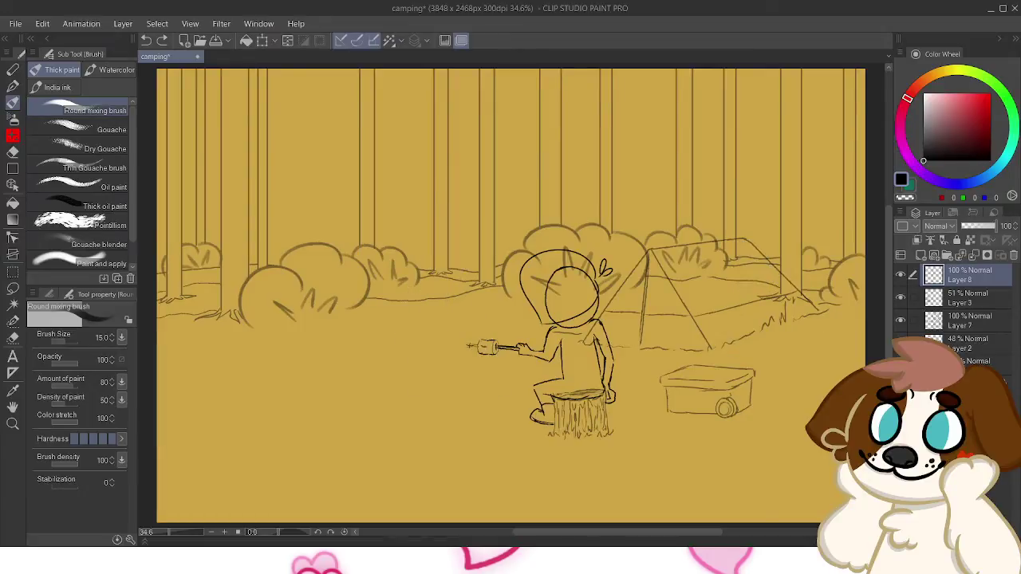
pyautogui.hotkey('ctrl', 'z')
pyautogui.click(900, 319)
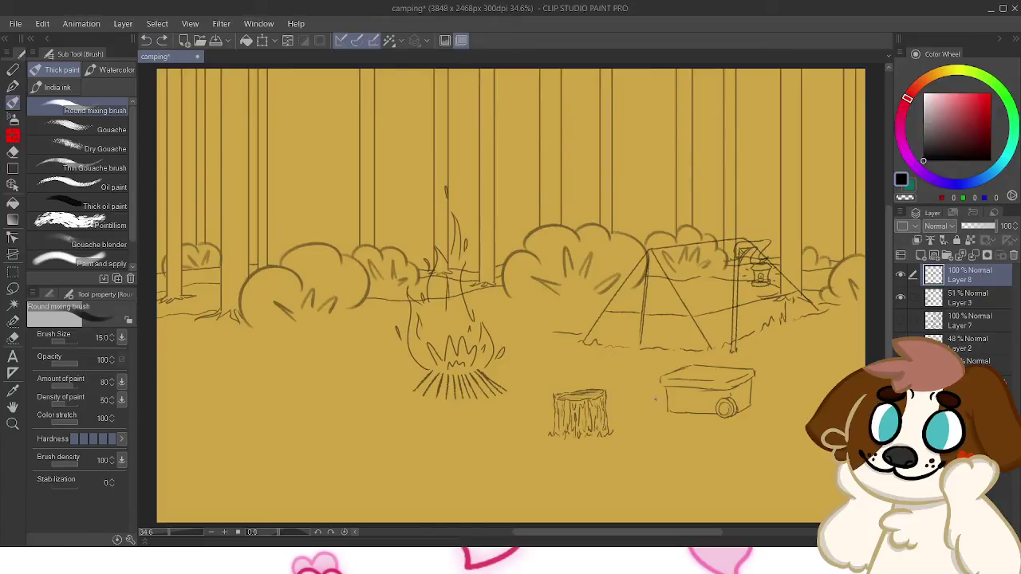
pyautogui.moveTo(511, 319)
pyautogui.mouseDown()
pyautogui.moveTo(376, 336)
pyautogui.moveTo(592, 311)
pyautogui.mouseUp()
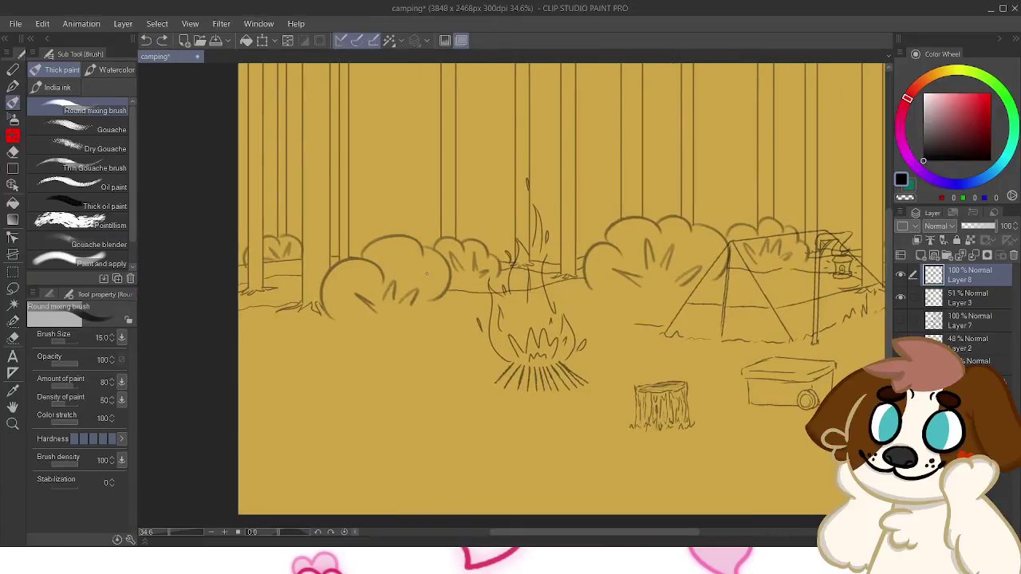
pyautogui.moveTo(424, 288)
pyautogui.mouseDown()
pyautogui.moveTo(443, 326)
pyautogui.moveTo(505, 383)
pyautogui.mouseUp()
pyautogui.hotkey('ctrl', 'z')
pyautogui.moveTo(511, 320); pyautogui.dragTo(333, 317)
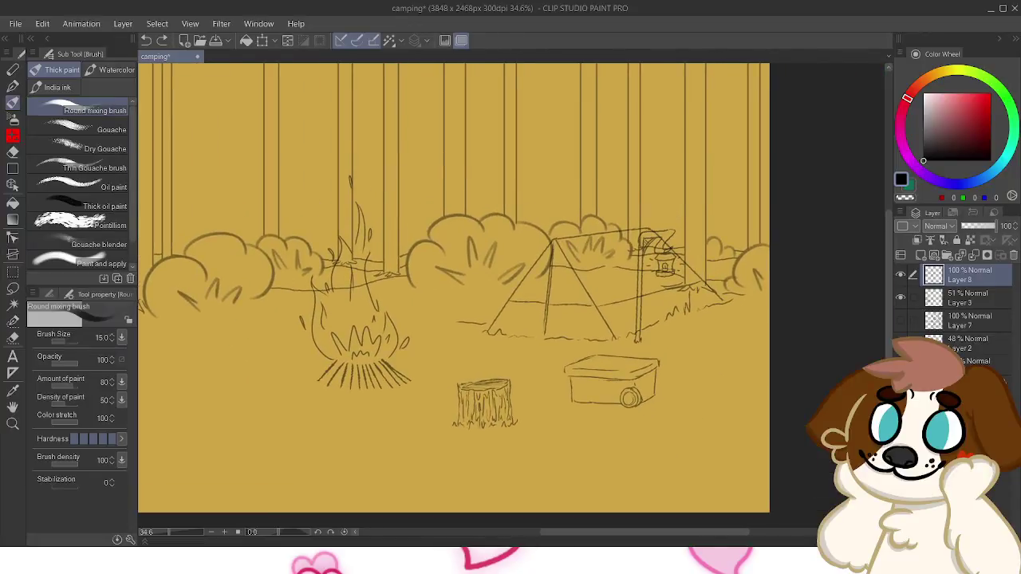
pyautogui.scroll(2, 453, 287)
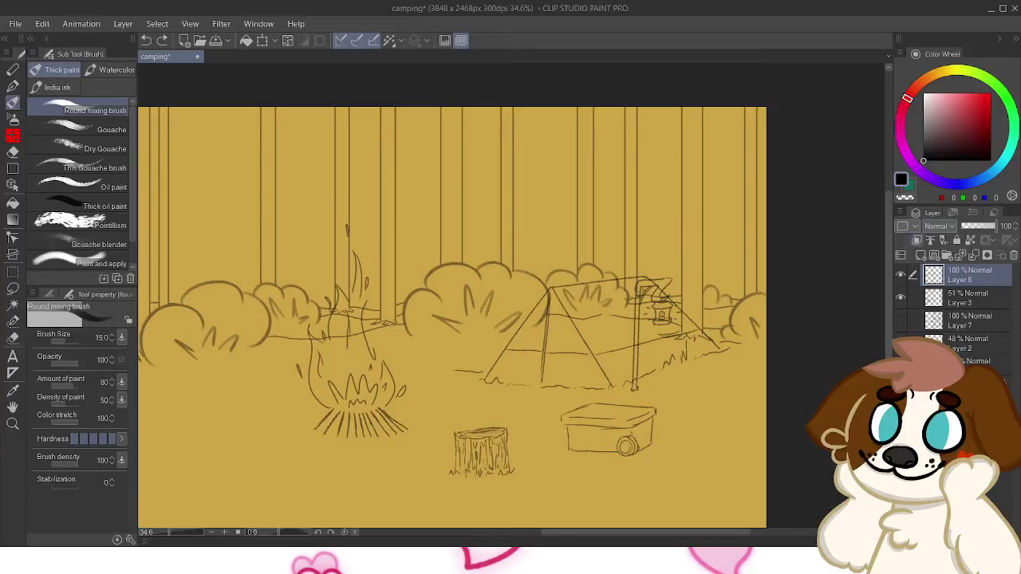
pyautogui.moveTo(511, 319)
pyautogui.mouseDown()
pyautogui.moveTo(533, 259)
pyautogui.moveTo(494, 289)
pyautogui.moveTo(648, 289)
pyautogui.moveTo(500, 285)
pyautogui.moveTo(530, 275)
pyautogui.moveTo(487, 273)
pyautogui.moveTo(483, 300)
pyautogui.mouseUp()
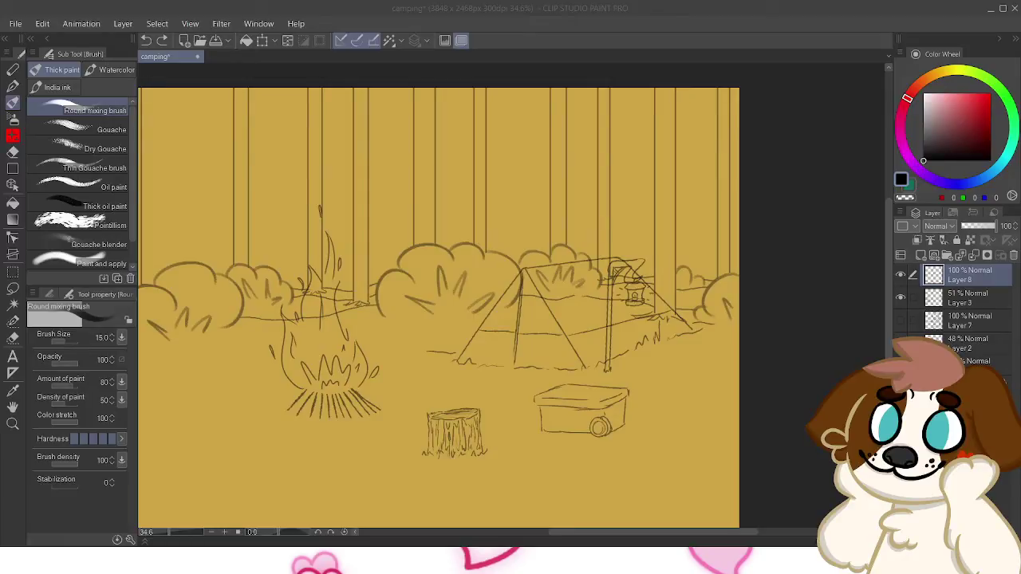
# Change the paper colour to pale yellow and hide the folder with the forest background
pyautogui.click(482, 363)
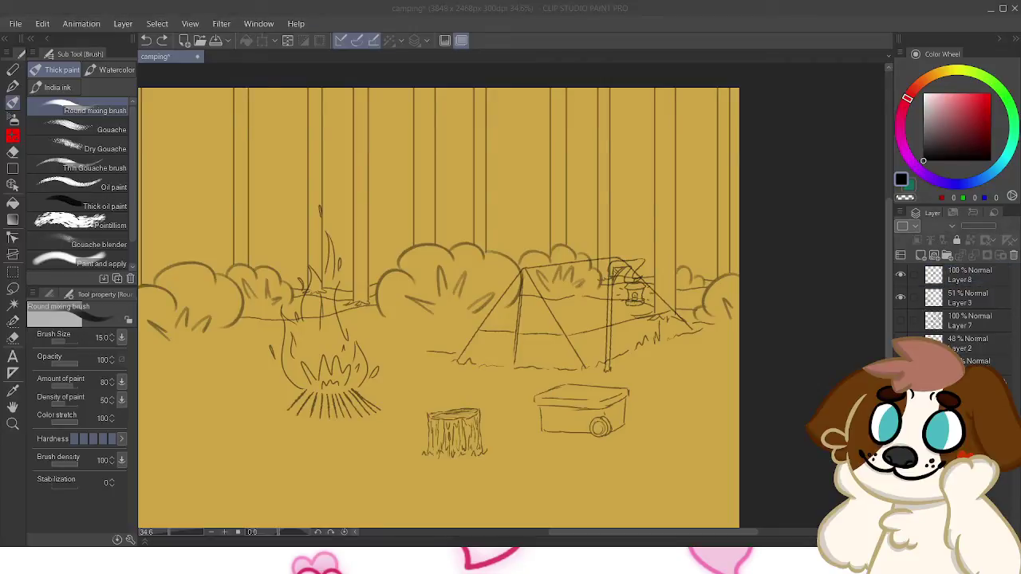
pyautogui.press('Return')
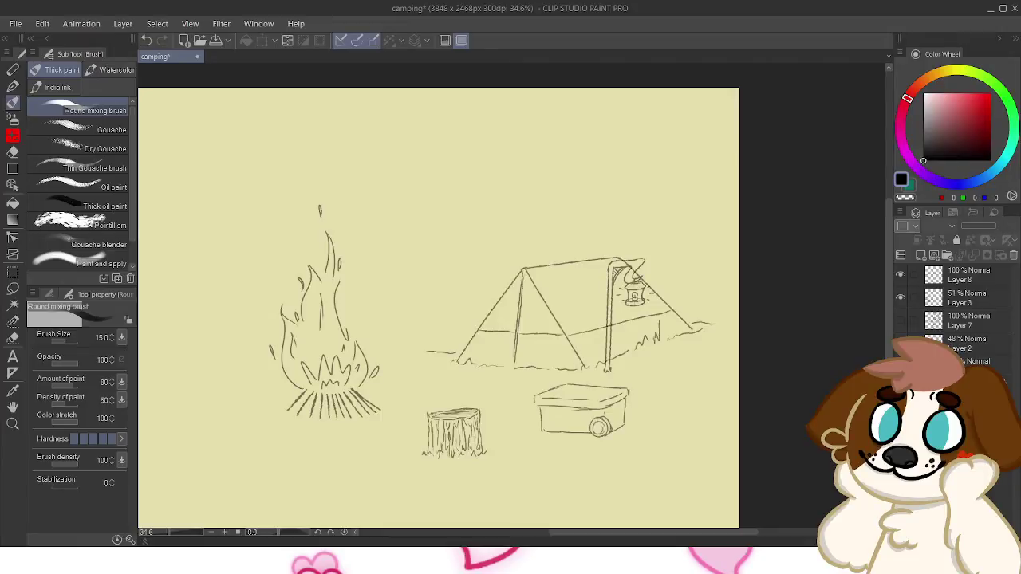
pyautogui.moveTo(439, 320); pyautogui.dragTo(488, 270)
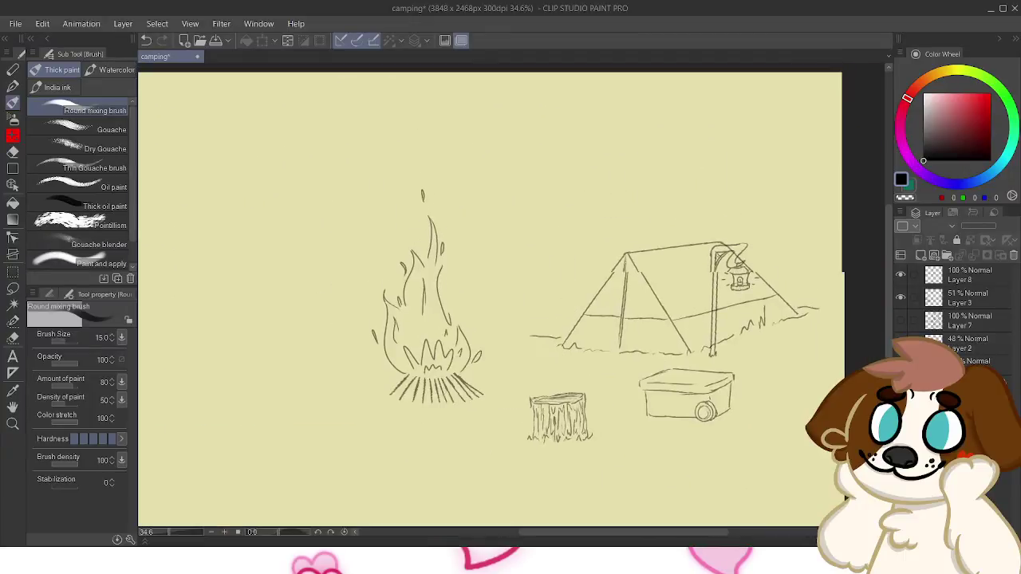
# Show the seated character's Layer 7 and select all layers from Layer 2 up to Layer 8
pyautogui.click(900, 320)
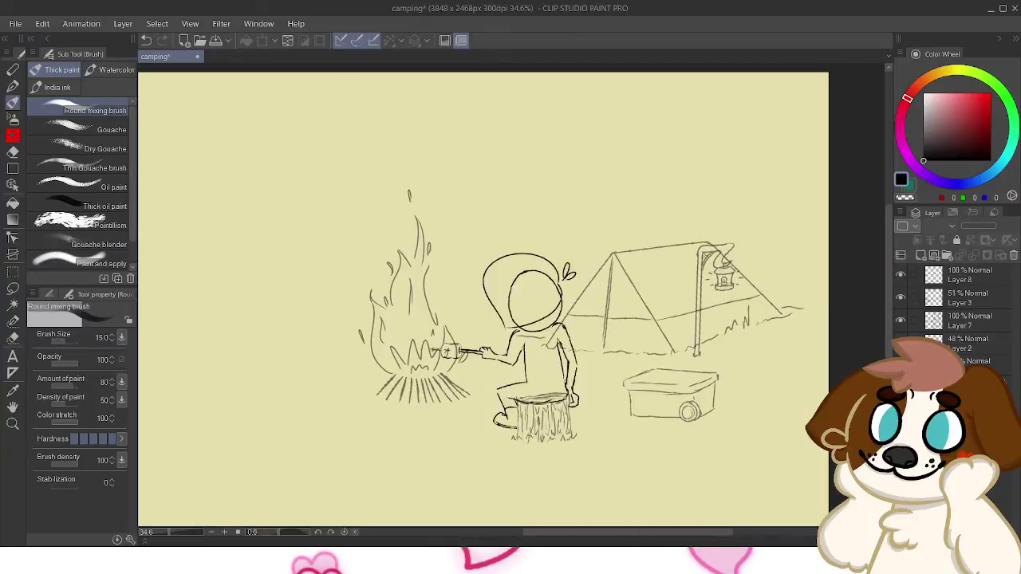
pyautogui.moveTo(519, 319); pyautogui.dragTo(518, 343)
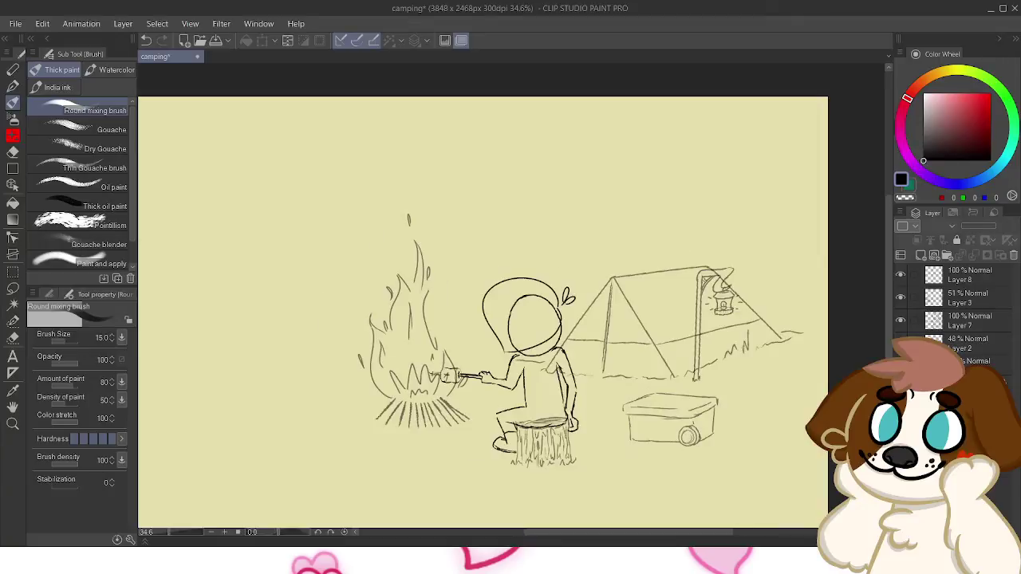
pyautogui.click(969, 274)
pyautogui.click(901, 342)
pyautogui.click(900, 342)
pyautogui.click(969, 343)
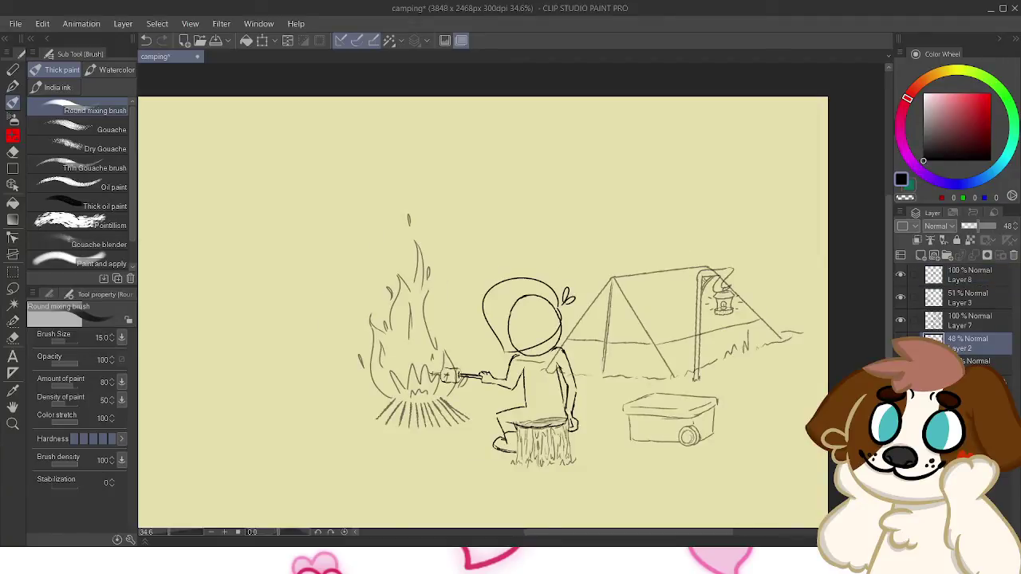
pyautogui.keyDown('shift'); pyautogui.click(970, 274); pyautogui.keyUp('shift')
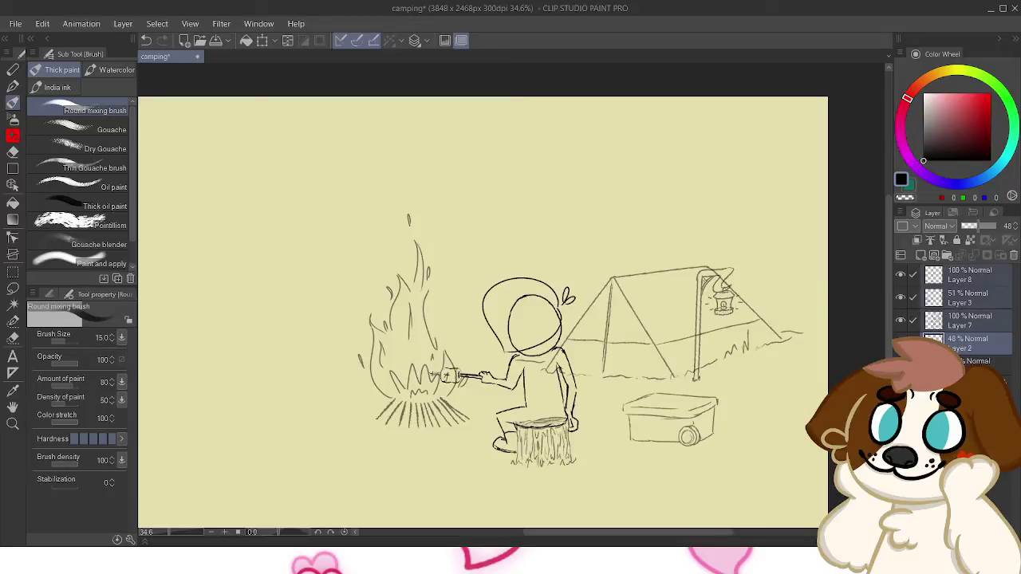
# Move the selected campsite and character layers together toward the left of the scene and show the forest background folder
pyautogui.click(262, 40)
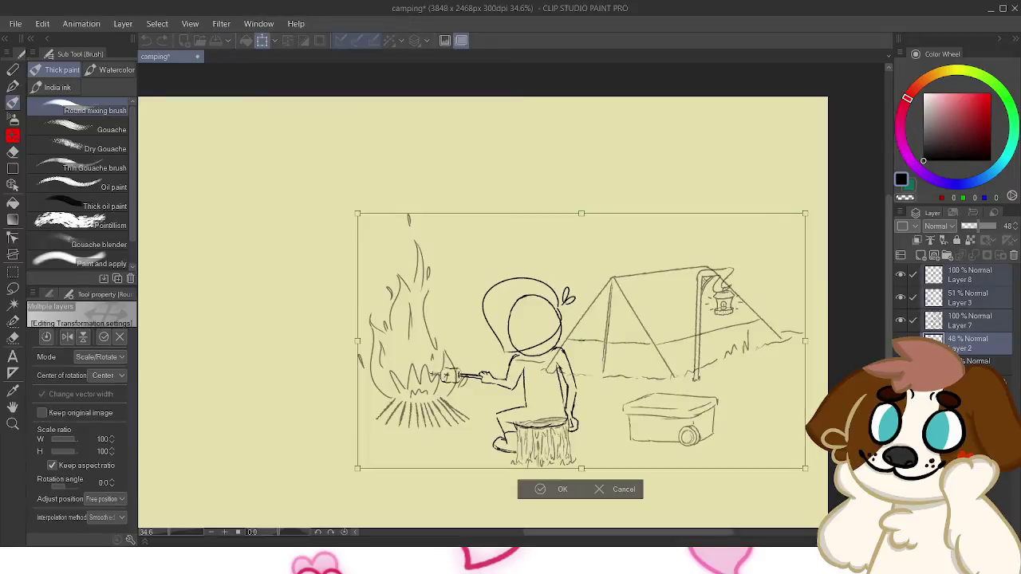
pyautogui.moveTo(581, 341)
pyautogui.mouseDown()
pyautogui.moveTo(620, 309)
pyautogui.moveTo(516, 324)
pyautogui.moveTo(533, 316)
pyautogui.mouseUp()
pyautogui.click(502, 464)
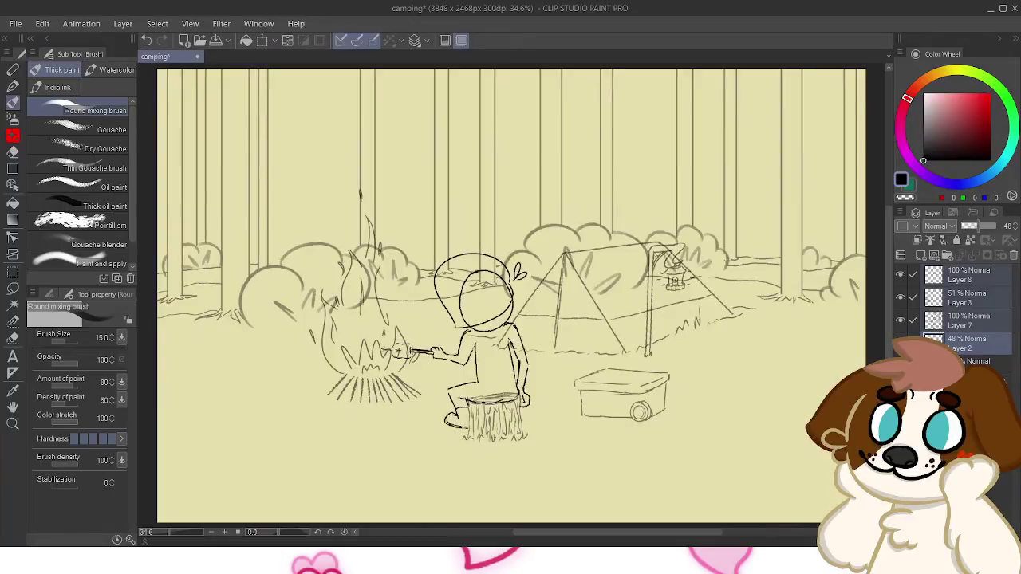
pyautogui.moveTo(511, 319)
pyautogui.mouseDown()
pyautogui.moveTo(498, 287)
pyautogui.moveTo(497, 334)
pyautogui.mouseUp()
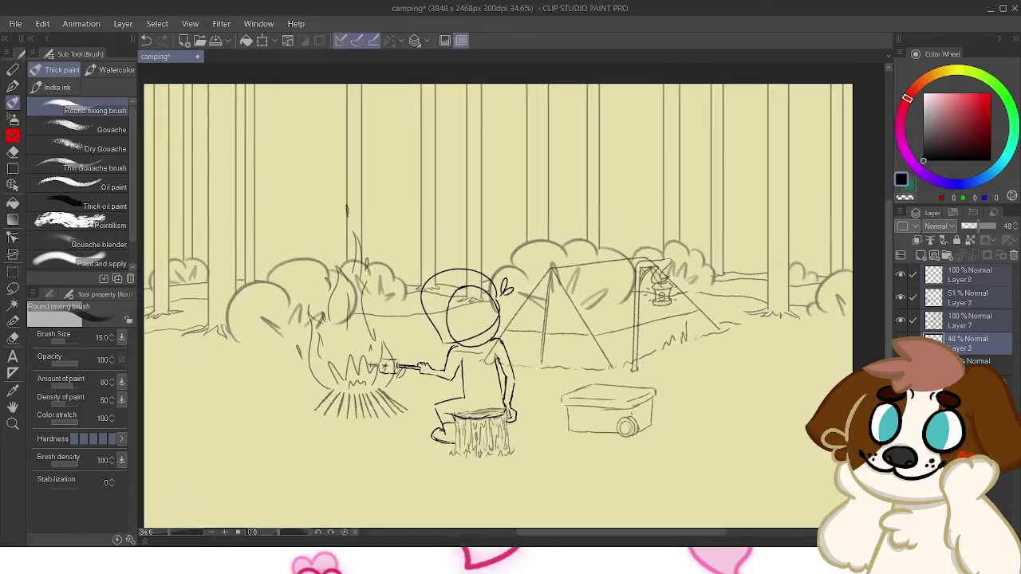
# Nudge the forest background folder very slightly with a Scale/Rotate transform and apply it
pyautogui.click(977, 361)
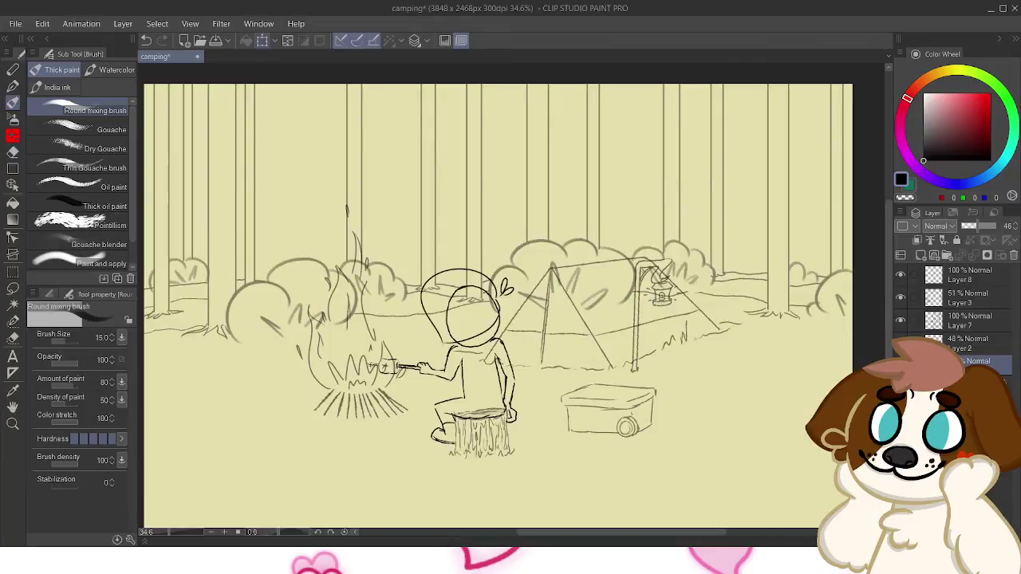
pyautogui.hotkey('ctrl', 't')
pyautogui.moveTo(502, 260)
pyautogui.mouseDown()
pyautogui.moveTo(502, 276)
pyautogui.moveTo(501, 262)
pyautogui.mouseUp()
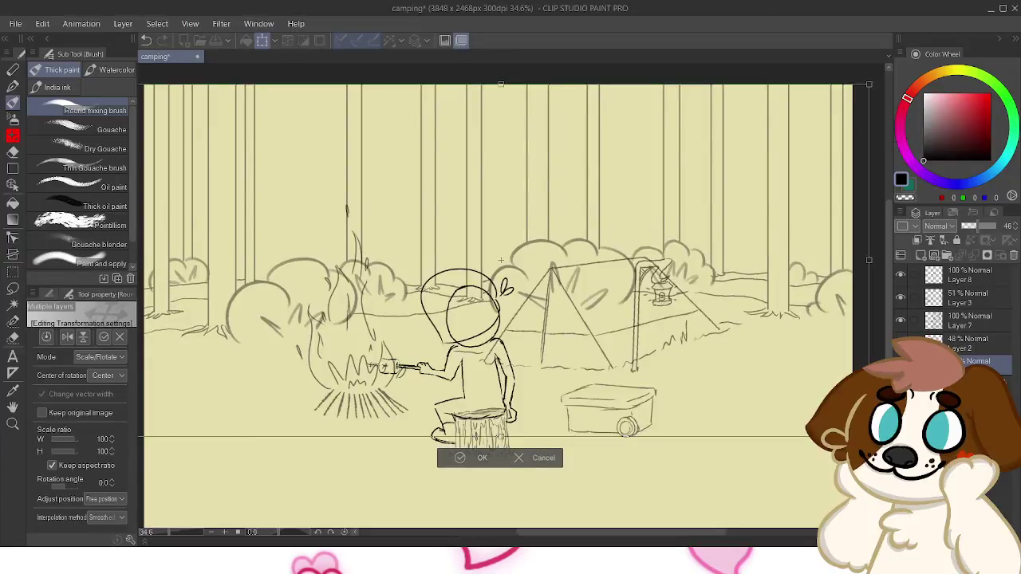
pyautogui.click(477, 458)
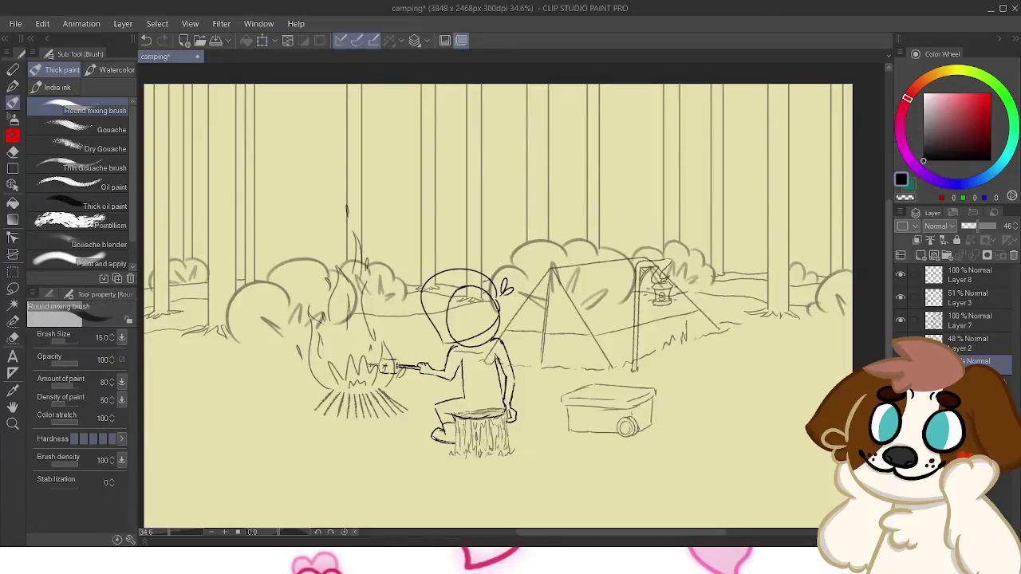
# Move the seated character's Layer 7 to the top of the layer stack, above Layer 8
pyautogui.moveTo(510, 319)
pyautogui.mouseDown()
pyautogui.moveTo(577, 312)
pyautogui.moveTo(543, 280)
pyautogui.moveTo(501, 265)
pyautogui.moveTo(455, 332)
pyautogui.mouseUp()
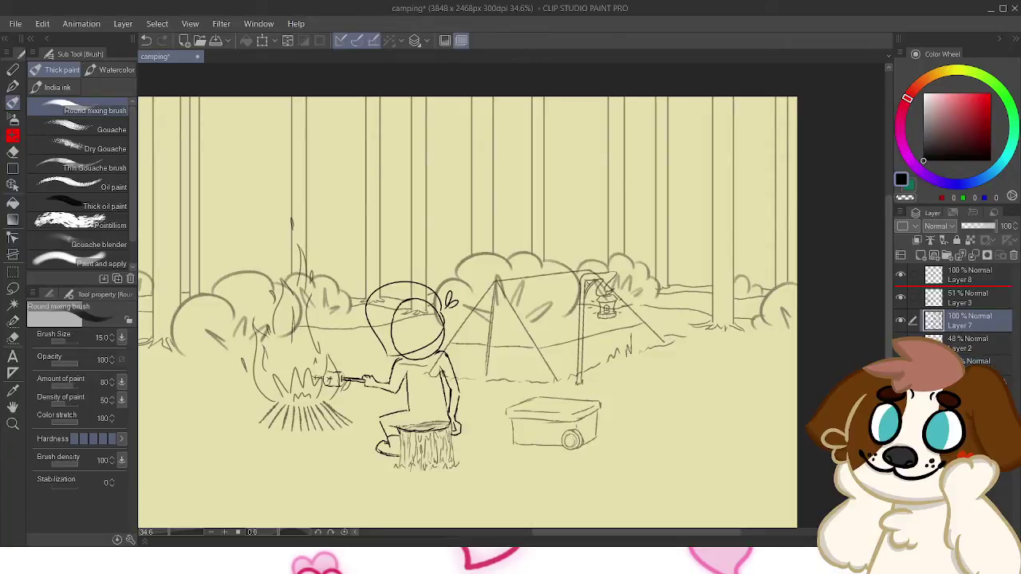
pyautogui.moveTo(968, 287); pyautogui.dragTo(968, 266)
pyautogui.click(901, 297)
pyautogui.click(901, 297)
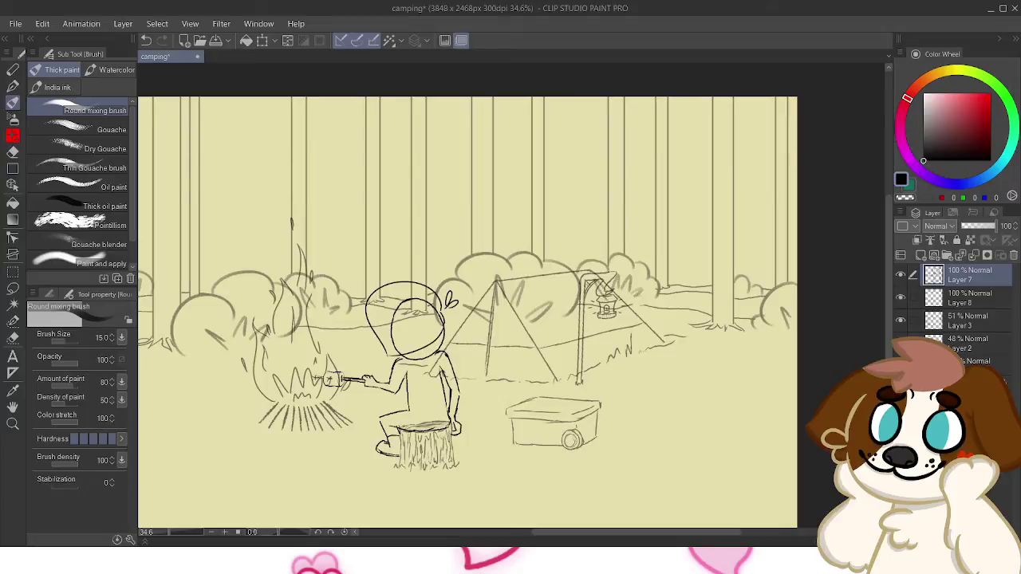
# Hide the seated character's Layer 7 and Layer 3 with the campfire and lantern, and make Layer 8 active
pyautogui.click(971, 298)
pyautogui.click(901, 275)
pyautogui.click(901, 320)
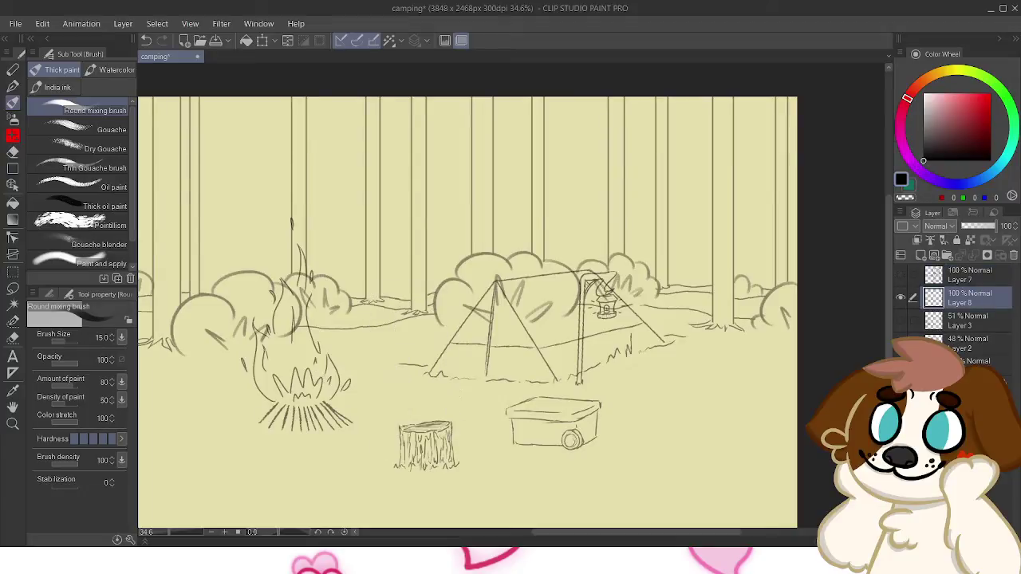
pyautogui.click(901, 320)
pyautogui.click(901, 319)
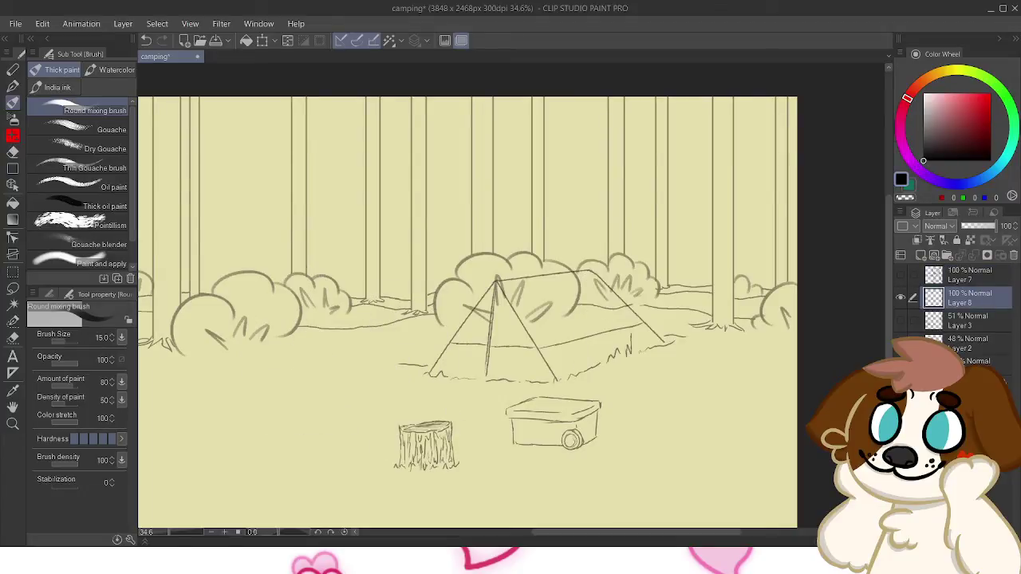
# Add a new raster layer directly above Layer 2, undoing the test strokes made on the cooler
pyautogui.click(970, 343)
pyautogui.click(901, 343)
pyautogui.click(901, 343)
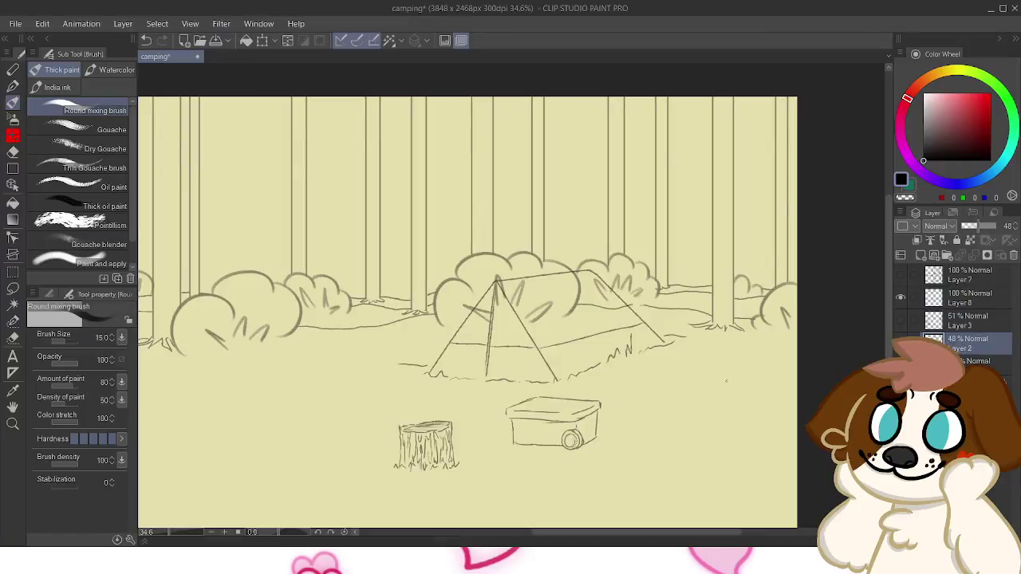
pyautogui.moveTo(512, 419); pyautogui.dragTo(515, 451)
pyautogui.hotkey('ctrl', 'z')
pyautogui.click(920, 255)
pyautogui.moveTo(513, 418)
pyautogui.mouseDown()
pyautogui.moveTo(515, 448)
pyautogui.moveTo(520, 425)
pyautogui.mouseUp()
pyautogui.hotkey('ctrl', 'z')
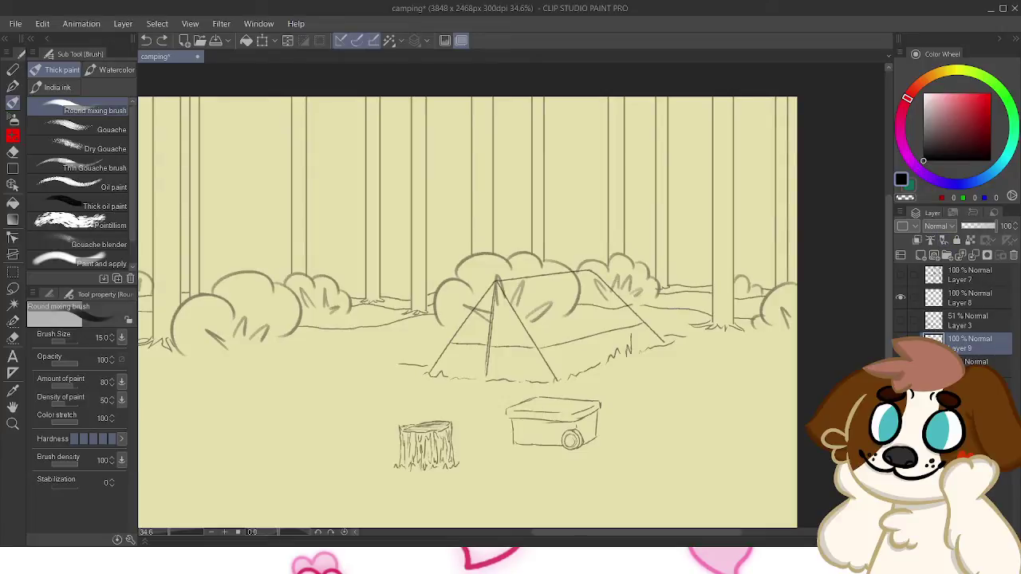
# Lower the forest background's opacity to 8%, and toggle Layer 2 off and on to check its contents
pyautogui.click(981, 386)
pyautogui.moveTo(995, 226); pyautogui.dragTo(964, 226)
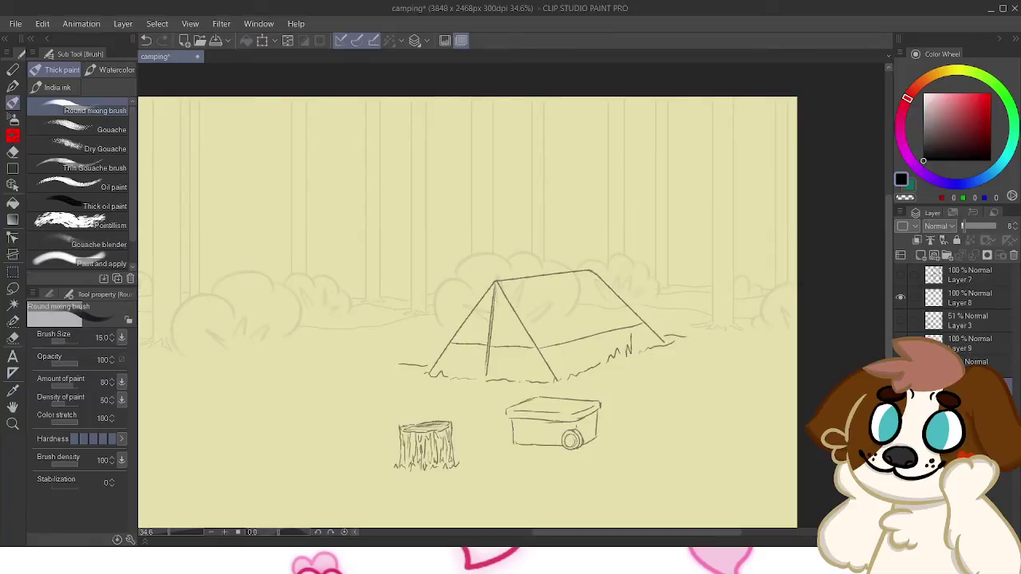
pyautogui.click(901, 366)
pyautogui.click(900, 366)
# Select Layer 2 and lasso a loose selection around the whole tent
pyautogui.click(982, 365)
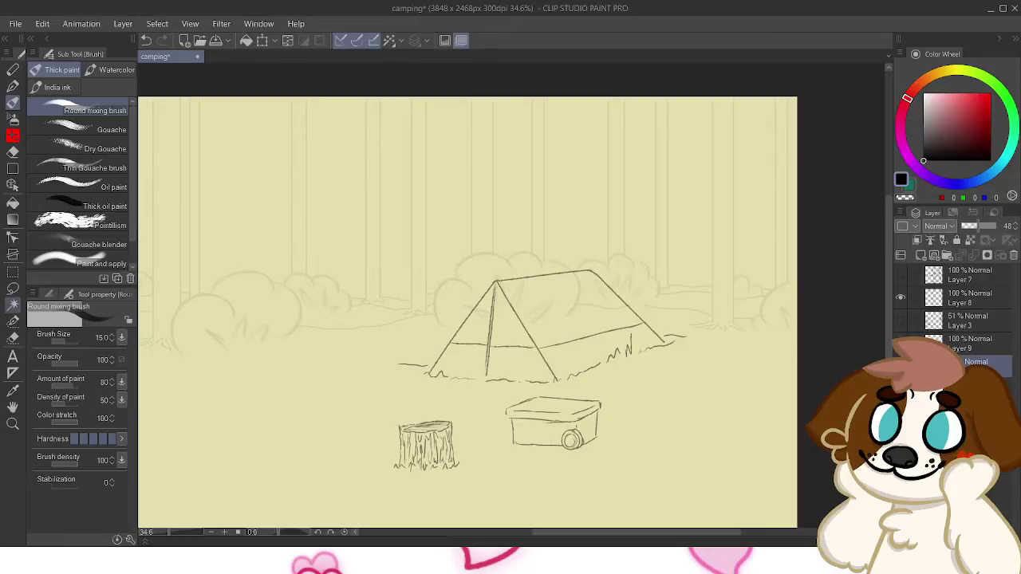
pyautogui.press('m')
pyautogui.moveTo(591, 387)
pyautogui.mouseDown()
pyautogui.moveTo(656, 371)
pyautogui.moveTo(591, 382)
pyautogui.mouseUp()
pyautogui.moveTo(469, 392)
pyautogui.mouseDown()
pyautogui.moveTo(394, 314)
pyautogui.moveTo(597, 248)
pyautogui.moveTo(720, 297)
pyautogui.moveTo(718, 380)
pyautogui.mouseUp()
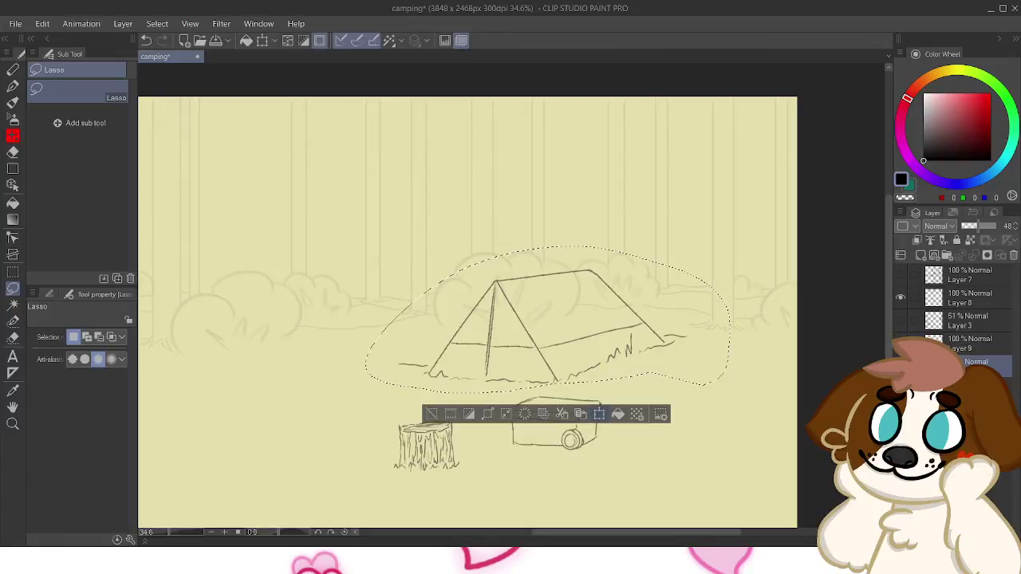
# Scale the tent to 110%, rotate it 2.4 degrees, move it to the right edge of the scene, and deselect
pyautogui.click(599, 414)
pyautogui.moveTo(344, 237); pyautogui.dragTo(330, 231)
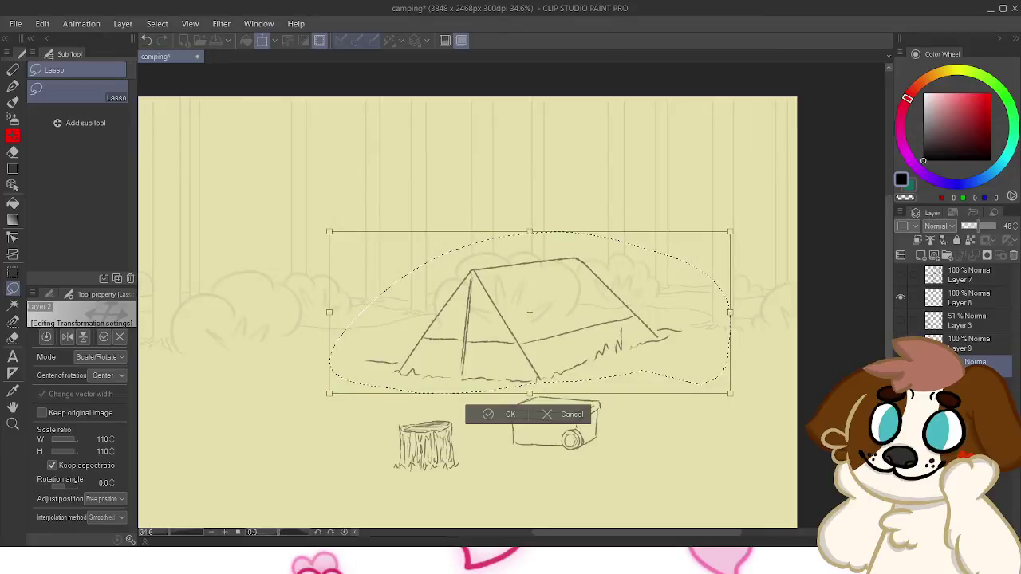
pyautogui.moveTo(529, 312); pyautogui.dragTo(666, 319)
pyautogui.moveTo(878, 235); pyautogui.dragTo(882, 246)
pyautogui.moveTo(666, 319); pyautogui.dragTo(676, 317)
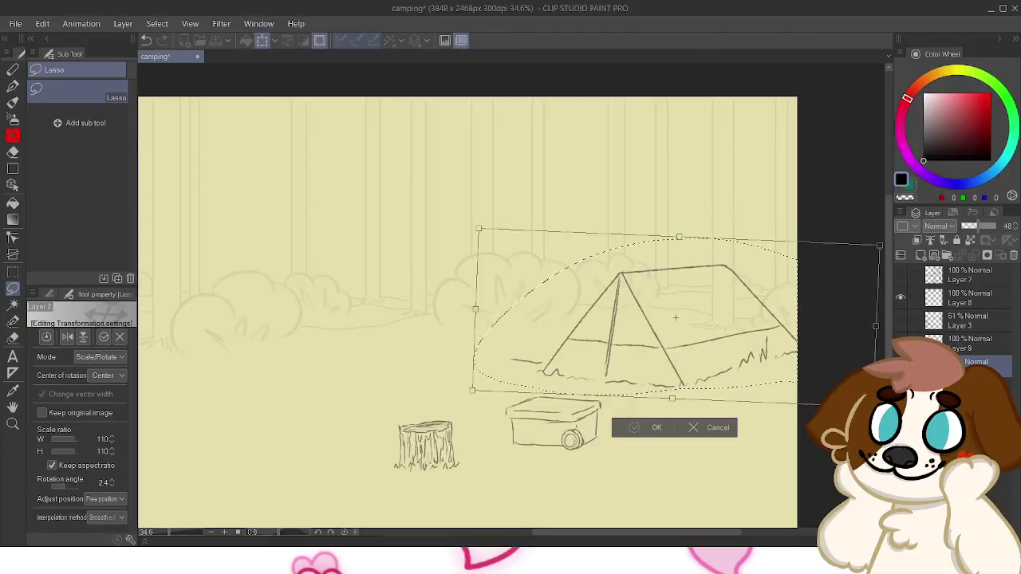
pyautogui.press('Return')
pyautogui.hotkey('ctrl', 'd')
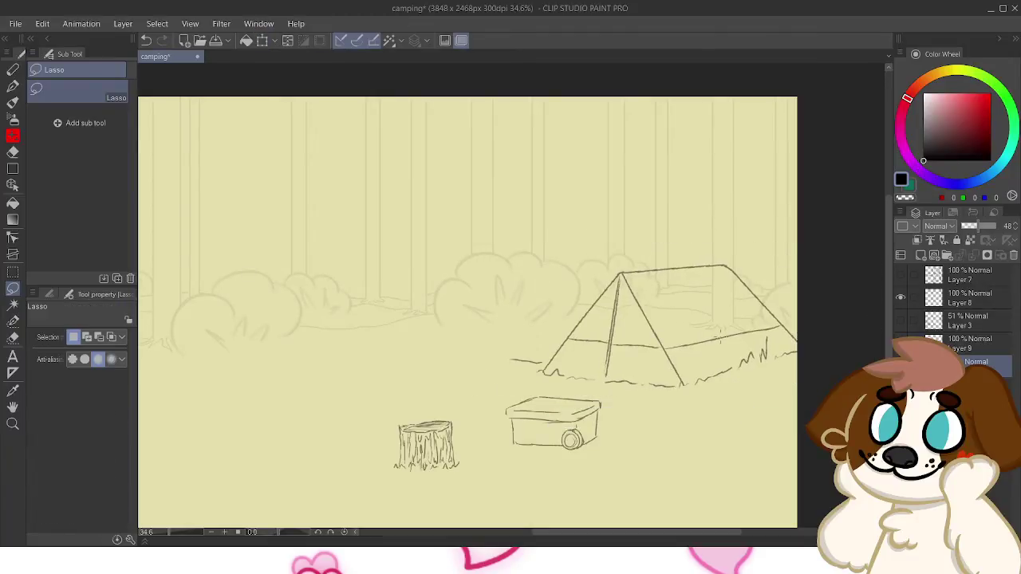
# Try tracing the tent's left front edge on Layer 9 with the Round mixing brush, undoing each stroke
pyautogui.click(969, 343)
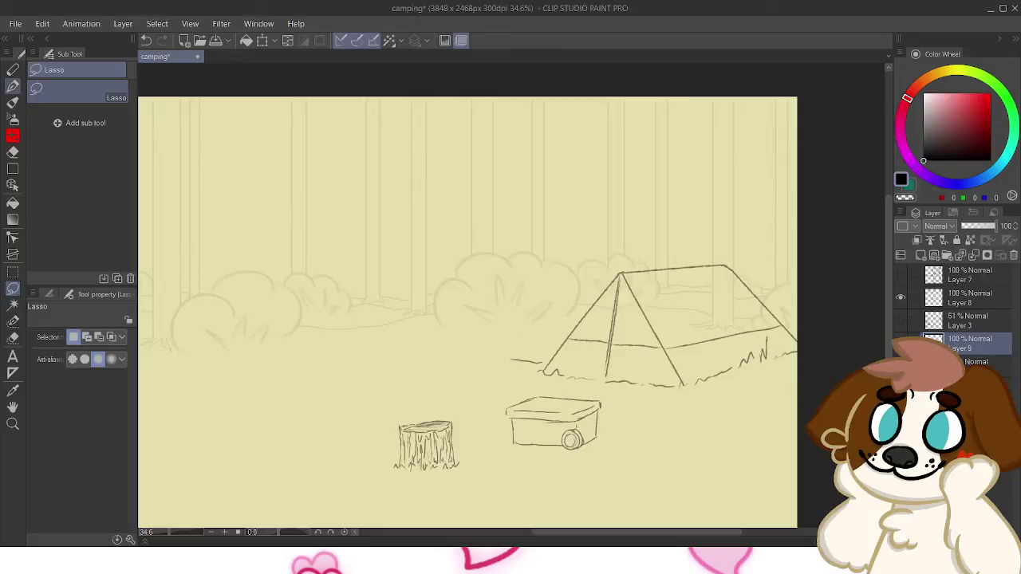
pyautogui.click(13, 87)
pyautogui.press('b')
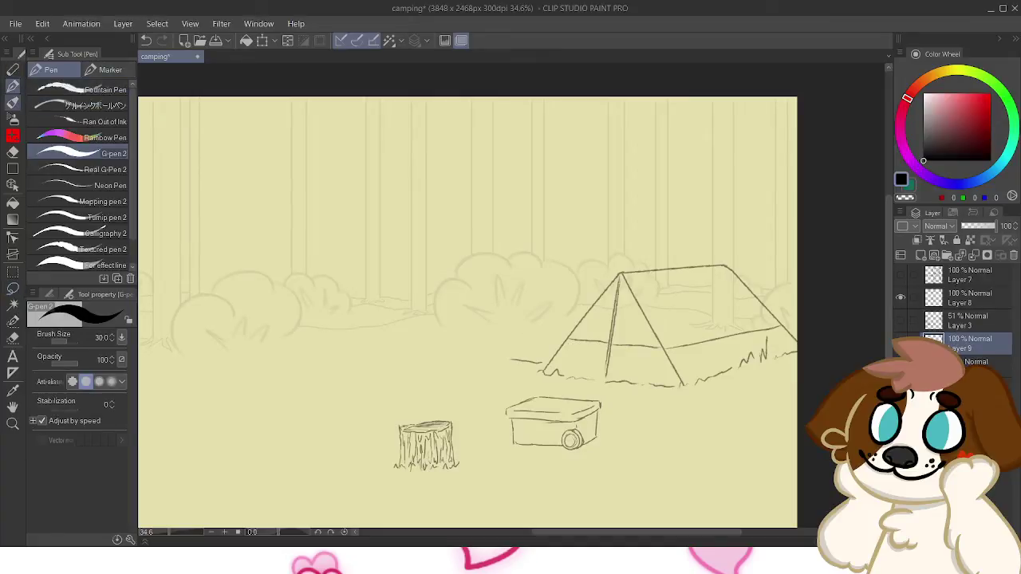
pyautogui.moveTo(539, 378); pyautogui.dragTo(578, 332)
pyautogui.hotkey('ctrl', 'z')
pyautogui.moveTo(621, 273); pyautogui.dragTo(532, 373)
pyautogui.hotkey('ctrl', 'z')
pyautogui.moveTo(620, 273); pyautogui.dragTo(553, 364)
pyautogui.hotkey('ctrl', 'z')
pyautogui.moveTo(619, 273); pyautogui.dragTo(549, 367)
pyautogui.hotkey('ctrl', 'z')
pyautogui.moveTo(621, 271); pyautogui.dragTo(531, 386)
pyautogui.hotkey('ctrl', 'z')
pyautogui.moveTo(622, 271)
pyautogui.mouseDown()
pyautogui.moveTo(532, 389)
pyautogui.moveTo(561, 337)
pyautogui.moveTo(533, 375)
pyautogui.moveTo(543, 373)
pyautogui.mouseUp()
pyautogui.hotkey('ctrl', 'z')
pyautogui.hotkey('ctrl', 'z')
pyautogui.hotkey('ctrl', 'z')
pyautogui.hotkey('ctrl', 'z')
pyautogui.moveTo(621, 273)
pyautogui.mouseDown()
pyautogui.moveTo(535, 381)
pyautogui.moveTo(541, 375)
pyautogui.mouseUp()
pyautogui.hotkey('ctrl', 'z')
pyautogui.hotkey('ctrl', 'z')
pyautogui.moveTo(621, 271); pyautogui.dragTo(539, 377)
pyautogui.hotkey('ctrl', 'z')
pyautogui.moveTo(621, 271); pyautogui.dragTo(528, 386)
pyautogui.hotkey('ctrl', 'z')
pyautogui.moveTo(621, 271); pyautogui.dragTo(543, 379)
pyautogui.hotkey('ctrl', 'z')
pyautogui.moveTo(620, 270); pyautogui.dragTo(529, 396)
pyautogui.hotkey('ctrl', 'z')
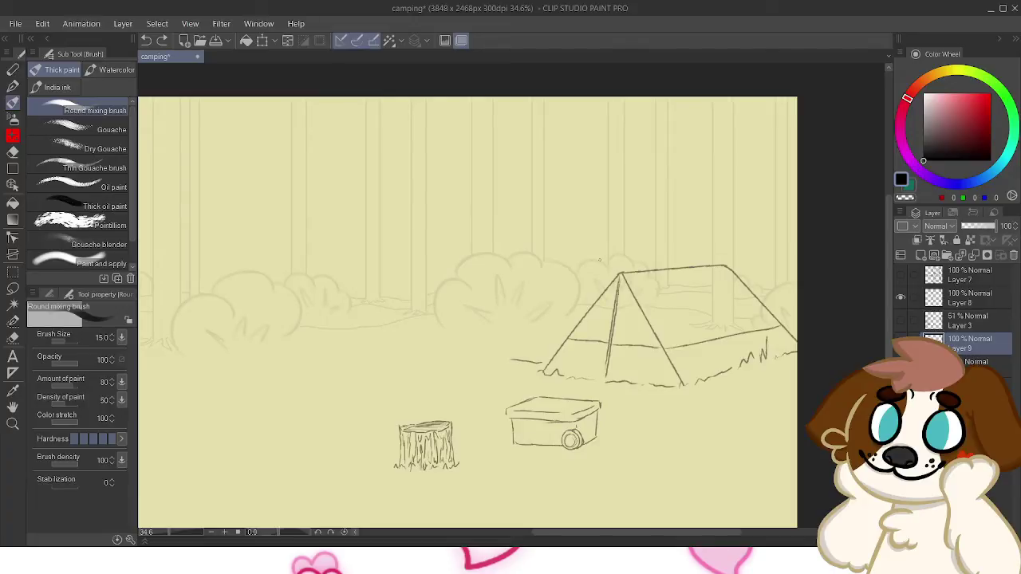
pyautogui.moveTo(620, 272); pyautogui.dragTo(536, 374)
pyautogui.hotkey('ctrl', 'z')
# Try tracing the tent's left edge in short sections plus its ridge line, and undo these strokes
pyautogui.moveTo(619, 272); pyautogui.dragTo(607, 287)
pyautogui.hotkey('ctrl', 'z')
pyautogui.hotkey('ctrl', 'y')
pyautogui.moveTo(612, 284); pyautogui.dragTo(540, 373)
pyautogui.moveTo(620, 273); pyautogui.dragTo(733, 269)
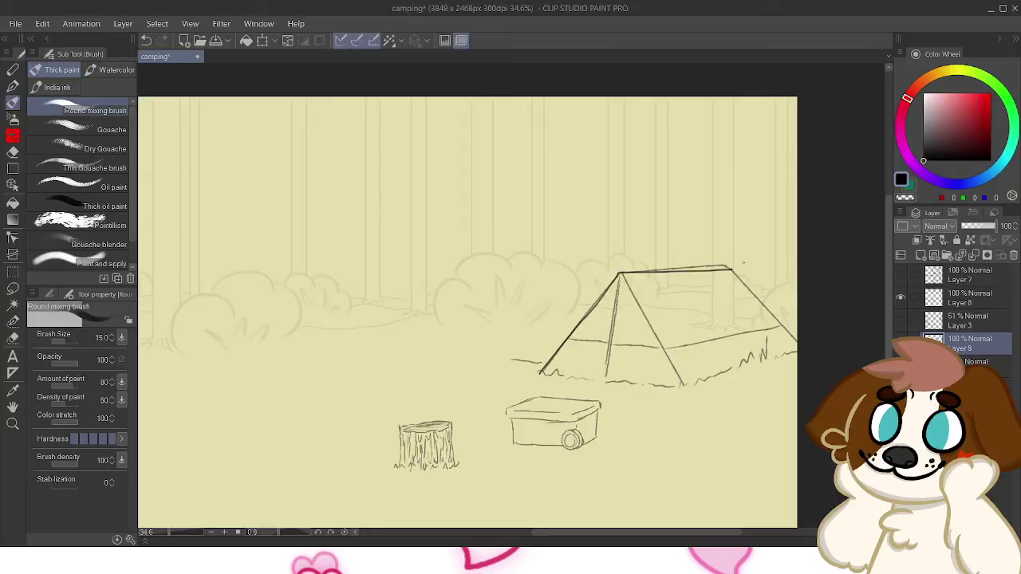
pyautogui.hotkey('ctrl', 'z')
pyautogui.hotkey('ctrl', 'z')
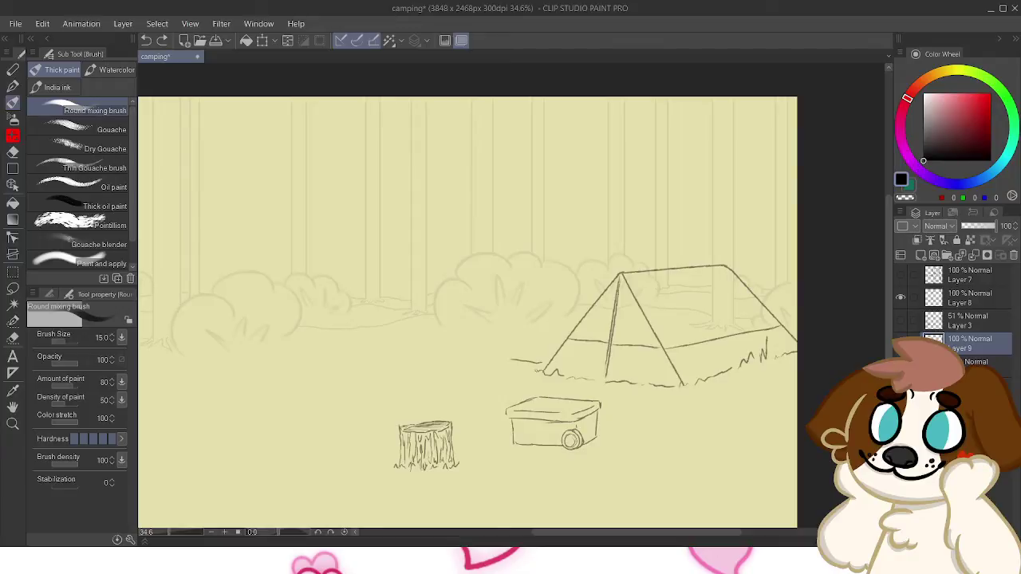
# Lasso the tent on Layer 2 and start a mesh transformation, shifting the lower mesh points to reshape its base
pyautogui.click(977, 361)
pyautogui.hotkey('ctrl', 't')
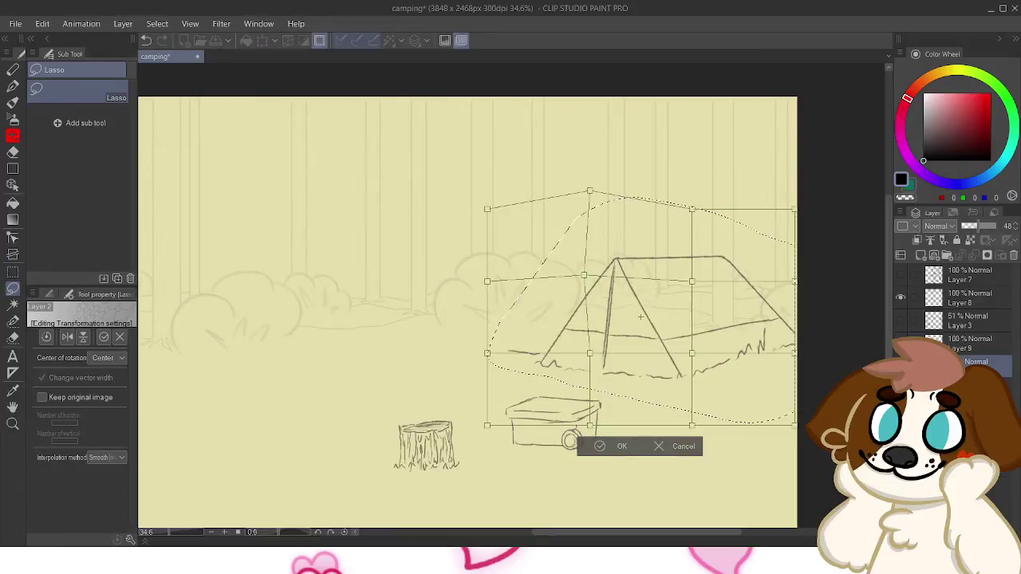
pyautogui.moveTo(589, 353); pyautogui.dragTo(588, 362)
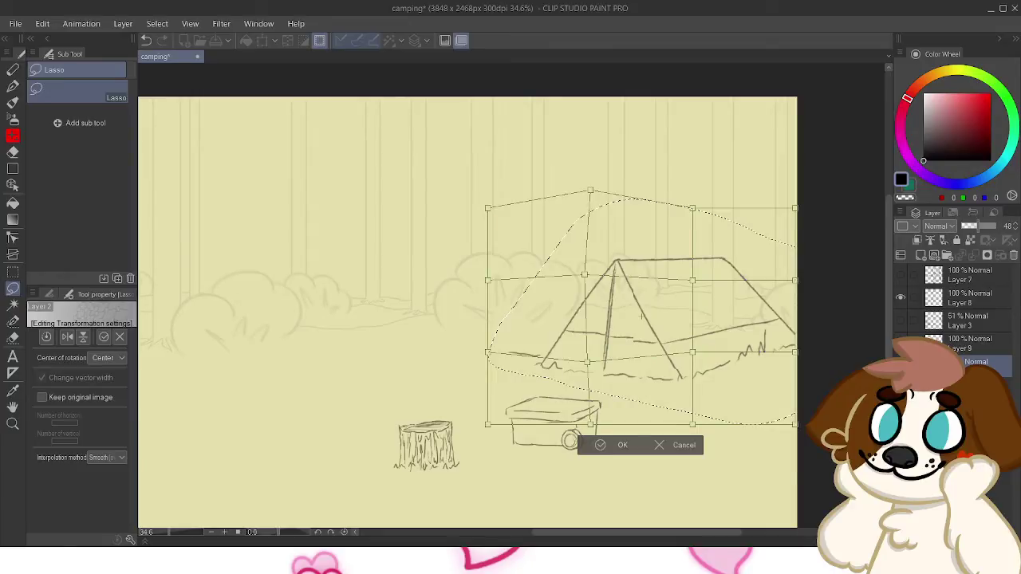
pyautogui.moveTo(588, 362); pyautogui.dragTo(593, 352)
pyautogui.moveTo(692, 352); pyautogui.dragTo(700, 355)
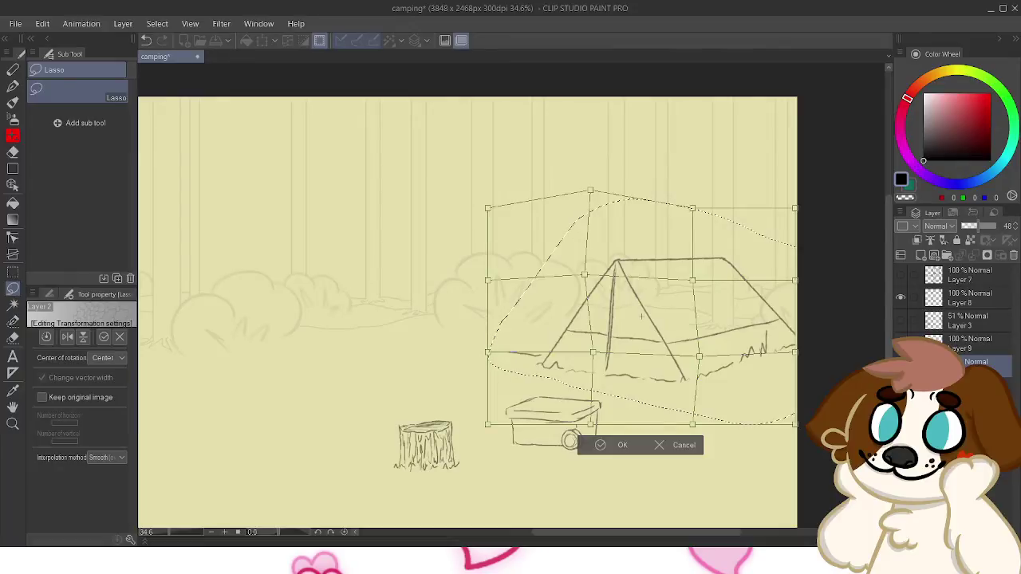
pyautogui.moveTo(795, 352); pyautogui.dragTo(798, 365)
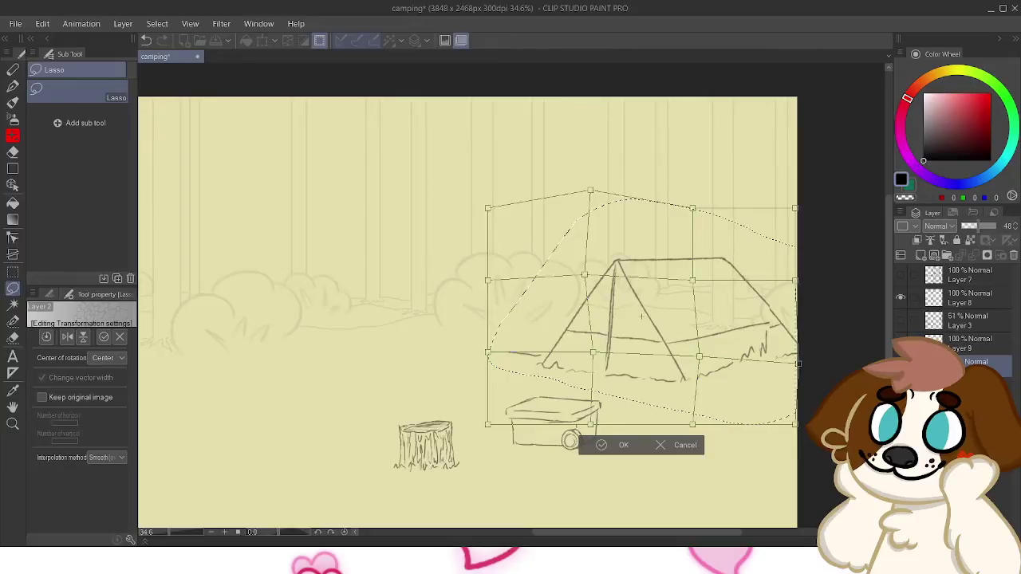
# Adjust the upper mesh points to reshape the tent's peak and ridge, apply the mesh transformation, and deselect
pyautogui.moveTo(543, 319); pyautogui.dragTo(431, 322)
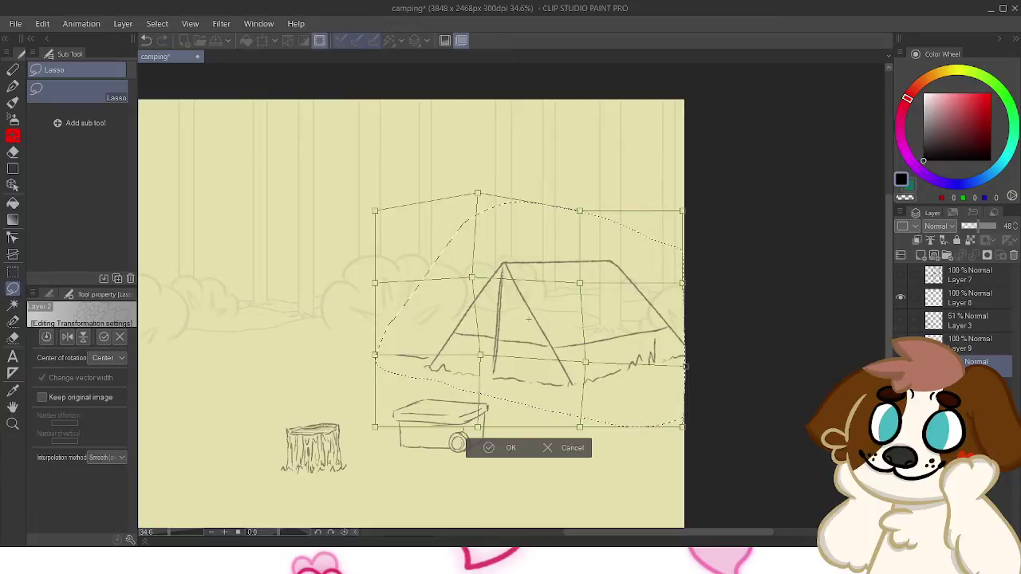
pyautogui.moveTo(580, 284); pyautogui.dragTo(586, 281)
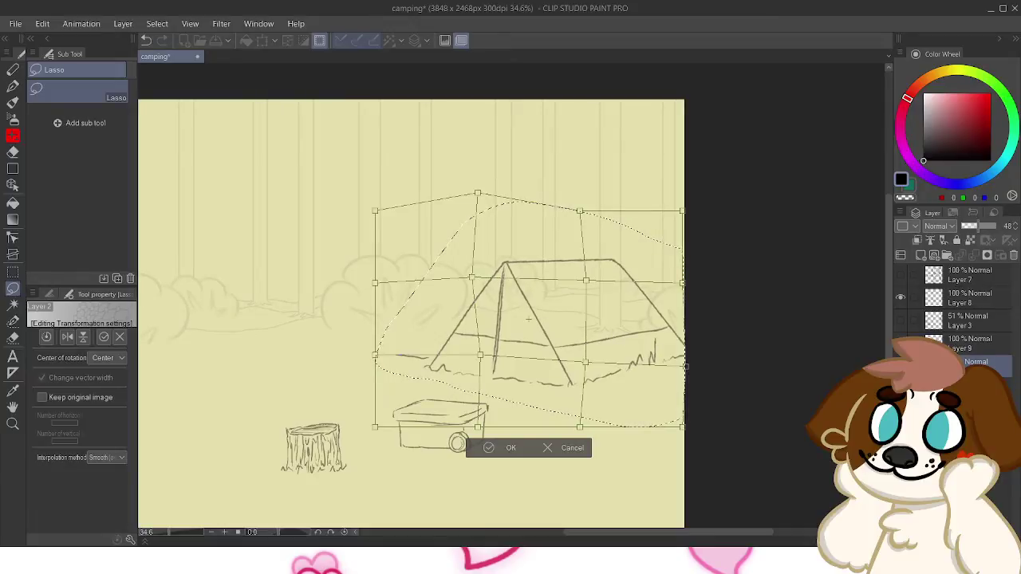
pyautogui.moveTo(682, 211); pyautogui.dragTo(686, 211)
pyautogui.hotkey('ctrl', 'z')
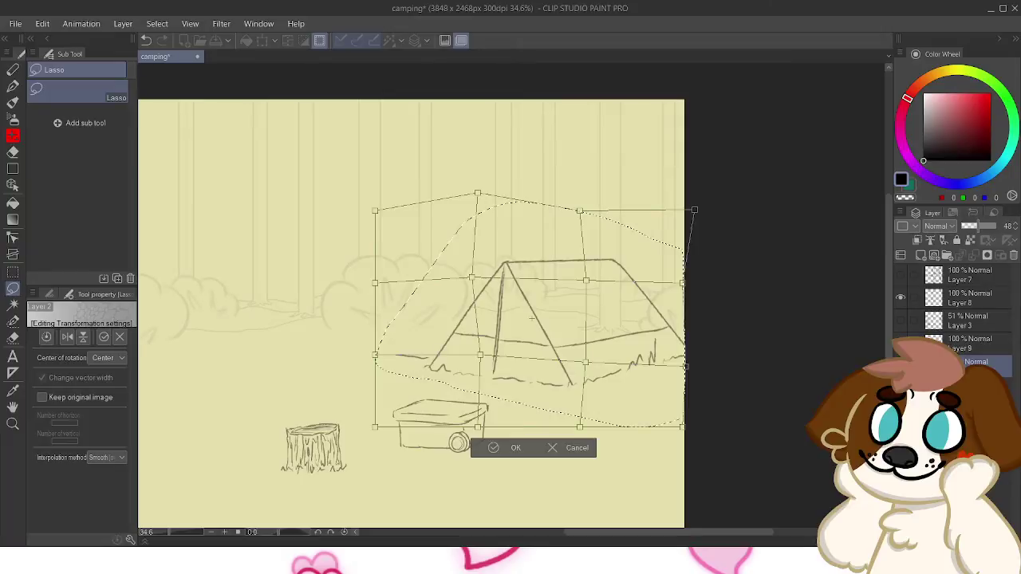
pyautogui.moveTo(692, 285); pyautogui.dragTo(695, 283)
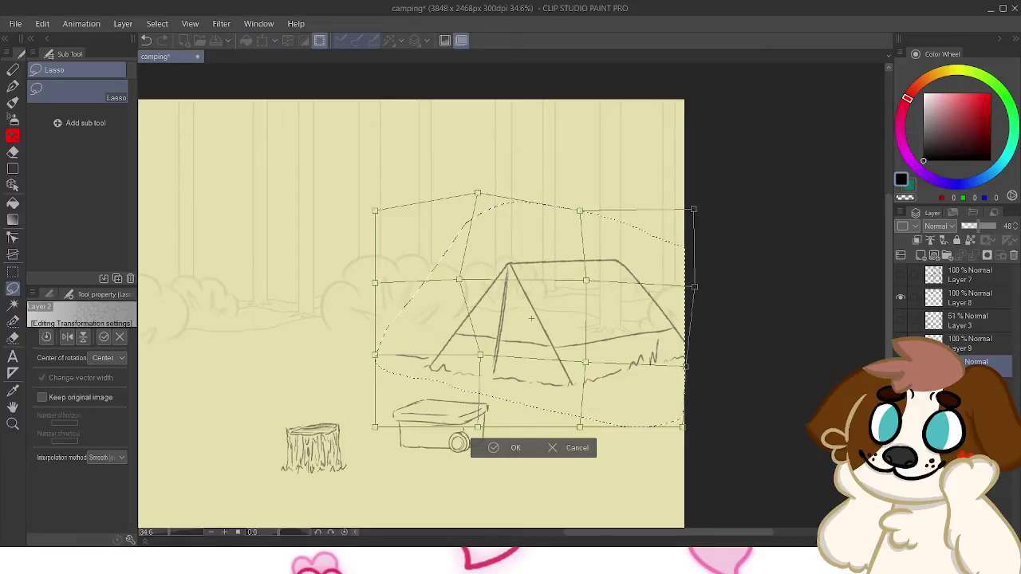
pyautogui.moveTo(459, 279); pyautogui.dragTo(466, 278)
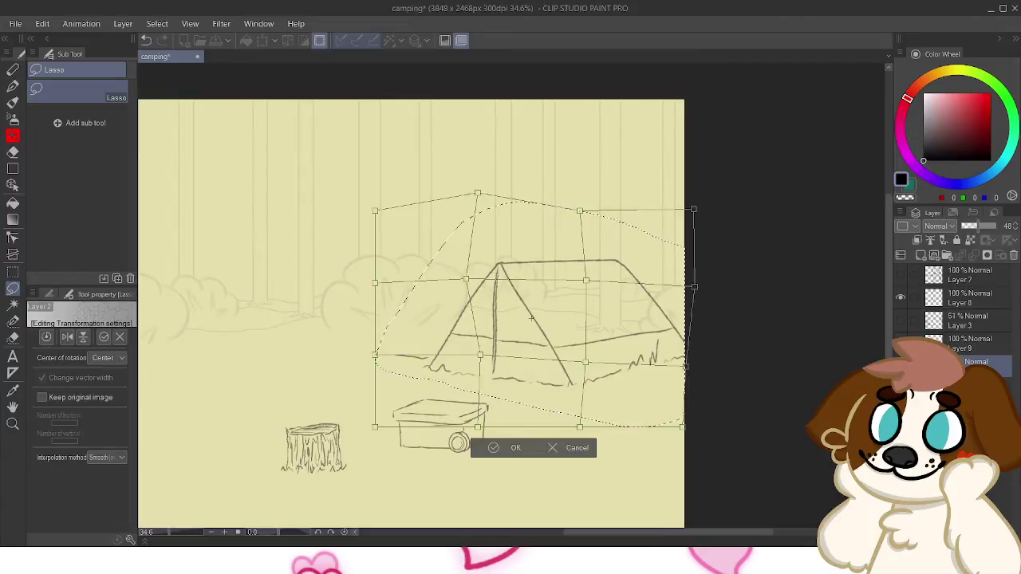
pyautogui.moveTo(580, 211); pyautogui.dragTo(585, 204)
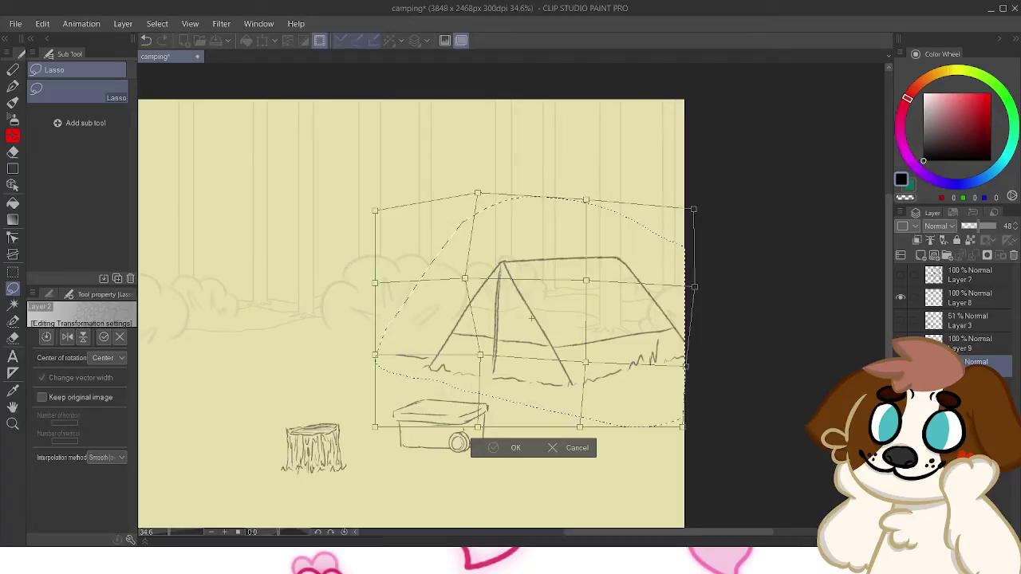
pyautogui.press('Return')
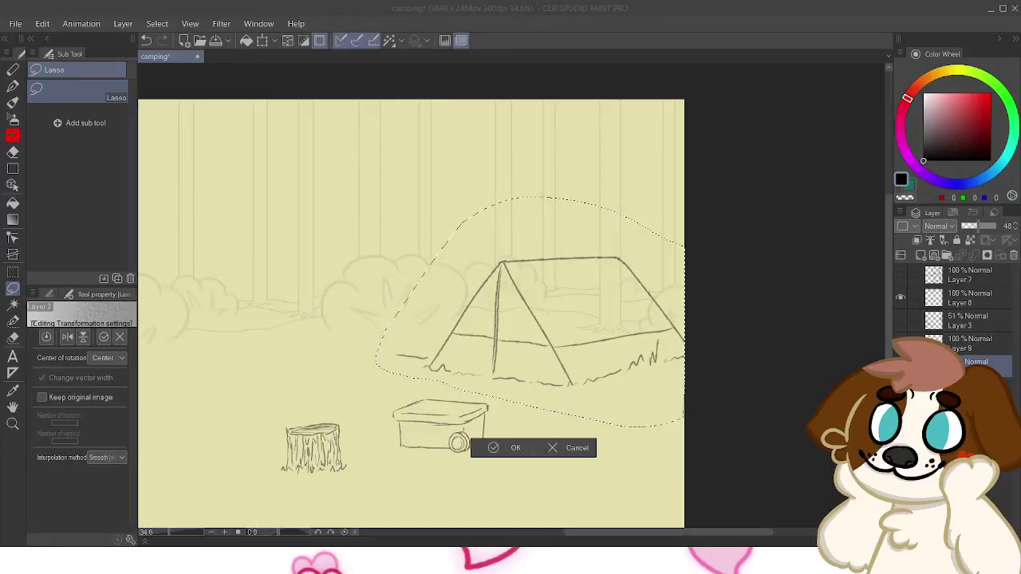
pyautogui.press('Return')
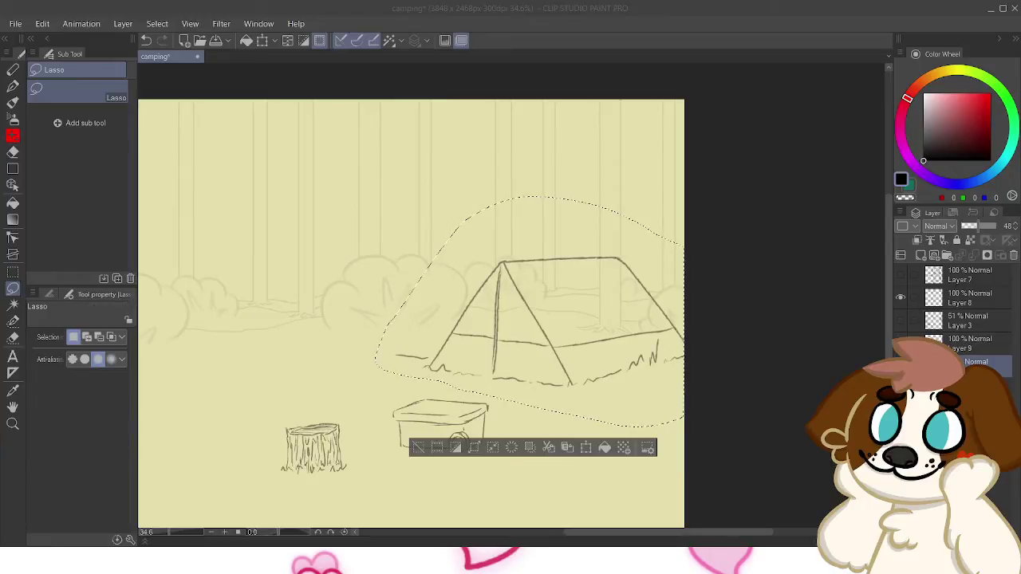
pyautogui.hotkey('ctrl', 'd')
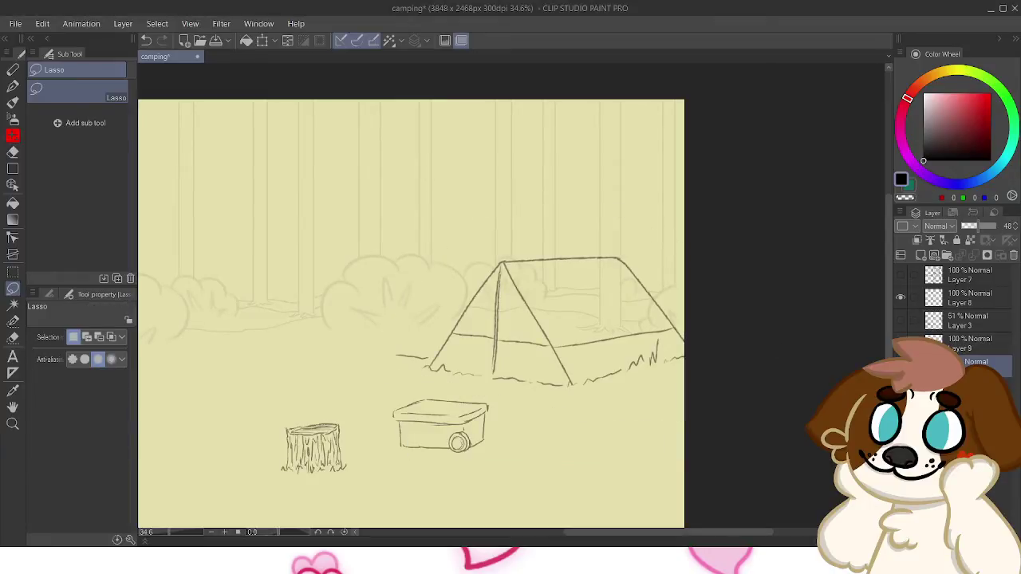
# Trace the tent's left front edge on Layer 9 with the Round mixing brush at size 15
pyautogui.press('p')
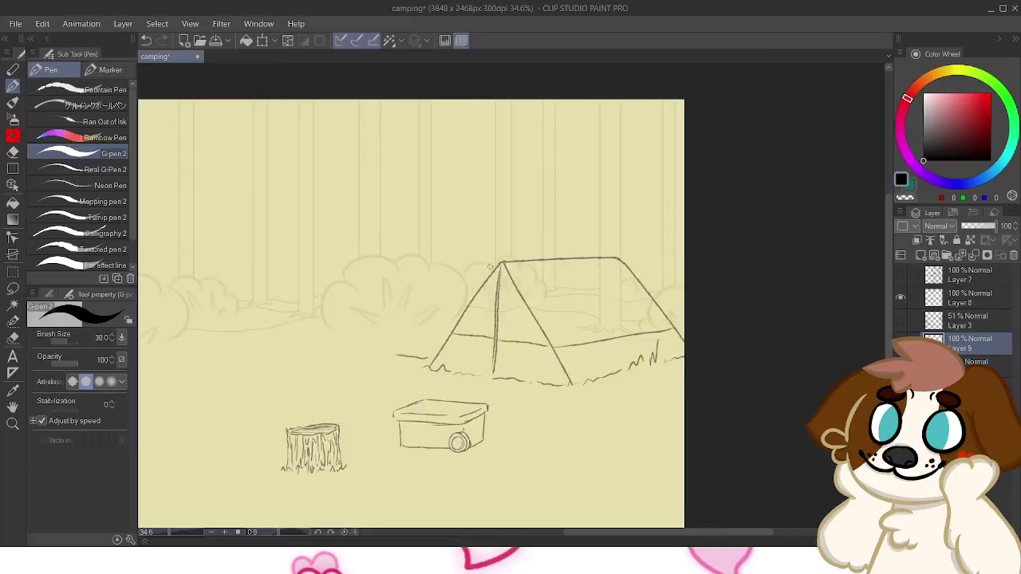
pyautogui.click(12, 102)
pyautogui.moveTo(479, 300)
pyautogui.mouseDown()
pyautogui.moveTo(440, 346)
pyautogui.moveTo(470, 301)
pyautogui.mouseUp()
pyautogui.hotkey('ctrl', 'z')
pyautogui.hotkey('ctrl', 'z')
pyautogui.moveTo(426, 371); pyautogui.dragTo(502, 256)
pyautogui.hotkey('ctrl', 'z')
pyautogui.moveTo(428, 369); pyautogui.dragTo(502, 257)
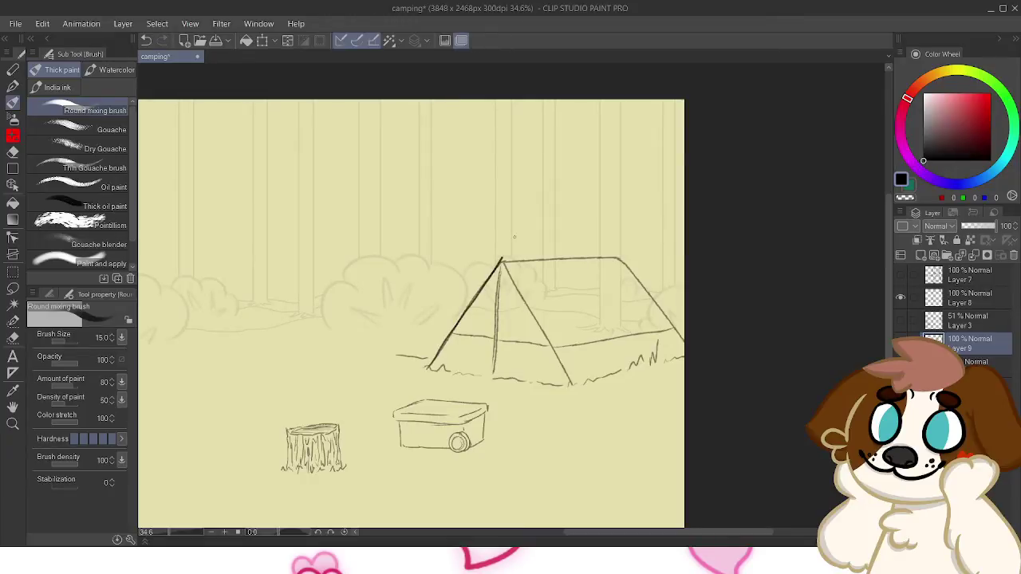
# Retrace the tent's left edge and ridge line, and trace the far sloping edge down to the canvas border
pyautogui.hotkey('ctrl', 'z')
pyautogui.moveTo(427, 368)
pyautogui.mouseDown()
pyautogui.moveTo(504, 259)
pyautogui.moveTo(613, 257)
pyautogui.mouseUp()
pyautogui.hotkey('ctrl', 'z')
pyautogui.moveTo(503, 260)
pyautogui.mouseDown()
pyautogui.moveTo(610, 256)
pyautogui.moveTo(653, 290)
pyautogui.moveTo(683, 330)
pyautogui.mouseUp()
pyautogui.hotkey('ctrl', 'z')
pyautogui.moveTo(616, 257); pyautogui.dragTo(683, 343)
pyautogui.hotkey('ctrl', 'z')
pyautogui.moveTo(616, 257); pyautogui.dragTo(682, 335)
pyautogui.hotkey('ctrl', 'z')
pyautogui.moveTo(616, 257); pyautogui.dragTo(684, 340)
pyautogui.moveTo(616, 257); pyautogui.dragTo(683, 338)
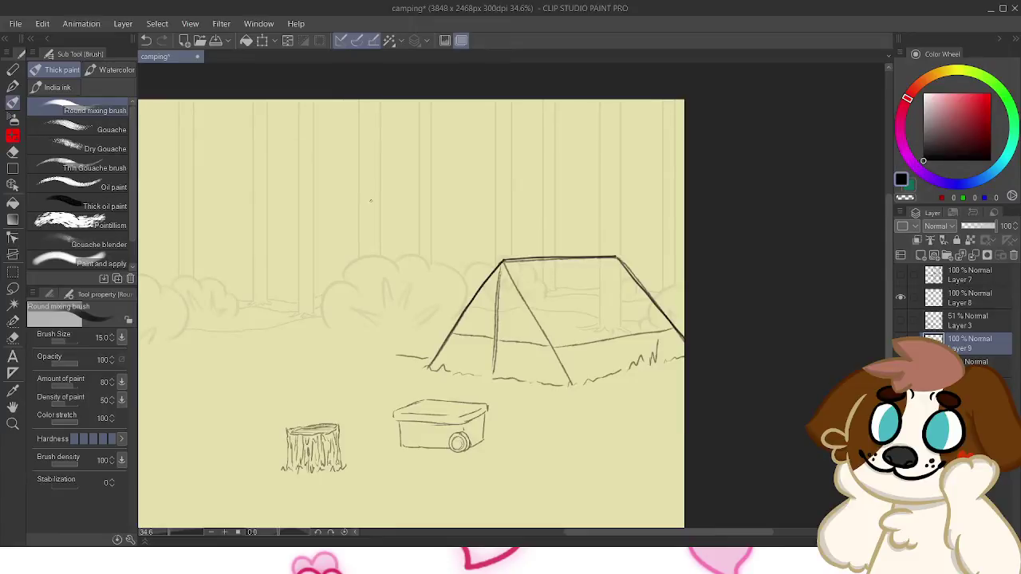
# Try a green forest photo as a reference, converting it to an image layer, scaling it to 279% and moving it over the trees
pyautogui.hotkey('ctrl', 'shift', 'n')
pyautogui.moveTo(371, 201); pyautogui.dragTo(593, 231)
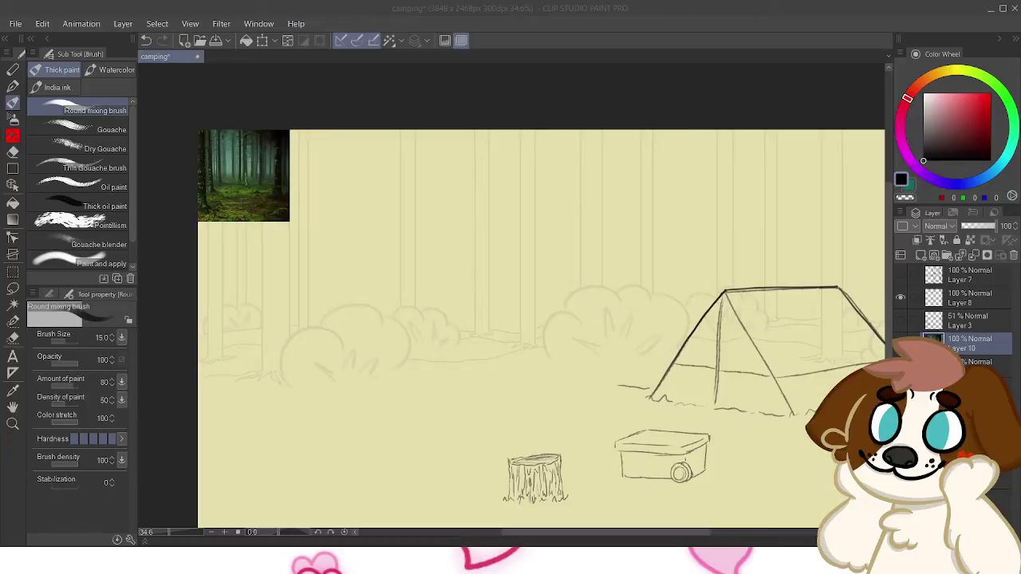
pyautogui.press('Return')
pyautogui.press('o')
pyautogui.moveTo(290, 221); pyautogui.dragTo(455, 387)
pyautogui.moveTo(327, 258); pyautogui.dragTo(348, 320)
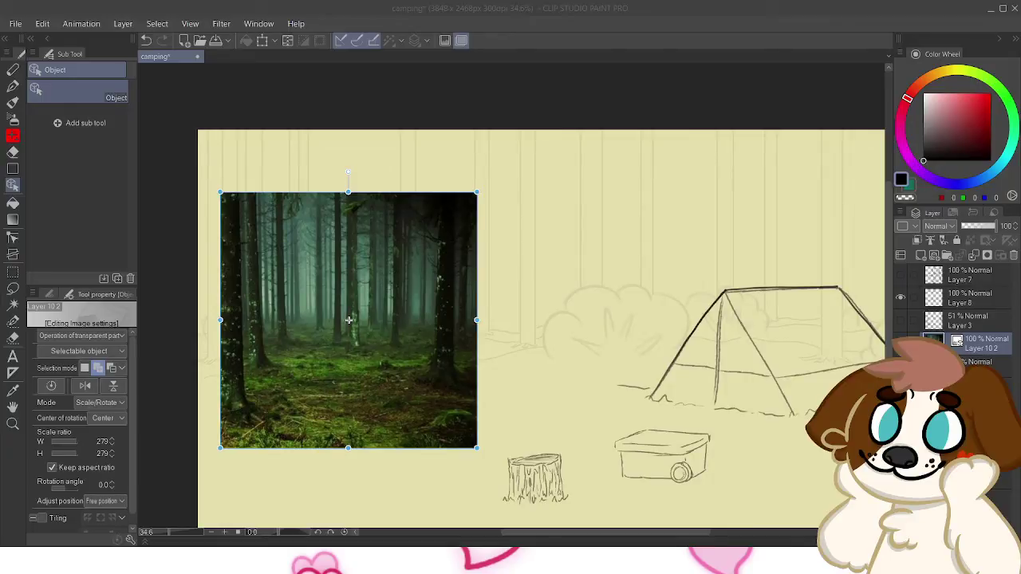
# Paste the misty forest photo, delete the green forest photo, and enlarge the new one to 160%, placing it over the trees
pyautogui.hotkey('ctrl', 'v')
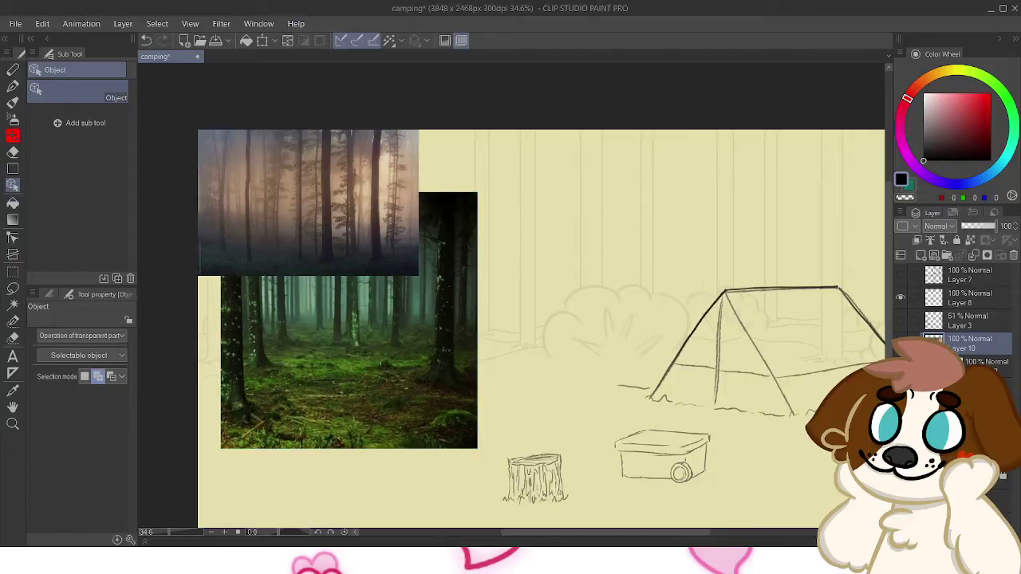
pyautogui.click(348, 320)
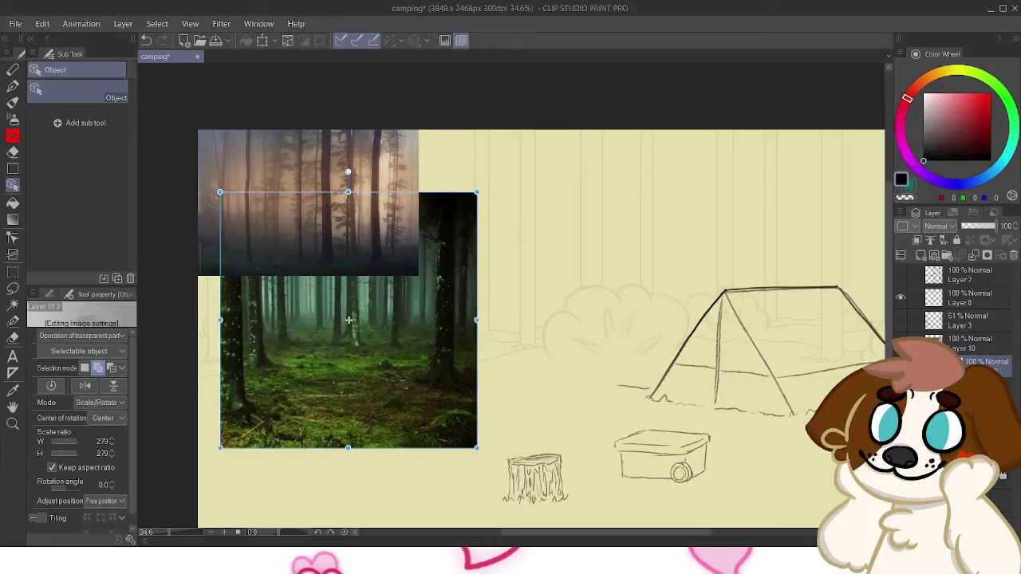
pyautogui.press('Delete')
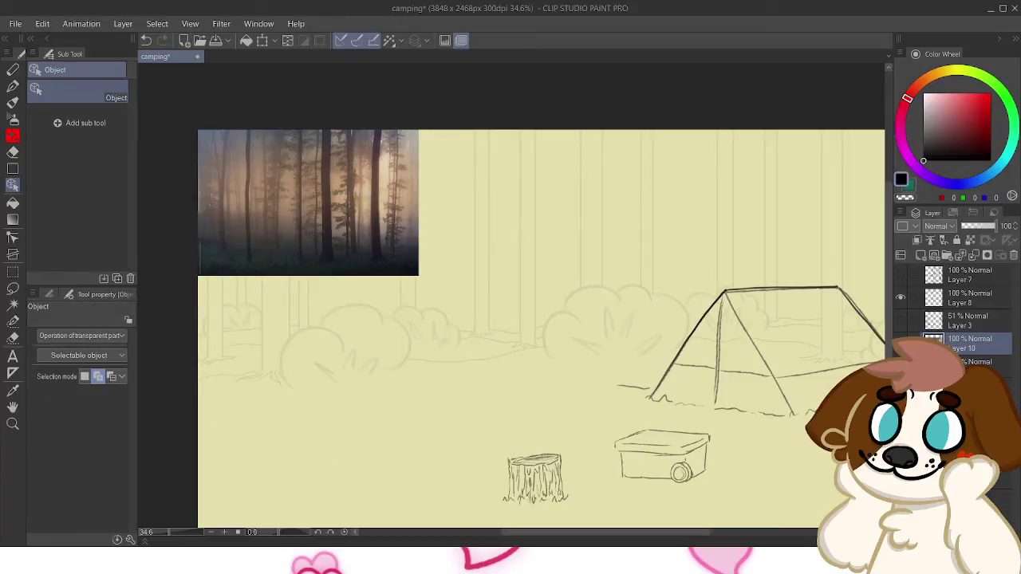
pyautogui.hotkey('ctrl', 't')
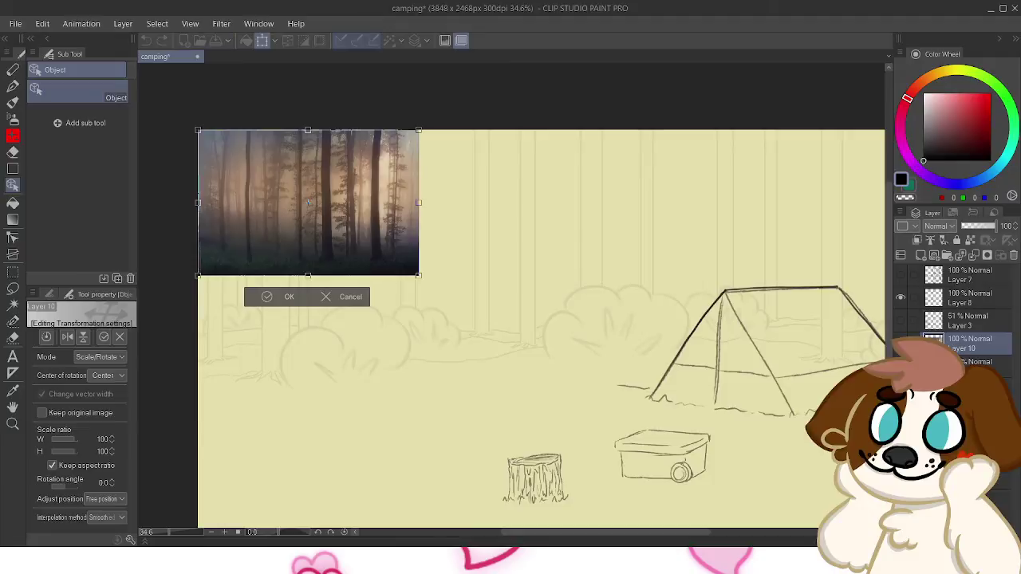
pyautogui.moveTo(446, 295); pyautogui.dragTo(551, 364)
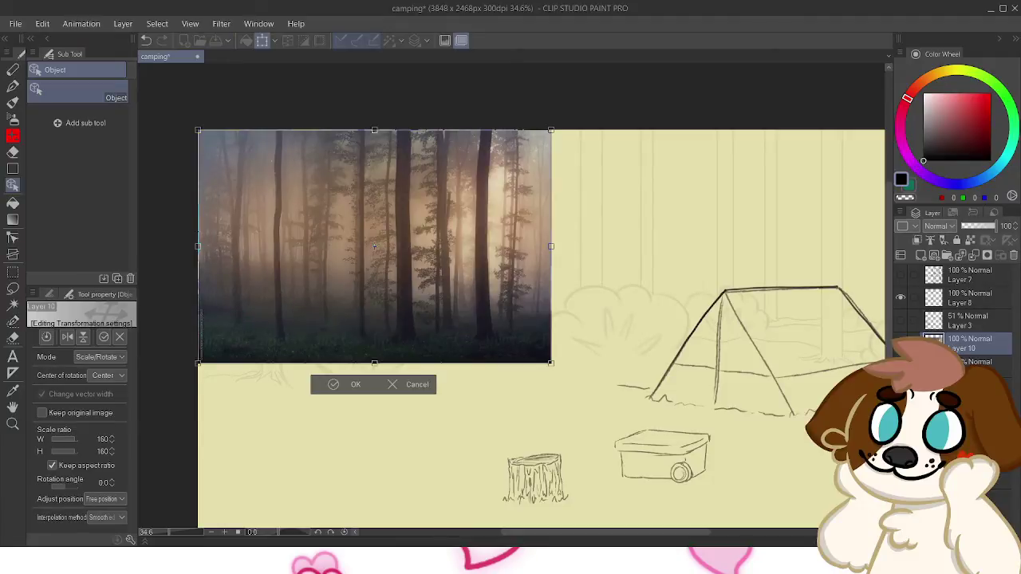
pyautogui.moveTo(374, 246); pyautogui.dragTo(396, 271)
pyautogui.click(359, 410)
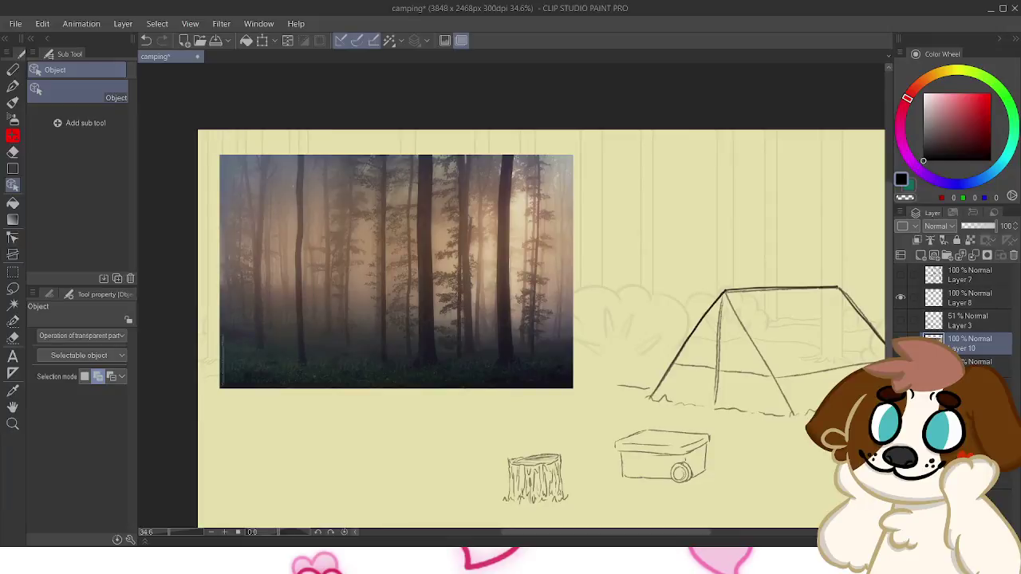
# Convert the misty forest photo to an image layer and shift it slightly toward the tent
pyautogui.moveTo(510, 319)
pyautogui.mouseDown()
pyautogui.moveTo(355, 262)
pyautogui.moveTo(432, 327)
pyautogui.moveTo(446, 316)
pyautogui.moveTo(524, 357)
pyautogui.moveTo(448, 289)
pyautogui.moveTo(389, 264)
pyautogui.moveTo(368, 285)
pyautogui.moveTo(345, 283)
pyautogui.moveTo(348, 304)
pyautogui.mouseUp()
pyautogui.click(12, 86)
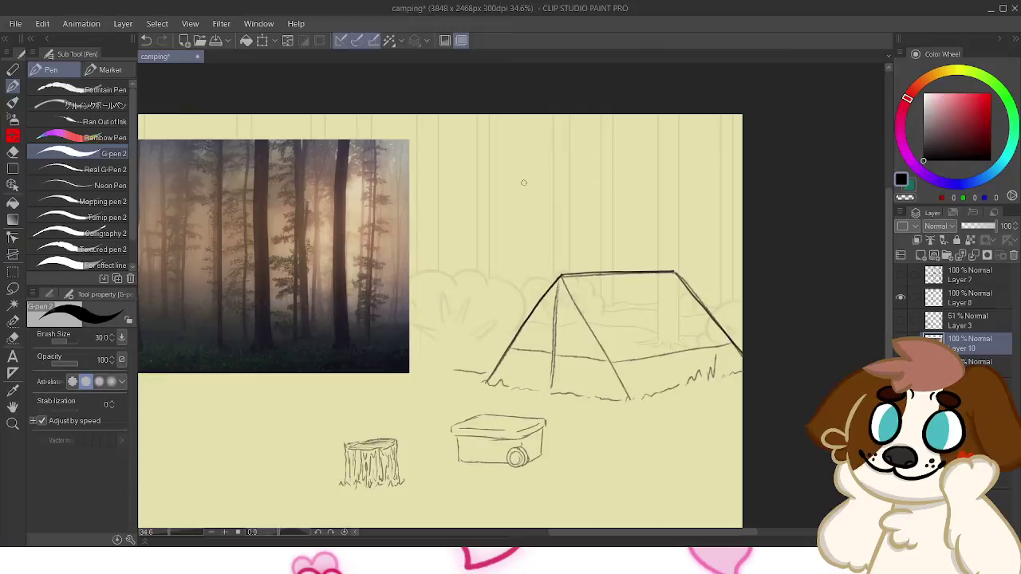
pyautogui.hotkey('ctrl', 'z')
pyautogui.hotkey('ctrl', 'y')
pyautogui.hotkey('ctrl', 'z')
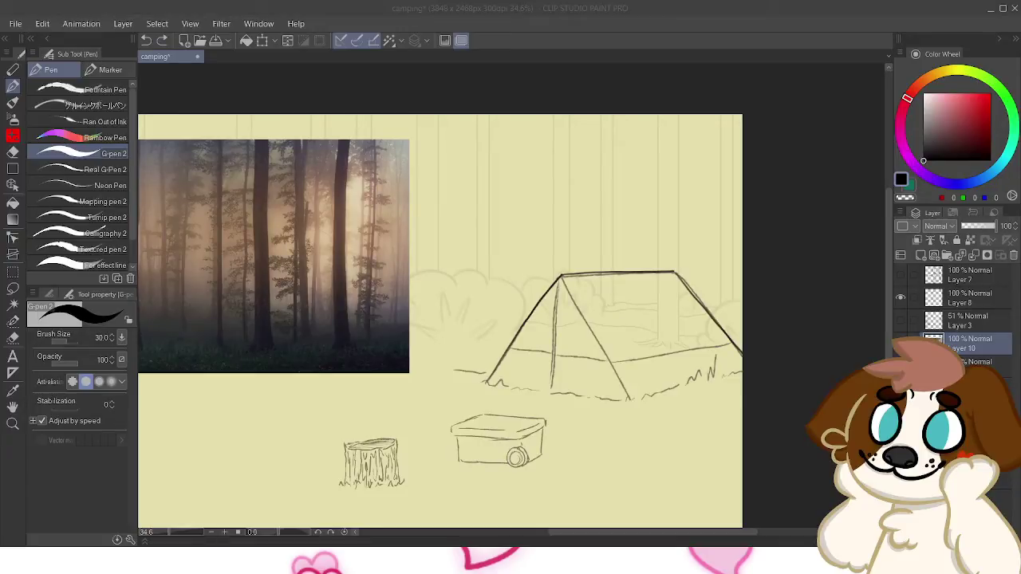
pyautogui.press('Return')
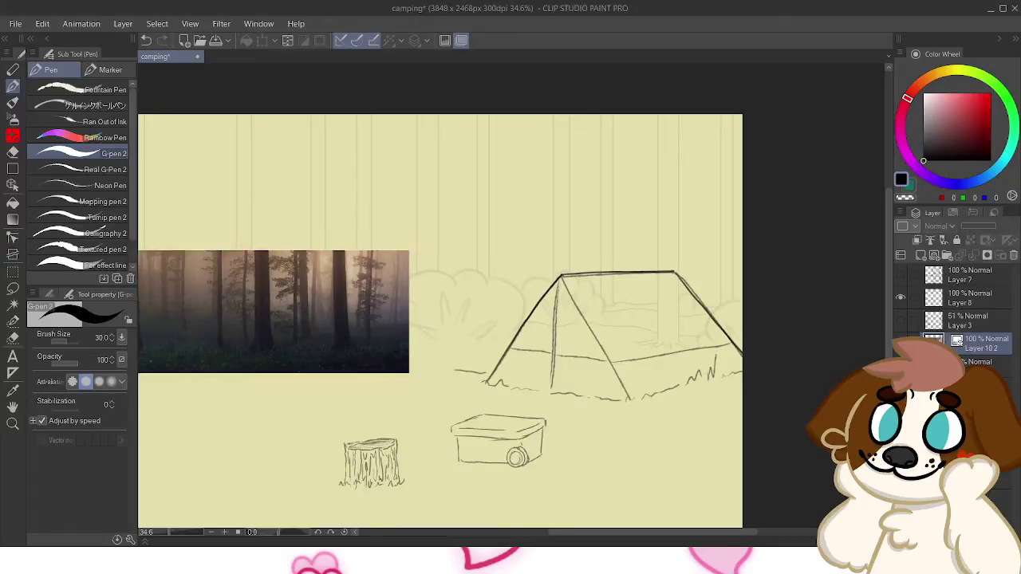
pyautogui.hotkey('ctrl', 'z')
pyautogui.hotkey('ctrl', 'z')
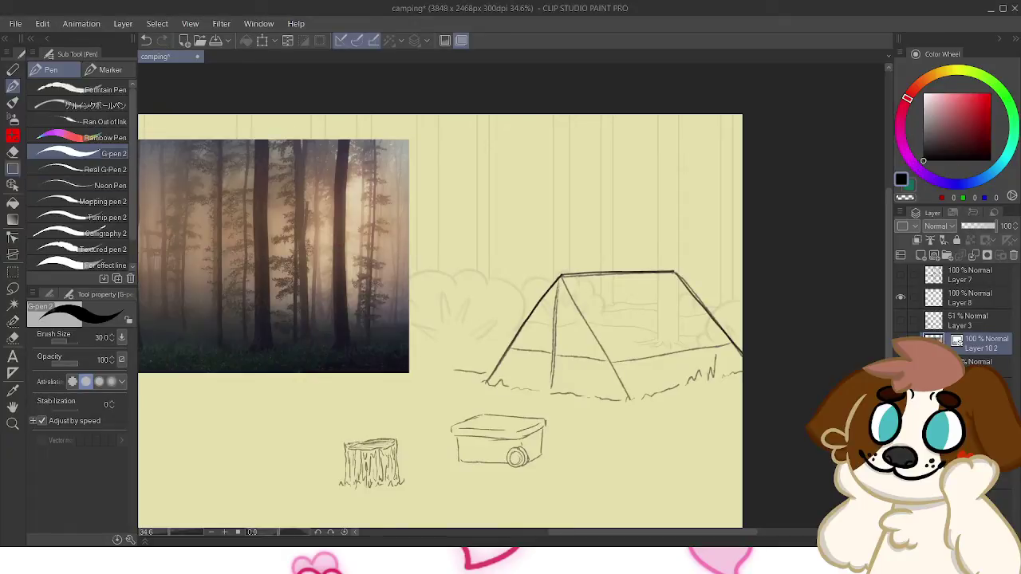
pyautogui.click(13, 184)
pyautogui.moveTo(232, 256); pyautogui.dragTo(263, 256)
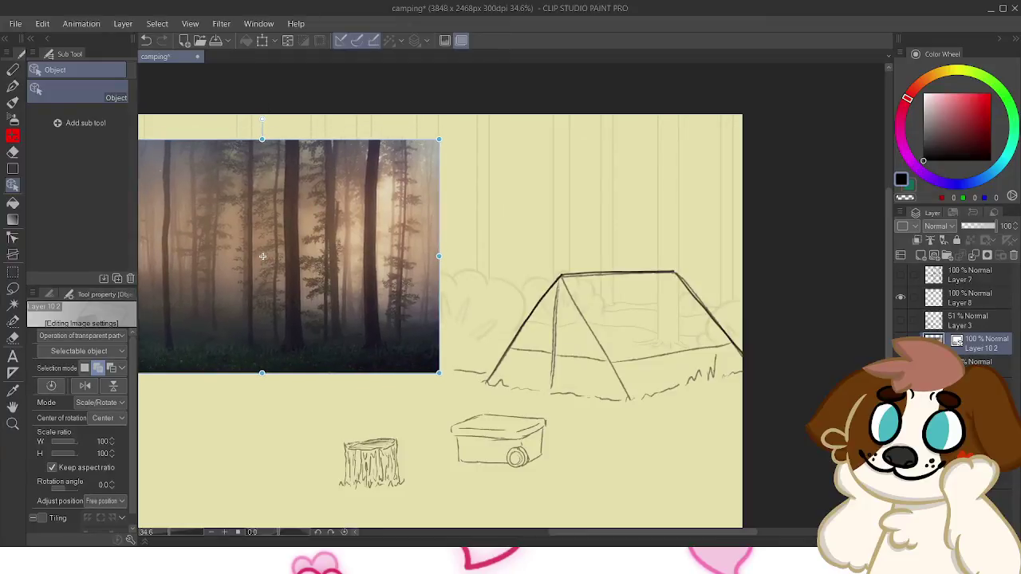
# Try tracing the tent's lower front and side lines on the line layer with the Round mixing brush at size 15
pyautogui.click(983, 363)
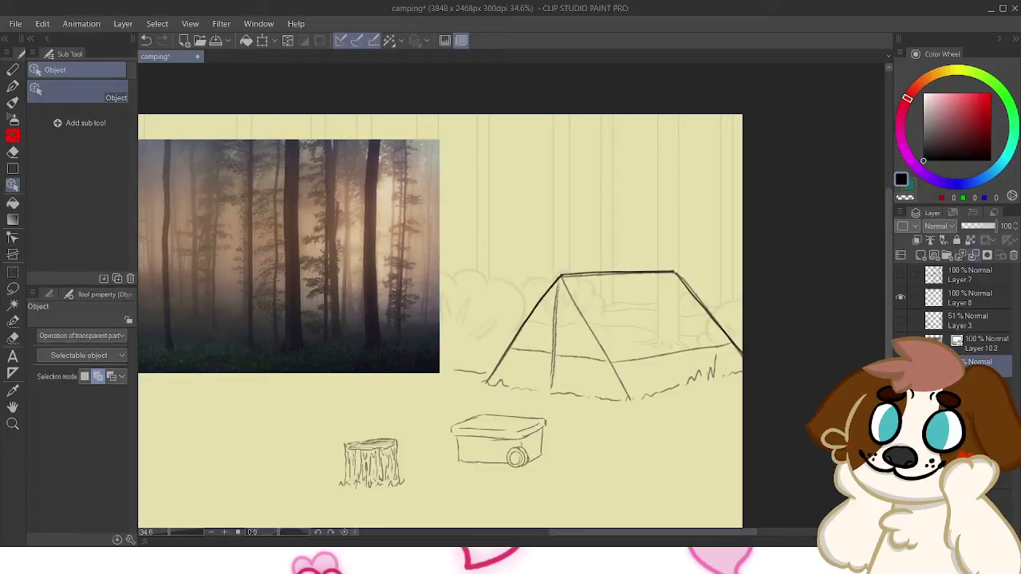
pyautogui.press('p')
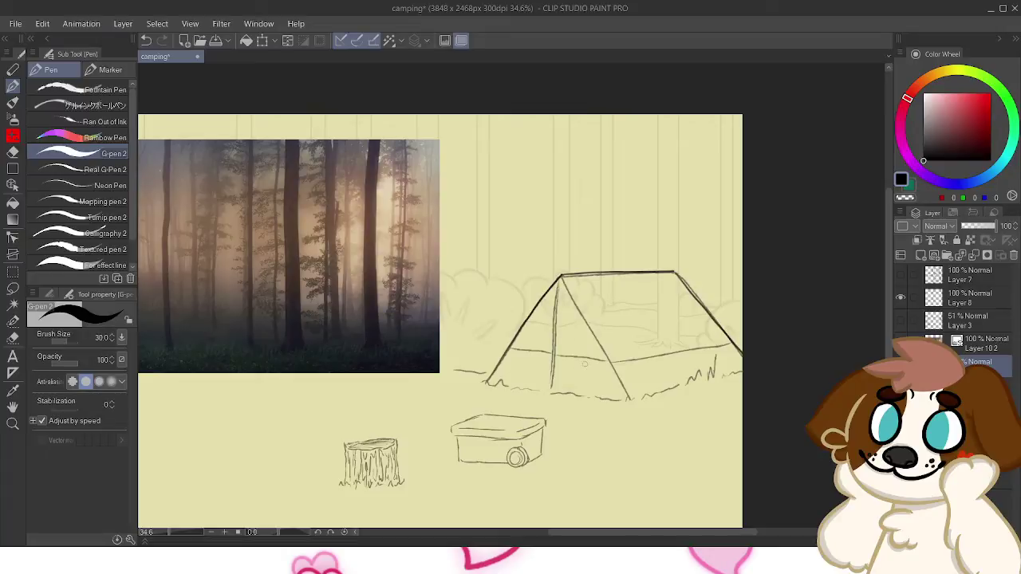
pyautogui.press('b')
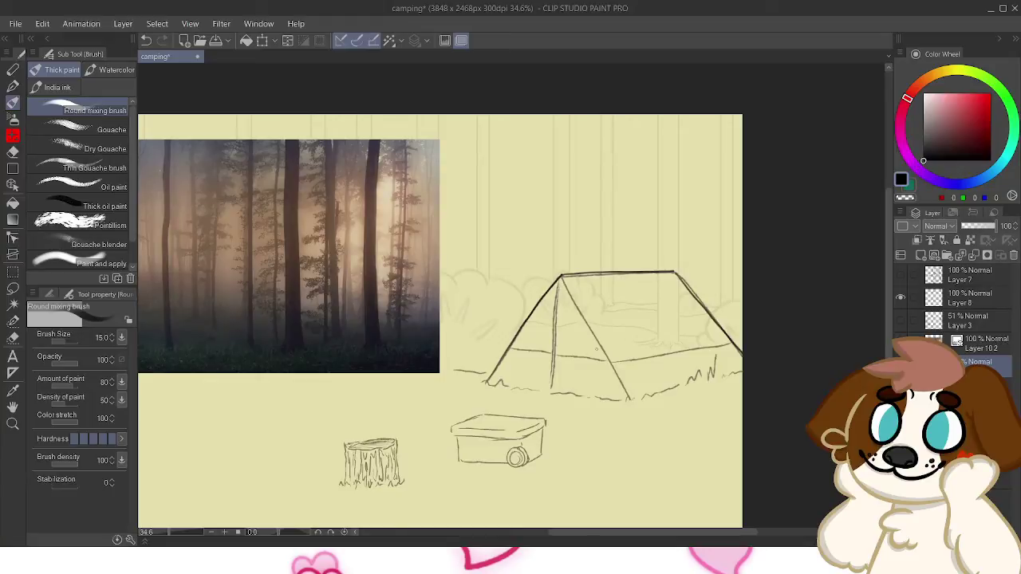
pyautogui.moveTo(514, 348); pyautogui.dragTo(589, 360)
pyautogui.moveTo(510, 348); pyautogui.dragTo(618, 364)
pyautogui.hotkey('ctrl', 'z')
pyautogui.moveTo(511, 348); pyautogui.dragTo(618, 359)
pyautogui.hotkey('ctrl', 'z')
pyautogui.moveTo(508, 349); pyautogui.dragTo(613, 363)
pyautogui.hotkey('ctrl', 'z')
pyautogui.moveTo(508, 349)
pyautogui.mouseDown()
pyautogui.moveTo(629, 355)
pyautogui.moveTo(620, 359)
pyautogui.moveTo(742, 343)
pyautogui.mouseUp()
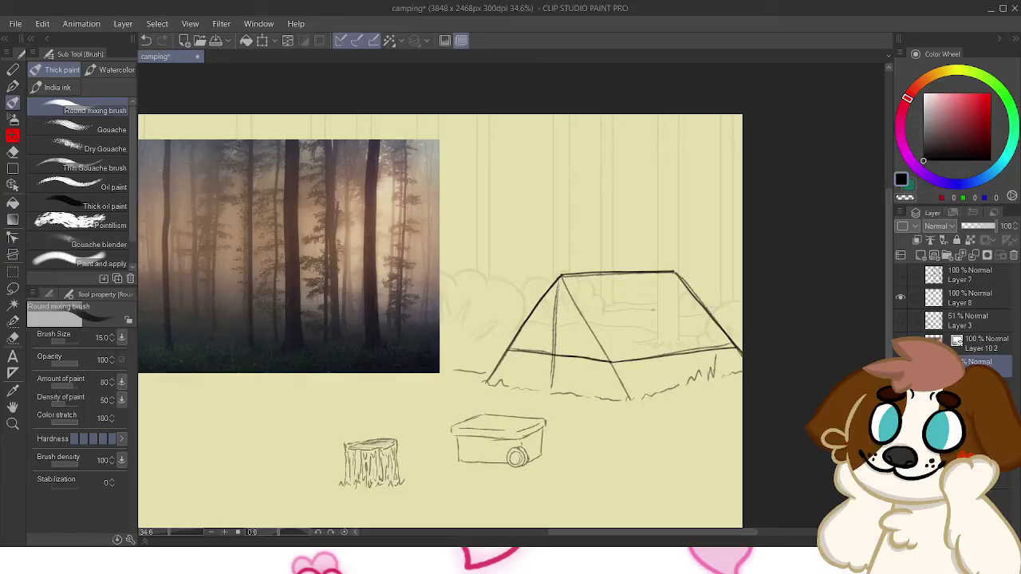
# Try tracing the tent's right front edge, and undo the stroke and the clearing of the sketch
pyautogui.moveTo(562, 276); pyautogui.dragTo(647, 374)
pyautogui.hotkey('ctrl', 'z')
pyautogui.click(162, 40)
pyautogui.press('Delete')
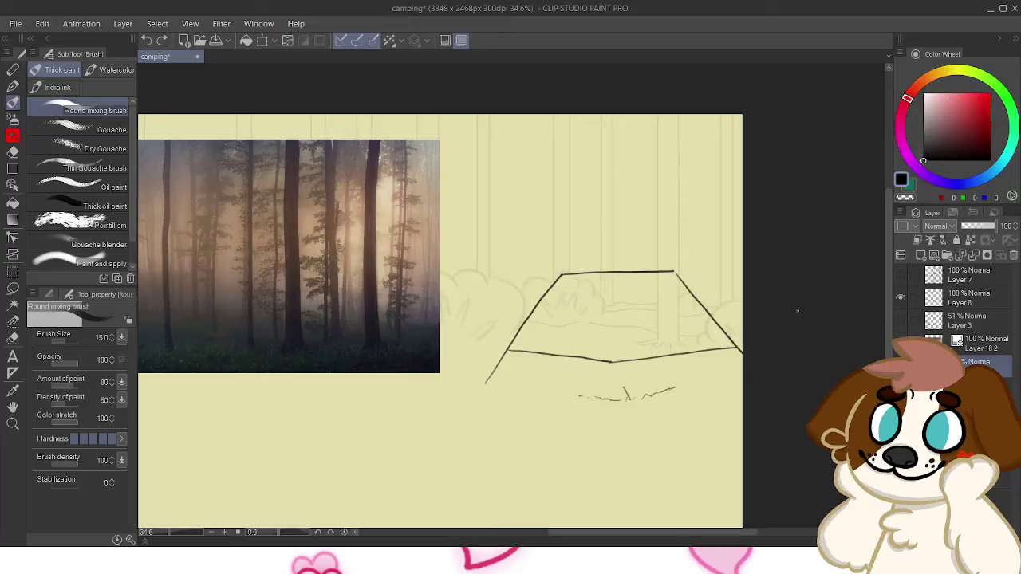
pyautogui.hotkey('ctrl', 'z')
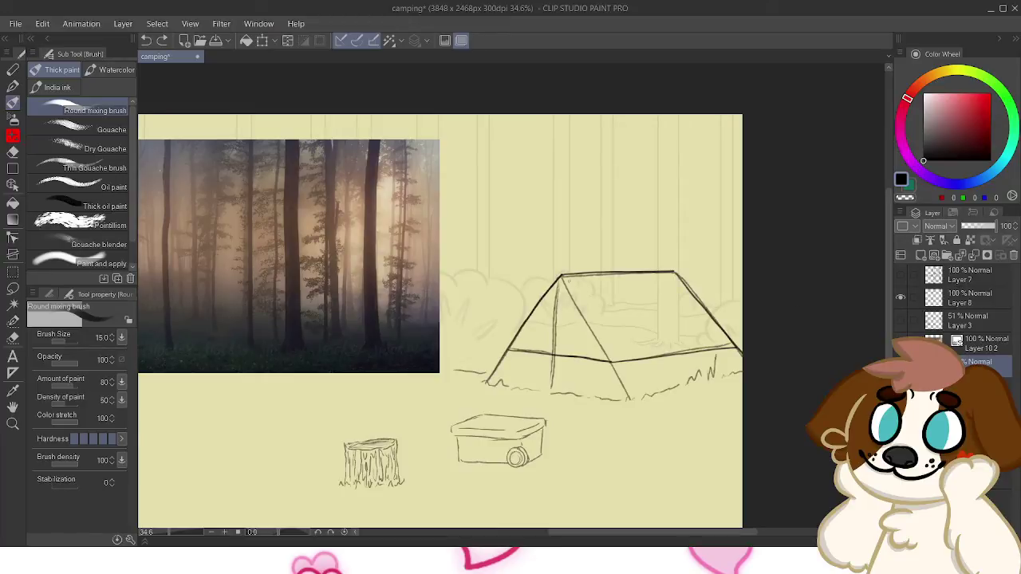
# Fade the tent sketch layer to 25% opacity and try tracing the tent's right front edge on the line layer
pyautogui.click(977, 384)
pyautogui.click(967, 227)
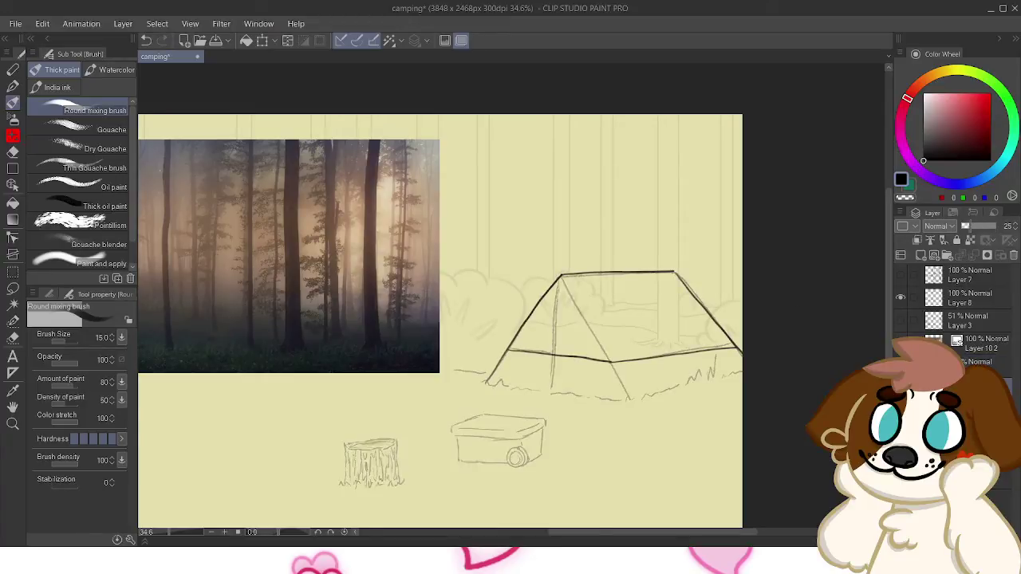
pyautogui.click(983, 365)
pyautogui.moveTo(563, 281); pyautogui.dragTo(580, 317)
pyautogui.hotkey('ctrl', 'z')
pyautogui.hotkey('ctrl', 'z')
pyautogui.hotkey('ctrl', 'z')
pyautogui.moveTo(563, 281); pyautogui.dragTo(609, 357)
pyautogui.hotkey('ctrl', 'z')
pyautogui.moveTo(588, 323); pyautogui.dragTo(632, 404)
pyautogui.hotkey('ctrl', 'z')
pyautogui.hotkey('ctrl', 'z')
pyautogui.hotkey('ctrl', 'z')
pyautogui.moveTo(611, 366); pyautogui.dragTo(630, 400)
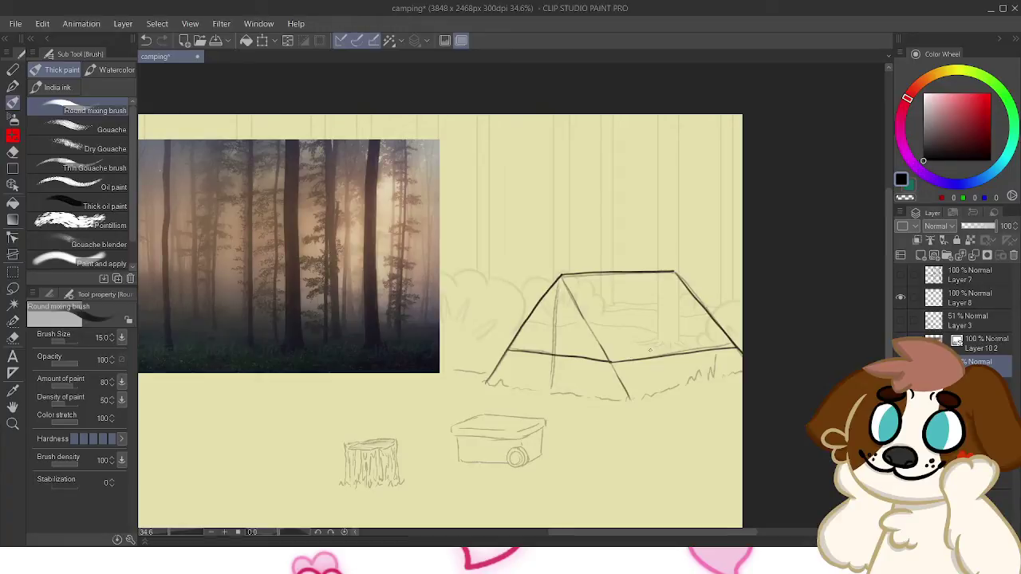
# Undo the right front edge strokes, the sketch layer's fade and the tent's lower lines
pyautogui.hotkey('ctrl', 'z')
pyautogui.hotkey('ctrl', 'z')
pyautogui.hotkey('ctrl', 'z')
pyautogui.hotkey('ctrl', 'z')
pyautogui.hotkey('ctrl', 'z')
pyautogui.hotkey('ctrl', 'z')
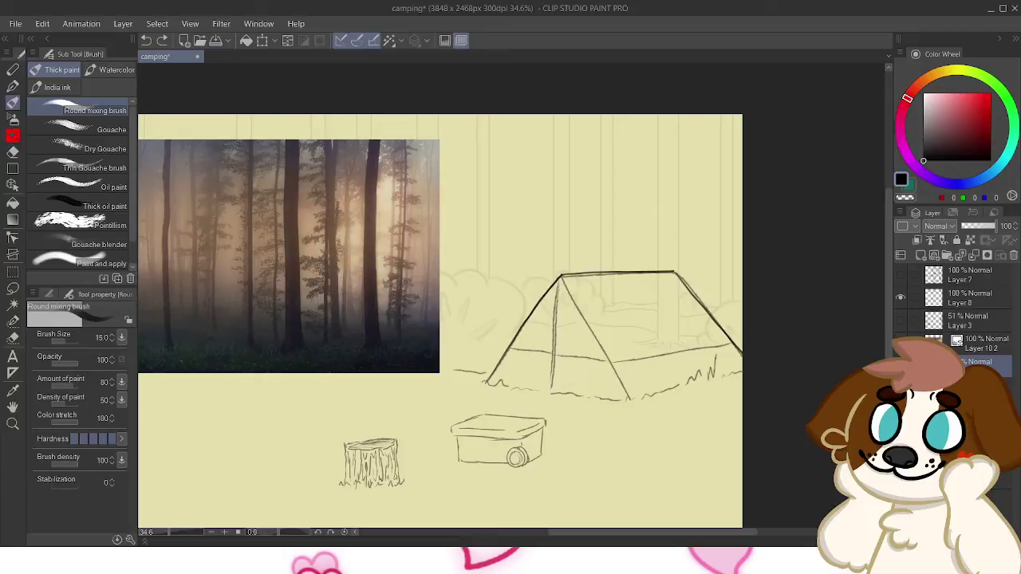
# Set the tent sketch layer's opacity to 18% and reselect the line layer for tracing
pyautogui.click(989, 384)
pyautogui.click(968, 225)
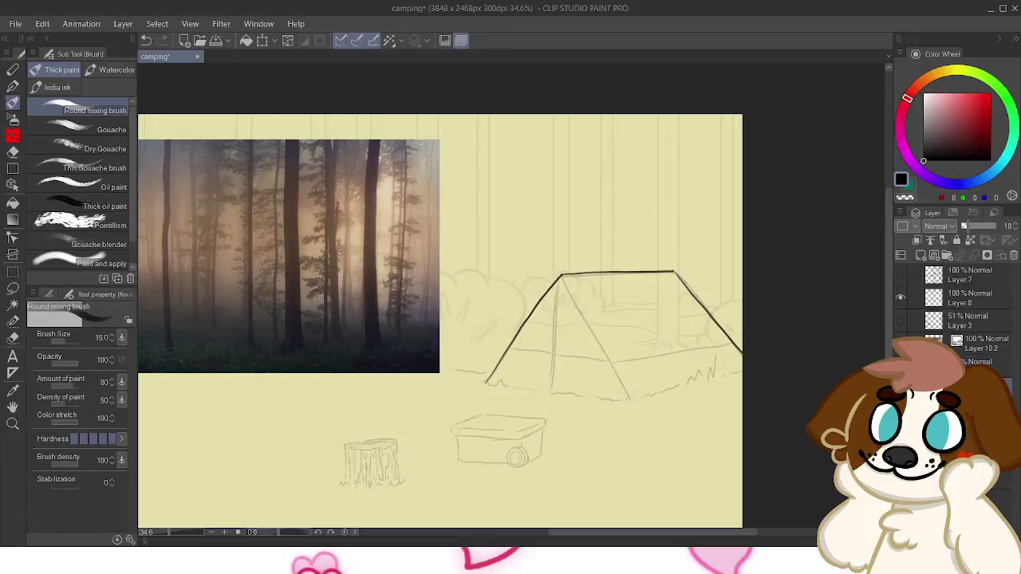
pyautogui.click(986, 363)
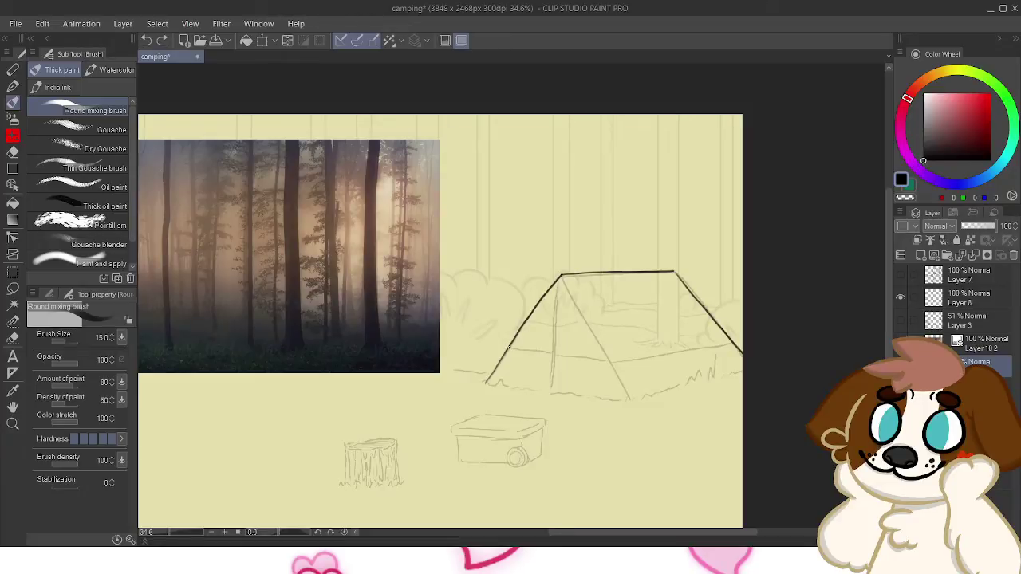
# Trace the nearly horizontal line across the tent's front face
pyautogui.moveTo(513, 349)
pyautogui.mouseDown()
pyautogui.moveTo(629, 361)
pyautogui.moveTo(537, 352)
pyautogui.moveTo(607, 361)
pyautogui.mouseUp()
pyautogui.hotkey('ctrl', 'z')
pyautogui.hotkey('ctrl', 'z')
pyautogui.hotkey('ctrl', 'z')
pyautogui.hotkey('ctrl', 'z')
# Trace the lower edge of the tent's long side panel from the front corner, retrying until the line is clean
pyautogui.moveTo(615, 362); pyautogui.dragTo(693, 354)
pyautogui.hotkey('ctrl', 'z')
pyautogui.moveTo(611, 362); pyautogui.dragTo(725, 342)
pyautogui.hotkey('ctrl', 'z')
pyautogui.moveTo(612, 361); pyautogui.dragTo(727, 345)
pyautogui.hotkey('ctrl', 'z')
pyautogui.hotkey('ctrl', 'z')
pyautogui.hotkey('ctrl', 'z')
pyautogui.hotkey('ctrl', 'z')
pyautogui.hotkey('ctrl', 'z')
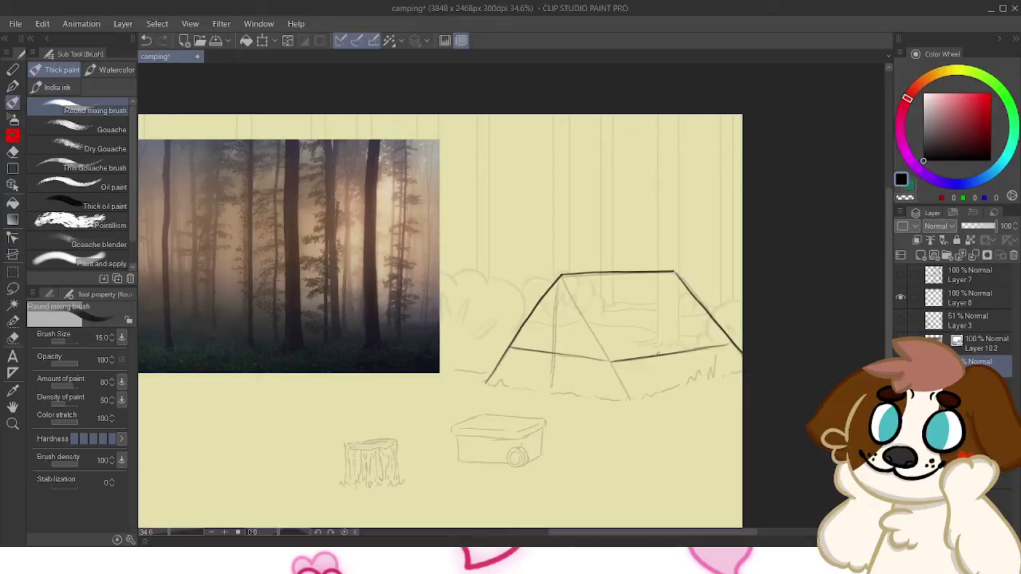
# Trace the tent's right front edge from the peak down to the ground
pyautogui.moveTo(563, 280); pyautogui.dragTo(594, 327)
pyautogui.hotkey('ctrl', 'z')
pyautogui.hotkey('ctrl', 'z')
pyautogui.moveTo(564, 280); pyautogui.dragTo(629, 396)
pyautogui.hotkey('ctrl', 'z')
pyautogui.hotkey('ctrl', 'z')
# Try several arched doorway shapes on the tent's front face, and undo them
pyautogui.moveTo(520, 372)
pyautogui.mouseDown()
pyautogui.moveTo(597, 383)
pyautogui.moveTo(533, 347)
pyautogui.moveTo(592, 362)
pyautogui.moveTo(583, 391)
pyautogui.mouseUp()
pyautogui.hotkey('ctrl', 'z')
pyautogui.hotkey('ctrl', 'z')
pyautogui.hotkey('ctrl', 'z')
pyautogui.moveTo(515, 383); pyautogui.dragTo(592, 385)
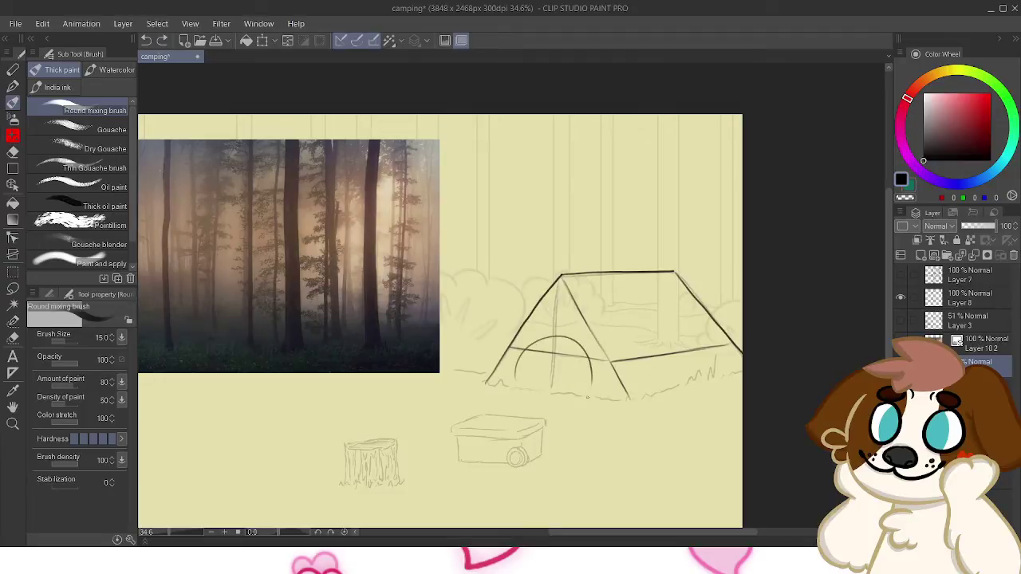
pyautogui.hotkey('ctrl', 'z')
pyautogui.moveTo(523, 384); pyautogui.dragTo(605, 372)
pyautogui.hotkey('ctrl', 'z')
pyautogui.moveTo(522, 382)
pyautogui.mouseDown()
pyautogui.moveTo(588, 389)
pyautogui.moveTo(592, 361)
pyautogui.mouseUp()
pyautogui.hotkey('ctrl', 'z')
pyautogui.hotkey('ctrl', 'z')
# Draw a tall arched doorway on the tent's front face, redoing the arch until it is symmetrical
pyautogui.moveTo(519, 389); pyautogui.dragTo(592, 386)
pyautogui.hotkey('ctrl', 'z')
pyautogui.moveTo(523, 389)
pyautogui.mouseDown()
pyautogui.moveTo(581, 332)
pyautogui.moveTo(595, 387)
pyautogui.mouseUp()
pyautogui.hotkey('ctrl', 'z')
pyautogui.moveTo(519, 389)
pyautogui.mouseDown()
pyautogui.moveTo(573, 337)
pyautogui.moveTo(587, 388)
pyautogui.moveTo(563, 336)
pyautogui.moveTo(587, 391)
pyautogui.moveTo(580, 337)
pyautogui.moveTo(590, 389)
pyautogui.moveTo(582, 337)
pyautogui.moveTo(590, 388)
pyautogui.moveTo(546, 339)
pyautogui.moveTo(589, 386)
pyautogui.moveTo(559, 333)
pyautogui.moveTo(592, 376)
pyautogui.moveTo(545, 338)
pyautogui.moveTo(592, 388)
pyautogui.mouseUp()
pyautogui.hotkey('ctrl', 'z')
pyautogui.hotkey('ctrl', 'z')
pyautogui.hotkey('ctrl', 'z')
pyautogui.hotkey('ctrl', 'z')
pyautogui.hotkey('ctrl', 'z')
pyautogui.hotkey('ctrl', 'z')
pyautogui.hotkey('ctrl', 'z')
pyautogui.moveTo(517, 389); pyautogui.dragTo(592, 388)
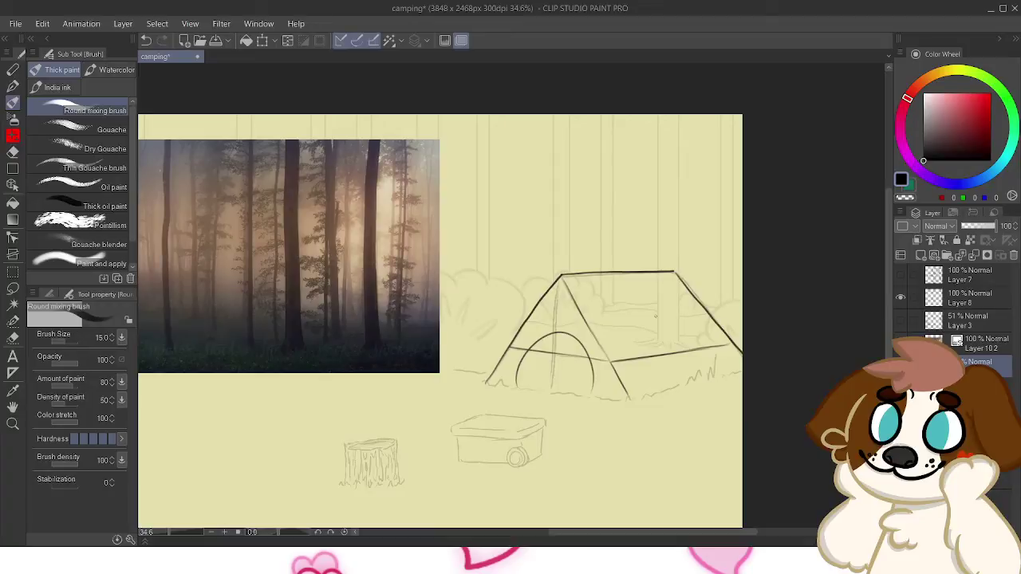
# Try tracing the cooler's left front edge and undo the stroke
pyautogui.moveTo(511, 335); pyautogui.dragTo(547, 242)
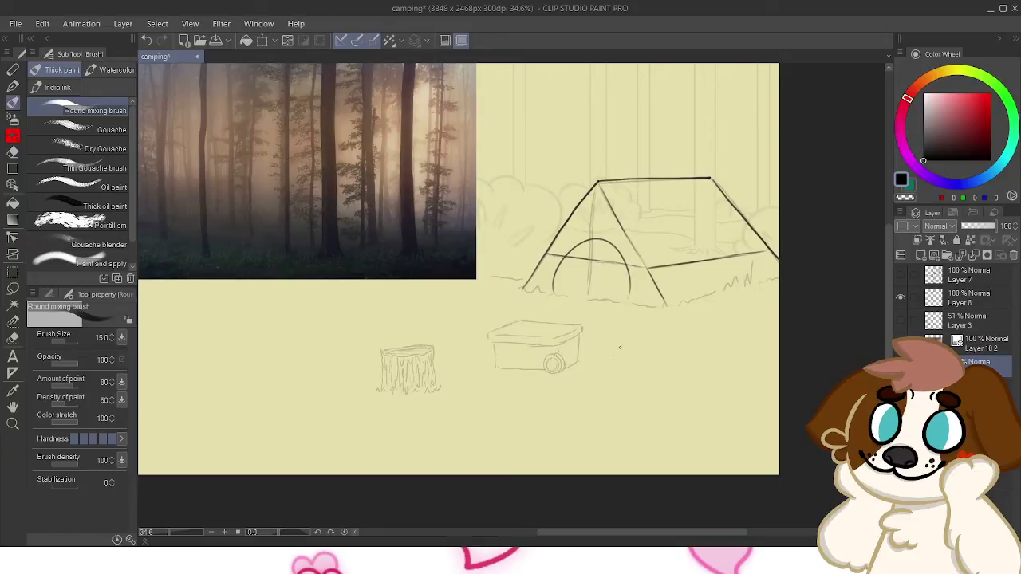
pyautogui.moveTo(495, 343); pyautogui.dragTo(497, 371)
pyautogui.hotkey('ctrl', 'z')
pyautogui.hotkey('ctrl', 'z')
# Briefly show Layer 3 and Layer 7 to check the lantern and figure against the scene
pyautogui.click(901, 320)
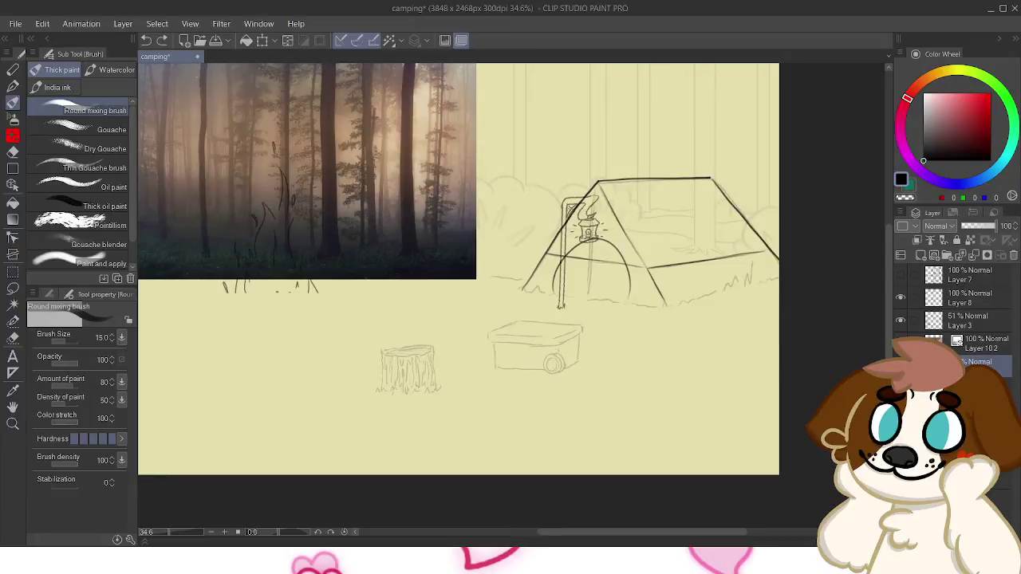
pyautogui.click(900, 320)
pyautogui.click(901, 275)
pyautogui.click(901, 274)
pyautogui.click(901, 274)
# Try the cooler's left edge again, undo it, and check the seated figure on Layer 7
pyautogui.moveTo(494, 343); pyautogui.dragTo(494, 369)
pyautogui.hotkey('ctrl', 'z')
pyautogui.hotkey('ctrl', 'z')
pyautogui.hotkey('ctrl', 'z')
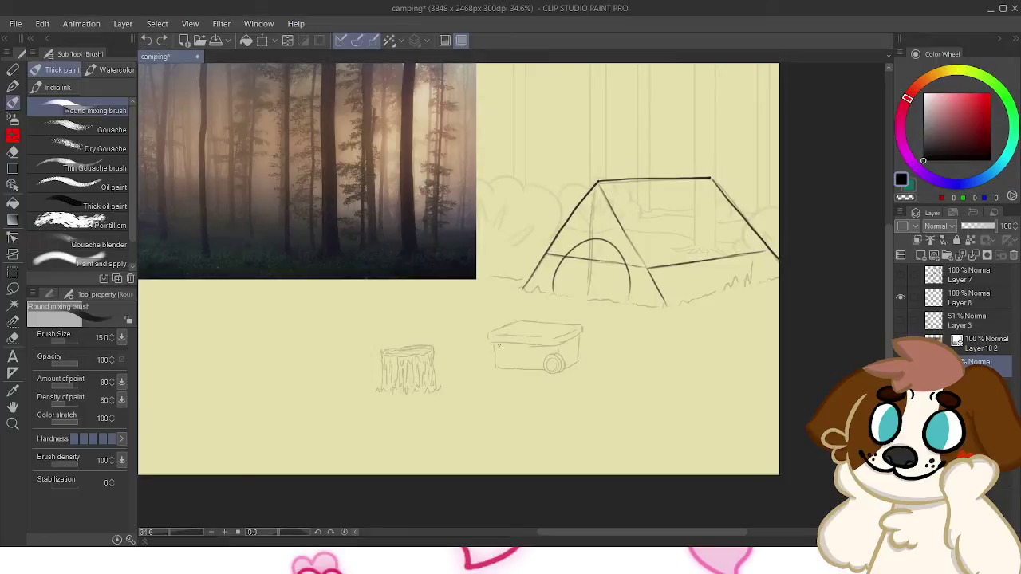
pyautogui.click(901, 274)
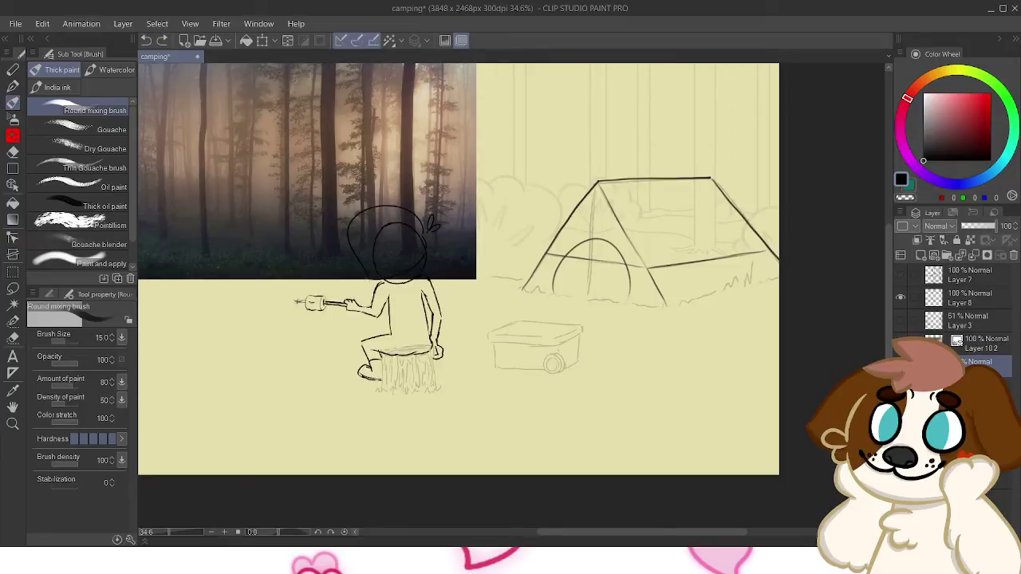
pyautogui.click(901, 274)
# Draw the cooler's left front edge, extending it below the sketch, and try a slanted front bottom edge
pyautogui.moveTo(495, 340)
pyautogui.mouseDown()
pyautogui.moveTo(495, 382)
pyautogui.moveTo(566, 390)
pyautogui.mouseUp()
pyautogui.hotkey('ctrl', 'z')
pyautogui.hotkey('ctrl', 'z')
pyautogui.hotkey('ctrl', 'z')
pyautogui.hotkey('ctrl', 'z')
pyautogui.hotkey('ctrl', 'z')
pyautogui.hotkey('ctrl', 'z')
pyautogui.hotkey('ctrl', 'z')
pyautogui.moveTo(495, 382)
pyautogui.mouseDown()
pyautogui.moveTo(581, 394)
pyautogui.moveTo(559, 392)
pyautogui.mouseUp()
pyautogui.hotkey('ctrl', 'z')
pyautogui.hotkey('ctrl', 'z')
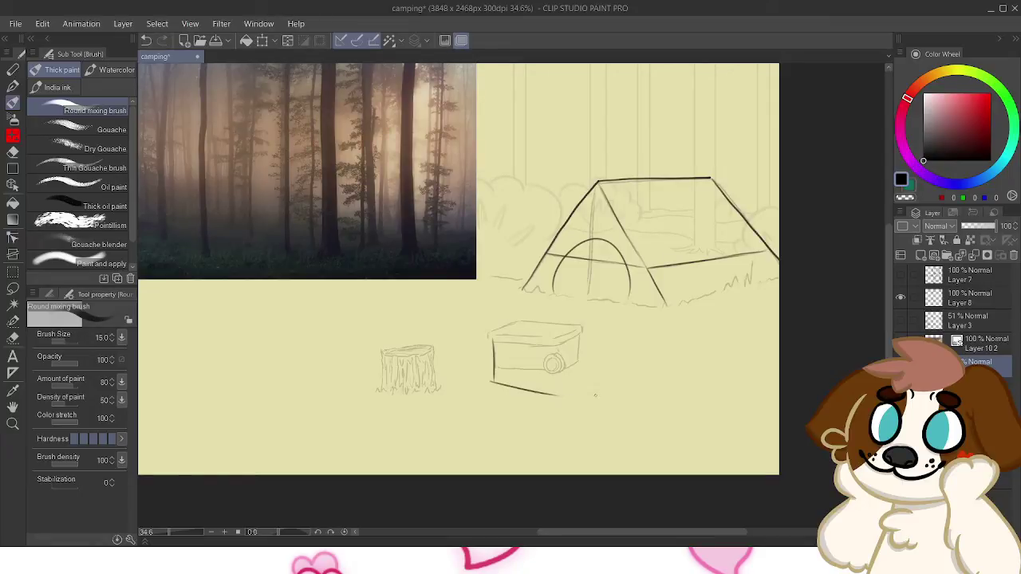
# Redraw the cooler's front bottom edge and add its near vertical corner edge and the side's bottom edge
pyautogui.hotkey('ctrl', 'z')
pyautogui.moveTo(493, 382)
pyautogui.mouseDown()
pyautogui.moveTo(573, 394)
pyautogui.moveTo(605, 375)
pyautogui.moveTo(572, 392)
pyautogui.mouseUp()
pyautogui.hotkey('ctrl', 'z')
pyautogui.hotkey('ctrl', 'z')
pyautogui.hotkey('ctrl', 'z')
pyautogui.hotkey('ctrl', 'z')
pyautogui.hotkey('ctrl', 'z')
pyautogui.hotkey('ctrl', 'z')
pyautogui.moveTo(571, 347); pyautogui.dragTo(572, 391)
pyautogui.hotkey('ctrl', 'z')
pyautogui.moveTo(572, 348); pyautogui.dragTo(574, 392)
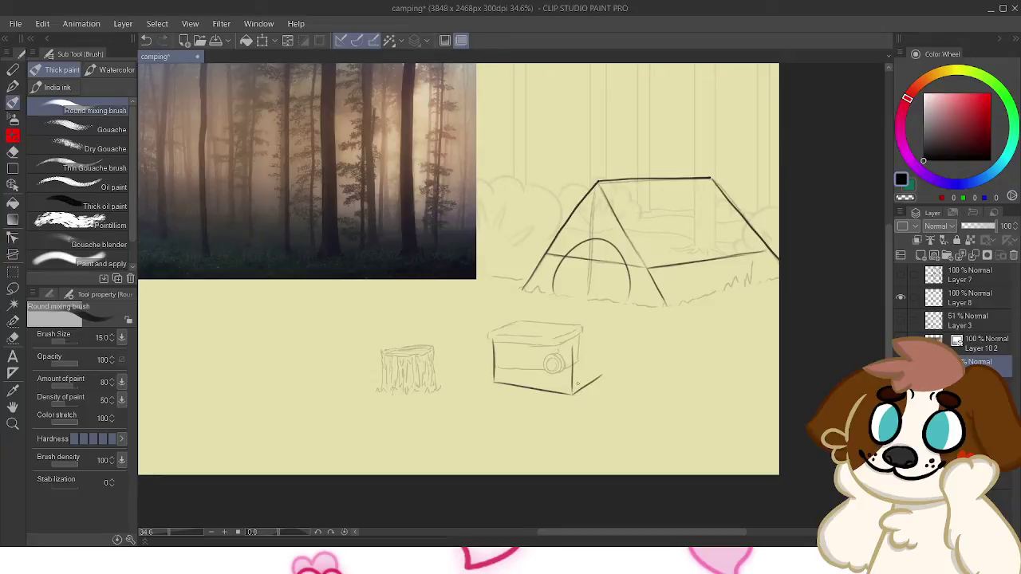
# Draw the cooler's far vertical side edge, redoing the stroke until it rises straight from the end of the side's bottom edge
pyautogui.moveTo(595, 337); pyautogui.dragTo(599, 375)
pyautogui.hotkey('ctrl', 'z')
pyautogui.hotkey('ctrl', 'z')
pyautogui.moveTo(600, 335); pyautogui.dragTo(602, 374)
pyautogui.hotkey('ctrl', 'z')
pyautogui.moveTo(600, 328); pyautogui.dragTo(603, 374)
pyautogui.hotkey('ctrl', 'z')
pyautogui.moveTo(602, 327); pyautogui.dragTo(603, 382)
pyautogui.hotkey('ctrl', 'z')
pyautogui.moveTo(602, 327)
pyautogui.mouseDown()
pyautogui.moveTo(603, 380)
pyautogui.moveTo(576, 338)
pyautogui.moveTo(605, 326)
pyautogui.moveTo(580, 338)
pyautogui.mouseUp()
pyautogui.hotkey('ctrl', 'z')
pyautogui.hotkey('ctrl', 'z')
pyautogui.hotkey('ctrl', 'z')
pyautogui.hotkey('ctrl', 'z')
pyautogui.hotkey('ctrl', 'z')
# Try several strokes for the cooler's front top edge over the sketched lid
pyautogui.moveTo(501, 341)
pyautogui.mouseDown()
pyautogui.moveTo(578, 342)
pyautogui.moveTo(562, 343)
pyautogui.mouseUp()
pyautogui.hotkey('ctrl', 'z')
pyautogui.hotkey('ctrl', 'z')
pyautogui.moveTo(495, 338); pyautogui.dragTo(573, 344)
pyautogui.hotkey('ctrl', 'z')
pyautogui.hotkey('ctrl', 'z')
pyautogui.moveTo(493, 339); pyautogui.dragTo(573, 343)
pyautogui.hotkey('ctrl', 'z')
pyautogui.hotkey('ctrl', 'z')
pyautogui.moveTo(493, 338); pyautogui.dragTo(571, 344)
pyautogui.hotkey('ctrl', 'z')
pyautogui.moveTo(489, 338); pyautogui.dragTo(573, 344)
pyautogui.hotkey('ctrl', 'z')
# Try the cooler's back top edge, extending it past the sketch to the far vertical edge
pyautogui.moveTo(521, 323)
pyautogui.mouseDown()
pyautogui.moveTo(483, 340)
pyautogui.moveTo(527, 330)
pyautogui.moveTo(507, 326)
pyautogui.moveTo(586, 329)
pyautogui.moveTo(525, 322)
pyautogui.moveTo(599, 325)
pyautogui.mouseUp()
pyautogui.hotkey('ctrl', 'z')
pyautogui.hotkey('ctrl', 'z')
pyautogui.hotkey('ctrl', 'z')
pyautogui.hotkey('ctrl', 'z')
pyautogui.hotkey('ctrl', 'z')
pyautogui.moveTo(522, 322); pyautogui.dragTo(602, 328)
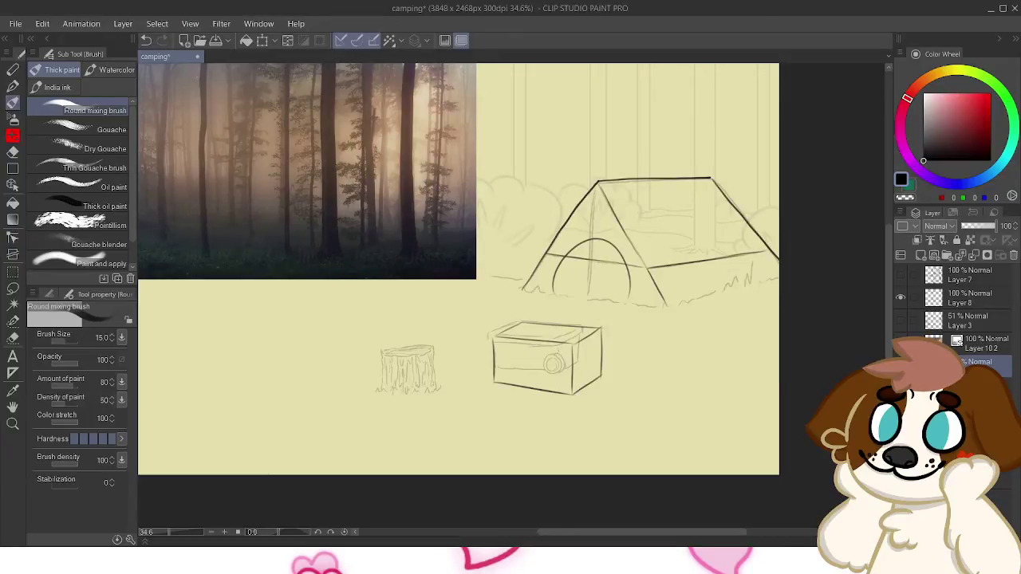
# Clear the trial top edges and draw the slanted top edge of the cooler's side between its two vertical edges
pyautogui.scroll(3, 601, 359)
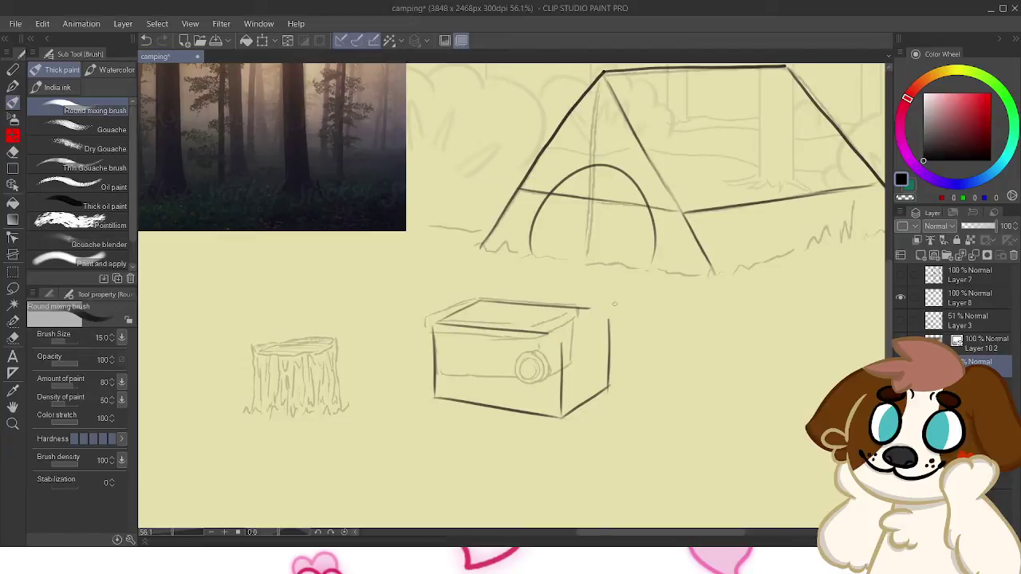
pyautogui.moveTo(559, 346); pyautogui.dragTo(611, 319)
pyautogui.hotkey('ctrl', 'z')
pyautogui.hotkey('ctrl', 'z')
pyautogui.moveTo(561, 345)
pyautogui.mouseDown()
pyautogui.moveTo(627, 309)
pyautogui.moveTo(599, 324)
pyautogui.moveTo(618, 313)
pyautogui.mouseUp()
pyautogui.hotkey('ctrl', 'z')
pyautogui.hotkey('ctrl', 'z')
pyautogui.hotkey('ctrl', 'z')
pyautogui.moveTo(562, 343); pyautogui.dragTo(613, 316)
pyautogui.moveTo(552, 348); pyautogui.dragTo(566, 340)
pyautogui.hotkey('ctrl', 'z')
pyautogui.moveTo(472, 326)
pyautogui.mouseDown()
pyautogui.moveTo(452, 321)
pyautogui.moveTo(460, 305)
pyautogui.moveTo(478, 324)
pyautogui.moveTo(520, 321)
pyautogui.mouseUp()
pyautogui.hotkey('ctrl', 'z')
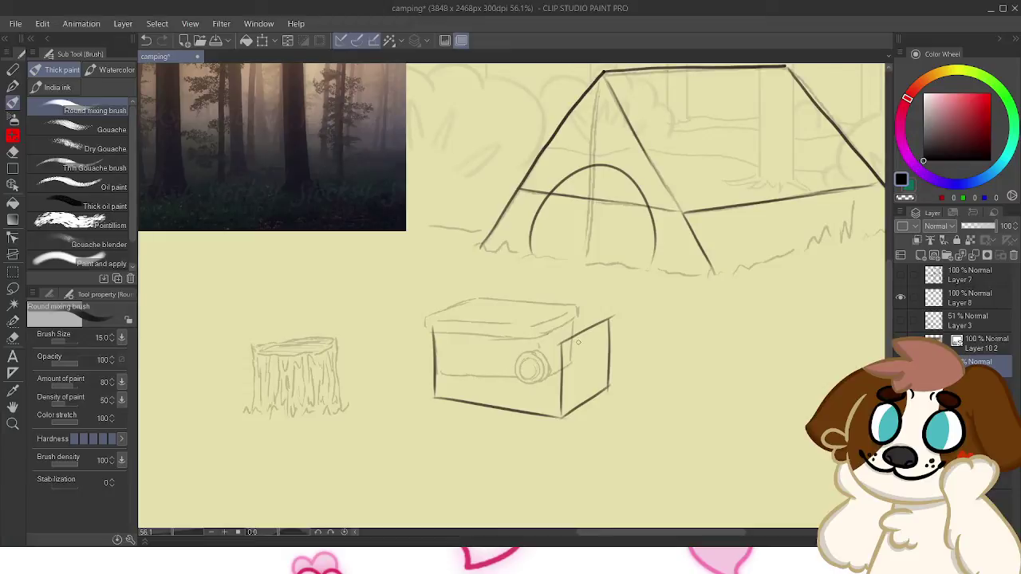
# Draw the lower front edge of the cooler's lid, slightly overhanging the body and ending at the front corner
pyautogui.moveTo(432, 329); pyautogui.dragTo(562, 341)
pyautogui.hotkey('ctrl', 'z')
pyautogui.moveTo(434, 329); pyautogui.dragTo(544, 340)
pyautogui.hotkey('ctrl', 'z')
pyautogui.moveTo(434, 330); pyautogui.dragTo(544, 343)
pyautogui.hotkey('ctrl', 'z')
pyautogui.hotkey('ctrl', 'z')
pyautogui.moveTo(433, 330); pyautogui.dragTo(560, 342)
pyautogui.hotkey('ctrl', 'z')
pyautogui.moveTo(424, 328); pyautogui.dragTo(564, 345)
pyautogui.hotkey('ctrl', 'z')
pyautogui.moveTo(424, 328); pyautogui.dragTo(562, 343)
# Draw the short outer end of the cooler's lid and its slanted edge running to the back corner
pyautogui.moveTo(426, 318)
pyautogui.mouseDown()
pyautogui.moveTo(426, 330)
pyautogui.moveTo(483, 291)
pyautogui.mouseUp()
pyautogui.hotkey('ctrl', 'z')
pyautogui.hotkey('ctrl', 'z')
pyautogui.hotkey('ctrl', 'z')
pyautogui.hotkey('ctrl', 'z')
pyautogui.hotkey('ctrl', 'z')
pyautogui.hotkey('ctrl', 'z')
pyautogui.hotkey('ctrl', 'z')
# Draw the lid's back edge from the rear corner past the sketch to the far side, redoing it until the angle fits
pyautogui.moveTo(424, 315)
pyautogui.mouseDown()
pyautogui.moveTo(491, 289)
pyautogui.moveTo(479, 296)
pyautogui.moveTo(616, 310)
pyautogui.mouseUp()
pyautogui.hotkey('ctrl', 'z')
pyautogui.hotkey('ctrl', 'z')
pyautogui.moveTo(474, 297); pyautogui.dragTo(616, 311)
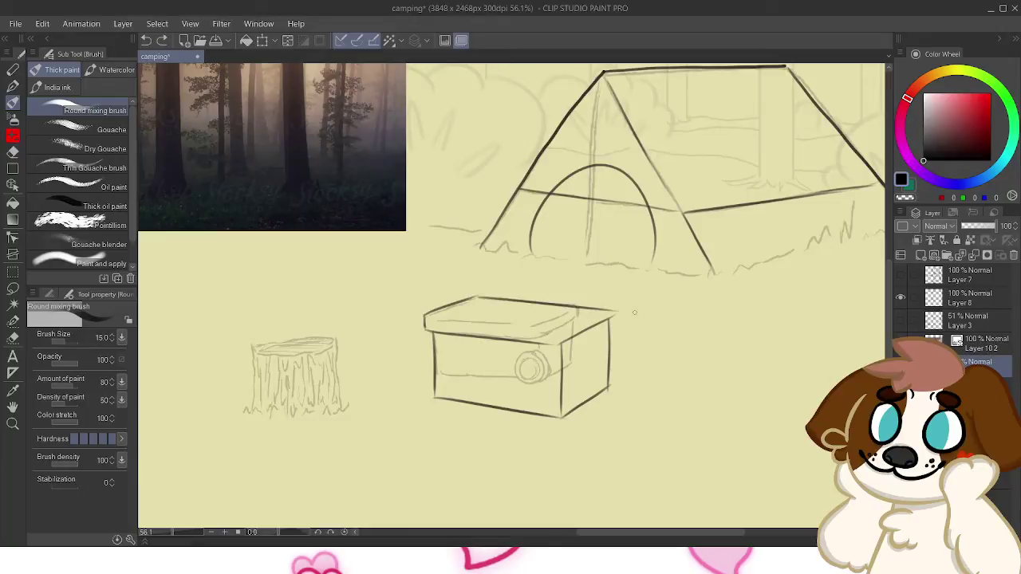
pyautogui.hotkey('ctrl', 'z')
pyautogui.moveTo(474, 296); pyautogui.dragTo(612, 308)
pyautogui.hotkey('ctrl', 'z')
pyautogui.moveTo(471, 293); pyautogui.dragTo(603, 305)
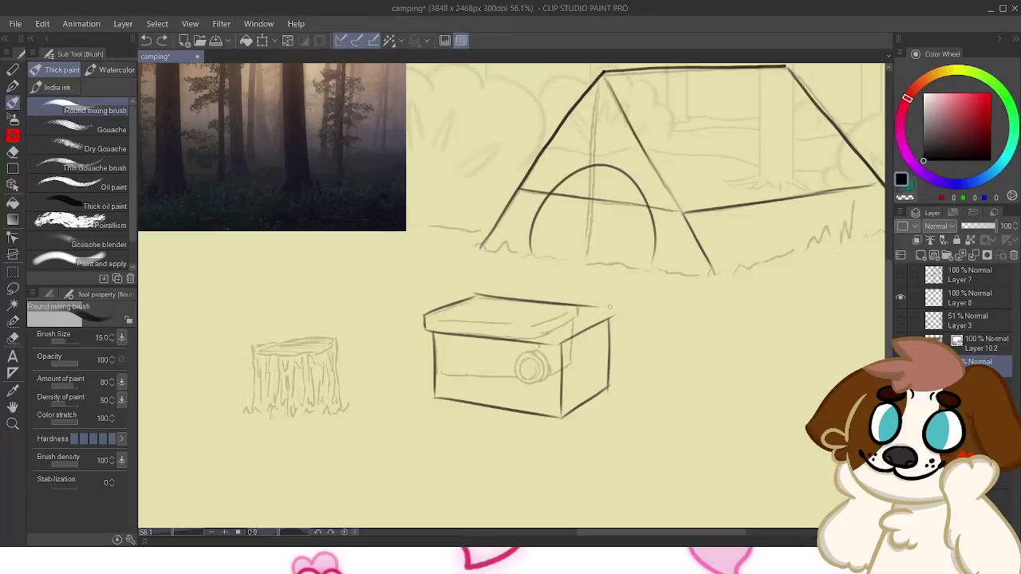
pyautogui.hotkey('ctrl', 'z')
pyautogui.moveTo(478, 297); pyautogui.dragTo(610, 303)
pyautogui.hotkey('ctrl', 'z')
pyautogui.moveTo(473, 294); pyautogui.dragTo(598, 306)
pyautogui.hotkey('ctrl', 'z')
pyautogui.moveTo(470, 295); pyautogui.dragTo(612, 304)
# Add the lid's short far corner edge and slanted upper side edge, and erase the upper part of the cooler's front corner line
pyautogui.moveTo(619, 322); pyautogui.dragTo(613, 315)
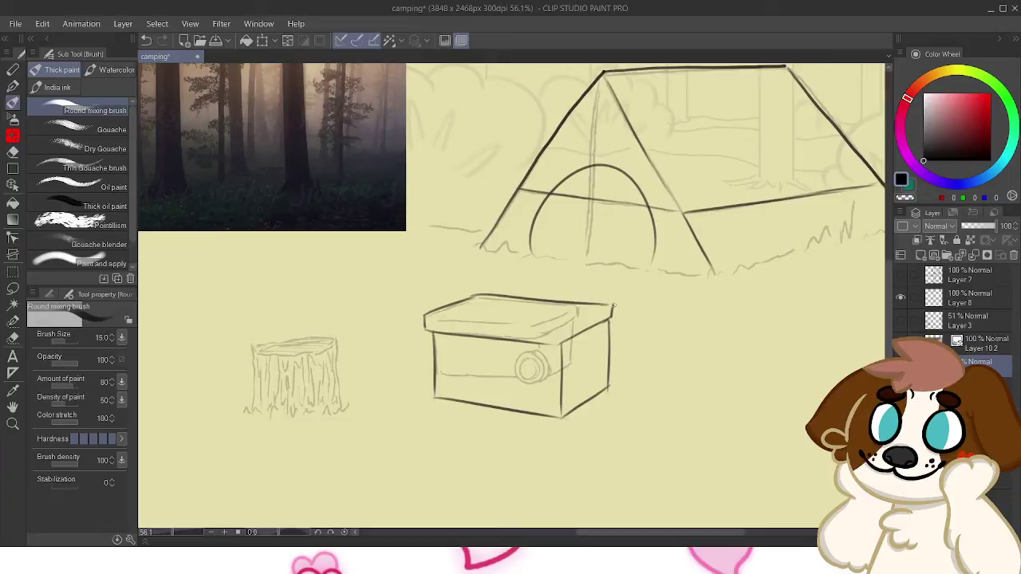
pyautogui.hotkey('ctrl', 'z')
pyautogui.moveTo(612, 304)
pyautogui.mouseDown()
pyautogui.moveTo(562, 327)
pyautogui.moveTo(587, 317)
pyautogui.moveTo(563, 327)
pyautogui.moveTo(575, 327)
pyautogui.moveTo(561, 355)
pyautogui.moveTo(574, 314)
pyautogui.moveTo(579, 334)
pyautogui.moveTo(559, 344)
pyautogui.moveTo(588, 331)
pyautogui.moveTo(545, 344)
pyautogui.moveTo(575, 340)
pyautogui.moveTo(530, 343)
pyautogui.moveTo(563, 345)
pyautogui.moveTo(533, 341)
pyautogui.moveTo(566, 341)
pyautogui.moveTo(551, 348)
pyautogui.moveTo(579, 336)
pyautogui.moveTo(561, 330)
pyautogui.moveTo(558, 344)
pyautogui.moveTo(595, 311)
pyautogui.moveTo(559, 344)
pyautogui.moveTo(610, 306)
pyautogui.mouseUp()
pyautogui.hotkey('ctrl', 'z')
pyautogui.hotkey('ctrl', 'z')
pyautogui.hotkey('ctrl', 'z')
pyautogui.hotkey('ctrl', 'z')
pyautogui.hotkey('ctrl', 'z')
pyautogui.hotkey('ctrl', 'z')
pyautogui.hotkey('ctrl', 'z')
pyautogui.hotkey('ctrl', 'z')
pyautogui.hotkey('ctrl', 'z')
pyautogui.hotkey('ctrl', 'z')
pyautogui.hotkey('ctrl', 'z')
pyautogui.hotkey('ctrl', 'z')
pyautogui.hotkey('ctrl', 'z')
pyautogui.hotkey('ctrl', 'z')
pyautogui.hotkey('ctrl', 'z')
pyautogui.hotkey('ctrl', 'z')
pyautogui.hotkey('ctrl', 'z')
pyautogui.hotkey('ctrl', 'z')
pyautogui.hotkey('ctrl', 'z')
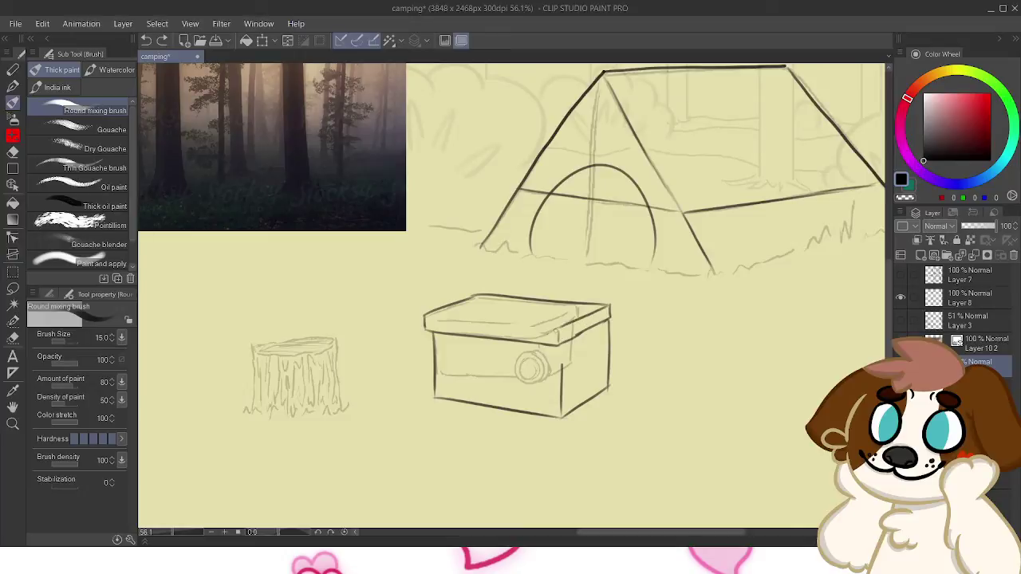
# Draw the upper front edge of the cooler's lid parallel to its lower edge, redoing the stroke until it fits
pyautogui.moveTo(426, 319); pyautogui.dragTo(578, 324)
pyautogui.hotkey('ctrl', 'z')
pyautogui.hotkey('ctrl', 'z')
pyautogui.moveTo(428, 319); pyautogui.dragTo(540, 326)
pyautogui.hotkey('ctrl', 'z')
pyautogui.moveTo(430, 319); pyautogui.dragTo(545, 328)
pyautogui.hotkey('ctrl', 'z')
pyautogui.moveTo(428, 319); pyautogui.dragTo(555, 329)
pyautogui.hotkey('ctrl', 'z')
pyautogui.hotkey('ctrl', 'z')
pyautogui.hotkey('ctrl', 'z')
# Erase the rest of the cooler's old front corner line and tidy the bottom corner
pyautogui.moveTo(528, 399)
pyautogui.mouseDown()
pyautogui.moveTo(569, 406)
pyautogui.moveTo(523, 393)
pyautogui.moveTo(557, 419)
pyautogui.moveTo(520, 424)
pyautogui.moveTo(517, 412)
pyautogui.moveTo(550, 417)
pyautogui.moveTo(524, 426)
pyautogui.moveTo(525, 389)
pyautogui.moveTo(548, 395)
pyautogui.moveTo(519, 407)
pyautogui.mouseUp()
pyautogui.hotkey('ctrl', 'z')
pyautogui.hotkey('ctrl', 'z')
pyautogui.hotkey('ctrl', 'z')
pyautogui.hotkey('ctrl', 'z')
pyautogui.hotkey('ctrl', 'z')
pyautogui.hotkey('ctrl', 'z')
pyautogui.moveTo(615, 277); pyautogui.dragTo(669, 246)
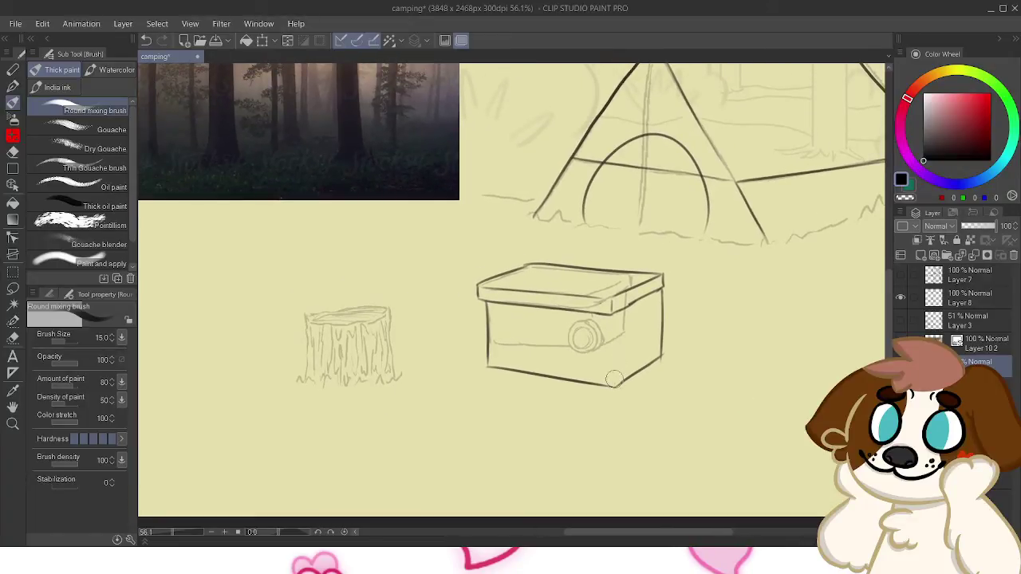
pyautogui.moveTo(604, 387); pyautogui.dragTo(627, 375)
pyautogui.hotkey('ctrl', 'z')
# Try the cooler's front corner edge straight down from the lid's corner to the bottom corner
pyautogui.moveTo(609, 324); pyautogui.dragTo(613, 380)
pyautogui.hotkey('ctrl', 'z')
pyautogui.hotkey('ctrl', 'z')
pyautogui.moveTo(612, 326); pyautogui.dragTo(613, 384)
pyautogui.hotkey('ctrl', 'z')
pyautogui.hotkey('ctrl', 'z')
pyautogui.hotkey('ctrl', 'z')
pyautogui.moveTo(611, 324); pyautogui.dragTo(614, 380)
pyautogui.hotkey('ctrl', 'z')
# Redraw the cooler's far vertical edge slightly inward so the lid overhangs the body
pyautogui.moveTo(668, 292)
pyautogui.mouseDown()
pyautogui.moveTo(663, 353)
pyautogui.moveTo(657, 345)
pyautogui.mouseUp()
pyautogui.hotkey('ctrl', 'z')
pyautogui.hotkey('ctrl', 'z')
pyautogui.moveTo(657, 289)
pyautogui.mouseDown()
pyautogui.moveTo(658, 362)
pyautogui.moveTo(656, 288)
pyautogui.moveTo(656, 354)
pyautogui.mouseUp()
pyautogui.hotkey('ctrl', 'z')
pyautogui.moveTo(659, 292); pyautogui.dragTo(656, 367)
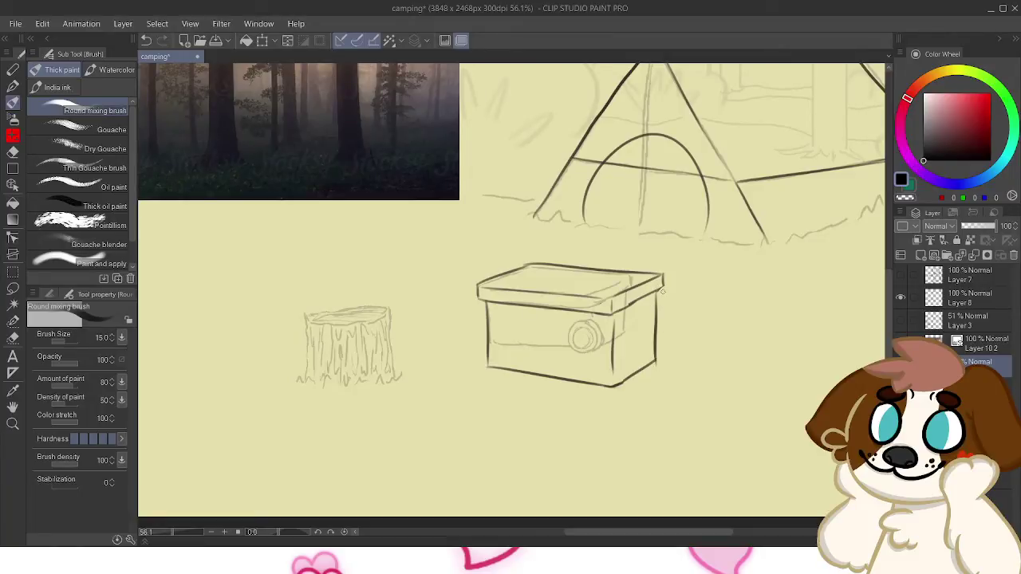
# Redraw the cooler's front corner edge slightly inward from the lid's corner, down to the front bottom edge
pyautogui.moveTo(610, 317); pyautogui.dragTo(610, 369)
pyautogui.hotkey('ctrl', 'z')
pyautogui.moveTo(607, 315); pyautogui.dragTo(606, 379)
pyautogui.hotkey('ctrl', 'z')
pyautogui.moveTo(608, 316); pyautogui.dragTo(603, 385)
pyautogui.hotkey('ctrl', 'z')
pyautogui.hotkey('ctrl', 'z')
# Redraw the bottom edge of the cooler's side to join the new front corner and far vertical edges
pyautogui.moveTo(605, 385); pyautogui.dragTo(656, 359)
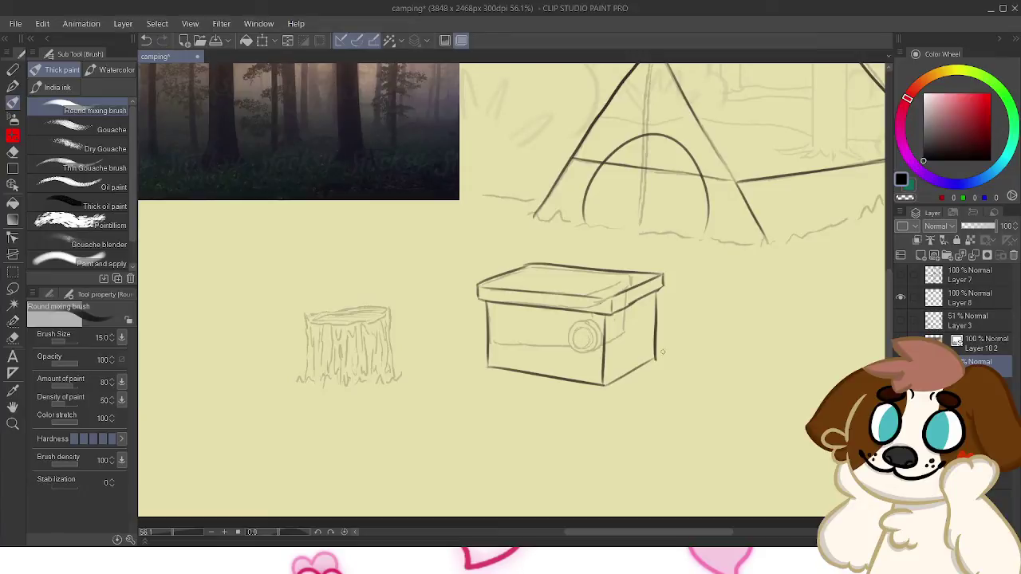
pyautogui.moveTo(603, 384); pyautogui.dragTo(656, 358)
pyautogui.hotkey('ctrl', 'z')
pyautogui.hotkey('ctrl', 'z')
pyautogui.moveTo(656, 359); pyautogui.dragTo(604, 386)
pyautogui.hotkey('ctrl', 'z')
pyautogui.moveTo(656, 359)
pyautogui.mouseDown()
pyautogui.moveTo(624, 374)
pyautogui.moveTo(656, 359)
pyautogui.mouseUp()
pyautogui.hotkey('ctrl', 'z')
pyautogui.moveTo(492, 379)
pyautogui.mouseDown()
pyautogui.moveTo(506, 355)
pyautogui.moveTo(475, 351)
pyautogui.moveTo(471, 360)
pyautogui.moveTo(551, 399)
pyautogui.moveTo(582, 397)
pyautogui.moveTo(651, 336)
pyautogui.mouseUp()
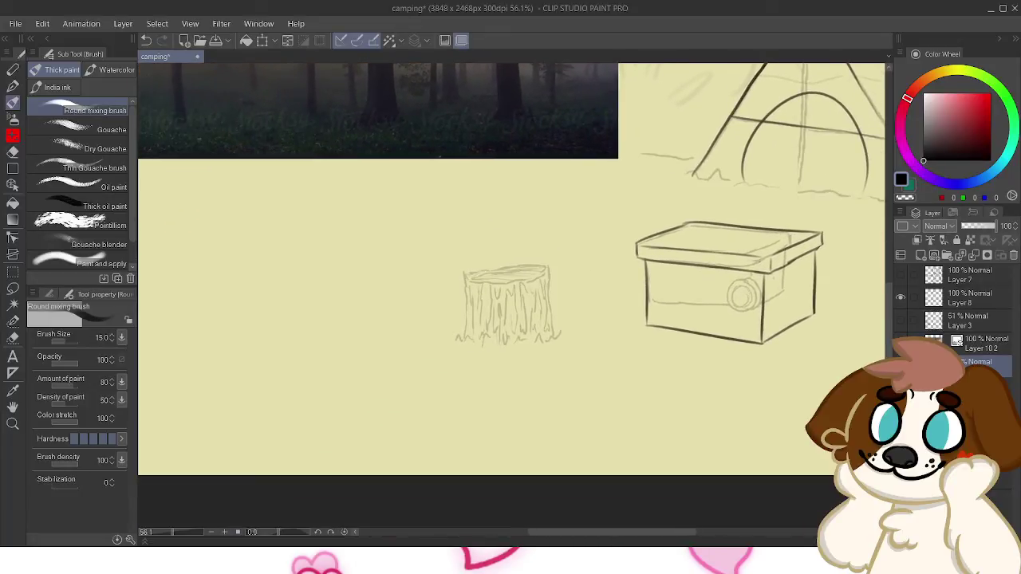
pyautogui.moveTo(853, 286)
pyautogui.mouseDown()
pyautogui.moveTo(642, 319)
pyautogui.moveTo(672, 346)
pyautogui.moveTo(708, 299)
pyautogui.mouseUp()
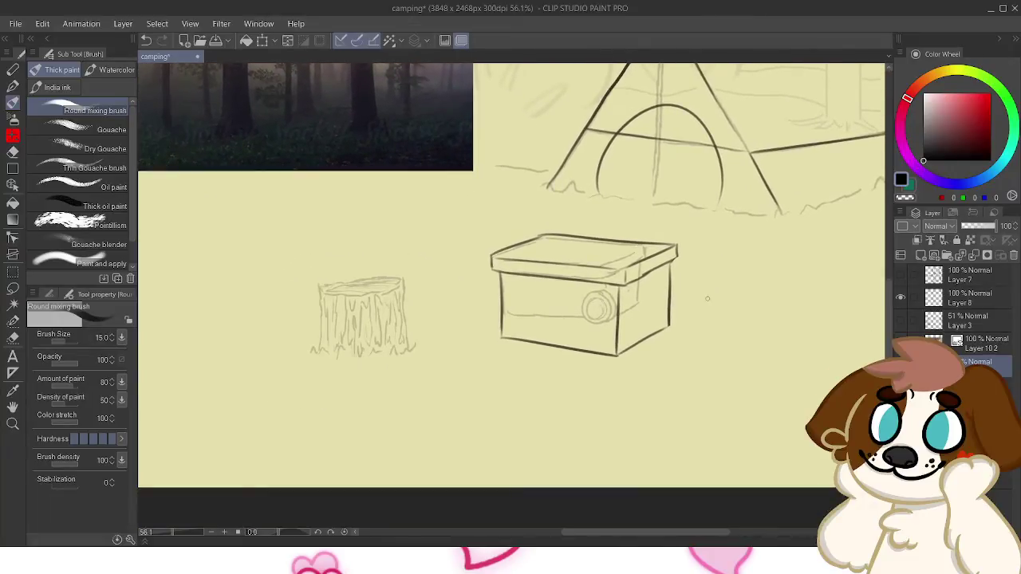
# Draw a plate as two nested ellipses on top of the cooler's lid
pyautogui.moveTo(590, 245)
pyautogui.mouseDown()
pyautogui.moveTo(599, 268)
pyautogui.moveTo(592, 243)
pyautogui.moveTo(539, 264)
pyautogui.moveTo(558, 244)
pyautogui.moveTo(597, 244)
pyautogui.moveTo(542, 255)
pyautogui.moveTo(582, 242)
pyautogui.moveTo(557, 261)
pyautogui.moveTo(593, 242)
pyautogui.moveTo(608, 254)
pyautogui.mouseUp()
pyautogui.hotkey('ctrl', 'z')
pyautogui.hotkey('ctrl', 'z')
pyautogui.hotkey('ctrl', 'z')
pyautogui.hotkey('ctrl', 'z')
pyautogui.hotkey('ctrl', 'z')
pyautogui.hotkey('ctrl', 'z')
pyautogui.hotkey('ctrl', 'z')
pyautogui.hotkey('ctrl', 'z')
pyautogui.hotkey('ctrl', 'z')
pyautogui.hotkey('ctrl', 'z')
pyautogui.hotkey('ctrl', 'z')
pyautogui.hotkey('ctrl', 'z')
pyautogui.hotkey('ctrl', 'z')
pyautogui.hotkey('ctrl', 'z')
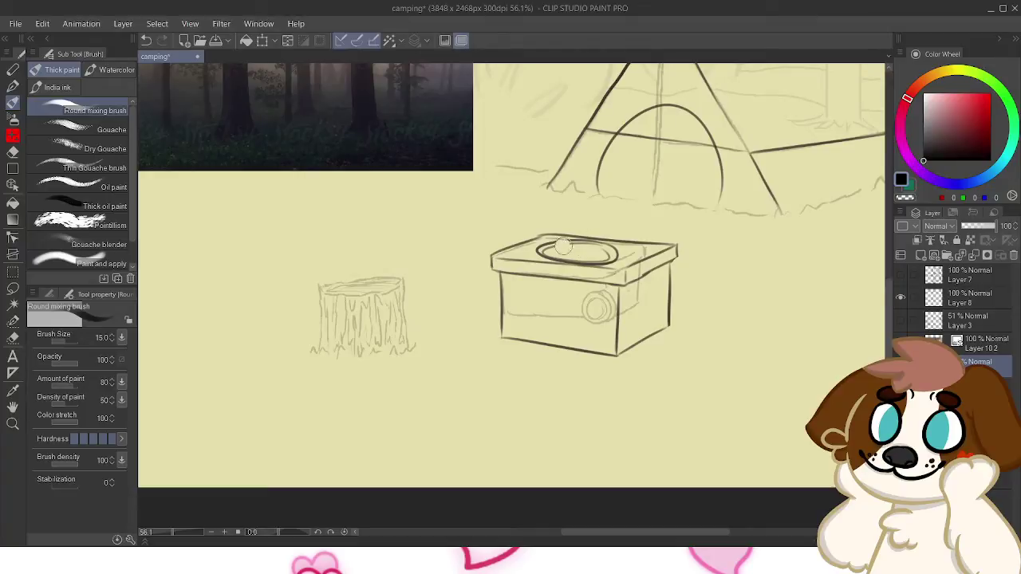
# Clear the plate and lid lines where the food overlaps them and start the food's back outline
pyautogui.hotkey('ctrl', 'z')
pyautogui.moveTo(557, 244); pyautogui.dragTo(559, 239)
pyautogui.hotkey('ctrl', 'z')
pyautogui.hotkey('ctrl', 'z')
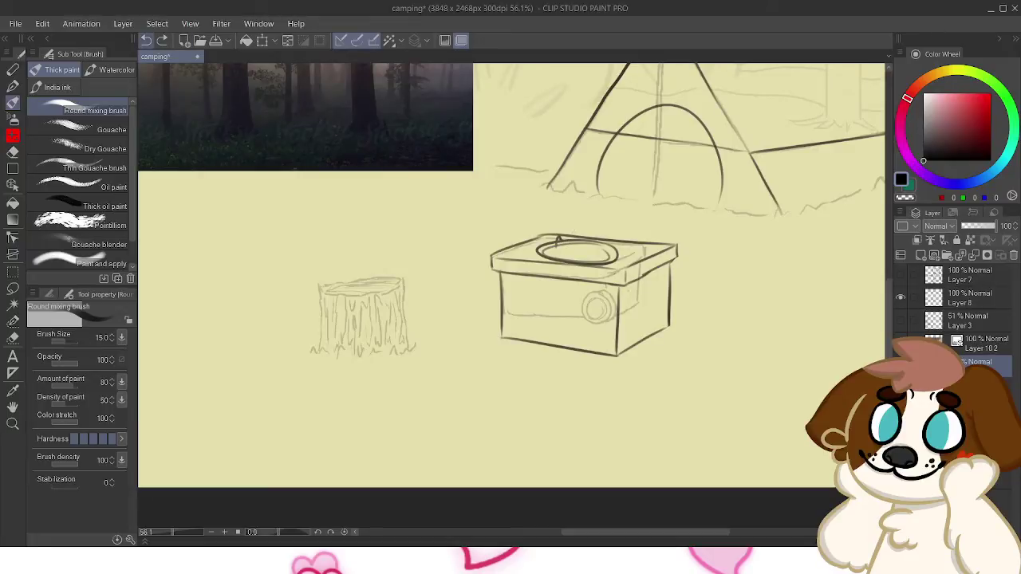
pyautogui.click(562, 242)
pyautogui.hotkey('ctrl', 's')
pyautogui.moveTo(558, 238)
pyautogui.mouseDown()
pyautogui.moveTo(556, 246)
pyautogui.moveTo(566, 237)
pyautogui.mouseUp()
pyautogui.hotkey('ctrl', 'z')
pyautogui.hotkey('ctrl', 'z')
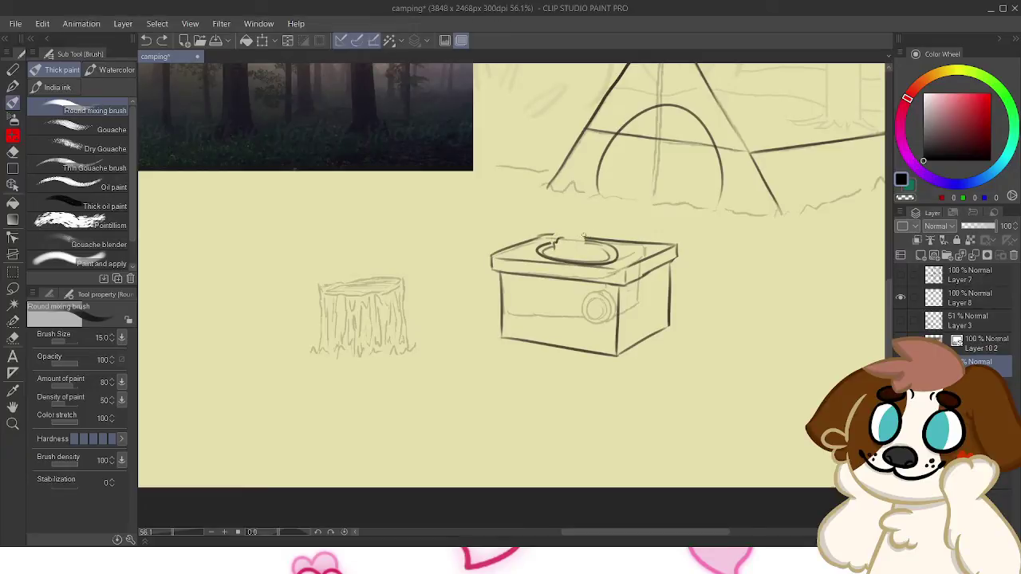
# Draw a fluffy mound of food at the back of the plate and a smaller piece on the plate's right side
pyautogui.moveTo(589, 242); pyautogui.dragTo(559, 237)
pyautogui.moveTo(580, 249)
pyautogui.mouseDown()
pyautogui.moveTo(552, 246)
pyautogui.moveTo(583, 259)
pyautogui.moveTo(604, 246)
pyautogui.moveTo(603, 260)
pyautogui.moveTo(610, 254)
pyautogui.moveTo(592, 259)
pyautogui.moveTo(605, 260)
pyautogui.moveTo(609, 252)
pyautogui.moveTo(601, 260)
pyautogui.moveTo(590, 248)
pyautogui.moveTo(608, 244)
pyautogui.moveTo(600, 254)
pyautogui.mouseUp()
pyautogui.hotkey('ctrl', 'z')
pyautogui.hotkey('ctrl', 'z')
pyautogui.hotkey('ctrl', 'z')
pyautogui.hotkey('ctrl', 'z')
pyautogui.hotkey('ctrl', 'z')
pyautogui.hotkey('ctrl', 'z')
pyautogui.hotkey('ctrl', 'z')
pyautogui.hotkey('ctrl', 'z')
pyautogui.hotkey('ctrl', 'z')
pyautogui.hotkey('ctrl', 'z')
pyautogui.hotkey('ctrl', 'z')
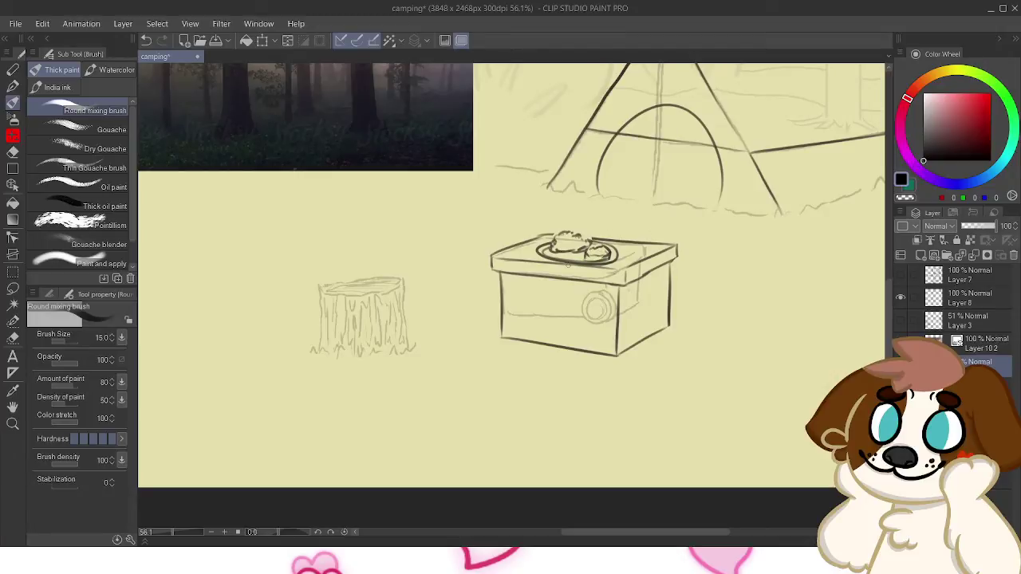
# Draw a rounded piece of food at the plate's front and refine the piece beside it
pyautogui.moveTo(564, 257); pyautogui.dragTo(586, 254)
pyautogui.hotkey('ctrl', 'z')
pyautogui.hotkey('ctrl', 'z')
pyautogui.hotkey('ctrl', 'z')
pyautogui.hotkey('ctrl', 'z')
pyautogui.hotkey('ctrl', 'z')
pyautogui.hotkey('ctrl', 'z')
pyautogui.hotkey('ctrl', 'z')
pyautogui.hotkey('ctrl', 'z')
pyautogui.hotkey('ctrl', 'z')
pyautogui.moveTo(590, 255); pyautogui.dragTo(596, 253)
# Add short wavy steam lines rising above the food on the plate
pyautogui.moveTo(584, 238)
pyautogui.mouseDown()
pyautogui.moveTo(599, 237)
pyautogui.moveTo(558, 219)
pyautogui.moveTo(565, 210)
pyautogui.moveTo(602, 221)
pyautogui.moveTo(580, 218)
pyautogui.moveTo(592, 220)
pyautogui.mouseUp()
pyautogui.hotkey('ctrl', 'z')
pyautogui.hotkey('ctrl', 'z')
pyautogui.hotkey('ctrl', 'z')
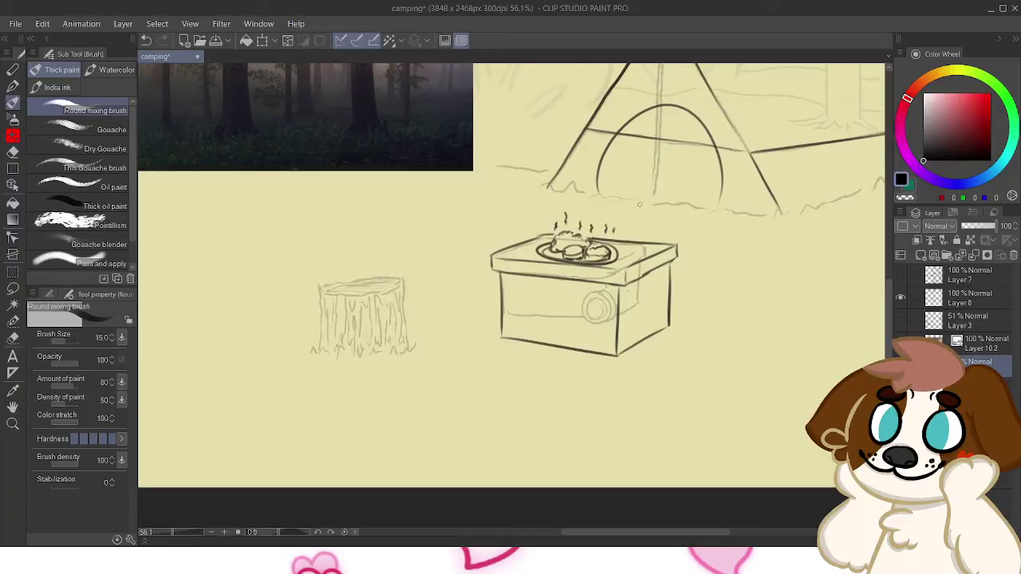
# Clear the lid's back edge beside the plate and start the rim of a mug there
pyautogui.moveTo(511, 288); pyautogui.dragTo(487, 317)
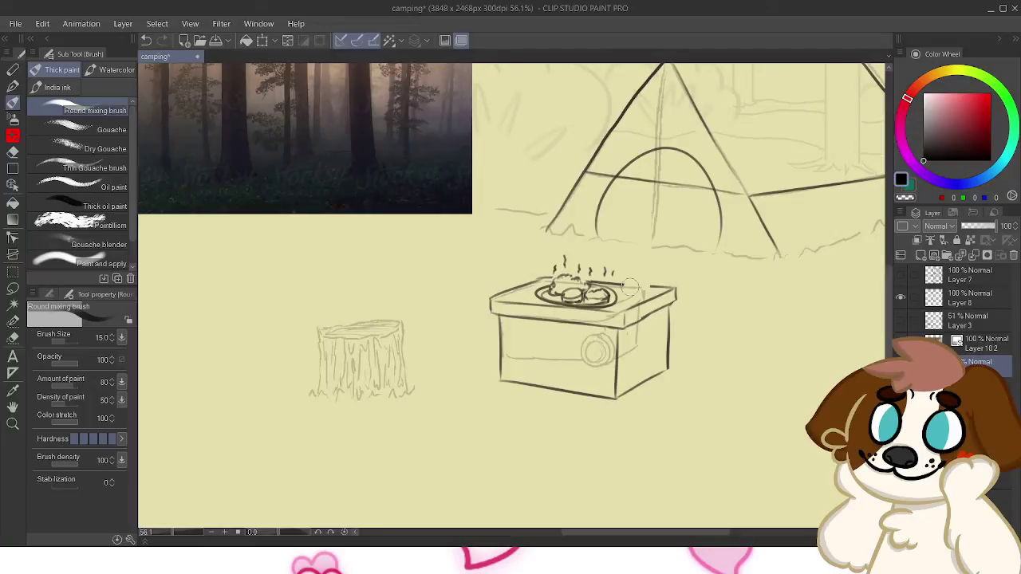
pyautogui.moveTo(625, 279); pyautogui.dragTo(626, 295)
pyautogui.hotkey('ctrl', 'z')
pyautogui.hotkey('ctrl', 'z')
pyautogui.hotkey('ctrl', 'z')
pyautogui.moveTo(625, 292); pyautogui.dragTo(649, 287)
pyautogui.hotkey('ctrl', 'z')
# Complete the mug beside the plate with its body and handle, and add wavy steam lines above it
pyautogui.moveTo(637, 295)
pyautogui.mouseDown()
pyautogui.moveTo(650, 291)
pyautogui.moveTo(624, 283)
pyautogui.moveTo(627, 294)
pyautogui.moveTo(648, 293)
pyautogui.moveTo(642, 278)
pyautogui.moveTo(651, 277)
pyautogui.moveTo(648, 294)
pyautogui.moveTo(630, 256)
pyautogui.moveTo(641, 258)
pyautogui.moveTo(630, 220)
pyautogui.moveTo(564, 312)
pyautogui.mouseUp()
pyautogui.hotkey('ctrl', 'z')
pyautogui.hotkey('ctrl', 'z')
pyautogui.hotkey('ctrl', 'z')
pyautogui.hotkey('ctrl', 'z')
pyautogui.hotkey('ctrl', 'z')
pyautogui.hotkey('ctrl', 'z')
pyautogui.hotkey('ctrl', 'z')
pyautogui.hotkey('ctrl', 'z')
pyautogui.hotkey('ctrl', 'z')
pyautogui.hotkey('ctrl', 'z')
pyautogui.hotkey('ctrl', 'z')
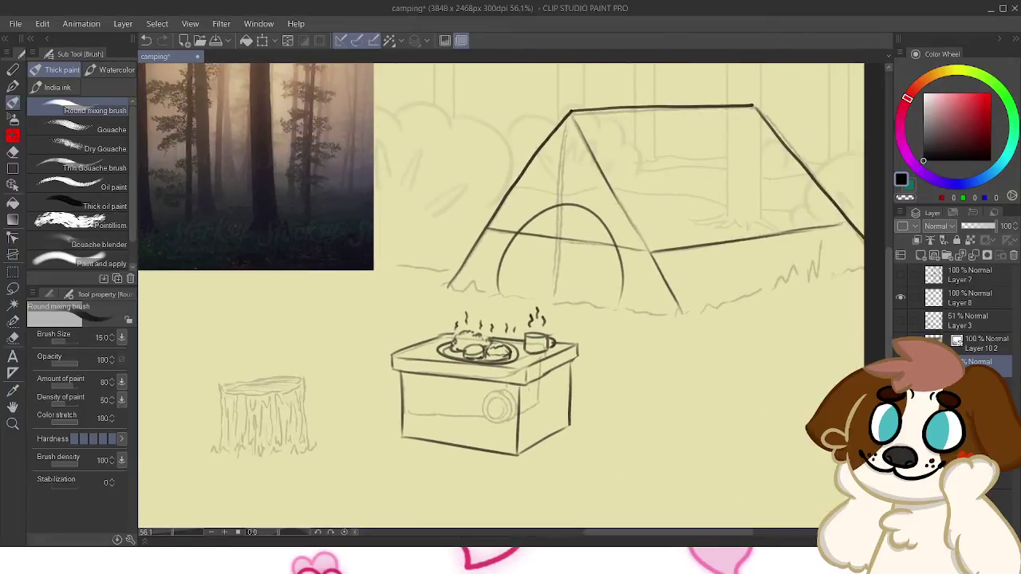
# Select the inked cooler with its plate and mug, shift it left and slightly up, and clear the selection
pyautogui.moveTo(510, 295); pyautogui.dragTo(612, 291)
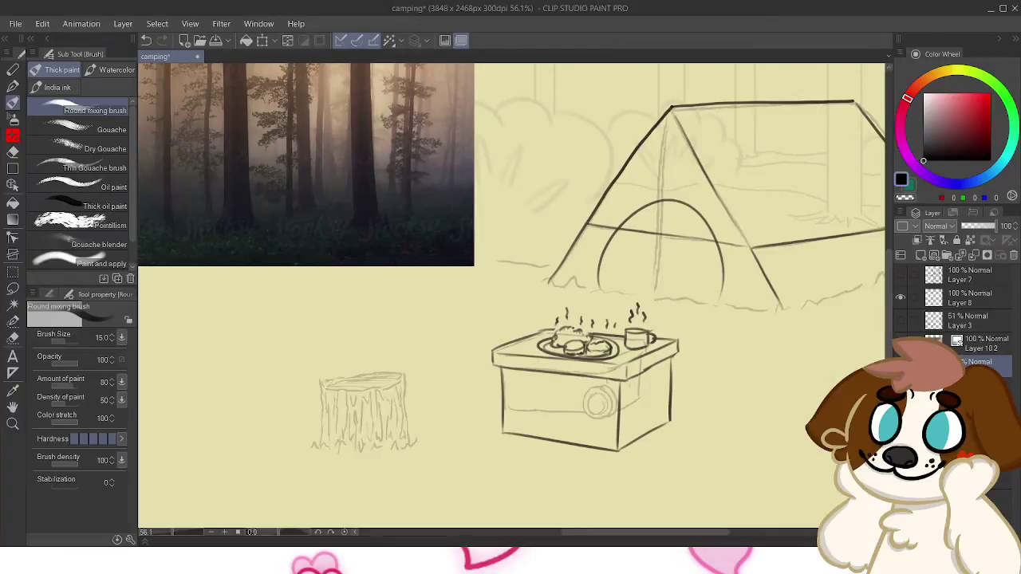
pyautogui.moveTo(510, 295); pyautogui.dragTo(428, 223)
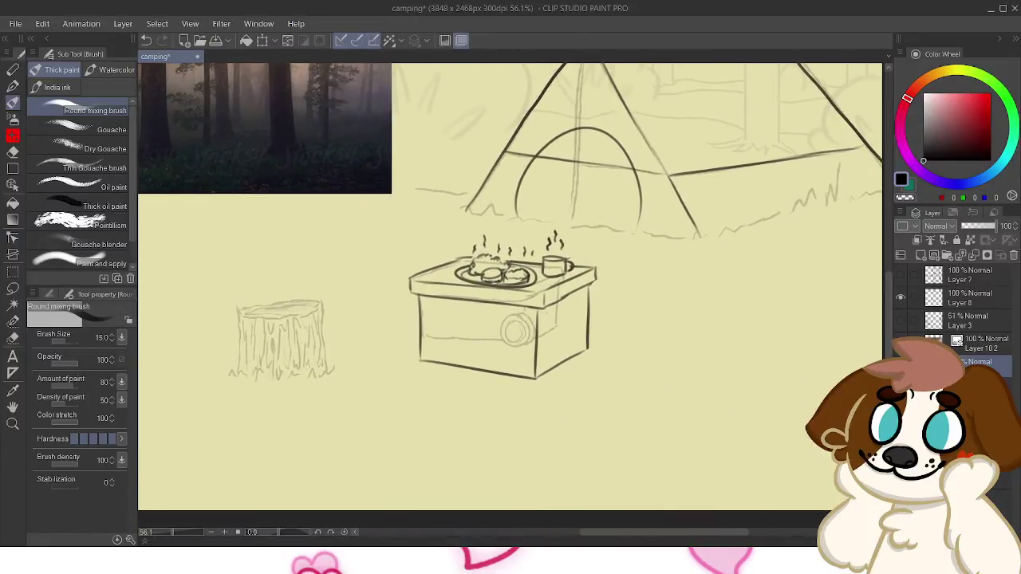
pyautogui.press('m')
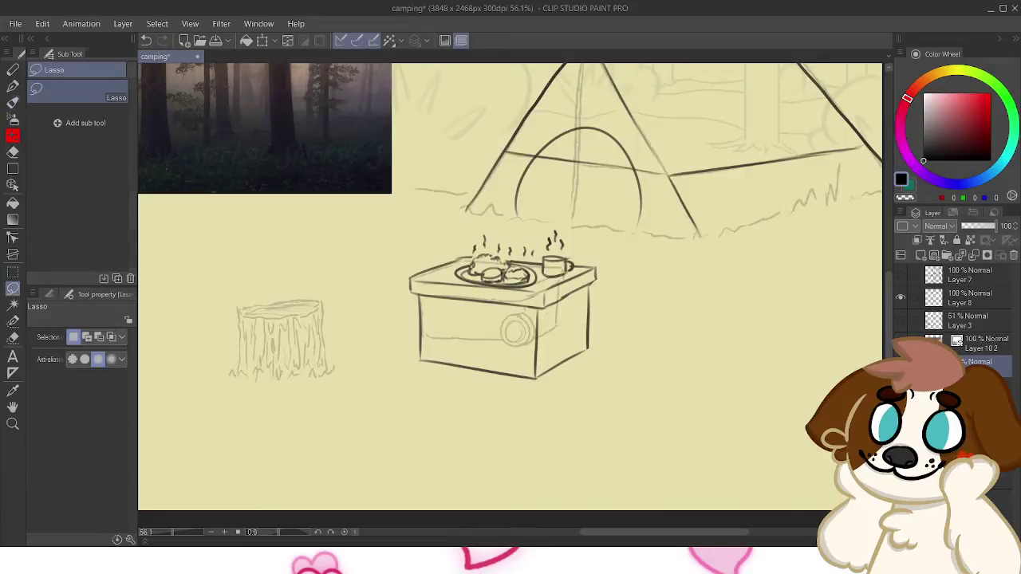
pyautogui.moveTo(415, 242)
pyautogui.mouseDown()
pyautogui.moveTo(516, 397)
pyautogui.moveTo(607, 250)
pyautogui.moveTo(572, 228)
pyautogui.moveTo(515, 225)
pyautogui.moveTo(415, 241)
pyautogui.mouseUp()
pyautogui.click(556, 419)
pyautogui.moveTo(504, 308)
pyautogui.mouseDown()
pyautogui.moveTo(467, 307)
pyautogui.moveTo(449, 290)
pyautogui.mouseUp()
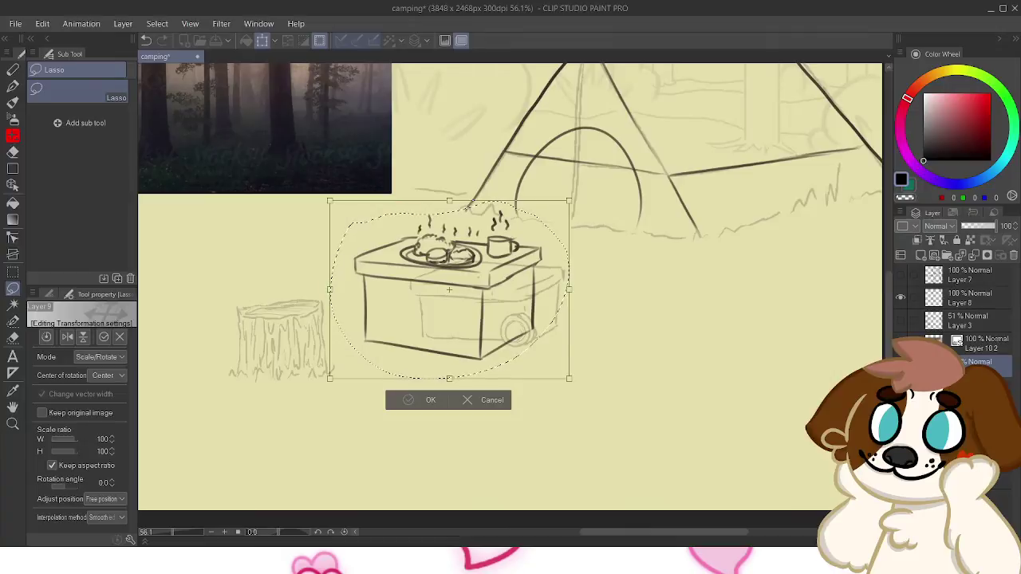
pyautogui.moveTo(449, 289); pyautogui.dragTo(448, 283)
pyautogui.press('Return')
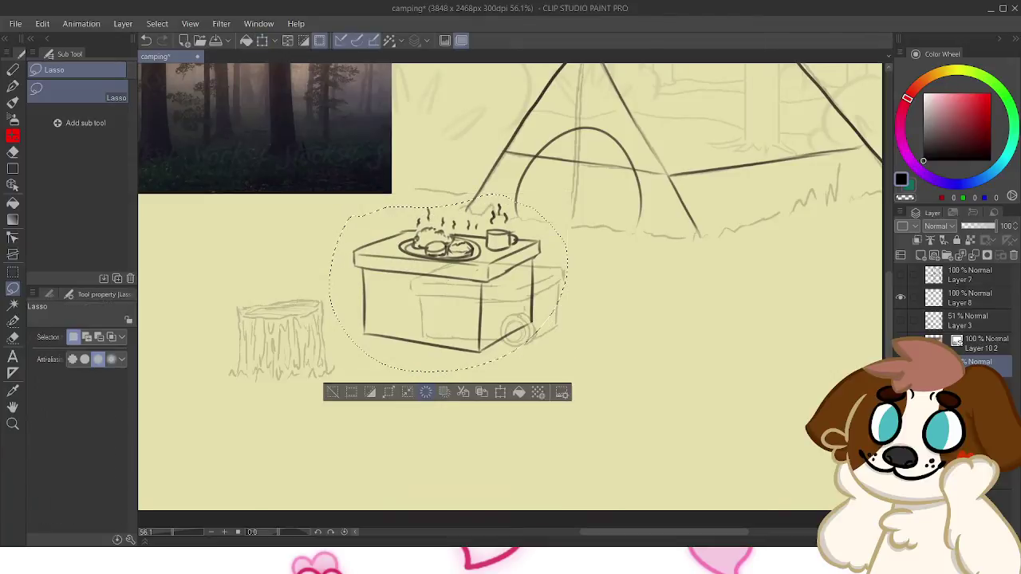
pyautogui.hotkey('ctrl', 'd')
pyautogui.press('p')
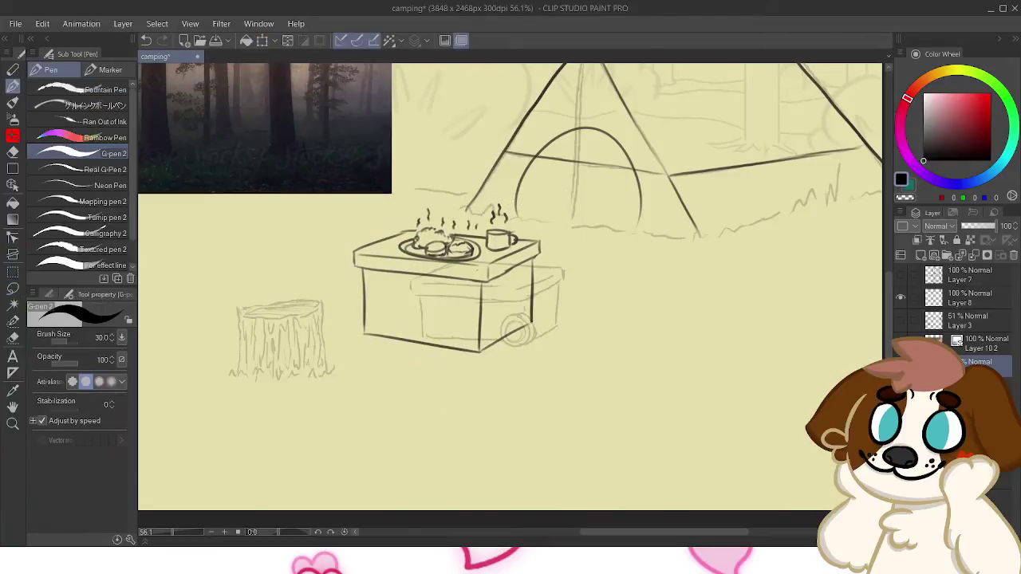
pyautogui.moveTo(244, 310); pyautogui.dragTo(244, 371)
pyautogui.hotkey('ctrl', 'z')
# Draw a log's long top edge with the Round mixing brush, across the stump sketch and rising gently toward the cooler
pyautogui.press('b')
pyautogui.moveTo(477, 270)
pyautogui.mouseDown()
pyautogui.moveTo(596, 198)
pyautogui.moveTo(661, 221)
pyautogui.mouseUp()
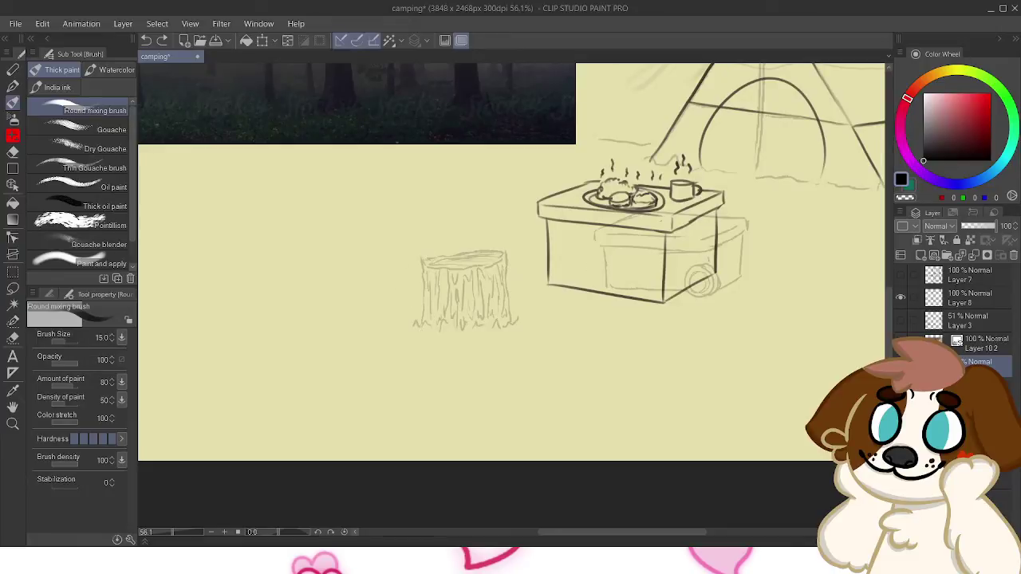
pyautogui.hotkey('ctrl', 'z')
pyautogui.hotkey('ctrl', 'y')
pyautogui.click(901, 320)
pyautogui.click(901, 320)
pyautogui.moveTo(369, 266); pyautogui.dragTo(506, 246)
pyautogui.hotkey('ctrl', 'z')
pyautogui.moveTo(338, 279); pyautogui.dragTo(539, 246)
pyautogui.hotkey('ctrl', 'z')
pyautogui.moveTo(322, 282); pyautogui.dragTo(542, 241)
pyautogui.hotkey('ctrl', 'z')
pyautogui.moveTo(375, 269); pyautogui.dragTo(541, 253)
pyautogui.hotkey('ctrl', 'z')
pyautogui.moveTo(325, 277)
pyautogui.mouseDown()
pyautogui.moveTo(547, 249)
pyautogui.moveTo(536, 248)
pyautogui.mouseUp()
pyautogui.hotkey('ctrl', 'z')
pyautogui.hotkey('ctrl', 'z')
pyautogui.moveTo(335, 279)
pyautogui.mouseDown()
pyautogui.moveTo(503, 251)
pyautogui.moveTo(544, 272)
pyautogui.moveTo(546, 251)
pyautogui.moveTo(577, 290)
pyautogui.moveTo(550, 230)
pyautogui.mouseUp()
pyautogui.hotkey('ctrl', 'z')
# Draw the log's splintered ends and long bottom edge, adding a second ragged contour inside the end farthest from the cooler
pyautogui.moveTo(306, 284)
pyautogui.mouseDown()
pyautogui.moveTo(445, 251)
pyautogui.moveTo(349, 273)
pyautogui.moveTo(581, 241)
pyautogui.moveTo(586, 279)
pyautogui.moveTo(581, 311)
pyautogui.moveTo(299, 349)
pyautogui.mouseUp()
pyautogui.hotkey('ctrl', 'z')
pyautogui.hotkey('ctrl', 'z')
pyautogui.moveTo(310, 282)
pyautogui.mouseDown()
pyautogui.moveTo(292, 284)
pyautogui.moveTo(307, 288)
pyautogui.moveTo(292, 292)
pyautogui.moveTo(307, 309)
pyautogui.moveTo(299, 349)
pyautogui.mouseUp()
pyautogui.moveTo(297, 298)
pyautogui.mouseDown()
pyautogui.moveTo(296, 335)
pyautogui.moveTo(295, 304)
pyautogui.mouseUp()
pyautogui.moveTo(289, 284)
pyautogui.mouseDown()
pyautogui.moveTo(284, 302)
pyautogui.moveTo(298, 330)
pyautogui.mouseUp()
pyautogui.hotkey('ctrl', 'z')
pyautogui.hotkey('ctrl', 'z')
pyautogui.hotkey('ctrl', 'z')
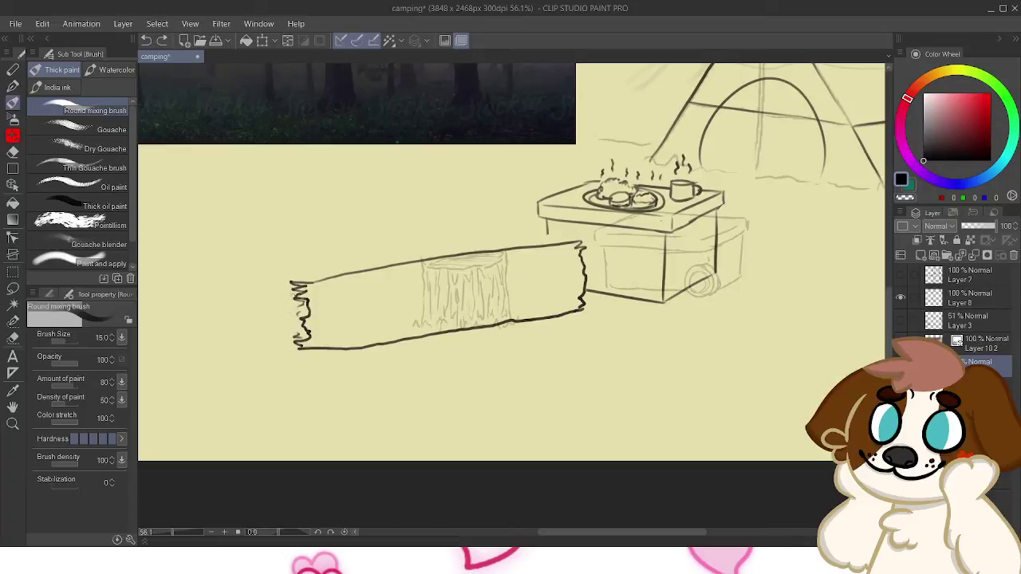
pyautogui.moveTo(295, 291); pyautogui.dragTo(289, 329)
pyautogui.moveTo(305, 325); pyautogui.dragTo(292, 335)
# Try an inner line along the log's top and curved cross lines marking off its middle section
pyautogui.moveTo(322, 285); pyautogui.dragTo(530, 254)
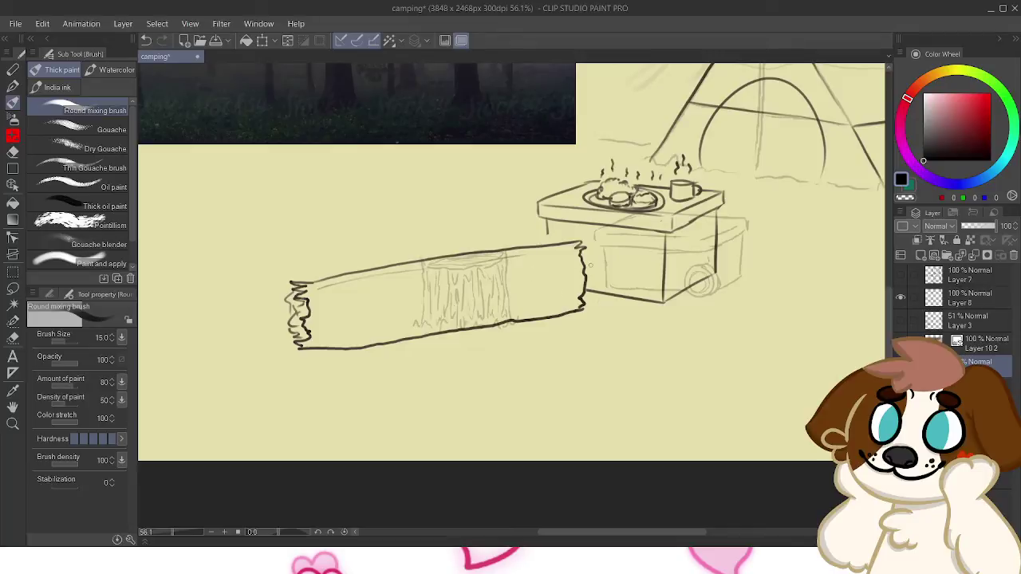
pyautogui.hotkey('ctrl', 'z')
pyautogui.moveTo(440, 265); pyautogui.dragTo(455, 332)
pyautogui.hotkey('ctrl', 'z')
pyautogui.moveTo(448, 262); pyautogui.dragTo(445, 325)
pyautogui.hotkey('ctrl', 'z')
pyautogui.moveTo(511, 252); pyautogui.dragTo(515, 317)
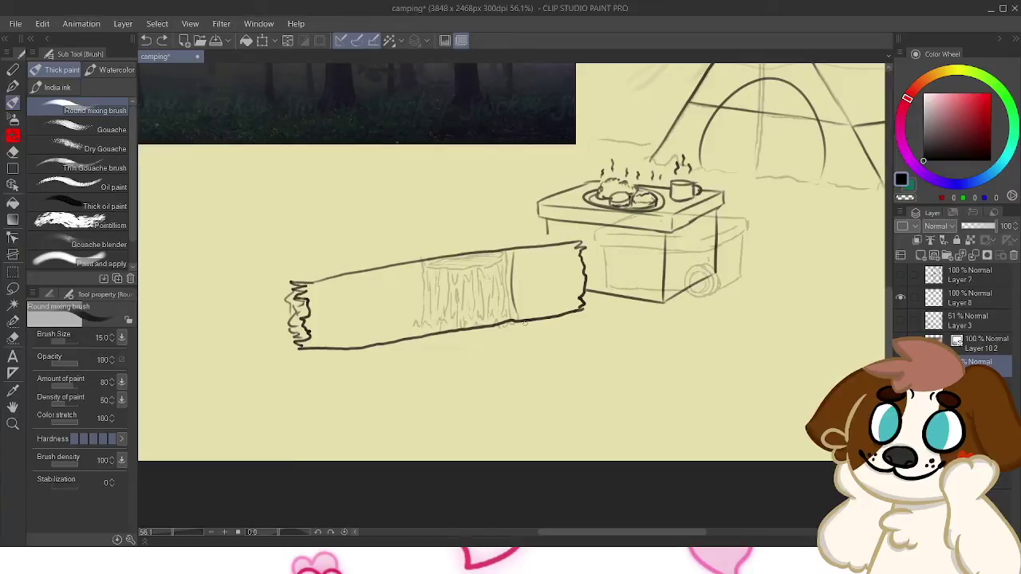
pyautogui.hotkey('ctrl', 'z')
# Clear the middle of the log's top edge and try a squared notch cut into it as a seat
pyautogui.moveTo(391, 263)
pyautogui.mouseDown()
pyautogui.moveTo(541, 243)
pyautogui.moveTo(542, 274)
pyautogui.moveTo(553, 255)
pyautogui.moveTo(542, 244)
pyautogui.moveTo(551, 283)
pyautogui.mouseUp()
pyautogui.hotkey('ctrl', 'z')
pyautogui.hotkey('ctrl', 'z')
pyautogui.hotkey('ctrl', 'z')
pyautogui.moveTo(546, 244)
pyautogui.mouseDown()
pyautogui.moveTo(549, 281)
pyautogui.moveTo(536, 287)
pyautogui.mouseUp()
pyautogui.hotkey('ctrl', 'z')
pyautogui.hotkey('ctrl', 'z')
pyautogui.hotkey('ctrl', 'z')
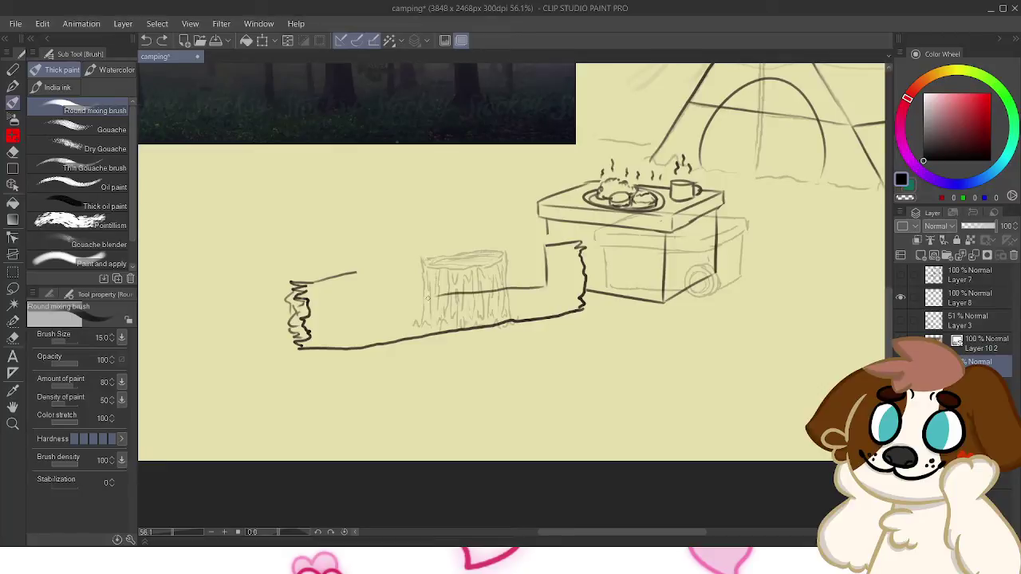
pyautogui.hotkey('ctrl', 'z')
pyautogui.hotkey('ctrl', 'z')
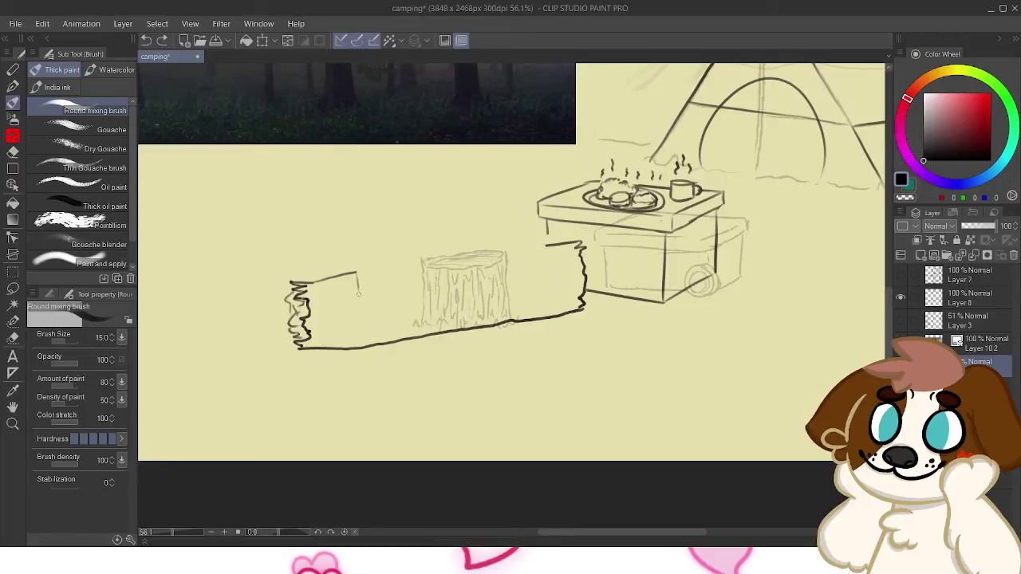
# Undo the notch's first side on the log and try it again with short downward strokes nearer the log's end
pyautogui.hotkey('ctrl', 'z')
pyautogui.moveTo(343, 274); pyautogui.dragTo(347, 316)
pyautogui.hotkey('ctrl', 'z')
pyautogui.hotkey('ctrl', 'z')
pyautogui.hotkey('ctrl', 'z')
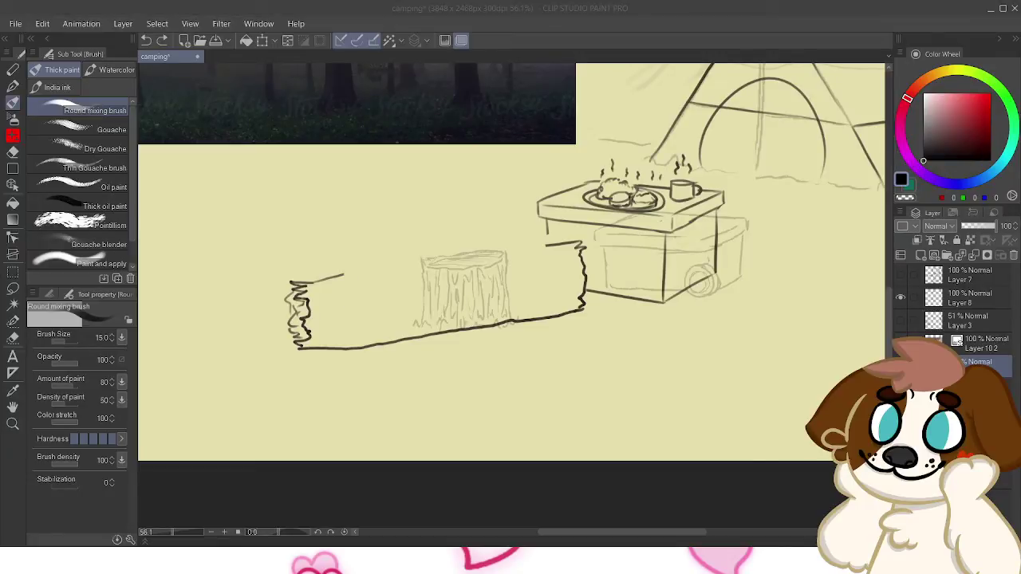
pyautogui.moveTo(548, 245); pyautogui.dragTo(442, 255)
pyautogui.hotkey('ctrl', 'z')
pyautogui.hotkey('ctrl', 'z')
pyautogui.moveTo(345, 276); pyautogui.dragTo(348, 319)
pyautogui.hotkey('ctrl', 'z')
pyautogui.moveTo(346, 273); pyautogui.dragTo(347, 312)
pyautogui.hotkey('ctrl', 'z')
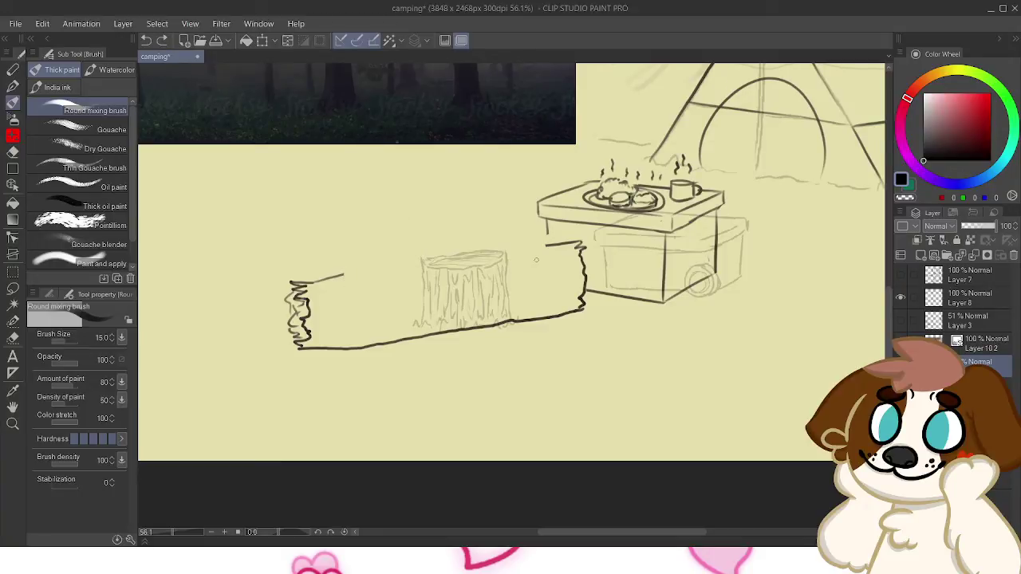
# Try several short downward strokes for both sides of the seat notch, one near each end of the log
pyautogui.hotkey('ctrl', 'z')
pyautogui.moveTo(345, 273); pyautogui.dragTo(348, 323)
pyautogui.hotkey('ctrl', 'z')
pyautogui.moveTo(546, 244); pyautogui.dragTo(547, 291)
pyautogui.hotkey('ctrl', 'z')
pyautogui.hotkey('ctrl', 'z')
pyautogui.moveTo(547, 245); pyautogui.dragTo(546, 291)
pyautogui.hotkey('ctrl', 'z')
pyautogui.hotkey('ctrl', 'z')
pyautogui.hotkey('ctrl', 'z')
pyautogui.moveTo(546, 247); pyautogui.dragTo(548, 287)
pyautogui.hotkey('ctrl', 'z')
pyautogui.hotkey('ctrl', 'z')
pyautogui.hotkey('ctrl', 'z')
pyautogui.moveTo(342, 276); pyautogui.dragTo(346, 324)
pyautogui.hotkey('ctrl', 'z')
pyautogui.hotkey('ctrl', 'z')
pyautogui.moveTo(344, 273); pyautogui.dragTo(346, 318)
pyautogui.hotkey('ctrl', 'z')
pyautogui.hotkey('ctrl', 'z')
# Draw a long squared notch in the log's top edge, with a floor line joining two short sides between the end blocks
pyautogui.moveTo(346, 275); pyautogui.dragTo(581, 244)
pyautogui.moveTo(383, 270)
pyautogui.mouseDown()
pyautogui.moveTo(510, 253)
pyautogui.moveTo(367, 273)
pyautogui.moveTo(362, 308)
pyautogui.moveTo(357, 279)
pyautogui.moveTo(360, 325)
pyautogui.moveTo(360, 292)
pyautogui.moveTo(361, 316)
pyautogui.moveTo(532, 294)
pyautogui.mouseUp()
pyautogui.hotkey('ctrl', 'z')
pyautogui.hotkey('ctrl', 'z')
pyautogui.hotkey('ctrl', 'z')
pyautogui.hotkey('ctrl', 'z')
pyautogui.moveTo(525, 249); pyautogui.dragTo(532, 292)
pyautogui.hotkey('ctrl', 'z')
pyautogui.hotkey('ctrl', 'z')
pyautogui.moveTo(524, 249); pyautogui.dragTo(533, 294)
pyautogui.hotkey('ctrl', 'z')
pyautogui.hotkey('ctrl', 'z')
pyautogui.hotkey('ctrl', 'z')
pyautogui.moveTo(524, 248); pyautogui.dragTo(532, 294)
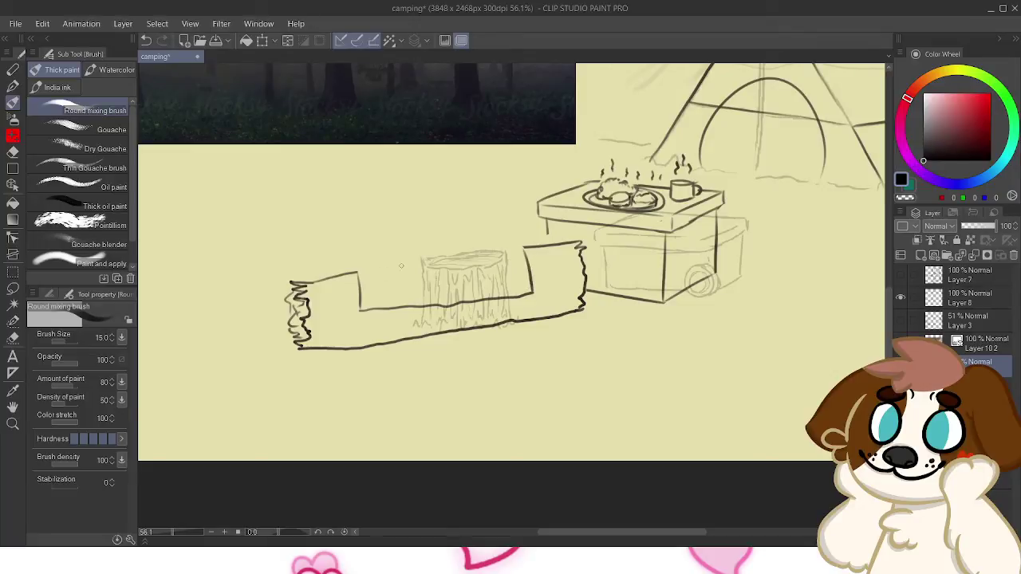
# Redraw the notch side farthest from the cooler with a slant, and close the log's top edge across the opening
pyautogui.moveTo(361, 273)
pyautogui.mouseDown()
pyautogui.moveTo(361, 308)
pyautogui.moveTo(351, 272)
pyautogui.moveTo(355, 311)
pyautogui.mouseUp()
pyautogui.hotkey('ctrl', 'z')
pyautogui.moveTo(347, 274); pyautogui.dragTo(356, 309)
pyautogui.moveTo(356, 309); pyautogui.dragTo(357, 323)
pyautogui.hotkey('ctrl', 'z')
pyautogui.hotkey('ctrl', 'z')
pyautogui.moveTo(346, 274); pyautogui.dragTo(523, 248)
pyautogui.hotkey('ctrl', 'z')
pyautogui.hotkey('ctrl', 'z')
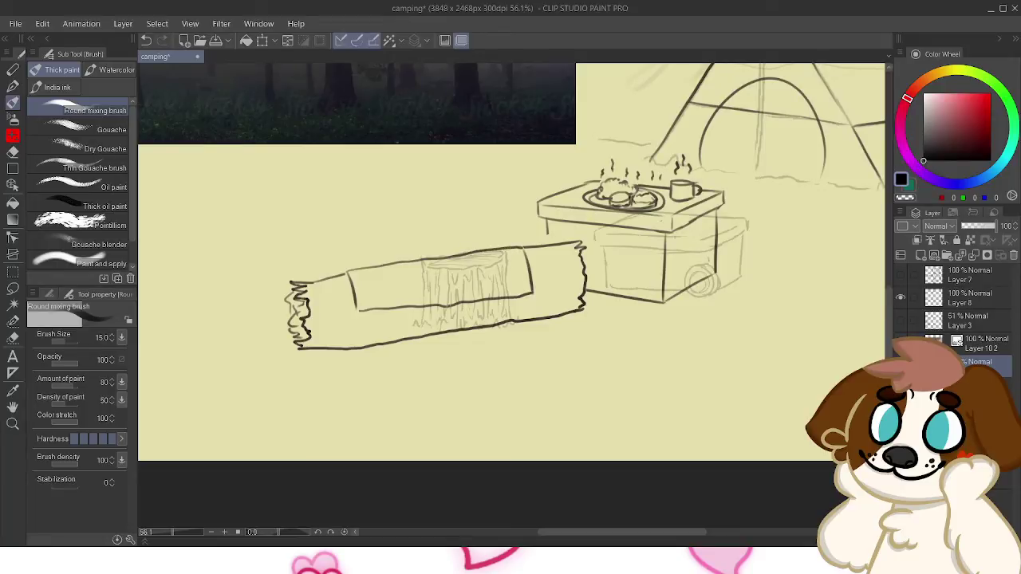
# Redraw the seat panel's lower edge further down the log and give it a second, nearly parallel line
pyautogui.moveTo(357, 294)
pyautogui.mouseDown()
pyautogui.moveTo(357, 311)
pyautogui.moveTo(352, 283)
pyautogui.moveTo(358, 319)
pyautogui.mouseUp()
pyautogui.hotkey('ctrl', 'z')
pyautogui.moveTo(347, 272)
pyautogui.mouseDown()
pyautogui.moveTo(380, 314)
pyautogui.moveTo(373, 310)
pyautogui.moveTo(533, 287)
pyautogui.mouseUp()
pyautogui.hotkey('ctrl', 'z')
pyautogui.moveTo(363, 319); pyautogui.dragTo(532, 295)
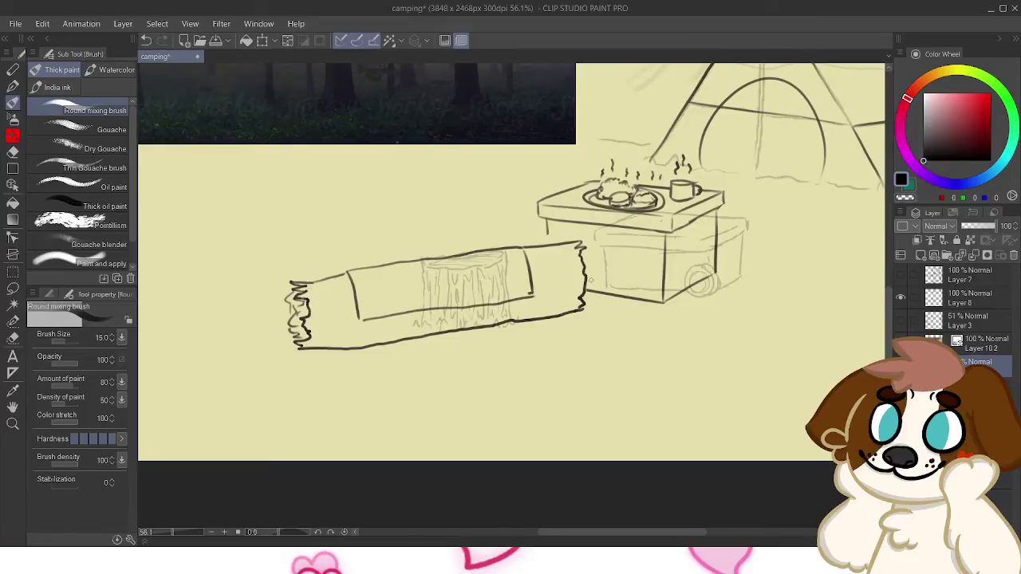
pyautogui.moveTo(533, 288); pyautogui.dragTo(533, 296)
pyautogui.hotkey('ctrl', 'z')
pyautogui.hotkey('ctrl', 'z')
pyautogui.moveTo(358, 318)
pyautogui.mouseDown()
pyautogui.moveTo(362, 326)
pyautogui.moveTo(533, 305)
pyautogui.mouseUp()
pyautogui.hotkey('ctrl', 'z')
pyautogui.hotkey('ctrl', 'z')
pyautogui.hotkey('ctrl', 'z')
pyautogui.hotkey('ctrl', 'z')
# Lasso the whole log, scale it up to 107% with its aspect ratio kept, and deselect it
pyautogui.moveTo(559, 239); pyautogui.dragTo(514, 273)
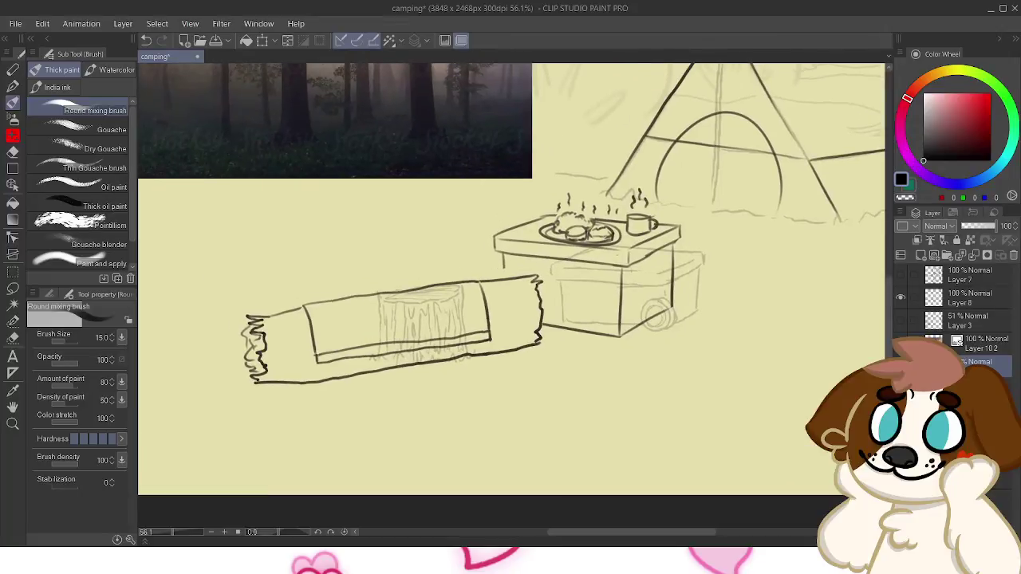
pyautogui.moveTo(515, 279); pyautogui.dragTo(501, 252)
pyautogui.press('m')
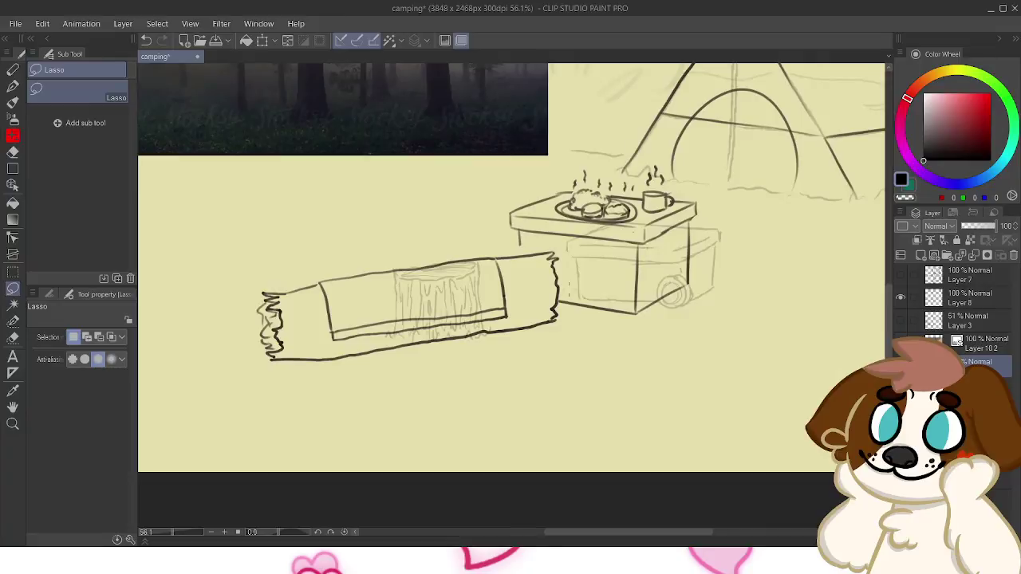
pyautogui.moveTo(561, 300)
pyautogui.mouseDown()
pyautogui.moveTo(405, 391)
pyautogui.moveTo(249, 388)
pyautogui.moveTo(270, 251)
pyautogui.moveTo(569, 249)
pyautogui.moveTo(562, 300)
pyautogui.mouseUp()
pyautogui.hotkey('ctrl', 't')
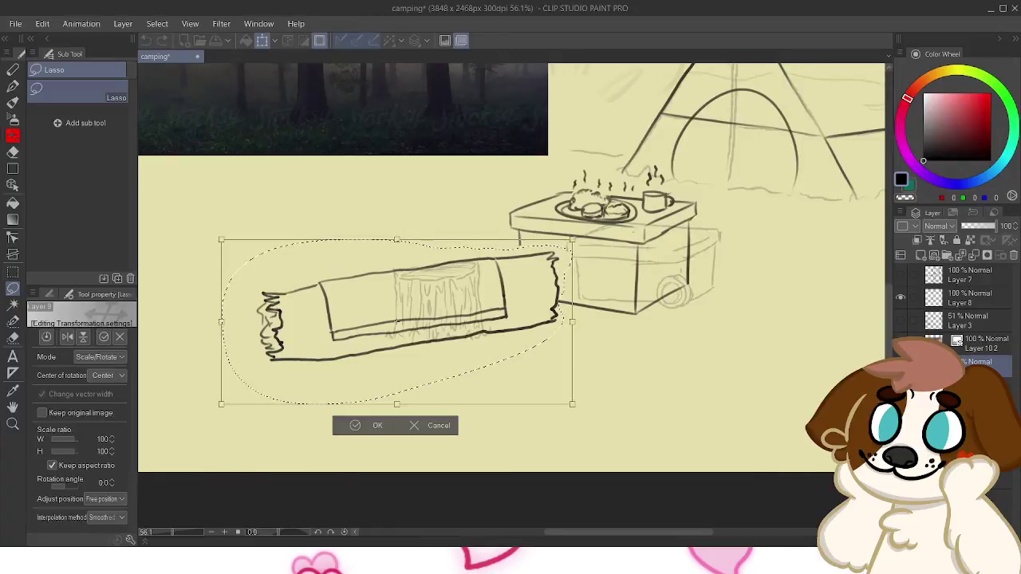
pyautogui.moveTo(214, 237); pyautogui.dragTo(199, 229)
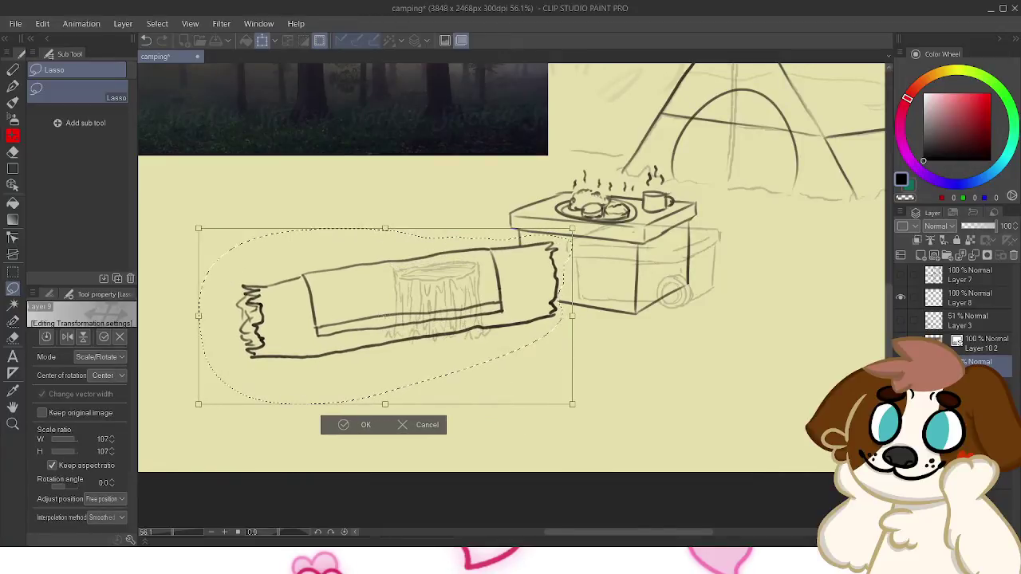
pyautogui.moveTo(385, 316); pyautogui.dragTo(385, 316)
pyautogui.press('Return')
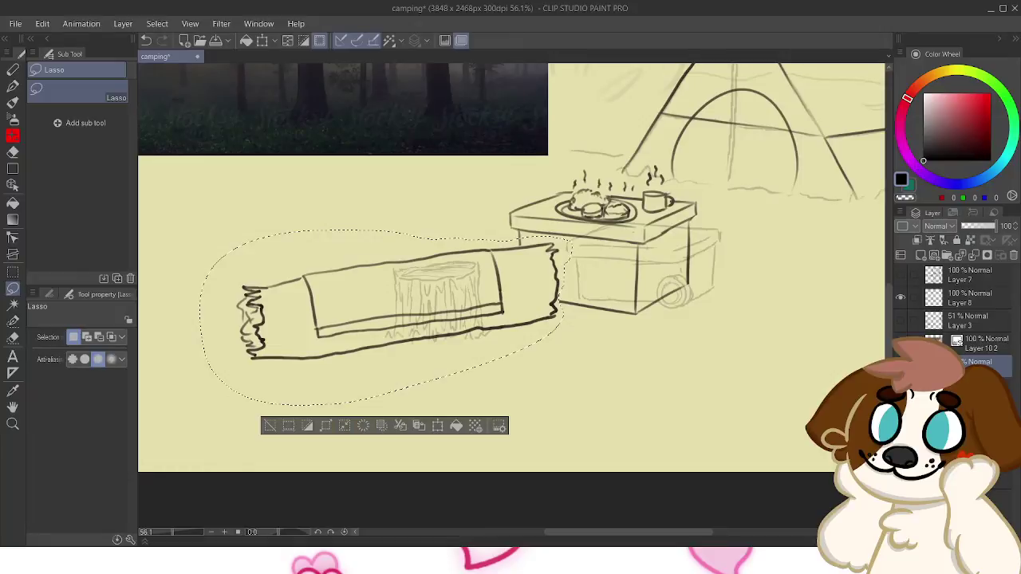
pyautogui.hotkey('ctrl', 'd')
# Redraw the log end farthest from the cooler with the Round mixing brush, adding jagged bark around a narrow oval face with an inner ring
pyautogui.press('p')
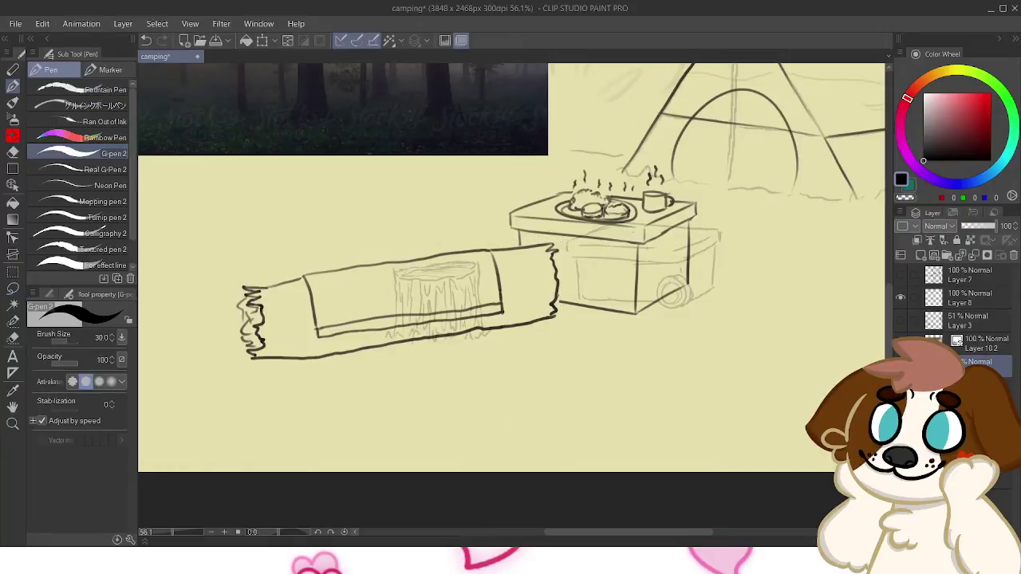
pyautogui.press('b')
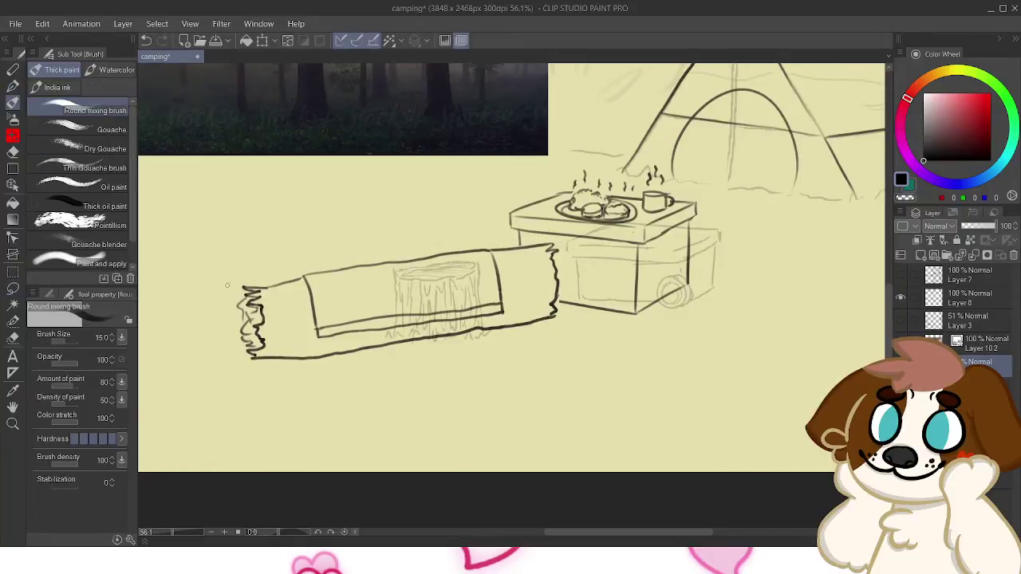
pyautogui.moveTo(229, 303)
pyautogui.mouseDown()
pyautogui.moveTo(245, 347)
pyautogui.moveTo(249, 286)
pyautogui.moveTo(245, 322)
pyautogui.mouseUp()
pyautogui.moveTo(252, 285)
pyautogui.mouseDown()
pyautogui.moveTo(277, 323)
pyautogui.moveTo(271, 358)
pyautogui.mouseUp()
pyautogui.moveTo(253, 292); pyautogui.dragTo(262, 348)
pyautogui.hotkey('ctrl', 'z')
pyautogui.hotkey('ctrl', 'z')
pyautogui.moveTo(257, 293); pyautogui.dragTo(263, 355)
pyautogui.hotkey('ctrl', 'z')
pyautogui.hotkey('ctrl', 'y')
pyautogui.moveTo(259, 294)
pyautogui.mouseDown()
pyautogui.moveTo(244, 331)
pyautogui.moveTo(259, 360)
pyautogui.moveTo(243, 326)
pyautogui.moveTo(255, 311)
pyautogui.moveTo(263, 331)
pyautogui.moveTo(266, 309)
pyautogui.moveTo(260, 340)
pyautogui.moveTo(264, 308)
pyautogui.mouseUp()
pyautogui.hotkey('ctrl', 'z')
pyautogui.hotkey('ctrl', 'z')
pyautogui.hotkey('ctrl', 'z')
pyautogui.hotkey('ctrl', 'z')
pyautogui.moveTo(263, 320); pyautogui.dragTo(264, 329)
pyautogui.hotkey('ctrl', 'z')
pyautogui.moveTo(274, 300); pyautogui.dragTo(294, 295)
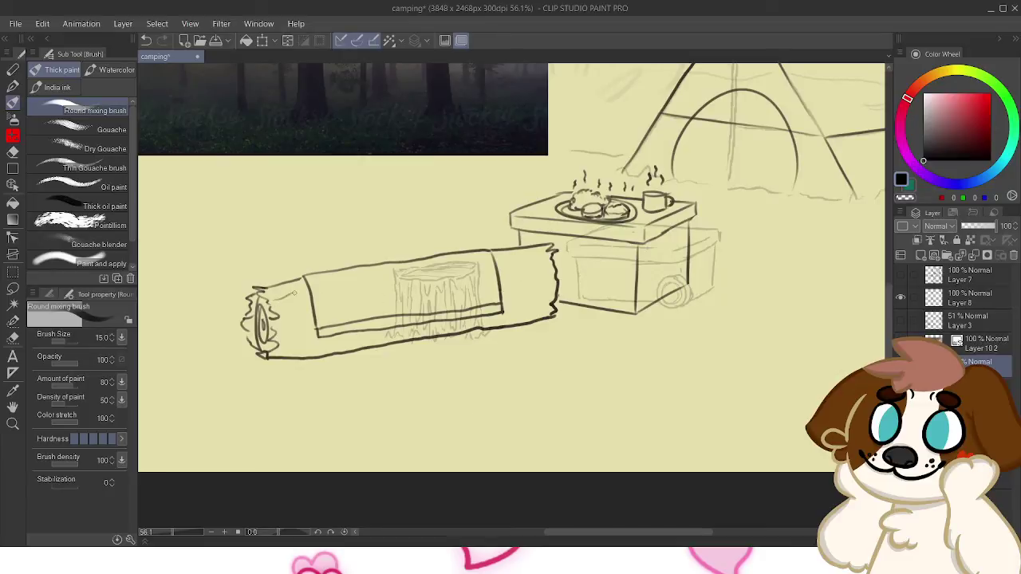
pyautogui.hotkey('ctrl', 'z')
# Show Layer 3 and move its hanging lantern and post from behind the cooler to in front of the tent's long side
pyautogui.moveTo(607, 223)
pyautogui.mouseDown()
pyautogui.moveTo(351, 327)
pyautogui.moveTo(343, 379)
pyautogui.mouseUp()
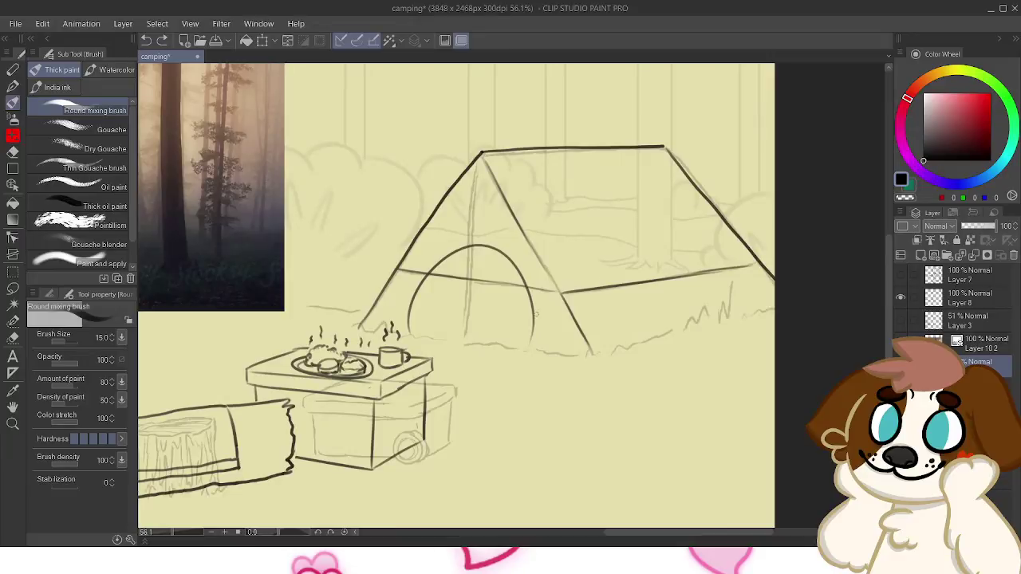
pyautogui.scroll(-5, 594, 283)
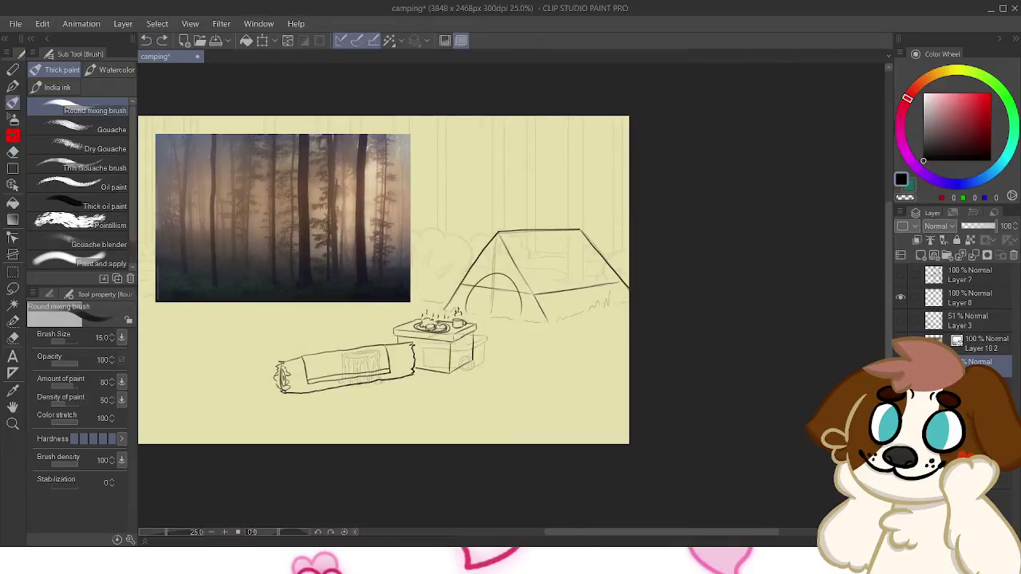
pyautogui.moveTo(594, 284); pyautogui.dragTo(614, 281)
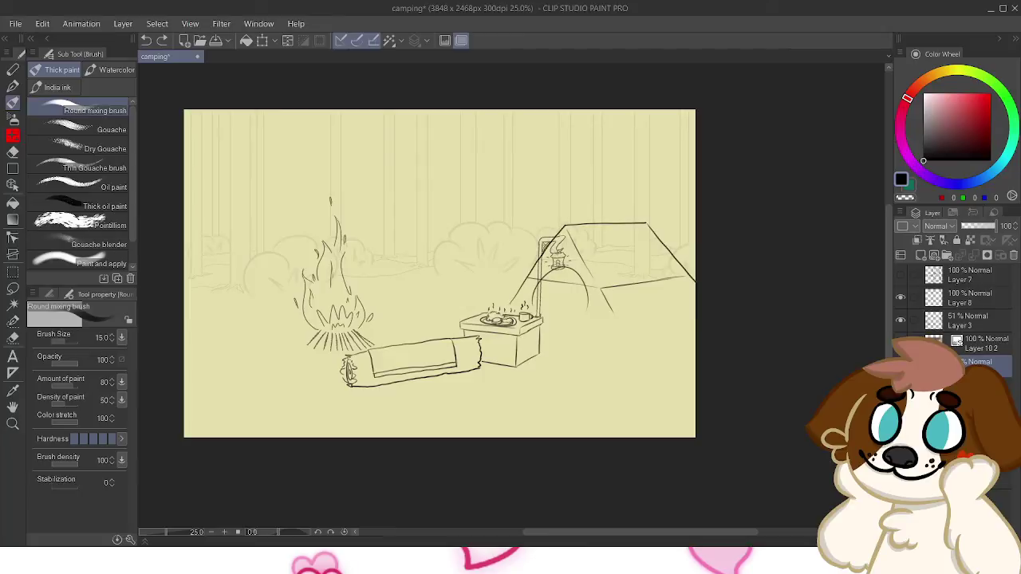
pyautogui.click(968, 321)
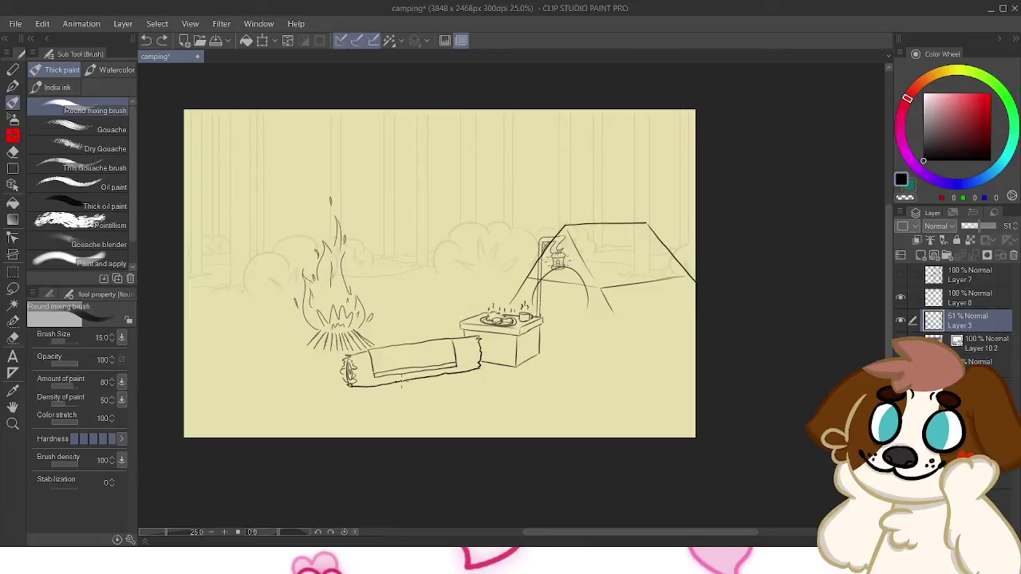
pyautogui.click(13, 289)
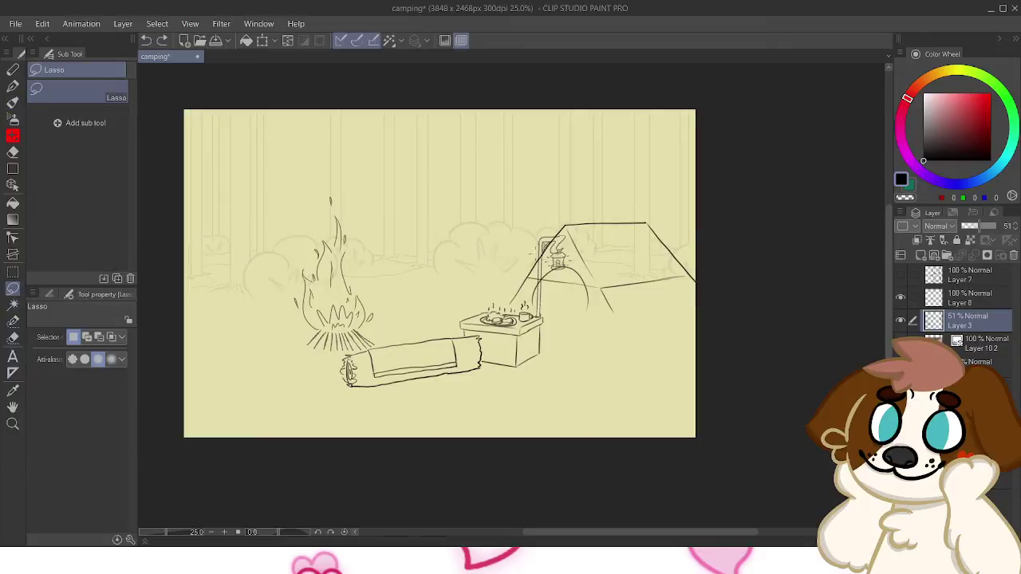
pyautogui.moveTo(552, 212)
pyautogui.mouseDown()
pyautogui.moveTo(530, 344)
pyautogui.moveTo(582, 214)
pyautogui.mouseUp()
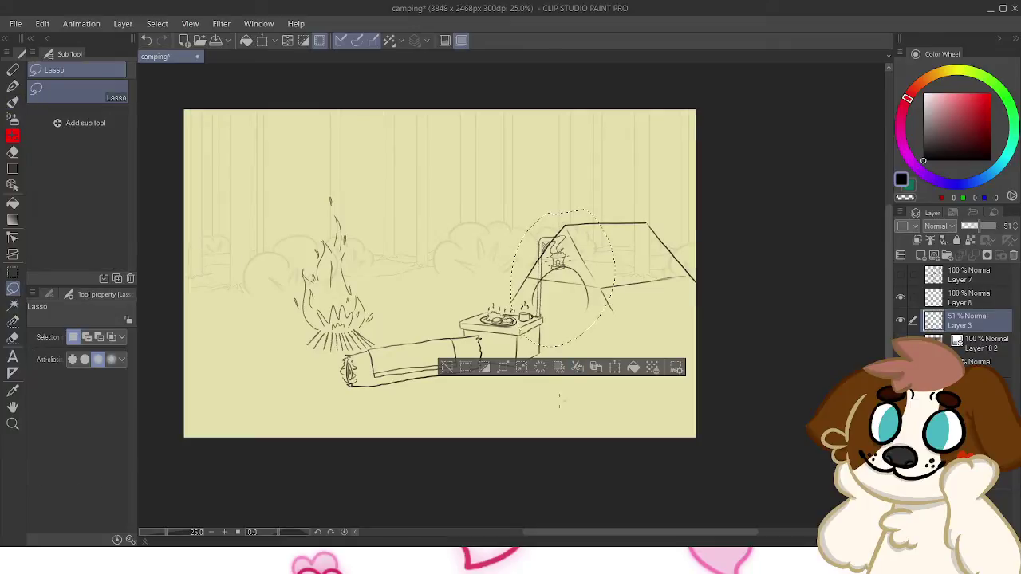
pyautogui.click(615, 367)
pyautogui.moveTo(564, 277); pyautogui.dragTo(642, 290)
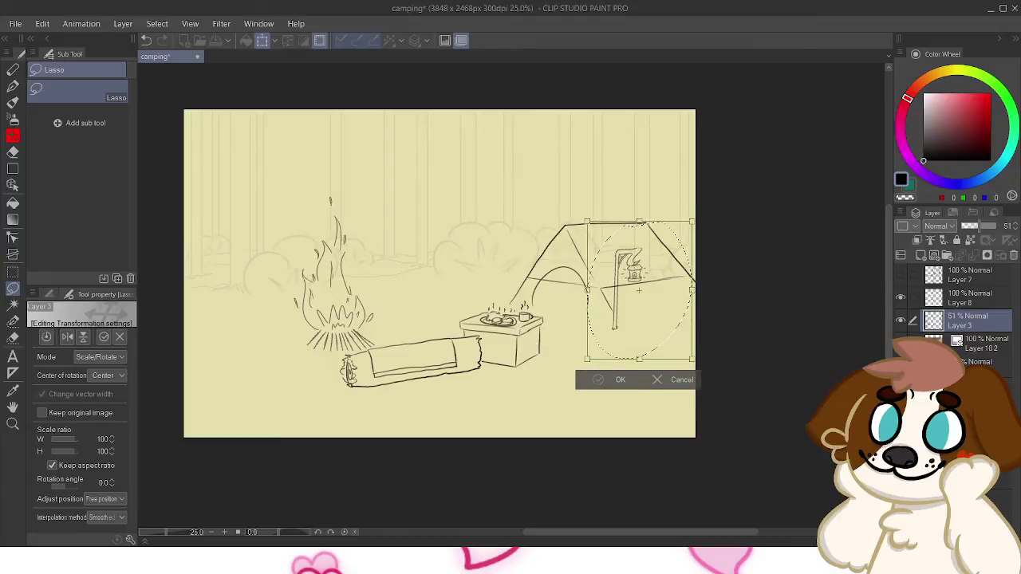
pyautogui.click(586, 379)
pyautogui.click(524, 380)
# Move the forest photo on Layer 10 2 below Layer 9, make it visible and set its opacity to 23%
pyautogui.press('p')
pyautogui.press('b')
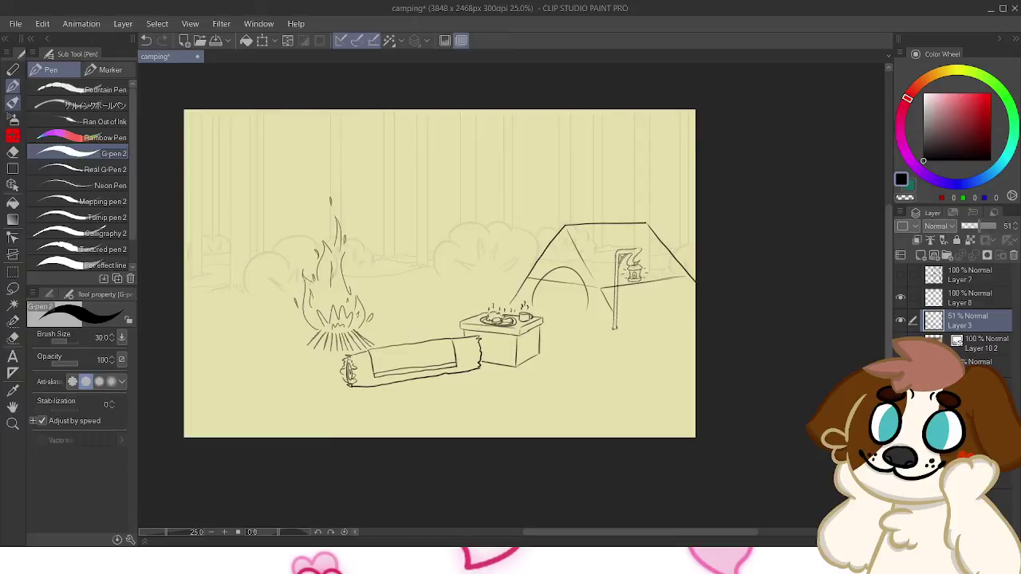
pyautogui.hotkey('ctrl', '+')
pyautogui.moveTo(511, 299); pyautogui.dragTo(507, 276)
pyautogui.moveTo(631, 314); pyautogui.dragTo(620, 308)
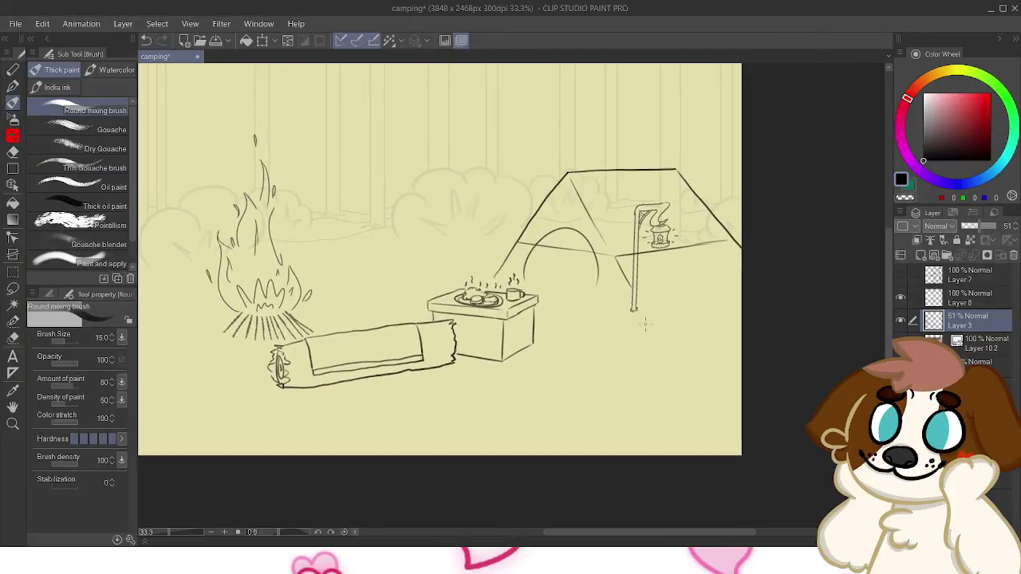
pyautogui.moveTo(511, 299); pyautogui.dragTo(619, 318)
pyautogui.click(901, 343)
pyautogui.click(900, 343)
pyautogui.click(981, 343)
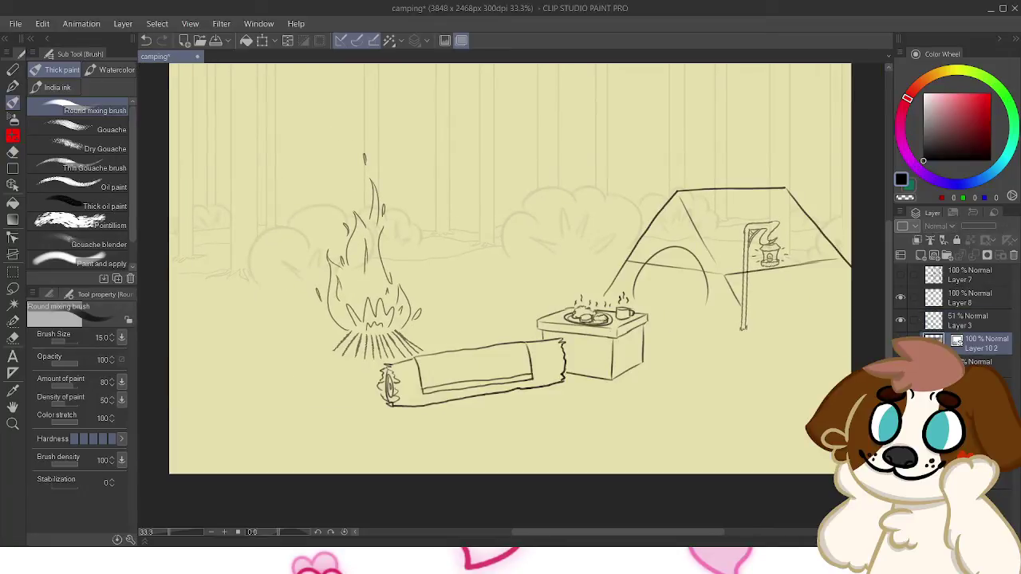
pyautogui.hotkey('ctrl', 'e')
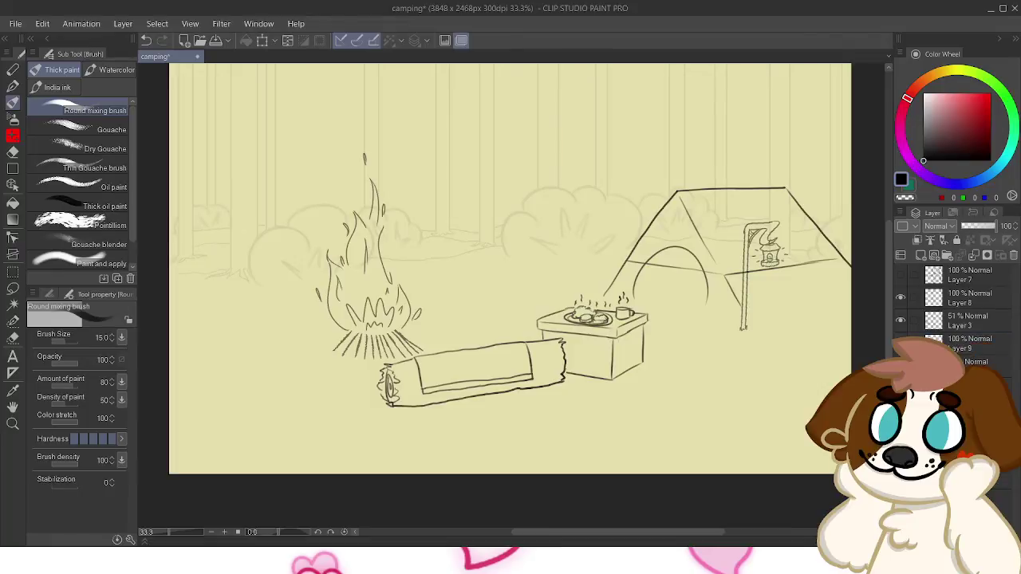
pyautogui.hotkey('ctrl', 'v')
pyautogui.moveTo(1007, 226); pyautogui.dragTo(967, 226)
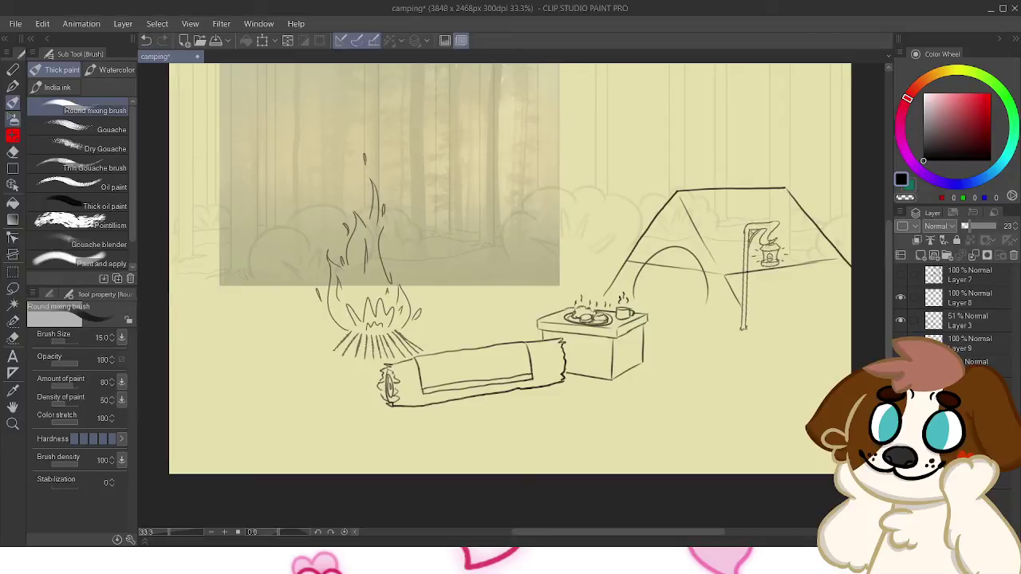
# Choose the Leaves brush from the background decoration brushes
pyautogui.click(12, 118)
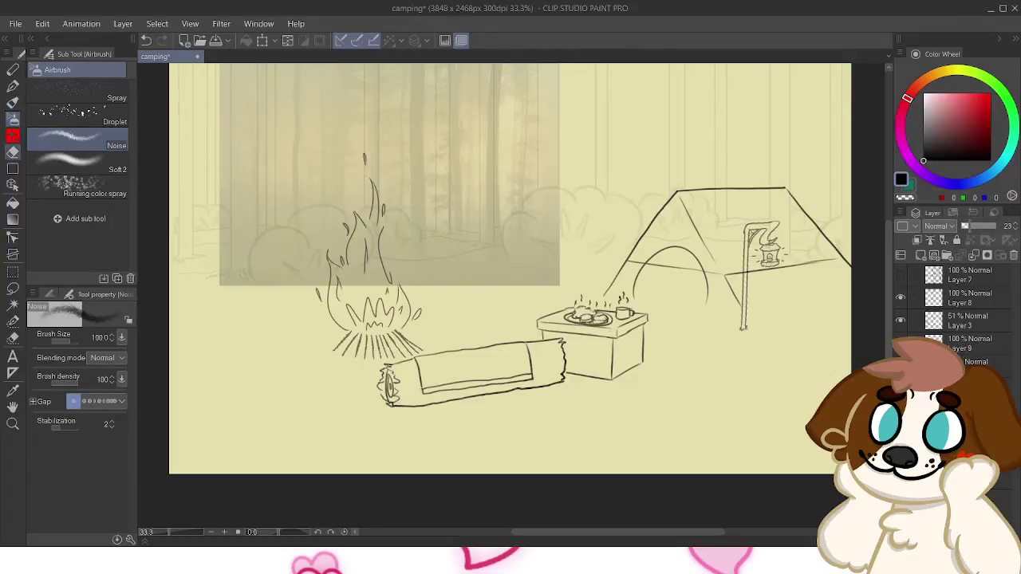
pyautogui.click(13, 136)
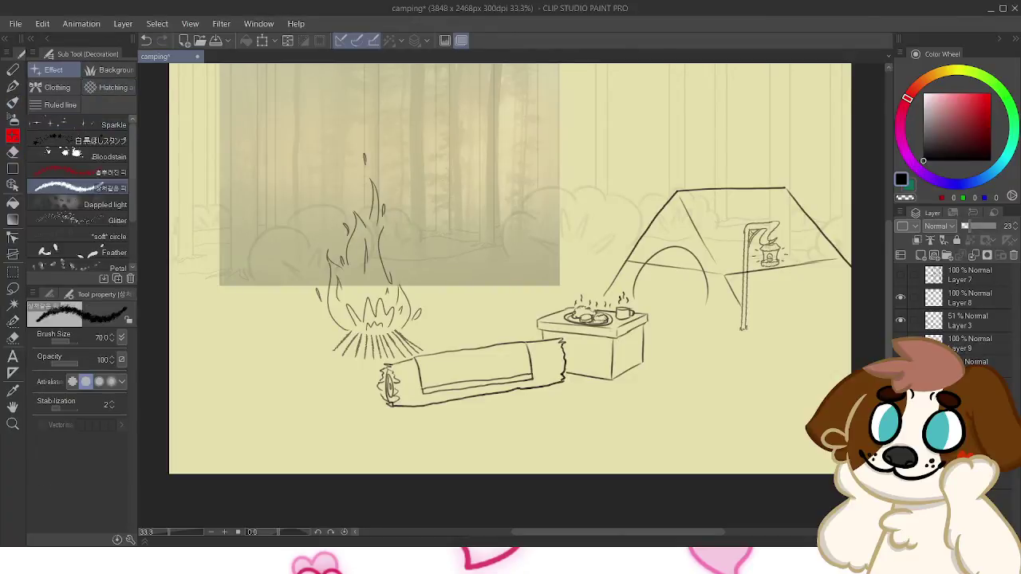
pyautogui.click(109, 70)
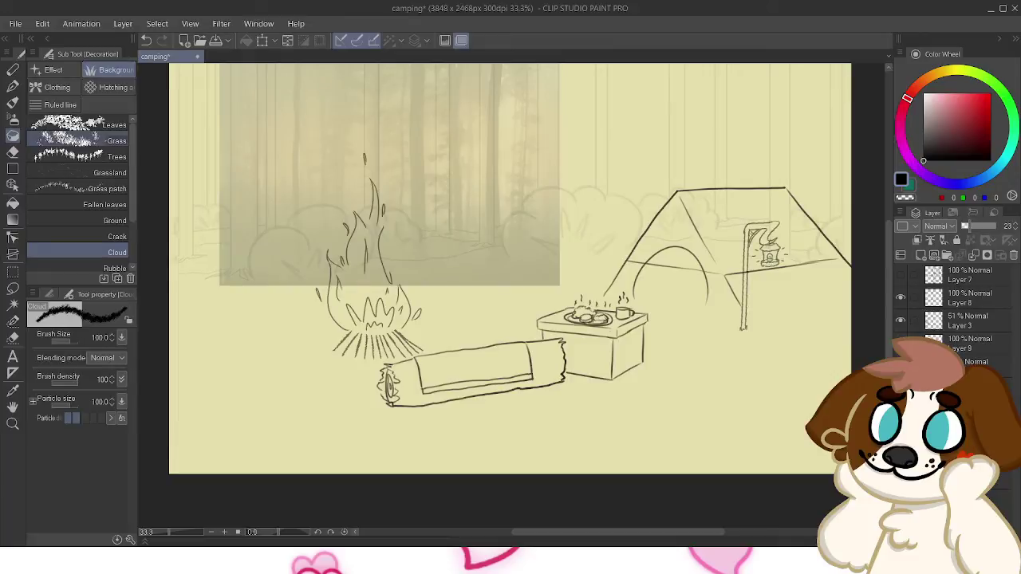
pyautogui.click(78, 124)
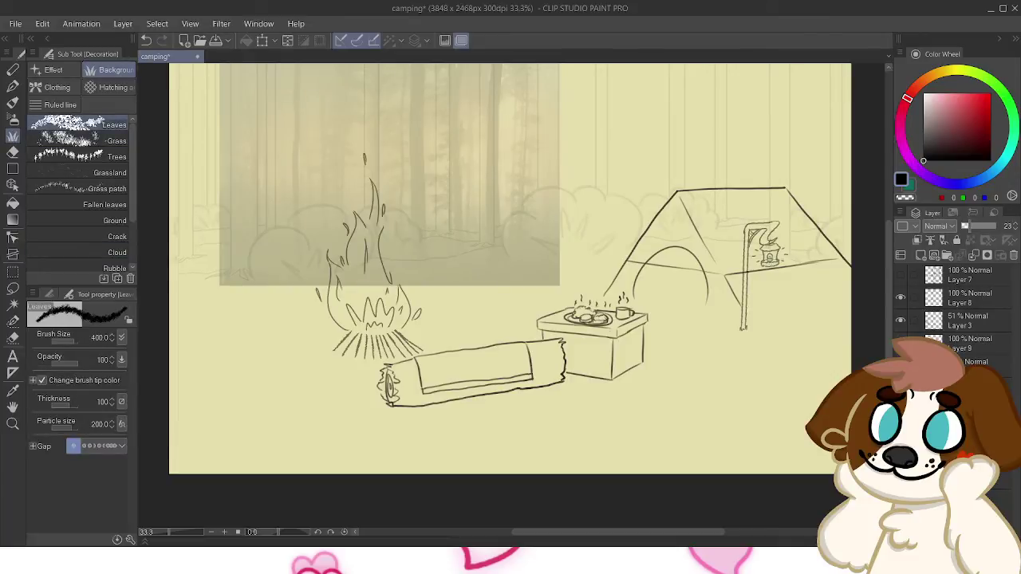
# Go through the sketch layers, hide the refined drawing and show the original rough campfire sketch with the seated figure
pyautogui.click(967, 320)
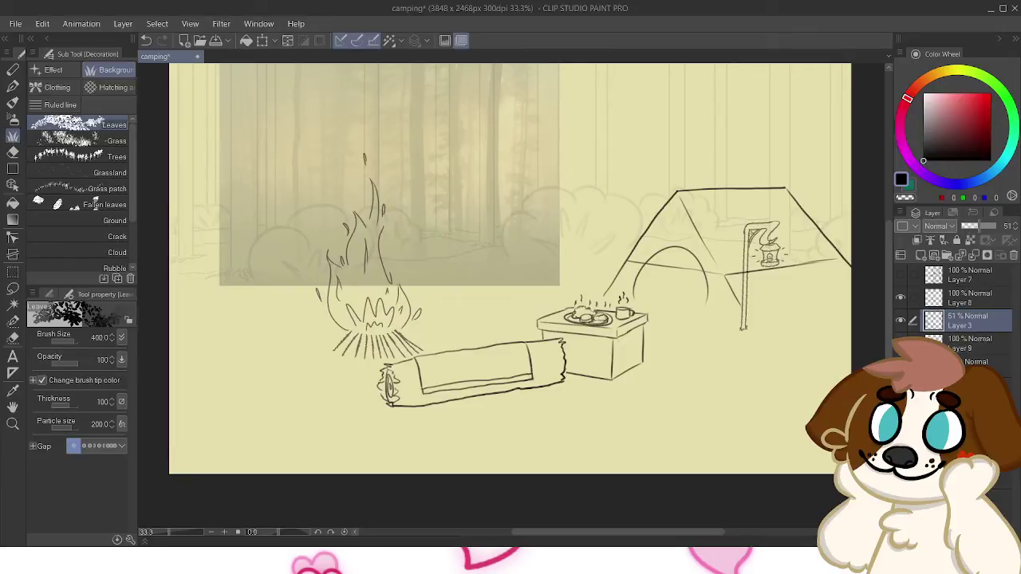
pyautogui.click(981, 342)
pyautogui.click(982, 364)
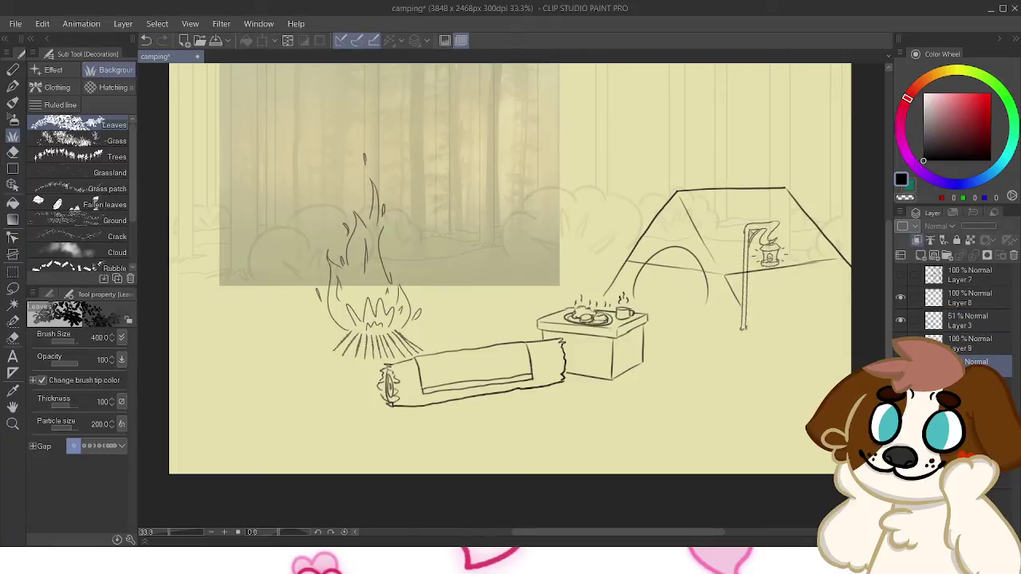
pyautogui.click(980, 320)
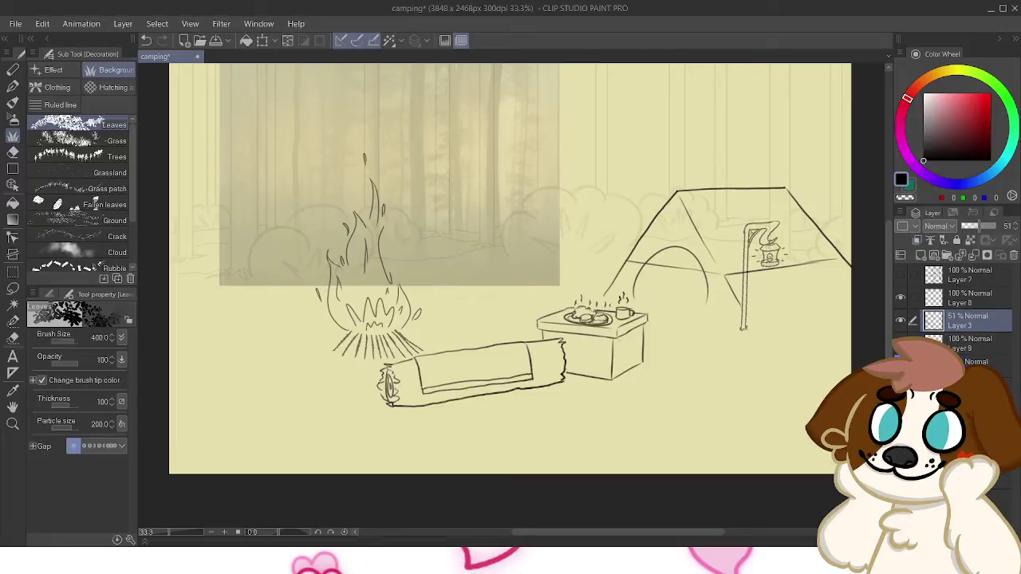
pyautogui.click(998, 387)
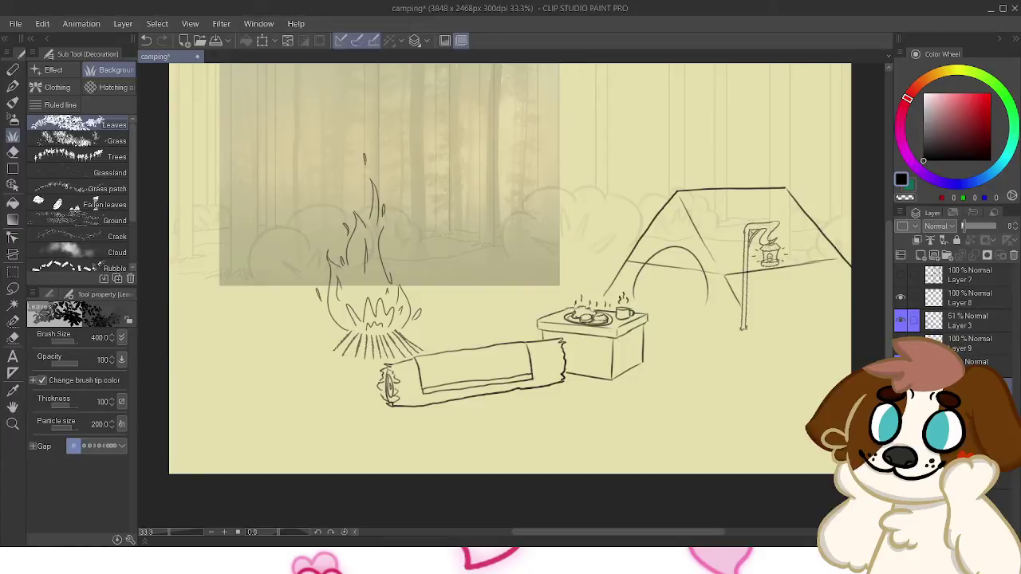
pyautogui.hotkey('ctrl', 'y')
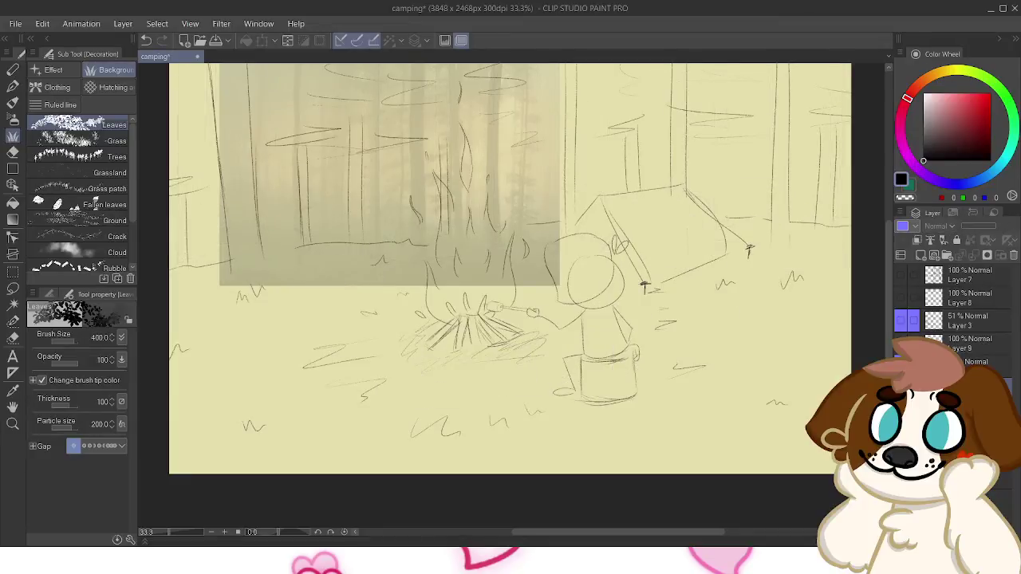
pyautogui.hscroll(1, 510, 268)
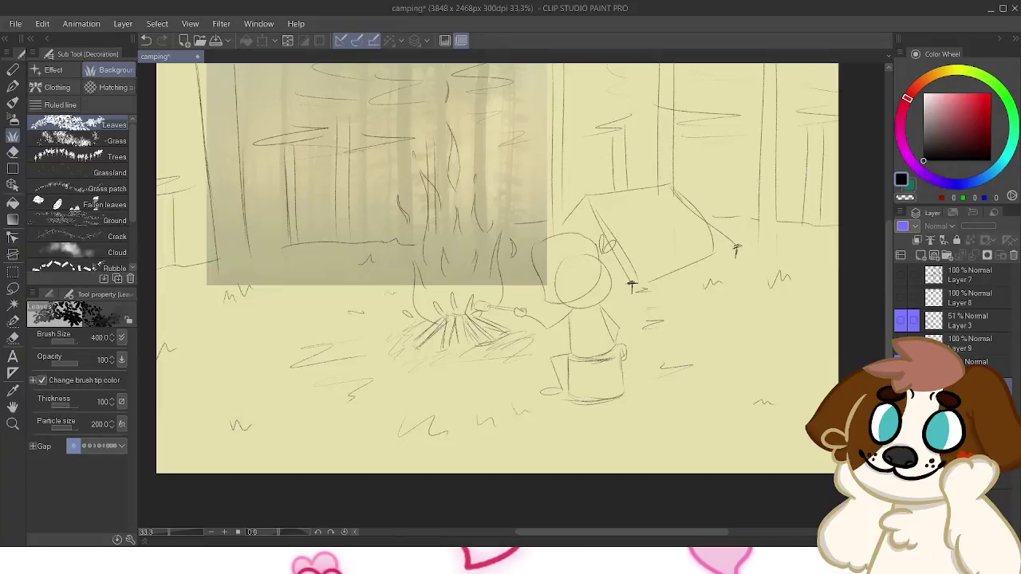
# Hide the forest photo and the original rough campfire sketch, and view the earlier tent, stump and cooler sketch alone
pyautogui.scroll(3, 494, 297)
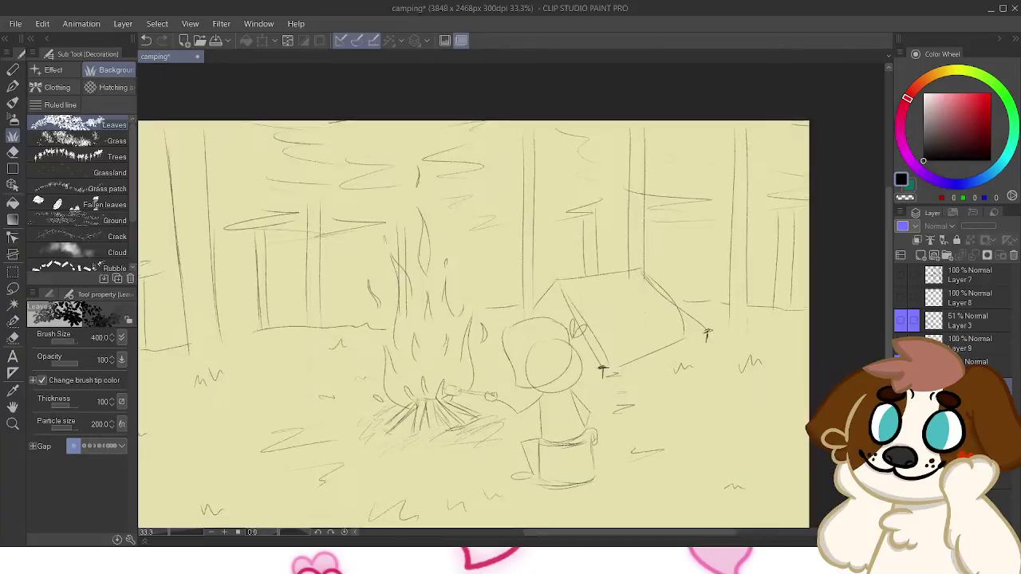
pyautogui.scroll(-3, 480, 319)
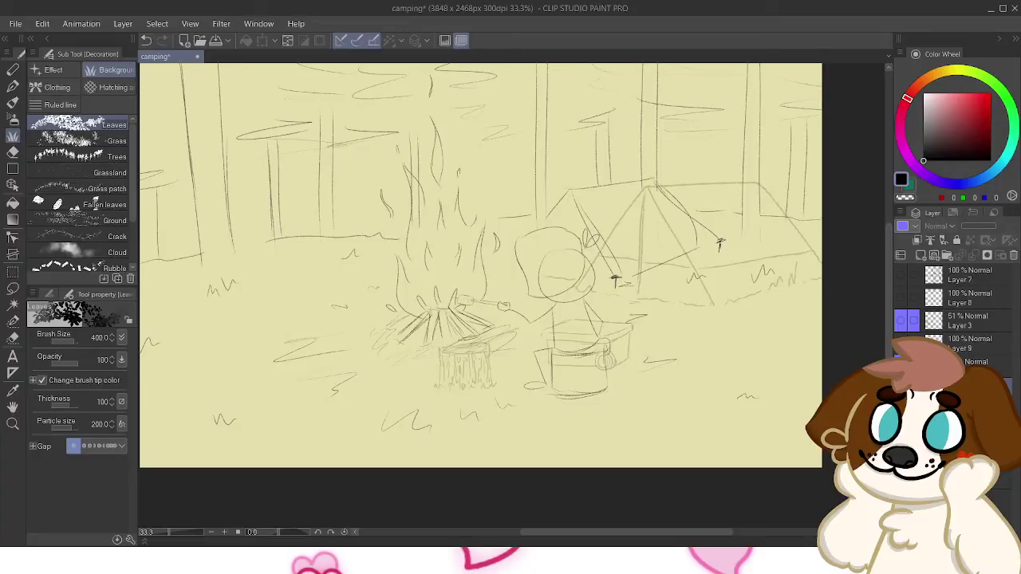
pyautogui.hotkey('ctrl', 'z')
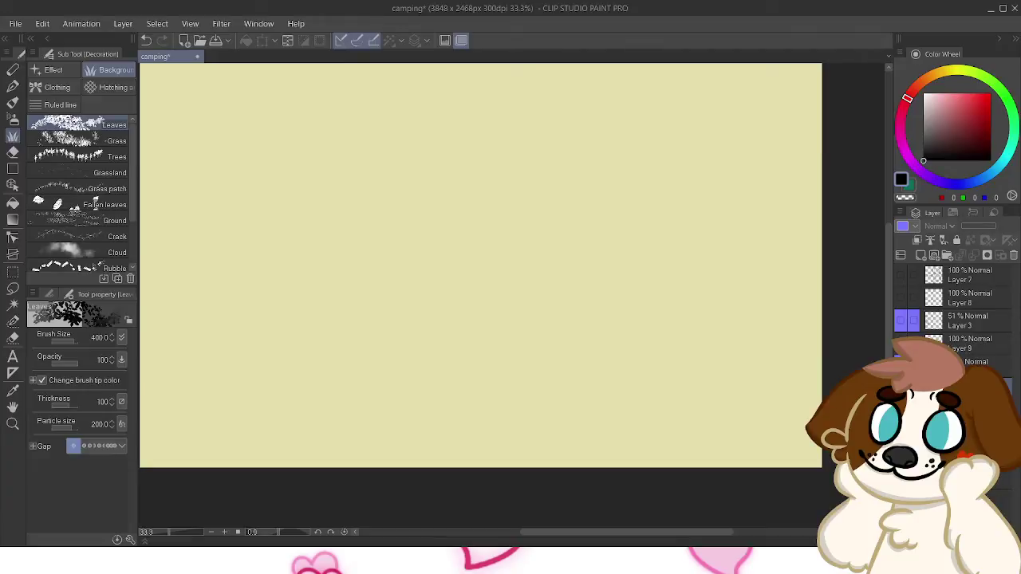
pyautogui.hotkey('ctrl', 'z')
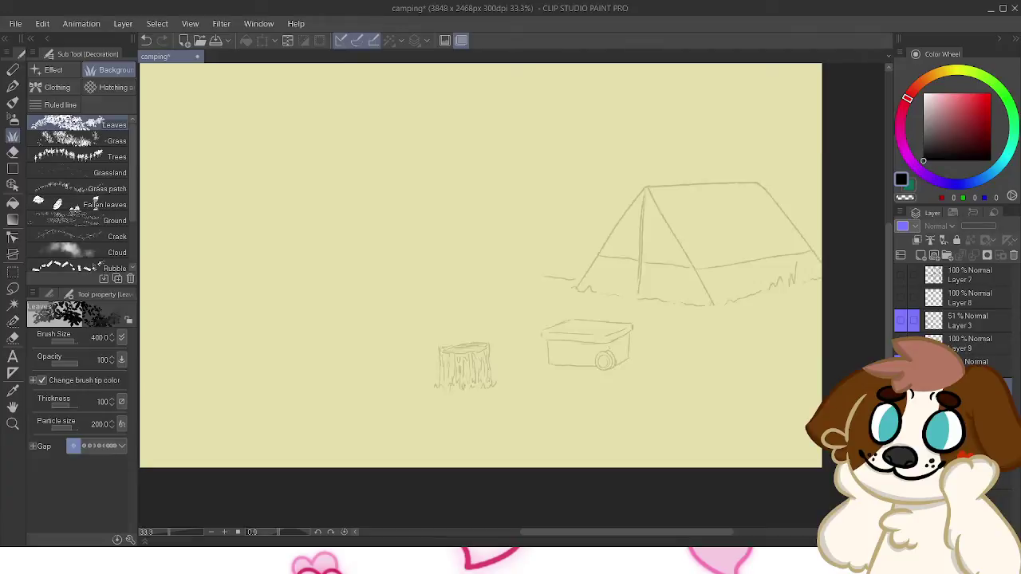
# Hide the earlier tent, stump and cooler sketch and show the refined campfire, log, cooler, tent and lantern drawing
pyautogui.click(901, 320)
pyautogui.hotkey('ctrl', 'z')
pyautogui.hotkey('ctrl', 'z')
pyautogui.hotkey('ctrl', 'z')
pyautogui.hotkey('ctrl', 'z')
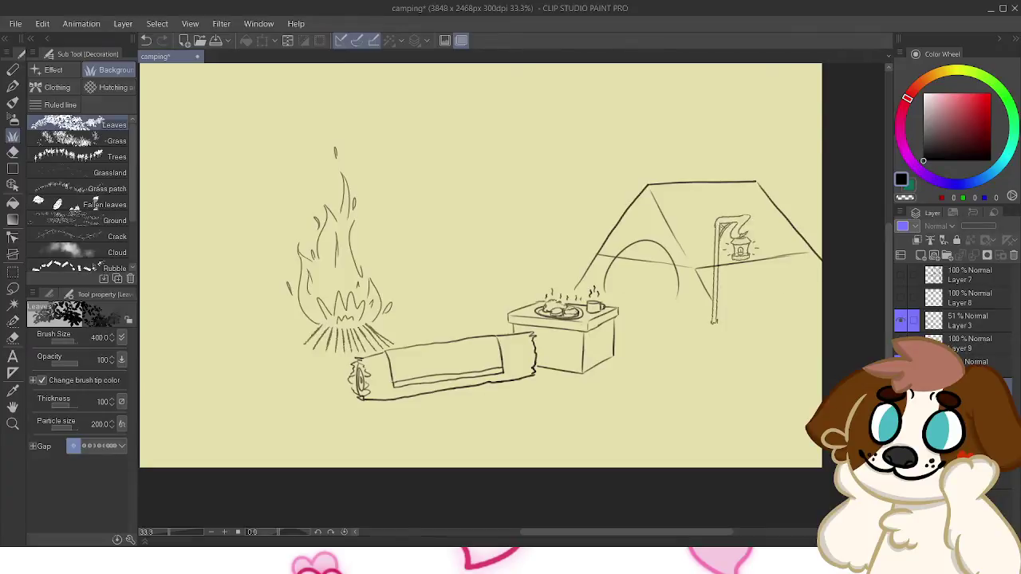
# Compare the refined drawing with the rough campfire sketch, and show only the faint trees and bushes sketch behind it
pyautogui.click(901, 297)
pyautogui.click(900, 297)
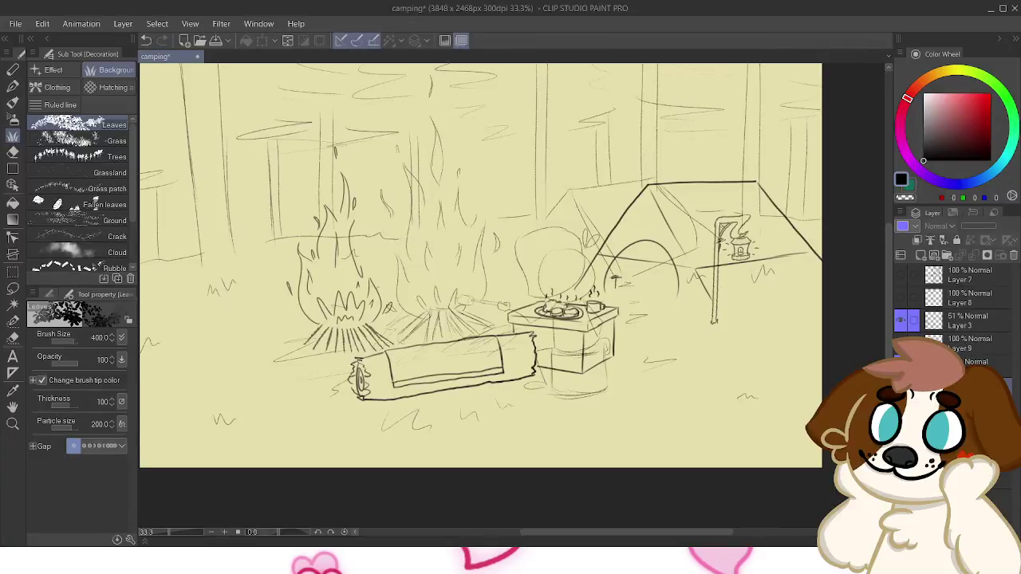
pyautogui.hotkey('ctrl', 'z')
pyautogui.hotkey('ctrl', 'z')
pyautogui.hotkey('ctrl', 'z')
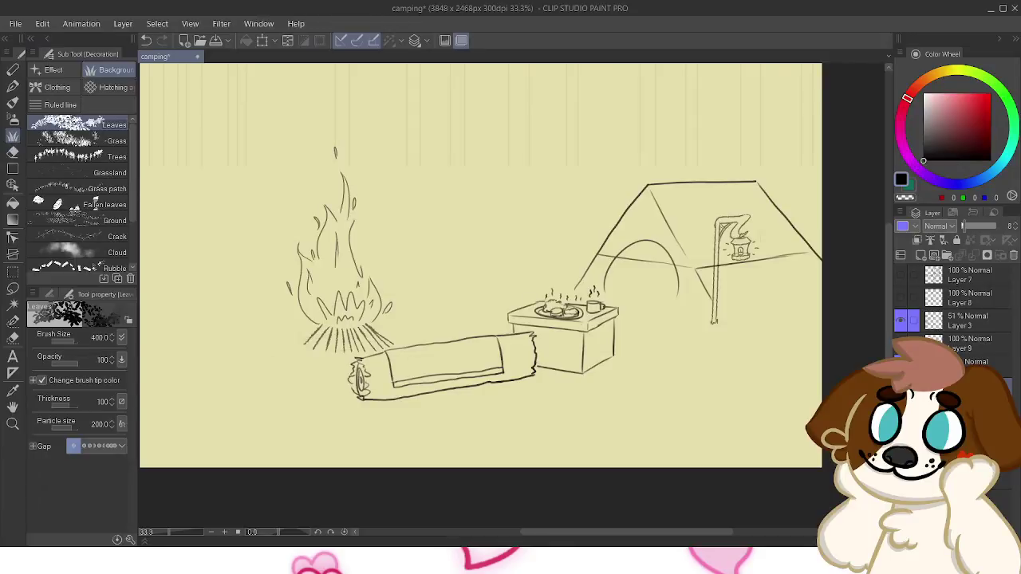
pyautogui.moveTo(510, 304)
pyautogui.mouseDown()
pyautogui.moveTo(501, 308)
pyautogui.moveTo(525, 279)
pyautogui.moveTo(517, 285)
pyautogui.mouseUp()
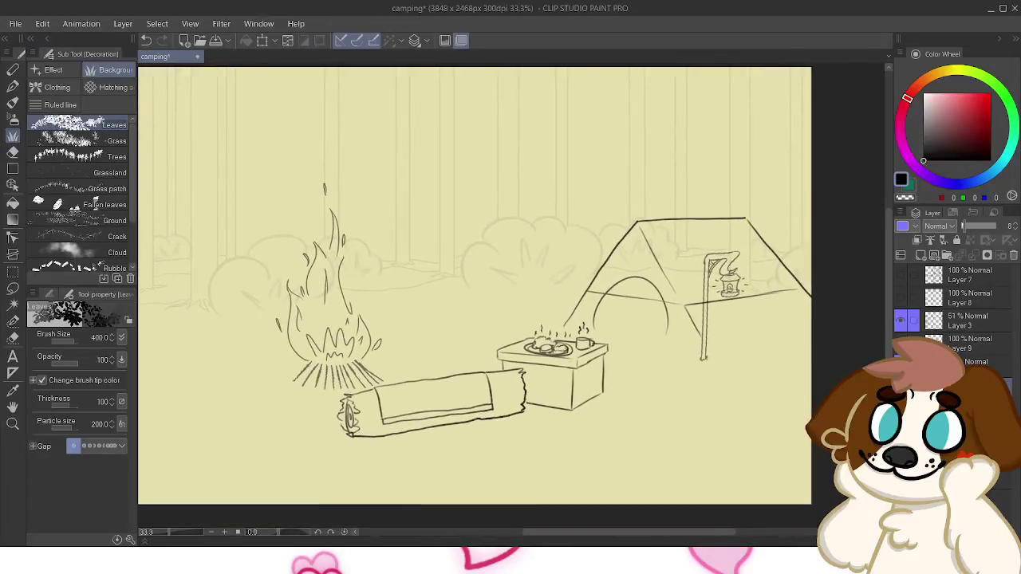
# Check which sketch layers hold the campfire with the lantern, the tent with the log, and the seated figure
pyautogui.click(901, 343)
pyautogui.click(900, 342)
pyautogui.click(900, 320)
pyautogui.hotkey('ctrl', 'y')
pyautogui.hotkey('ctrl', 'z')
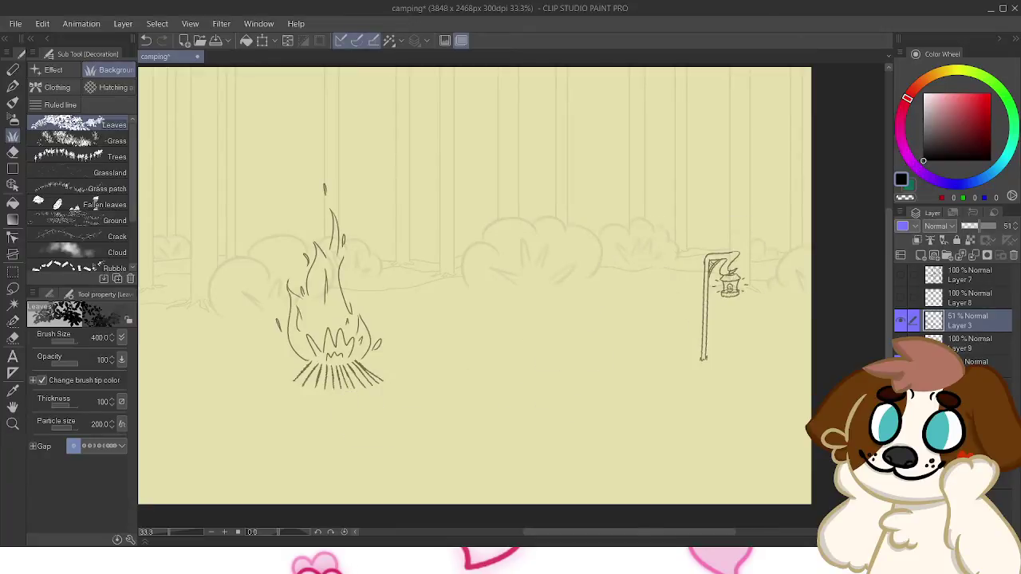
pyautogui.hotkey('ctrl', 'y')
pyautogui.click(900, 275)
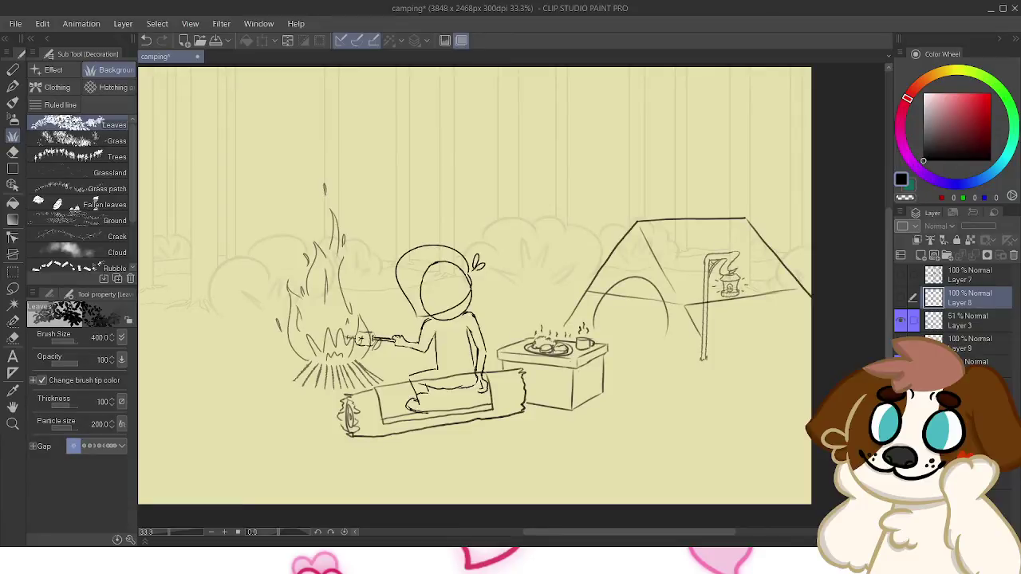
pyautogui.click(969, 274)
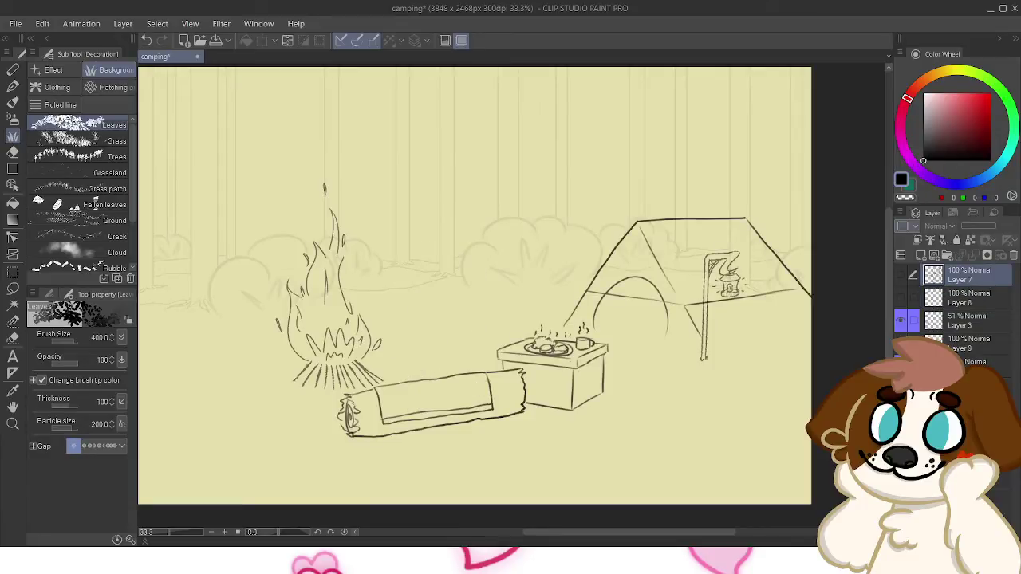
# Make the empty Layer 8 above Layer 3 visible
pyautogui.click(900, 297)
pyautogui.click(901, 298)
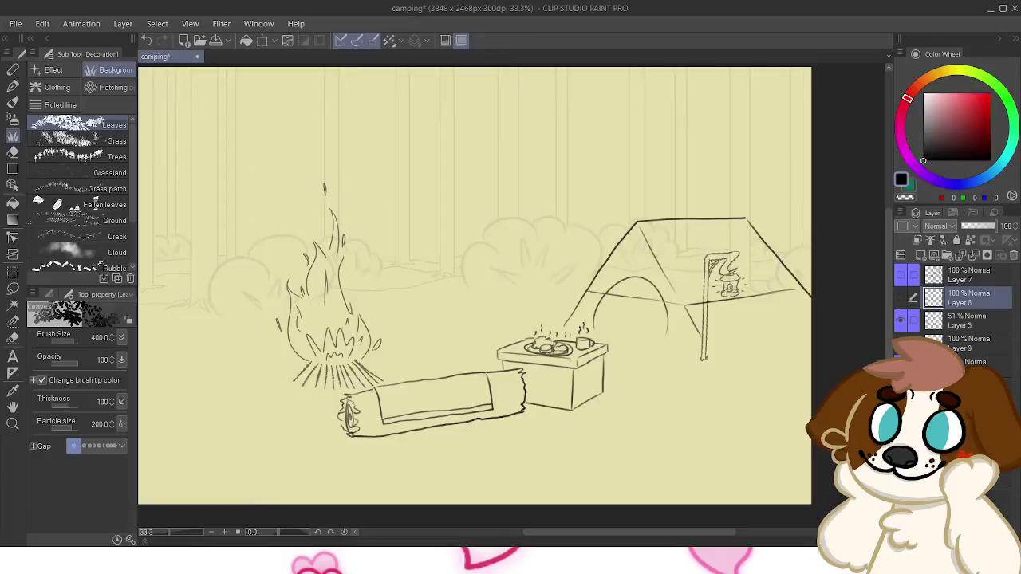
pyautogui.click(901, 298)
# Lasso the campfire on Layer 3 and move it right and slightly up so it sits behind the log
pyautogui.click(969, 320)
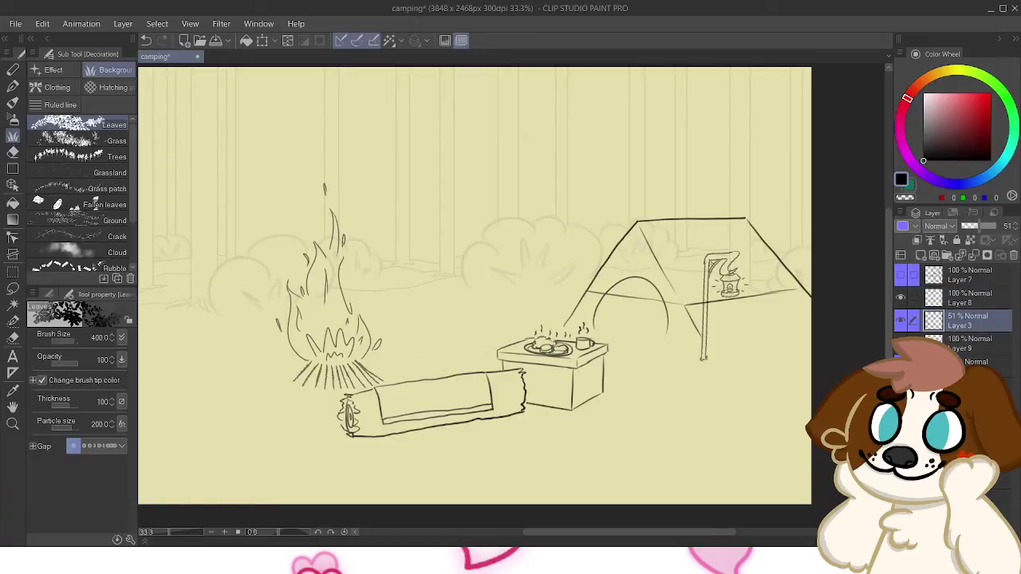
pyautogui.click(13, 289)
pyautogui.moveTo(290, 399)
pyautogui.mouseDown()
pyautogui.moveTo(436, 383)
pyautogui.moveTo(288, 165)
pyautogui.moveTo(289, 407)
pyautogui.mouseUp()
pyautogui.click(405, 433)
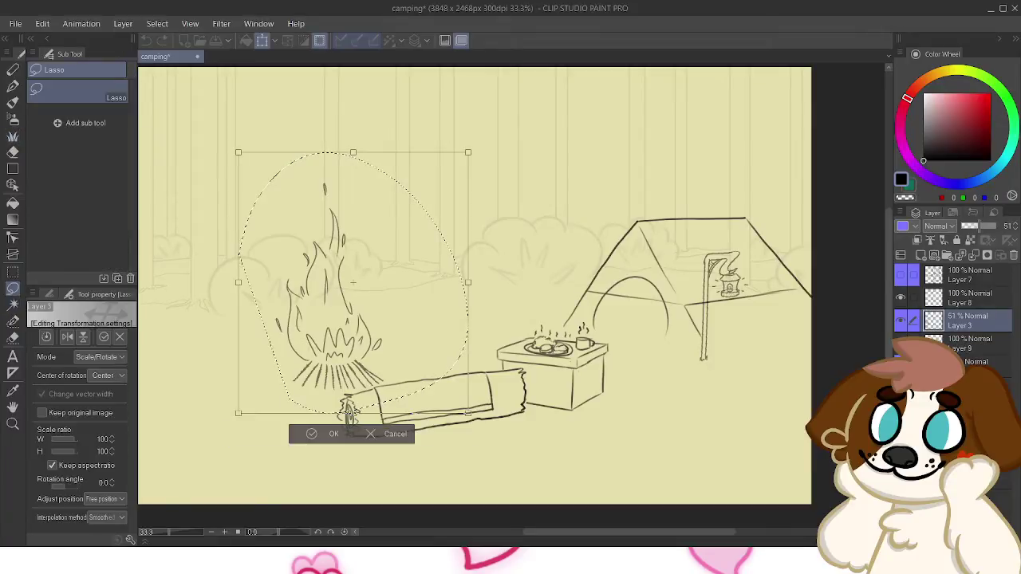
pyautogui.moveTo(375, 335); pyautogui.dragTo(432, 321)
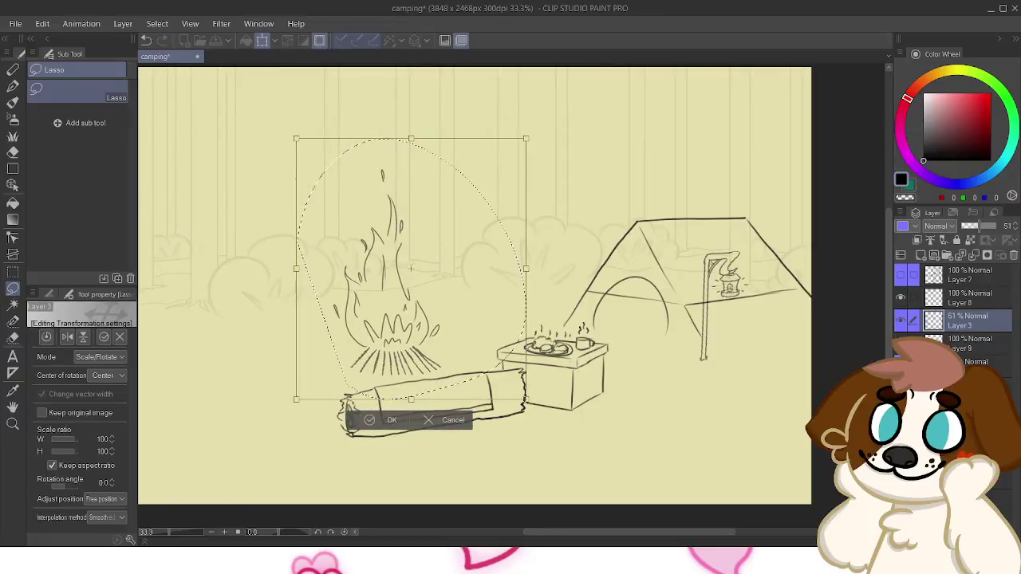
pyautogui.press('Return')
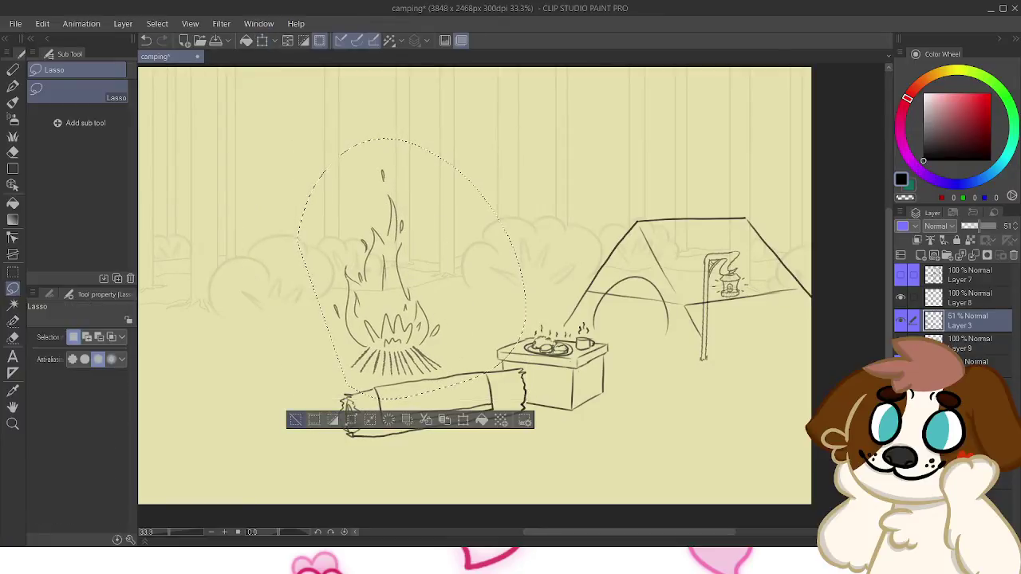
pyautogui.click(296, 420)
# Select Layer 8 and choose the G-pen 2 for drawing
pyautogui.moveTo(479, 319)
pyautogui.mouseDown()
pyautogui.moveTo(370, 342)
pyautogui.moveTo(438, 404)
pyautogui.moveTo(501, 267)
pyautogui.moveTo(410, 345)
pyautogui.moveTo(459, 325)
pyautogui.mouseUp()
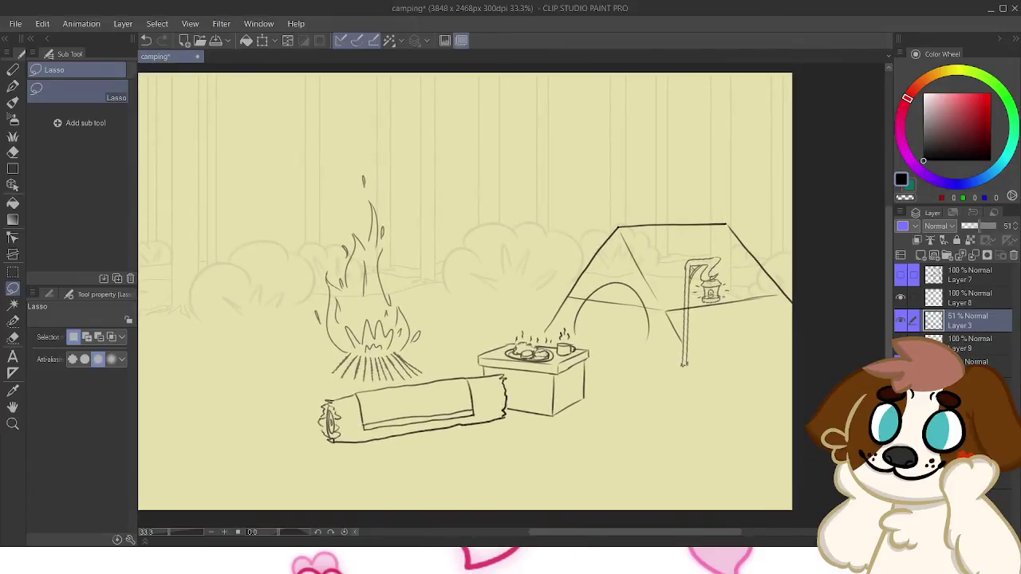
pyautogui.moveTo(460, 325)
pyautogui.mouseDown()
pyautogui.moveTo(492, 291)
pyautogui.moveTo(462, 316)
pyautogui.mouseUp()
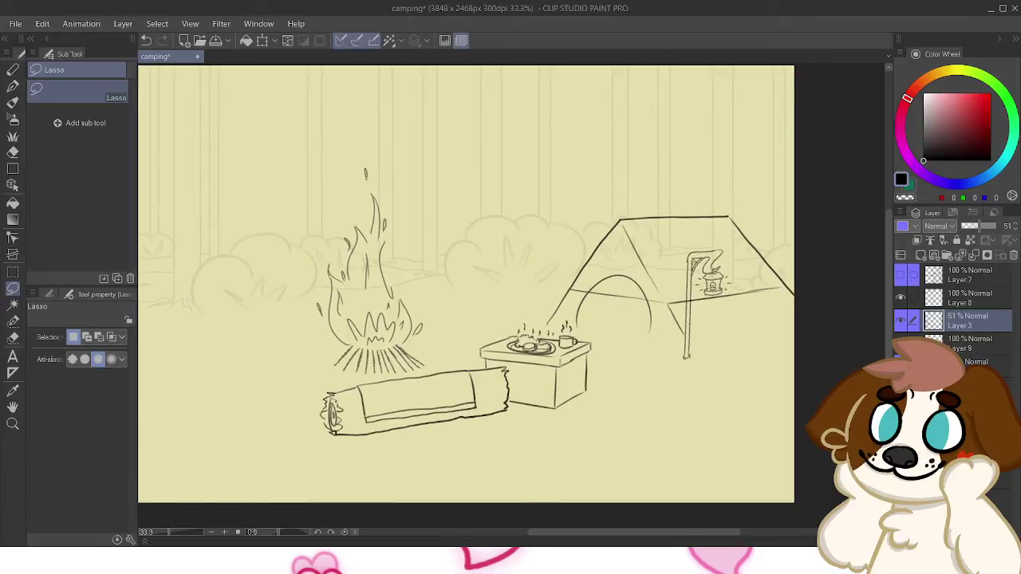
pyautogui.moveTo(466, 284); pyautogui.dragTo(449, 264)
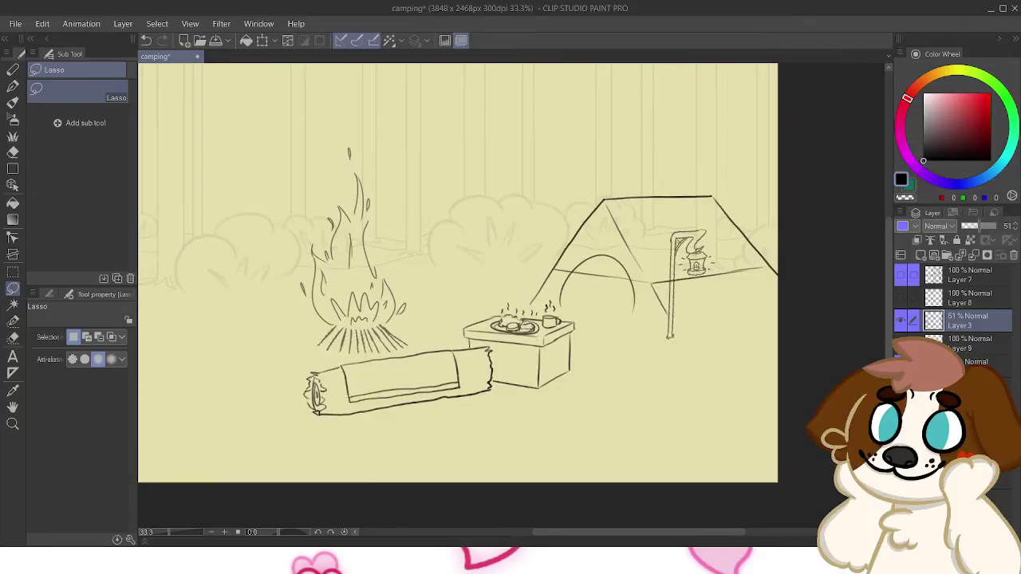
pyautogui.click(968, 298)
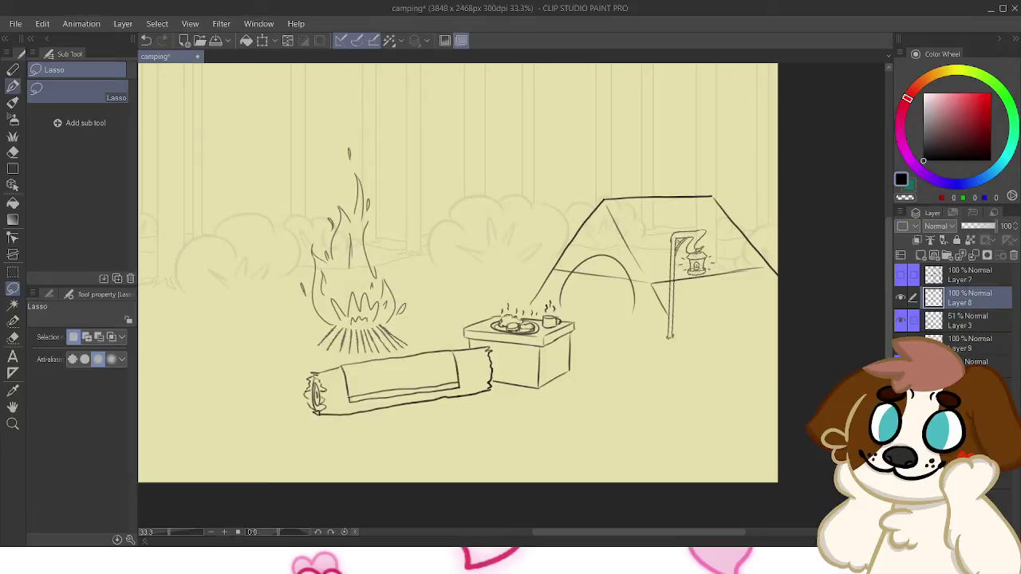
pyautogui.press('p')
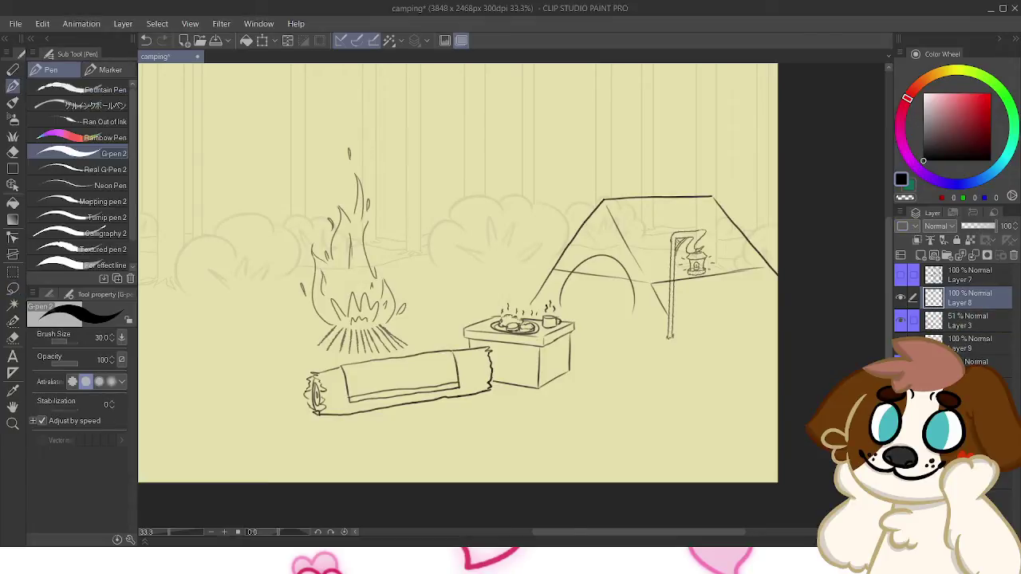
# Check the older tent and cooler sketch, and set the opacity of Layer 3 with the campfire and lantern to 20%
pyautogui.click(968, 320)
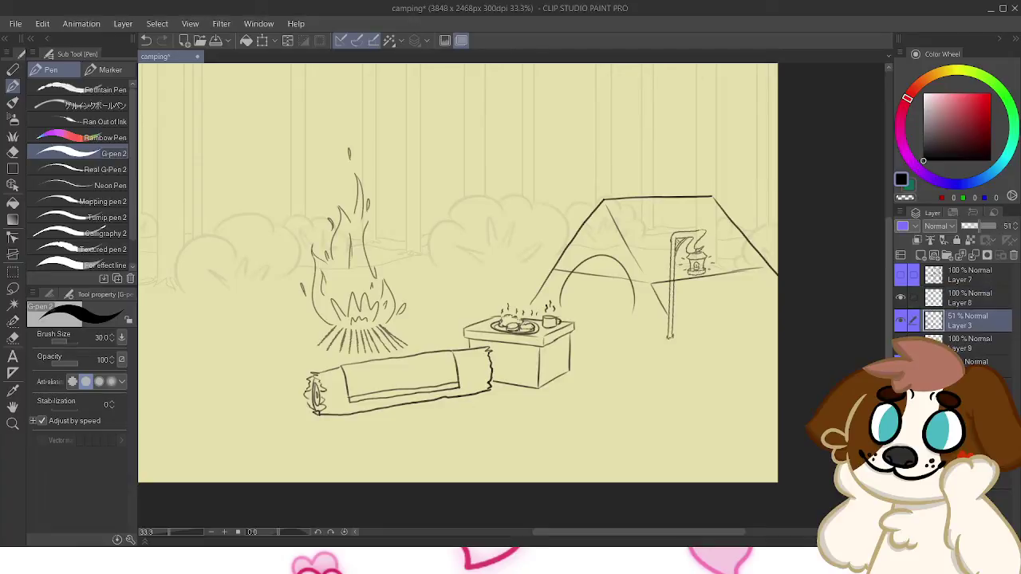
pyautogui.click(985, 362)
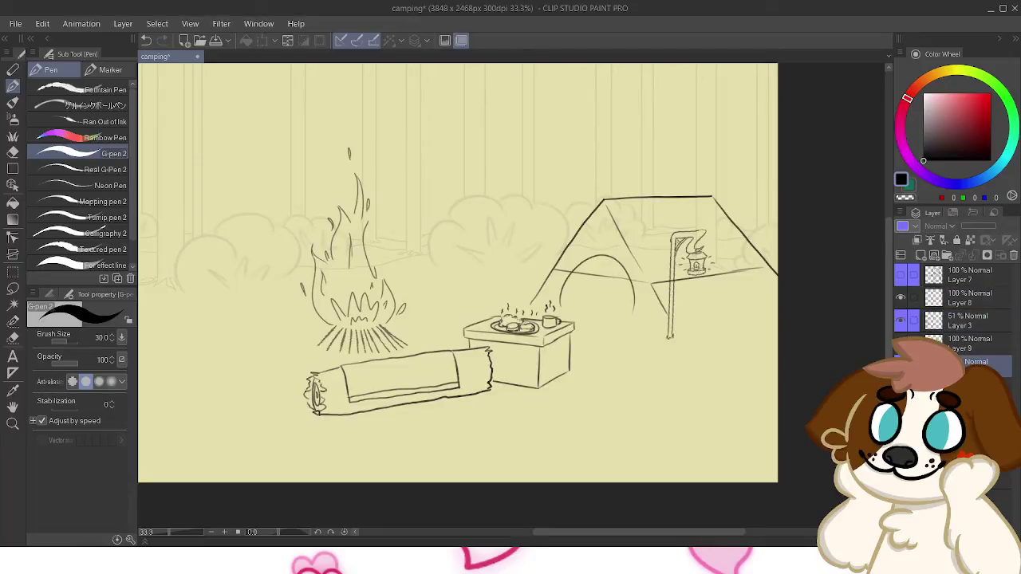
pyautogui.click(901, 362)
pyautogui.moveTo(968, 226); pyautogui.dragTo(969, 226)
pyautogui.click(969, 320)
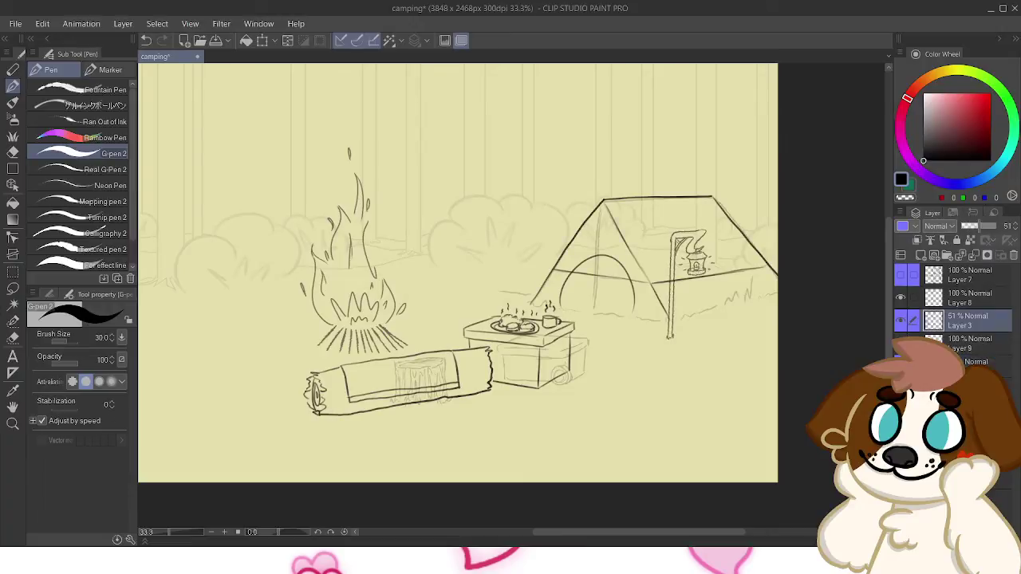
pyautogui.moveTo(979, 226); pyautogui.dragTo(965, 226)
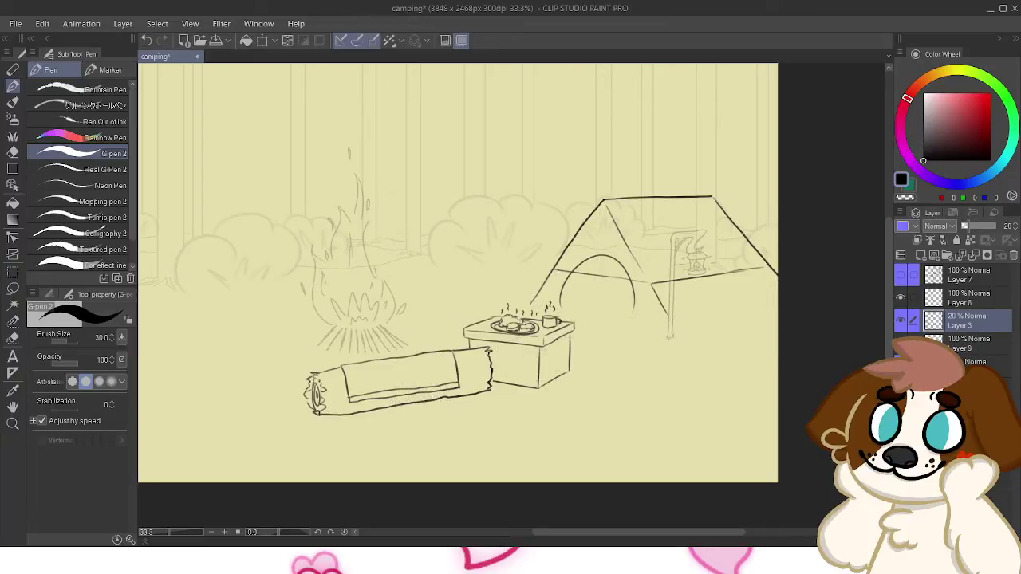
# Try a G-pen 2 stroke over the campfire's logs on Layer 8
pyautogui.click(969, 298)
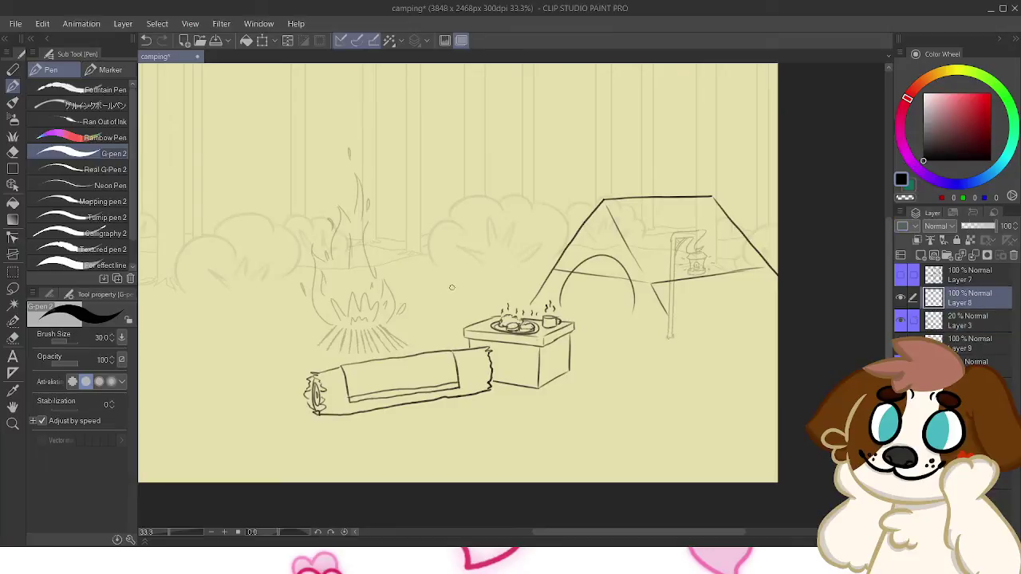
pyautogui.moveTo(342, 322); pyautogui.dragTo(319, 350)
pyautogui.hotkey('ctrl', 'z')
# Try painting over the campfire's logs on Layer 8 with the Round mixing brush
pyautogui.click(13, 119)
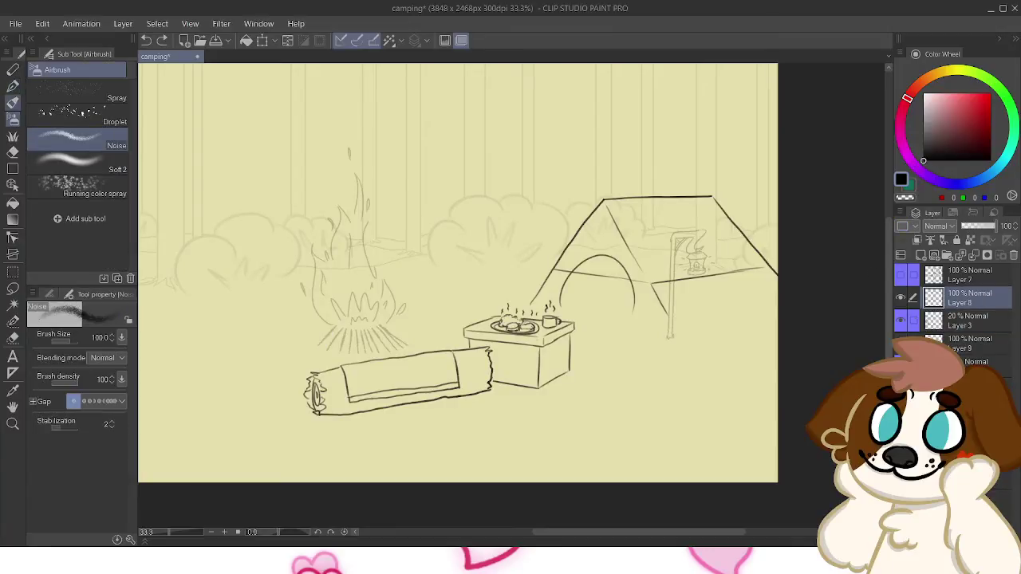
pyautogui.click(13, 103)
pyautogui.moveTo(312, 347); pyautogui.dragTo(338, 327)
pyautogui.hotkey('ctrl', 'z')
pyautogui.hotkey('ctrl', 'y')
pyautogui.hotkey('ctrl', 'z')
pyautogui.hotkey('ctrl', 'y')
pyautogui.hotkey('ctrl', 'z')
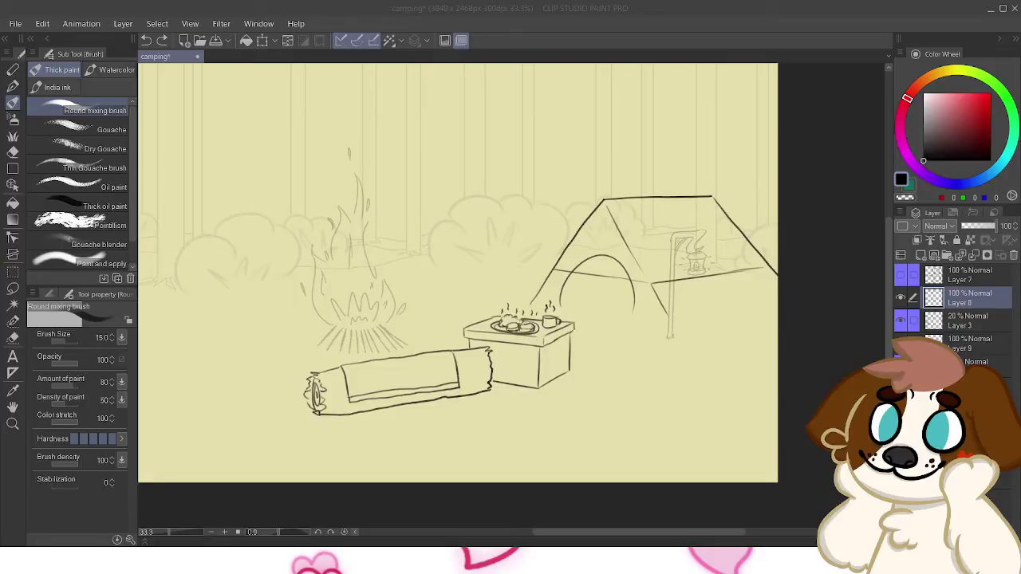
pyautogui.moveTo(341, 350); pyautogui.dragTo(389, 305)
pyautogui.hotkey('ctrl', 'z')
# Paste the campfire reference photo as a new layer above Layer 8
pyautogui.click(631, 174)
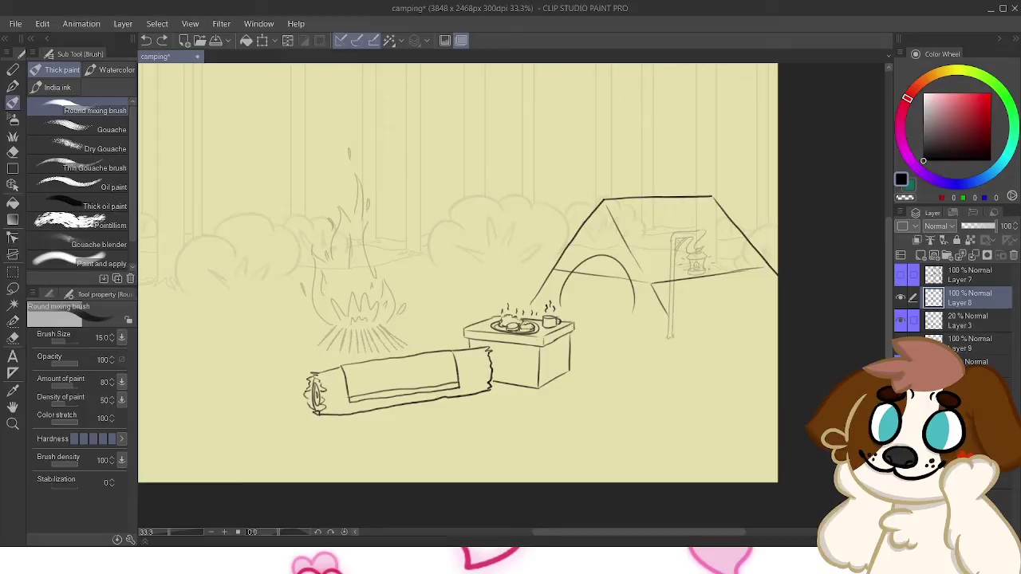
pyautogui.hotkey('ctrl', 'v')
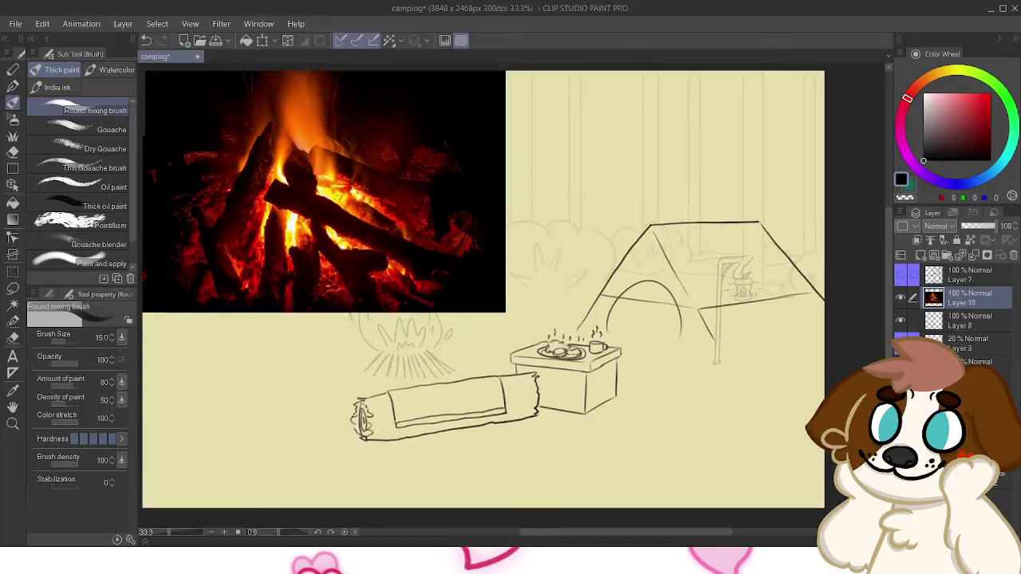
pyautogui.scroll(1, 459, 311)
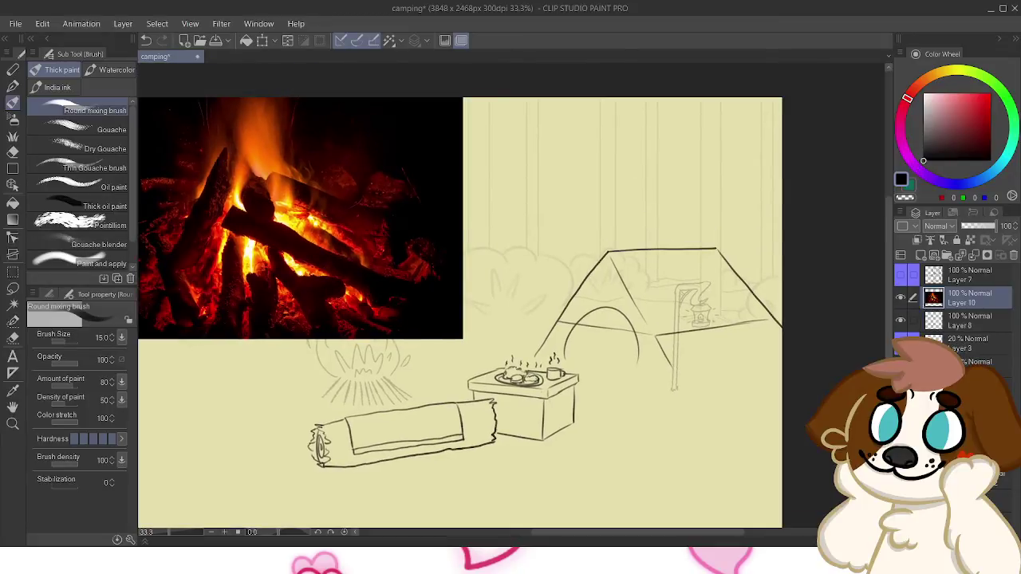
pyautogui.moveTo(460, 312); pyautogui.dragTo(532, 297)
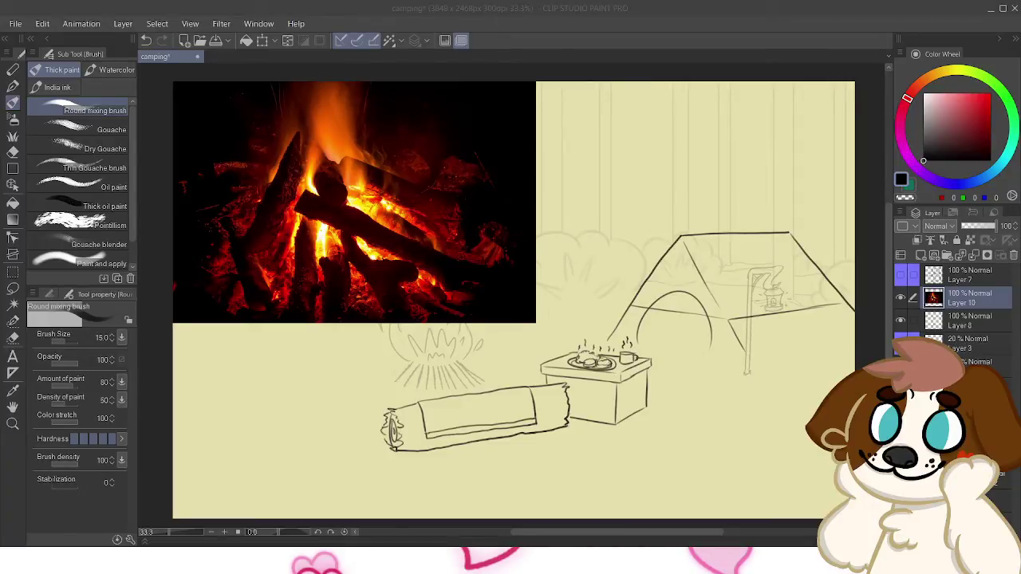
pyautogui.press('Return')
# Scale the campfire photo down to 53% and place it to the right of the sketched campfire, over the tent's edge
pyautogui.click(13, 185)
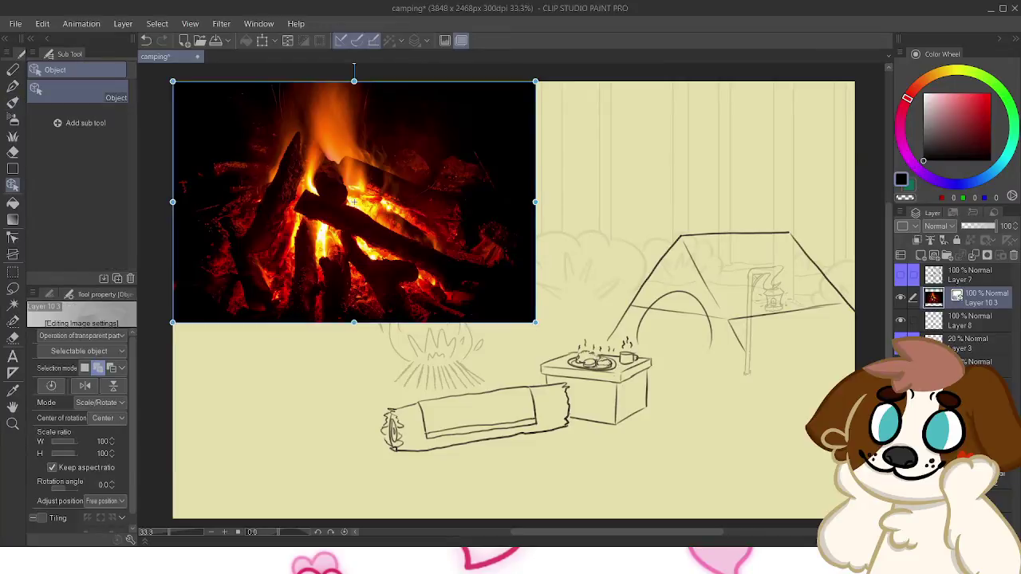
pyautogui.moveTo(354, 202); pyautogui.dragTo(464, 251)
pyautogui.moveTo(283, 131); pyautogui.dragTo(454, 244)
pyautogui.moveTo(550, 308); pyautogui.dragTo(610, 254)
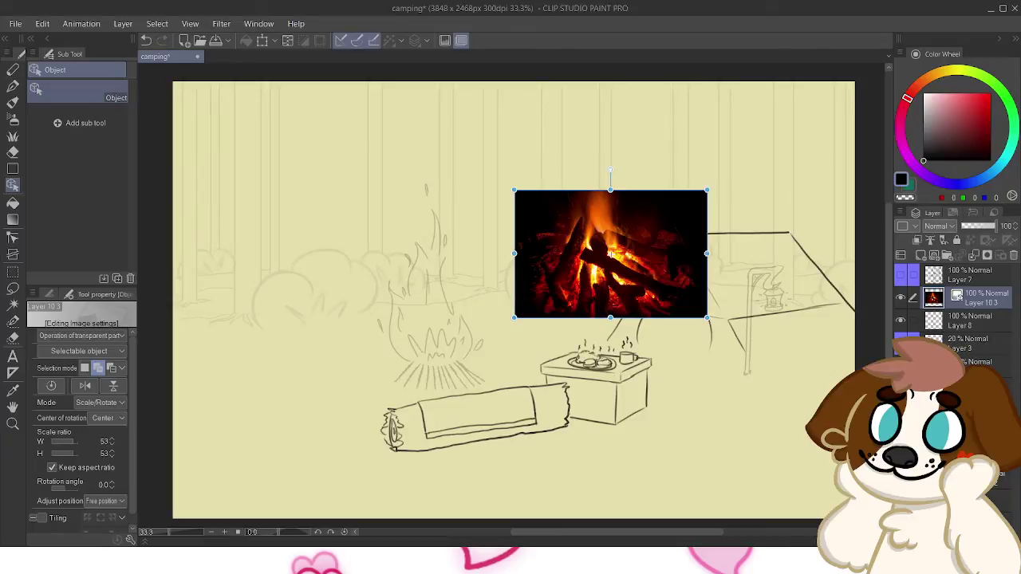
# Select Layer 8 beneath the campfire photo and keep it visible
pyautogui.click(971, 320)
pyautogui.click(901, 320)
pyautogui.click(901, 320)
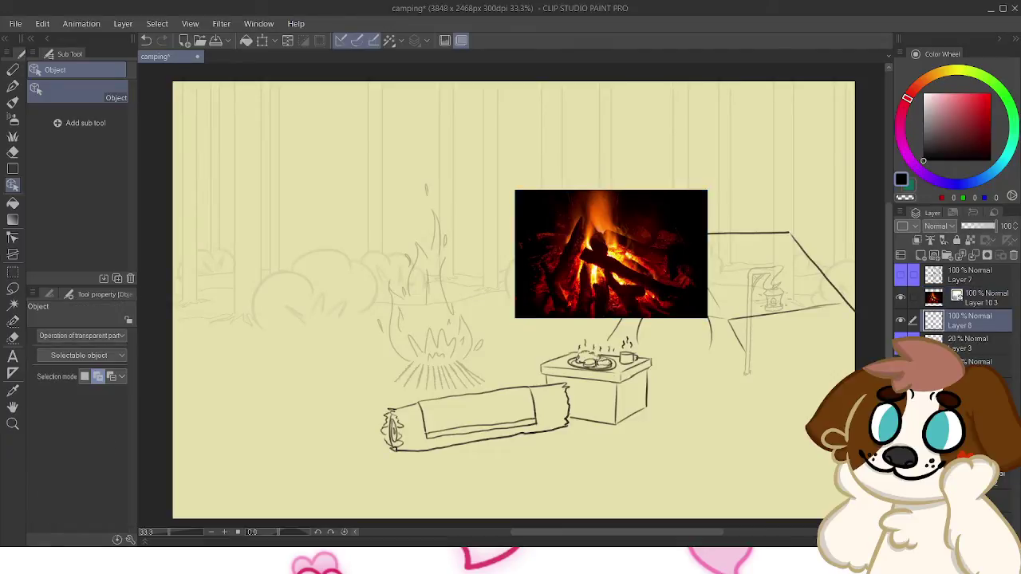
# Scribble a rough pile of crossed black logs at the campfire's base on Layer 8 with the Round mixing brush
pyautogui.press('p')
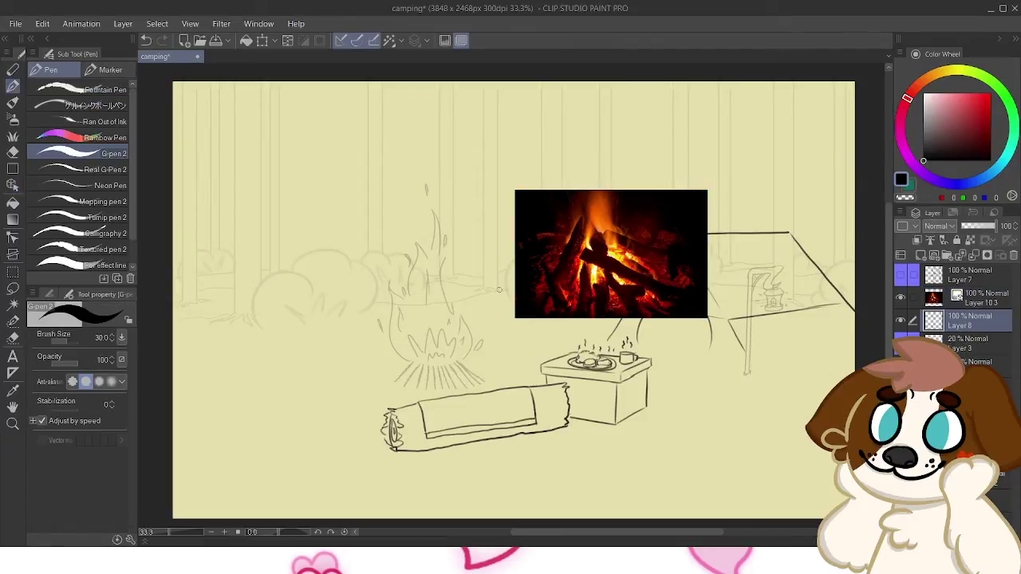
pyautogui.press('b')
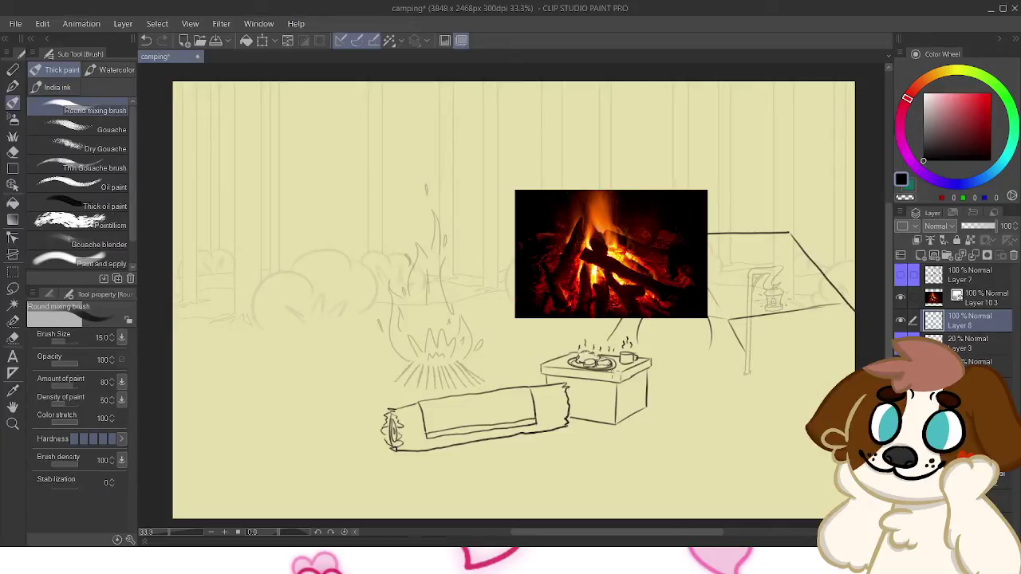
pyautogui.moveTo(394, 371); pyautogui.dragTo(418, 390)
pyautogui.hotkey('ctrl', 'z')
pyautogui.hotkey('ctrl', 'z')
pyautogui.hotkey('ctrl', 'z')
pyautogui.moveTo(398, 370); pyautogui.dragTo(423, 390)
pyautogui.moveTo(477, 368)
pyautogui.mouseDown()
pyautogui.moveTo(458, 386)
pyautogui.moveTo(460, 369)
pyautogui.moveTo(467, 386)
pyautogui.moveTo(456, 361)
pyautogui.moveTo(467, 388)
pyautogui.moveTo(418, 391)
pyautogui.moveTo(431, 359)
pyautogui.moveTo(396, 382)
pyautogui.moveTo(410, 367)
pyautogui.moveTo(398, 381)
pyautogui.moveTo(477, 369)
pyautogui.moveTo(452, 384)
pyautogui.moveTo(424, 372)
pyautogui.moveTo(443, 386)
pyautogui.mouseUp()
pyautogui.hotkey('ctrl', 'z')
pyautogui.hotkey('ctrl', 'z')
pyautogui.hotkey('ctrl', 'z')
pyautogui.hotkey('ctrl', 'z')
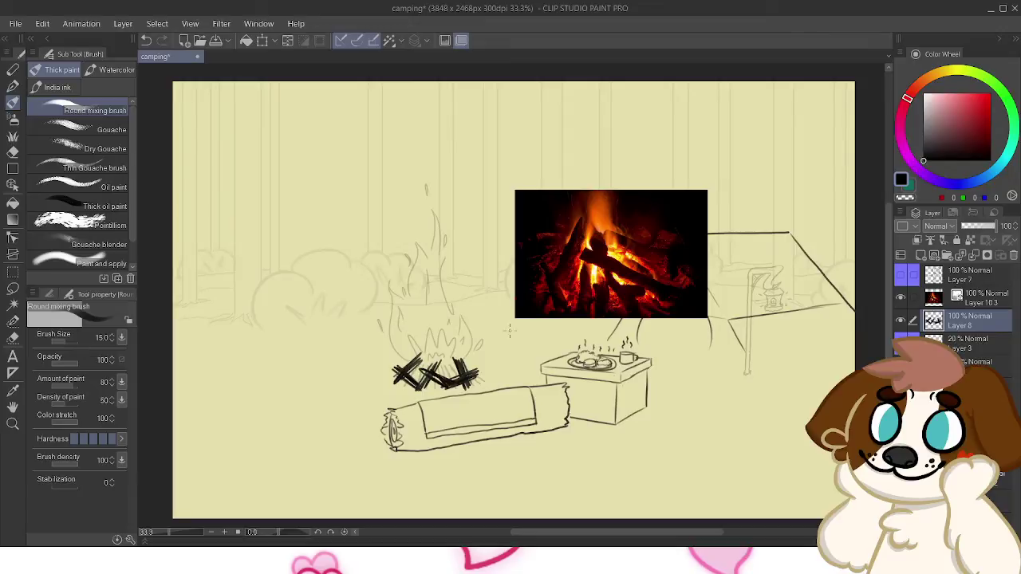
# Fill out the rough campfire pile on Layer 8 with additional upright and slanted logs
pyautogui.moveTo(467, 359)
pyautogui.mouseDown()
pyautogui.moveTo(488, 380)
pyautogui.moveTo(471, 353)
pyautogui.mouseUp()
pyautogui.moveTo(404, 358)
pyautogui.mouseDown()
pyautogui.moveTo(404, 383)
pyautogui.moveTo(413, 356)
pyautogui.mouseUp()
pyautogui.hotkey('ctrl', 'z')
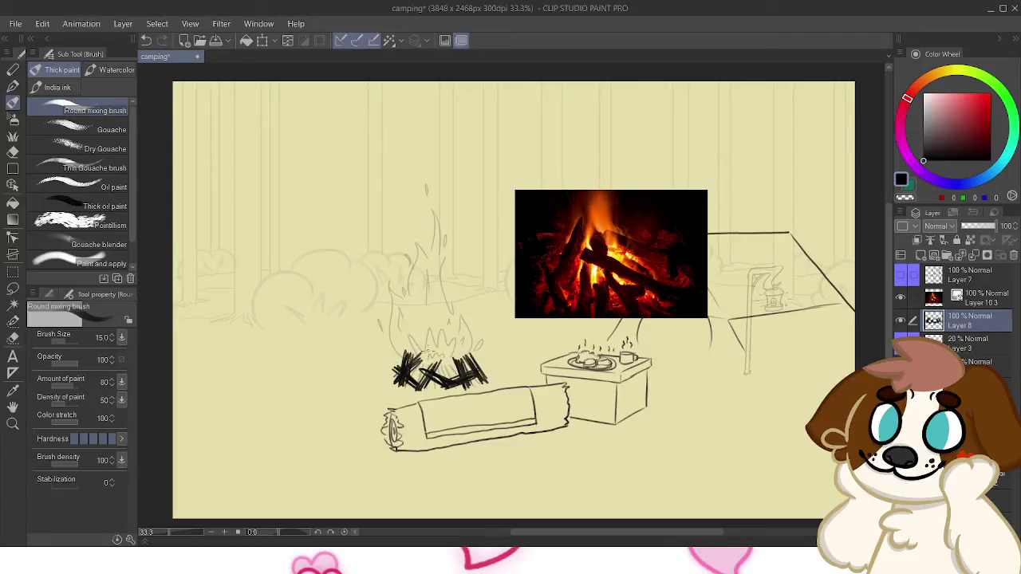
pyautogui.moveTo(443, 362)
pyautogui.mouseDown()
pyautogui.moveTo(444, 393)
pyautogui.moveTo(450, 362)
pyautogui.moveTo(407, 383)
pyautogui.moveTo(412, 391)
pyautogui.mouseUp()
pyautogui.hotkey('ctrl', 'z')
pyautogui.hotkey('ctrl', 'z')
pyautogui.hotkey('ctrl', 'z')
pyautogui.moveTo(431, 353); pyautogui.dragTo(415, 391)
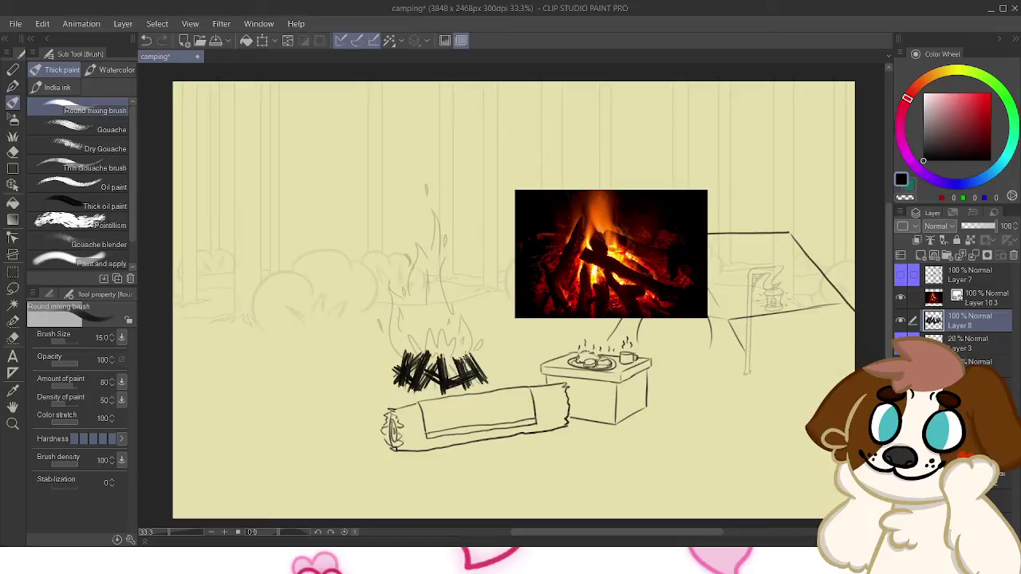
pyautogui.hotkey('ctrl', 'z')
pyautogui.moveTo(633, 250); pyautogui.dragTo(561, 243)
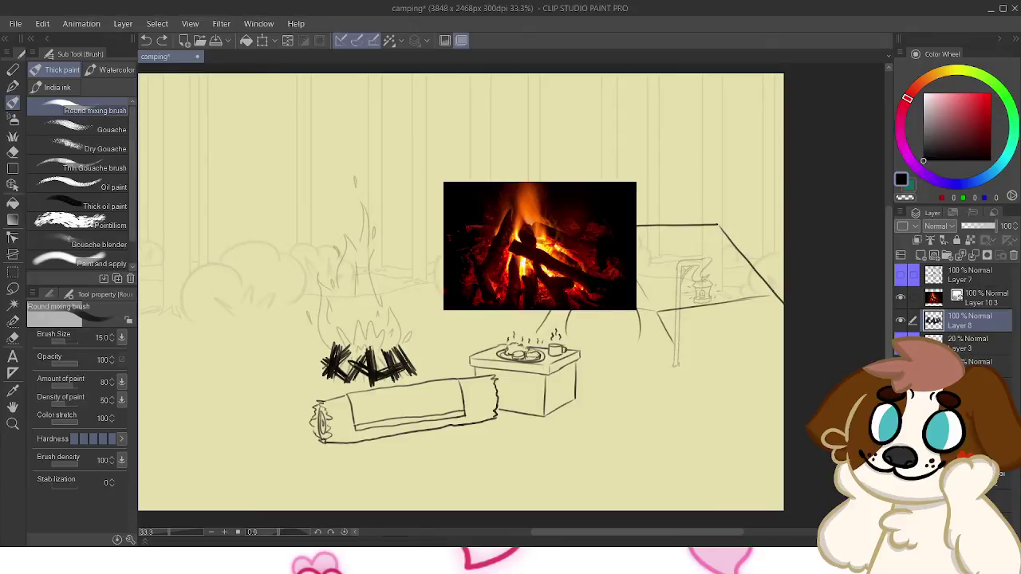
pyautogui.moveTo(510, 296)
pyautogui.mouseDown()
pyautogui.moveTo(547, 257)
pyautogui.moveTo(538, 237)
pyautogui.moveTo(497, 238)
pyautogui.moveTo(523, 251)
pyautogui.mouseUp()
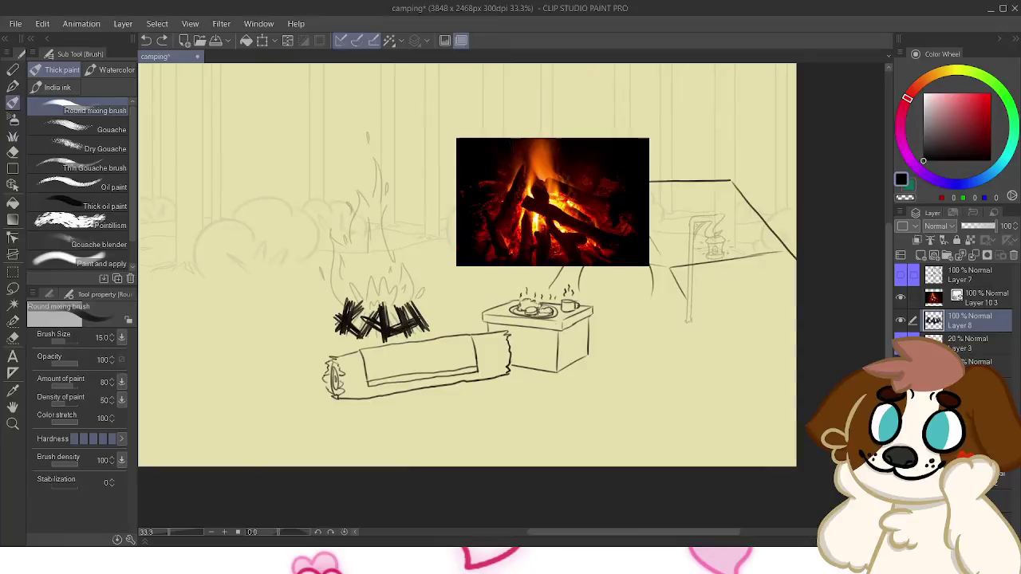
# Add a new layer above Layer 8 for the clean logs and lower Layer 8's opacity to 37%
pyautogui.click(921, 255)
pyautogui.click(969, 343)
pyautogui.moveTo(995, 226); pyautogui.dragTo(975, 226)
pyautogui.click(970, 320)
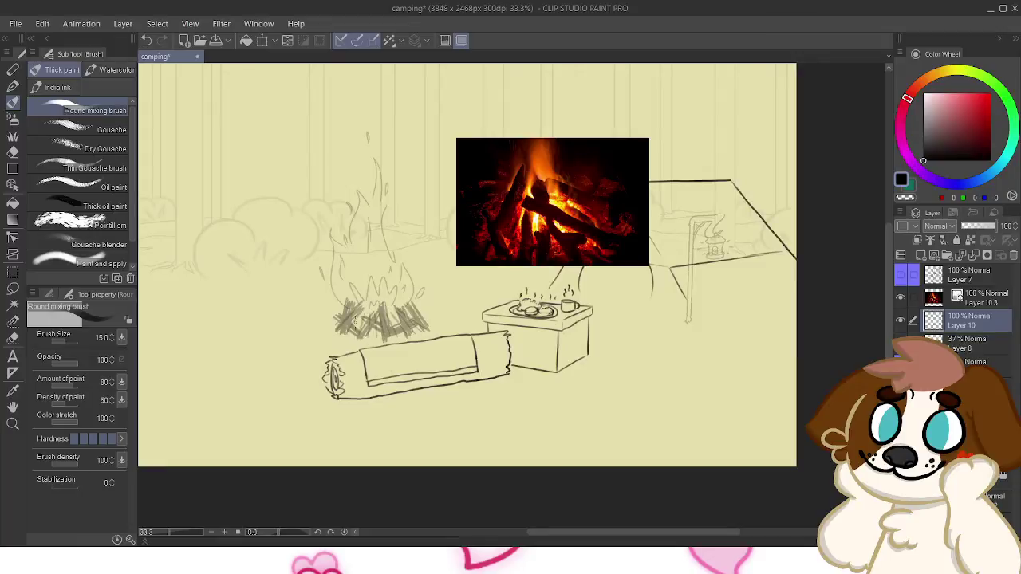
# Outline the leftmost upright log of the campfire as a narrow leaning rectangle on Layer 10
pyautogui.scroll(5, 355, 319)
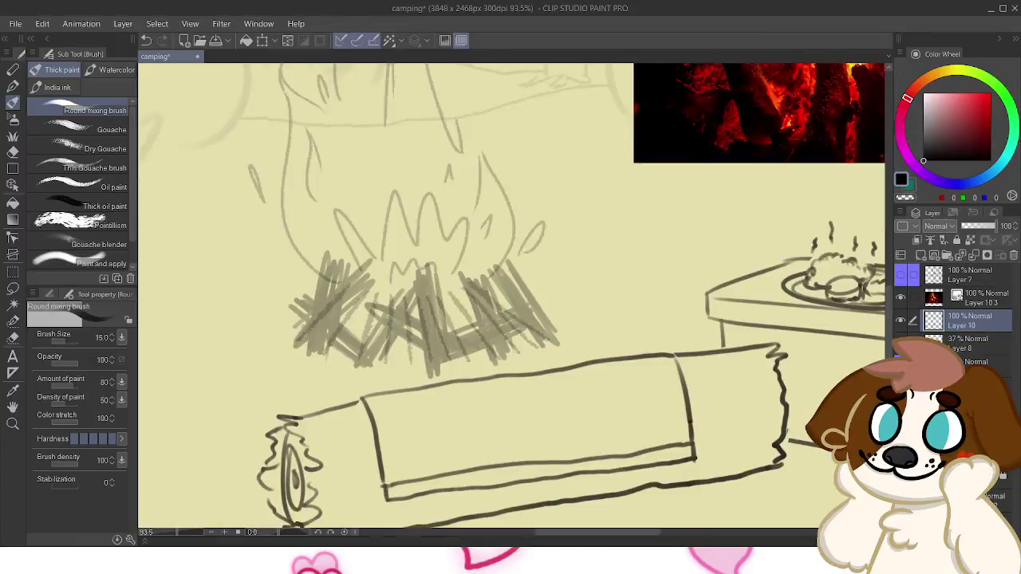
pyautogui.moveTo(297, 335)
pyautogui.mouseDown()
pyautogui.moveTo(327, 244)
pyautogui.moveTo(302, 295)
pyautogui.moveTo(322, 222)
pyautogui.mouseUp()
pyautogui.hotkey('ctrl', 'z')
pyautogui.hotkey('ctrl', 'z')
pyautogui.hotkey('ctrl', 'z')
pyautogui.moveTo(297, 343)
pyautogui.mouseDown()
pyautogui.moveTo(320, 228)
pyautogui.moveTo(322, 237)
pyautogui.mouseUp()
pyautogui.hotkey('ctrl', 'z')
pyautogui.moveTo(295, 348)
pyautogui.mouseDown()
pyautogui.moveTo(310, 236)
pyautogui.moveTo(294, 341)
pyautogui.moveTo(319, 237)
pyautogui.moveTo(339, 249)
pyautogui.mouseUp()
pyautogui.hotkey('ctrl', 'z')
pyautogui.hotkey('ctrl', 'z')
pyautogui.hotkey('ctrl', 'z')
pyautogui.moveTo(296, 339)
pyautogui.mouseDown()
pyautogui.moveTo(315, 237)
pyautogui.moveTo(340, 248)
pyautogui.moveTo(319, 324)
pyautogui.mouseUp()
pyautogui.hotkey('ctrl', 'z')
pyautogui.hotkey('ctrl', 'z')
pyautogui.hotkey('ctrl', 'z')
pyautogui.moveTo(338, 249); pyautogui.dragTo(317, 353)
pyautogui.hotkey('ctrl', 'z')
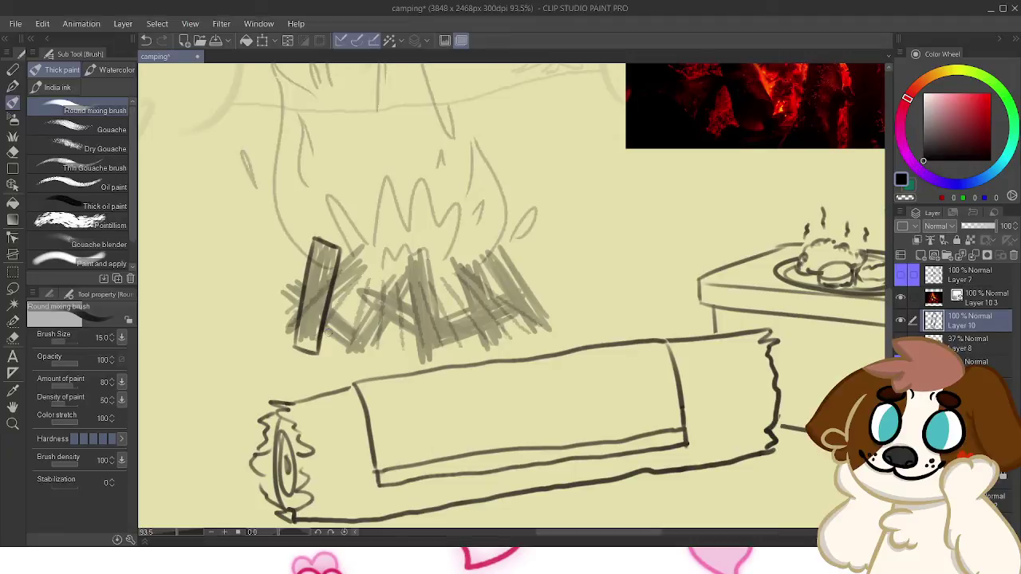
# Outline the upright log in the middle of the campfire pile on Layer 10
pyautogui.moveTo(403, 256); pyautogui.dragTo(420, 359)
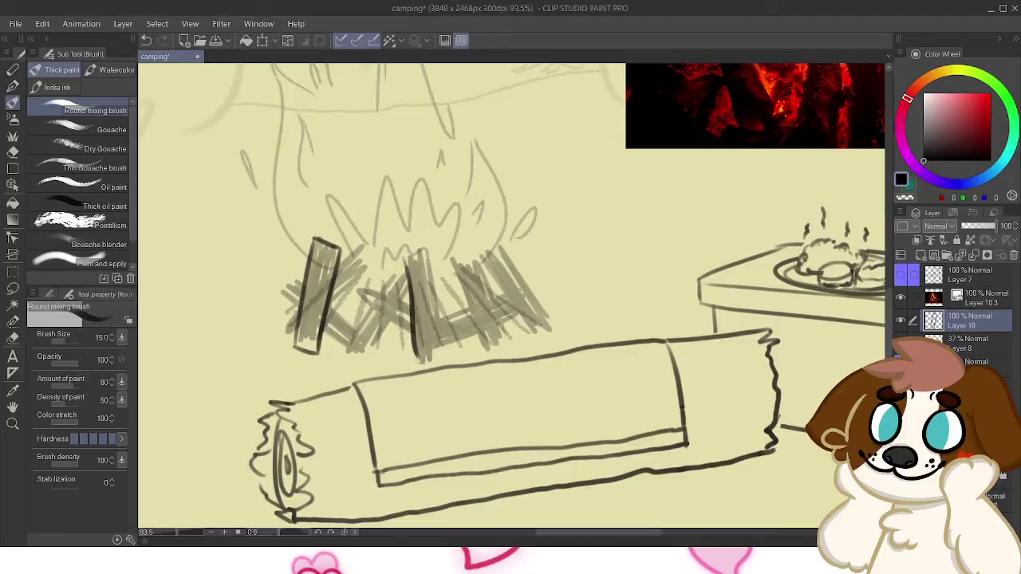
pyautogui.hotkey('ctrl', 'z')
pyautogui.moveTo(405, 270); pyautogui.dragTo(421, 363)
pyautogui.hotkey('ctrl', 'z')
pyautogui.moveTo(404, 257)
pyautogui.mouseDown()
pyautogui.moveTo(428, 251)
pyautogui.moveTo(403, 261)
pyautogui.moveTo(422, 363)
pyautogui.moveTo(430, 249)
pyautogui.moveTo(441, 359)
pyautogui.mouseUp()
pyautogui.hotkey('ctrl', 'z')
pyautogui.moveTo(431, 254); pyautogui.dragTo(447, 356)
pyautogui.hotkey('ctrl', 'z')
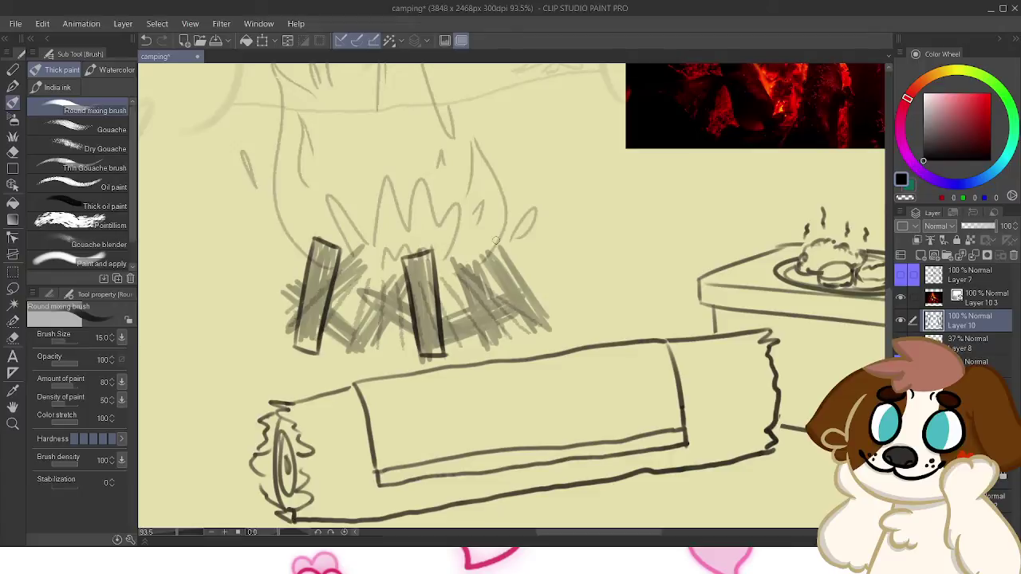
# Outline the two adjacent slanted logs on the right side of the campfire pile
pyautogui.moveTo(484, 257); pyautogui.dragTo(525, 333)
pyautogui.moveTo(479, 256)
pyautogui.mouseDown()
pyautogui.moveTo(512, 235)
pyautogui.moveTo(493, 253)
pyautogui.moveTo(509, 247)
pyautogui.moveTo(544, 310)
pyautogui.mouseUp()
pyautogui.hotkey('ctrl', 'z')
pyautogui.moveTo(503, 246); pyautogui.dragTo(556, 330)
pyautogui.hotkey('ctrl', 'z')
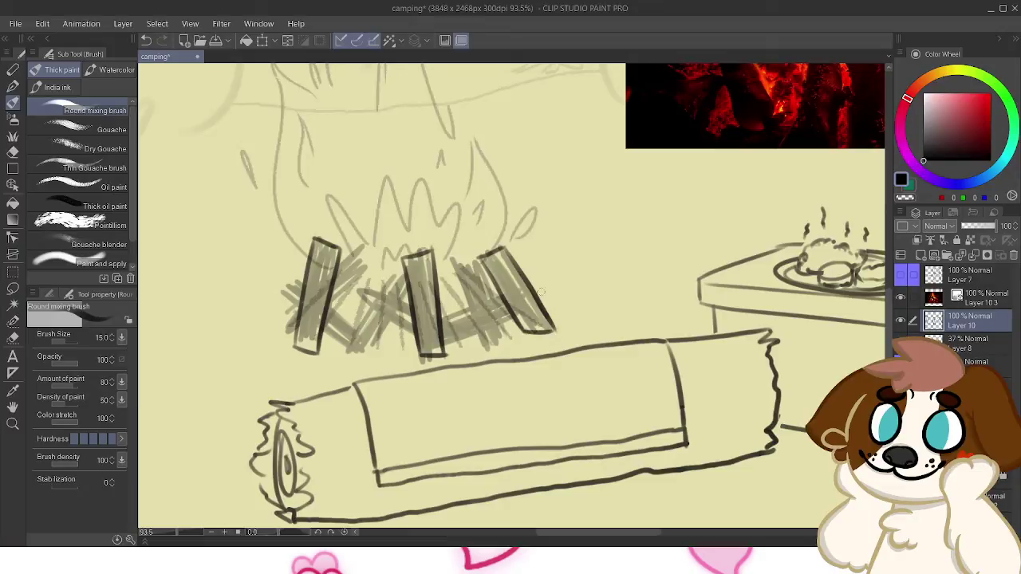
pyautogui.moveTo(451, 257)
pyautogui.mouseDown()
pyautogui.moveTo(464, 309)
pyautogui.moveTo(455, 263)
pyautogui.moveTo(480, 256)
pyautogui.mouseUp()
pyautogui.moveTo(471, 338); pyautogui.dragTo(502, 343)
pyautogui.moveTo(478, 262); pyautogui.dragTo(507, 345)
# Outline the slanted log beside the middle one and the crosspiece connecting it to the leftmost log
pyautogui.moveTo(352, 354); pyautogui.dragTo(380, 248)
pyautogui.hotkey('ctrl', 'z')
pyautogui.moveTo(356, 337); pyautogui.dragTo(369, 260)
pyautogui.hotkey('ctrl', 'z')
pyautogui.moveTo(346, 351)
pyautogui.mouseDown()
pyautogui.moveTo(400, 250)
pyautogui.moveTo(389, 276)
pyautogui.mouseUp()
pyautogui.hotkey('ctrl', 'z')
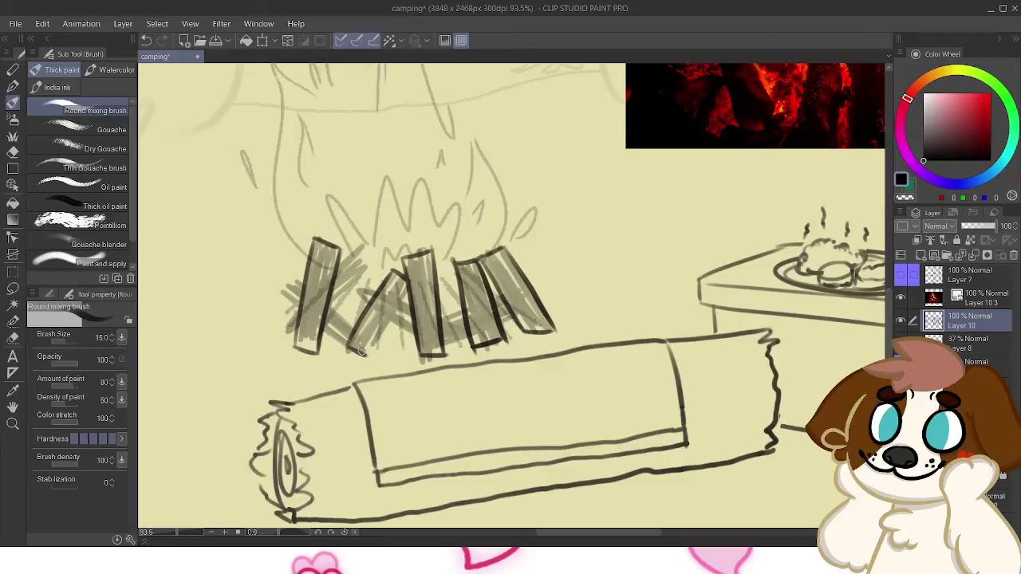
pyautogui.moveTo(367, 354); pyautogui.dragTo(402, 274)
pyautogui.moveTo(330, 311)
pyautogui.mouseDown()
pyautogui.moveTo(358, 330)
pyautogui.moveTo(339, 309)
pyautogui.moveTo(349, 321)
pyautogui.moveTo(332, 330)
pyautogui.moveTo(351, 356)
pyautogui.mouseUp()
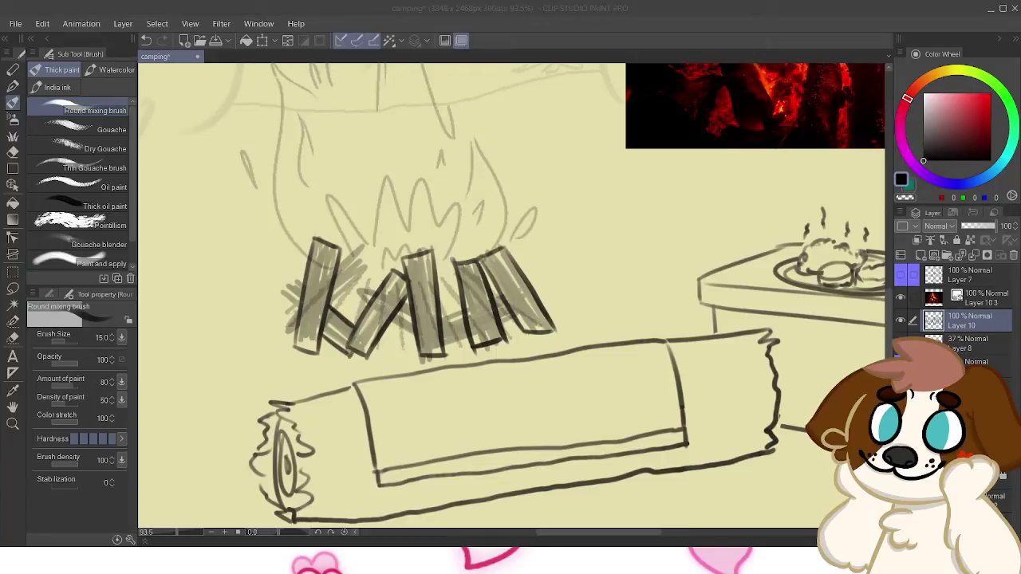
pyautogui.click(504, 198)
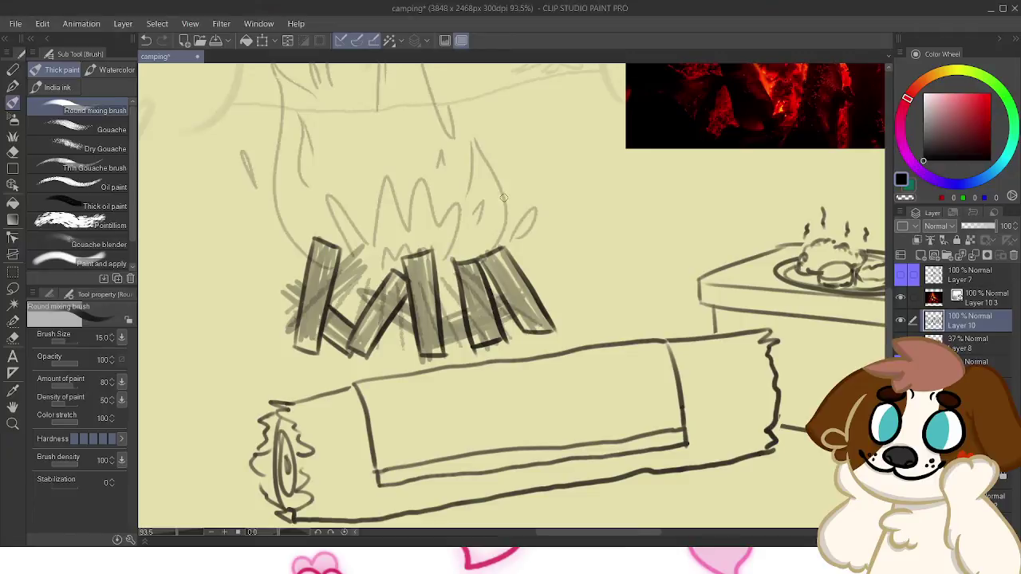
# Draw the two log ends protruding behind the leftmost upright log
pyautogui.moveTo(284, 296)
pyautogui.mouseDown()
pyautogui.moveTo(298, 310)
pyautogui.moveTo(309, 266)
pyautogui.mouseUp()
pyautogui.hotkey('ctrl', 'z')
pyautogui.moveTo(288, 310)
pyautogui.mouseDown()
pyautogui.moveTo(301, 323)
pyautogui.moveTo(282, 330)
pyautogui.moveTo(294, 343)
pyautogui.mouseUp()
pyautogui.hotkey('ctrl', 'z')
pyautogui.hotkey('ctrl', 'z')
pyautogui.hotkey('ctrl', 'z')
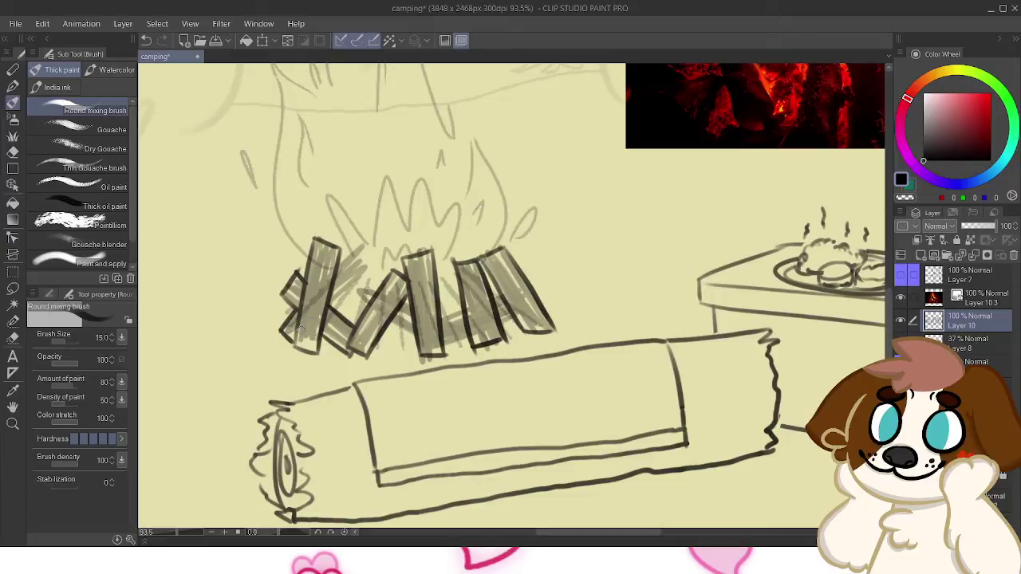
# Outline the slanted log leaning behind the right side of the leftmost log
pyautogui.moveTo(332, 272); pyautogui.dragTo(367, 240)
pyautogui.hotkey('ctrl', 'z')
pyautogui.moveTo(332, 271)
pyautogui.mouseDown()
pyautogui.moveTo(359, 246)
pyautogui.moveTo(367, 255)
pyautogui.moveTo(337, 308)
pyautogui.mouseUp()
pyautogui.hotkey('ctrl', 'z')
pyautogui.hotkey('ctrl', 'z')
# Draw the remaining short log pieces in the pile's gaps and the end protruding past the rightmost log
pyautogui.moveTo(368, 268)
pyautogui.mouseDown()
pyautogui.moveTo(480, 212)
pyautogui.moveTo(470, 262)
pyautogui.moveTo(350, 305)
pyautogui.moveTo(372, 275)
pyautogui.moveTo(365, 286)
pyautogui.moveTo(371, 277)
pyautogui.moveTo(389, 291)
pyautogui.moveTo(380, 285)
pyautogui.moveTo(352, 302)
pyautogui.moveTo(378, 268)
pyautogui.moveTo(370, 276)
pyautogui.moveTo(384, 279)
pyautogui.moveTo(357, 294)
pyautogui.moveTo(407, 327)
pyautogui.moveTo(392, 333)
pyautogui.moveTo(413, 352)
pyautogui.moveTo(400, 327)
pyautogui.moveTo(418, 343)
pyautogui.mouseUp()
pyautogui.hotkey('ctrl', 'z')
pyautogui.hotkey('ctrl', 'z')
pyautogui.hotkey('ctrl', 'z')
pyautogui.hotkey('ctrl', 'z')
pyautogui.hotkey('ctrl', 'z')
pyautogui.hotkey('ctrl', 'z')
pyautogui.hotkey('ctrl', 'z')
pyautogui.moveTo(354, 298); pyautogui.dragTo(368, 307)
pyautogui.hotkey('ctrl', 'z')
pyautogui.moveTo(440, 318)
pyautogui.mouseDown()
pyautogui.moveTo(444, 352)
pyautogui.moveTo(453, 319)
pyautogui.moveTo(479, 295)
pyautogui.moveTo(451, 340)
pyautogui.moveTo(557, 295)
pyautogui.moveTo(507, 302)
pyautogui.moveTo(513, 288)
pyautogui.moveTo(500, 321)
pyautogui.moveTo(540, 284)
pyautogui.moveTo(542, 313)
pyautogui.mouseUp()
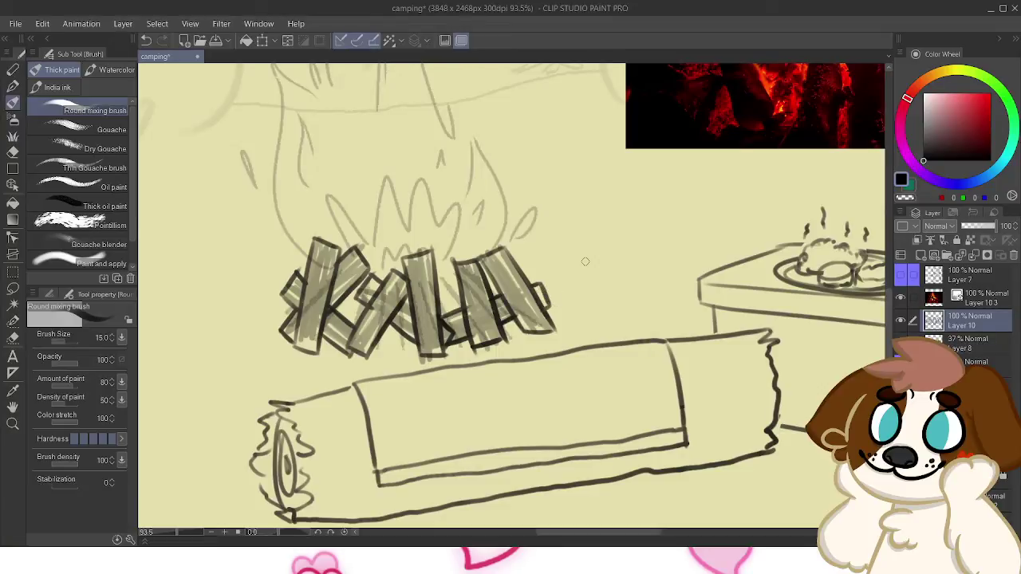
pyautogui.moveTo(511, 264)
pyautogui.mouseDown()
pyautogui.moveTo(511, 454)
pyautogui.moveTo(705, 168)
pyautogui.moveTo(680, 263)
pyautogui.moveTo(540, 316)
pyautogui.mouseUp()
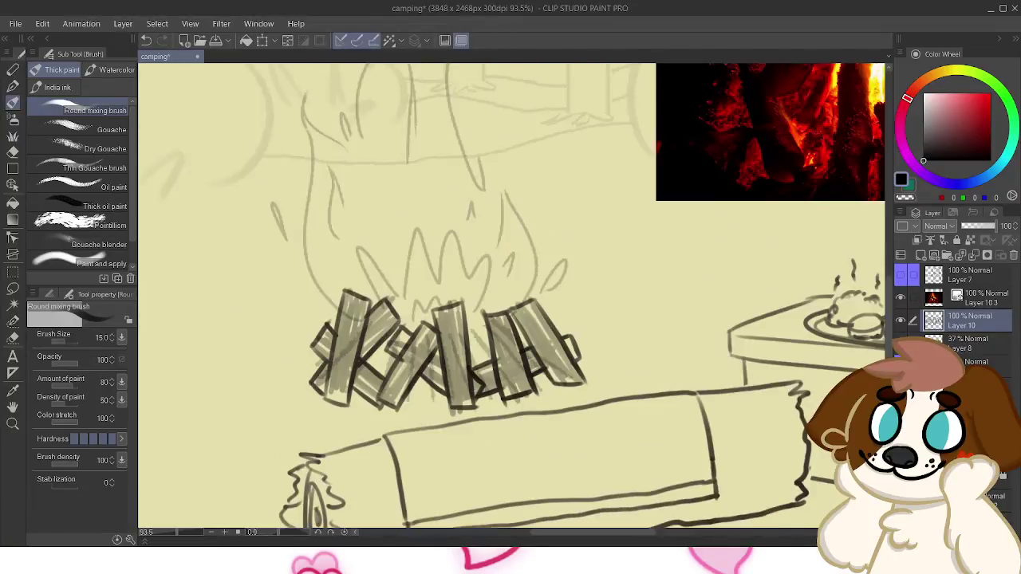
# Delete Layer 8 with the rough log scribbles
pyautogui.click(969, 344)
pyautogui.click(1013, 255)
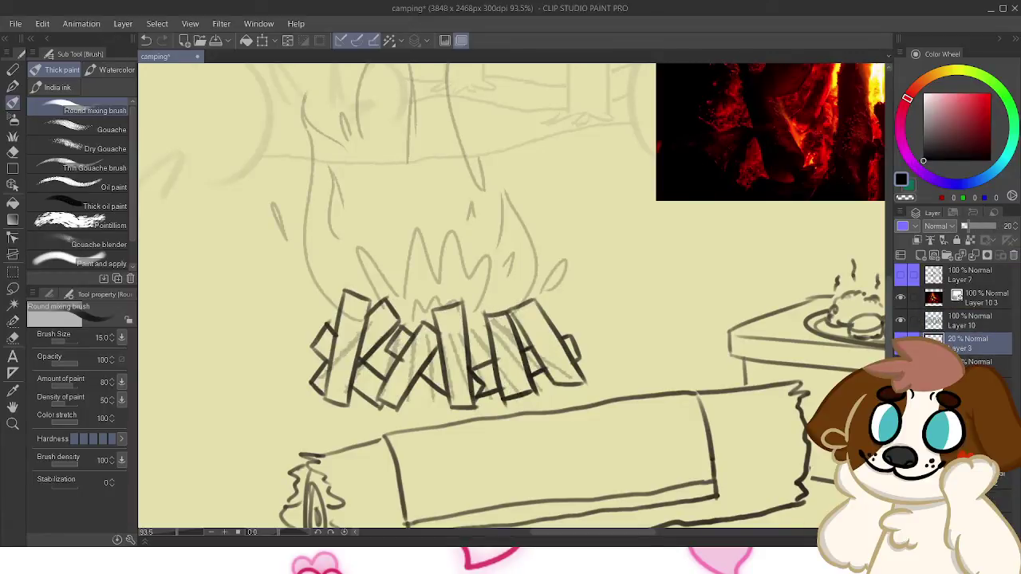
pyautogui.hotkey('ctrl', '-')
pyautogui.hotkey('ctrl', '-')
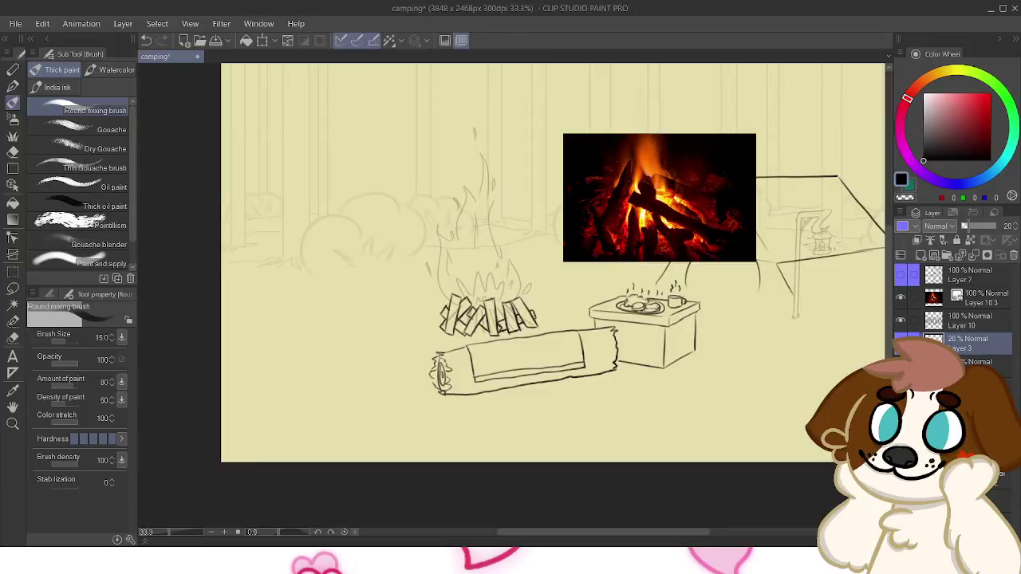
# Compare the clean logs with the original campfire sketch by toggling Layer 10's visibility, and make Layer 10 active
pyautogui.click(901, 320)
pyautogui.click(901, 320)
pyautogui.click(900, 320)
pyautogui.click(900, 320)
pyautogui.click(901, 320)
pyautogui.click(901, 320)
pyautogui.moveTo(511, 303)
pyautogui.mouseDown()
pyautogui.moveTo(453, 322)
pyautogui.moveTo(421, 216)
pyautogui.mouseUp()
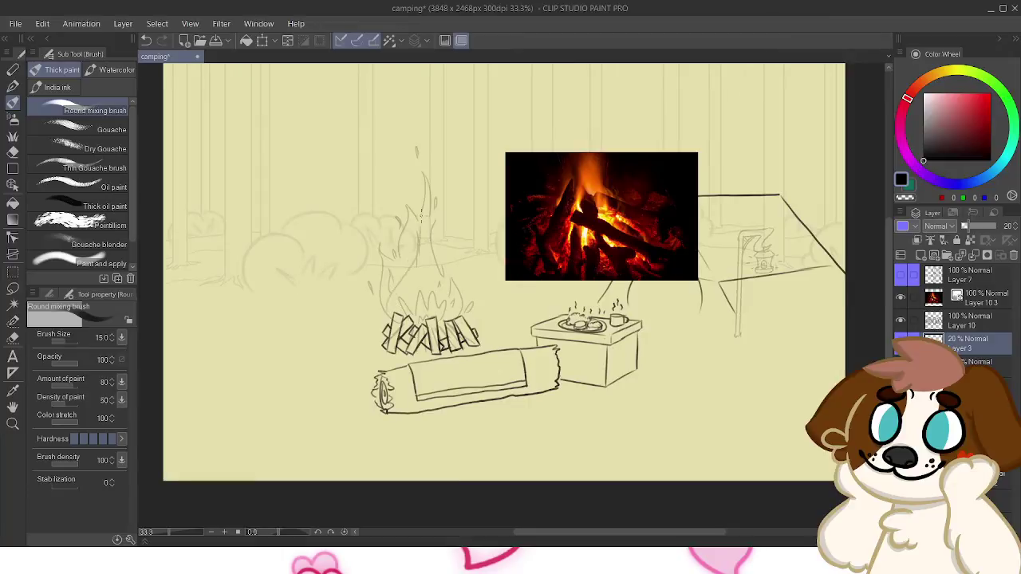
pyautogui.hotkey('ctrl', 'z')
pyautogui.click(969, 320)
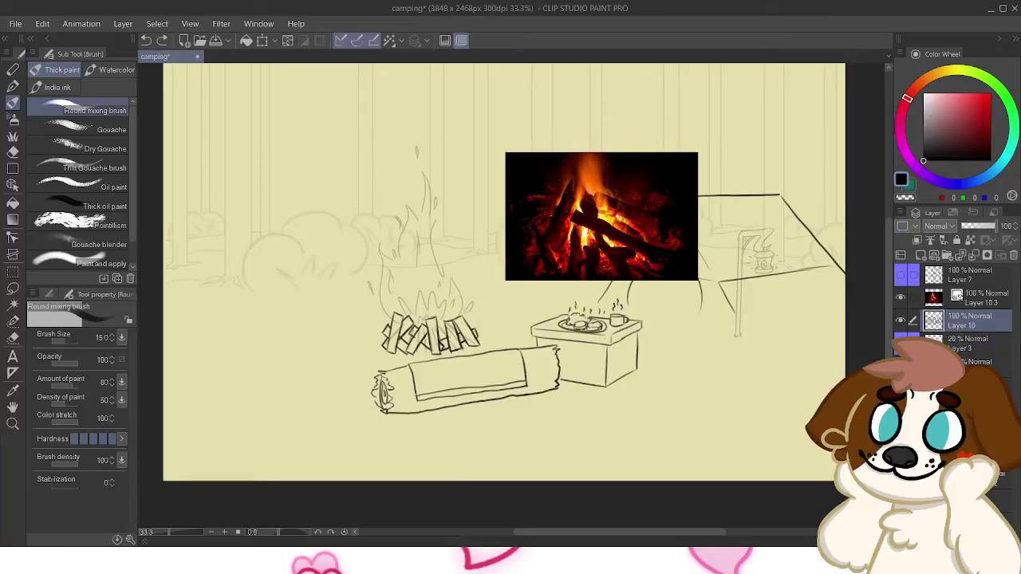
pyautogui.click(901, 320)
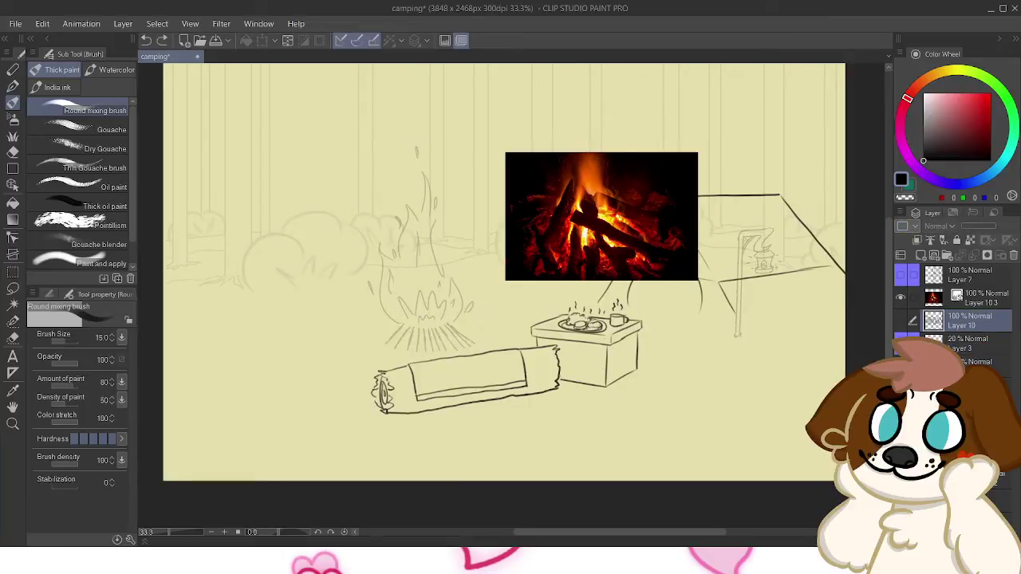
pyautogui.click(901, 320)
# Try drawing a tall curved flame outline rising from both sides of the log pile to a high tip
pyautogui.moveTo(396, 317); pyautogui.dragTo(425, 198)
pyautogui.hotkey('ctrl', 'z')
pyautogui.moveTo(383, 313); pyautogui.dragTo(432, 183)
pyautogui.moveTo(469, 316)
pyautogui.mouseDown()
pyautogui.moveTo(474, 297)
pyautogui.moveTo(435, 177)
pyautogui.mouseUp()
pyautogui.hotkey('ctrl', 'z')
pyautogui.moveTo(472, 313)
pyautogui.mouseDown()
pyautogui.moveTo(433, 257)
pyautogui.moveTo(436, 168)
pyautogui.mouseUp()
pyautogui.hotkey('ctrl', 'z')
pyautogui.moveTo(439, 236); pyautogui.dragTo(436, 165)
pyautogui.hotkey('ctrl', 'z')
pyautogui.hotkey('ctrl', 'z')
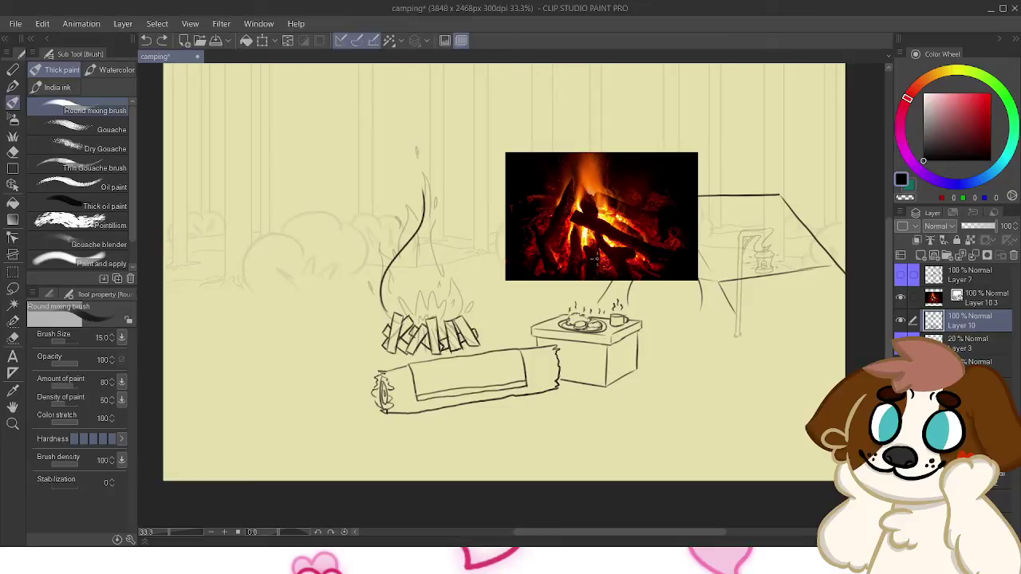
pyautogui.moveTo(476, 316)
pyautogui.mouseDown()
pyautogui.moveTo(481, 284)
pyautogui.moveTo(436, 190)
pyautogui.mouseUp()
pyautogui.hotkey('ctrl', 'z')
pyautogui.moveTo(477, 317)
pyautogui.mouseDown()
pyautogui.moveTo(445, 238)
pyautogui.moveTo(445, 207)
pyautogui.moveTo(444, 238)
pyautogui.moveTo(426, 184)
pyautogui.mouseUp()
pyautogui.hotkey('ctrl', 'z')
pyautogui.hotkey('ctrl', 'z')
pyautogui.hotkey('ctrl', 'z')
pyautogui.hotkey('ctrl', 'z')
# Try drawing a shorter teardrop-shaped flame outline over the log pile
pyautogui.moveTo(386, 317); pyautogui.dragTo(429, 239)
pyautogui.hotkey('ctrl', 'z')
pyautogui.moveTo(381, 318); pyautogui.dragTo(422, 240)
pyautogui.hotkey('ctrl', 'z')
pyautogui.moveTo(381, 319); pyautogui.dragTo(408, 245)
pyautogui.hotkey('ctrl', 'z')
pyautogui.moveTo(384, 318); pyautogui.dragTo(418, 248)
pyautogui.moveTo(473, 317); pyautogui.dragTo(426, 258)
pyautogui.hotkey('ctrl', 'z')
pyautogui.moveTo(474, 321); pyautogui.dragTo(424, 247)
pyautogui.hotkey('ctrl', 'z')
pyautogui.moveTo(474, 316); pyautogui.dragTo(437, 248)
pyautogui.hotkey('ctrl', 'z')
pyautogui.moveTo(471, 313)
pyautogui.mouseDown()
pyautogui.moveTo(423, 243)
pyautogui.moveTo(416, 268)
pyautogui.moveTo(421, 244)
pyautogui.mouseUp()
pyautogui.hotkey('ctrl', 'z')
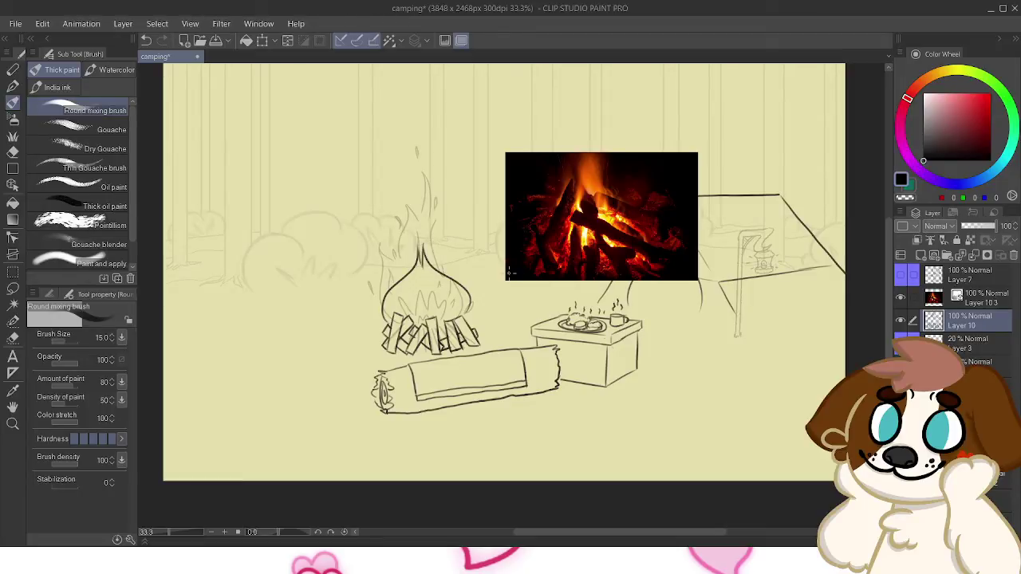
pyautogui.hotkey('ctrl', 'z')
pyautogui.hotkey('ctrl', 'z')
pyautogui.hotkey('ctrl', 'z')
pyautogui.hotkey('ctrl', 'z')
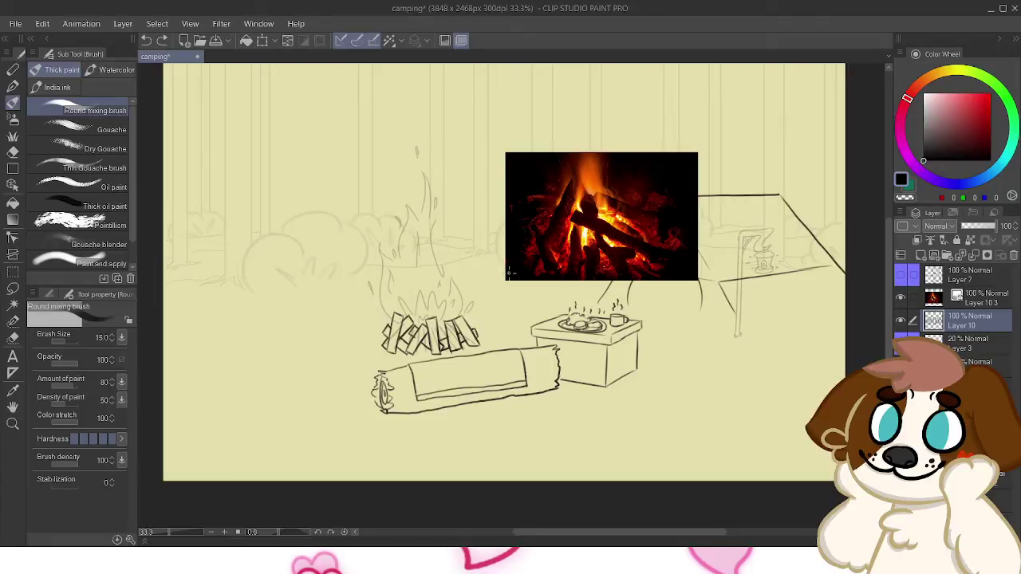
# Redraw the logs at the pile's left end so that they lean inward
pyautogui.moveTo(386, 317)
pyautogui.mouseDown()
pyautogui.moveTo(398, 352)
pyautogui.moveTo(407, 313)
pyautogui.moveTo(391, 351)
pyautogui.moveTo(414, 324)
pyautogui.moveTo(399, 353)
pyautogui.mouseUp()
pyautogui.hotkey('ctrl', 'z')
pyautogui.hotkey('ctrl', 'z')
pyautogui.hotkey('ctrl', 'z')
pyautogui.hotkey('ctrl', 'z')
pyautogui.hotkey('ctrl', 'z')
pyautogui.hotkey('ctrl', 'z')
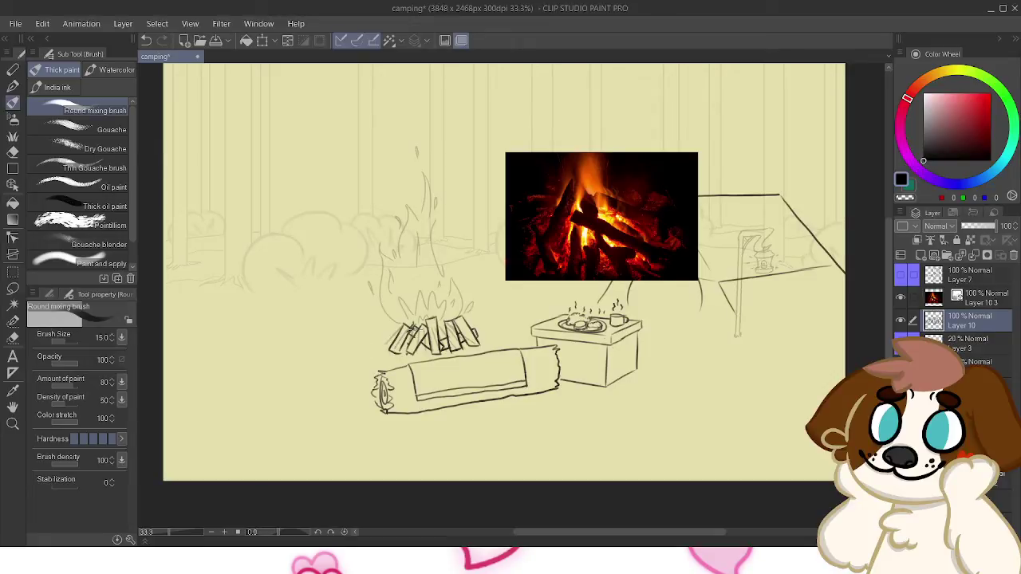
# Lasso the whole log pile, rotate it by about 2.1 degrees, and clear the selection
pyautogui.click(13, 288)
pyautogui.moveTo(483, 317)
pyautogui.mouseDown()
pyautogui.moveTo(481, 347)
pyautogui.moveTo(390, 358)
pyautogui.moveTo(388, 313)
pyautogui.mouseUp()
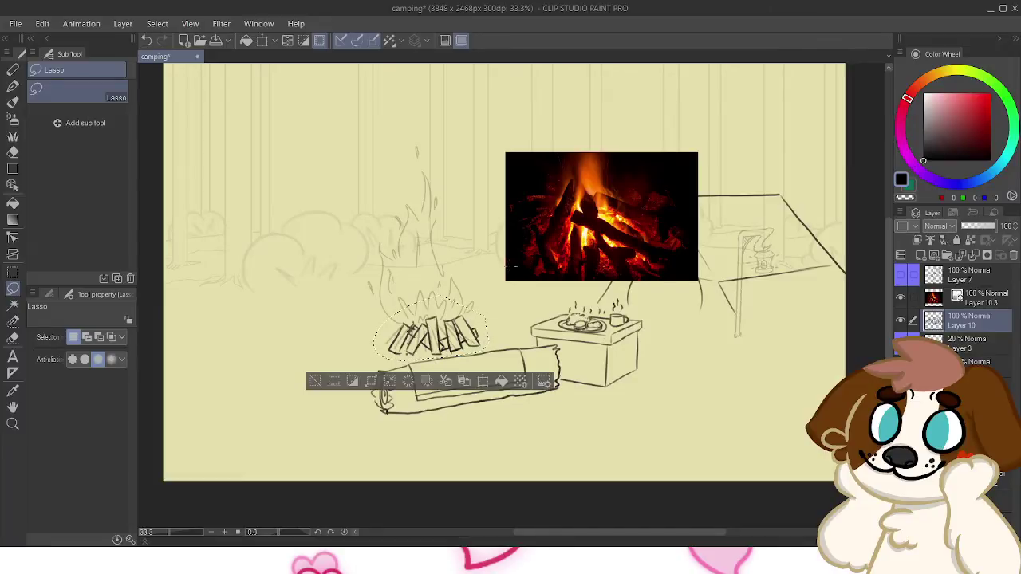
pyautogui.click(482, 382)
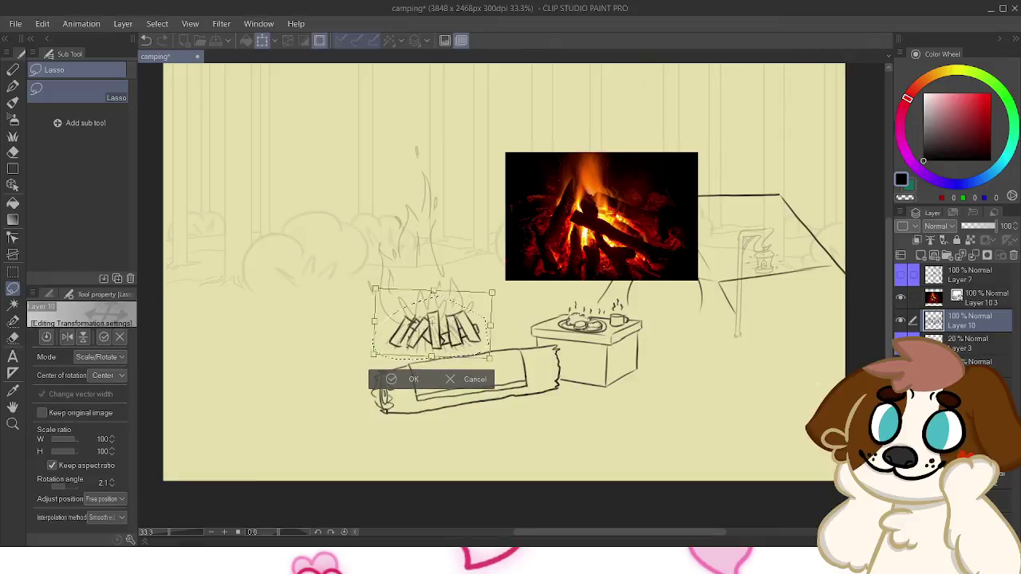
pyautogui.press('Return')
pyautogui.click(320, 378)
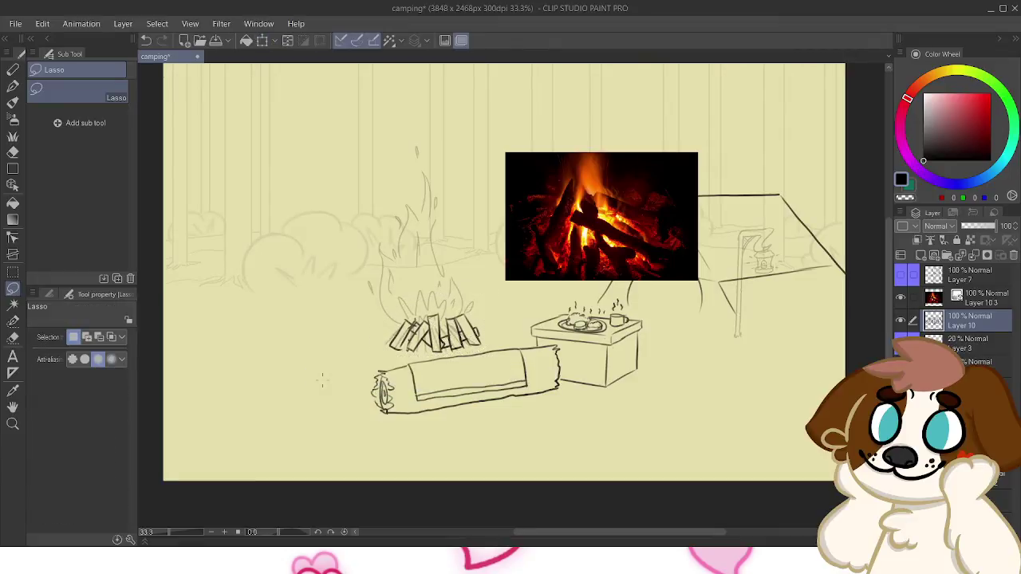
# Switch from the G-pen to the Thick paint Round mixing brush for drawing the flames
pyautogui.press('p')
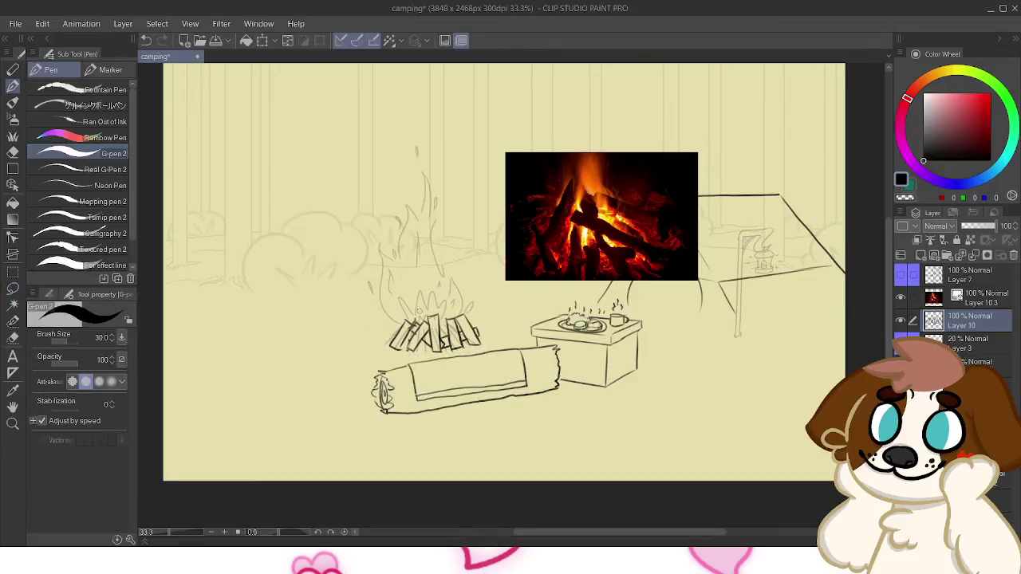
pyautogui.moveTo(402, 324); pyautogui.dragTo(452, 321)
pyautogui.hotkey('ctrl', 'z')
pyautogui.click(13, 118)
pyautogui.click(12, 103)
pyautogui.click(88, 110)
# Try drawing a pointed flame outline that curves up from both ends of the log pile to one central tip
pyautogui.moveTo(402, 328); pyautogui.dragTo(427, 259)
pyautogui.hotkey('ctrl', 'z')
pyautogui.moveTo(398, 324); pyautogui.dragTo(426, 249)
pyautogui.hotkey('ctrl', 'z')
pyautogui.moveTo(399, 323); pyautogui.dragTo(429, 242)
pyautogui.moveTo(467, 312); pyautogui.dragTo(436, 236)
pyautogui.hotkey('ctrl', 'z')
pyautogui.moveTo(471, 311); pyautogui.dragTo(431, 228)
pyautogui.hotkey('ctrl', 'z')
pyautogui.moveTo(472, 308)
pyautogui.mouseDown()
pyautogui.moveTo(428, 250)
pyautogui.moveTo(454, 274)
pyautogui.moveTo(432, 240)
pyautogui.mouseUp()
pyautogui.hotkey('ctrl', 'z')
pyautogui.hotkey('ctrl', 'z')
pyautogui.hotkey('ctrl', 'z')
pyautogui.moveTo(472, 316); pyautogui.dragTo(431, 231)
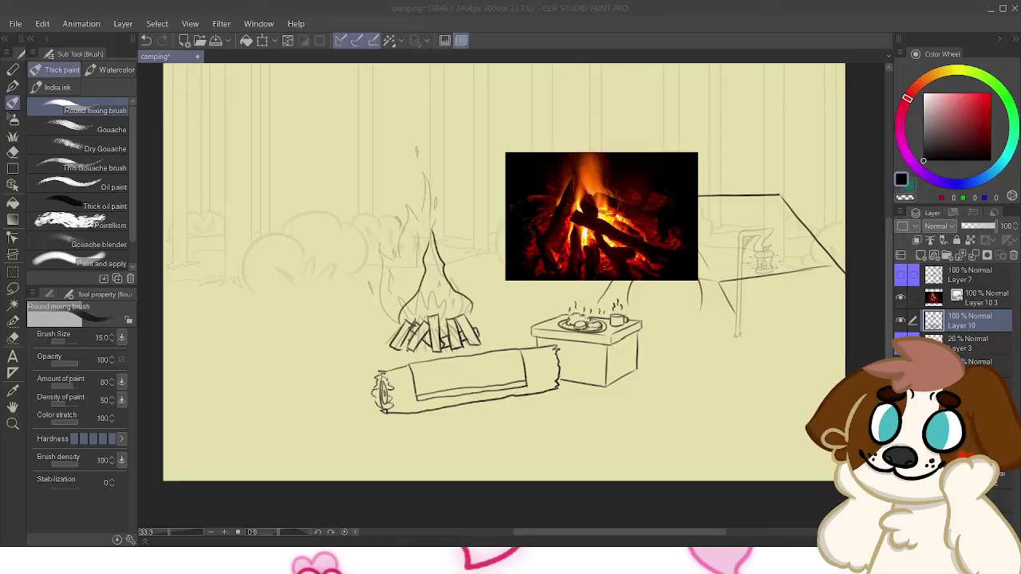
pyautogui.hotkey('ctrl', 'z')
pyautogui.hotkey('ctrl', 'z')
# Draw curled flame tongues at both ends of the log pile and two long curves rising above its centre
pyautogui.moveTo(400, 319)
pyautogui.mouseDown()
pyautogui.moveTo(407, 270)
pyautogui.moveTo(448, 284)
pyautogui.moveTo(433, 301)
pyautogui.moveTo(410, 290)
pyautogui.mouseUp()
pyautogui.hotkey('ctrl', 'z')
pyautogui.moveTo(474, 317)
pyautogui.mouseDown()
pyautogui.moveTo(460, 286)
pyautogui.moveTo(449, 289)
pyautogui.moveTo(443, 235)
pyautogui.mouseUp()
pyautogui.moveTo(405, 288)
pyautogui.mouseDown()
pyautogui.moveTo(415, 222)
pyautogui.moveTo(439, 206)
pyautogui.moveTo(427, 254)
pyautogui.mouseUp()
pyautogui.hotkey('ctrl', 'z')
pyautogui.moveTo(426, 253); pyautogui.dragTo(433, 223)
pyautogui.hotkey('ctrl', 'z')
pyautogui.hotkey('ctrl', 'z')
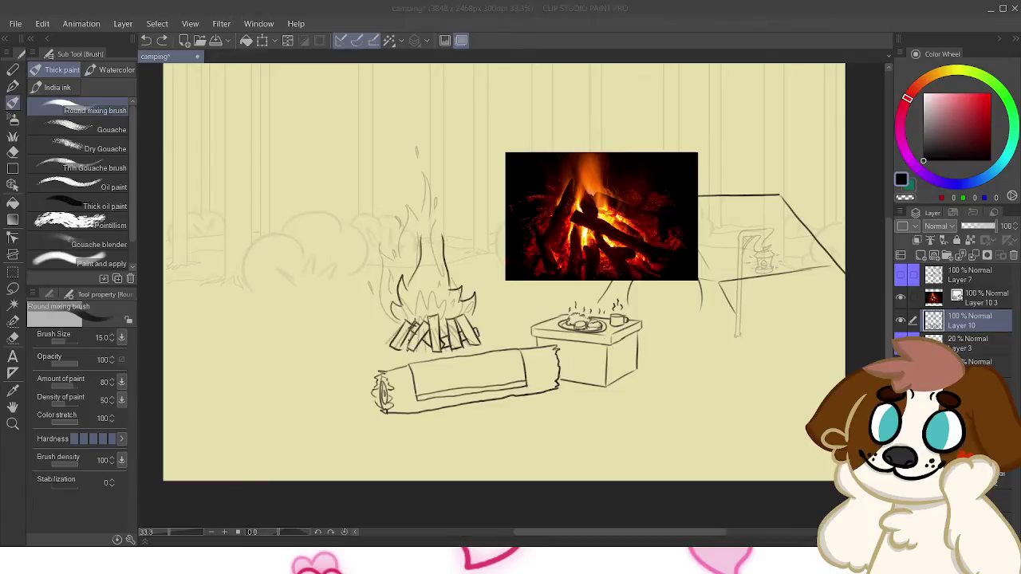
# Close the top of the campfire's central flame with forked, pointed tips
pyautogui.moveTo(425, 244)
pyautogui.mouseDown()
pyautogui.moveTo(439, 227)
pyautogui.moveTo(421, 246)
pyautogui.moveTo(431, 250)
pyautogui.moveTo(427, 233)
pyautogui.moveTo(441, 225)
pyautogui.mouseUp()
pyautogui.hotkey('ctrl', 'z')
pyautogui.hotkey('ctrl', 'z')
pyautogui.moveTo(429, 245); pyautogui.dragTo(431, 214)
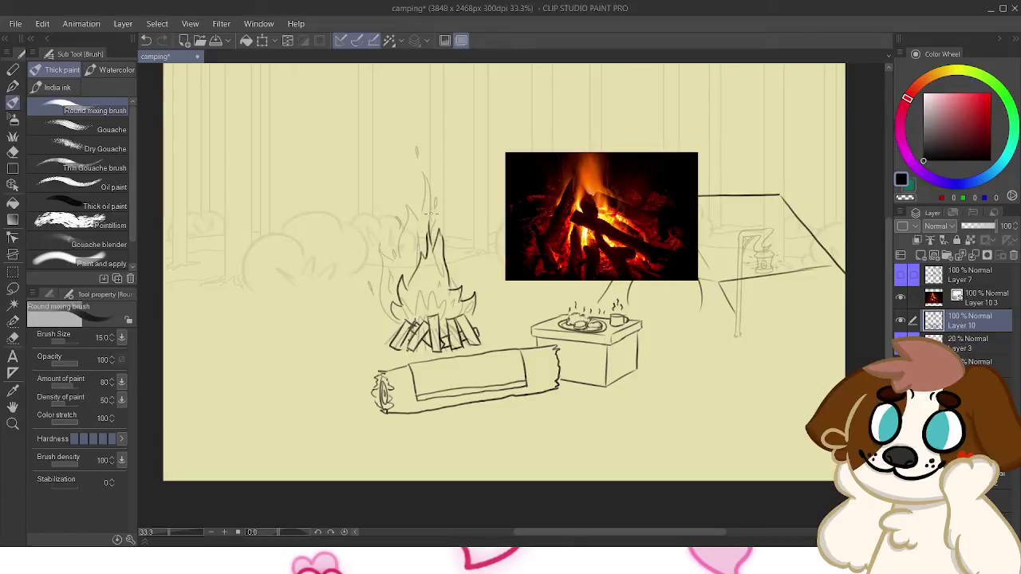
pyautogui.hotkey('ctrl', 'z')
pyautogui.hotkey('ctrl', 'z')
pyautogui.moveTo(427, 252)
pyautogui.mouseDown()
pyautogui.moveTo(435, 229)
pyautogui.moveTo(438, 251)
pyautogui.mouseUp()
pyautogui.hotkey('ctrl', 'z')
pyautogui.hotkey('ctrl', 'z')
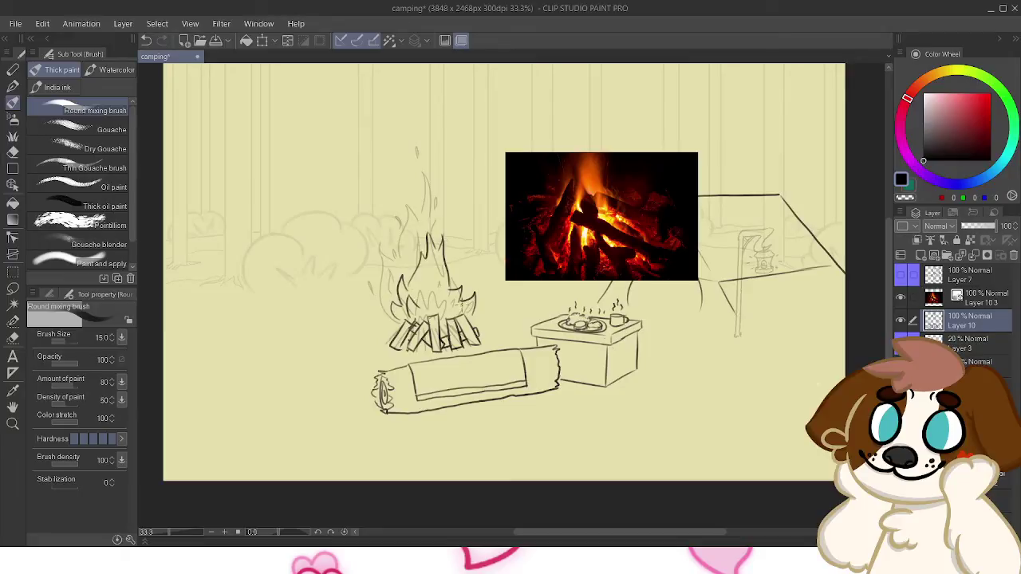
# Draw smaller inner flame tongues inside the campfire's outer flame outline
pyautogui.hotkey('ctrl', 'z')
pyautogui.moveTo(465, 296)
pyautogui.mouseDown()
pyautogui.moveTo(459, 313)
pyautogui.moveTo(446, 310)
pyautogui.moveTo(420, 254)
pyautogui.mouseUp()
pyautogui.hotkey('ctrl', 'z')
pyautogui.hotkey('ctrl', 'z')
pyautogui.moveTo(416, 306); pyautogui.dragTo(419, 266)
pyautogui.hotkey('ctrl', 'z')
pyautogui.moveTo(414, 305)
pyautogui.mouseDown()
pyautogui.moveTo(426, 263)
pyautogui.moveTo(441, 285)
pyautogui.moveTo(443, 252)
pyautogui.moveTo(436, 277)
pyautogui.mouseUp()
pyautogui.hotkey('ctrl', 'z')
pyautogui.moveTo(475, 301); pyautogui.dragTo(466, 318)
pyautogui.hotkey('ctrl', 'z')
pyautogui.hotkey('ctrl', 'z')
pyautogui.hotkey('ctrl', 'z')
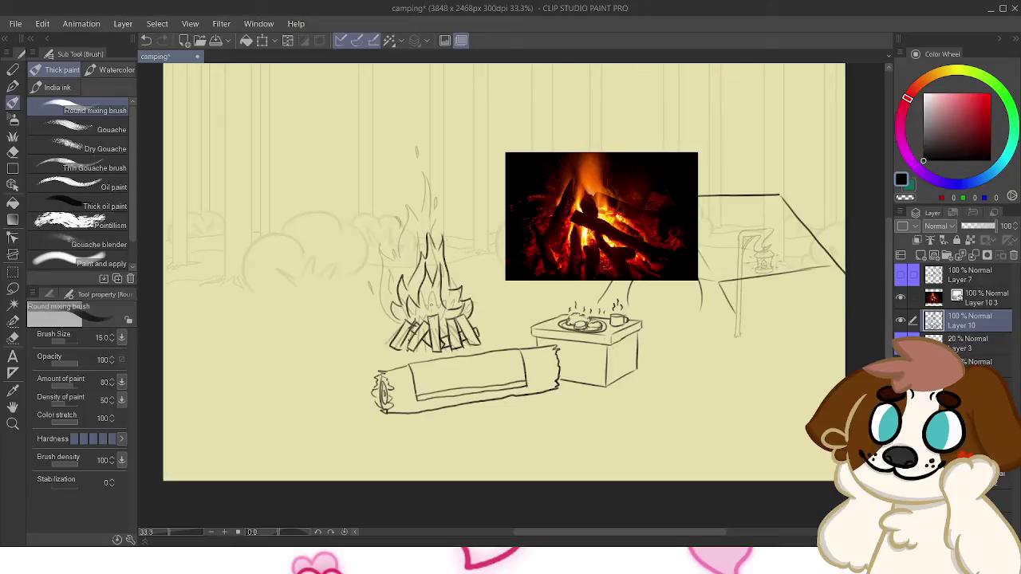
# Draw small oval sparks on both sides of the flames and above their tip
pyautogui.moveTo(385, 300)
pyautogui.mouseDown()
pyautogui.moveTo(455, 257)
pyautogui.moveTo(395, 324)
pyautogui.mouseUp()
pyautogui.hotkey('ctrl', 'z')
pyautogui.hotkey('ctrl', 'z')
pyautogui.hotkey('ctrl', 'z')
pyautogui.hotkey('ctrl', 'z')
pyautogui.hotkey('ctrl', 'z')
pyautogui.moveTo(458, 252); pyautogui.dragTo(454, 271)
pyautogui.moveTo(404, 247)
pyautogui.mouseDown()
pyautogui.moveTo(421, 219)
pyautogui.moveTo(399, 257)
pyautogui.mouseUp()
pyautogui.hotkey('ctrl', 'z')
pyautogui.hotkey('ctrl', 'z')
pyautogui.moveTo(421, 166); pyautogui.dragTo(426, 208)
pyautogui.hotkey('ctrl', 'z')
pyautogui.hotkey('ctrl', 'z')
# Lasso the blanketed log on its own layer, move it left and rotate it 13.2 degrees, then clear the selection
pyautogui.click(982, 343)
pyautogui.click(982, 364)
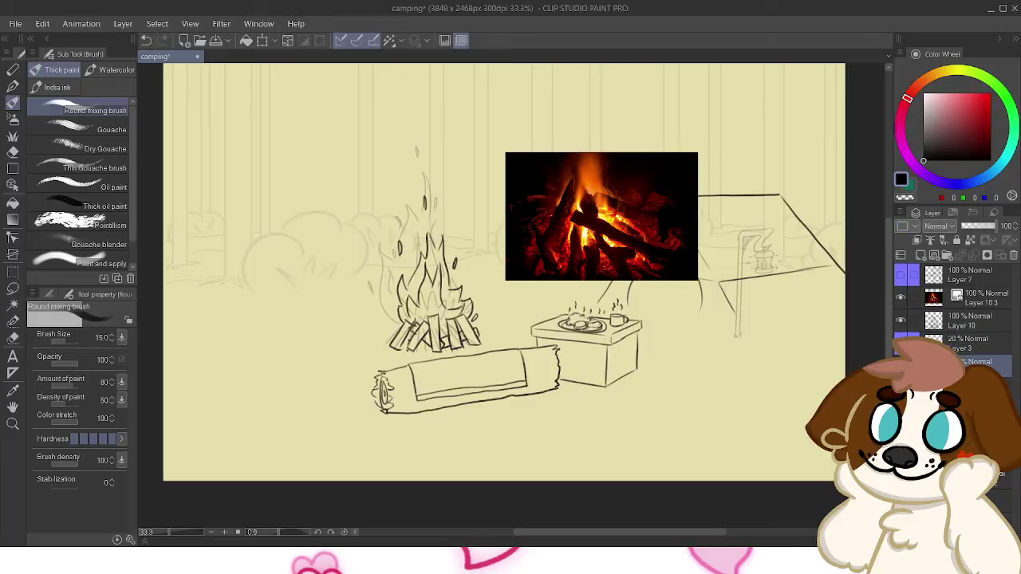
pyautogui.click(13, 288)
pyautogui.moveTo(562, 369)
pyautogui.mouseDown()
pyautogui.moveTo(560, 393)
pyautogui.moveTo(460, 427)
pyautogui.moveTo(355, 401)
pyautogui.moveTo(400, 354)
pyautogui.moveTo(441, 359)
pyautogui.mouseUp()
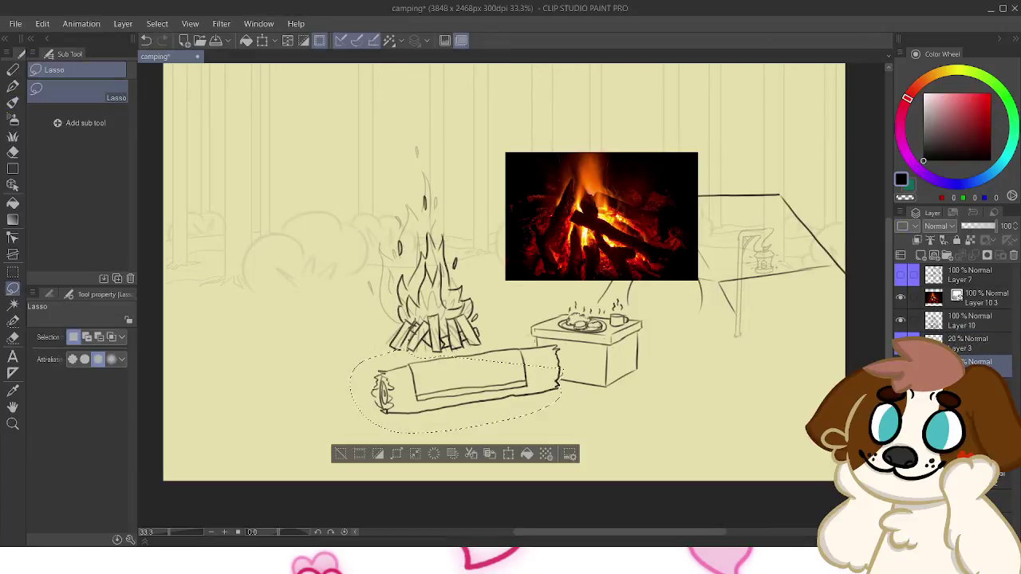
pyautogui.click(574, 361)
pyautogui.moveTo(563, 348)
pyautogui.mouseDown()
pyautogui.moveTo(409, 353)
pyautogui.moveTo(363, 370)
pyautogui.moveTo(419, 454)
pyautogui.moveTo(537, 430)
pyautogui.moveTo(570, 372)
pyautogui.mouseUp()
pyautogui.click(517, 474)
pyautogui.moveTo(470, 399); pyautogui.dragTo(392, 405)
pyautogui.moveTo(528, 351); pyautogui.dragTo(533, 388)
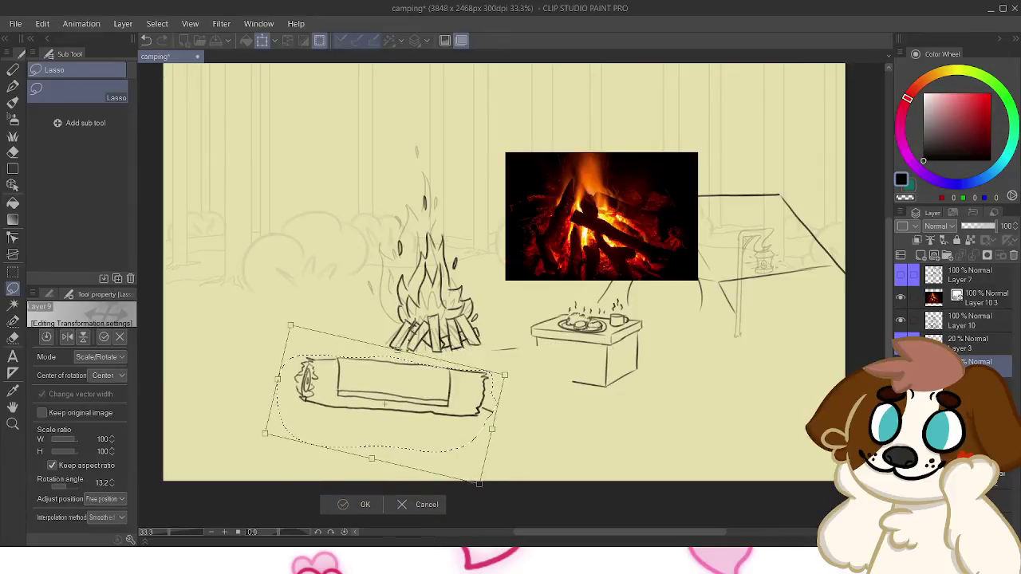
pyautogui.press('Return')
pyautogui.hotkey('ctrl', 'd')
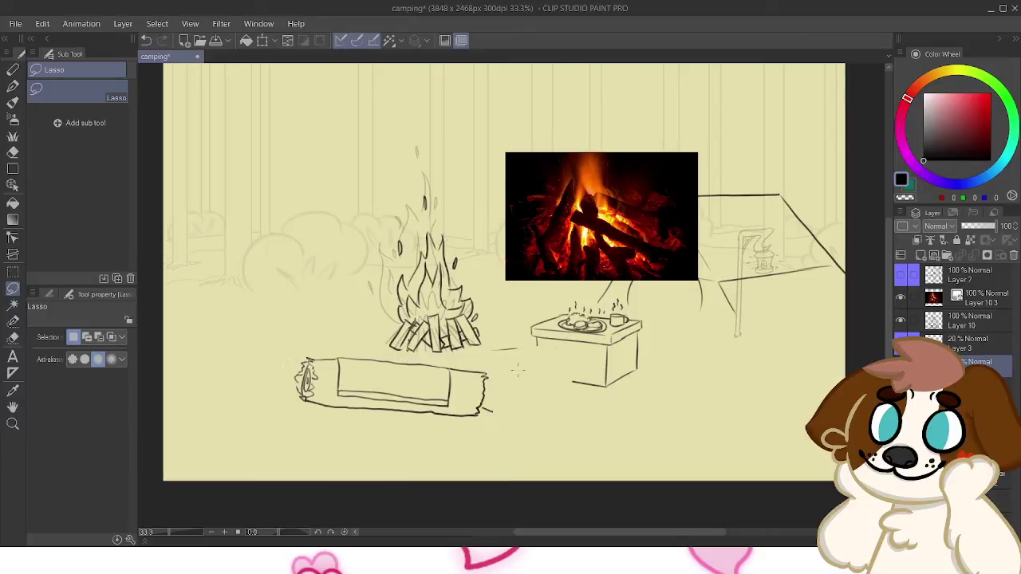
# Lasso the moved log and try reshaping it with Mesh and Distort transformations
pyautogui.moveTo(298, 347); pyautogui.dragTo(344, 340)
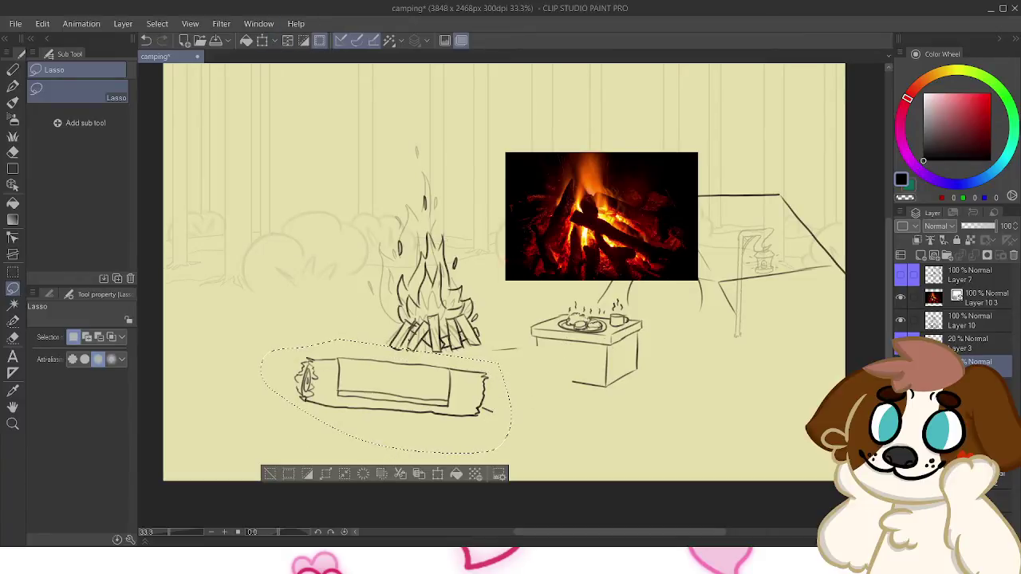
pyautogui.hotkey('ctrl', 't')
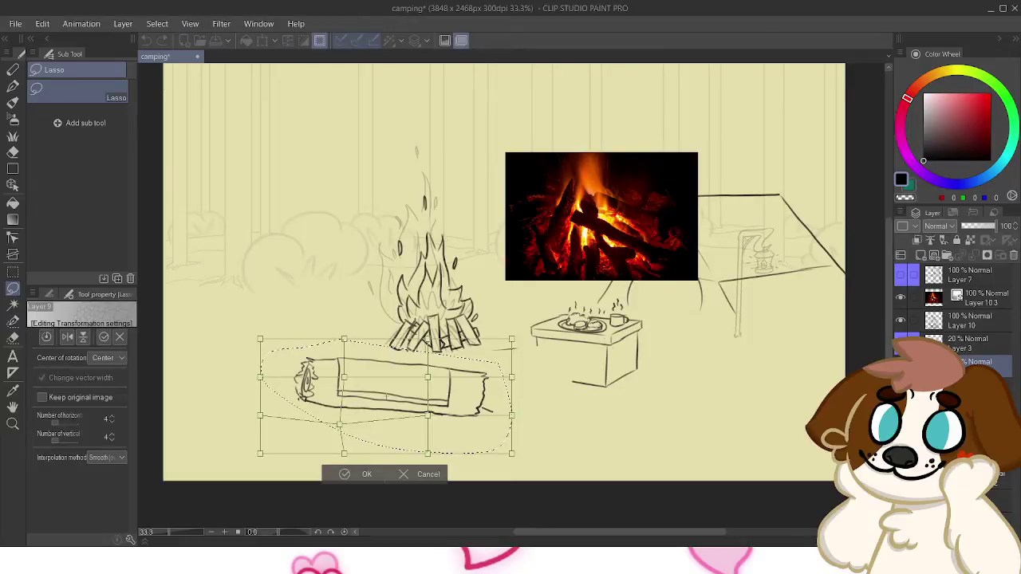
pyautogui.moveTo(339, 425); pyautogui.dragTo(340, 425)
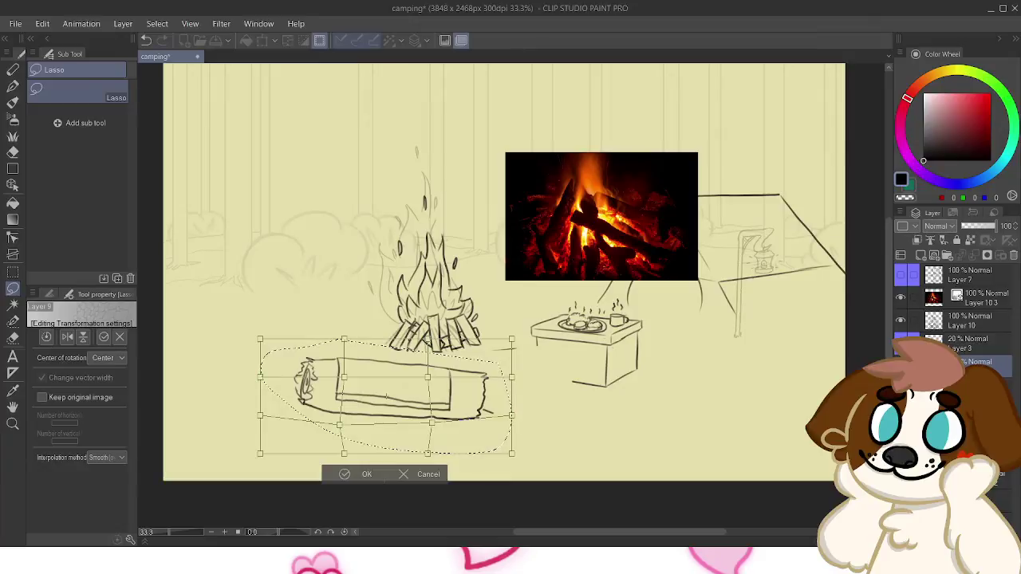
pyautogui.press('Return')
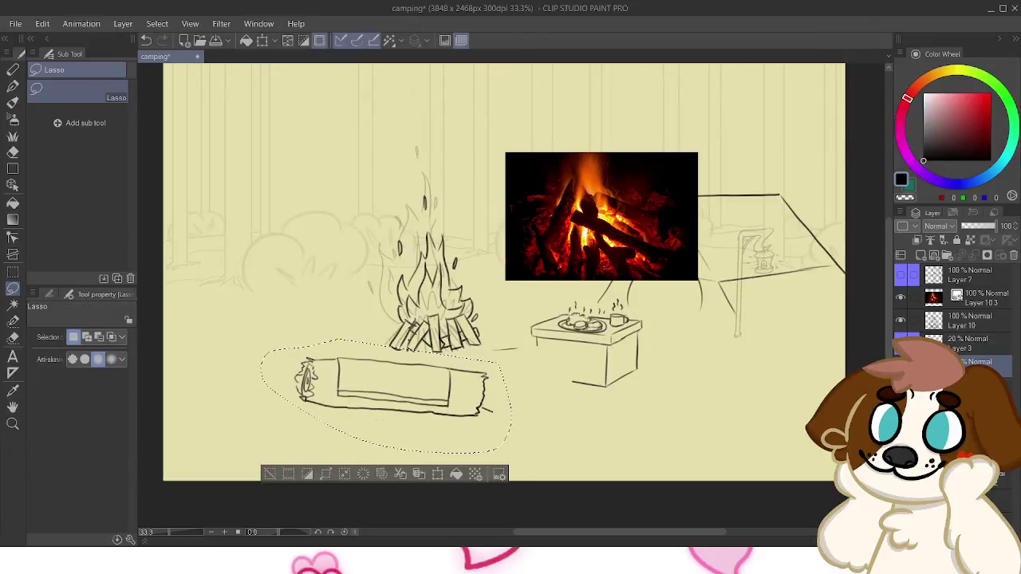
pyautogui.hotkey('ctrl', 't')
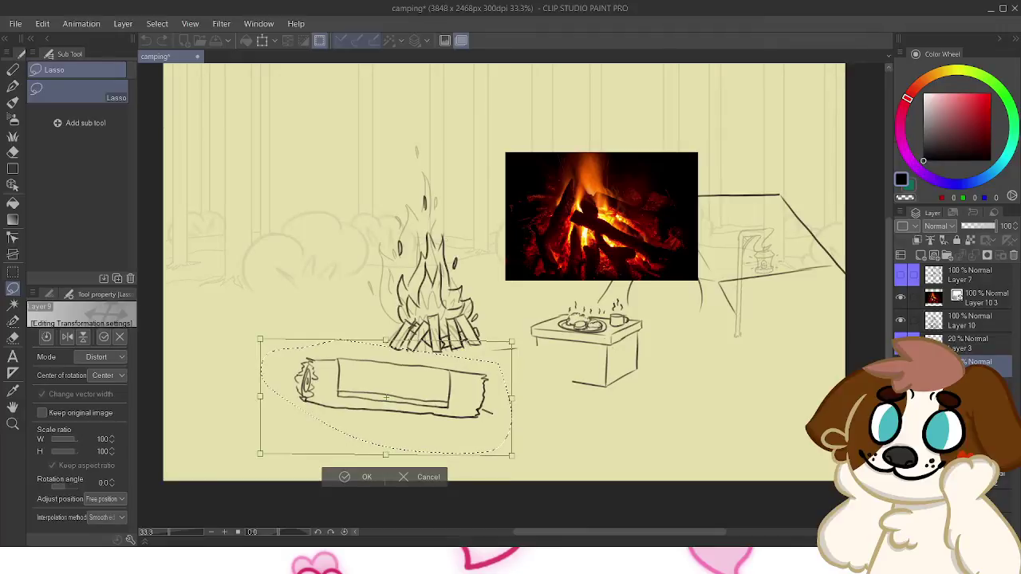
pyautogui.press('Return')
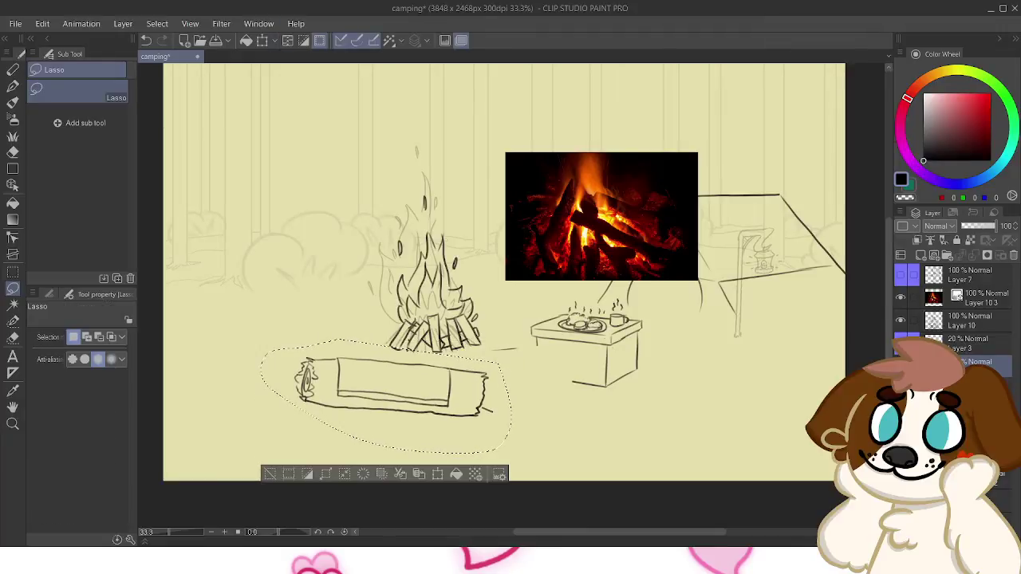
# Free-transform the log: narrow it to 80% width, flip it horizontally and tilt it slightly
pyautogui.hotkey('ctrl', 't')
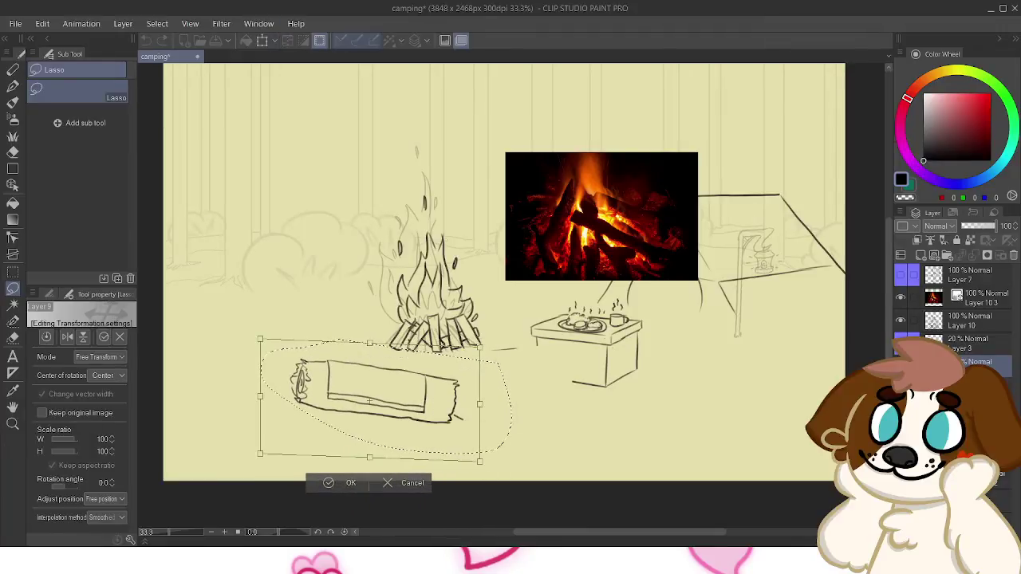
pyautogui.moveTo(260, 397); pyautogui.dragTo(279, 397)
pyautogui.moveTo(498, 404); pyautogui.dragTo(497, 387)
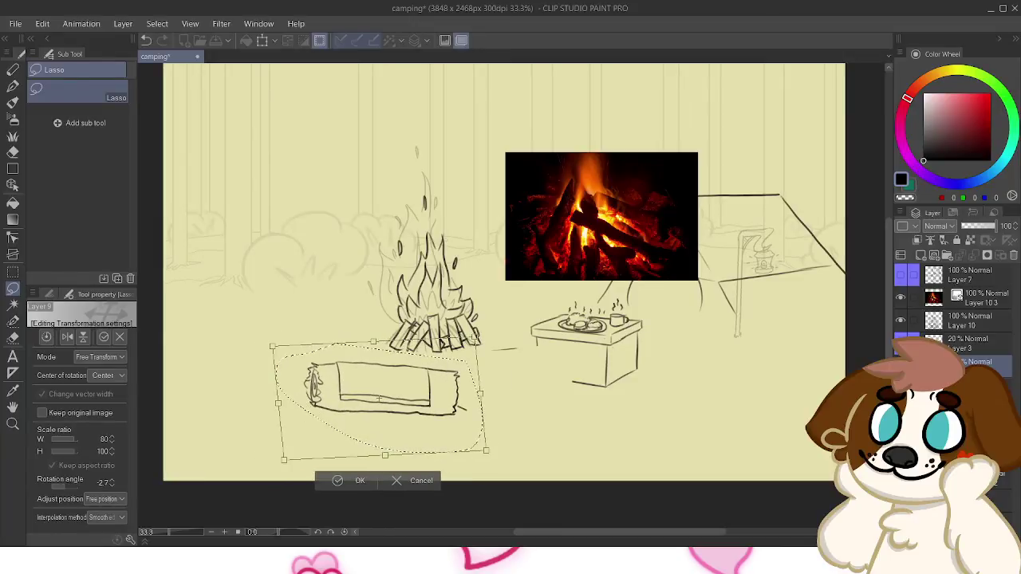
pyautogui.click(67, 337)
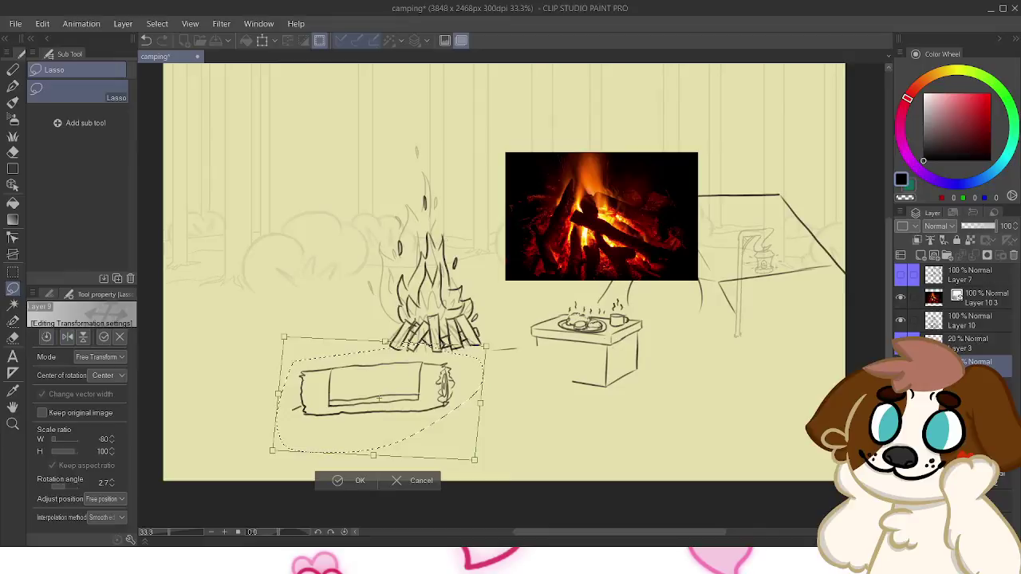
pyautogui.moveTo(497, 389); pyautogui.dragTo(497, 403)
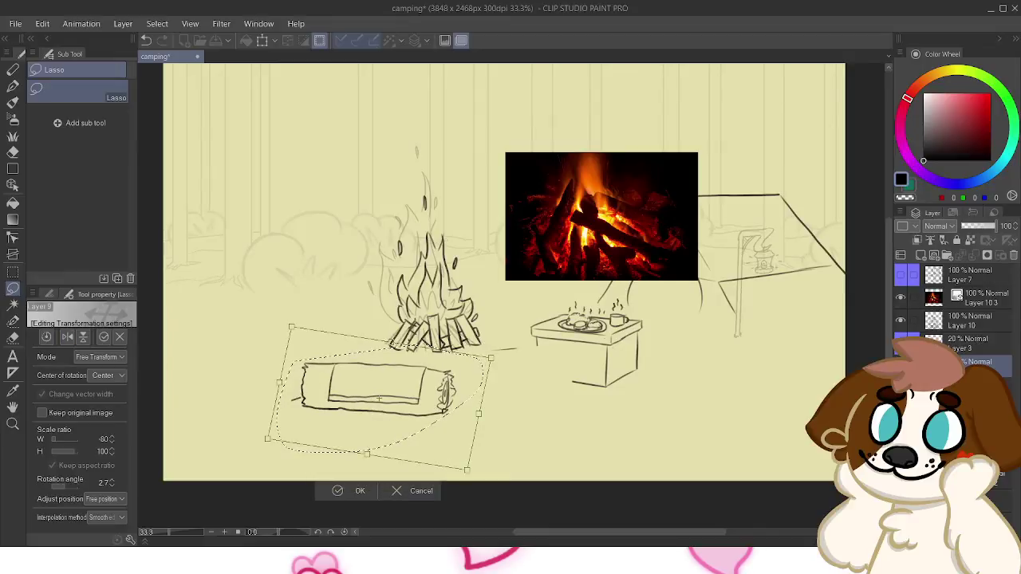
# Stretch the flipped log to 116% width and 106% height, rotate it to 8.7 degrees and place it in front of the campfire
pyautogui.moveTo(379, 399); pyautogui.dragTo(380, 389)
pyautogui.moveTo(468, 461); pyautogui.dragTo(474, 468)
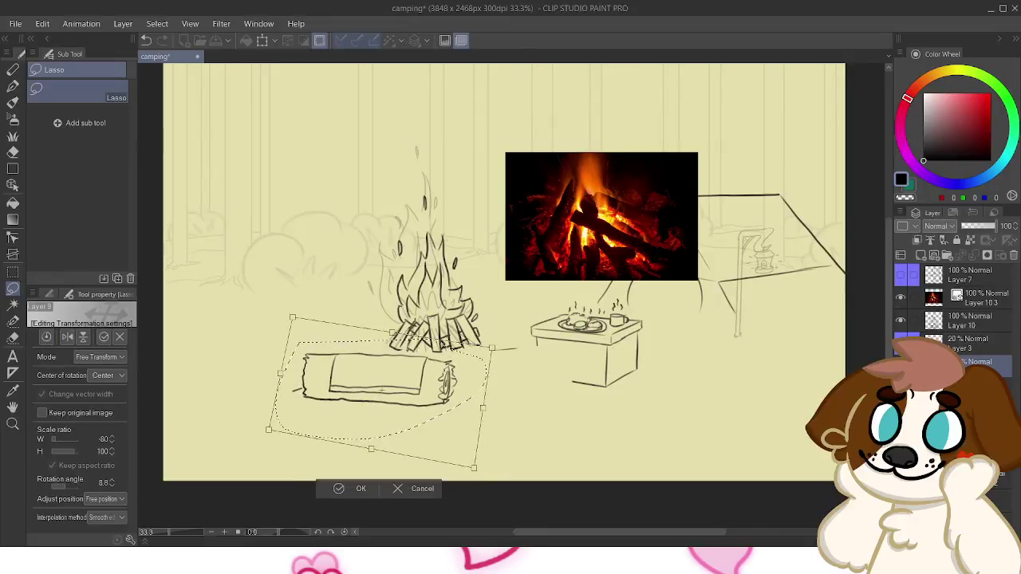
pyautogui.moveTo(483, 408); pyautogui.dragTo(496, 414)
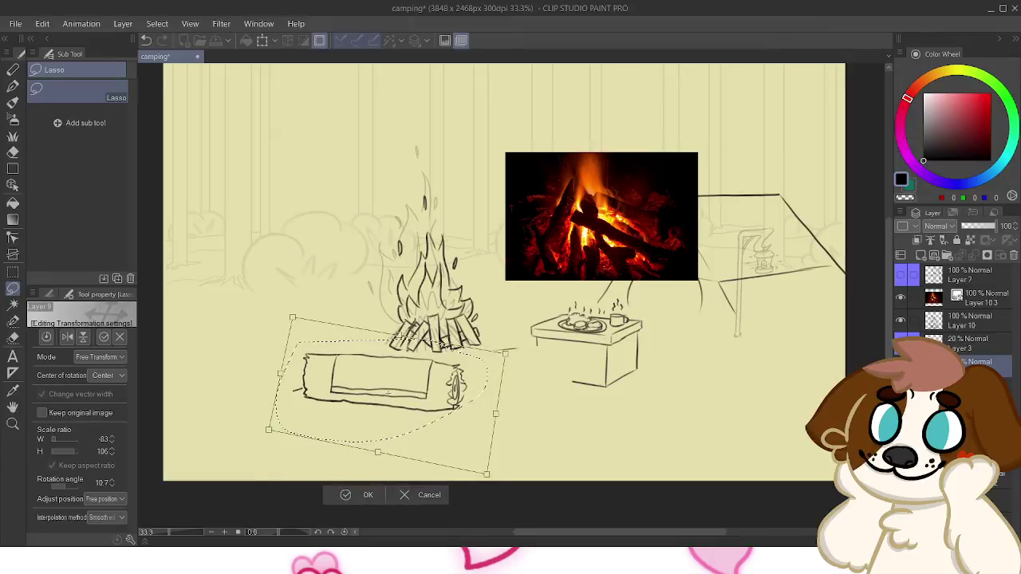
pyautogui.moveTo(486, 474); pyautogui.dragTo(543, 480)
pyautogui.moveTo(409, 400); pyautogui.dragTo(386, 394)
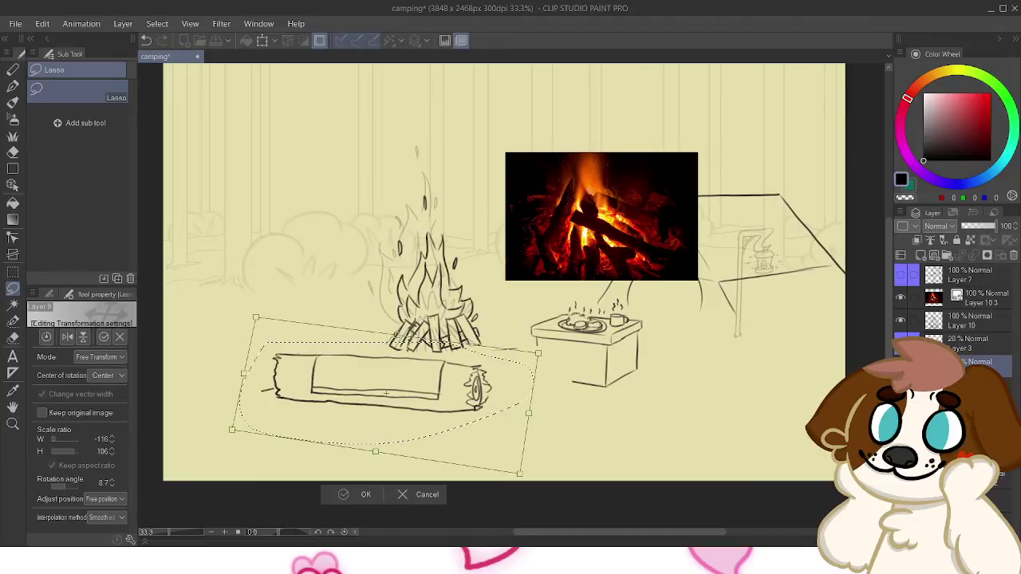
pyautogui.press('Return')
# Lower the fire photo layer's opacity to 57%, return to the log's layer and clear the selection
pyautogui.moveTo(386, 393); pyautogui.dragTo(352, 419)
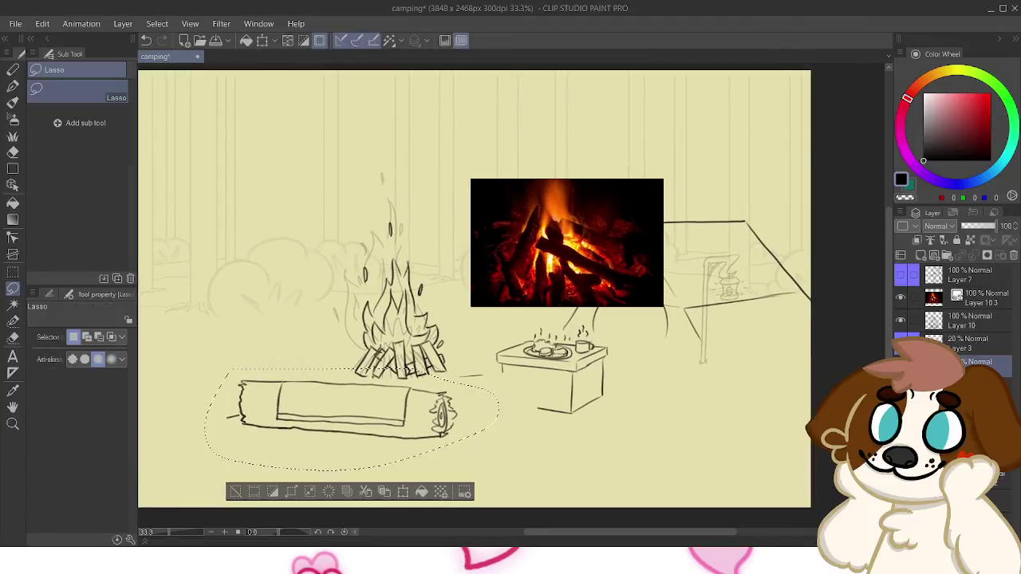
pyautogui.click(981, 297)
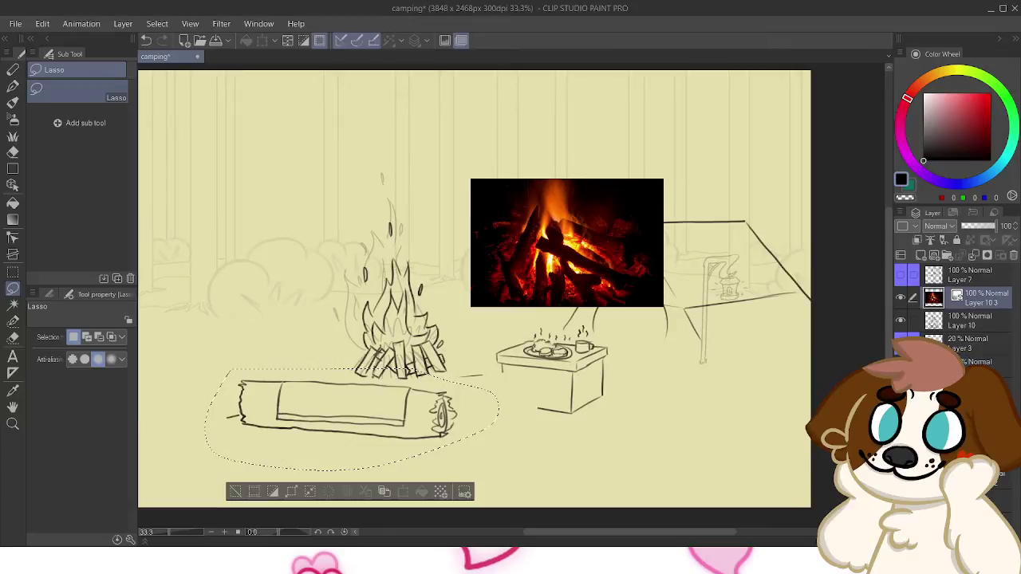
pyautogui.click(982, 226)
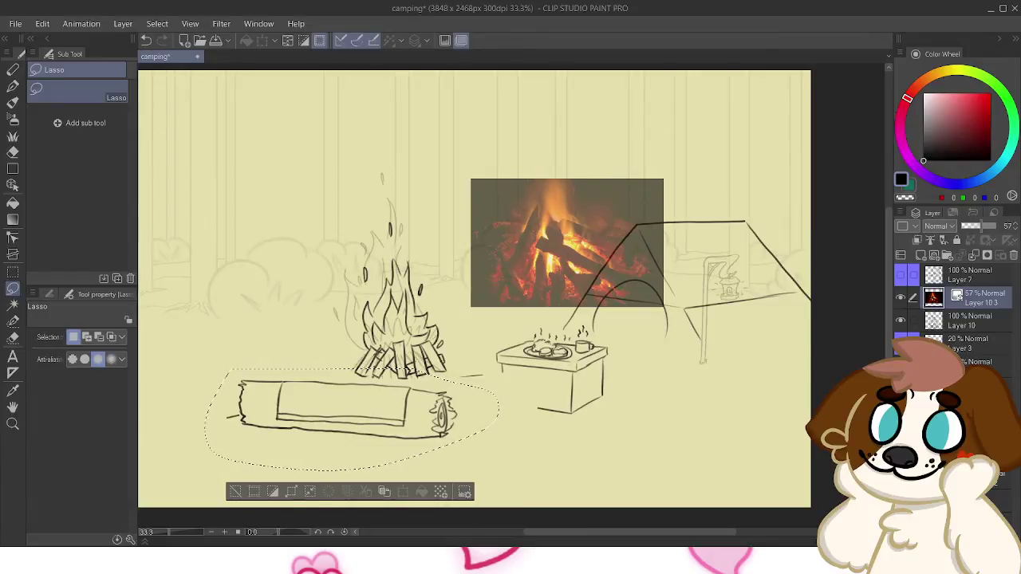
pyautogui.click(901, 366)
pyautogui.click(983, 366)
pyautogui.click(900, 366)
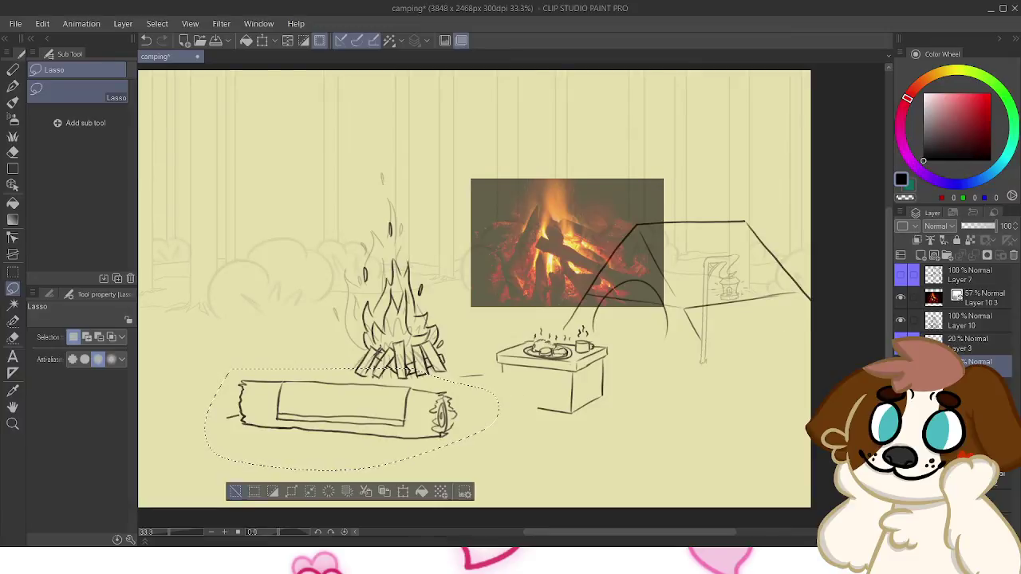
pyautogui.click(237, 492)
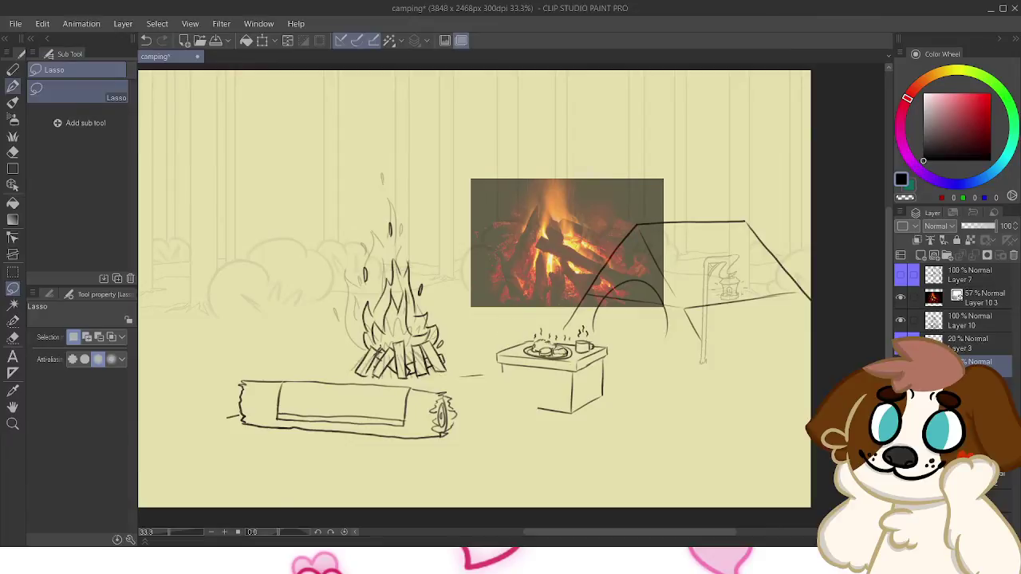
# Redraw the food crate's missing left and bottom edges with the Round mixing brush and erase the stray marks around the log
pyautogui.click(13, 85)
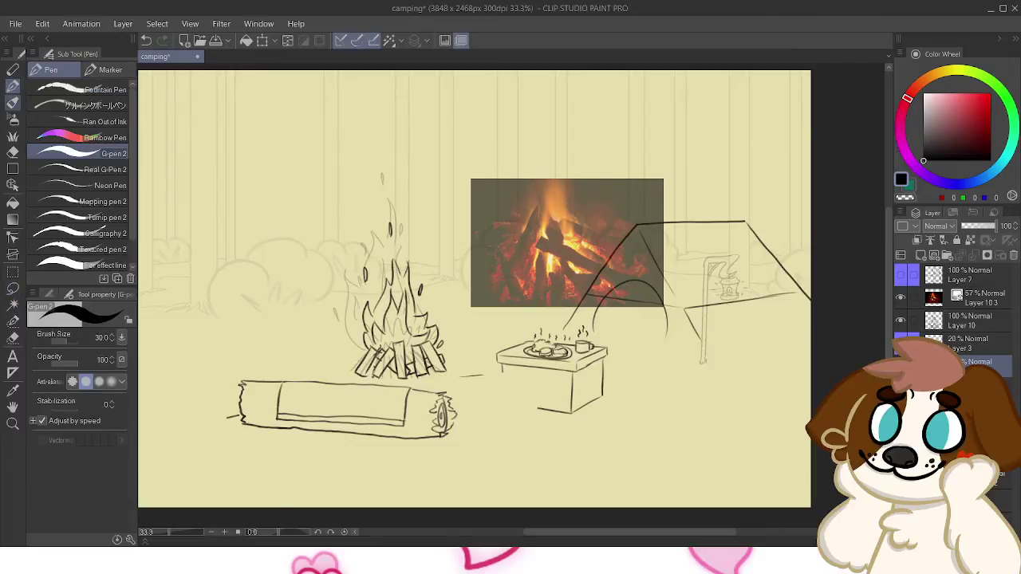
pyautogui.click(13, 102)
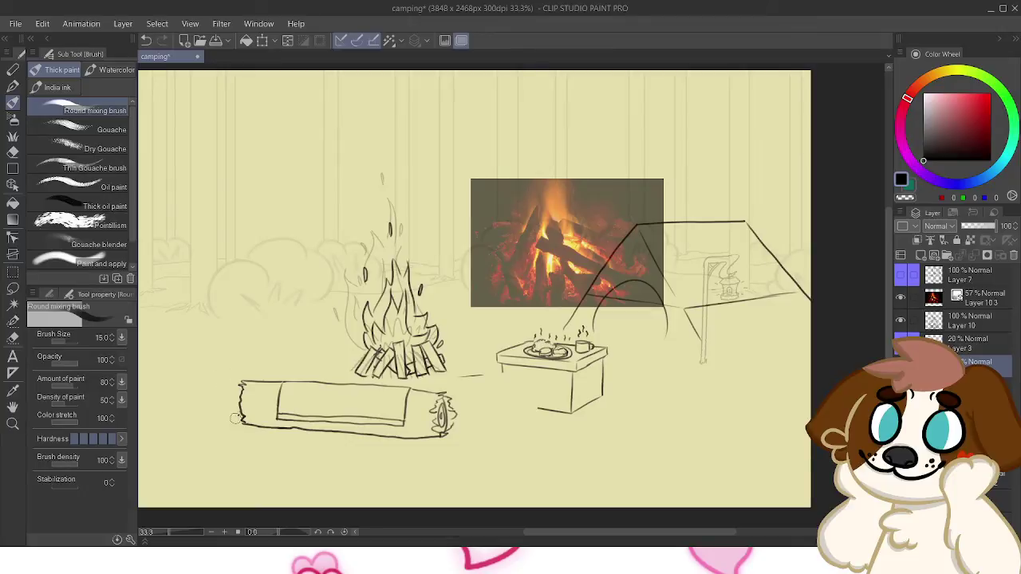
pyautogui.moveTo(502, 366); pyautogui.dragTo(506, 402)
pyautogui.hotkey('ctrl', 'z')
pyautogui.hotkey('ctrl', 'z')
pyautogui.moveTo(503, 363)
pyautogui.mouseDown()
pyautogui.moveTo(501, 404)
pyautogui.moveTo(507, 377)
pyautogui.moveTo(545, 401)
pyautogui.moveTo(505, 403)
pyautogui.moveTo(553, 408)
pyautogui.moveTo(500, 406)
pyautogui.moveTo(571, 411)
pyautogui.mouseUp()
pyautogui.hotkey('ctrl', 'z')
pyautogui.hotkey('ctrl', 'z')
pyautogui.hotkey('ctrl', 'z')
pyautogui.hotkey('ctrl', 'z')
pyautogui.hotkey('ctrl', 'z')
pyautogui.moveTo(551, 410); pyautogui.dragTo(572, 413)
pyautogui.hotkey('ctrl', 'z')
pyautogui.moveTo(473, 375); pyautogui.dragTo(465, 374)
# Lasso the blanketed log and copy it onto a new layer
pyautogui.press('m')
pyautogui.moveTo(263, 362)
pyautogui.mouseDown()
pyautogui.moveTo(229, 378)
pyautogui.moveTo(270, 473)
pyautogui.moveTo(456, 450)
pyautogui.moveTo(476, 423)
pyautogui.moveTo(463, 382)
pyautogui.moveTo(303, 362)
pyautogui.mouseUp()
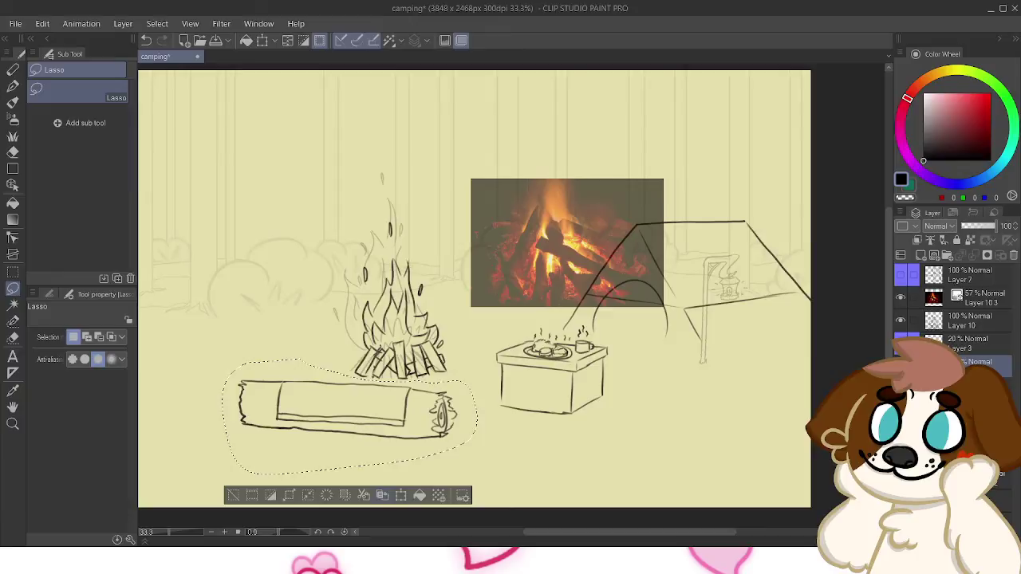
pyautogui.click(382, 496)
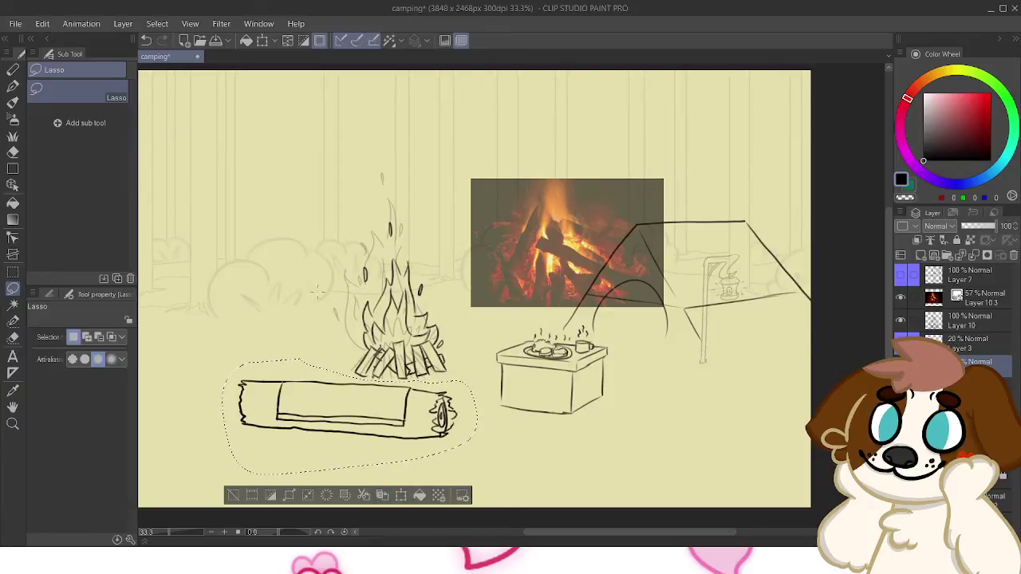
# Flip the copied log horizontally, scale it to 83%, rotate it to -6.2 degrees and place it above the original log
pyautogui.click(262, 40)
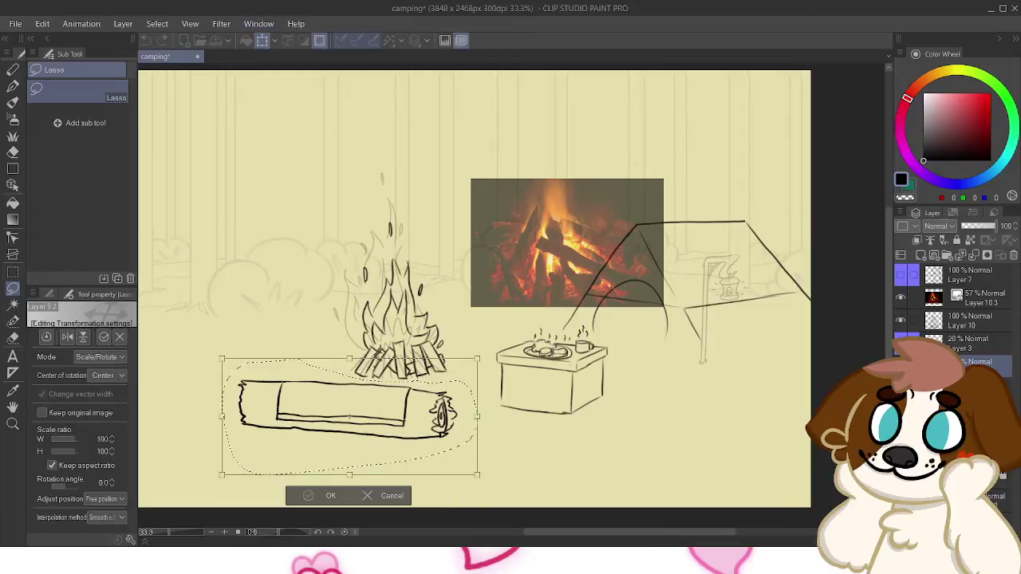
pyautogui.click(67, 337)
pyautogui.moveTo(350, 416); pyautogui.dragTo(352, 328)
pyautogui.moveTo(477, 297); pyautogui.dragTo(431, 282)
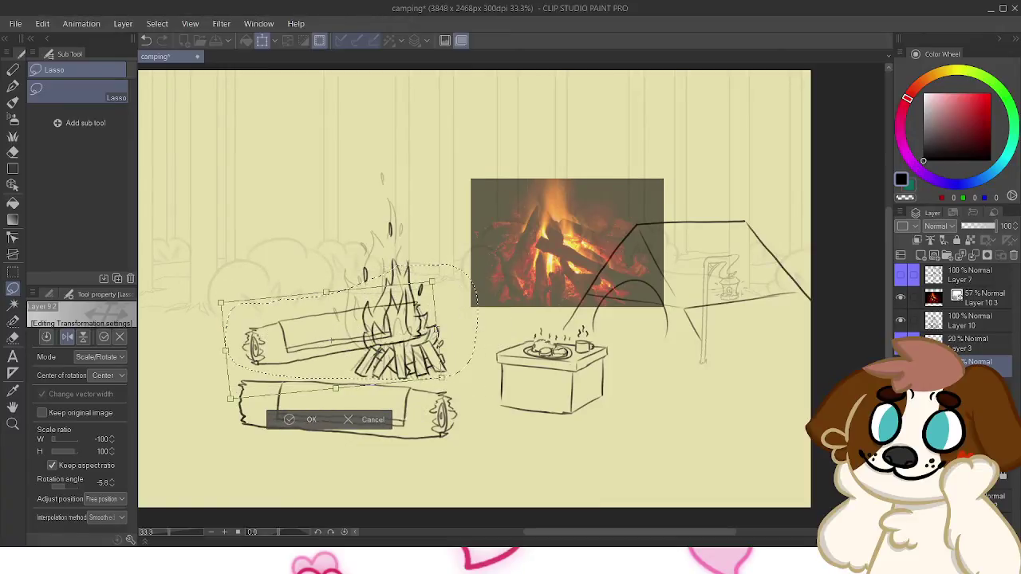
pyautogui.moveTo(331, 341); pyautogui.dragTo(311, 332)
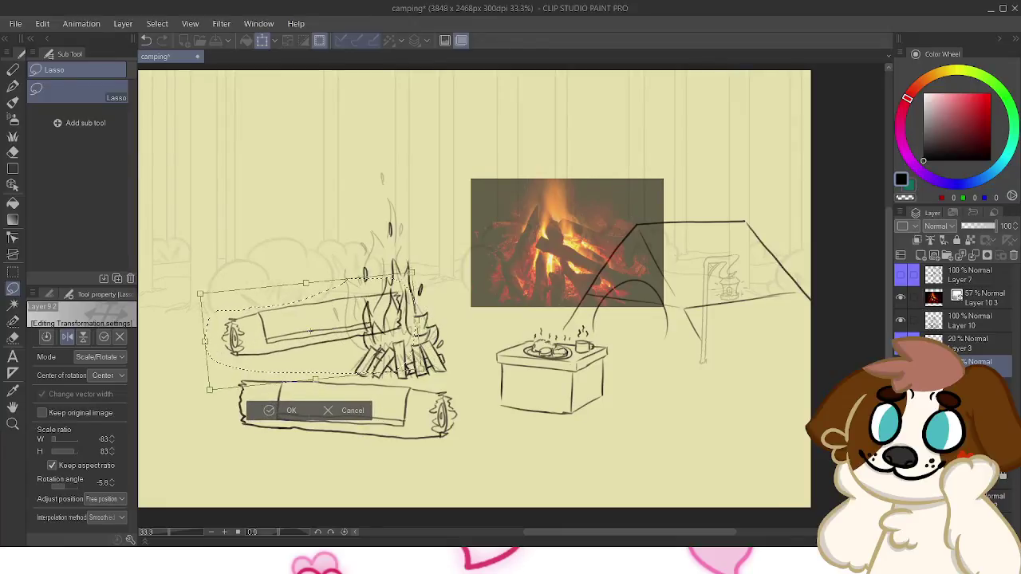
pyautogui.moveTo(210, 389); pyautogui.dragTo(210, 391)
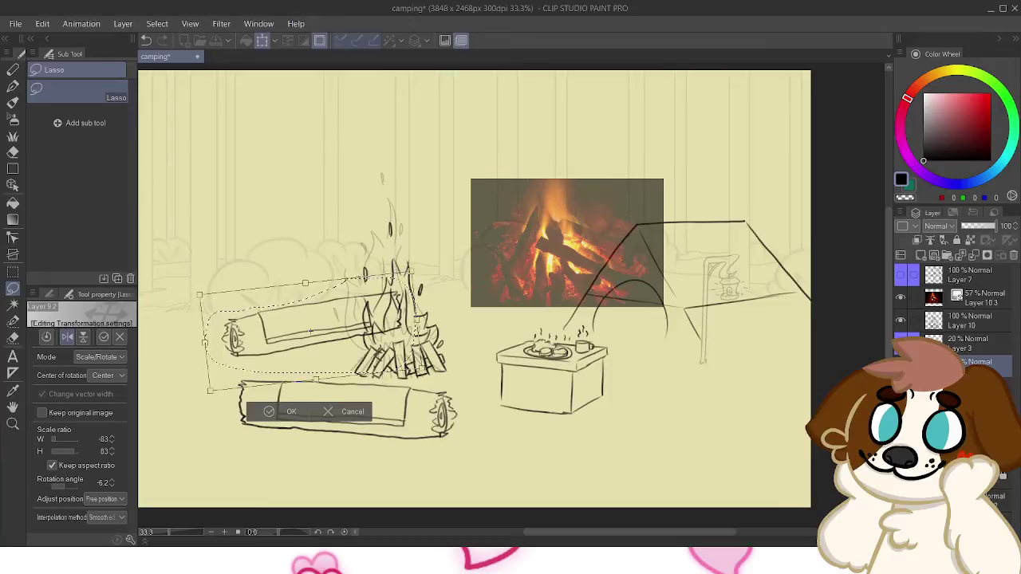
# Free-transform the copied log to about 81% width and 78% height, shift it back beside the campfire, apply it and clear the selection
pyautogui.hotkey('ctrl', 'shift', 't')
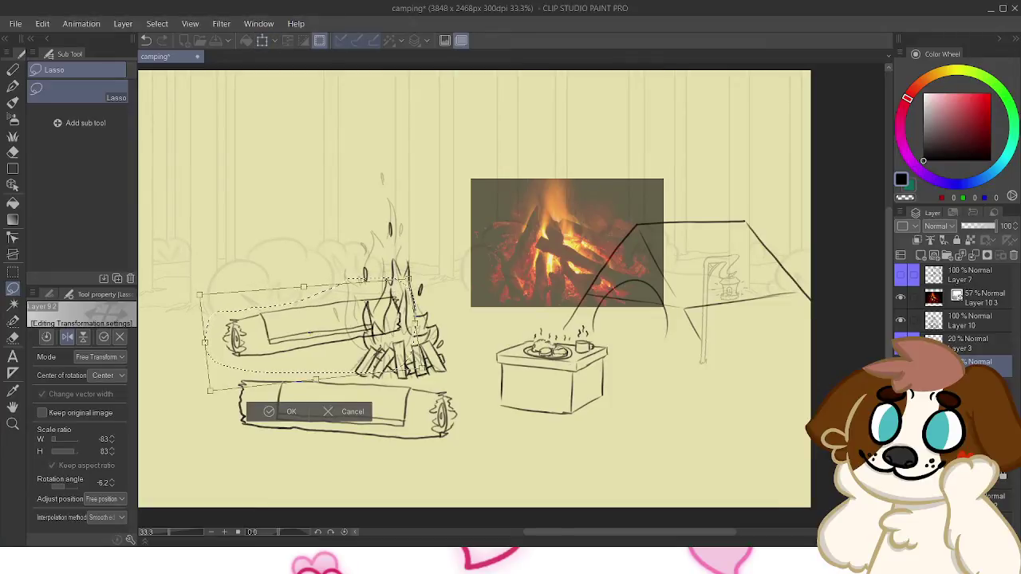
pyautogui.moveTo(205, 342); pyautogui.dragTo(211, 347)
pyautogui.moveTo(312, 340); pyautogui.dragTo(290, 341)
pyautogui.moveTo(285, 292); pyautogui.dragTo(288, 304)
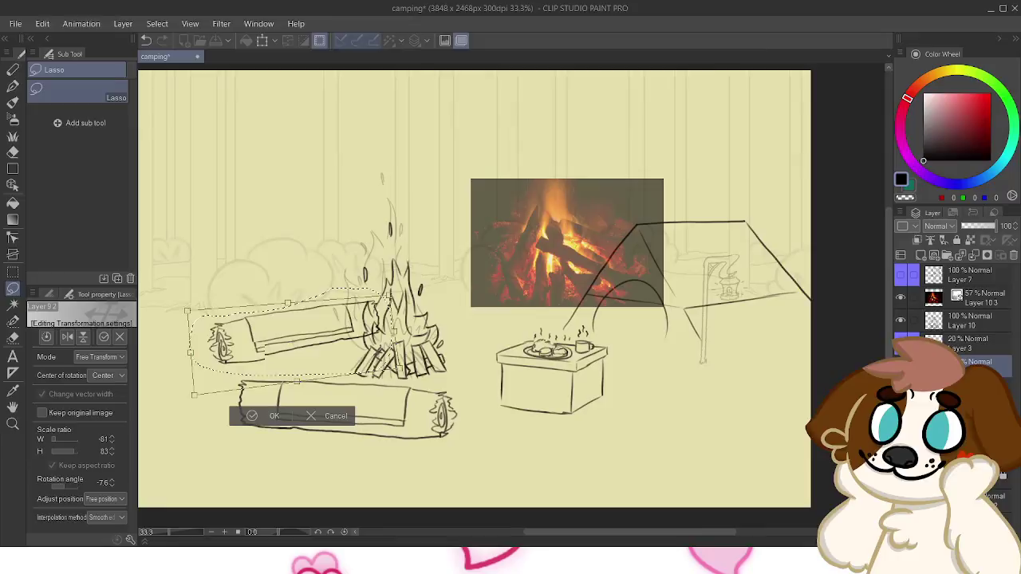
pyautogui.moveTo(293, 343); pyautogui.dragTo(291, 338)
pyautogui.moveTo(296, 377); pyautogui.dragTo(295, 381)
pyautogui.moveTo(291, 340); pyautogui.dragTo(287, 338)
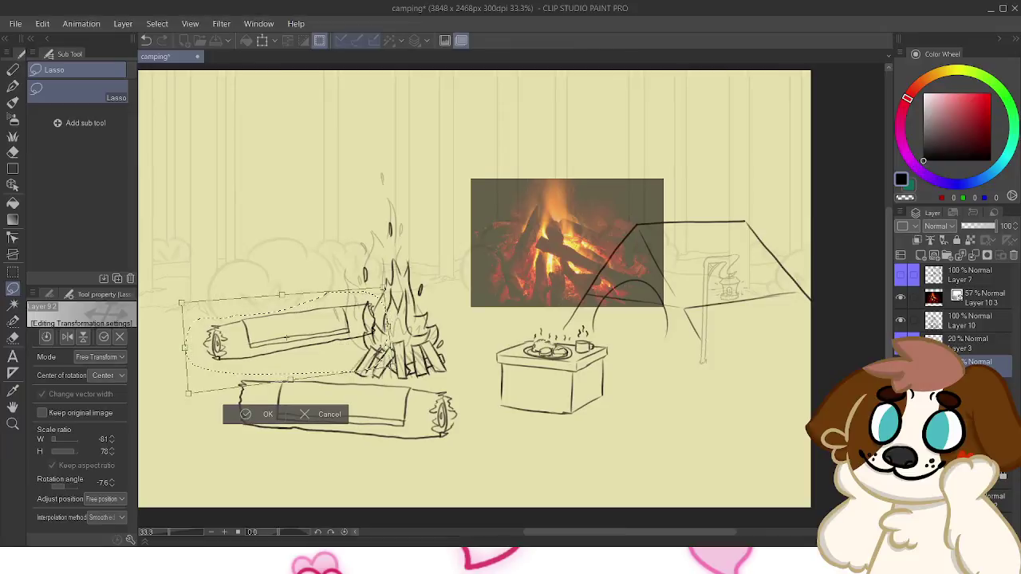
pyautogui.press('Return')
pyautogui.hotkey('ctrl', 'd')
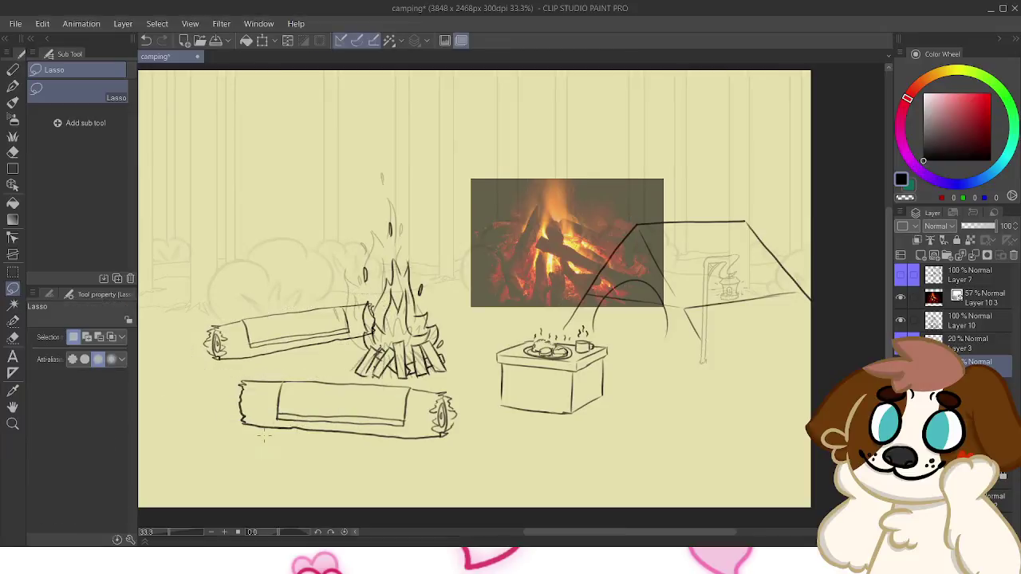
# Lasso the front log, move it slightly up and left toward the campfire, and clear the selection
pyautogui.moveTo(265, 479)
pyautogui.mouseDown()
pyautogui.moveTo(470, 454)
pyautogui.moveTo(462, 375)
pyautogui.moveTo(440, 365)
pyautogui.mouseUp()
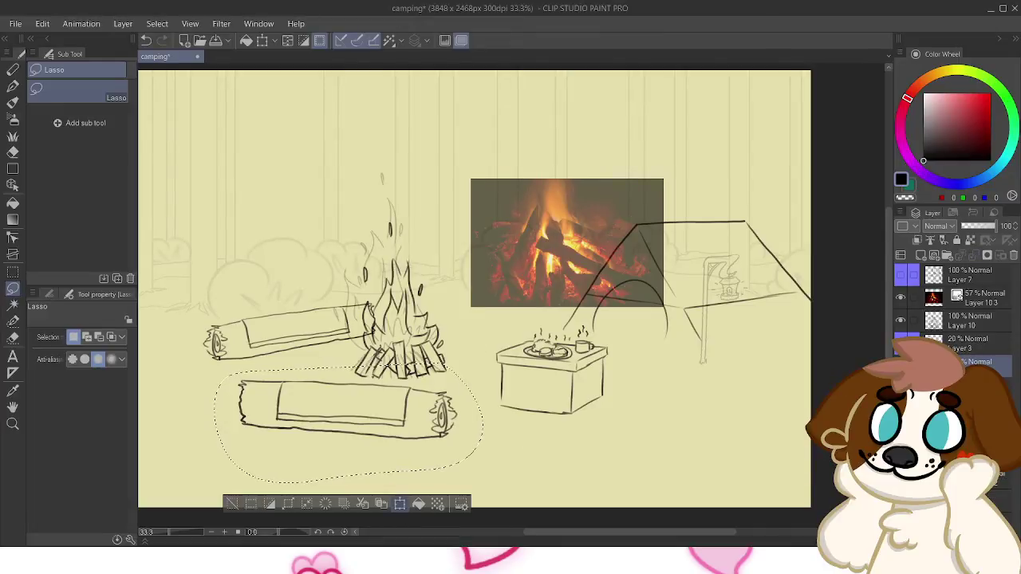
pyautogui.click(399, 504)
pyautogui.moveTo(379, 362); pyautogui.dragTo(381, 350)
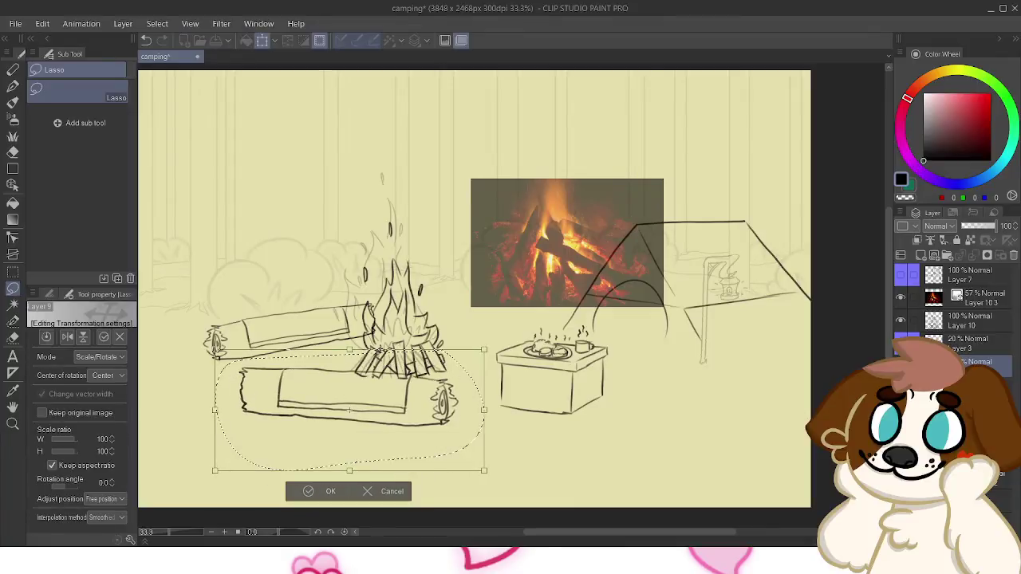
pyautogui.moveTo(349, 411)
pyautogui.mouseDown()
pyautogui.moveTo(367, 410)
pyautogui.moveTo(340, 406)
pyautogui.mouseUp()
pyautogui.press('Return')
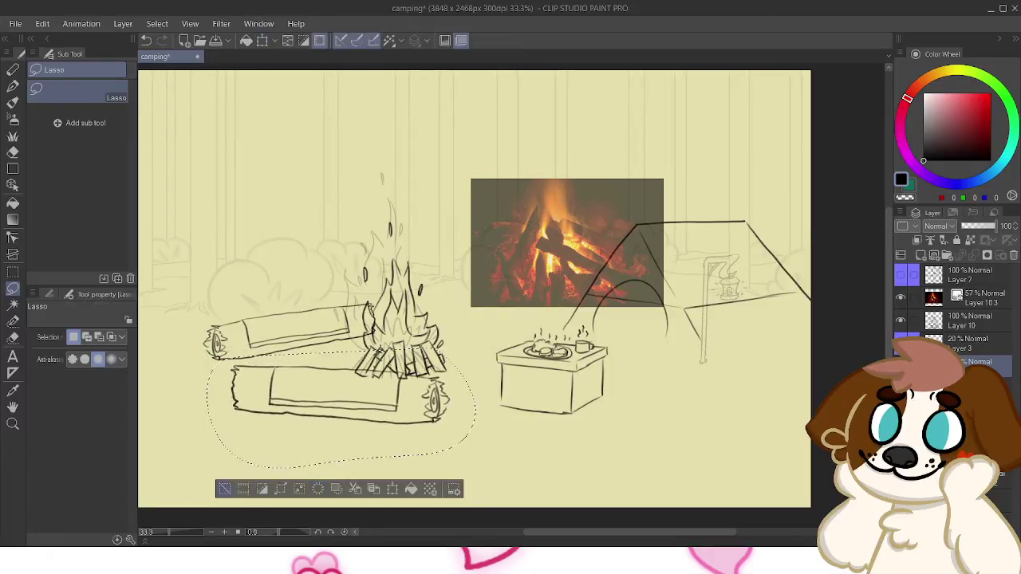
pyautogui.hotkey('ctrl', 'd')
# Lasso the campfire on Layer 10, shift it slightly up and left between the logs, and clear the selection
pyautogui.click(969, 319)
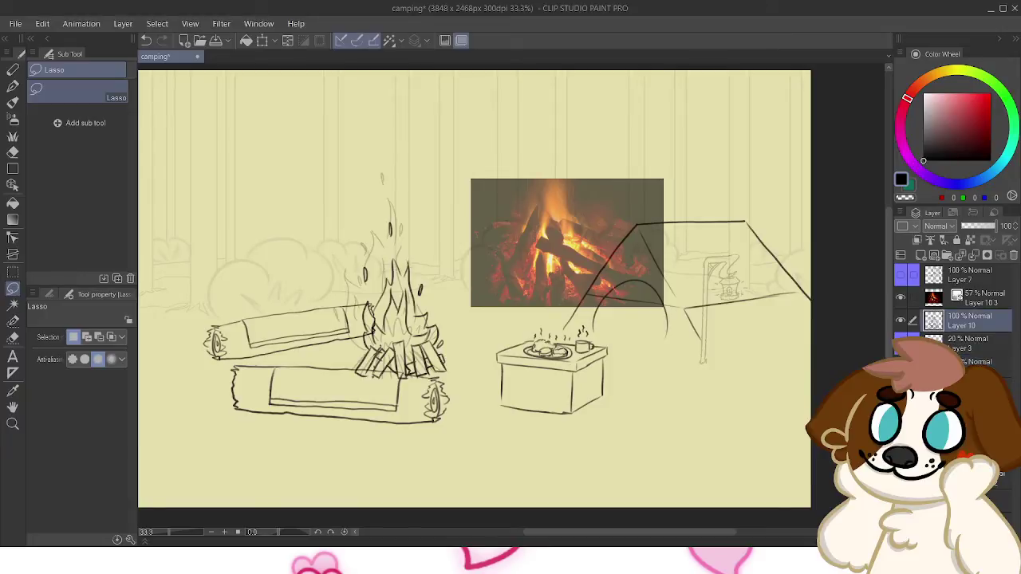
pyautogui.moveTo(382, 153)
pyautogui.mouseDown()
pyautogui.moveTo(452, 407)
pyautogui.moveTo(423, 152)
pyautogui.moveTo(384, 152)
pyautogui.mouseUp()
pyautogui.click(454, 444)
pyautogui.moveTo(401, 335); pyautogui.dragTo(391, 330)
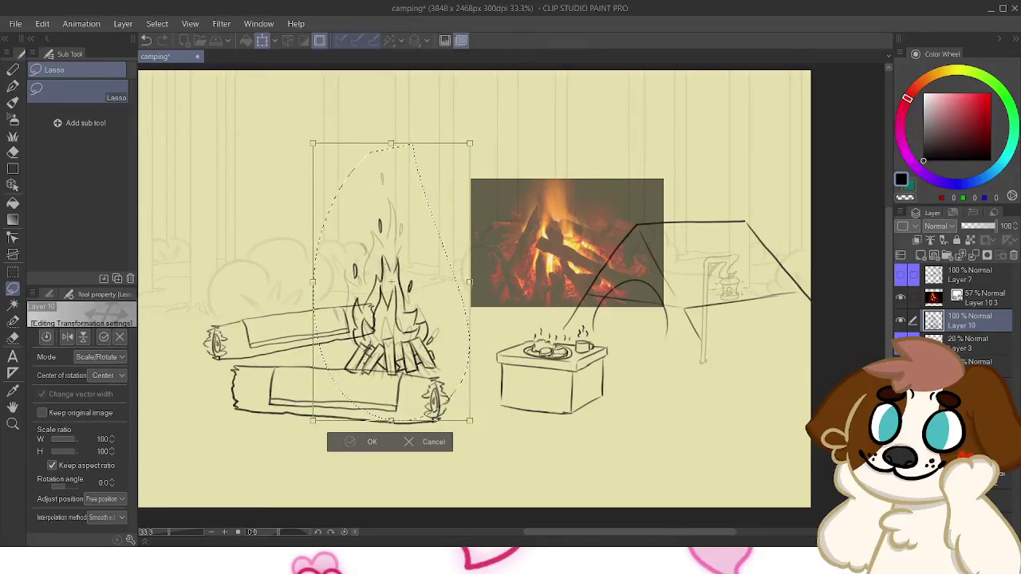
pyautogui.press('Return')
pyautogui.hotkey('ctrl', 'd')
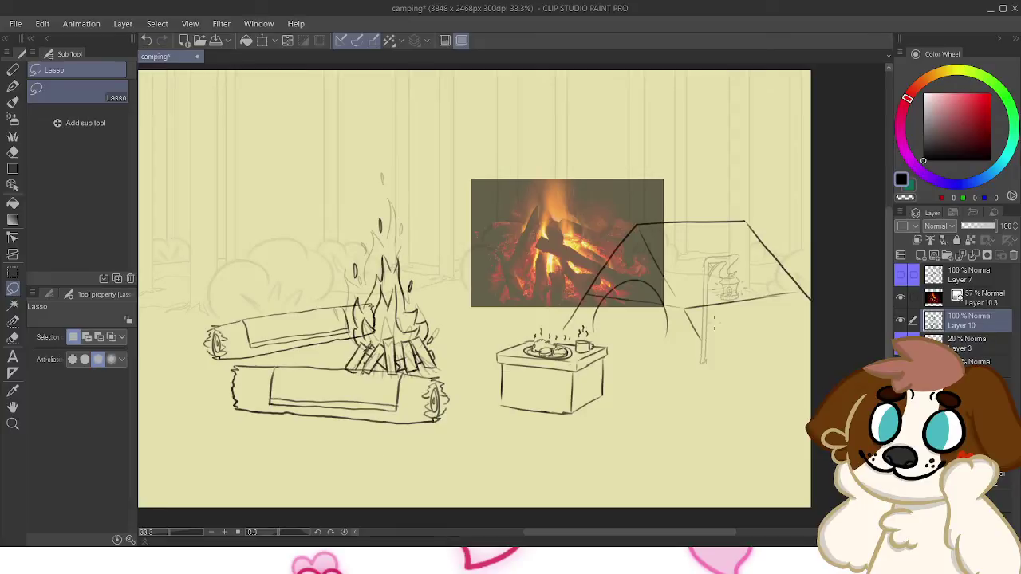
# Lasso the food crate on Layer 9, move it beside the front log's cut end, and clear the selection
pyautogui.click(983, 365)
pyautogui.moveTo(479, 335)
pyautogui.mouseDown()
pyautogui.moveTo(570, 458)
pyautogui.moveTo(630, 353)
pyautogui.moveTo(491, 321)
pyautogui.mouseUp()
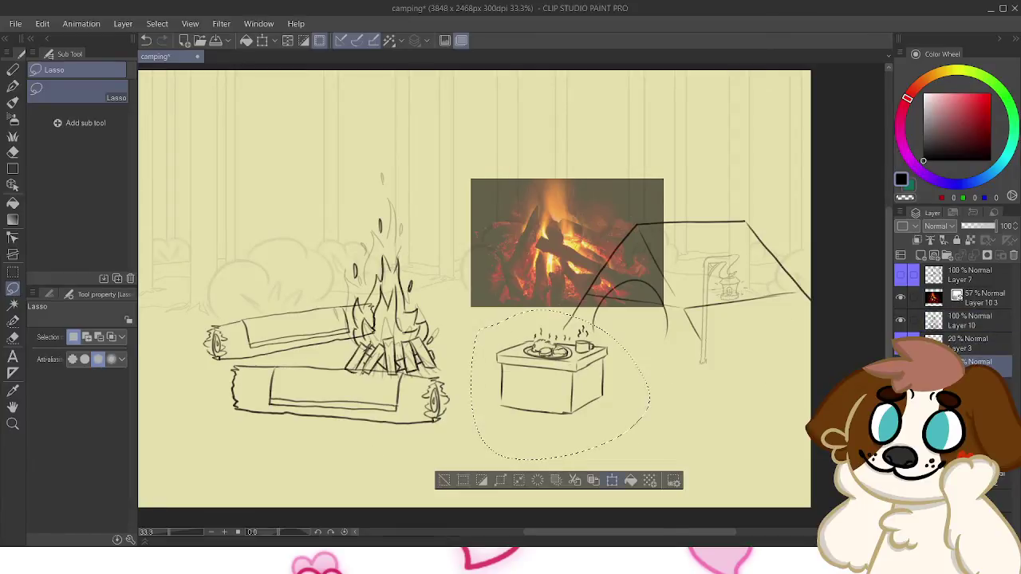
pyautogui.click(612, 480)
pyautogui.moveTo(560, 385)
pyautogui.mouseDown()
pyautogui.moveTo(536, 415)
pyautogui.moveTo(507, 410)
pyautogui.mouseUp()
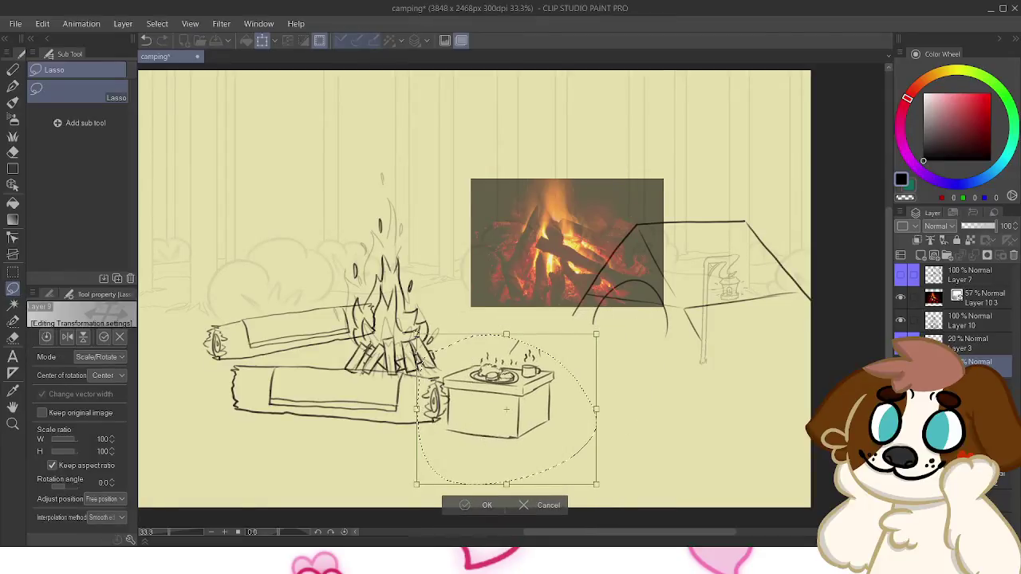
pyautogui.press('Return')
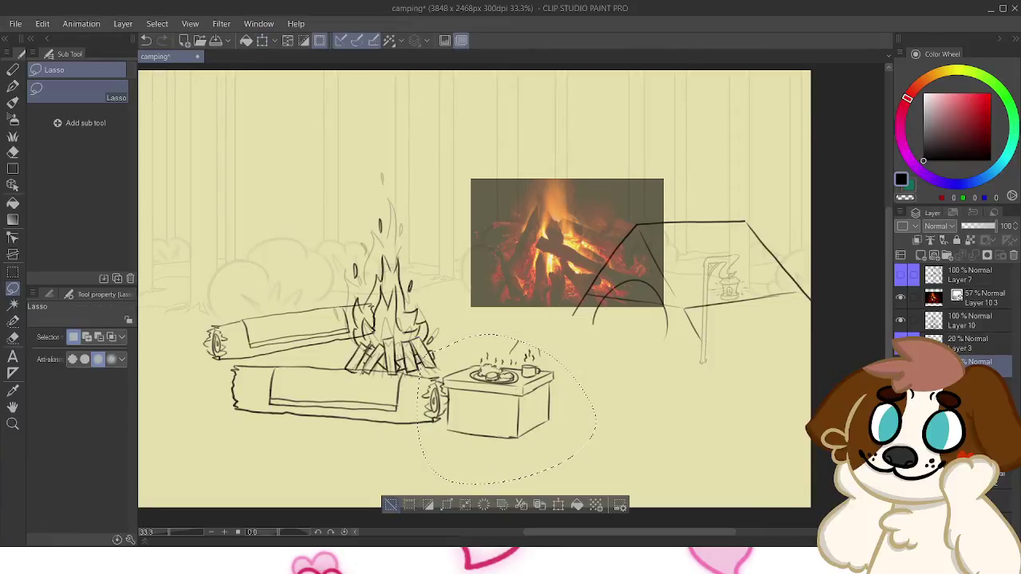
pyautogui.hotkey('ctrl', 'd')
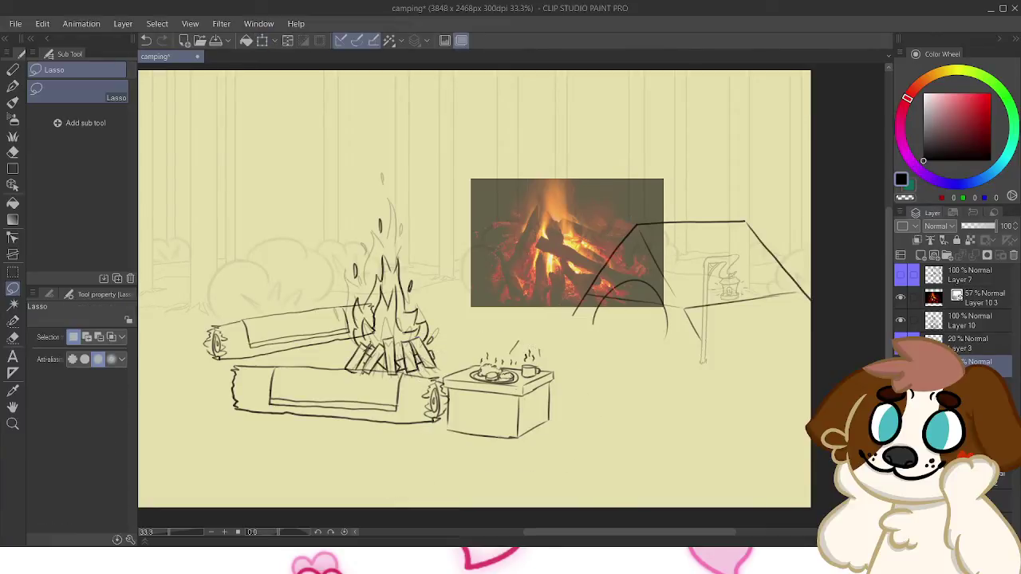
# Try shifting the lassoed tent sketch slightly to the right
pyautogui.moveTo(511, 300); pyautogui.dragTo(432, 310)
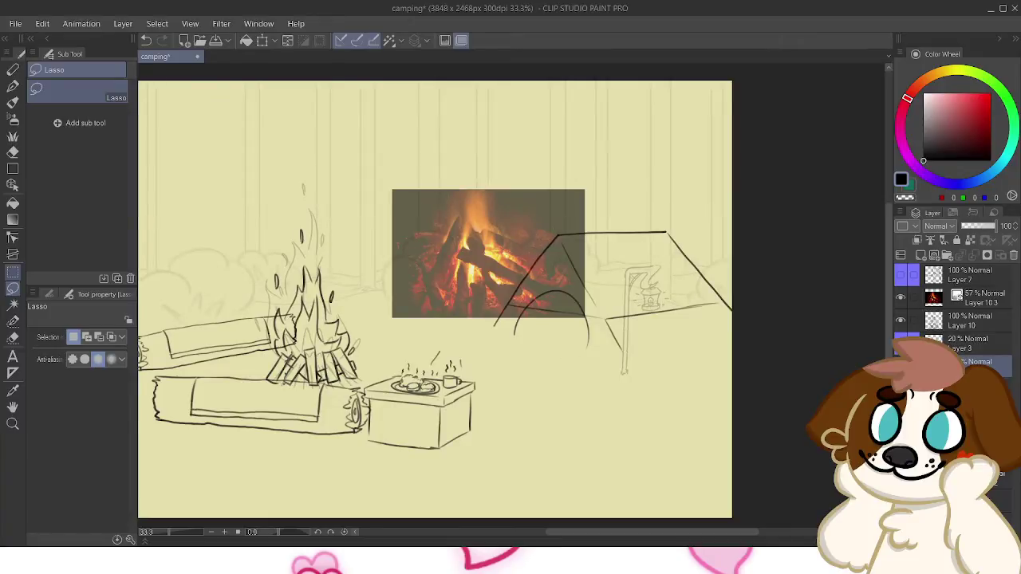
pyautogui.moveTo(547, 179)
pyautogui.mouseDown()
pyautogui.moveTo(453, 351)
pyautogui.moveTo(742, 395)
pyautogui.moveTo(671, 158)
pyautogui.moveTo(576, 132)
pyautogui.mouseUp()
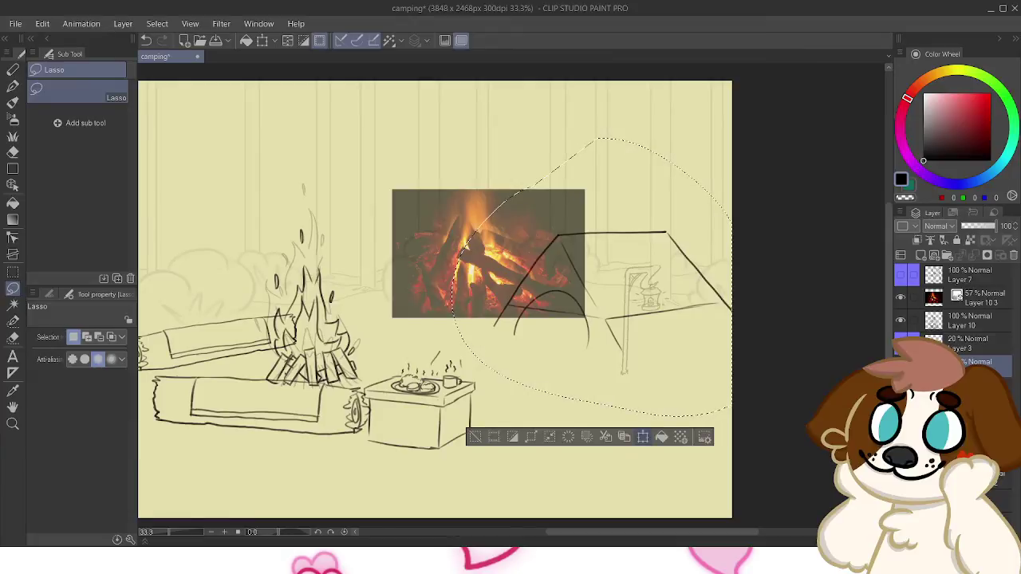
pyautogui.click(644, 437)
pyautogui.moveTo(568, 277)
pyautogui.mouseDown()
pyautogui.moveTo(614, 289)
pyautogui.moveTo(619, 280)
pyautogui.moveTo(591, 277)
pyautogui.mouseUp()
pyautogui.press('Return')
# Lasso the old tent sketch, delete it and clear the selection
pyautogui.moveTo(542, 194)
pyautogui.mouseDown()
pyautogui.moveTo(482, 319)
pyautogui.moveTo(754, 249)
pyautogui.moveTo(544, 195)
pyautogui.mouseUp()
pyautogui.press('Delete')
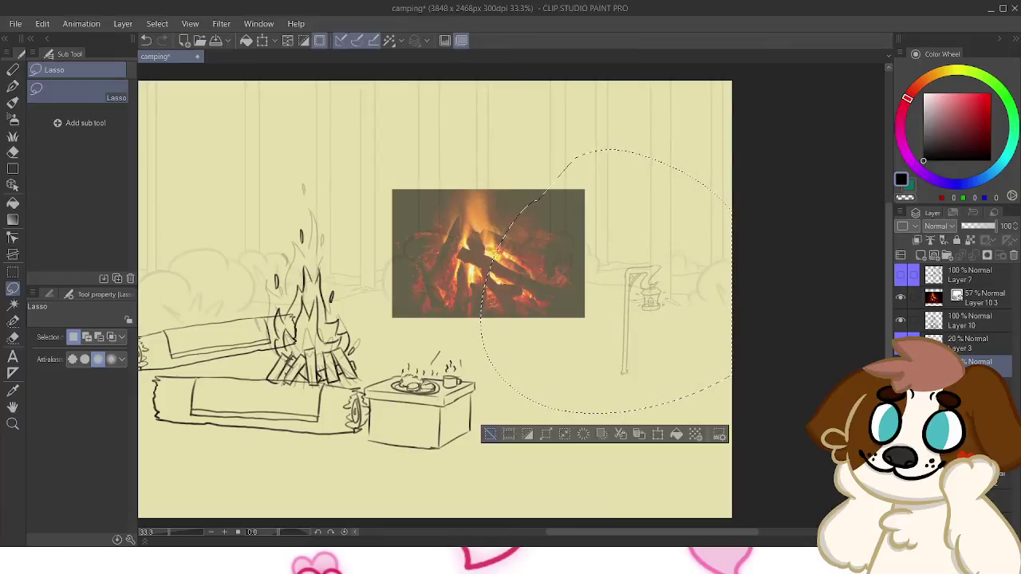
pyautogui.hotkey('ctrl', 'd')
# Try out slanted strokes for a new tent's left slope with the Round mixing brush and hide the fire photo layer
pyautogui.press('p')
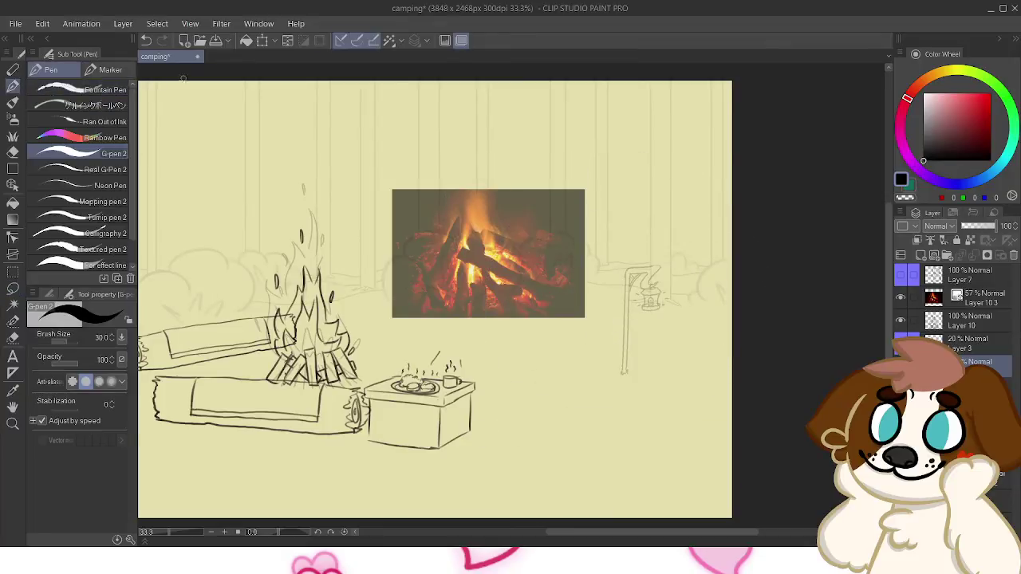
pyautogui.press('b')
pyautogui.moveTo(568, 369); pyautogui.dragTo(619, 296)
pyautogui.hotkey('ctrl', 'z')
pyautogui.moveTo(579, 327); pyautogui.dragTo(614, 270)
pyautogui.hotkey('ctrl', 'z')
pyautogui.moveTo(573, 328); pyautogui.dragTo(616, 253)
pyautogui.hotkey('ctrl', 'z')
pyautogui.hotkey('ctrl', 'z')
pyautogui.moveTo(560, 341); pyautogui.dragTo(613, 244)
pyautogui.hotkey('ctrl', 'z')
pyautogui.moveTo(568, 327)
pyautogui.mouseDown()
pyautogui.moveTo(620, 234)
pyautogui.moveTo(612, 230)
pyautogui.mouseUp()
pyautogui.hotkey('ctrl', 'z')
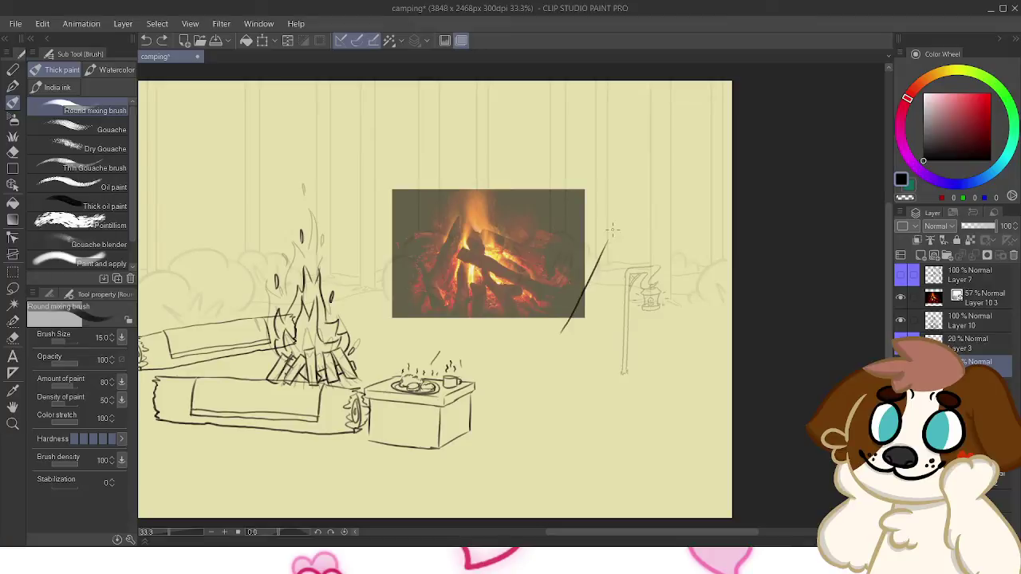
pyautogui.hotkey('ctrl', 'z')
pyautogui.moveTo(558, 344); pyautogui.dragTo(615, 242)
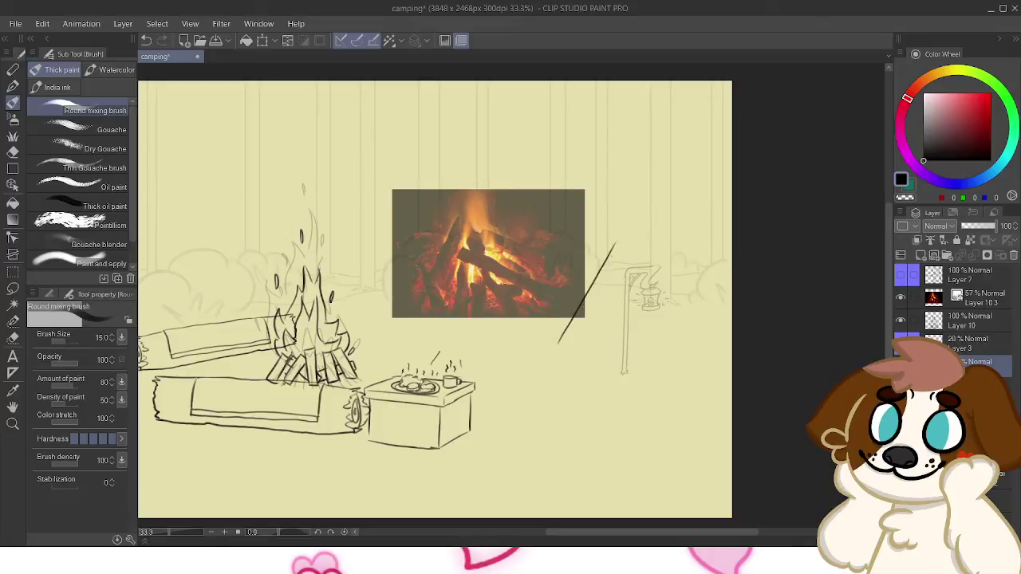
pyautogui.click(901, 297)
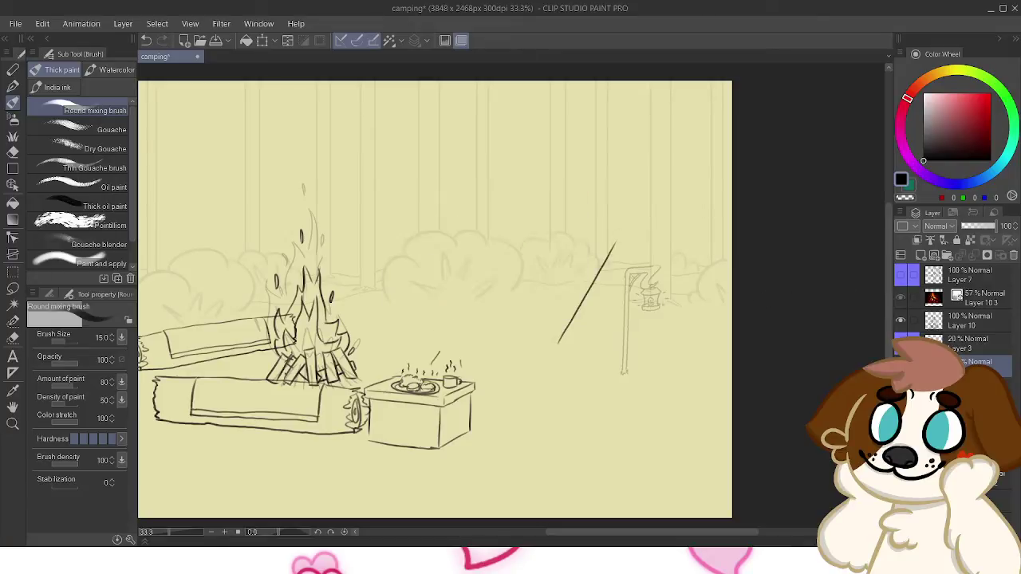
# Sketch the new tent's left front slope rising to a peak above the lantern post, redoing the line until it fits
pyautogui.hotkey('ctrl', 'z')
pyautogui.moveTo(555, 356); pyautogui.dragTo(601, 252)
pyautogui.hotkey('ctrl', 'z')
pyautogui.moveTo(556, 328); pyautogui.dragTo(606, 240)
pyautogui.hotkey('ctrl', 'z')
pyautogui.moveTo(557, 331); pyautogui.dragTo(645, 324)
pyautogui.hotkey('ctrl', 'z')
pyautogui.moveTo(552, 332); pyautogui.dragTo(667, 329)
pyautogui.hotkey('ctrl', 'z')
pyautogui.hotkey('ctrl', 'z')
pyautogui.moveTo(547, 336); pyautogui.dragTo(595, 233)
pyautogui.hotkey('ctrl', 'z')
pyautogui.moveTo(551, 326)
pyautogui.mouseDown()
pyautogui.moveTo(599, 232)
pyautogui.moveTo(628, 254)
pyautogui.moveTo(651, 297)
pyautogui.mouseUp()
pyautogui.hotkey('ctrl', 'z')
pyautogui.hotkey('ctrl', 'z')
pyautogui.moveTo(548, 326)
pyautogui.mouseDown()
pyautogui.moveTo(612, 213)
pyautogui.moveTo(667, 268)
pyautogui.moveTo(671, 287)
pyautogui.mouseUp()
pyautogui.hotkey('ctrl', 'z')
# Sketch the tent's right front slope from the peak down past the lantern, redoing unsatisfactory strokes
pyautogui.moveTo(615, 214); pyautogui.dragTo(692, 318)
pyautogui.hotkey('ctrl', 'z')
pyautogui.moveTo(612, 214); pyautogui.dragTo(697, 325)
pyautogui.hotkey('ctrl', 'z')
pyautogui.moveTo(613, 214); pyautogui.dragTo(689, 328)
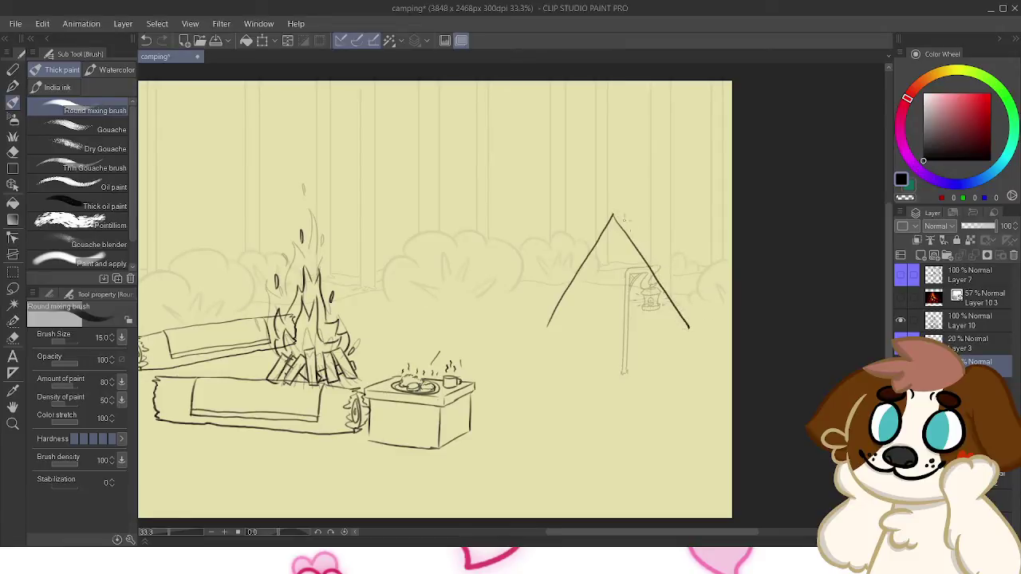
# Try a ridge line from the tent's peak and rework both front slopes
pyautogui.moveTo(613, 214)
pyautogui.mouseDown()
pyautogui.moveTo(652, 213)
pyautogui.moveTo(640, 207)
pyautogui.mouseUp()
pyautogui.hotkey('ctrl', 'z')
pyautogui.hotkey('ctrl', 'z')
pyautogui.moveTo(613, 214); pyautogui.dragTo(576, 261)
pyautogui.hotkey('ctrl', 'z')
pyautogui.hotkey('ctrl', 'z')
pyautogui.moveTo(614, 214)
pyautogui.mouseDown()
pyautogui.moveTo(634, 213)
pyautogui.moveTo(682, 302)
pyautogui.mouseUp()
pyautogui.hotkey('ctrl', 'z')
pyautogui.hotkey('ctrl', 'z')
pyautogui.hotkey('ctrl', 'z')
# Sketch a second slope line running parallel to the tent's right front edge, redoing it several times
pyautogui.moveTo(637, 214); pyautogui.dragTo(690, 327)
pyautogui.hotkey('ctrl', 'z')
pyautogui.moveTo(628, 223); pyautogui.dragTo(669, 275)
pyautogui.hotkey('ctrl', 'z')
pyautogui.moveTo(628, 222); pyautogui.dragTo(709, 324)
pyautogui.hotkey('ctrl', 'z')
pyautogui.moveTo(629, 222); pyautogui.dragTo(704, 317)
pyautogui.hotkey('ctrl', 'z')
pyautogui.moveTo(630, 222); pyautogui.dragTo(706, 326)
pyautogui.hotkey('ctrl', 'z')
pyautogui.hotkey('ctrl', 'z')
pyautogui.hotkey('ctrl', 'z')
# Draw the tent roof's back edge sloping down from the end of the short ridge
pyautogui.moveTo(683, 321); pyautogui.dragTo(699, 318)
pyautogui.hotkey('ctrl', 'z')
pyautogui.moveTo(627, 223)
pyautogui.mouseDown()
pyautogui.moveTo(652, 231)
pyautogui.moveTo(689, 286)
pyautogui.mouseUp()
pyautogui.hotkey('ctrl', 'z')
pyautogui.hotkey('ctrl', 'z')
pyautogui.hotkey('ctrl', 'z')
pyautogui.hotkey('ctrl', 'z')
pyautogui.hotkey('ctrl', 'z')
pyautogui.moveTo(654, 238); pyautogui.dragTo(704, 317)
pyautogui.hotkey('ctrl', 'z')
pyautogui.hotkey('ctrl', 'z')
pyautogui.moveTo(651, 238)
pyautogui.mouseDown()
pyautogui.moveTo(703, 322)
pyautogui.moveTo(707, 311)
pyautogui.mouseUp()
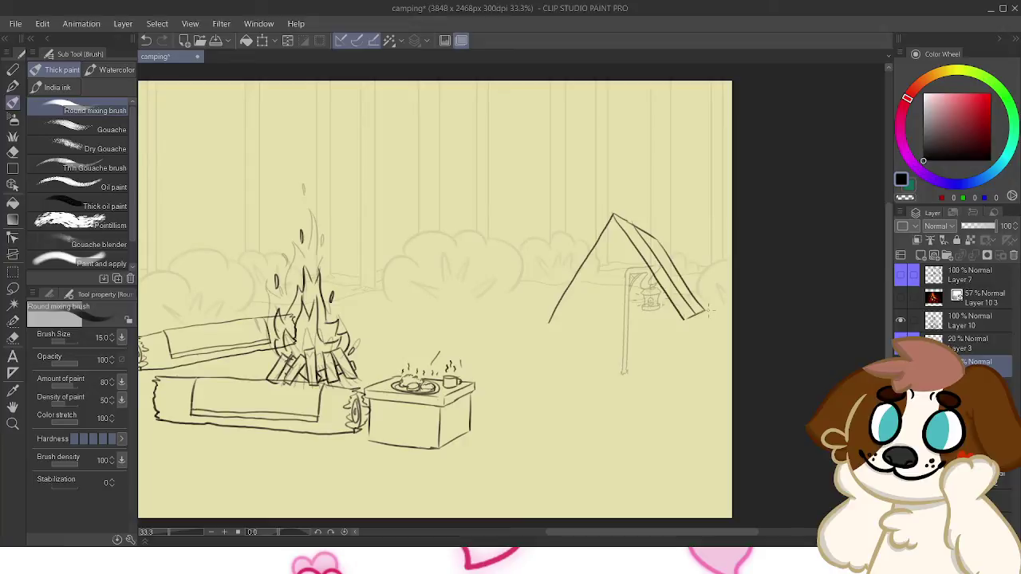
# Close the tent roof's lower edge between the front and back slopes
pyautogui.hotkey('ctrl', 'z')
pyautogui.moveTo(699, 304); pyautogui.dragTo(684, 321)
pyautogui.hotkey('ctrl', 'z')
pyautogui.hotkey('ctrl', 'z')
pyautogui.hotkey('ctrl', 'z')
pyautogui.hotkey('ctrl', 'z')
# Redraw the tent's left front slope as a steeper line down from the peak
pyautogui.moveTo(543, 330)
pyautogui.mouseDown()
pyautogui.moveTo(600, 231)
pyautogui.moveTo(574, 303)
pyautogui.mouseUp()
pyautogui.hotkey('ctrl', 'z')
pyautogui.hotkey('ctrl', 'z')
pyautogui.moveTo(611, 218); pyautogui.dragTo(569, 316)
pyautogui.hotkey('ctrl', 'z')
pyautogui.moveTo(613, 215)
pyautogui.mouseDown()
pyautogui.moveTo(554, 327)
pyautogui.moveTo(582, 263)
pyautogui.moveTo(559, 318)
pyautogui.mouseUp()
pyautogui.hotkey('ctrl', 'z')
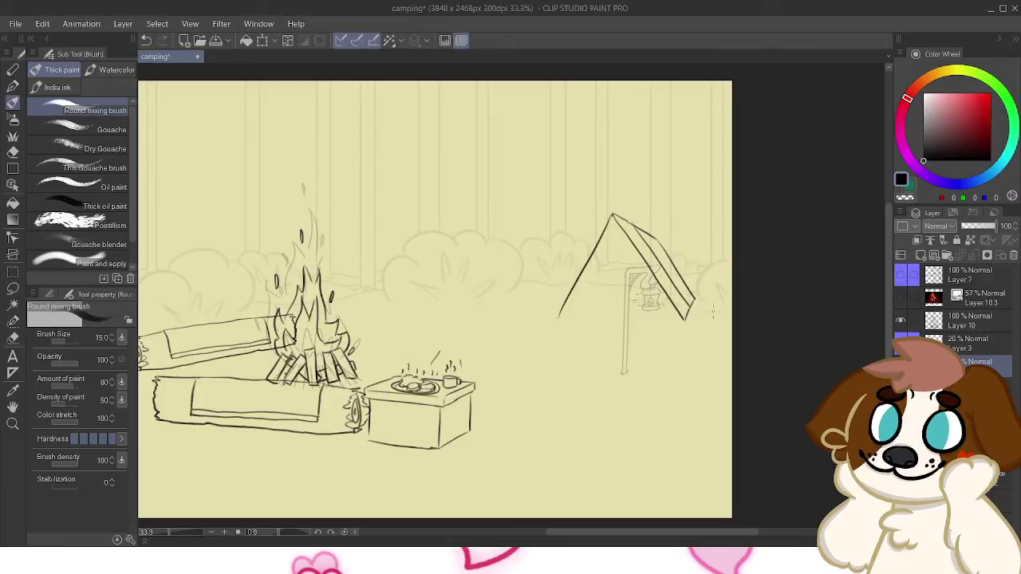
# Draw a vertical seam down the middle of the tent's front, from the peak to ground level
pyautogui.moveTo(656, 231)
pyautogui.mouseDown()
pyautogui.moveTo(659, 260)
pyautogui.moveTo(638, 238)
pyautogui.moveTo(671, 287)
pyautogui.mouseUp()
pyautogui.moveTo(573, 319); pyautogui.dragTo(667, 321)
pyautogui.hotkey('ctrl', 'z')
pyautogui.moveTo(612, 220); pyautogui.dragTo(613, 327)
pyautogui.hotkey('ctrl', 'z')
pyautogui.moveTo(614, 223); pyautogui.dragTo(613, 319)
pyautogui.hotkey('ctrl', 'z')
# Retry the sloping rear edge of the tent's roof, from the ridge end to the rear ground corner, undoing the rejected strokes
pyautogui.moveTo(656, 236); pyautogui.dragTo(681, 282)
pyautogui.hotkey('ctrl', 'z')
pyautogui.moveTo(655, 237); pyautogui.dragTo(693, 290)
pyautogui.hotkey('ctrl', 'z')
pyautogui.moveTo(656, 239); pyautogui.dragTo(694, 300)
pyautogui.hotkey('ctrl', 'z')
pyautogui.moveTo(654, 234); pyautogui.dragTo(694, 297)
pyautogui.hotkey('ctrl', 'z')
pyautogui.moveTo(651, 233)
pyautogui.mouseDown()
pyautogui.moveTo(696, 309)
pyautogui.moveTo(671, 260)
pyautogui.moveTo(694, 298)
pyautogui.mouseUp()
pyautogui.hotkey('ctrl', 'z')
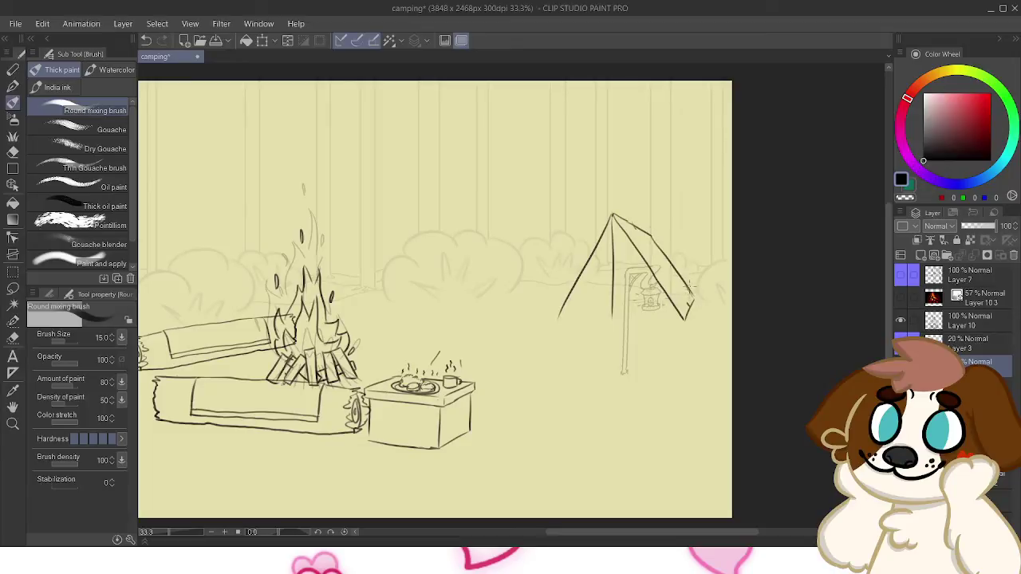
# Draw the tent's straight ground line from the front corner to the rear corner
pyautogui.moveTo(558, 319); pyautogui.dragTo(663, 324)
pyautogui.hotkey('ctrl', 'z')
pyautogui.moveTo(576, 322); pyautogui.dragTo(624, 322)
pyautogui.hotkey('ctrl', 'z')
pyautogui.moveTo(557, 322); pyautogui.dragTo(683, 321)
# Draw a rounded arch doorway in the tent's front, standing on the ground line
pyautogui.moveTo(588, 320); pyautogui.dragTo(648, 316)
pyautogui.hotkey('ctrl', 'z')
pyautogui.moveTo(585, 319); pyautogui.dragTo(649, 324)
pyautogui.hotkey('ctrl', 'z')
pyautogui.hotkey('ctrl', 'z')
pyautogui.moveTo(587, 319); pyautogui.dragTo(650, 316)
pyautogui.hotkey('ctrl', 'z')
pyautogui.hotkey('ctrl', 'z')
pyautogui.moveTo(587, 319)
pyautogui.mouseDown()
pyautogui.moveTo(592, 292)
pyautogui.moveTo(649, 316)
pyautogui.mouseUp()
pyautogui.hotkey('ctrl', 'z')
pyautogui.moveTo(587, 319); pyautogui.dragTo(649, 318)
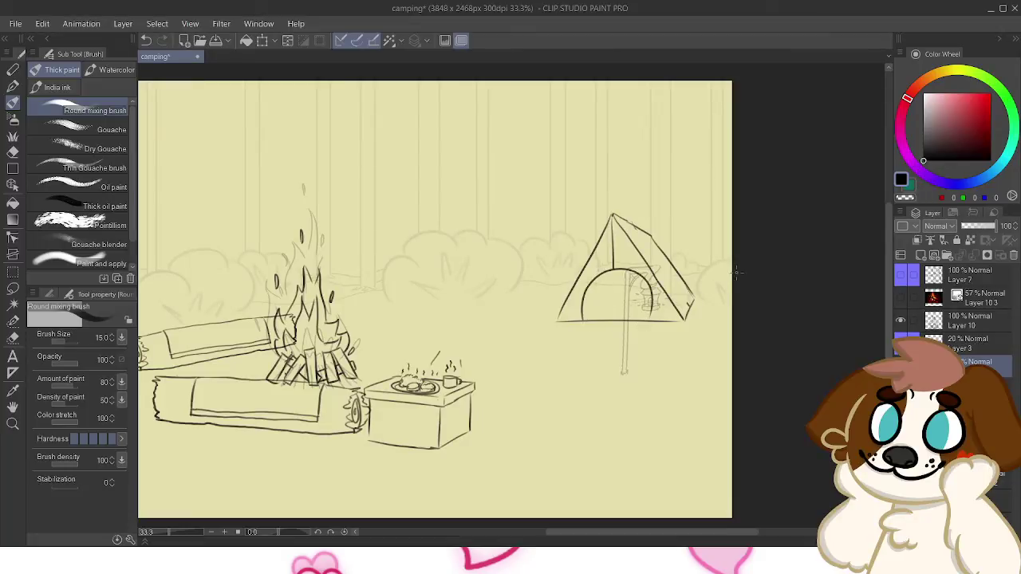
# Lasso the whole tent and move it left and slightly down, closer to the campfire
pyautogui.click(13, 289)
pyautogui.moveTo(586, 179)
pyautogui.mouseDown()
pyautogui.moveTo(683, 380)
pyautogui.moveTo(589, 169)
pyautogui.mouseUp()
pyautogui.click(669, 400)
pyautogui.moveTo(645, 208); pyautogui.dragTo(609, 215)
pyautogui.moveTo(581, 273); pyautogui.dragTo(576, 277)
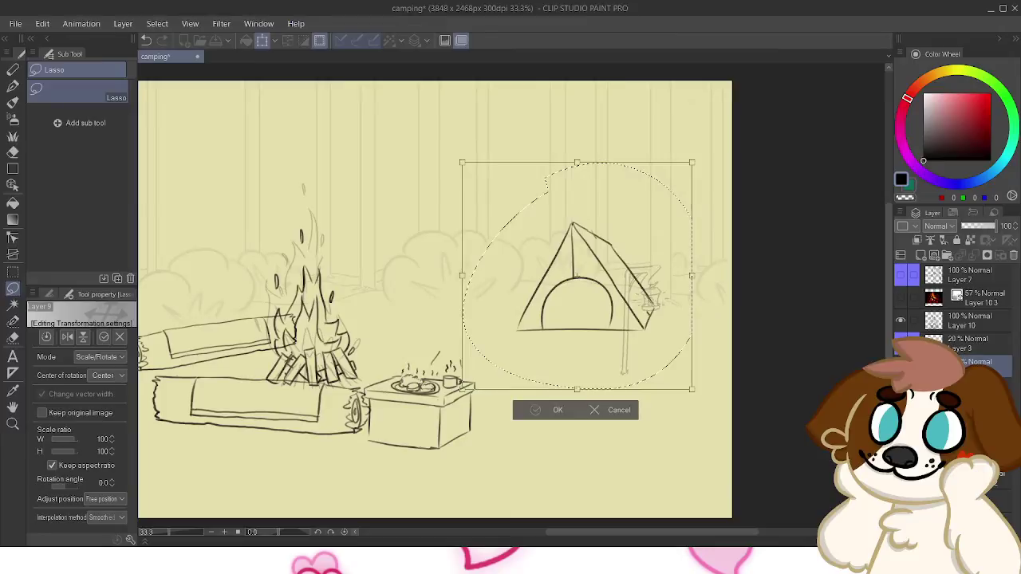
pyautogui.click(559, 407)
pyautogui.hotkey('ctrl', 'd')
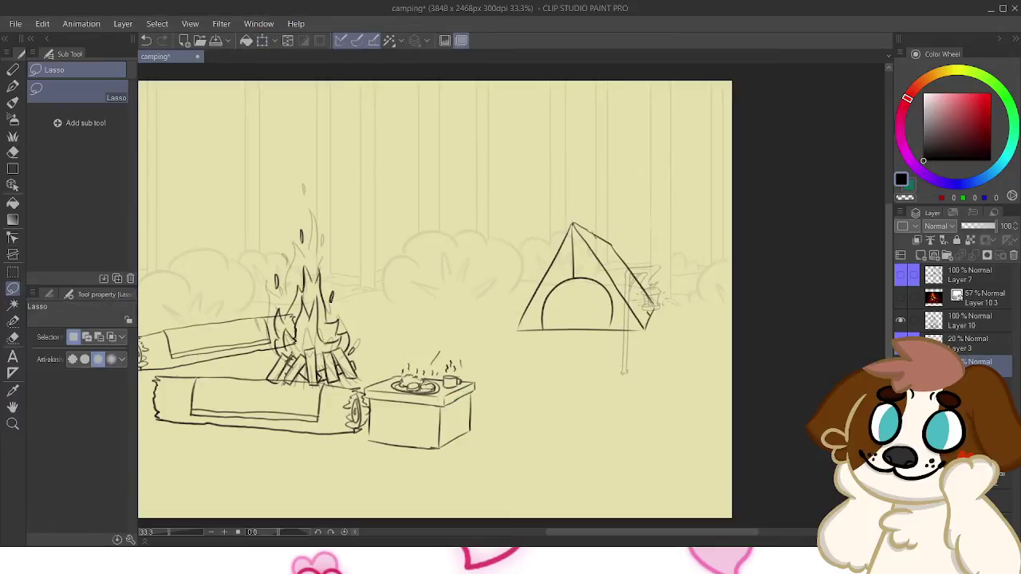
# Lasso the logs, campfire and food table, include Layer 10, and move them together to the right toward the tent
pyautogui.hotkey('ctrl', '0')
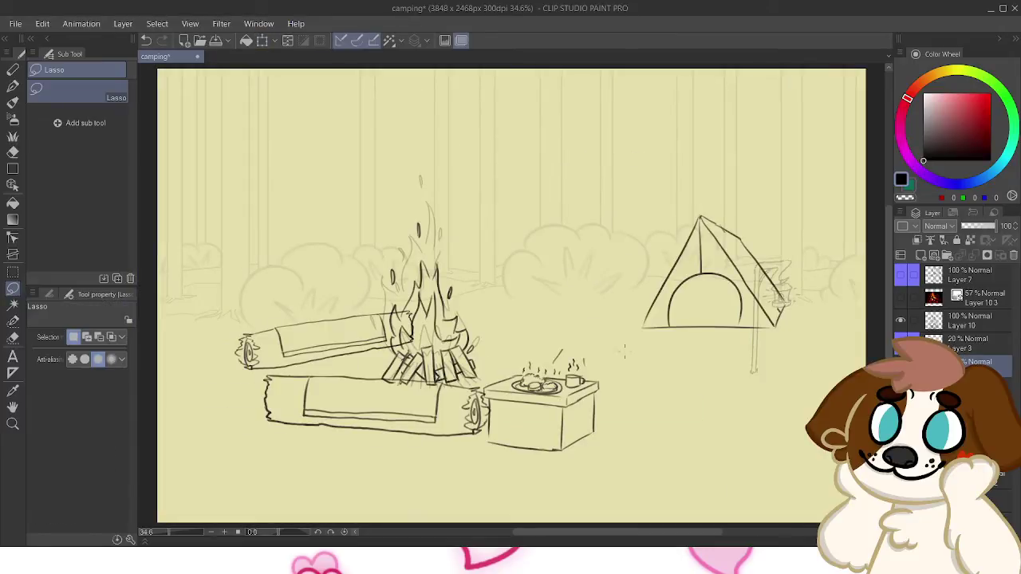
pyautogui.moveTo(613, 353)
pyautogui.mouseDown()
pyautogui.moveTo(433, 483)
pyautogui.moveTo(197, 441)
pyautogui.moveTo(299, 178)
pyautogui.moveTo(551, 200)
pyautogui.mouseUp()
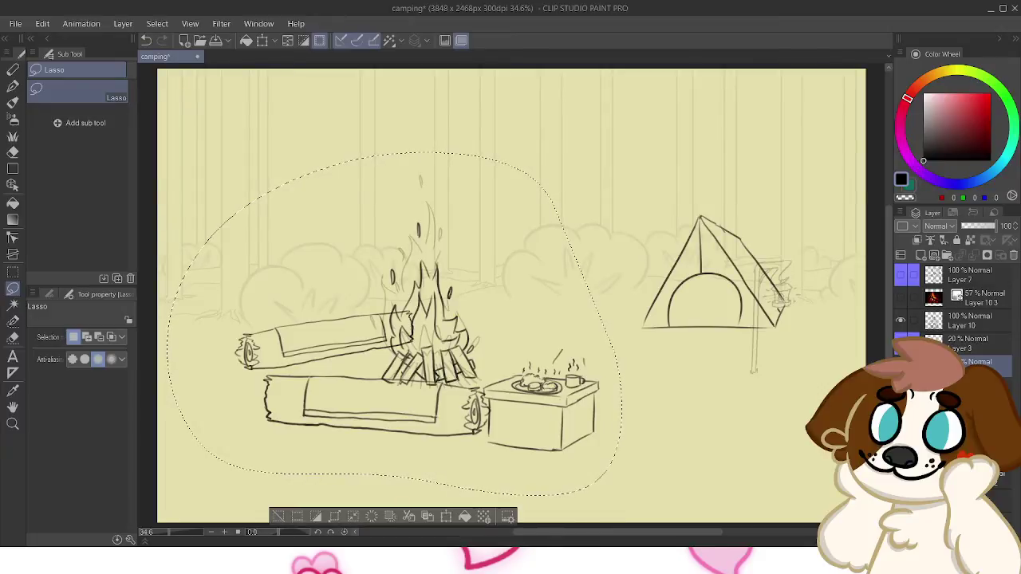
pyautogui.keyDown('shift'); pyautogui.click(969, 320); pyautogui.keyUp('shift')
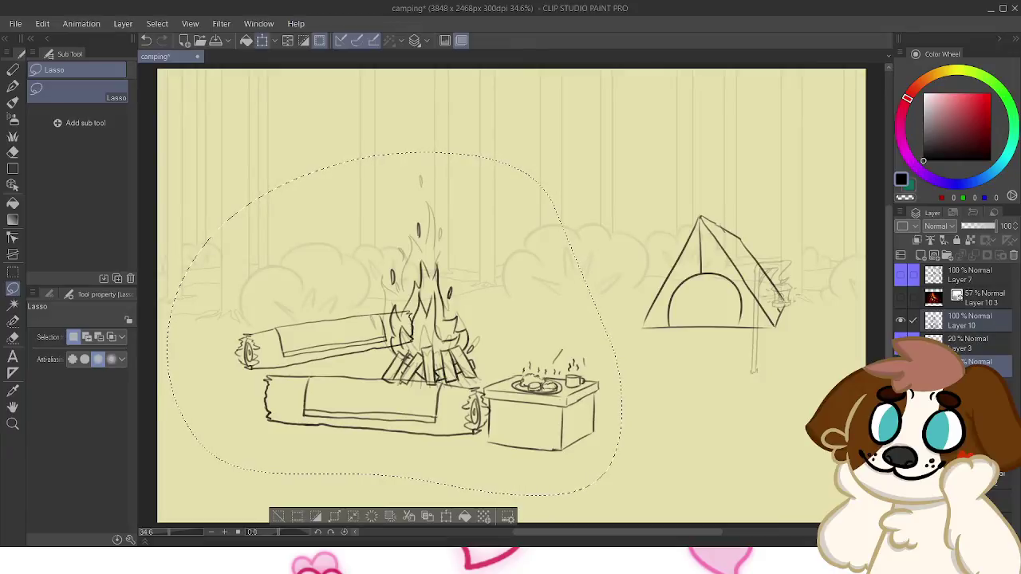
pyautogui.hotkey('ctrl', 't')
pyautogui.moveTo(394, 324)
pyautogui.mouseDown()
pyautogui.moveTo(468, 335)
pyautogui.moveTo(468, 323)
pyautogui.mouseUp()
pyautogui.moveTo(537, 329); pyautogui.dragTo(536, 332)
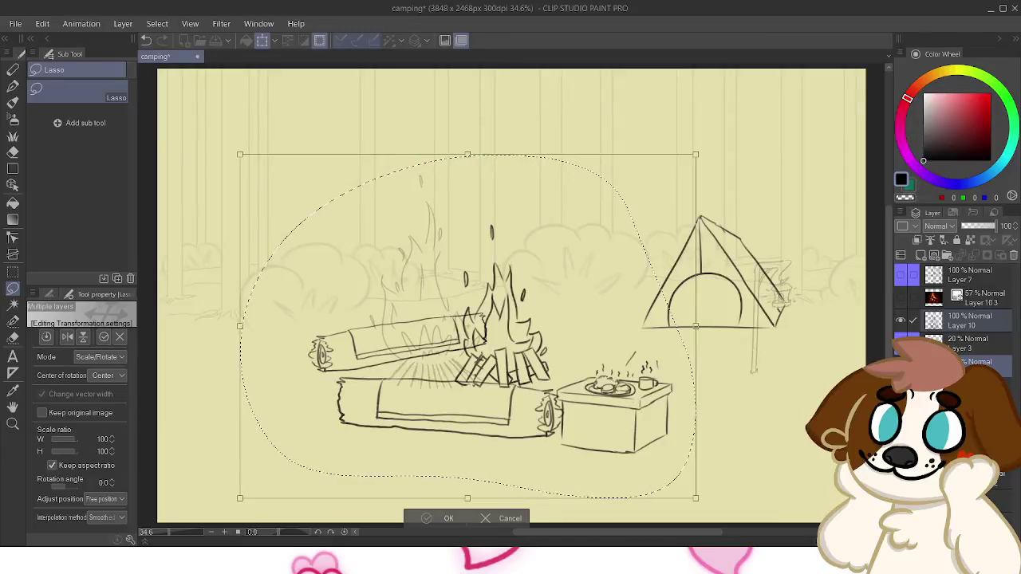
pyautogui.press('Return')
pyautogui.hotkey('ctrl', 'd')
# Lasso the tent, scale it up slightly and reposition it a little lower behind the food table
pyautogui.moveTo(641, 259)
pyautogui.mouseDown()
pyautogui.moveTo(666, 356)
pyautogui.moveTo(736, 180)
pyautogui.moveTo(663, 192)
pyautogui.mouseUp()
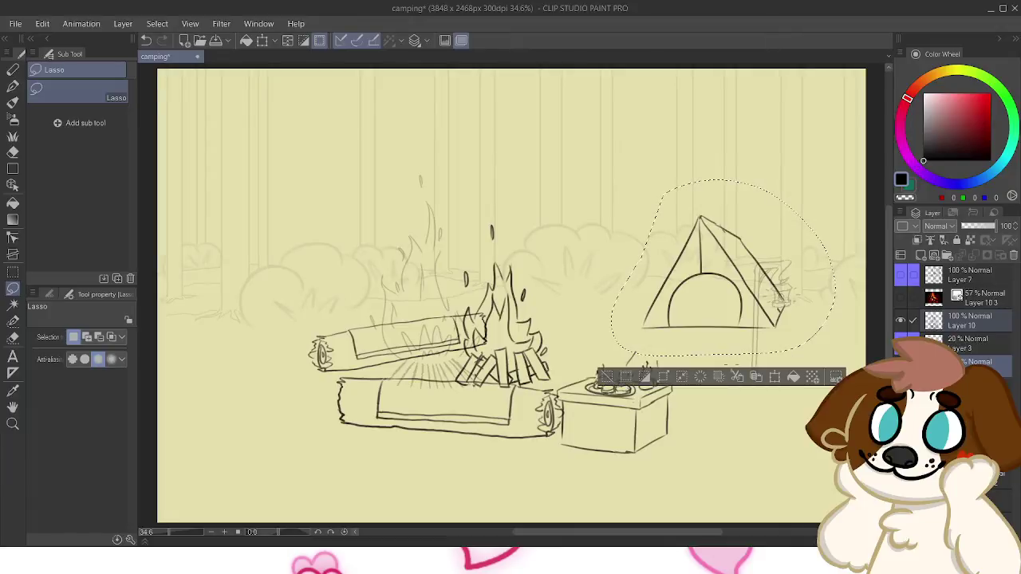
pyautogui.click(775, 377)
pyautogui.moveTo(724, 268); pyautogui.dragTo(724, 280)
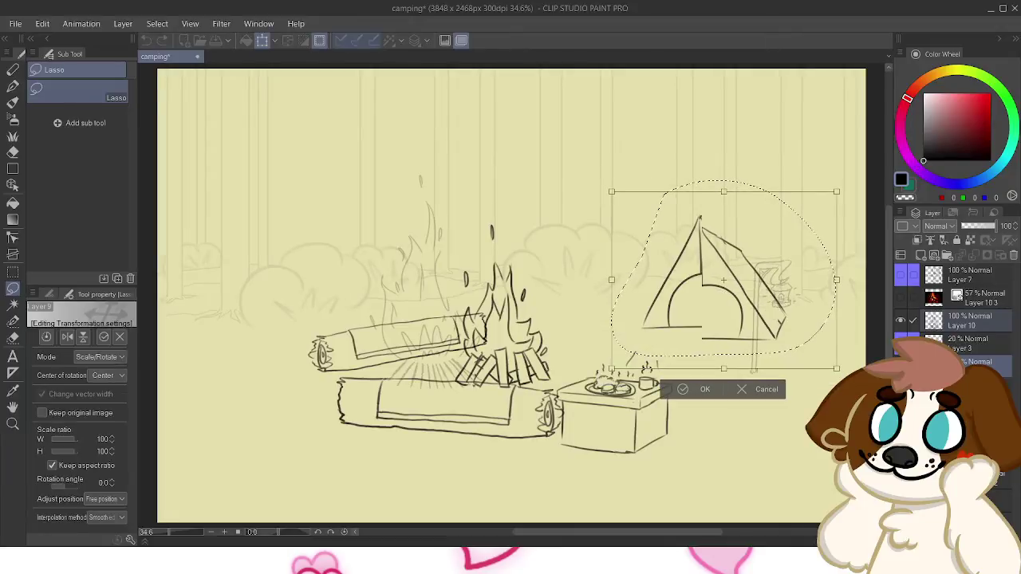
pyautogui.moveTo(612, 193); pyautogui.dragTo(583, 170)
pyautogui.moveTo(710, 269); pyautogui.dragTo(719, 272)
pyautogui.moveTo(592, 172)
pyautogui.mouseDown()
pyautogui.moveTo(601, 180)
pyautogui.moveTo(594, 174)
pyautogui.mouseUp()
pyautogui.press('Return')
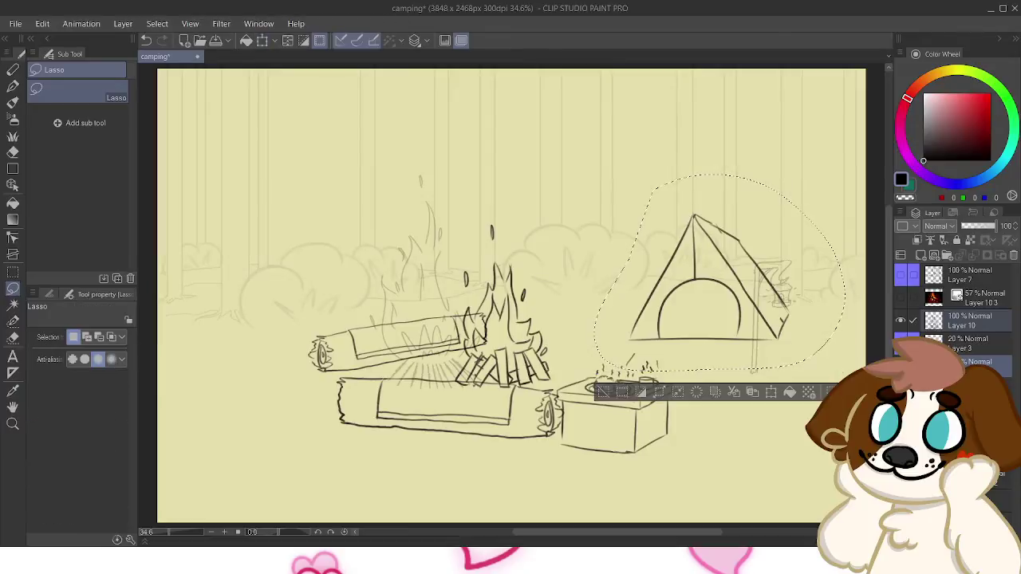
pyautogui.hotkey('ctrl', 'd')
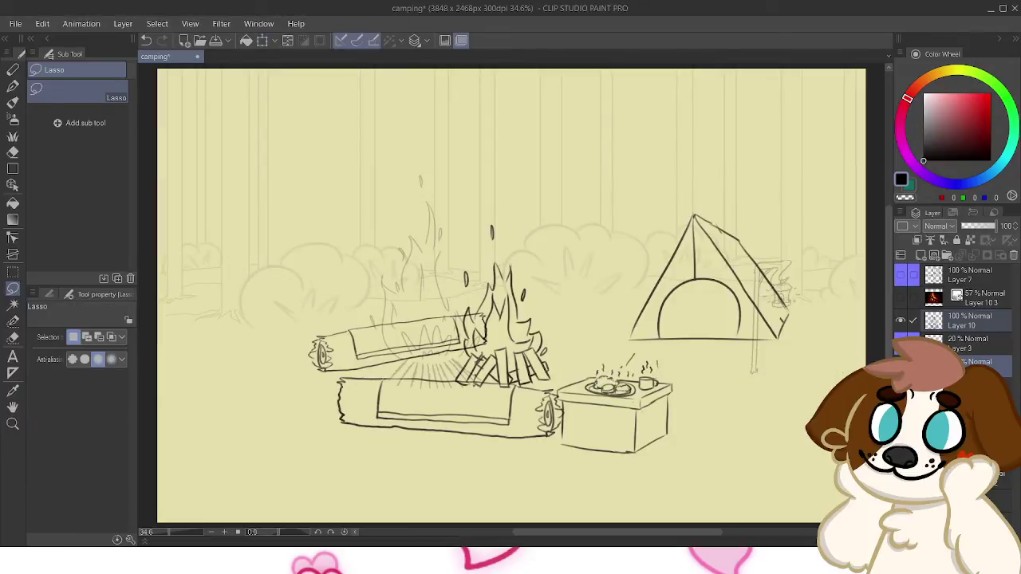
# Lasso the campfire on Layer 10, enlarge it to 109% and shift it slightly left between the logs
pyautogui.click(969, 321)
pyautogui.moveTo(475, 208)
pyautogui.mouseDown()
pyautogui.moveTo(600, 303)
pyautogui.moveTo(551, 227)
pyautogui.mouseUp()
pyautogui.hotkey('ctrl', 't')
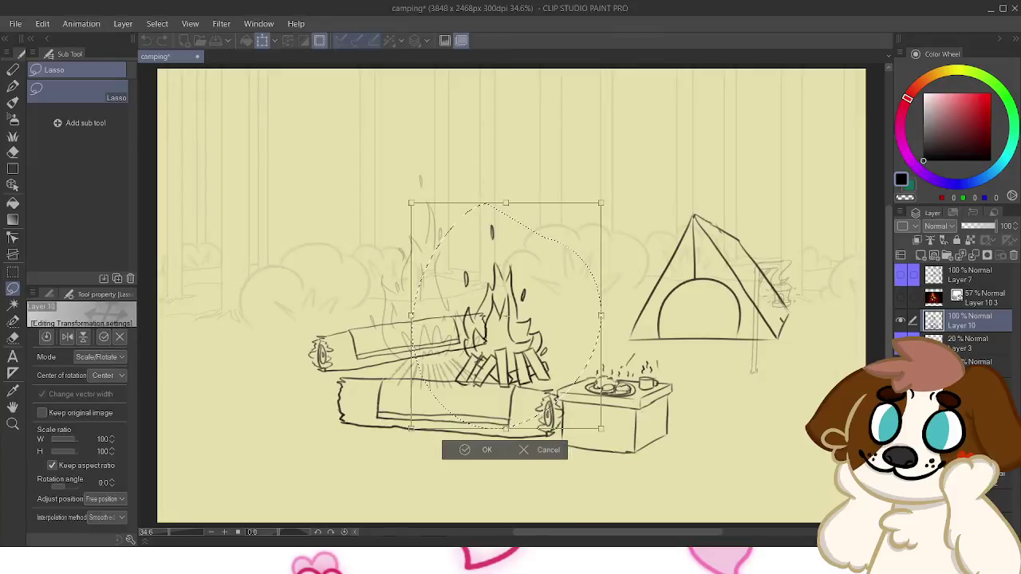
pyautogui.moveTo(601, 203); pyautogui.dragTo(617, 182)
pyautogui.moveTo(513, 305); pyautogui.dragTo(503, 308)
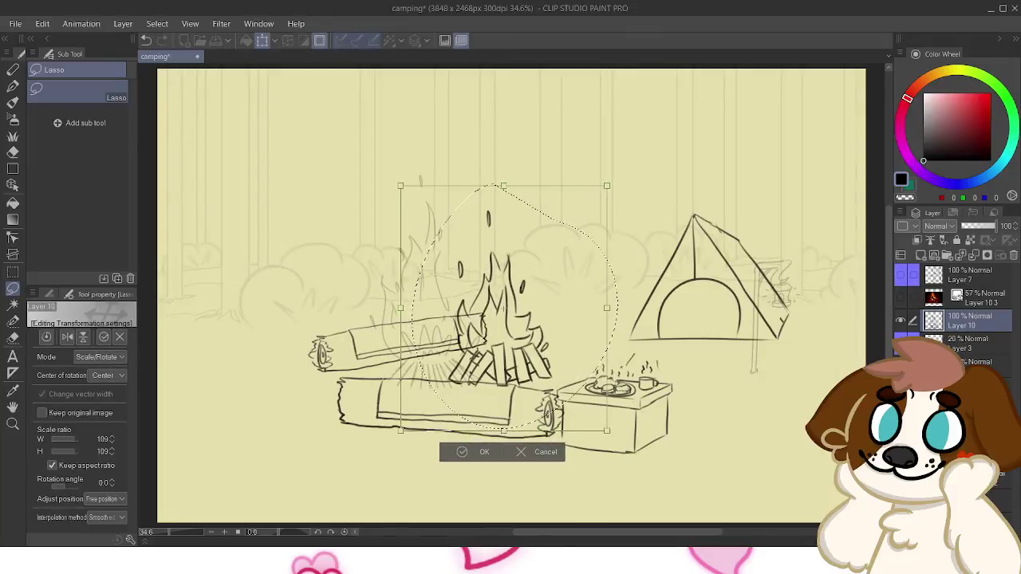
pyautogui.press('Return')
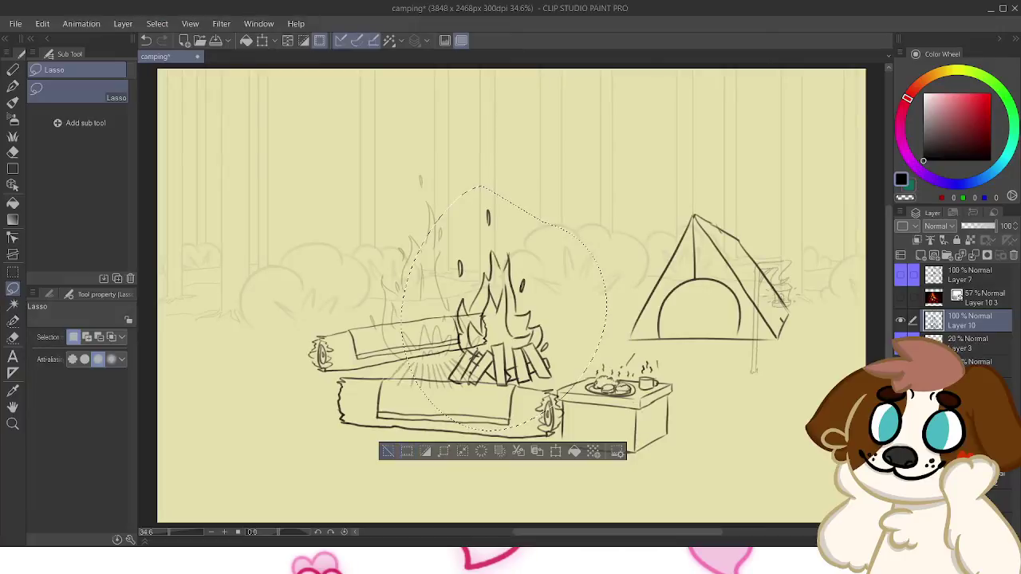
pyautogui.hotkey('ctrl', 'd')
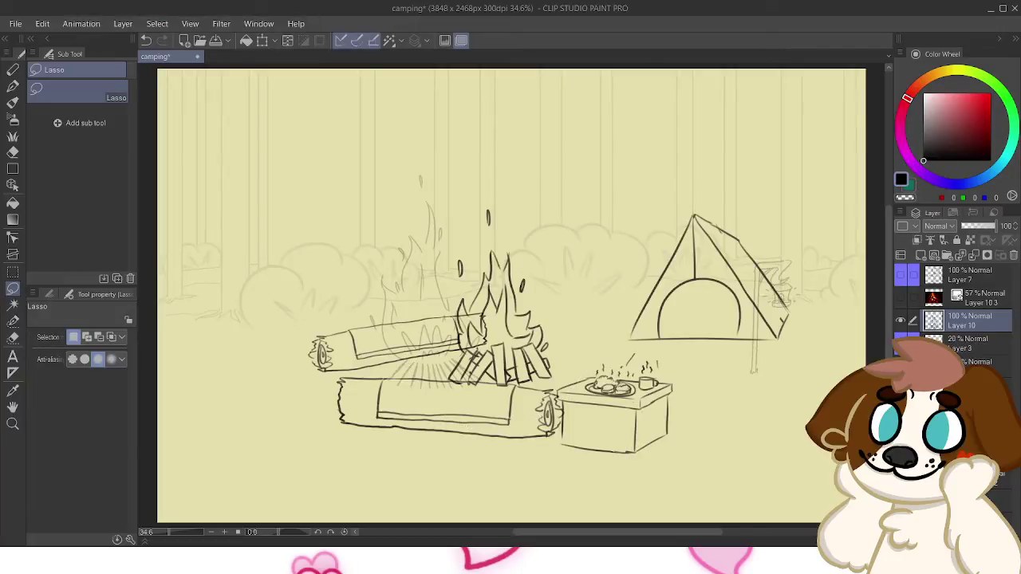
pyautogui.moveTo(511, 295); pyautogui.dragTo(436, 308)
pyautogui.click(13, 86)
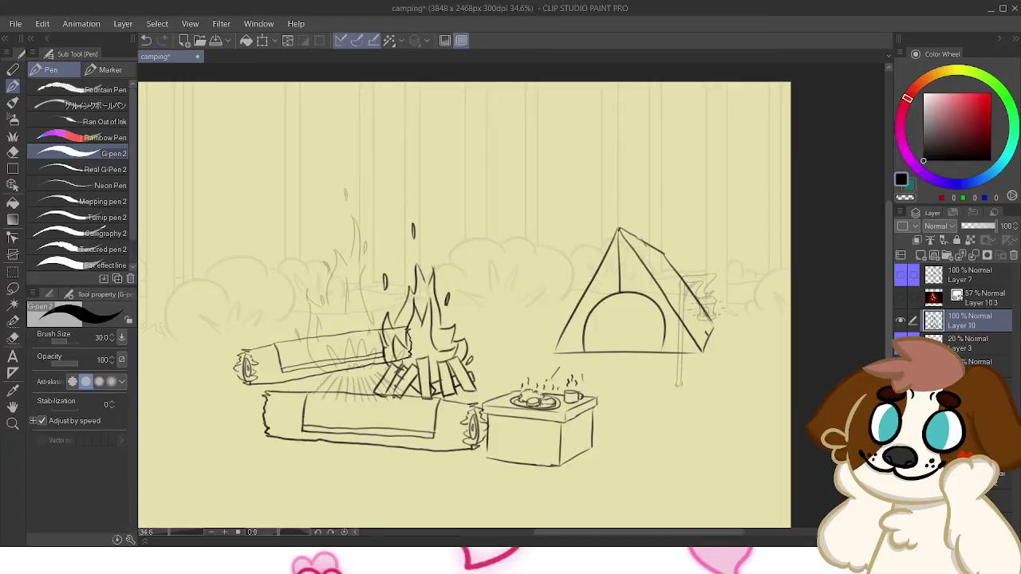
pyautogui.moveTo(515, 332)
pyautogui.mouseDown()
pyautogui.moveTo(499, 308)
pyautogui.moveTo(507, 335)
pyautogui.mouseUp()
pyautogui.hotkey('ctrl', 'z')
# Try a stroke of the Leaves decoration brush among the trees, undo it and reduce the brush size to 120
pyautogui.click(13, 136)
pyautogui.moveTo(525, 200)
pyautogui.mouseDown()
pyautogui.moveTo(523, 209)
pyautogui.moveTo(551, 214)
pyautogui.mouseUp()
pyautogui.hotkey('ctrl', 'z')
pyautogui.press('[')
pyautogui.press('[')
pyautogui.press('[')
pyautogui.press('[')
pyautogui.press('[')
pyautogui.press('[')
pyautogui.press('[')
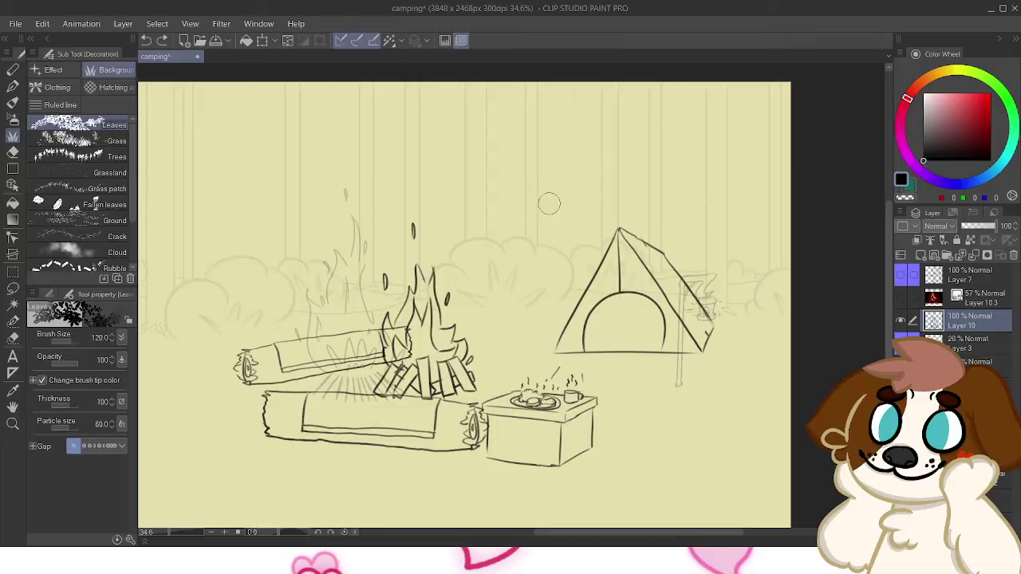
# Try small black leaf clumps among the background trees with the Leaves brush at size 100, then undo them
pyautogui.moveTo(543, 188)
pyautogui.mouseDown()
pyautogui.moveTo(570, 221)
pyautogui.moveTo(588, 199)
pyautogui.moveTo(515, 200)
pyautogui.moveTo(527, 210)
pyautogui.moveTo(510, 191)
pyautogui.moveTo(555, 164)
pyautogui.mouseUp()
pyautogui.hotkey('ctrl', 'z')
pyautogui.hotkey('ctrl', 'z')
pyautogui.moveTo(548, 136)
pyautogui.mouseDown()
pyautogui.moveTo(546, 112)
pyautogui.moveTo(514, 87)
pyautogui.mouseUp()
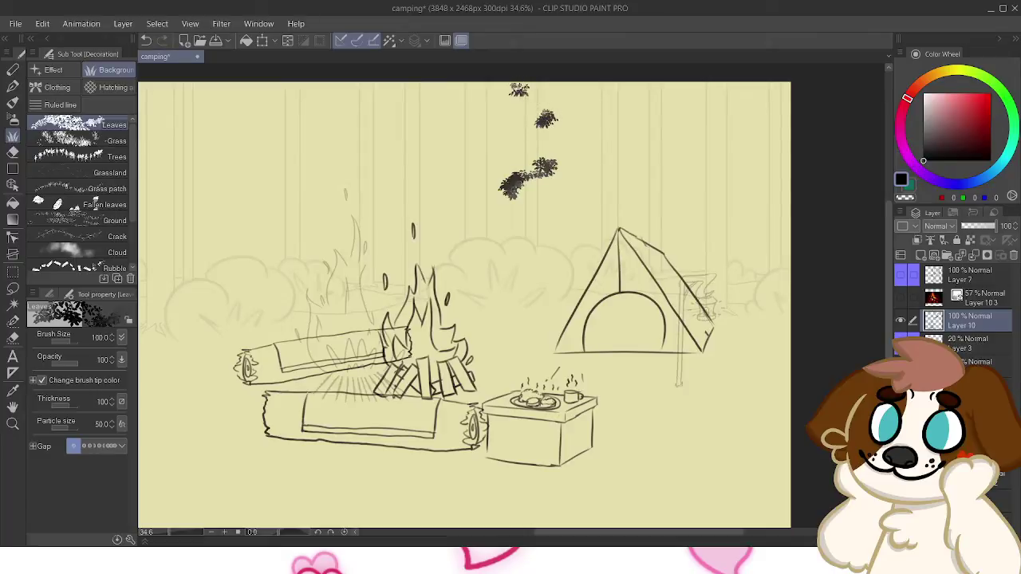
pyautogui.hotkey('ctrl', 'z')
pyautogui.hotkey('ctrl', 'z')
pyautogui.hotkey('ctrl', 'z')
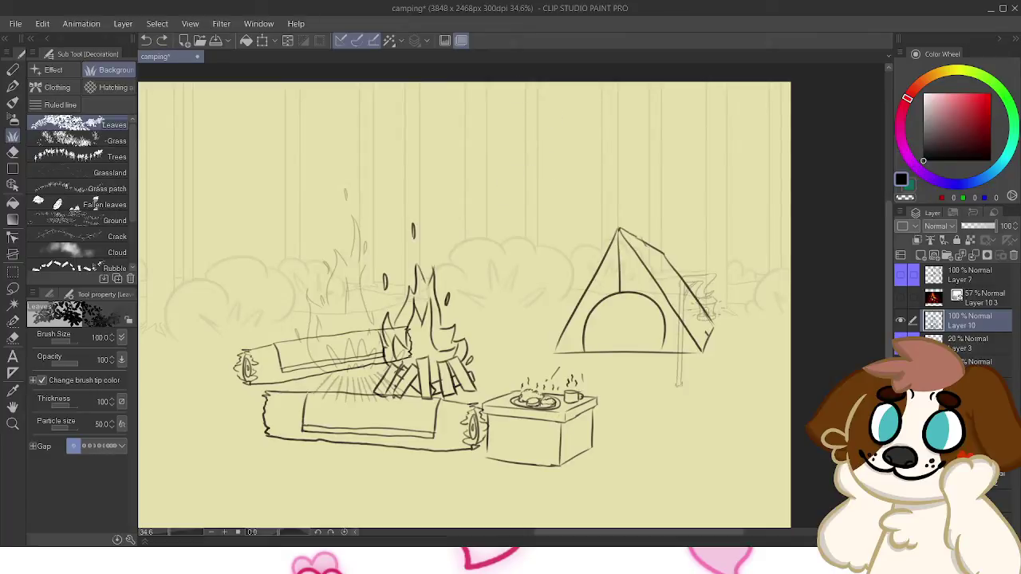
# Try pure red leaf clumps among the background trees, undo them and return the drawing colour to black
pyautogui.moveTo(957, 130); pyautogui.dragTo(991, 93)
pyautogui.moveTo(513, 149); pyautogui.dragTo(547, 152)
pyautogui.hotkey('ctrl', 'z')
pyautogui.moveTo(518, 104); pyautogui.dragTo(537, 138)
pyautogui.moveTo(521, 209)
pyautogui.mouseDown()
pyautogui.moveTo(501, 222)
pyautogui.moveTo(542, 217)
pyautogui.moveTo(556, 235)
pyautogui.mouseUp()
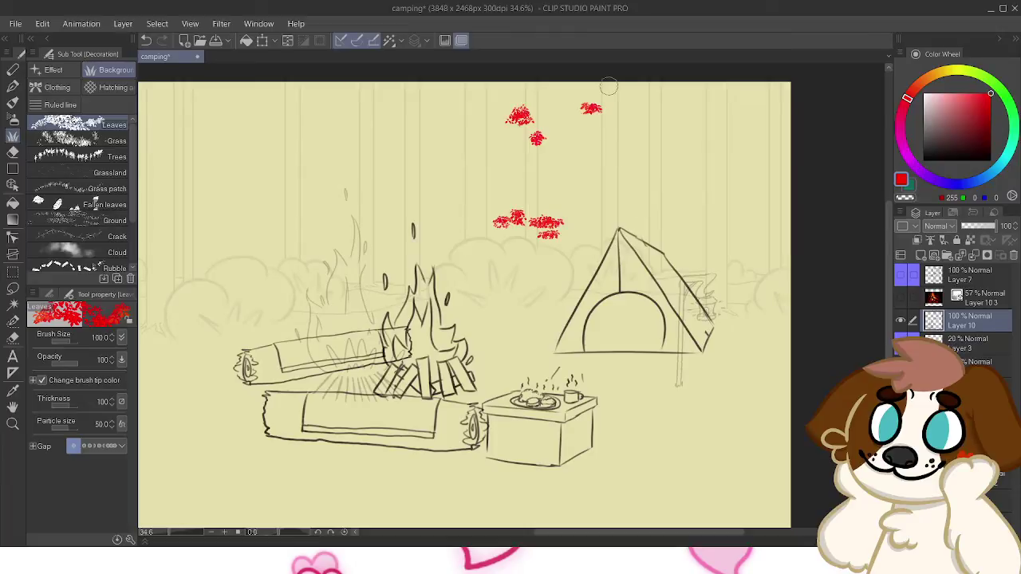
pyautogui.hotkey('ctrl', 'z')
pyautogui.hotkey('ctrl', 'z')
pyautogui.hotkey('ctrl', 'z')
pyautogui.press('x')
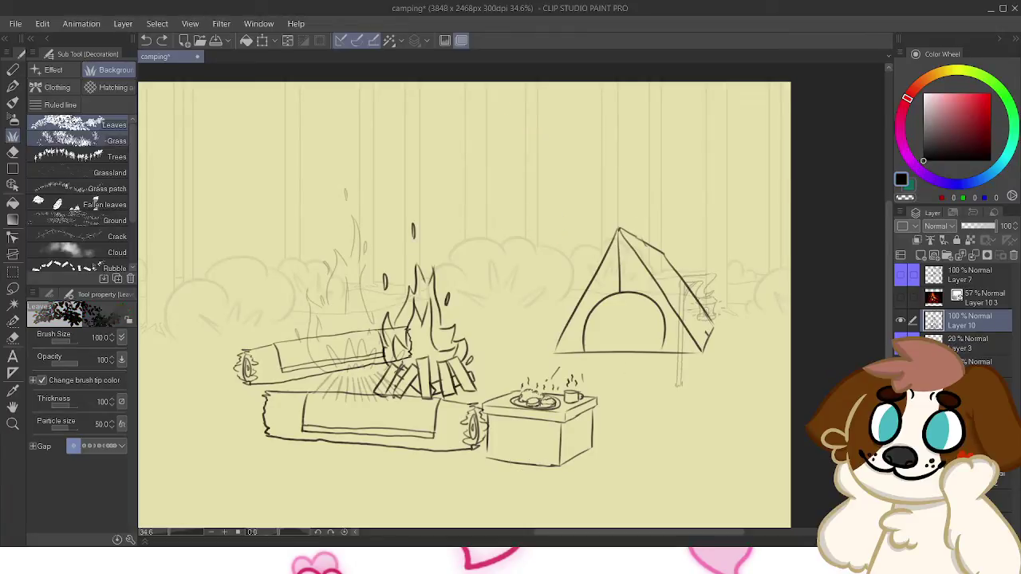
# Try a stroke of the Grass decoration brush among the background trees and undo it
pyautogui.click(76, 140)
pyautogui.moveTo(507, 192)
pyautogui.mouseDown()
pyautogui.moveTo(520, 228)
pyautogui.moveTo(537, 217)
pyautogui.mouseUp()
pyautogui.hotkey('ctrl', 'z')
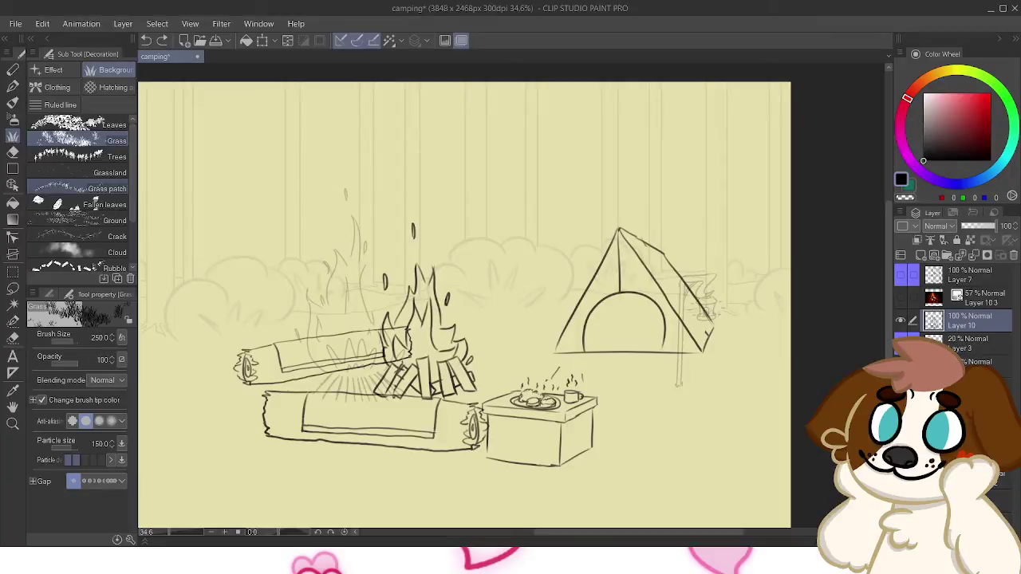
# Try the Grass patch brush on the open ground beside the food table and undo the strokes
pyautogui.click(80, 188)
pyautogui.click(662, 431)
pyautogui.moveTo(693, 428); pyautogui.dragTo(744, 431)
pyautogui.hotkey('ctrl', 'z')
pyautogui.hotkey('ctrl', 'z')
pyautogui.moveTo(659, 416)
pyautogui.mouseDown()
pyautogui.moveTo(706, 421)
pyautogui.moveTo(656, 436)
pyautogui.moveTo(704, 419)
pyautogui.moveTo(691, 466)
pyautogui.moveTo(710, 431)
pyautogui.mouseUp()
pyautogui.hotkey('ctrl', 'z')
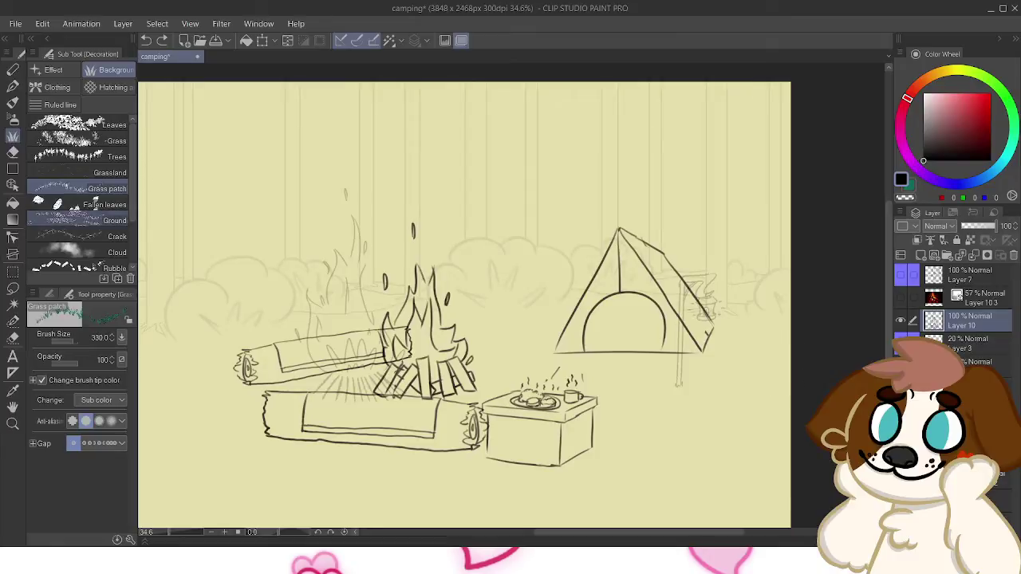
# Try the Ground decoration brush on the open area in front of the tent and undo the strokes
pyautogui.click(76, 220)
pyautogui.moveTo(656, 425)
pyautogui.mouseDown()
pyautogui.moveTo(723, 433)
pyautogui.moveTo(707, 435)
pyautogui.moveTo(698, 400)
pyautogui.moveTo(750, 397)
pyautogui.mouseUp()
pyautogui.hotkey('ctrl', 'z')
pyautogui.hotkey('ctrl', 'z')
pyautogui.moveTo(697, 431)
pyautogui.mouseDown()
pyautogui.moveTo(741, 429)
pyautogui.moveTo(654, 440)
pyautogui.moveTo(728, 435)
pyautogui.mouseUp()
pyautogui.hotkey('ctrl', 'z')
pyautogui.hotkey('ctrl', 'z')
# Erase the tent's ground line and lower rear corner on its line layer with G-pen 2, undoing the trial replacement line
pyautogui.click(900, 320)
pyautogui.click(901, 320)
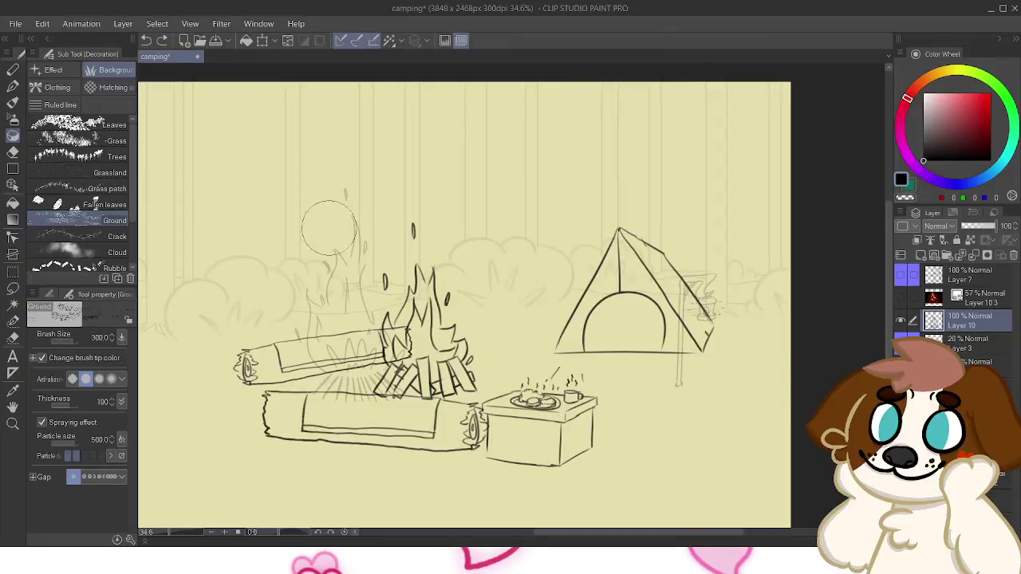
pyautogui.click(12, 86)
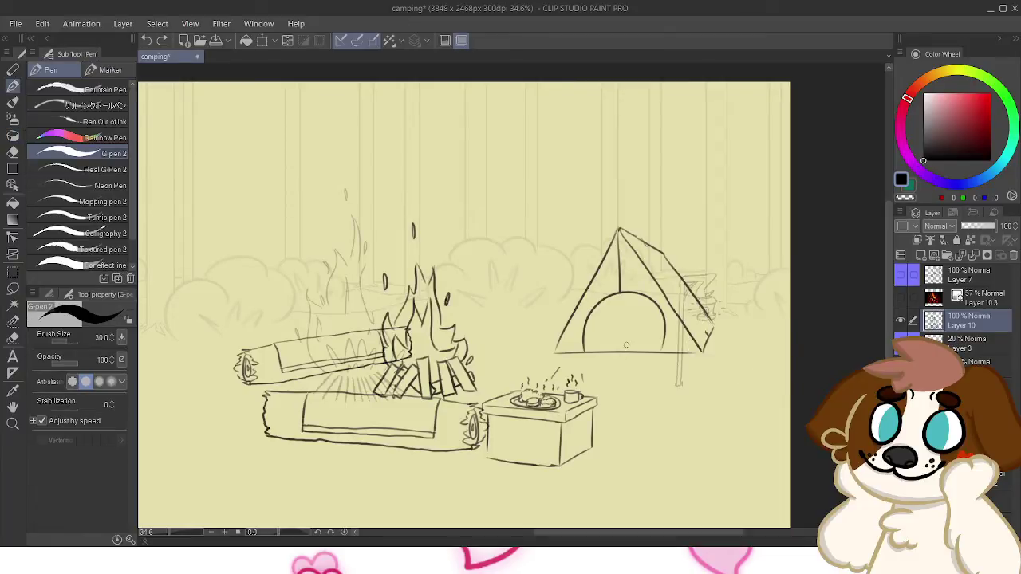
pyautogui.click(979, 363)
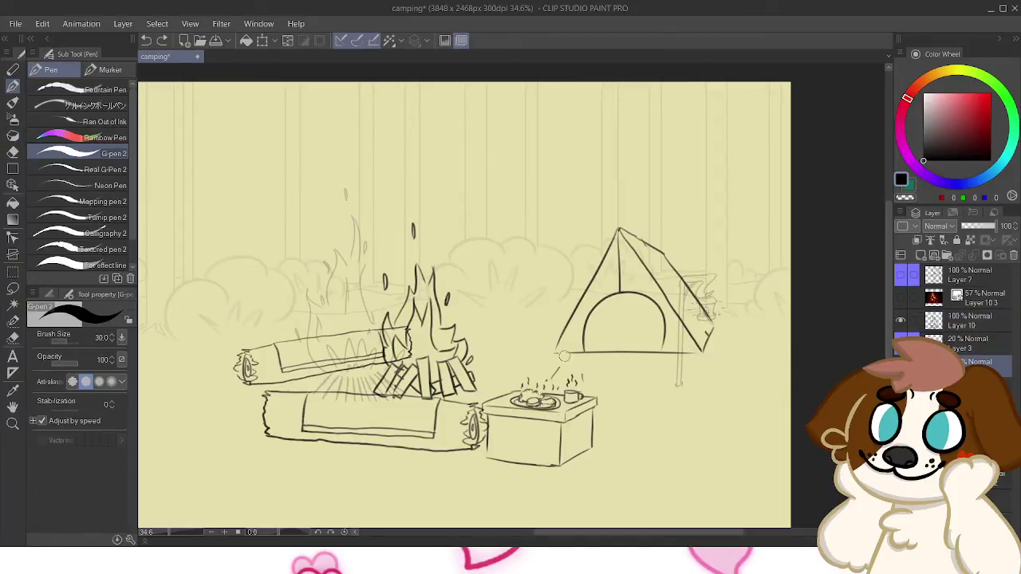
pyautogui.moveTo(557, 356)
pyautogui.mouseDown()
pyautogui.moveTo(734, 351)
pyautogui.moveTo(715, 333)
pyautogui.moveTo(724, 335)
pyautogui.mouseUp()
pyautogui.moveTo(676, 359)
pyautogui.mouseDown()
pyautogui.moveTo(568, 349)
pyautogui.moveTo(603, 350)
pyautogui.mouseUp()
pyautogui.hotkey('ctrl', 'z')
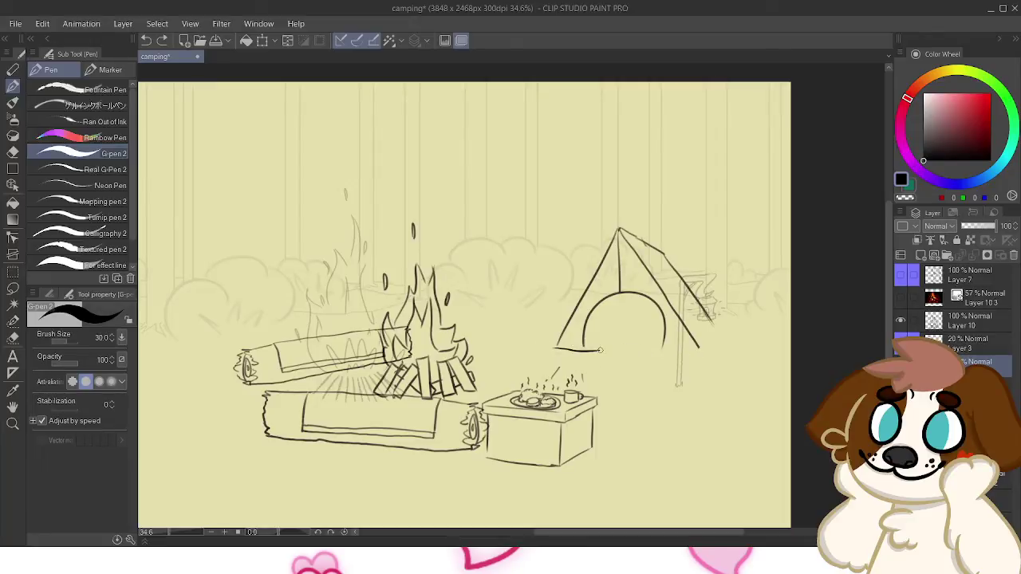
pyautogui.hotkey('ctrl', 'z')
# Redraw the tent's ground line as loose broken strokes with the Round mixing brush, undoing the stray strokes
pyautogui.click(13, 102)
pyautogui.moveTo(553, 349)
pyautogui.mouseDown()
pyautogui.moveTo(597, 351)
pyautogui.moveTo(588, 346)
pyautogui.mouseUp()
pyautogui.hotkey('ctrl', 'z')
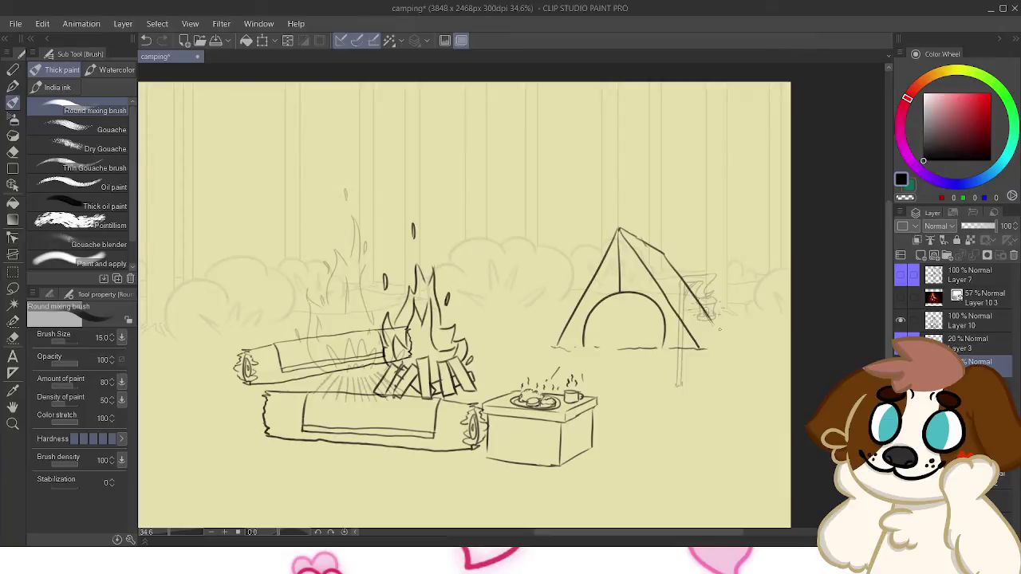
pyautogui.hotkey('ctrl', 'z')
pyautogui.moveTo(726, 331); pyautogui.dragTo(727, 328)
pyautogui.hotkey('ctrl', 'z')
pyautogui.hotkey('ctrl', 'z')
# Draw an outer flap edge from the tent's peak down to the ground just outside the left front edge
pyautogui.moveTo(615, 234); pyautogui.dragTo(534, 325)
pyautogui.hotkey('ctrl', 'z')
pyautogui.hotkey('ctrl', 'z')
pyautogui.moveTo(619, 232); pyautogui.dragTo(543, 346)
pyautogui.hotkey('ctrl', 'z')
pyautogui.moveTo(619, 231); pyautogui.dragTo(542, 346)
pyautogui.hotkey('ctrl', 'z')
pyautogui.moveTo(619, 232); pyautogui.dragTo(541, 345)
pyautogui.hotkey('ctrl', 'z')
pyautogui.moveTo(543, 340); pyautogui.dragTo(536, 343)
pyautogui.hotkey('ctrl', 'z')
pyautogui.hotkey('ctrl', 'z')
pyautogui.hotkey('ctrl', 'z')
pyautogui.hotkey('ctrl', 'z')
# Draw a matching outer flap edge from the tent's peak down to the ground outside the right front edge
pyautogui.moveTo(621, 229); pyautogui.dragTo(718, 323)
pyautogui.hotkey('ctrl', 'z')
pyautogui.moveTo(621, 230); pyautogui.dragTo(716, 323)
pyautogui.hotkey('ctrl', 'z')
pyautogui.moveTo(621, 230); pyautogui.dragTo(718, 322)
pyautogui.hotkey('ctrl', 'z')
pyautogui.moveTo(620, 230); pyautogui.dragTo(707, 321)
pyautogui.hotkey('ctrl', 'z')
pyautogui.moveTo(621, 230); pyautogui.dragTo(717, 324)
pyautogui.hotkey('ctrl', 'z')
pyautogui.moveTo(620, 230); pyautogui.dragTo(707, 326)
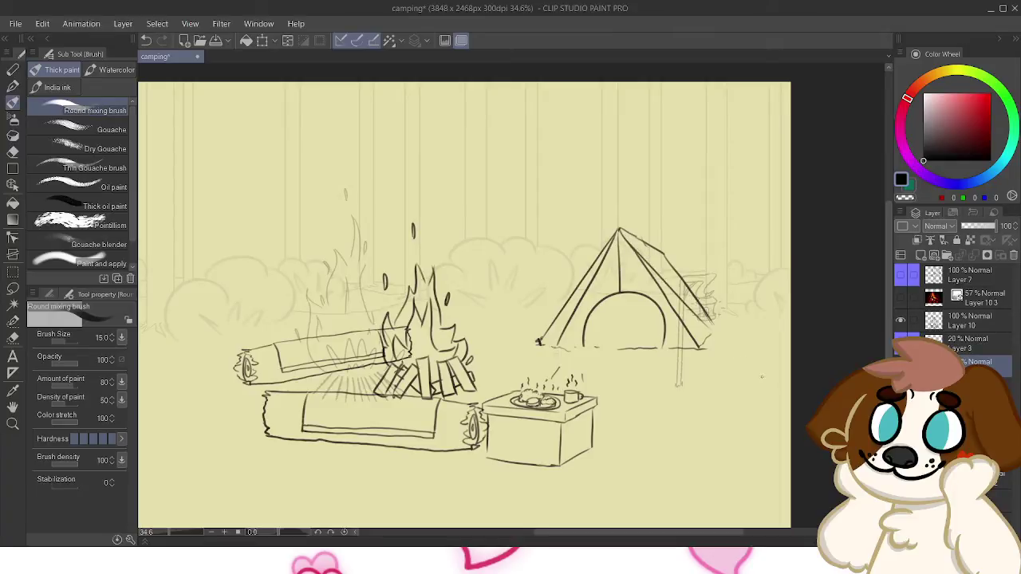
# Draw a small ground peg at the tent's right front corner, undoing the stray strokes
pyautogui.moveTo(704, 324); pyautogui.dragTo(717, 336)
pyautogui.hotkey('ctrl', 'z')
pyautogui.hotkey('ctrl', 'z')
pyautogui.hotkey('ctrl', 'z')
pyautogui.hotkey('ctrl', 'z')
pyautogui.hotkey('ctrl', 'z')
pyautogui.moveTo(701, 321); pyautogui.dragTo(722, 339)
pyautogui.hotkey('ctrl', 'z')
pyautogui.hotkey('ctrl', 'z')
pyautogui.hotkey('ctrl', 'z')
pyautogui.hotkey('ctrl', 'z')
# Draw a zipper pull at the top of the tent's arched door and add short stitch marks along the seams
pyautogui.moveTo(637, 294); pyautogui.dragTo(638, 297)
pyautogui.hotkey('ctrl', 'z')
pyautogui.click(636, 297)
pyautogui.hotkey('ctrl', 'z')
pyautogui.click(631, 293)
pyautogui.moveTo(664, 336); pyautogui.dragTo(662, 348)
pyautogui.moveTo(510, 335)
pyautogui.mouseDown()
pyautogui.moveTo(521, 265)
pyautogui.moveTo(581, 241)
pyautogui.moveTo(630, 275)
pyautogui.moveTo(618, 331)
pyautogui.moveTo(520, 329)
pyautogui.mouseUp()
# Hide the campfire line layer and the line layer with the logs, table and tent
pyautogui.click(900, 320)
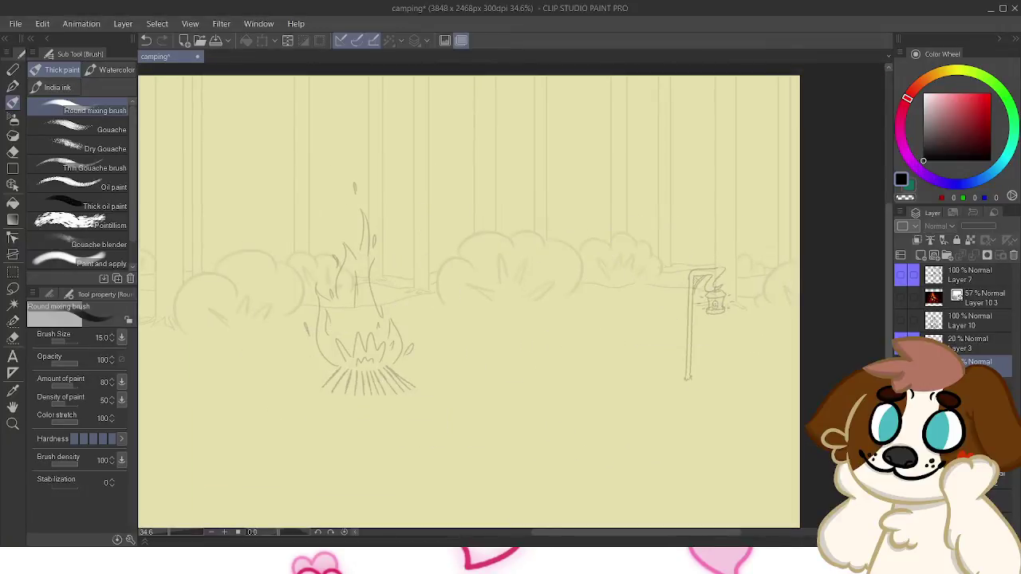
pyautogui.click(901, 343)
pyautogui.click(900, 343)
pyautogui.click(900, 366)
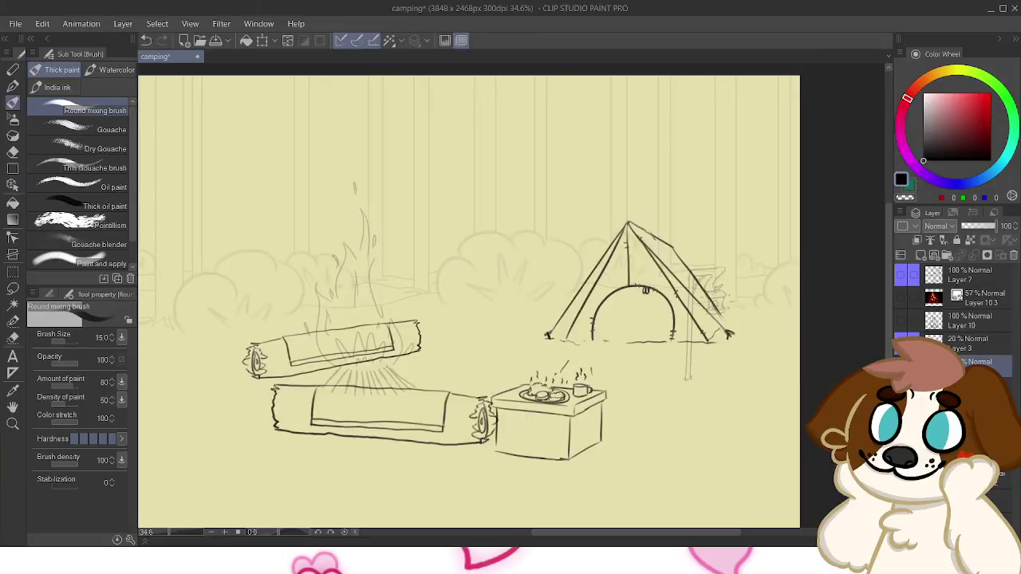
pyautogui.click(901, 320)
pyautogui.click(901, 366)
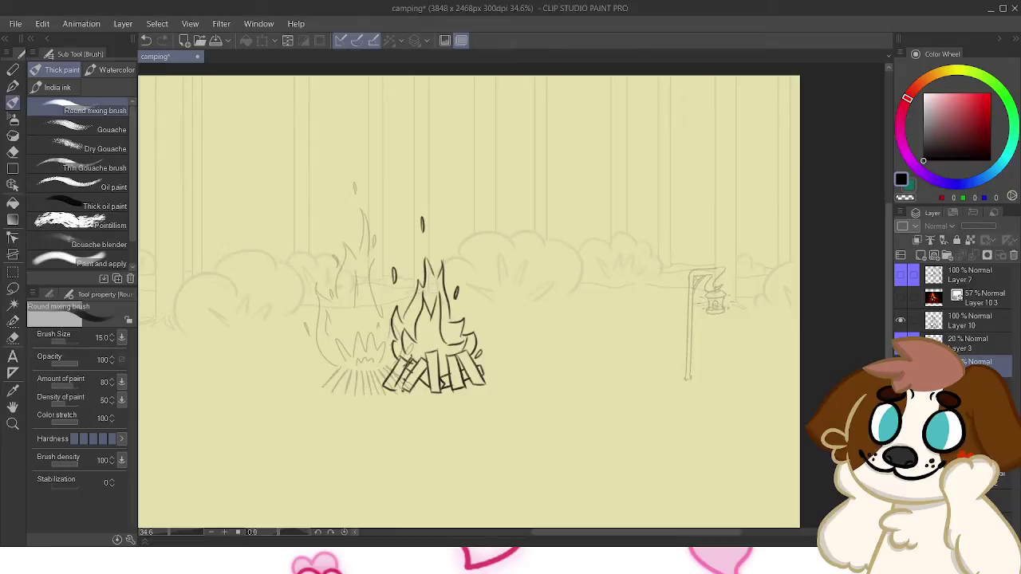
pyautogui.click(901, 365)
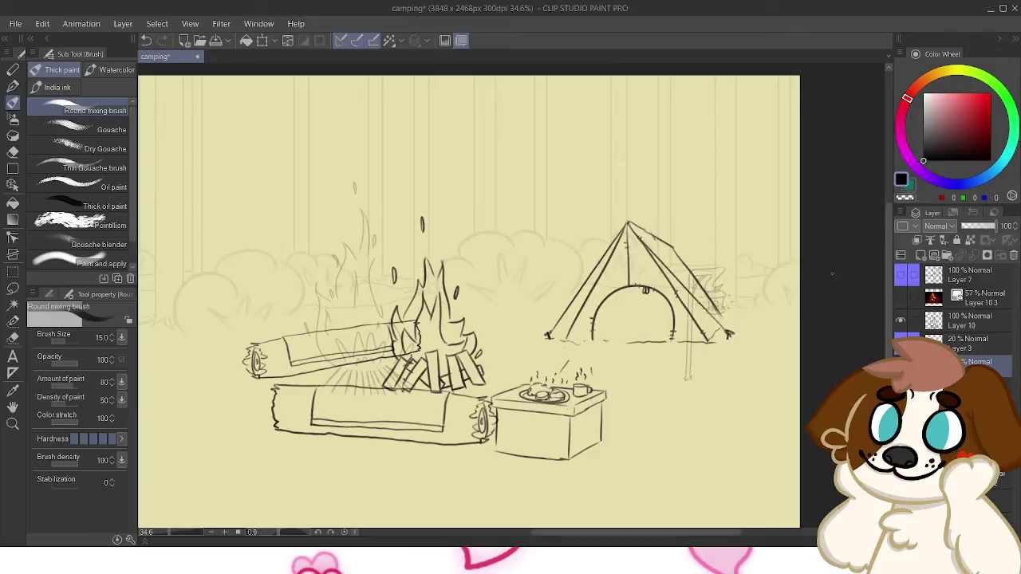
pyautogui.click(900, 365)
pyautogui.click(901, 320)
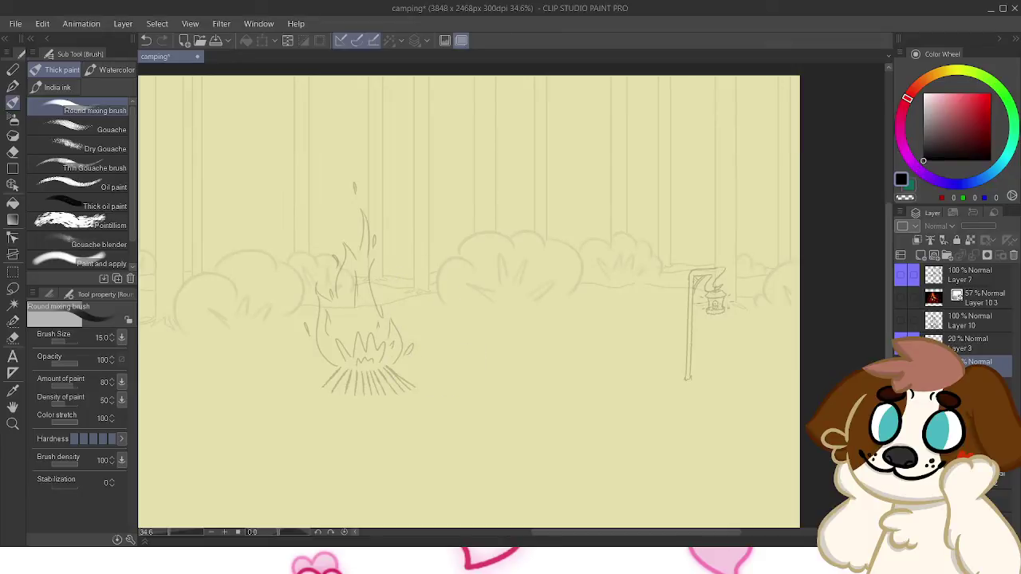
# Show the forest reference photo at 100% opacity and hide the rough campfire and lantern sketch
pyautogui.click(900, 478)
pyautogui.moveTo(471, 303); pyautogui.dragTo(542, 357)
pyautogui.click(982, 479)
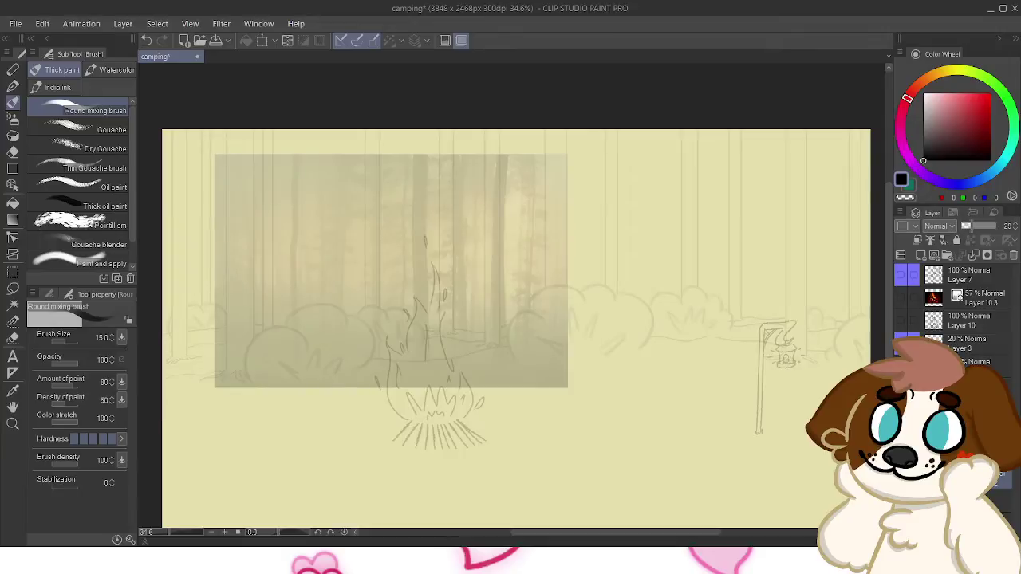
pyautogui.click(996, 226)
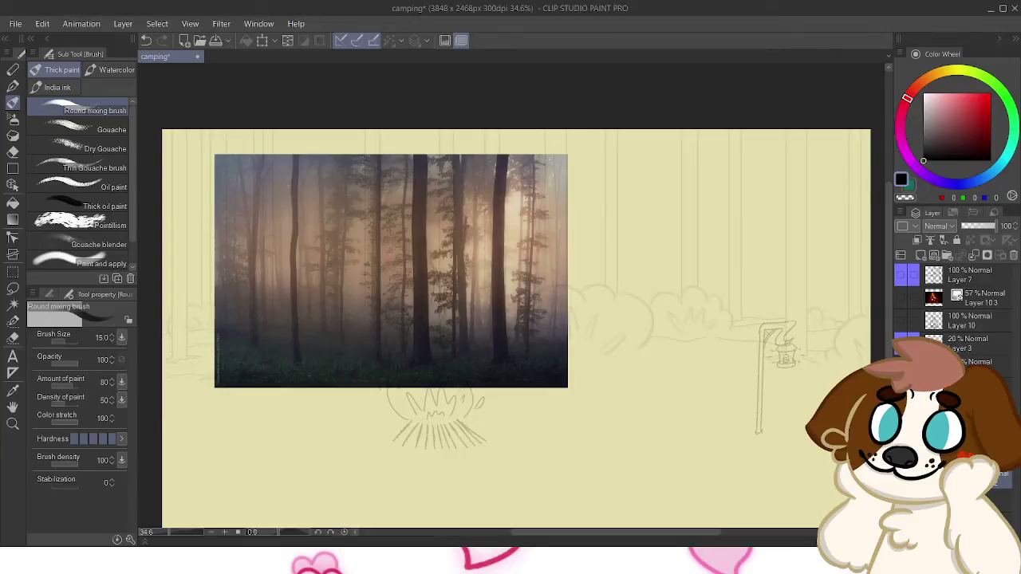
pyautogui.click(901, 342)
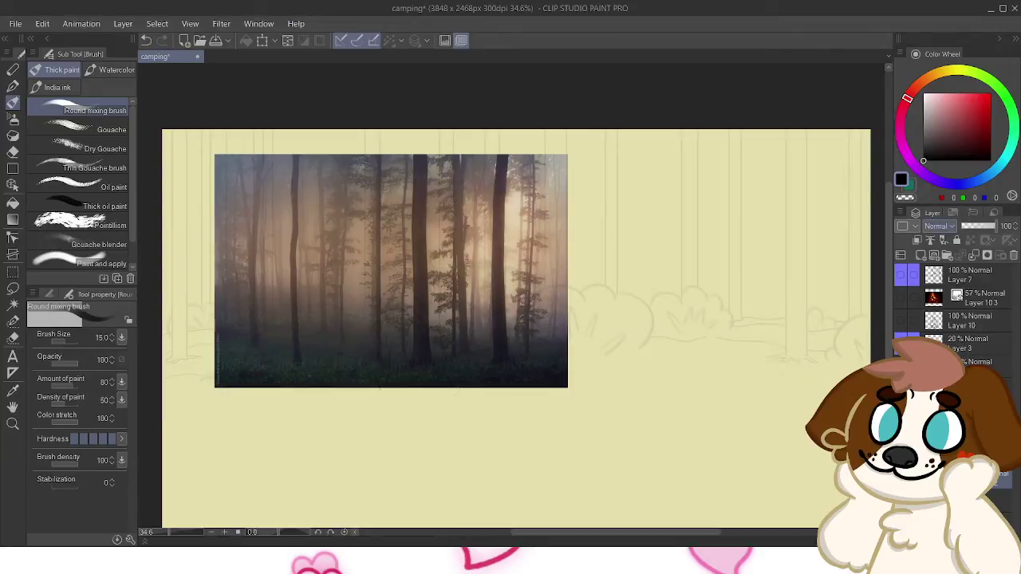
# Delete the reference image layer Layer 10 3 and move the forest photo down below the sketched bushes
pyautogui.click(981, 298)
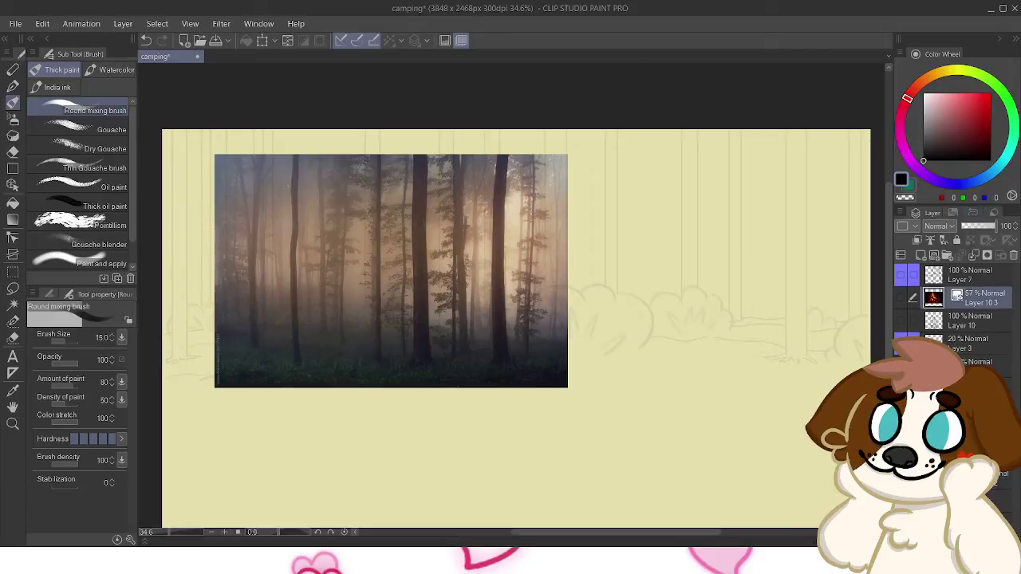
pyautogui.press('Delete')
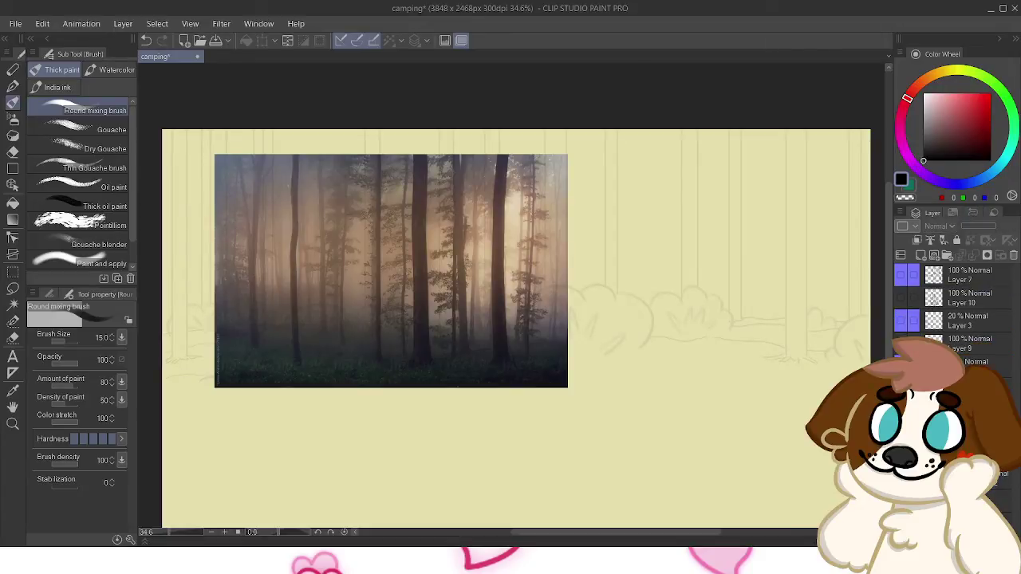
pyautogui.press('o')
pyautogui.moveTo(391, 271); pyautogui.dragTo(523, 421)
pyautogui.scroll(-1, 513, 337)
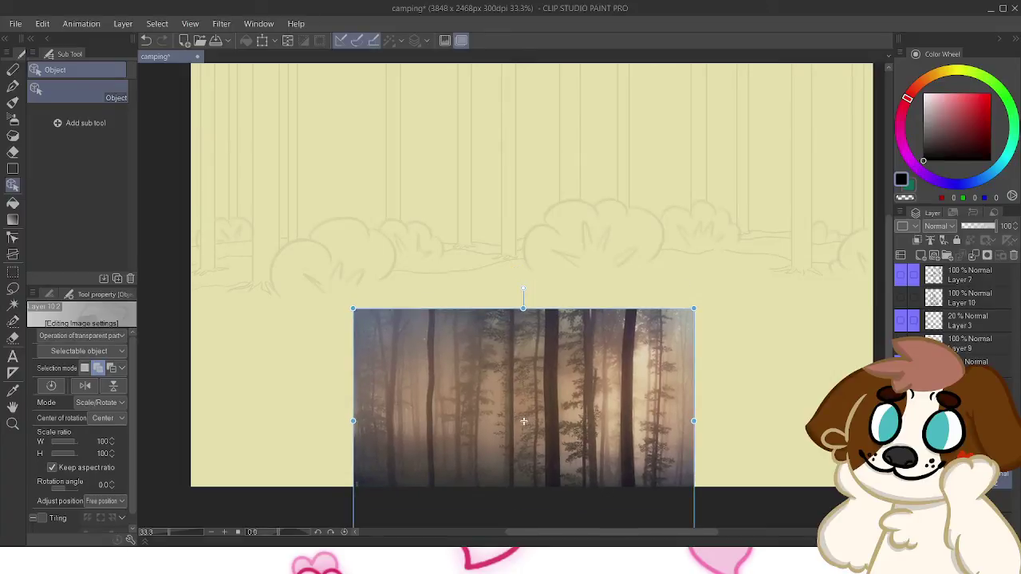
# Add a new raster layer above the faint forest sketch layer for the background line art
pyautogui.click(990, 390)
pyautogui.click(901, 390)
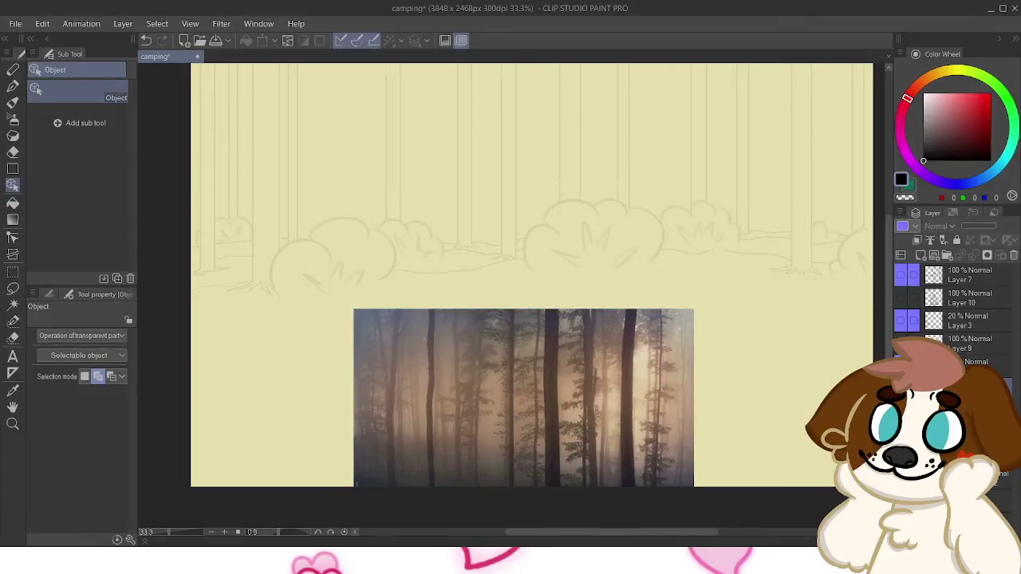
pyautogui.click(900, 390)
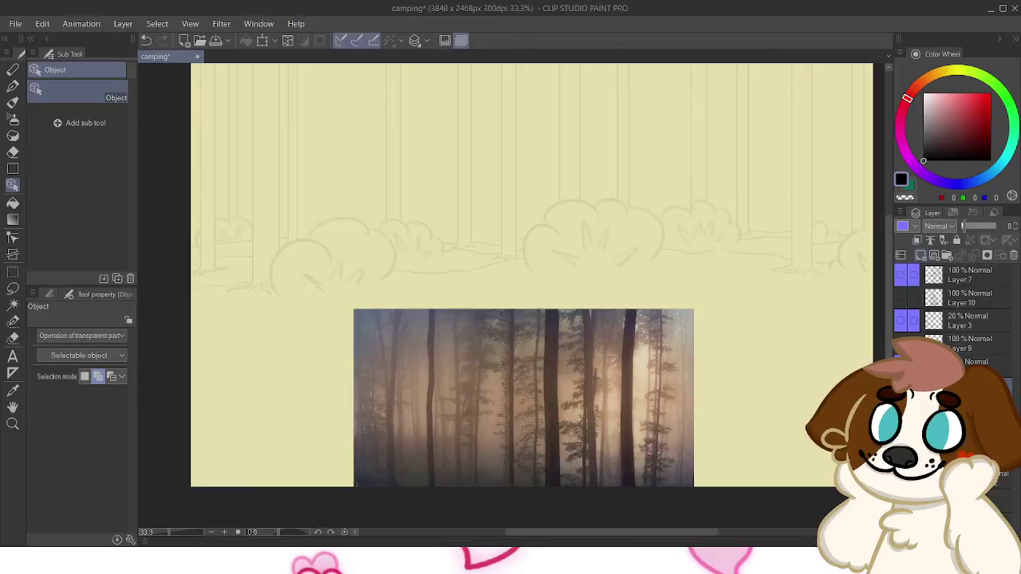
pyautogui.click(921, 254)
pyautogui.moveTo(595, 375)
pyautogui.mouseDown()
pyautogui.moveTo(515, 345)
pyautogui.moveTo(540, 336)
pyautogui.moveTo(549, 354)
pyautogui.moveTo(504, 375)
pyautogui.moveTo(509, 356)
pyautogui.moveTo(578, 348)
pyautogui.moveTo(556, 414)
pyautogui.moveTo(542, 424)
pyautogui.moveTo(538, 392)
pyautogui.moveTo(556, 432)
pyautogui.mouseUp()
pyautogui.press('p')
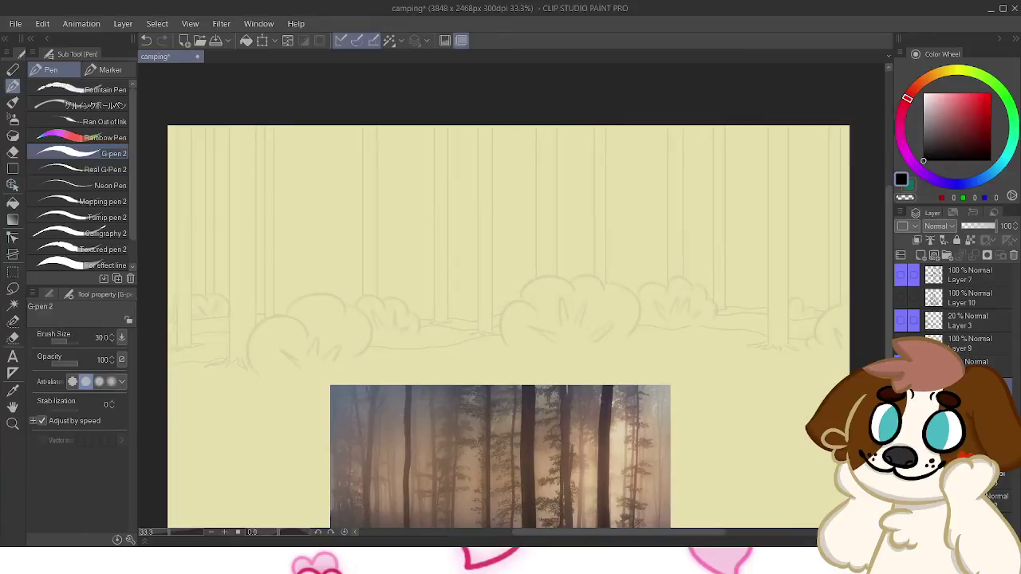
pyautogui.moveTo(228, 361); pyautogui.dragTo(242, 150)
pyautogui.hotkey('ctrl', 'z')
# Draw the left edge of the large left tree trunk with the Round mixing brush, flaring at the root, undoing the trial strokes
pyautogui.press('b')
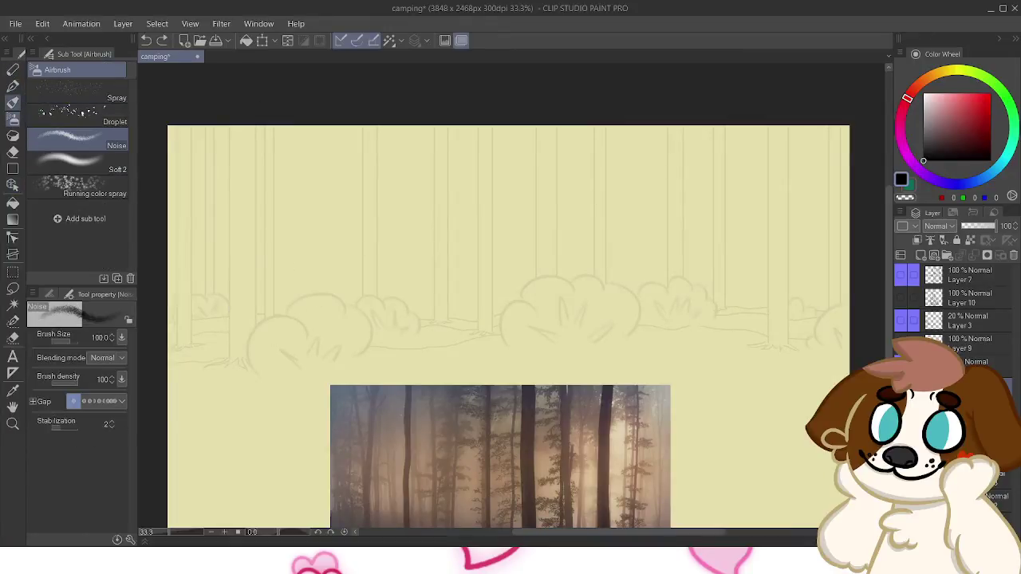
pyautogui.press('b')
pyautogui.moveTo(226, 359); pyautogui.dragTo(232, 163)
pyautogui.hotkey('ctrl', 'z')
pyautogui.moveTo(227, 363); pyautogui.dragTo(224, 123)
pyautogui.hotkey('ctrl', 'z')
pyautogui.moveTo(251, 357); pyautogui.dragTo(256, 100)
pyautogui.hotkey('ctrl', 'z')
pyautogui.hotkey('ctrl', 'z')
pyautogui.moveTo(227, 357); pyautogui.dragTo(229, 105)
pyautogui.hotkey('ctrl', 'z')
pyautogui.moveTo(227, 359); pyautogui.dragTo(231, 106)
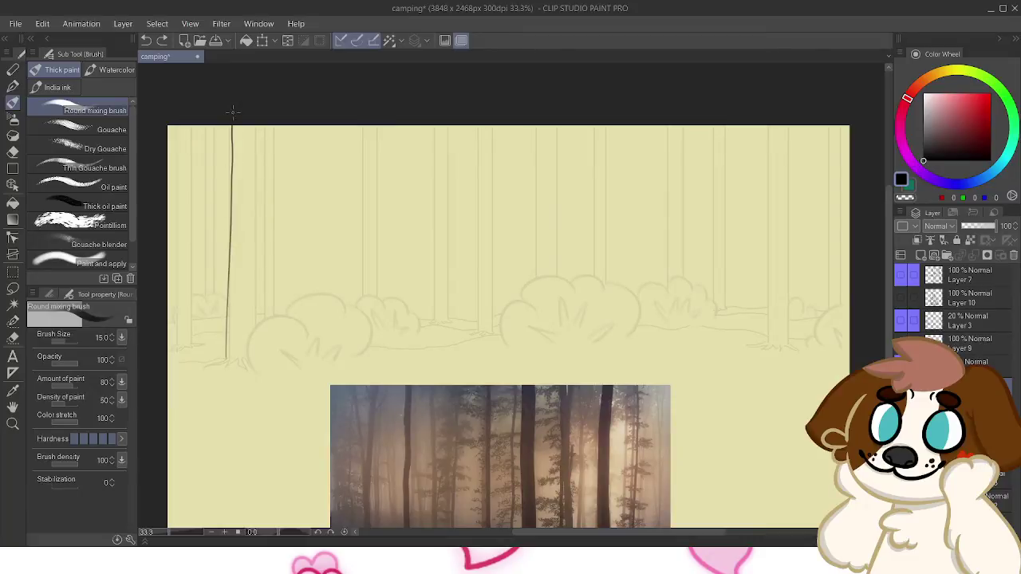
pyautogui.hotkey('ctrl', 'z')
pyautogui.moveTo(226, 359); pyautogui.dragTo(232, 83)
pyautogui.hotkey('ctrl', 'z')
pyautogui.moveTo(227, 359)
pyautogui.mouseDown()
pyautogui.moveTo(230, 161)
pyautogui.moveTo(244, 114)
pyautogui.mouseUp()
pyautogui.hotkey('ctrl', 'z')
pyautogui.moveTo(209, 362)
pyautogui.mouseDown()
pyautogui.moveTo(229, 346)
pyautogui.moveTo(236, 317)
pyautogui.moveTo(224, 95)
pyautogui.mouseUp()
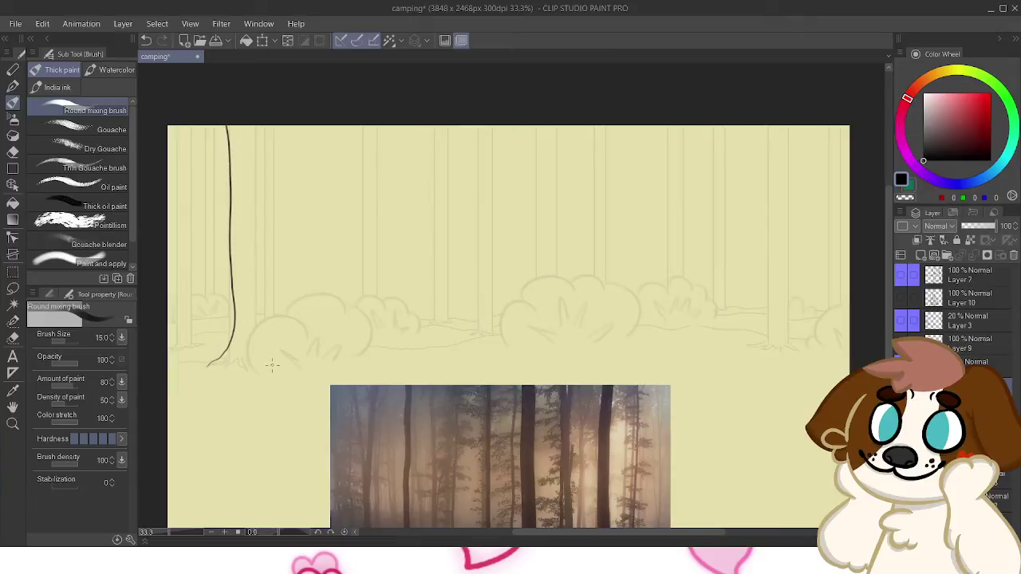
# Draw the right edge of the large left trunk with an outward-curving root, replacing the first attempt
pyautogui.moveTo(279, 361)
pyautogui.mouseDown()
pyautogui.moveTo(264, 305)
pyautogui.moveTo(261, 113)
pyautogui.mouseUp()
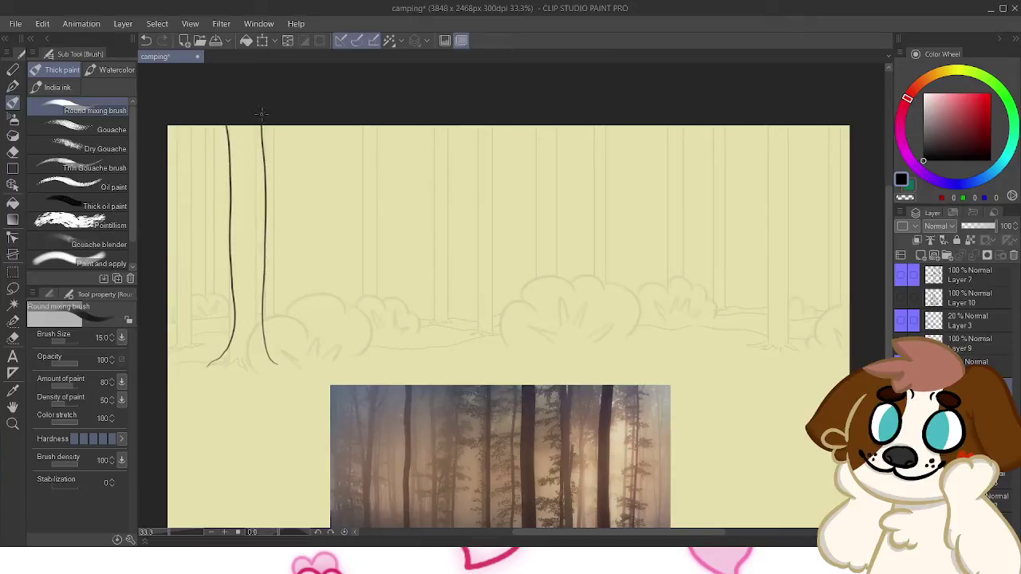
pyautogui.hotkey('ctrl', 'z')
pyautogui.moveTo(291, 359)
pyautogui.mouseDown()
pyautogui.moveTo(271, 343)
pyautogui.moveTo(267, 91)
pyautogui.mouseUp()
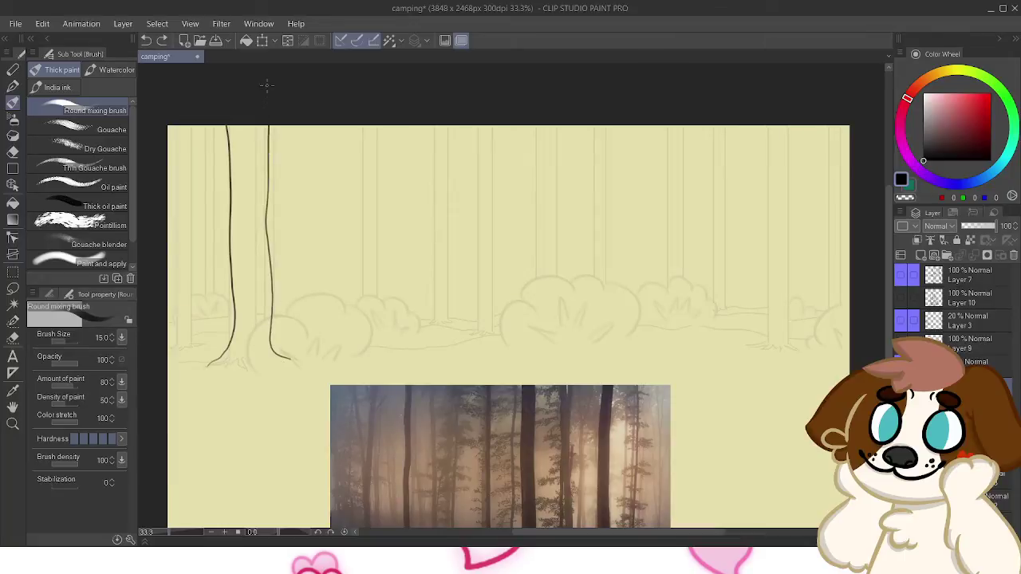
# Draw both edges of a trunk near the canvas's right edge with flared roots, undoing the trial strokes
pyautogui.moveTo(851, 149); pyautogui.dragTo(750, 99)
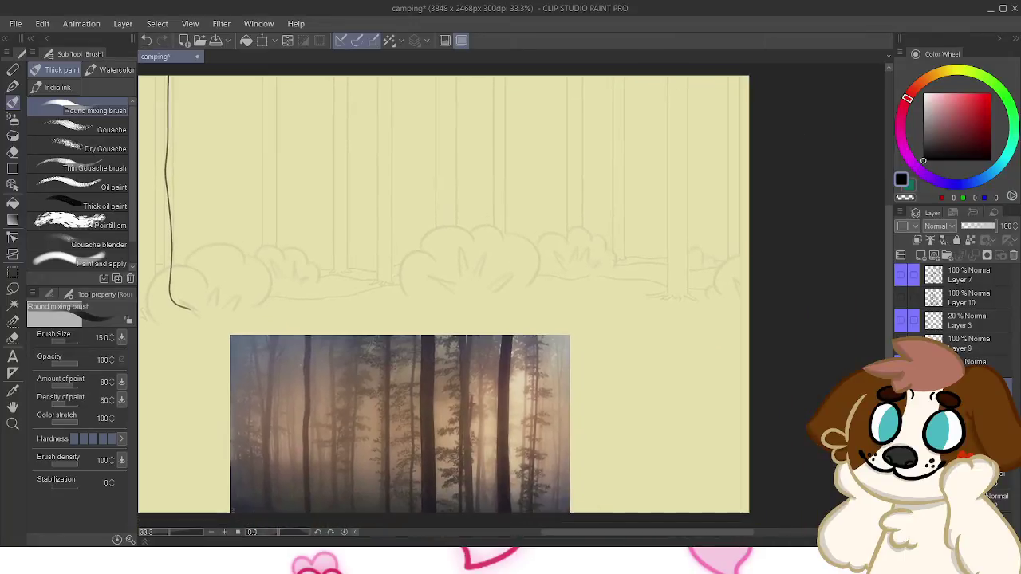
pyautogui.moveTo(651, 297)
pyautogui.mouseDown()
pyautogui.moveTo(668, 284)
pyautogui.moveTo(666, 233)
pyautogui.mouseUp()
pyautogui.hotkey('ctrl', 'z')
pyautogui.moveTo(647, 296)
pyautogui.mouseDown()
pyautogui.moveTo(667, 284)
pyautogui.moveTo(661, 75)
pyautogui.mouseUp()
pyautogui.hotkey('ctrl', 'z')
pyautogui.moveTo(649, 296)
pyautogui.mouseDown()
pyautogui.moveTo(662, 288)
pyautogui.moveTo(671, 76)
pyautogui.mouseUp()
pyautogui.moveTo(705, 301)
pyautogui.mouseDown()
pyautogui.moveTo(694, 237)
pyautogui.moveTo(698, 67)
pyautogui.mouseUp()
# Draw both edges of a narrow trunk just left of the canvas centre, redoing its right edge
pyautogui.moveTo(468, 182); pyautogui.dragTo(608, 225)
pyautogui.moveTo(488, 341)
pyautogui.mouseDown()
pyautogui.moveTo(506, 292)
pyautogui.moveTo(503, 77)
pyautogui.mouseUp()
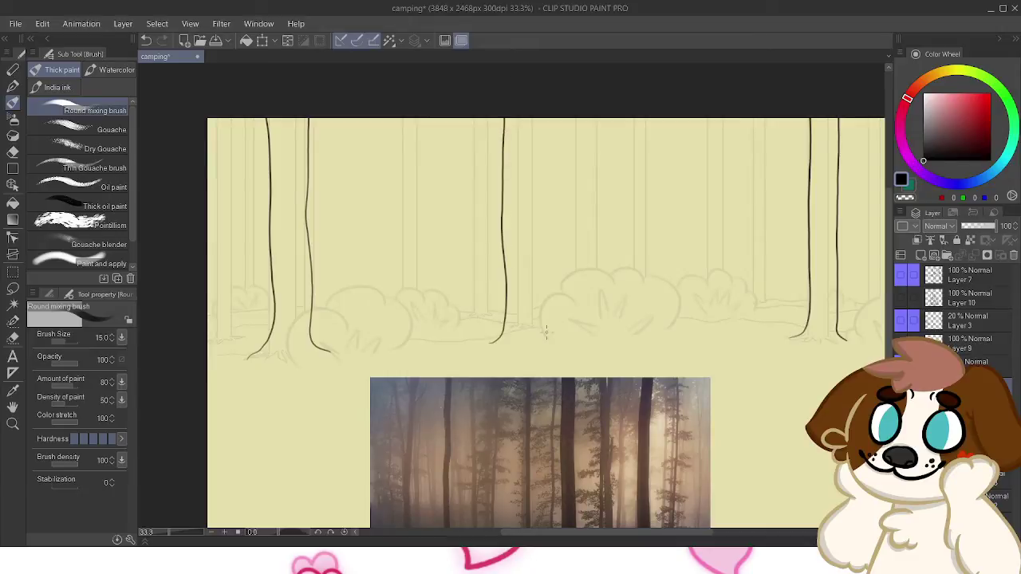
pyautogui.moveTo(555, 343)
pyautogui.mouseDown()
pyautogui.moveTo(538, 321)
pyautogui.moveTo(532, 102)
pyautogui.mouseUp()
pyautogui.hotkey('ctrl', 'z')
pyautogui.moveTo(550, 342)
pyautogui.mouseDown()
pyautogui.moveTo(535, 317)
pyautogui.moveTo(531, 96)
pyautogui.mouseUp()
# Draw both edges of a wavy trunk between the central trunk and the far right trunk
pyautogui.moveTo(510, 320); pyautogui.dragTo(479, 234)
pyautogui.moveTo(620, 264)
pyautogui.mouseDown()
pyautogui.moveTo(624, 375)
pyautogui.moveTo(566, 375)
pyautogui.moveTo(586, 343)
pyautogui.moveTo(584, 142)
pyautogui.mouseUp()
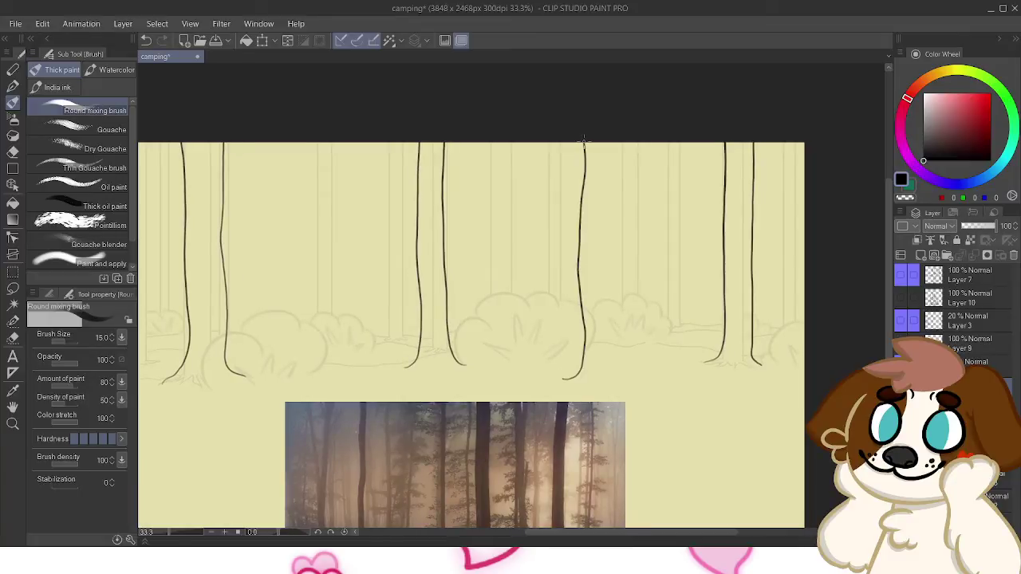
pyautogui.moveTo(646, 380)
pyautogui.mouseDown()
pyautogui.moveTo(628, 377)
pyautogui.moveTo(626, 349)
pyautogui.moveTo(628, 118)
pyautogui.mouseUp()
# Draw both edges of another trunk between the large left trunk and the central one
pyautogui.moveTo(608, 409)
pyautogui.mouseDown()
pyautogui.moveTo(698, 119)
pyautogui.moveTo(630, 421)
pyautogui.moveTo(738, 404)
pyautogui.mouseUp()
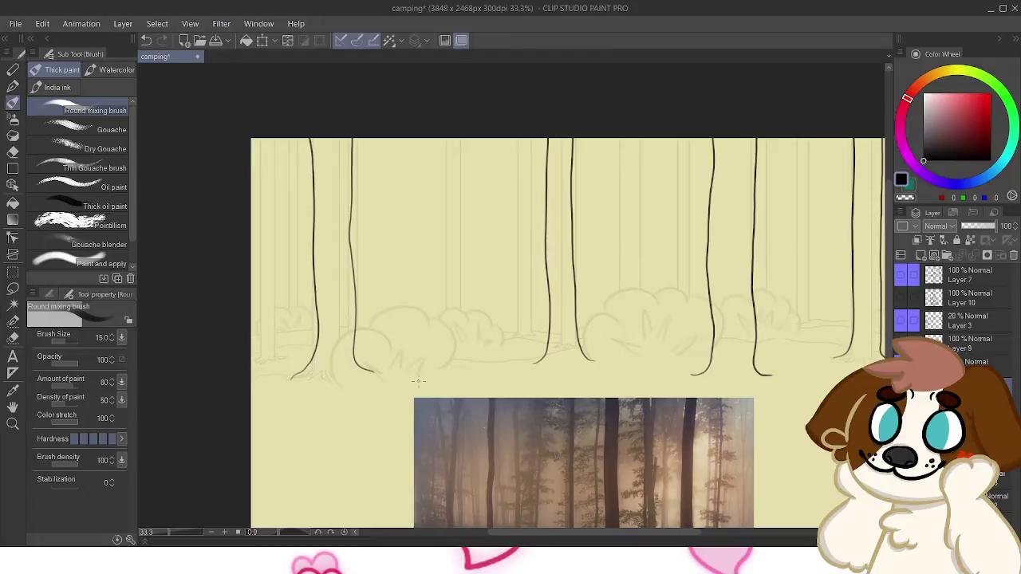
pyautogui.moveTo(424, 378)
pyautogui.mouseDown()
pyautogui.moveTo(441, 267)
pyautogui.moveTo(440, 121)
pyautogui.mouseUp()
pyautogui.moveTo(495, 373); pyautogui.dragTo(484, 139)
pyautogui.hscroll(1, 484, 239)
pyautogui.moveTo(510, 303); pyautogui.dragTo(460, 293)
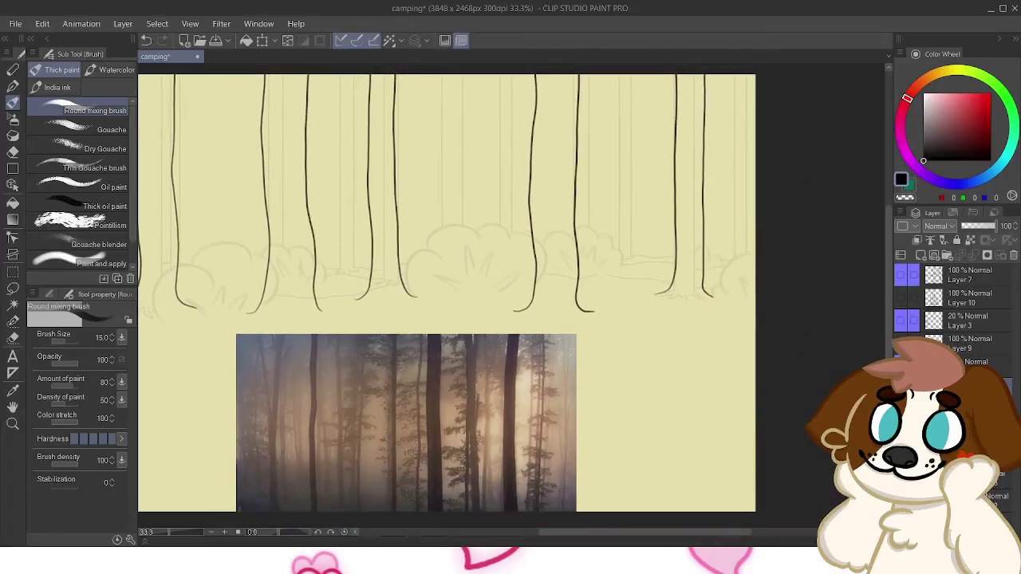
pyautogui.moveTo(458, 137); pyautogui.dragTo(717, 156)
# Outline the lower left lobe of the bush beside the large left trunk, undoing the trial strokes
pyautogui.moveTo(334, 329); pyautogui.dragTo(370, 328)
pyautogui.hotkey('ctrl', 'z')
pyautogui.hotkey('ctrl', 'z')
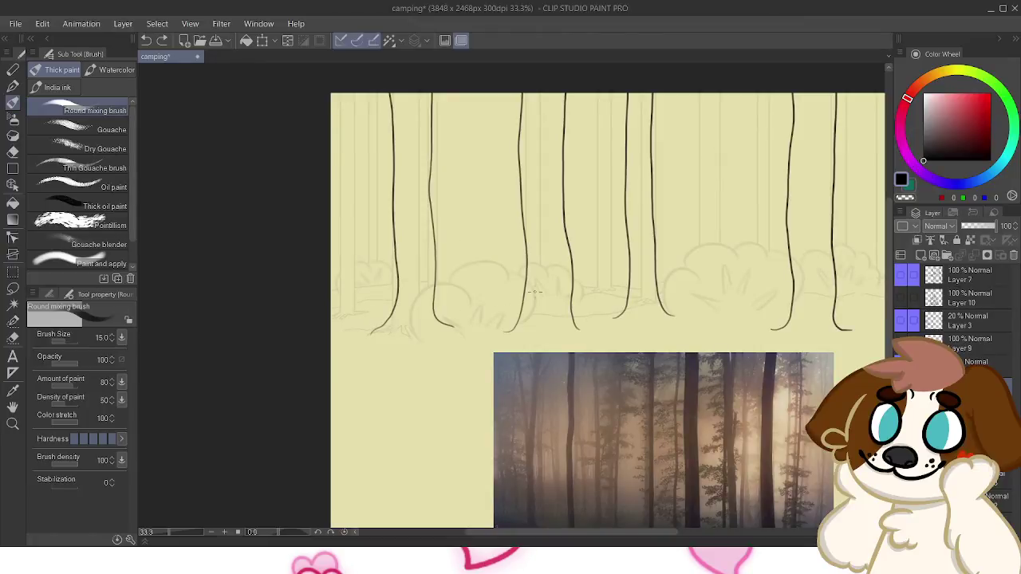
pyautogui.moveTo(450, 332)
pyautogui.mouseDown()
pyautogui.moveTo(453, 329)
pyautogui.moveTo(435, 287)
pyautogui.mouseUp()
pyautogui.moveTo(506, 331); pyautogui.dragTo(523, 285)
pyautogui.moveTo(409, 335)
pyautogui.mouseDown()
pyautogui.moveTo(432, 288)
pyautogui.moveTo(451, 309)
pyautogui.moveTo(426, 286)
pyautogui.moveTo(471, 297)
pyautogui.mouseUp()
pyautogui.hotkey('ctrl', 'z')
pyautogui.hotkey('ctrl', 'z')
pyautogui.moveTo(417, 339)
pyautogui.mouseDown()
pyautogui.moveTo(415, 305)
pyautogui.moveTo(453, 285)
pyautogui.mouseUp()
pyautogui.hotkey('ctrl', 'z')
pyautogui.moveTo(409, 335)
pyautogui.mouseDown()
pyautogui.moveTo(415, 297)
pyautogui.moveTo(455, 286)
pyautogui.moveTo(462, 297)
pyautogui.moveTo(479, 265)
pyautogui.moveTo(506, 283)
pyautogui.mouseUp()
pyautogui.hotkey('ctrl', 'z')
pyautogui.hotkey('ctrl', 'z')
# Outline the left bush's upper dome and bumpy right side, undoing the trial strokes
pyautogui.moveTo(444, 284)
pyautogui.mouseDown()
pyautogui.moveTo(506, 271)
pyautogui.moveTo(507, 281)
pyautogui.mouseUp()
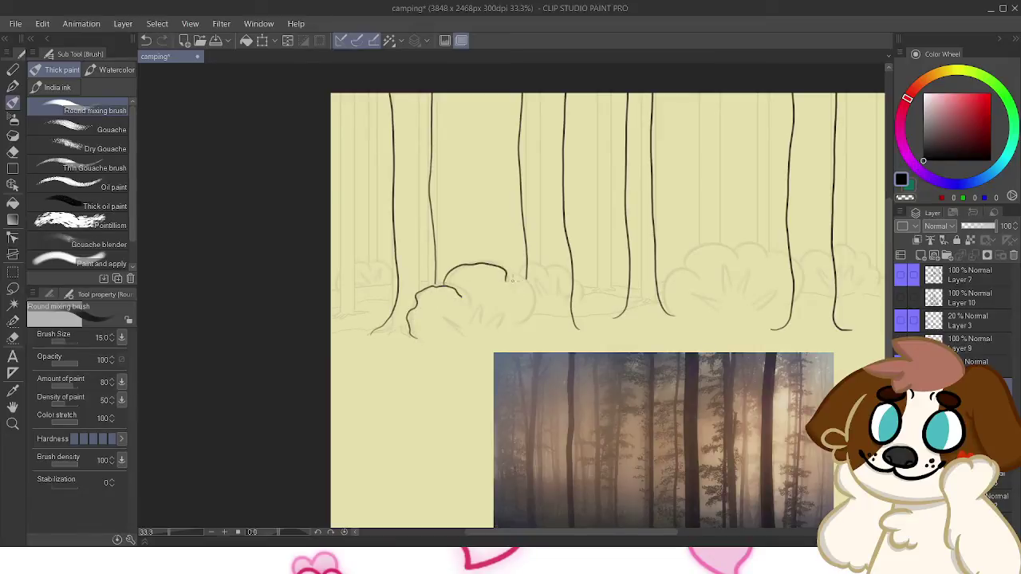
pyautogui.hotkey('ctrl', 'z')
pyautogui.moveTo(446, 284)
pyautogui.mouseDown()
pyautogui.moveTo(500, 264)
pyautogui.moveTo(503, 310)
pyautogui.mouseUp()
pyautogui.hotkey('ctrl', 'z')
pyautogui.moveTo(446, 284)
pyautogui.mouseDown()
pyautogui.moveTo(489, 263)
pyautogui.moveTo(511, 278)
pyautogui.moveTo(511, 305)
pyautogui.moveTo(514, 276)
pyautogui.moveTo(532, 289)
pyautogui.moveTo(523, 326)
pyautogui.mouseUp()
pyautogui.hotkey('ctrl', 'z')
pyautogui.hotkey('ctrl', 'z')
pyautogui.moveTo(510, 275)
pyautogui.mouseDown()
pyautogui.moveTo(532, 286)
pyautogui.moveTo(525, 312)
pyautogui.mouseUp()
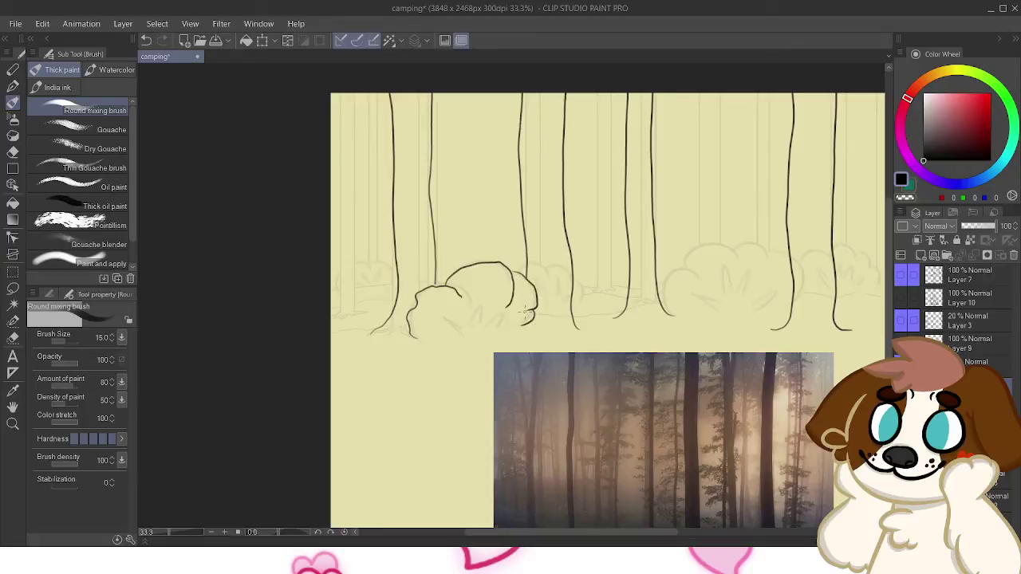
# Draw pointed grass blades at the base of the left bush, undoing the trial strokes
pyautogui.moveTo(459, 335)
pyautogui.mouseDown()
pyautogui.moveTo(477, 316)
pyautogui.moveTo(458, 335)
pyautogui.moveTo(452, 316)
pyautogui.moveTo(476, 317)
pyautogui.moveTo(478, 305)
pyautogui.moveTo(518, 321)
pyautogui.moveTo(458, 317)
pyautogui.mouseUp()
pyautogui.hotkey('ctrl', 'z')
pyautogui.hotkey('ctrl', 'z')
pyautogui.moveTo(462, 332); pyautogui.dragTo(469, 329)
pyautogui.hotkey('ctrl', 'z')
pyautogui.hotkey('ctrl', 'z')
pyautogui.hotkey('ctrl', 'z')
pyautogui.hotkey('ctrl', 'z')
pyautogui.moveTo(461, 337)
pyautogui.mouseDown()
pyautogui.moveTo(443, 317)
pyautogui.moveTo(466, 333)
pyautogui.moveTo(477, 302)
pyautogui.moveTo(479, 322)
pyautogui.moveTo(469, 328)
pyautogui.moveTo(484, 304)
pyautogui.moveTo(485, 324)
pyautogui.moveTo(499, 317)
pyautogui.moveTo(499, 333)
pyautogui.moveTo(484, 323)
pyautogui.moveTo(510, 324)
pyautogui.mouseUp()
pyautogui.hotkey('ctrl', 'z')
pyautogui.hotkey('ctrl', 'z')
pyautogui.hotkey('ctrl', 'z')
pyautogui.hotkey('ctrl', 'z')
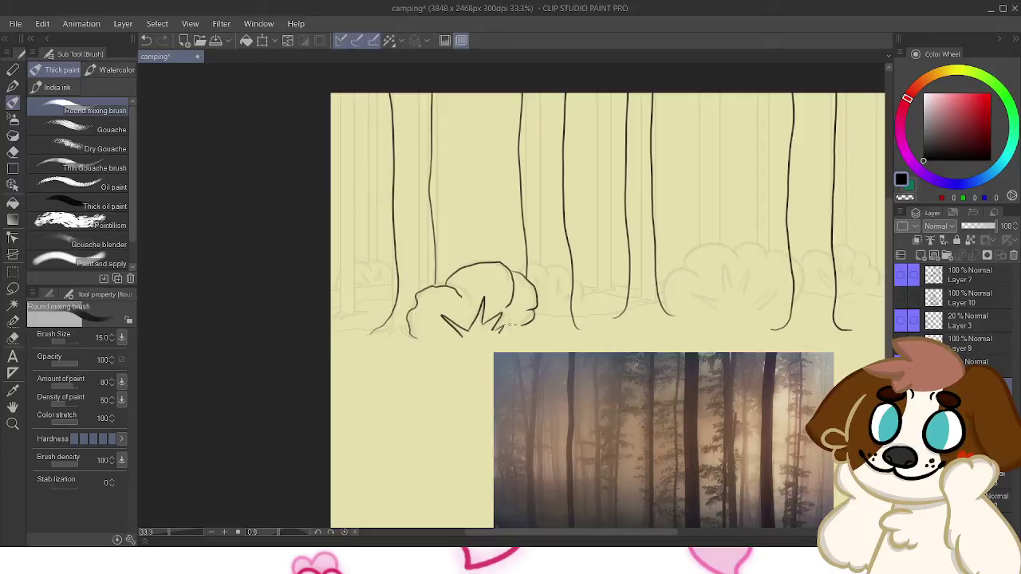
# Close the underside of the left bush with loose broken strokes, undoing the stray ones
pyautogui.moveTo(435, 339)
pyautogui.mouseDown()
pyautogui.moveTo(525, 328)
pyautogui.moveTo(367, 322)
pyautogui.mouseUp()
pyautogui.hotkey('ctrl', 'z')
pyautogui.hotkey('ctrl', 'z')
pyautogui.hotkey('ctrl', 'z')
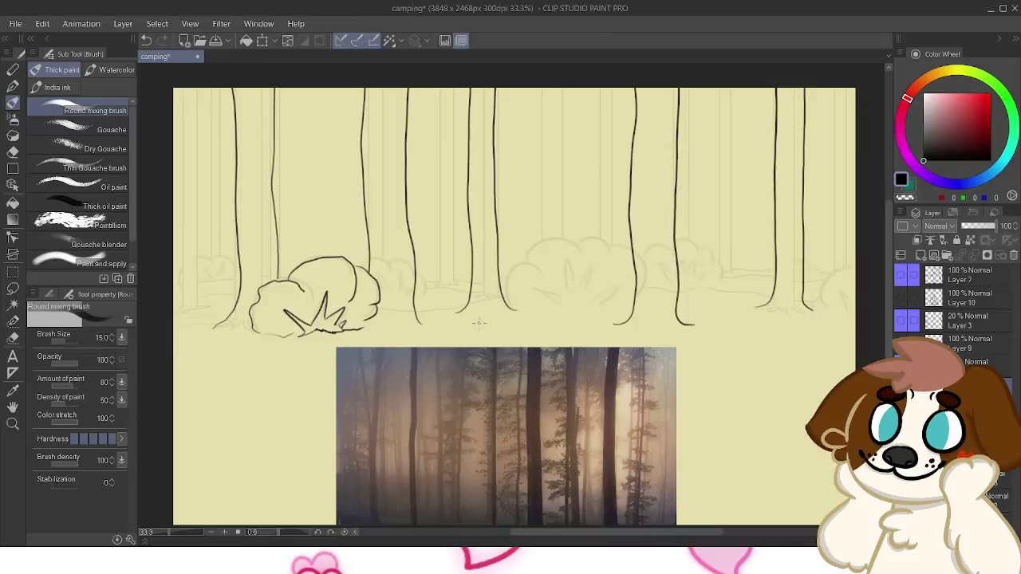
# Outline the left side of a bush behind the trunk right of centre, undoing the trial strokes
pyautogui.hscroll(5, 701, 272)
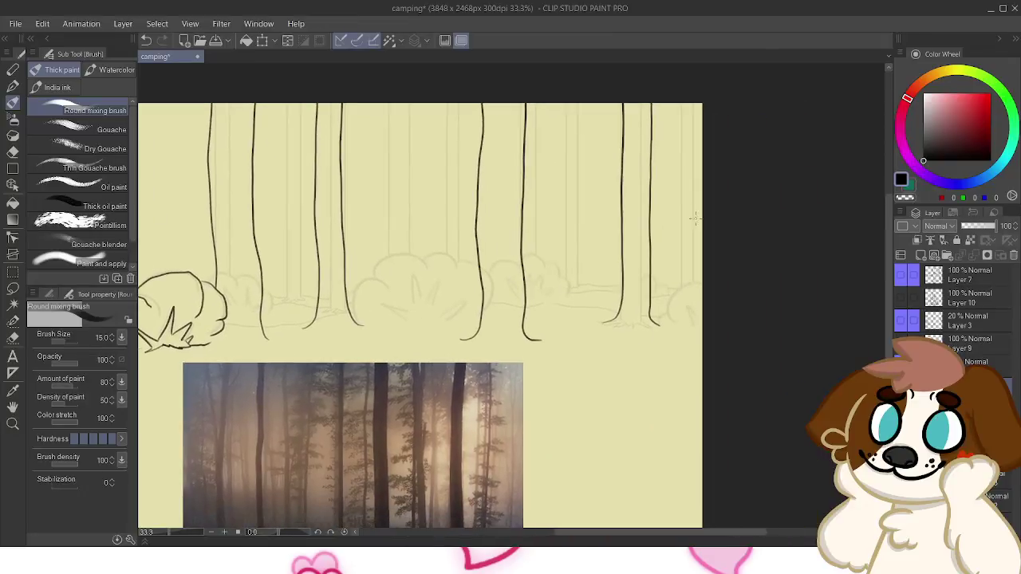
pyautogui.moveTo(522, 283)
pyautogui.mouseDown()
pyautogui.moveTo(543, 300)
pyautogui.moveTo(533, 299)
pyautogui.moveTo(553, 296)
pyautogui.moveTo(535, 322)
pyautogui.moveTo(544, 290)
pyautogui.moveTo(558, 296)
pyautogui.moveTo(550, 326)
pyautogui.moveTo(561, 311)
pyautogui.moveTo(454, 279)
pyautogui.moveTo(431, 312)
pyautogui.mouseUp()
pyautogui.hotkey('ctrl', 'z')
pyautogui.hotkey('ctrl', 'z')
pyautogui.hotkey('ctrl', 'z')
pyautogui.hotkey('ctrl', 'z')
pyautogui.moveTo(480, 280)
pyautogui.mouseDown()
pyautogui.moveTo(446, 296)
pyautogui.moveTo(456, 330)
pyautogui.mouseUp()
pyautogui.hotkey('ctrl', 'z')
pyautogui.moveTo(480, 274)
pyautogui.mouseDown()
pyautogui.moveTo(435, 318)
pyautogui.moveTo(451, 325)
pyautogui.moveTo(445, 295)
pyautogui.moveTo(468, 299)
pyautogui.mouseUp()
pyautogui.hotkey('ctrl', 'z')
pyautogui.moveTo(458, 292); pyautogui.dragTo(479, 266)
pyautogui.hotkey('ctrl', 'z')
pyautogui.hotkey('ctrl', 'z')
pyautogui.hotkey('ctrl', 'z')
# Outline the rounded right side of the bush behind the trunk right of centre, redoing the first stroke
pyautogui.moveTo(431, 328)
pyautogui.mouseDown()
pyautogui.moveTo(477, 277)
pyautogui.moveTo(469, 274)
pyautogui.moveTo(535, 271)
pyautogui.moveTo(562, 311)
pyautogui.moveTo(546, 286)
pyautogui.moveTo(565, 331)
pyautogui.mouseUp()
pyautogui.hotkey('ctrl', 'z')
pyautogui.moveTo(535, 283)
pyautogui.mouseDown()
pyautogui.moveTo(564, 302)
pyautogui.moveTo(556, 336)
pyautogui.mouseUp()
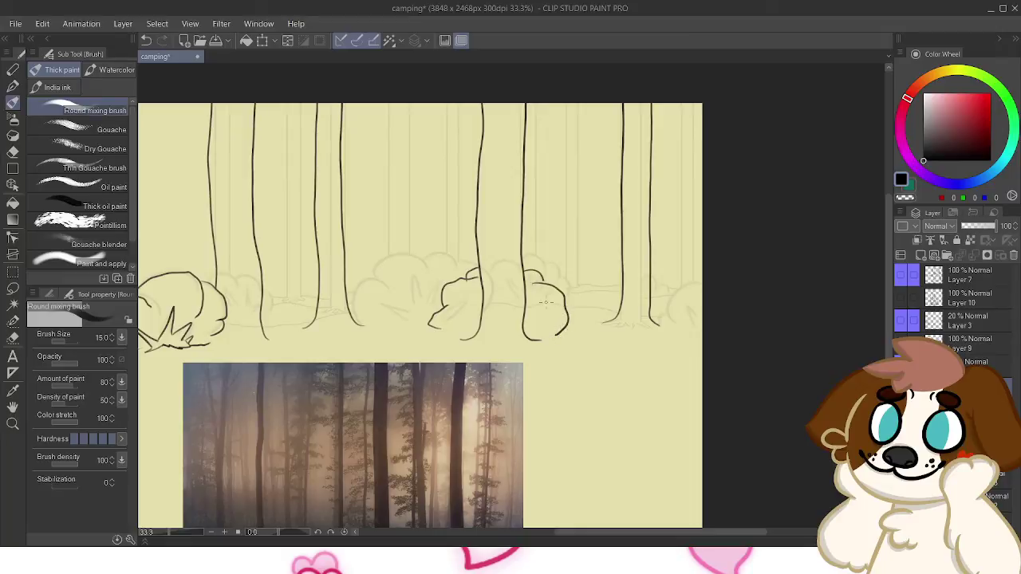
# Draw grass blades and a jagged ground line at the base of the trunk in front of the right bush, undoing stray strokes
pyautogui.moveTo(466, 331); pyautogui.dragTo(524, 315)
pyautogui.hotkey('ctrl', 'z')
pyautogui.hotkey('ctrl', 'z')
pyautogui.moveTo(458, 325); pyautogui.dragTo(470, 303)
pyautogui.hotkey('ctrl', 'z')
pyautogui.moveTo(581, 243)
pyautogui.mouseDown()
pyautogui.moveTo(723, 218)
pyautogui.moveTo(582, 223)
pyautogui.moveTo(572, 193)
pyautogui.moveTo(579, 204)
pyautogui.mouseUp()
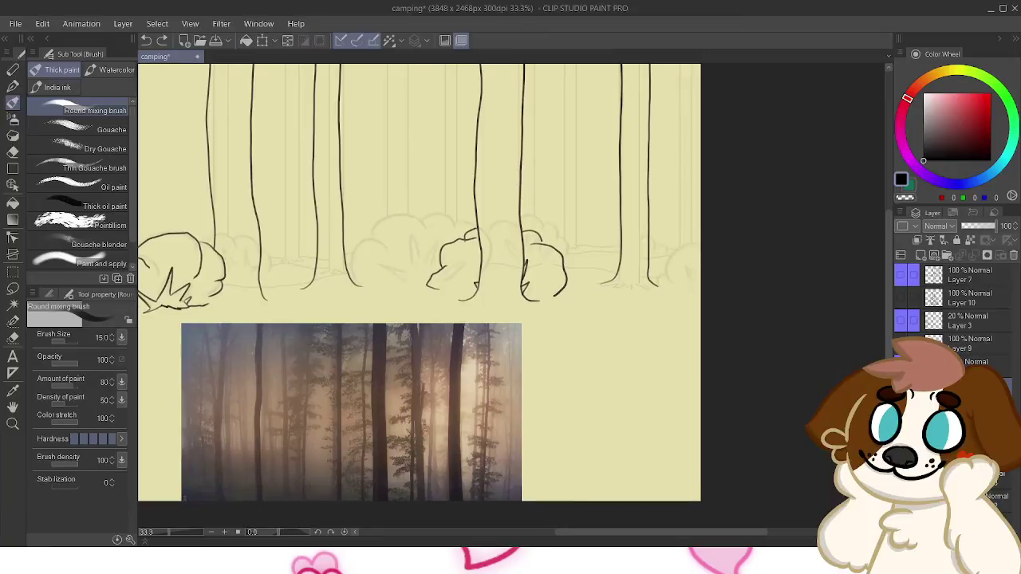
pyautogui.moveTo(462, 300); pyautogui.dragTo(490, 300)
pyautogui.hotkey('ctrl', 'z')
pyautogui.hotkey('ctrl', 'z')
pyautogui.moveTo(490, 299)
pyautogui.mouseDown()
pyautogui.moveTo(481, 307)
pyautogui.moveTo(506, 301)
pyautogui.moveTo(487, 302)
pyautogui.mouseUp()
# Add jagged grass strokes along the bases of the far right, left and central trunks
pyautogui.moveTo(600, 284)
pyautogui.mouseDown()
pyautogui.moveTo(662, 292)
pyautogui.moveTo(629, 284)
pyautogui.mouseUp()
pyautogui.moveTo(447, 303); pyautogui.dragTo(673, 287)
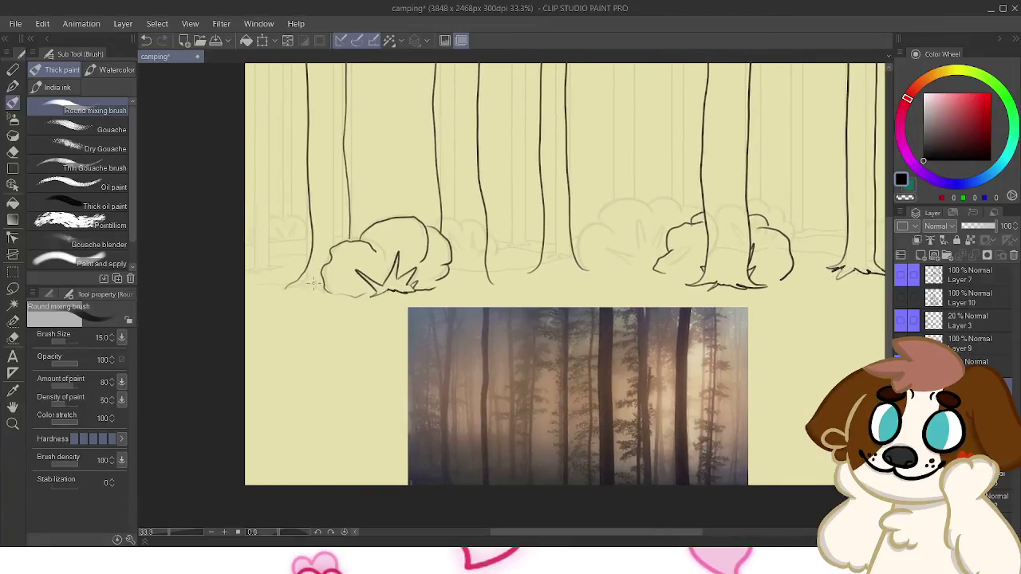
pyautogui.moveTo(274, 294); pyautogui.dragTo(327, 287)
pyautogui.moveTo(492, 284)
pyautogui.mouseDown()
pyautogui.moveTo(351, 280)
pyautogui.moveTo(348, 370)
pyautogui.moveTo(282, 331)
pyautogui.moveTo(271, 337)
pyautogui.mouseUp()
pyautogui.moveTo(336, 332)
pyautogui.mouseDown()
pyautogui.moveTo(399, 334)
pyautogui.moveTo(351, 339)
pyautogui.moveTo(367, 327)
pyautogui.moveTo(398, 335)
pyautogui.moveTo(370, 326)
pyautogui.mouseUp()
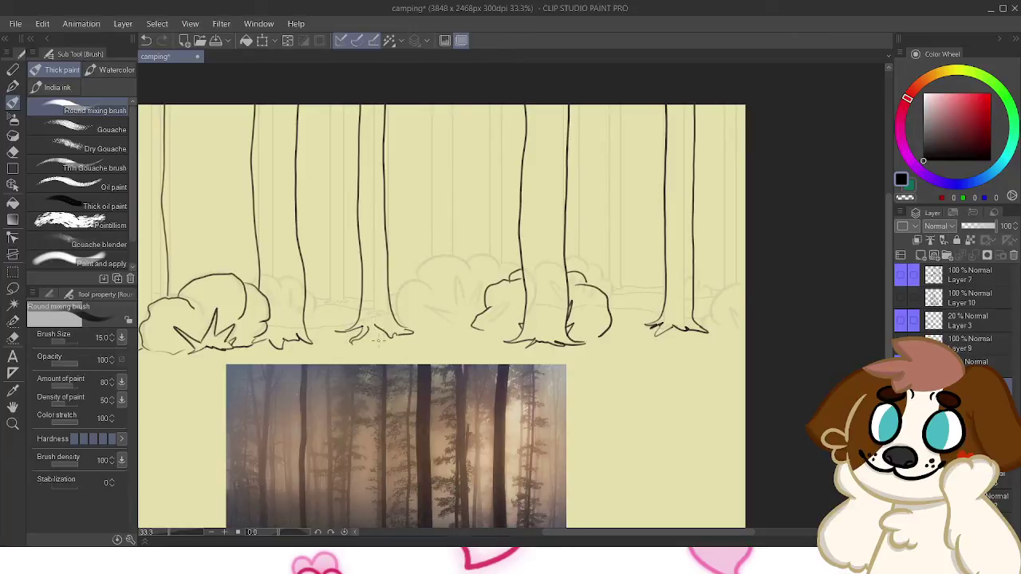
# Draw ground lines between the trunk bases and at the canvas's left edge, undoing stray strokes
pyautogui.hotkey('ctrl', 'z')
pyautogui.hotkey('ctrl', 'z')
pyautogui.moveTo(399, 335); pyautogui.dragTo(370, 325)
pyautogui.moveTo(442, 316); pyautogui.dragTo(591, 287)
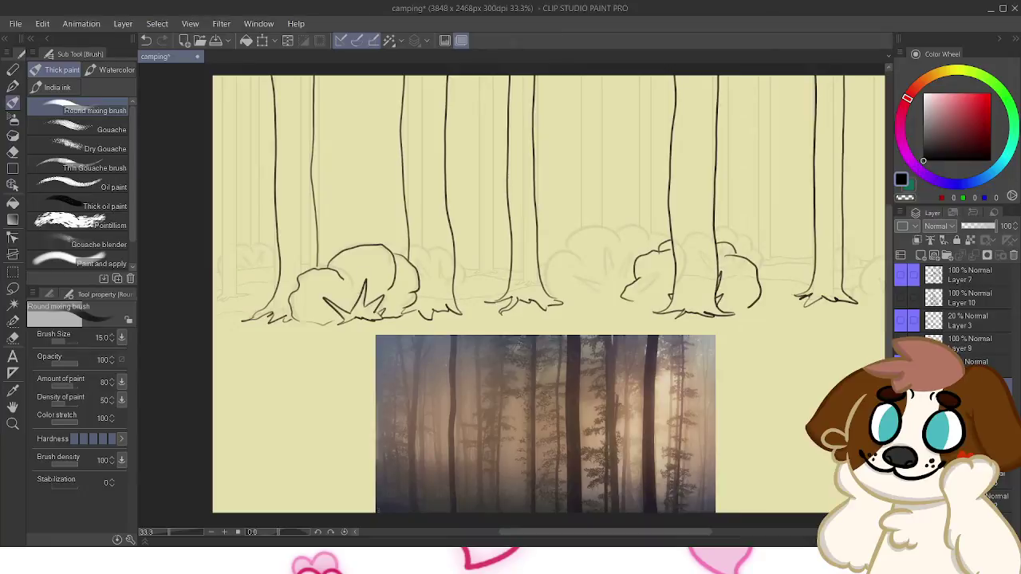
pyautogui.moveTo(210, 315); pyautogui.dragTo(254, 304)
pyautogui.hotkey('ctrl', 'z')
pyautogui.hotkey('ctrl', 'z')
pyautogui.moveTo(464, 301)
pyautogui.mouseDown()
pyautogui.moveTo(556, 285)
pyautogui.moveTo(631, 289)
pyautogui.moveTo(570, 267)
pyautogui.moveTo(423, 247)
pyautogui.mouseUp()
pyautogui.hotkey('ctrl', 'z')
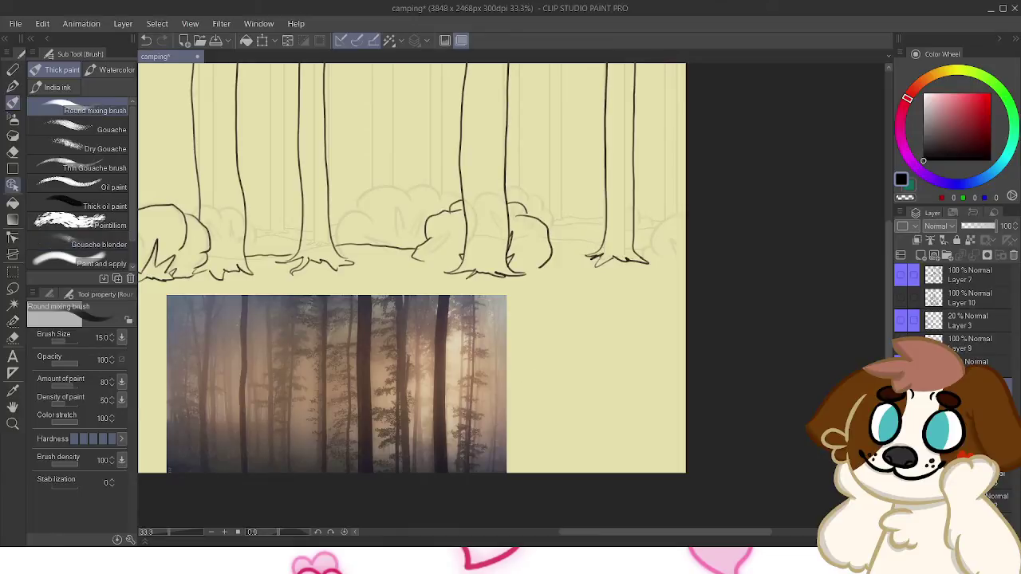
# Move the forest reference photo up to examine its lower part, and return it below the drawn ground line
pyautogui.click(13, 184)
pyautogui.moveTo(336, 408); pyautogui.dragTo(343, 354)
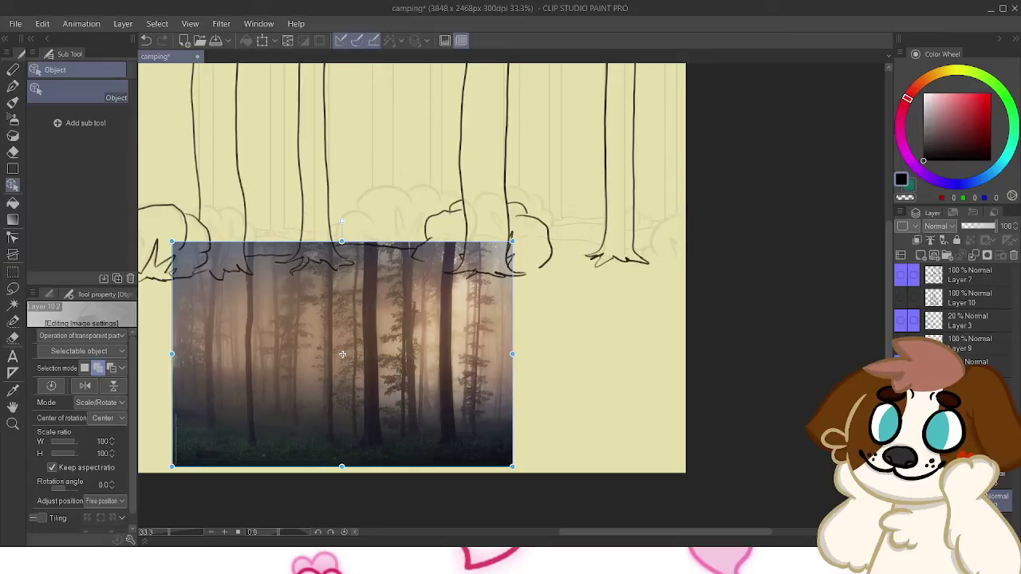
pyautogui.moveTo(343, 355); pyautogui.dragTo(347, 338)
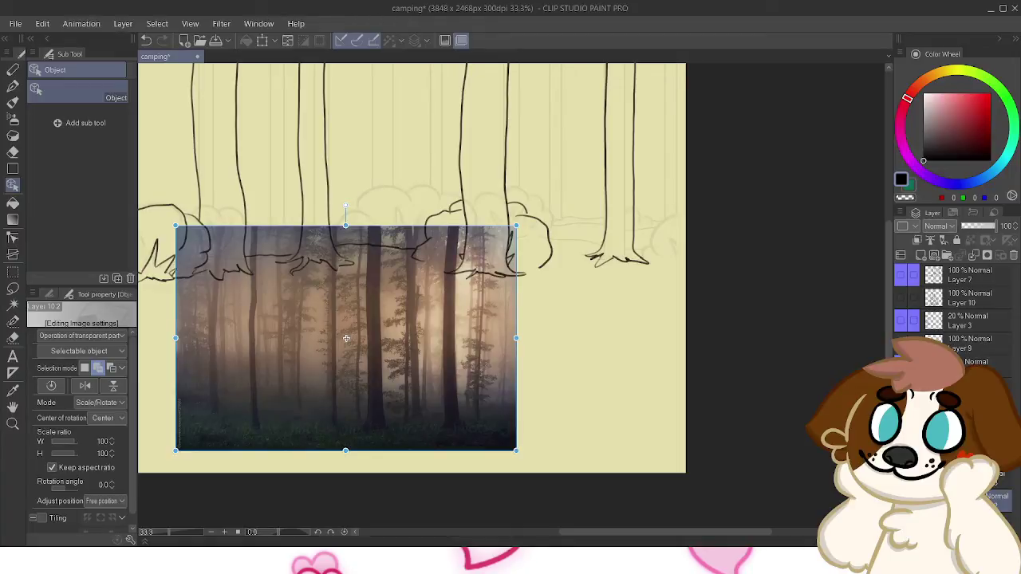
pyautogui.moveTo(346, 339); pyautogui.dragTo(395, 450)
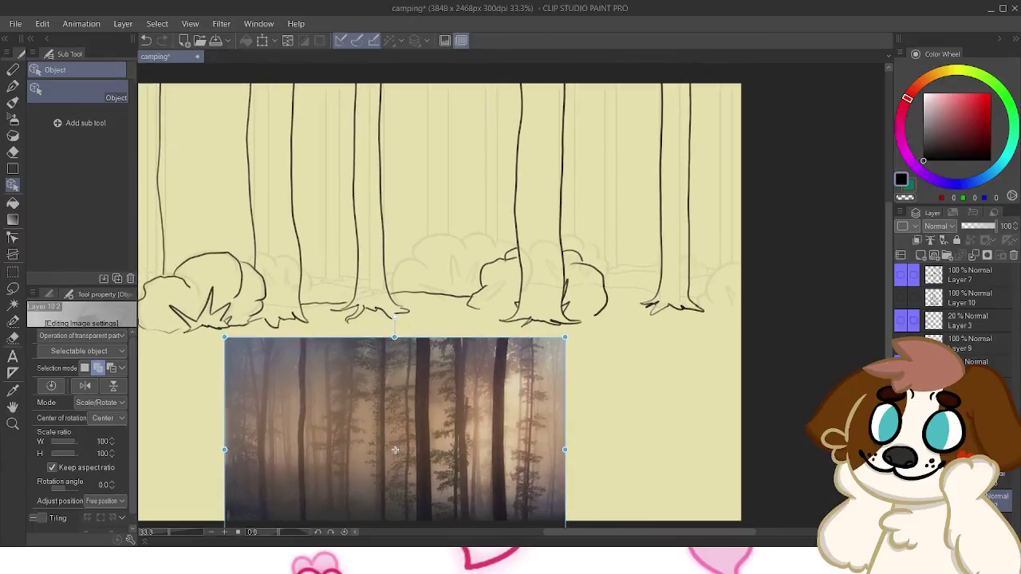
# Return to the Round mixing brush on the line art layer and extend the ground line from the right bush to the right canvas edge
pyautogui.click(13, 85)
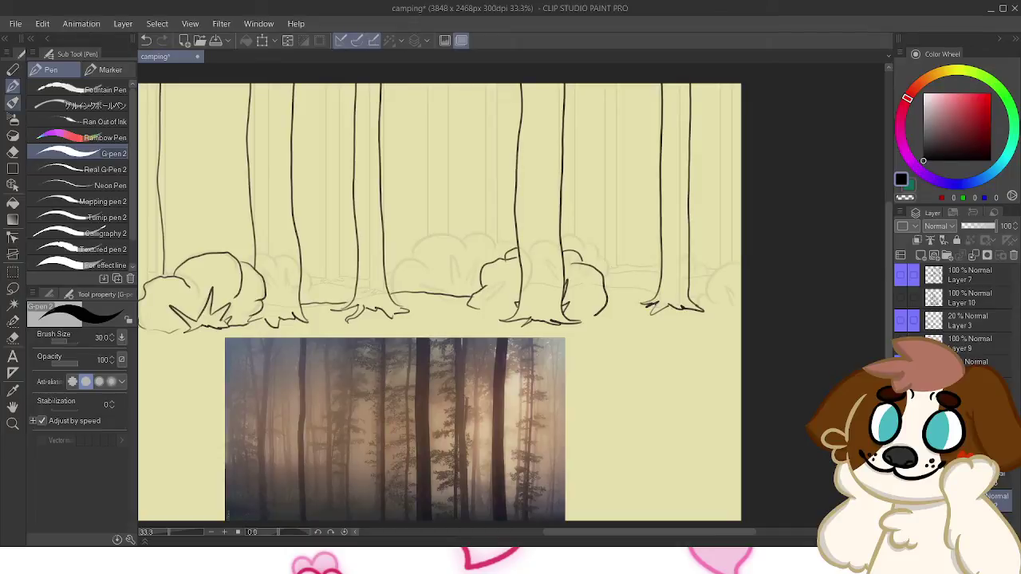
pyautogui.click(13, 103)
pyautogui.moveTo(439, 303); pyautogui.dragTo(375, 340)
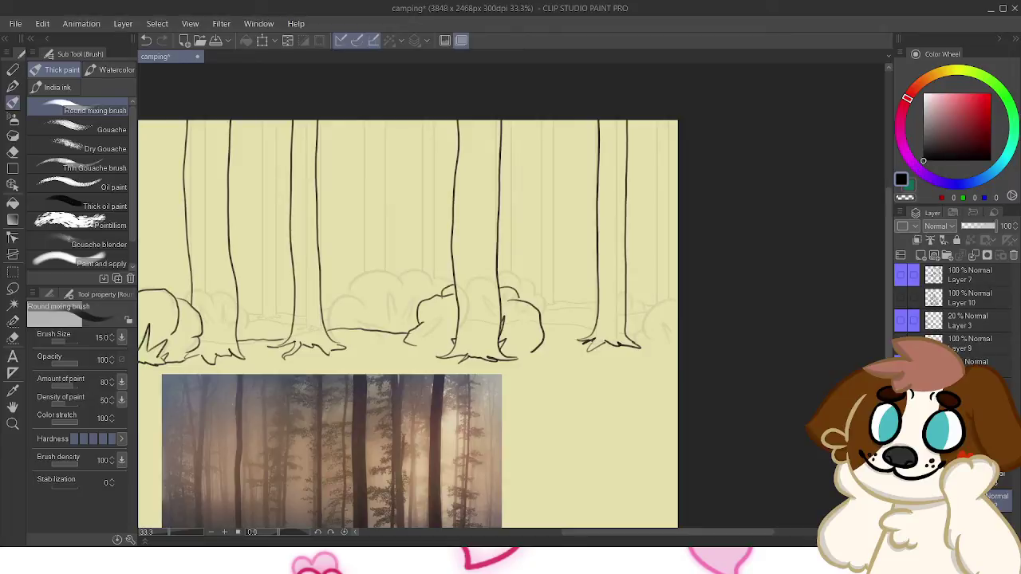
pyautogui.click(1007, 387)
pyautogui.moveTo(544, 329); pyautogui.dragTo(696, 327)
pyautogui.hotkey('ctrl', 'z')
# Draw a curved background trunk edge left of the far left tree with grass at its base, undoing trial strokes
pyautogui.moveTo(343, 319); pyautogui.dragTo(675, 289)
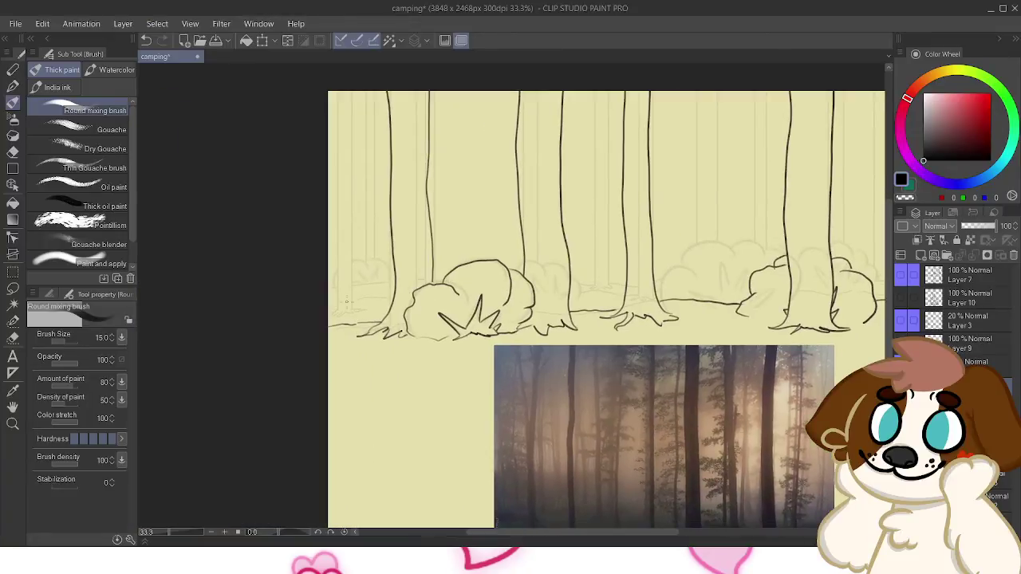
pyautogui.moveTo(358, 312); pyautogui.dragTo(367, 87)
pyautogui.hotkey('ctrl', 'z')
pyautogui.moveTo(362, 313); pyautogui.dragTo(358, 90)
pyautogui.hotkey('ctrl', 'z')
pyautogui.moveTo(359, 314); pyautogui.dragTo(353, 85)
pyautogui.hotkey('ctrl', 'z')
pyautogui.moveTo(360, 315)
pyautogui.mouseDown()
pyautogui.moveTo(376, 260)
pyautogui.moveTo(369, 77)
pyautogui.mouseUp()
pyautogui.hotkey('ctrl', 'z')
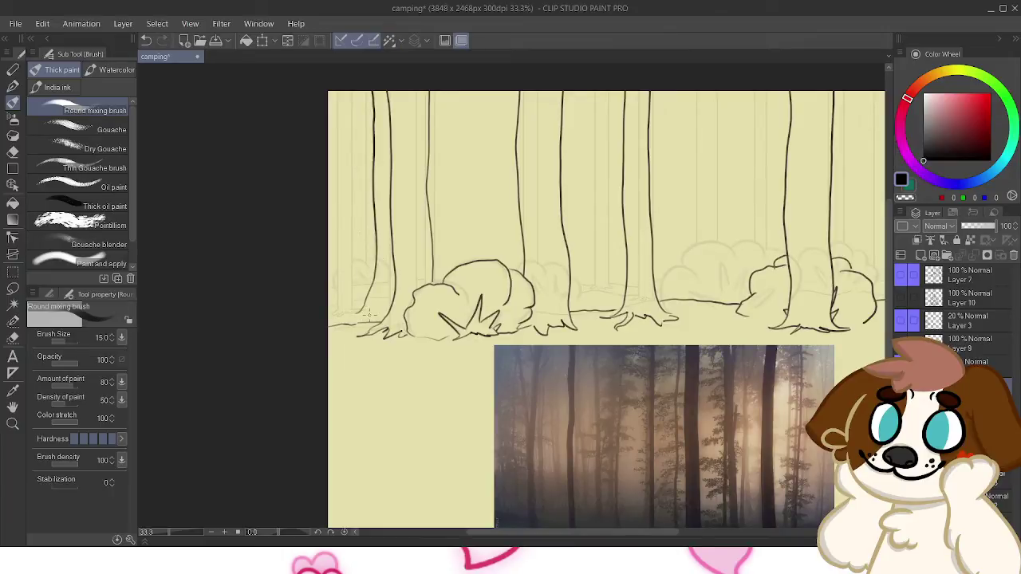
pyautogui.moveTo(371, 313)
pyautogui.mouseDown()
pyautogui.moveTo(382, 314)
pyautogui.moveTo(337, 321)
pyautogui.moveTo(373, 316)
pyautogui.mouseUp()
pyautogui.hotkey('ctrl', 'z')
pyautogui.hotkey('ctrl', 'z')
# Draw both edges of a background trunk rising behind the large left bush, redoing unsatisfactory strokes
pyautogui.moveTo(607, 312); pyautogui.dragTo(527, 322)
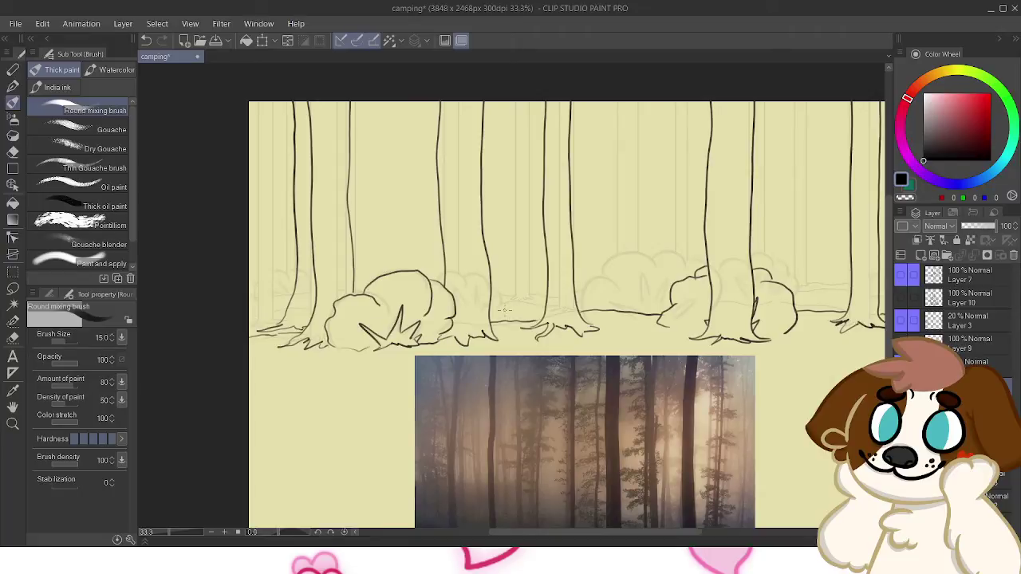
pyautogui.moveTo(384, 268); pyautogui.dragTo(388, 101)
pyautogui.hotkey('ctrl', 'z')
pyautogui.moveTo(378, 278); pyautogui.dragTo(372, 101)
pyautogui.hotkey('ctrl', 'z')
pyautogui.moveTo(380, 276); pyautogui.dragTo(375, 101)
pyautogui.moveTo(415, 271); pyautogui.dragTo(409, 92)
pyautogui.hotkey('ctrl', 'z')
pyautogui.moveTo(412, 272); pyautogui.dragTo(406, 109)
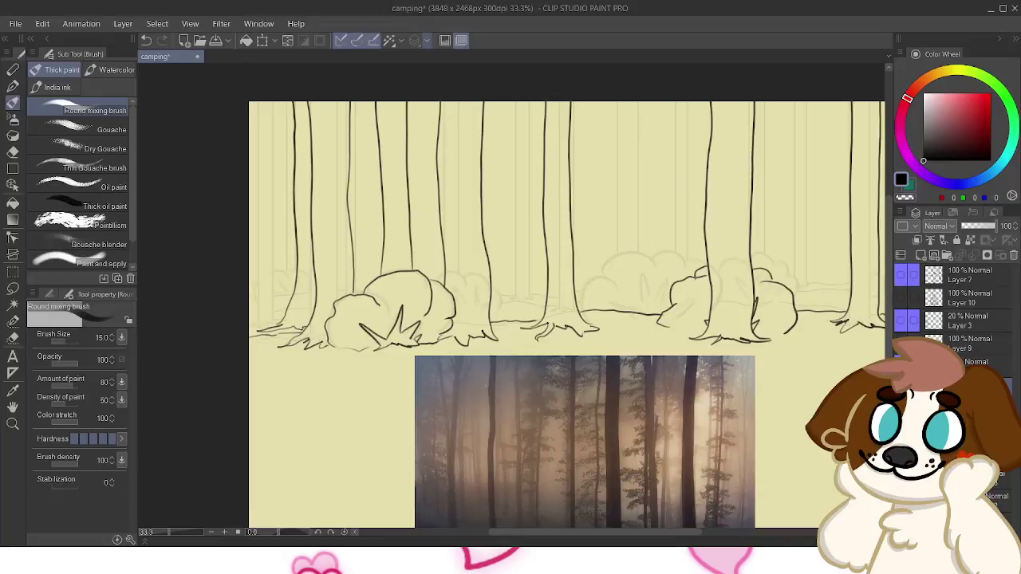
# Draw a thin background trunk with a low ground line just left of the central tree
pyautogui.moveTo(558, 303)
pyautogui.mouseDown()
pyautogui.moveTo(372, 277)
pyautogui.moveTo(445, 305)
pyautogui.mouseUp()
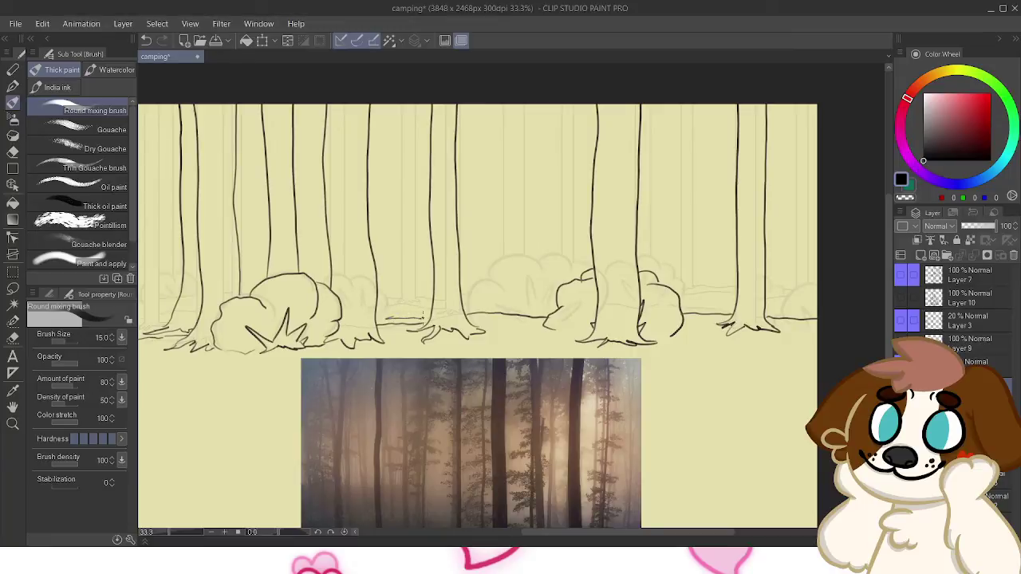
pyautogui.hotkey('ctrl', 'z')
pyautogui.moveTo(394, 310); pyautogui.dragTo(395, 86)
pyautogui.hotkey('ctrl', 'z')
pyautogui.moveTo(397, 313); pyautogui.dragTo(399, 78)
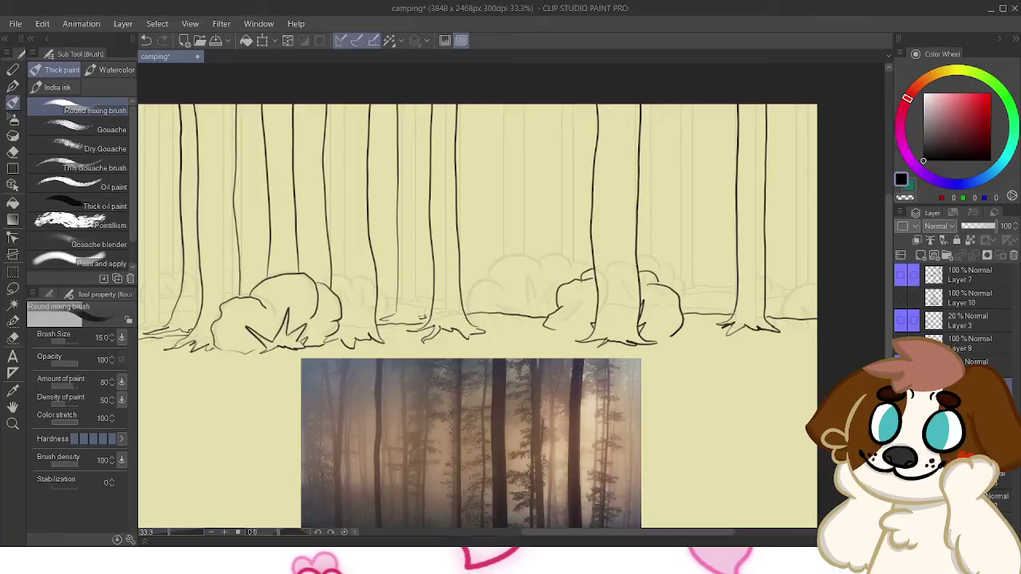
pyautogui.moveTo(418, 308); pyautogui.dragTo(410, 83)
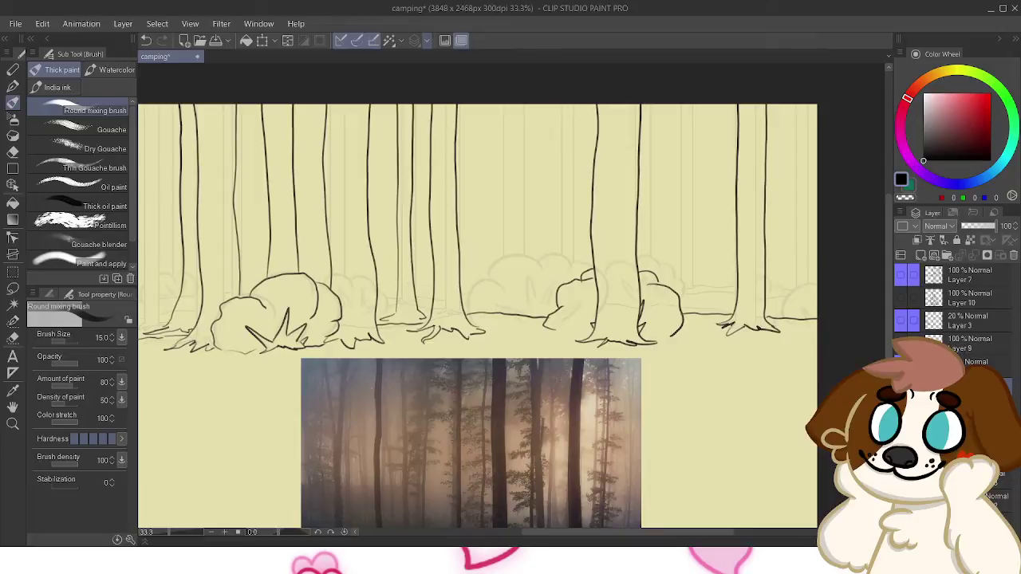
pyautogui.moveTo(511, 319)
pyautogui.mouseDown()
pyautogui.moveTo(369, 332)
pyautogui.moveTo(317, 311)
pyautogui.moveTo(534, 284)
pyautogui.mouseUp()
pyautogui.moveTo(637, 111); pyautogui.dragTo(712, 148)
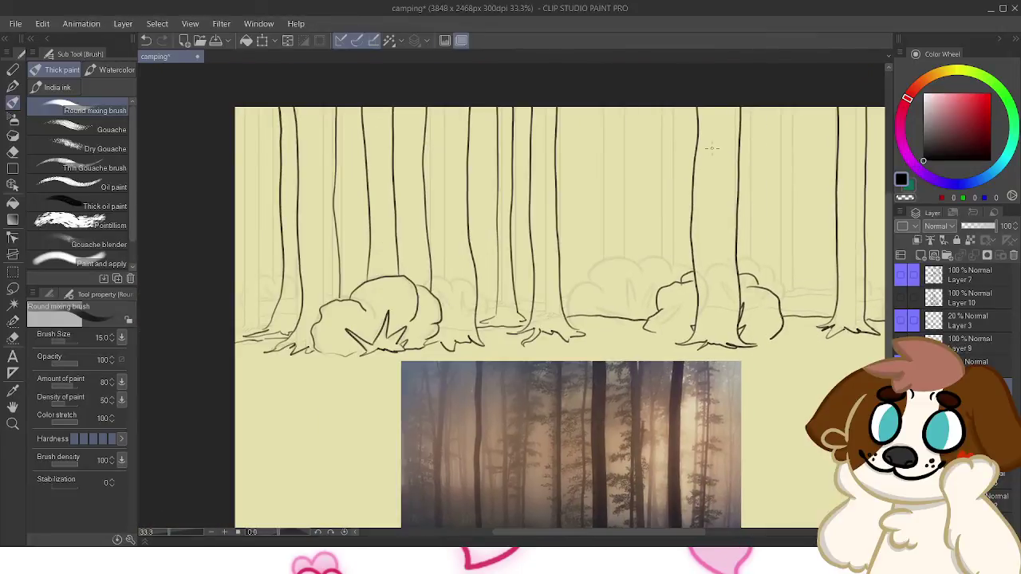
pyautogui.moveTo(252, 96)
pyautogui.mouseDown()
pyautogui.moveTo(247, 314)
pyautogui.moveTo(266, 320)
pyautogui.moveTo(259, 292)
pyautogui.moveTo(272, 296)
pyautogui.moveTo(269, 309)
pyautogui.moveTo(230, 311)
pyautogui.moveTo(273, 278)
pyautogui.moveTo(268, 311)
pyautogui.moveTo(263, 300)
pyautogui.moveTo(232, 308)
pyautogui.moveTo(254, 286)
pyautogui.mouseUp()
pyautogui.hotkey('ctrl', 'z')
pyautogui.hotkey('ctrl', 'z')
pyautogui.hotkey('ctrl', 'z')
pyautogui.hotkey('ctrl', 'z')
pyautogui.hotkey('ctrl', 'z')
pyautogui.moveTo(271, 308)
pyautogui.mouseDown()
pyautogui.moveTo(252, 287)
pyautogui.moveTo(231, 292)
pyautogui.moveTo(257, 288)
pyautogui.moveTo(230, 270)
pyautogui.mouseUp()
pyautogui.hotkey('ctrl', 'z')
pyautogui.hotkey('ctrl', 'z')
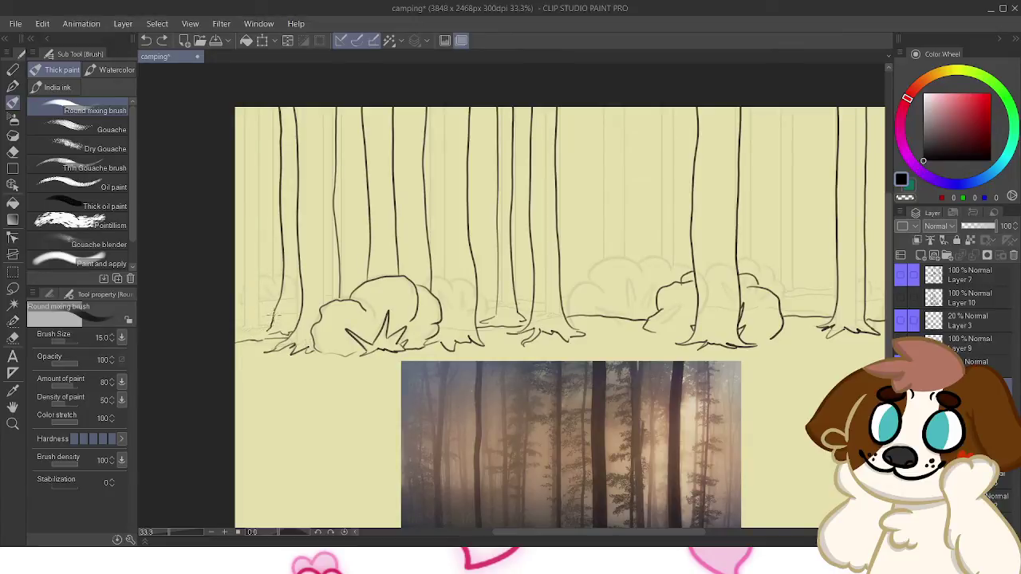
# Outline a small rounded bush with inner leaf lines at the canvas's left edge, undoing trial strokes
pyautogui.moveTo(259, 304)
pyautogui.mouseDown()
pyautogui.moveTo(248, 292)
pyautogui.moveTo(226, 316)
pyautogui.mouseUp()
pyautogui.hotkey('ctrl', 'z')
pyautogui.moveTo(258, 304)
pyautogui.mouseDown()
pyautogui.moveTo(228, 294)
pyautogui.moveTo(239, 309)
pyautogui.moveTo(231, 331)
pyautogui.moveTo(321, 255)
pyautogui.moveTo(232, 311)
pyautogui.moveTo(231, 338)
pyautogui.mouseUp()
pyautogui.hotkey('ctrl', 'z')
pyautogui.hotkey('ctrl', 'z')
pyautogui.moveTo(241, 302)
pyautogui.mouseDown()
pyautogui.moveTo(249, 330)
pyautogui.moveTo(232, 340)
pyautogui.mouseUp()
pyautogui.hotkey('ctrl', 'z')
pyautogui.moveTo(251, 323)
pyautogui.mouseDown()
pyautogui.moveTo(247, 333)
pyautogui.moveTo(252, 322)
pyautogui.mouseUp()
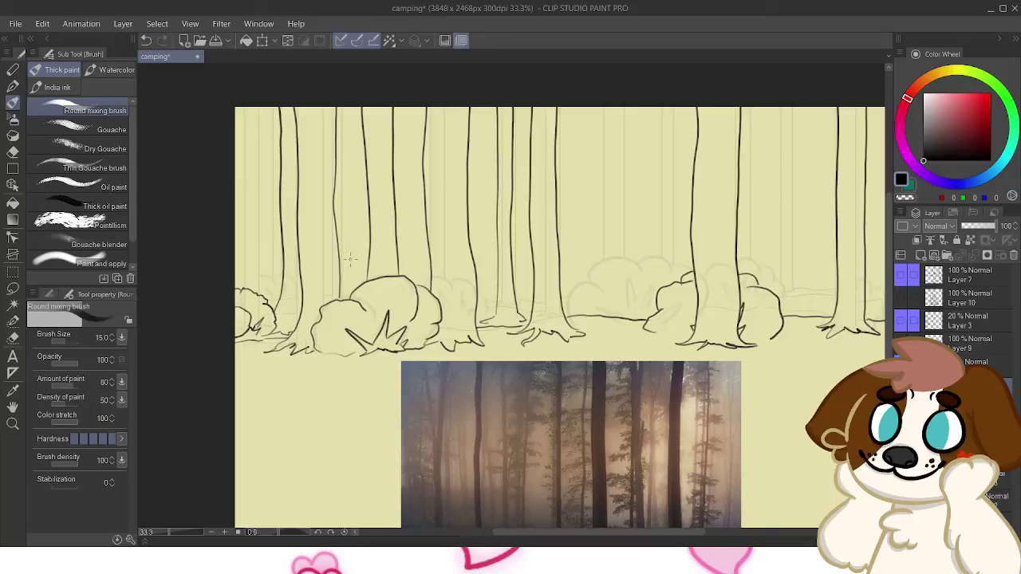
# Close the lower outline of the right bush and add grass at the base of the thin trunk beside the central tree
pyautogui.moveTo(792, 251); pyautogui.dragTo(643, 245)
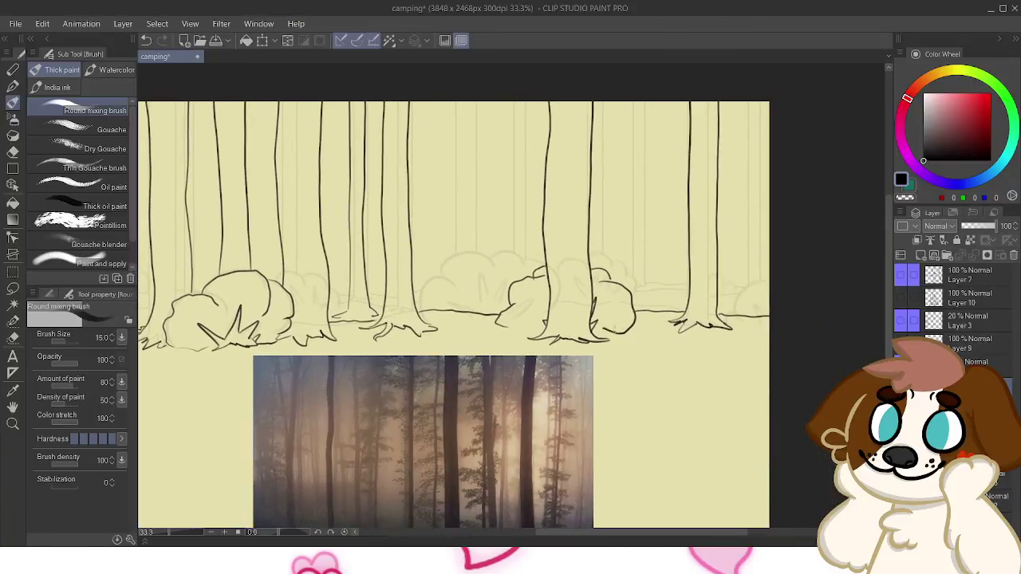
pyautogui.moveTo(514, 328)
pyautogui.mouseDown()
pyautogui.moveTo(694, 381)
pyautogui.moveTo(661, 401)
pyautogui.mouseUp()
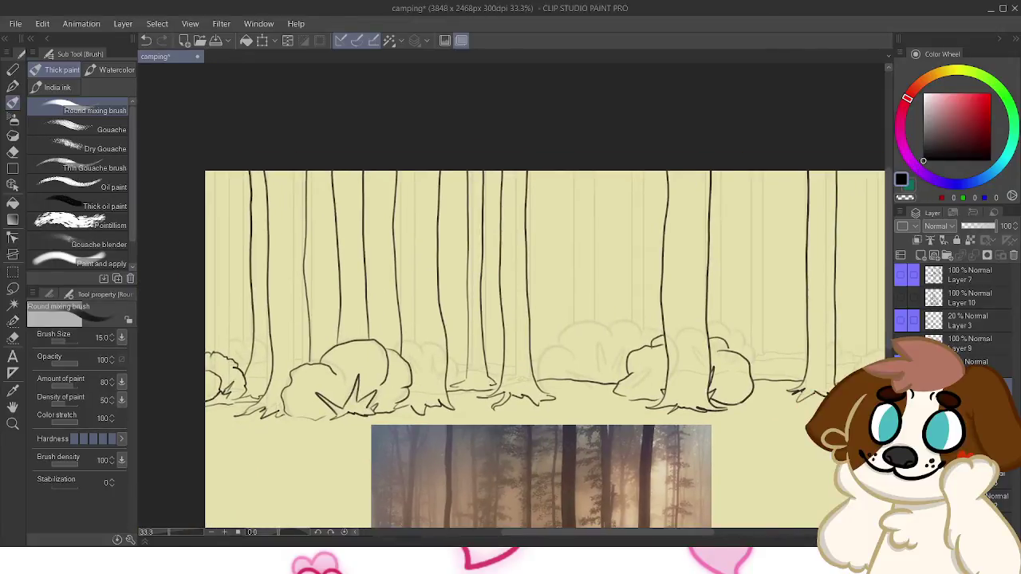
pyautogui.moveTo(461, 383); pyautogui.dragTo(497, 398)
# Draw both edges of a background trunk between the central tree and the right bush, redoing unsatisfactory strokes
pyautogui.moveTo(663, 198); pyautogui.dragTo(440, 176)
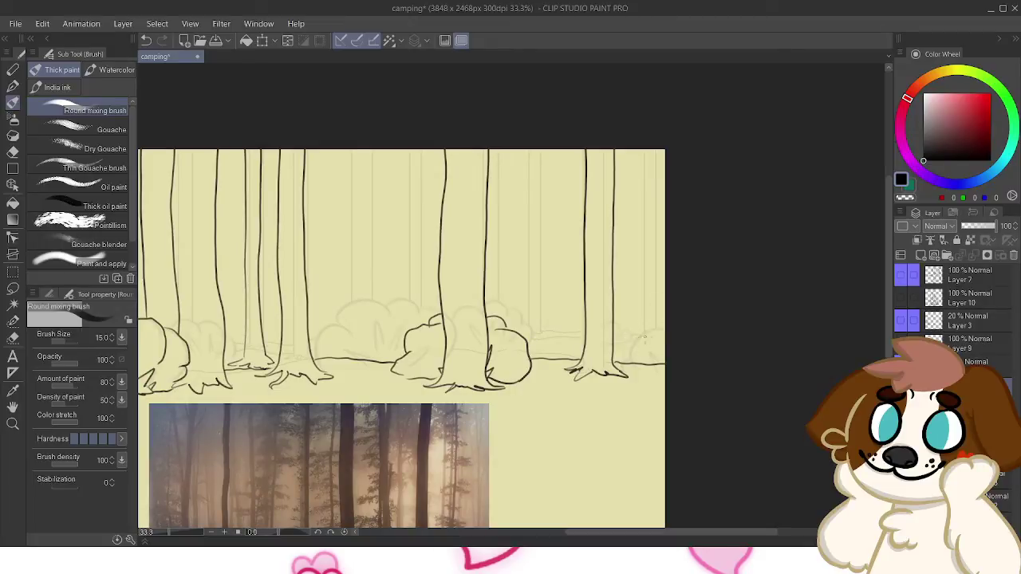
pyautogui.moveTo(558, 336)
pyautogui.mouseDown()
pyautogui.moveTo(822, 296)
pyautogui.moveTo(741, 151)
pyautogui.moveTo(728, 220)
pyautogui.mouseUp()
pyautogui.moveTo(814, 220); pyautogui.dragTo(860, 290)
pyautogui.moveTo(686, 163)
pyautogui.mouseDown()
pyautogui.moveTo(806, 209)
pyautogui.moveTo(710, 121)
pyautogui.moveTo(591, 78)
pyautogui.moveTo(593, 66)
pyautogui.mouseUp()
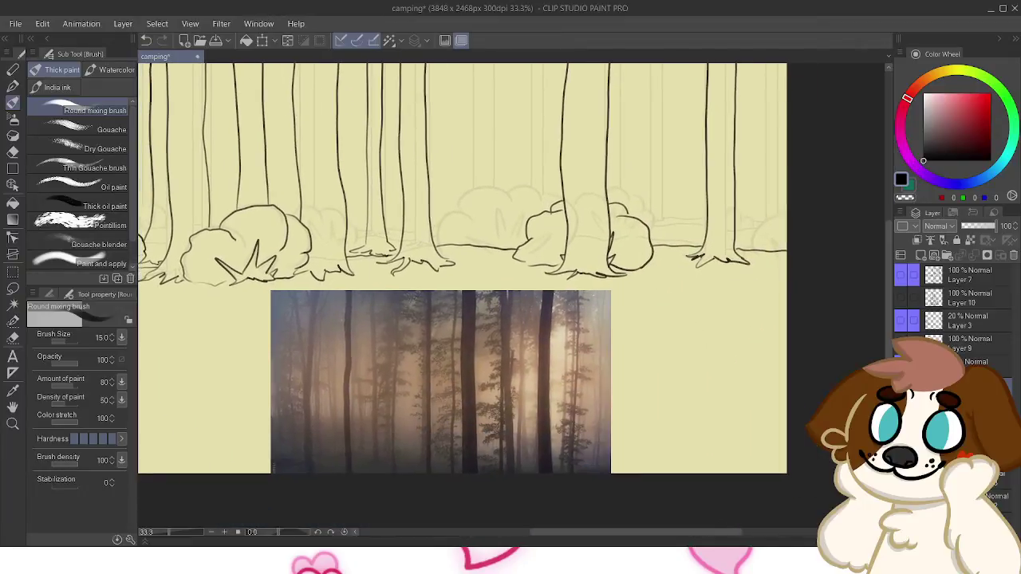
pyautogui.moveTo(467, 268); pyautogui.dragTo(478, 268)
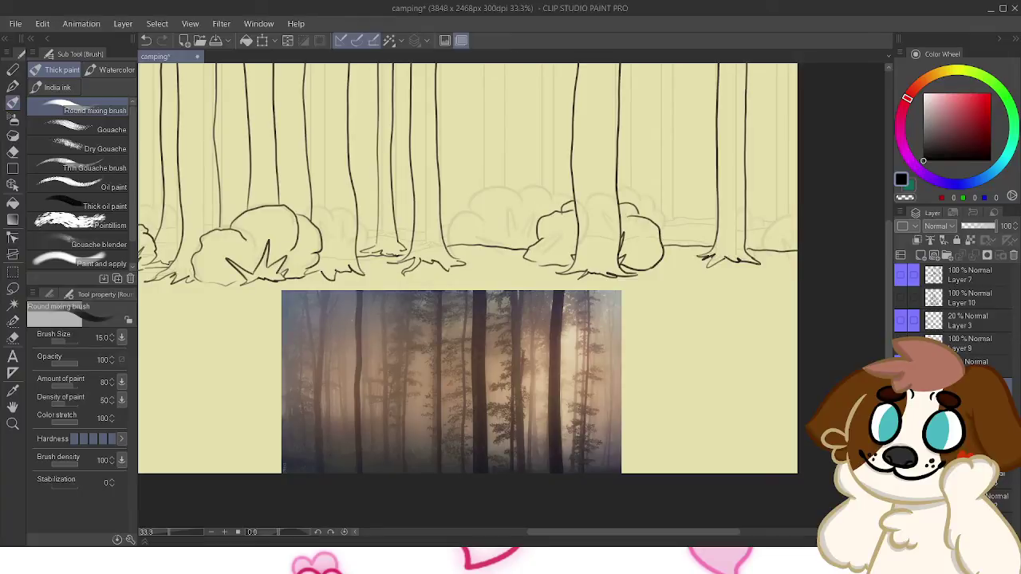
pyautogui.moveTo(467, 268)
pyautogui.mouseDown()
pyautogui.moveTo(444, 324)
pyautogui.moveTo(462, 304)
pyautogui.moveTo(498, 321)
pyautogui.mouseUp()
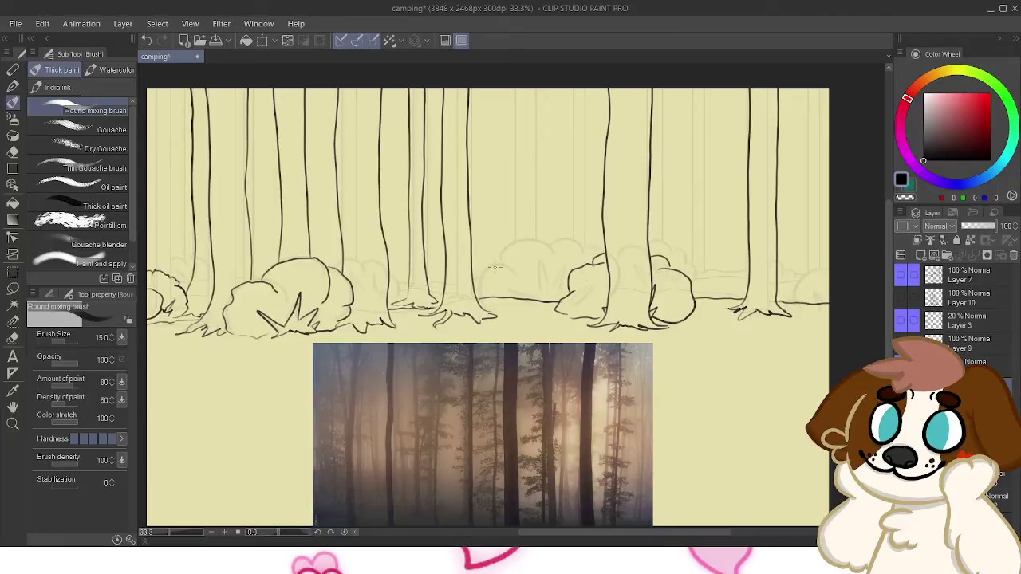
pyautogui.moveTo(516, 285); pyautogui.dragTo(524, 86)
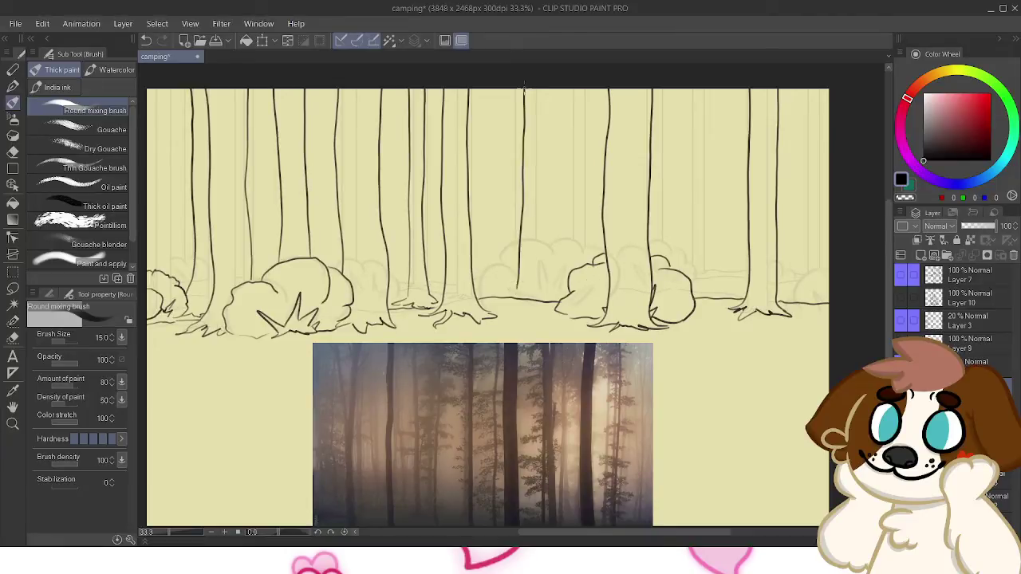
pyautogui.hotkey('ctrl', 'z')
pyautogui.moveTo(504, 297); pyautogui.dragTo(509, 87)
pyautogui.hotkey('ctrl', 'z')
pyautogui.moveTo(504, 300); pyautogui.dragTo(508, 88)
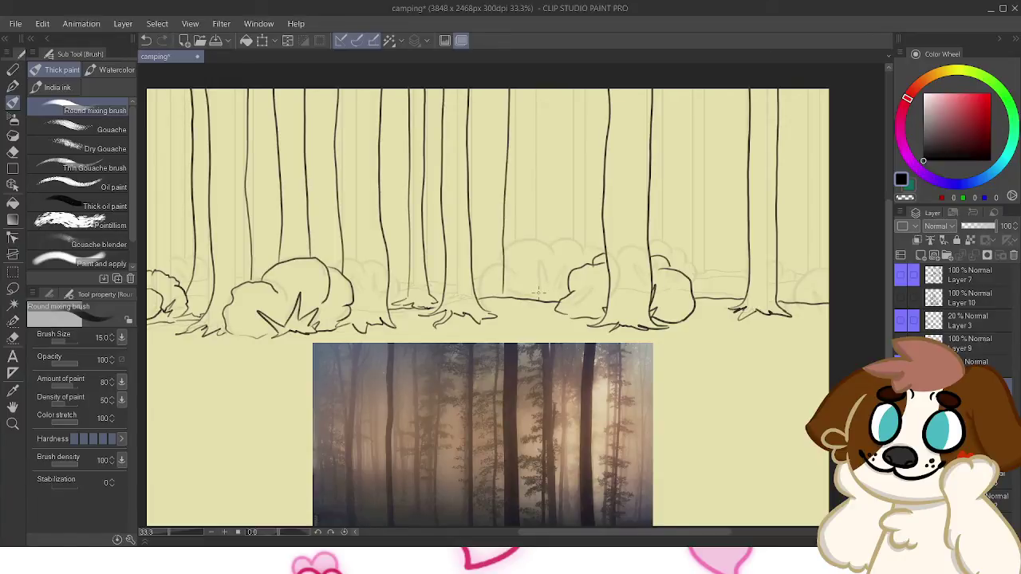
pyautogui.moveTo(541, 297); pyautogui.dragTo(535, 80)
pyautogui.hotkey('ctrl', 'z')
pyautogui.moveTo(542, 292); pyautogui.dragTo(537, 95)
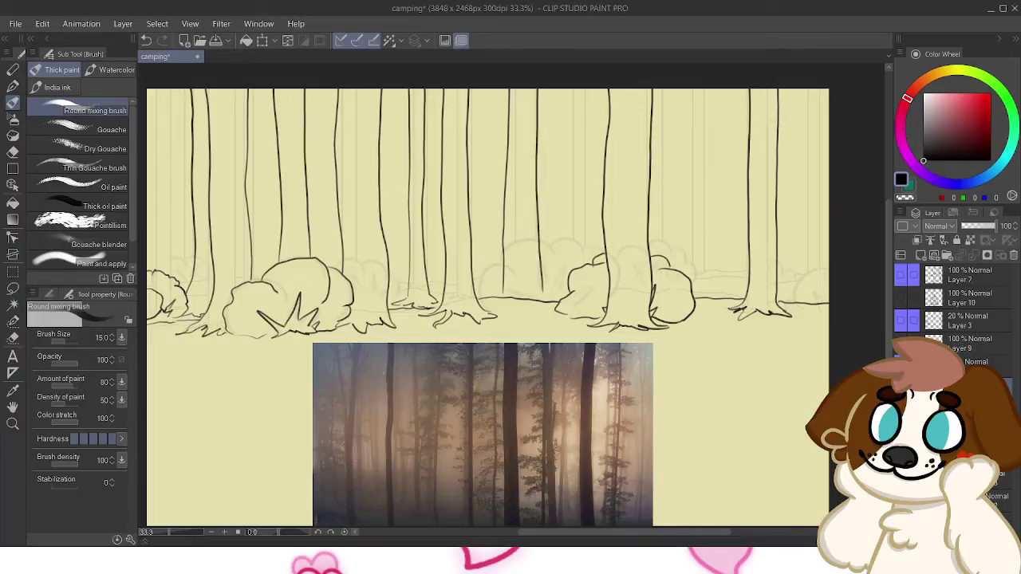
# Flare the base of the trunk between the central tree and right bush into the ground line, undoing trial strokes
pyautogui.moveTo(503, 283)
pyautogui.mouseDown()
pyautogui.moveTo(487, 297)
pyautogui.moveTo(557, 301)
pyautogui.mouseUp()
pyautogui.hotkey('ctrl', 'z')
pyautogui.hotkey('ctrl', 'z')
pyautogui.hotkey('ctrl', 'z')
pyautogui.hotkey('ctrl', 'z')
pyautogui.hotkey('ctrl', 'z')
pyautogui.hotkey('ctrl', 'z')
pyautogui.hotkey('ctrl', 'z')
pyautogui.hotkey('ctrl', 'z')
pyautogui.moveTo(505, 283)
pyautogui.mouseDown()
pyautogui.moveTo(496, 295)
pyautogui.moveTo(687, 313)
pyautogui.moveTo(578, 345)
pyautogui.moveTo(539, 335)
pyautogui.moveTo(419, 365)
pyautogui.moveTo(401, 330)
pyautogui.mouseUp()
pyautogui.hotkey('ctrl', 'z')
pyautogui.hotkey('ctrl', 'z')
pyautogui.hotkey('ctrl', 'z')
# Outline a small bush with inner leaf lines behind the far right trunk, undoing stray strokes
pyautogui.moveTo(341, 342); pyautogui.dragTo(269, 327)
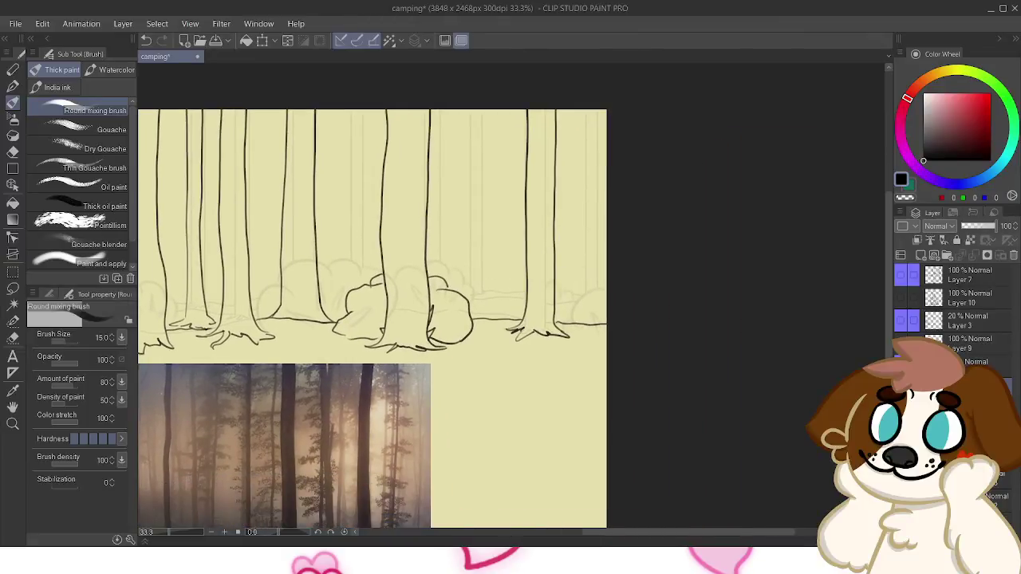
pyautogui.moveTo(226, 419); pyautogui.dragTo(295, 384)
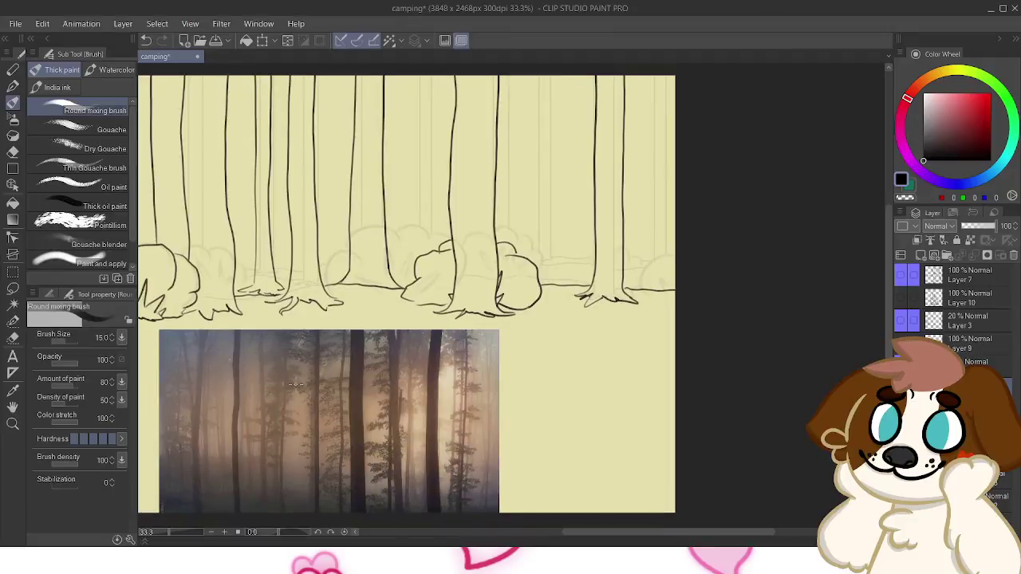
pyautogui.moveTo(670, 218)
pyautogui.mouseDown()
pyautogui.moveTo(611, 105)
pyautogui.moveTo(610, 185)
pyautogui.moveTo(590, 278)
pyautogui.mouseUp()
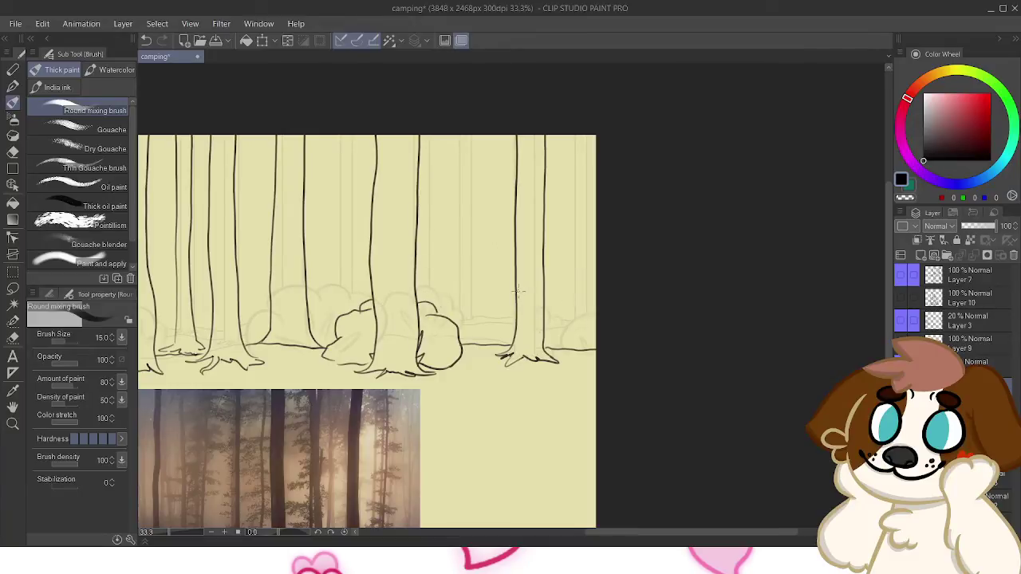
pyautogui.hotkey('ctrl', 'z')
pyautogui.moveTo(489, 335)
pyautogui.mouseDown()
pyautogui.moveTo(480, 315)
pyautogui.moveTo(497, 310)
pyautogui.moveTo(473, 327)
pyautogui.moveTo(488, 289)
pyautogui.moveTo(503, 289)
pyautogui.moveTo(486, 306)
pyautogui.moveTo(519, 303)
pyautogui.moveTo(549, 329)
pyautogui.moveTo(542, 339)
pyautogui.moveTo(502, 333)
pyautogui.moveTo(517, 333)
pyautogui.mouseUp()
pyautogui.hotkey('ctrl', 'z')
pyautogui.hotkey('ctrl', 'z')
pyautogui.hotkey('ctrl', 'z')
pyautogui.hotkey('ctrl', 'z')
# Draw a vertical trunk edge rising from the small bush at the canvas's left edge, redoing the first stroke
pyautogui.moveTo(399, 319)
pyautogui.mouseDown()
pyautogui.moveTo(447, 304)
pyautogui.moveTo(608, 304)
pyautogui.moveTo(751, 320)
pyautogui.moveTo(802, 314)
pyautogui.mouseUp()
pyautogui.moveTo(333, 307); pyautogui.dragTo(341, 119)
pyautogui.hotkey('ctrl', 'z')
pyautogui.moveTo(335, 308)
pyautogui.mouseDown()
pyautogui.moveTo(328, 137)
pyautogui.moveTo(329, 120)
pyautogui.moveTo(332, 266)
pyautogui.moveTo(336, 93)
pyautogui.mouseUp()
pyautogui.hotkey('ctrl', 'z')
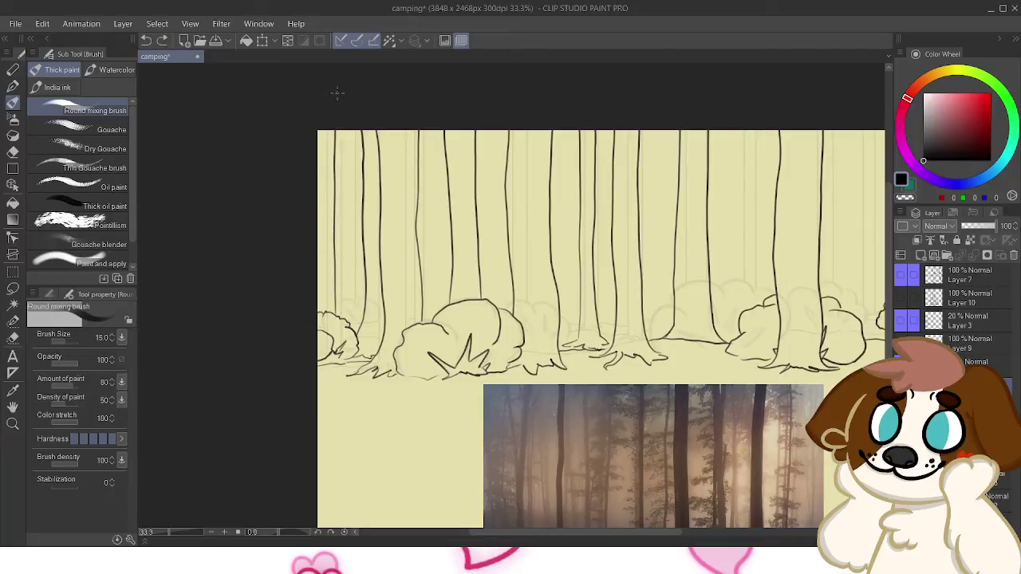
# Draw both edges of a background trunk between the right bush and the far right tree, redoing unsatisfactory strokes
pyautogui.moveTo(802, 316); pyautogui.dragTo(475, 330)
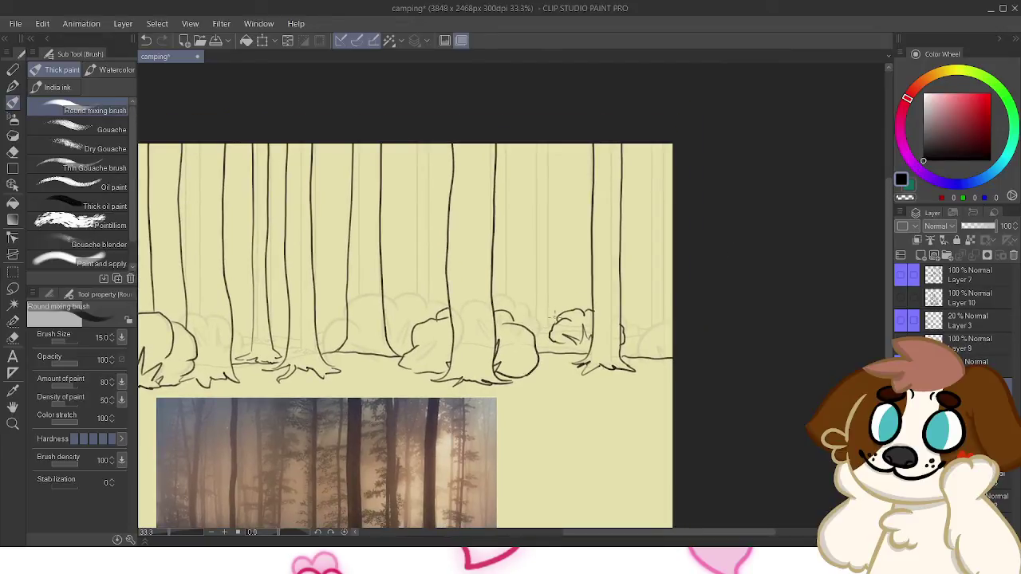
pyautogui.moveTo(561, 314); pyautogui.dragTo(565, 136)
pyautogui.hotkey('ctrl', 'z')
pyautogui.moveTo(561, 310)
pyautogui.mouseDown()
pyautogui.moveTo(559, 146)
pyautogui.moveTo(529, 234)
pyautogui.moveTo(527, 321)
pyautogui.mouseUp()
pyautogui.hotkey('ctrl', 'z')
pyautogui.moveTo(533, 137); pyautogui.dragTo(521, 339)
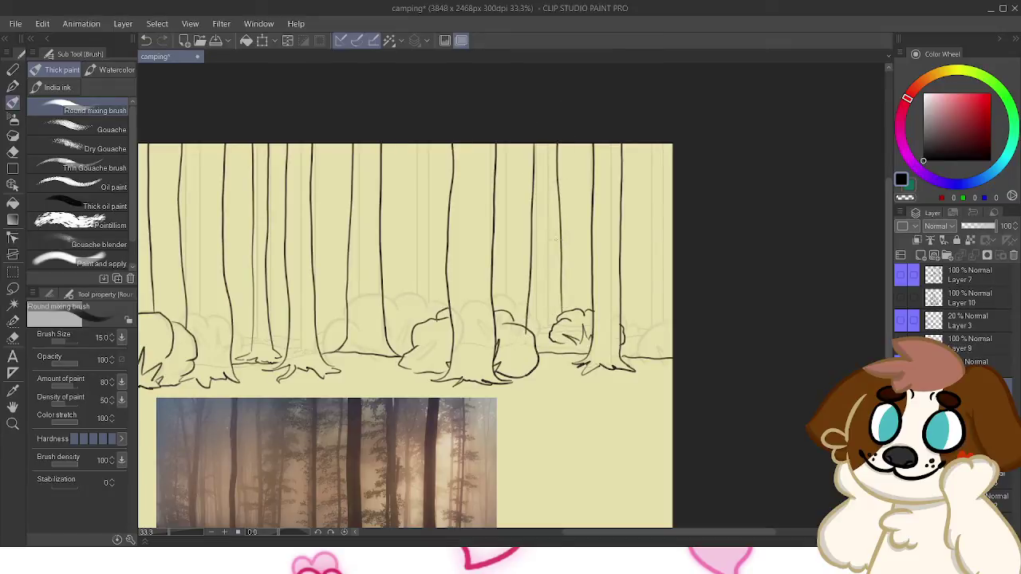
pyautogui.hotkey('ctrl', 'z')
pyautogui.moveTo(533, 145); pyautogui.dragTo(528, 337)
pyautogui.hotkey('ctrl', 'z')
pyautogui.moveTo(534, 148); pyautogui.dragTo(526, 332)
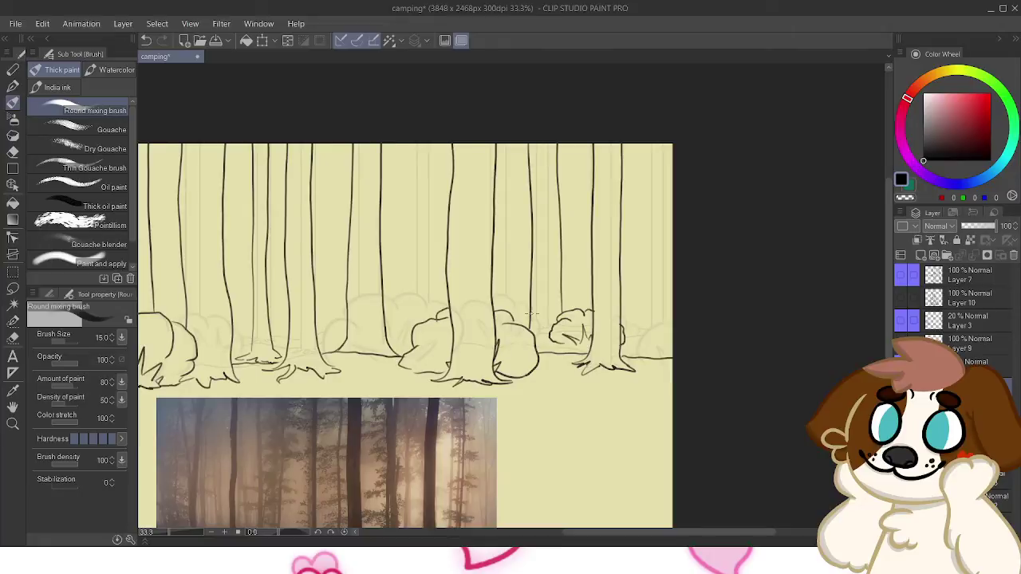
pyautogui.hotkey('ctrl', 'z')
# Add grass below the small bush behind the far right trunk and outline another bush at the right canvas edge
pyautogui.moveTo(557, 345); pyautogui.dragTo(580, 349)
pyautogui.hotkey('ctrl', 'z')
pyautogui.moveTo(649, 138); pyautogui.dragTo(655, 348)
pyautogui.hotkey('ctrl', 'z')
pyautogui.moveTo(673, 324)
pyautogui.mouseDown()
pyautogui.moveTo(650, 321)
pyautogui.moveTo(648, 334)
pyautogui.moveTo(661, 317)
pyautogui.moveTo(647, 334)
pyautogui.moveTo(626, 322)
pyautogui.moveTo(643, 315)
pyautogui.mouseUp()
pyautogui.hotkey('ctrl', 'z')
pyautogui.hotkey('ctrl', 'z')
pyautogui.hotkey('ctrl', 'z')
pyautogui.hotkey('ctrl', 'z')
pyautogui.hotkey('ctrl', 'z')
pyautogui.moveTo(652, 311)
pyautogui.mouseDown()
pyautogui.moveTo(670, 332)
pyautogui.moveTo(655, 340)
pyautogui.moveTo(632, 330)
pyautogui.moveTo(630, 338)
pyautogui.moveTo(649, 328)
pyautogui.moveTo(627, 347)
pyautogui.moveTo(652, 342)
pyautogui.moveTo(667, 357)
pyautogui.mouseUp()
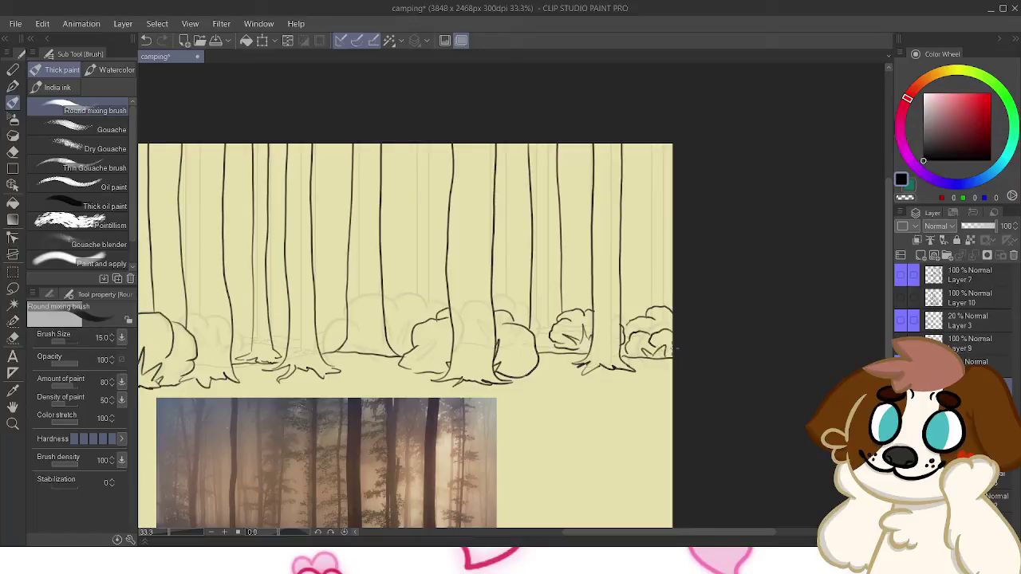
# Draw a vertical background trunk edge rising from the bush at the right canvas edge, redoing the trial strokes
pyautogui.moveTo(645, 142); pyautogui.dragTo(638, 319)
pyautogui.hotkey('ctrl', 'z')
pyautogui.moveTo(645, 145); pyautogui.dragTo(637, 319)
pyautogui.hotkey('ctrl', 'z')
pyautogui.moveTo(640, 129)
pyautogui.mouseDown()
pyautogui.moveTo(637, 323)
pyautogui.moveTo(767, 281)
pyautogui.moveTo(937, 315)
pyautogui.moveTo(860, 300)
pyautogui.mouseUp()
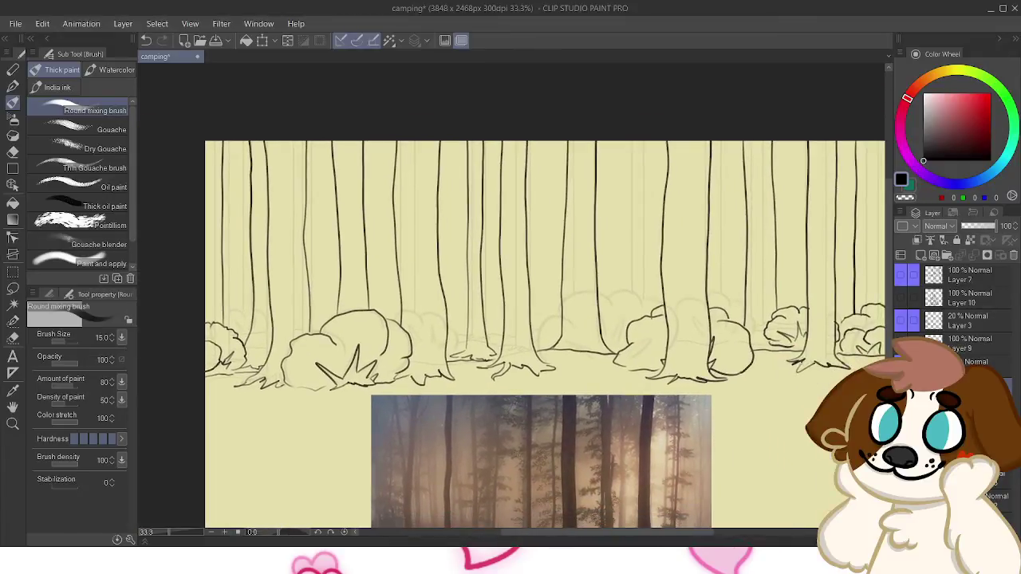
# Hatch zigzag bark texture down the three trunks surrounding the large bush on the left half of the canvas
pyautogui.moveTo(861, 300)
pyautogui.mouseDown()
pyautogui.moveTo(777, 294)
pyautogui.moveTo(757, 246)
pyautogui.moveTo(756, 275)
pyautogui.moveTo(928, 273)
pyautogui.mouseUp()
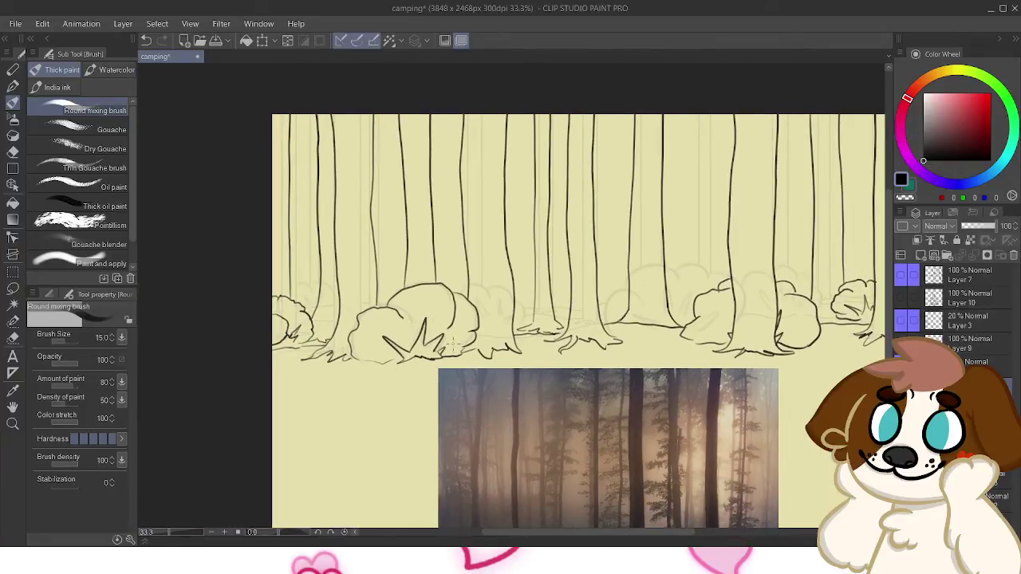
pyautogui.moveTo(338, 116)
pyautogui.mouseDown()
pyautogui.moveTo(358, 133)
pyautogui.moveTo(360, 145)
pyautogui.moveTo(360, 259)
pyautogui.mouseUp()
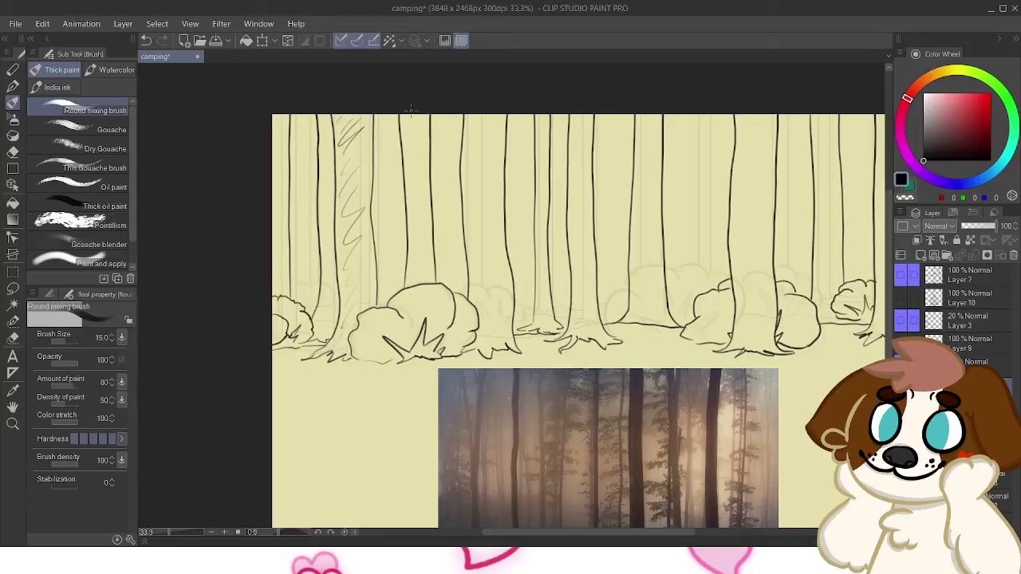
pyautogui.moveTo(402, 122)
pyautogui.mouseDown()
pyautogui.moveTo(427, 213)
pyautogui.moveTo(418, 273)
pyautogui.mouseUp()
pyautogui.moveTo(490, 126)
pyautogui.mouseDown()
pyautogui.moveTo(473, 163)
pyautogui.moveTo(469, 236)
pyautogui.moveTo(484, 240)
pyautogui.moveTo(493, 303)
pyautogui.mouseUp()
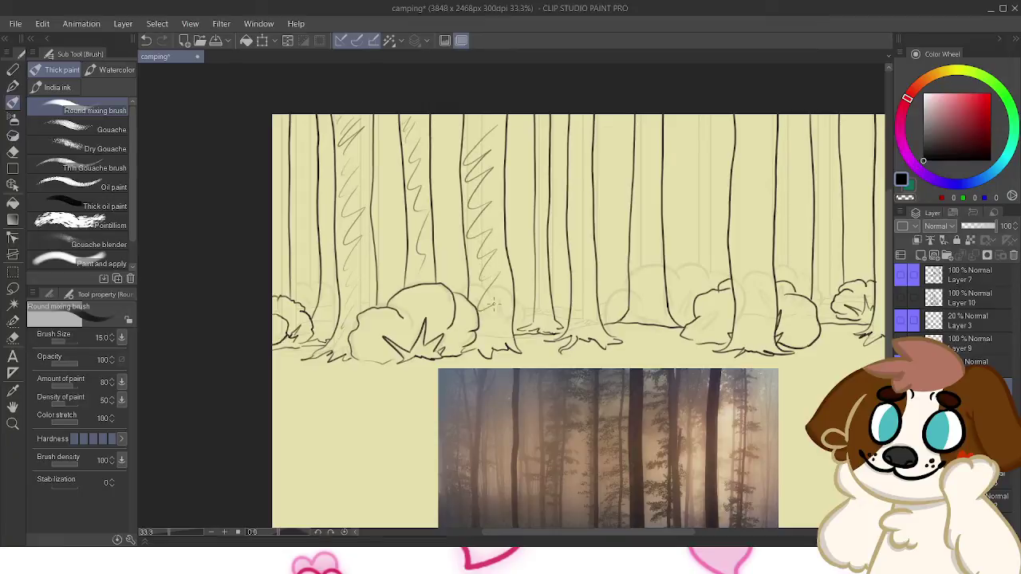
# Add wavy bark lines down the central trunks and the trunks across the right half of the forest
pyautogui.moveTo(537, 111)
pyautogui.mouseDown()
pyautogui.moveTo(546, 128)
pyautogui.moveTo(538, 166)
pyautogui.moveTo(547, 326)
pyautogui.mouseUp()
pyautogui.moveTo(589, 118)
pyautogui.mouseDown()
pyautogui.moveTo(574, 158)
pyautogui.moveTo(587, 324)
pyautogui.mouseUp()
pyautogui.moveTo(652, 116)
pyautogui.mouseDown()
pyautogui.moveTo(644, 261)
pyautogui.moveTo(603, 251)
pyautogui.moveTo(442, 256)
pyautogui.mouseUp()
pyautogui.moveTo(553, 113); pyautogui.dragTo(553, 303)
pyautogui.moveTo(620, 114); pyautogui.dragTo(622, 275)
pyautogui.moveTo(691, 122); pyautogui.dragTo(688, 292)
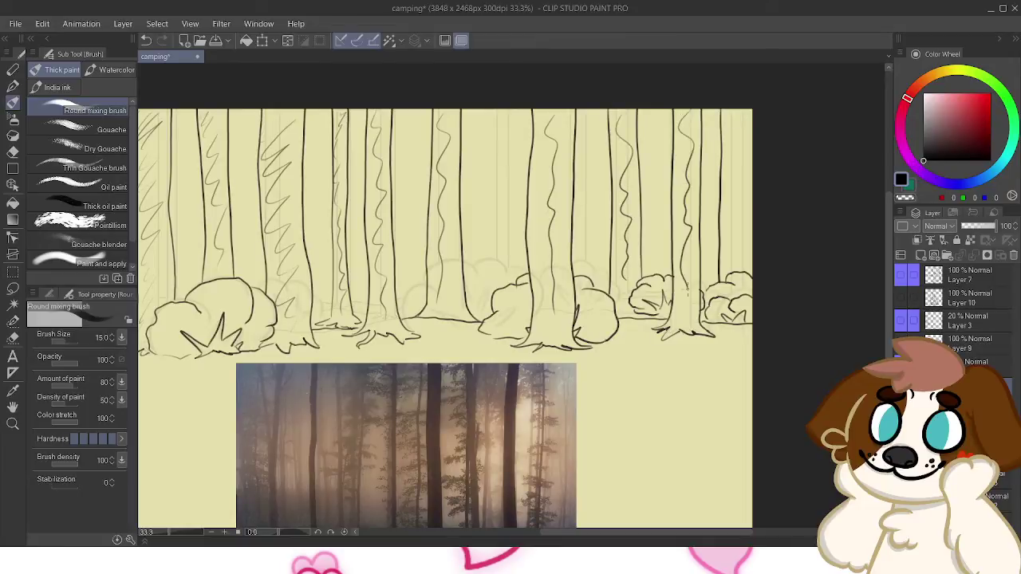
# Add bark lines to the trunk at the far right edge and to the two leftmost trunks
pyautogui.moveTo(542, 279); pyautogui.dragTo(458, 326)
pyautogui.moveTo(653, 165); pyautogui.dragTo(650, 304)
pyautogui.moveTo(383, 319)
pyautogui.mouseDown()
pyautogui.moveTo(678, 230)
pyautogui.moveTo(717, 291)
pyautogui.mouseUp()
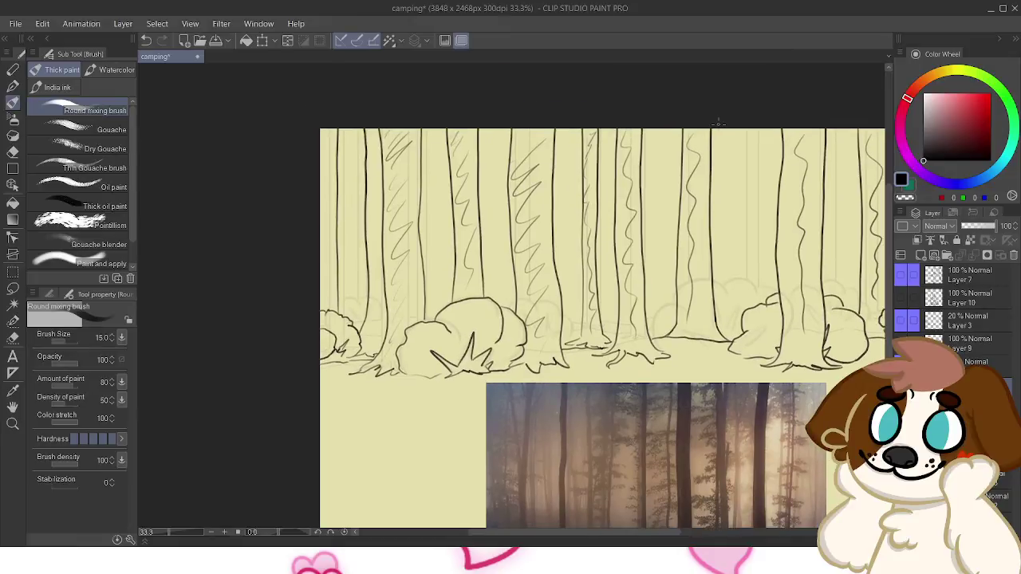
pyautogui.moveTo(370, 139); pyautogui.dragTo(377, 335)
pyautogui.moveTo(323, 181)
pyautogui.mouseDown()
pyautogui.moveTo(327, 294)
pyautogui.moveTo(338, 294)
pyautogui.moveTo(231, 305)
pyautogui.mouseUp()
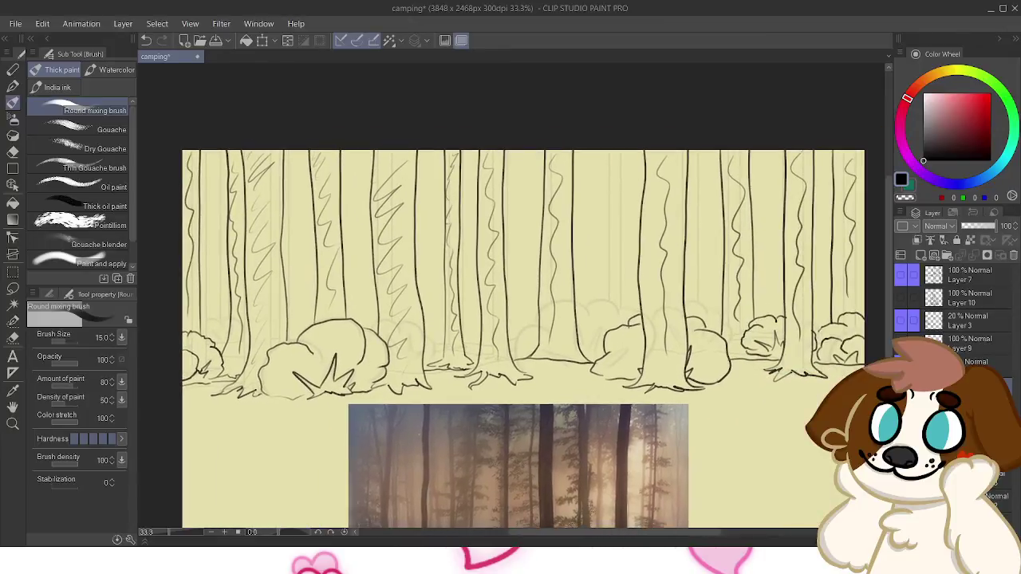
# Draw thin background trunks beside the central rooted trunk and left of the right foreground trunk, redoing trial edges
pyautogui.moveTo(518, 147)
pyautogui.mouseDown()
pyautogui.moveTo(521, 356)
pyautogui.moveTo(511, 192)
pyautogui.moveTo(513, 351)
pyautogui.moveTo(367, 337)
pyautogui.mouseUp()
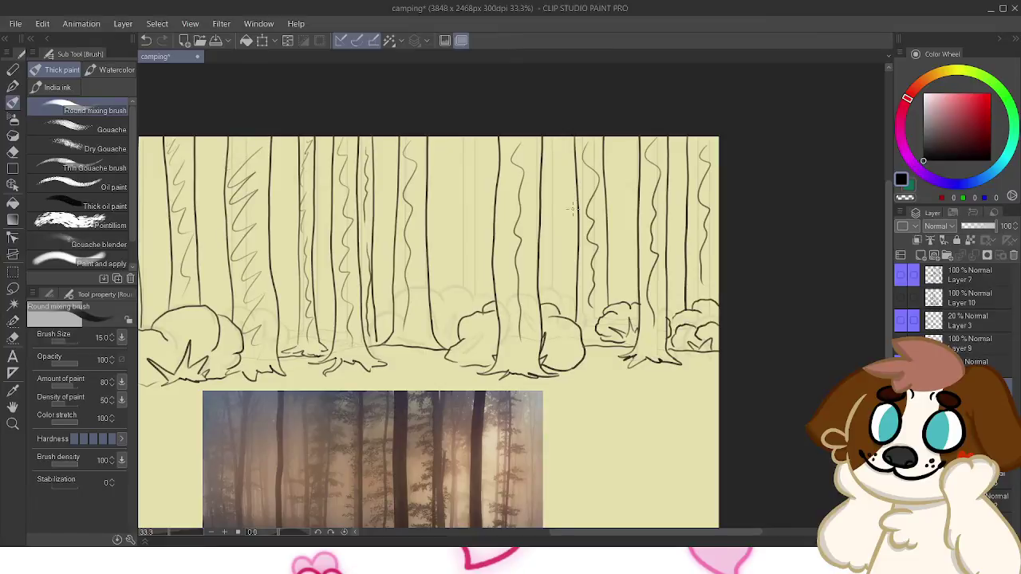
pyautogui.moveTo(475, 127); pyautogui.dragTo(467, 317)
pyautogui.hotkey('ctrl', 'z')
pyautogui.moveTo(472, 128); pyautogui.dragTo(467, 319)
pyautogui.hotkey('ctrl', 'z')
pyautogui.moveTo(485, 140)
pyautogui.mouseDown()
pyautogui.moveTo(482, 309)
pyautogui.moveTo(516, 241)
pyautogui.moveTo(697, 278)
pyautogui.moveTo(487, 349)
pyautogui.moveTo(723, 320)
pyautogui.mouseUp()
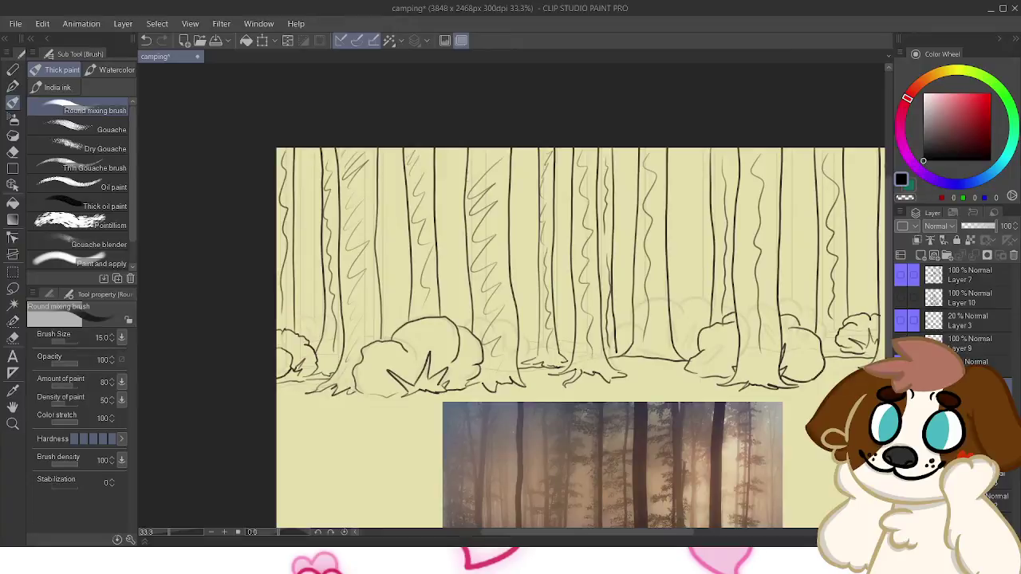
# Draw the distant ground line in segments between the trunks across the forest, redoing unsatisfactory strokes
pyautogui.moveTo(297, 320)
pyautogui.mouseDown()
pyautogui.moveTo(332, 325)
pyautogui.moveTo(322, 330)
pyautogui.mouseUp()
pyautogui.hotkey('ctrl', 'z')
pyautogui.hotkey('ctrl', 'z')
pyautogui.moveTo(441, 310); pyautogui.dragTo(468, 309)
pyautogui.hotkey('ctrl', 'z')
pyautogui.moveTo(441, 311); pyautogui.dragTo(472, 310)
pyautogui.hotkey('ctrl', 'z')
pyautogui.moveTo(518, 311); pyautogui.dragTo(539, 314)
pyautogui.moveTo(612, 318); pyautogui.dragTo(816, 306)
pyautogui.hotkey('ctrl', 'z')
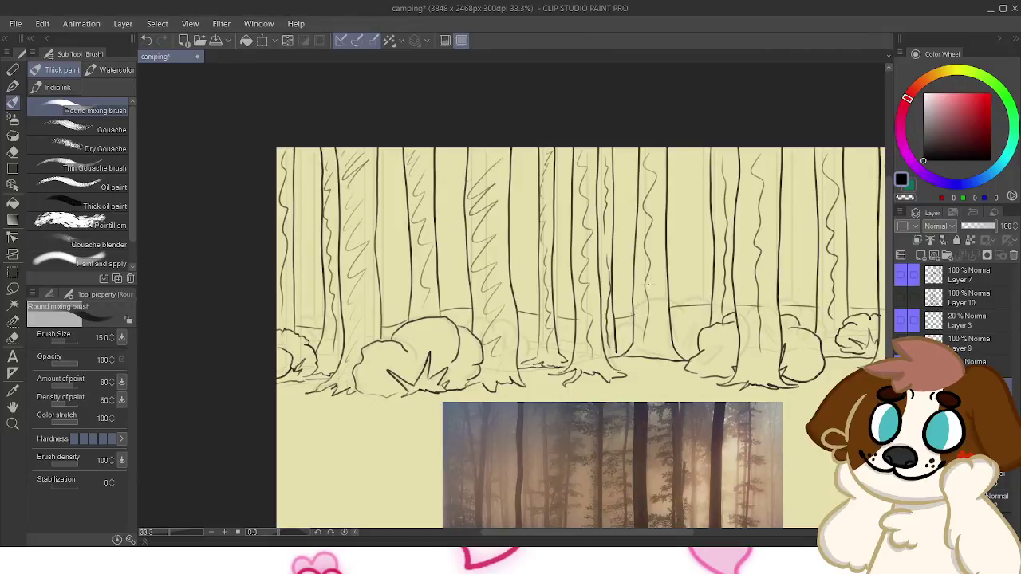
# Draw a thin background trunk rising behind the small bush at the left edge, redoing its edge strokes
pyautogui.moveTo(302, 278); pyautogui.dragTo(354, 278)
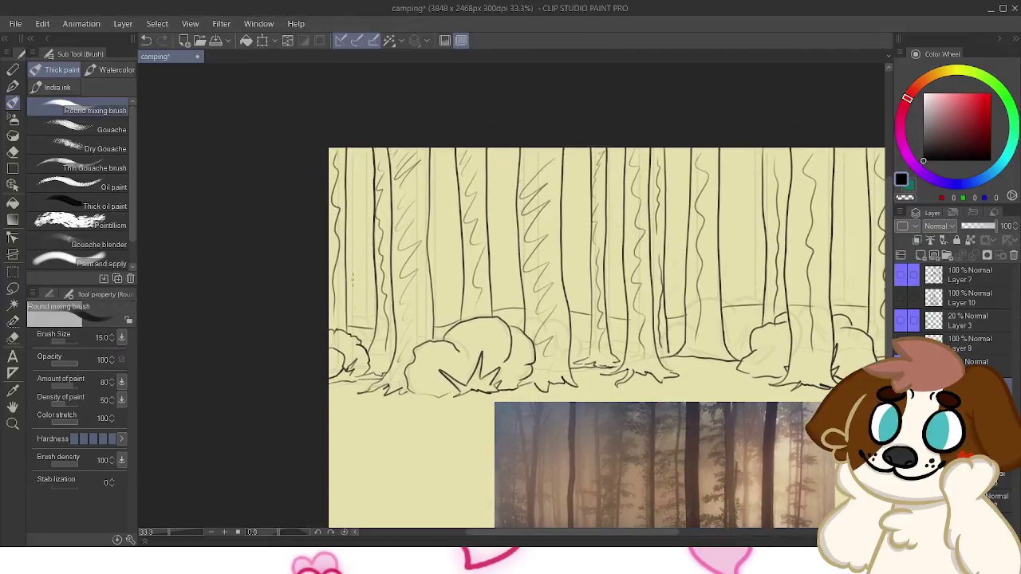
pyautogui.moveTo(349, 330); pyautogui.dragTo(368, 277)
pyautogui.hotkey('ctrl', 'z')
pyautogui.moveTo(349, 326); pyautogui.dragTo(367, 253)
pyautogui.hotkey('ctrl', 'z')
pyautogui.moveTo(349, 326); pyautogui.dragTo(371, 249)
pyautogui.hotkey('ctrl', 'z')
pyautogui.moveTo(344, 335)
pyautogui.mouseDown()
pyautogui.moveTo(361, 321)
pyautogui.moveTo(372, 193)
pyautogui.mouseUp()
pyautogui.hotkey('ctrl', 'z')
pyautogui.moveTo(348, 330); pyautogui.dragTo(360, 238)
pyautogui.hotkey('ctrl', 'z')
pyautogui.moveTo(347, 331)
pyautogui.mouseDown()
pyautogui.moveTo(362, 302)
pyautogui.moveTo(365, 137)
pyautogui.mouseUp()
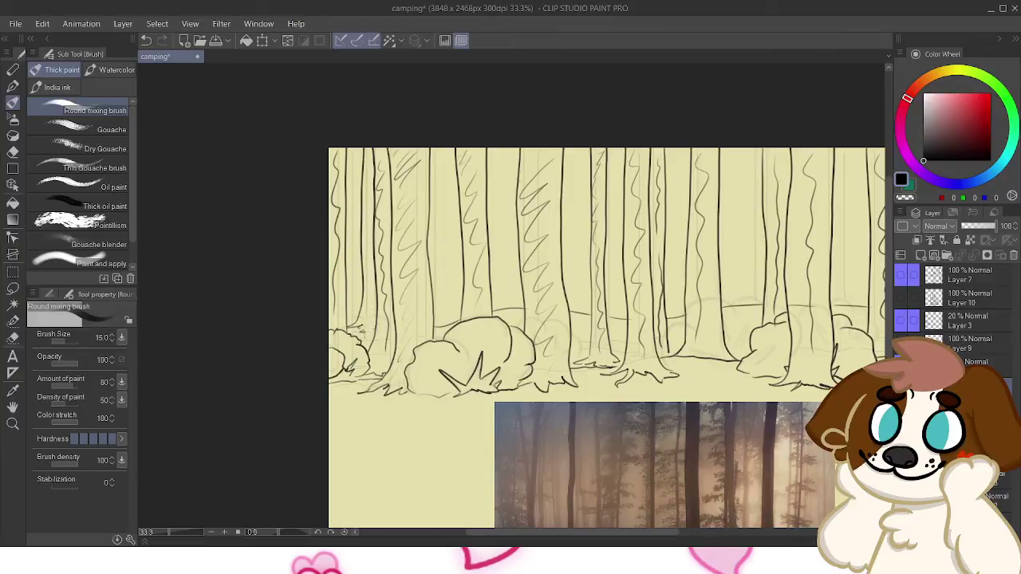
pyautogui.moveTo(368, 166); pyautogui.dragTo(367, 321)
# Draw a straight background trunk edge in the narrow gap just left of the central trunk, redoing trial strokes
pyautogui.moveTo(559, 319)
pyautogui.mouseDown()
pyautogui.moveTo(381, 324)
pyautogui.moveTo(401, 225)
pyautogui.moveTo(402, 284)
pyautogui.moveTo(420, 315)
pyautogui.mouseUp()
pyautogui.moveTo(539, 140); pyautogui.dragTo(545, 302)
pyautogui.hotkey('ctrl', 'z')
pyautogui.hotkey('ctrl', 'z')
pyautogui.moveTo(541, 141); pyautogui.dragTo(544, 317)
pyautogui.hotkey('ctrl', 'z')
pyautogui.moveTo(542, 143); pyautogui.dragTo(541, 323)
pyautogui.hotkey('ctrl', 'z')
pyautogui.moveTo(542, 141); pyautogui.dragTo(542, 319)
pyautogui.hotkey('ctrl', 'z')
pyautogui.moveTo(543, 140); pyautogui.dragTo(543, 317)
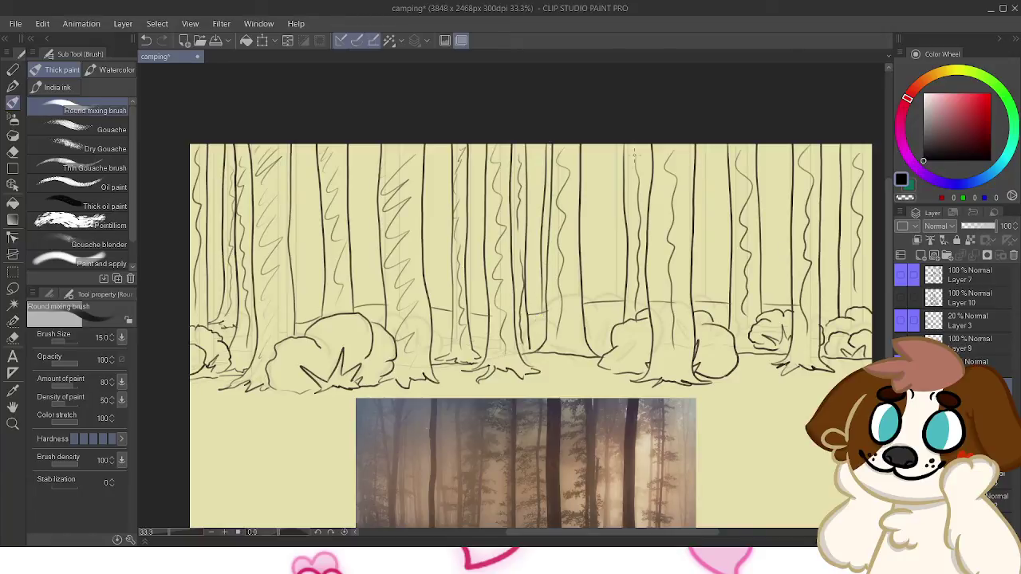
# Draw a thin background trunk with a bark line directly right of the right foreground trunk, redoing trial strokes
pyautogui.moveTo(635, 152); pyautogui.dragTo(512, 176)
pyautogui.moveTo(578, 170)
pyautogui.mouseDown()
pyautogui.moveTo(585, 319)
pyautogui.moveTo(578, 210)
pyautogui.moveTo(574, 329)
pyautogui.mouseUp()
pyautogui.hotkey('ctrl', 'z')
pyautogui.hotkey('ctrl', 'z')
pyautogui.moveTo(582, 167); pyautogui.dragTo(580, 330)
pyautogui.hotkey('ctrl', 'z')
pyautogui.moveTo(576, 172); pyautogui.dragTo(578, 321)
pyautogui.moveTo(576, 180)
pyautogui.mouseDown()
pyautogui.moveTo(574, 291)
pyautogui.moveTo(441, 287)
pyautogui.mouseUp()
pyautogui.moveTo(563, 328); pyautogui.dragTo(672, 312)
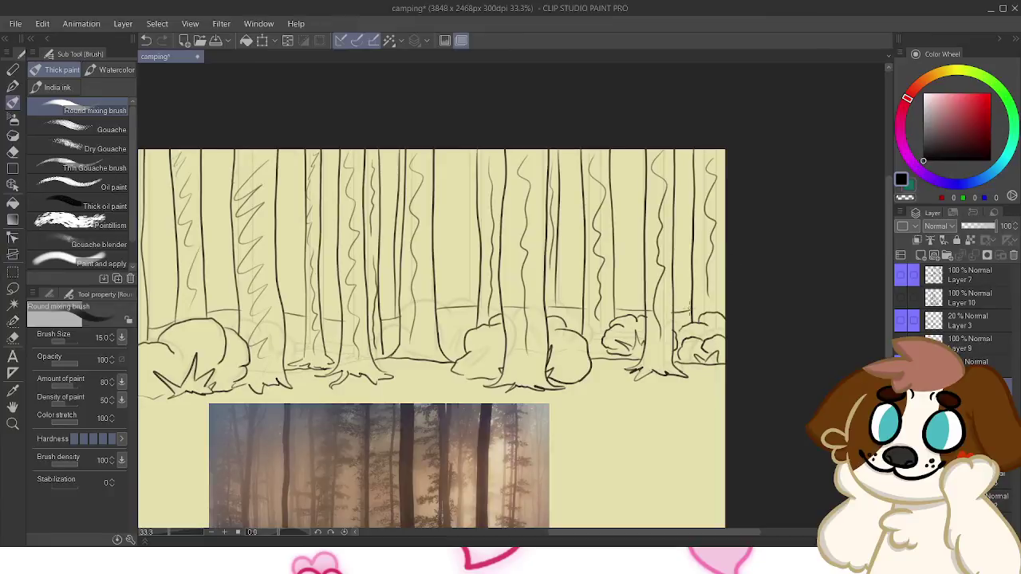
# Draw a thin background trunk with a bark line above the large left bush, redoing the first edge strokes
pyautogui.moveTo(730, 278); pyautogui.dragTo(769, 285)
pyautogui.moveTo(479, 287); pyautogui.dragTo(702, 281)
pyautogui.moveTo(422, 155); pyautogui.dragTo(419, 264)
pyautogui.hotkey('ctrl', 'z')
pyautogui.moveTo(423, 149); pyautogui.dragTo(424, 329)
pyautogui.hotkey('ctrl', 'z')
pyautogui.moveTo(420, 152)
pyautogui.mouseDown()
pyautogui.moveTo(419, 336)
pyautogui.moveTo(425, 203)
pyautogui.moveTo(427, 329)
pyautogui.mouseUp()
pyautogui.moveTo(421, 173); pyautogui.dragTo(420, 260)
pyautogui.moveTo(748, 242)
pyautogui.mouseDown()
pyautogui.moveTo(668, 233)
pyautogui.moveTo(541, 243)
pyautogui.mouseUp()
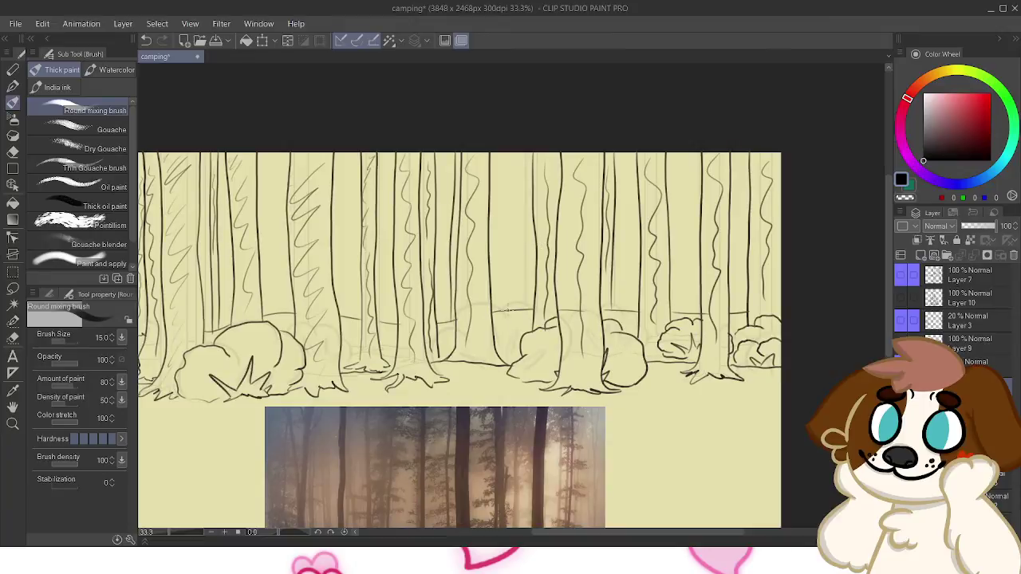
# Draw a thin background trunk edge close along the right side of the central trunk, redoing trial strokes
pyautogui.moveTo(493, 143); pyautogui.dragTo(491, 305)
pyautogui.hotkey('ctrl', 'z')
pyautogui.moveTo(494, 147); pyautogui.dragTo(495, 313)
pyautogui.hotkey('ctrl', 'z')
pyautogui.moveTo(495, 150); pyautogui.dragTo(490, 321)
pyautogui.hotkey('ctrl', 'z')
pyautogui.moveTo(494, 145); pyautogui.dragTo(492, 318)
pyautogui.hotkey('ctrl', 'z')
pyautogui.moveTo(493, 157); pyautogui.dragTo(490, 318)
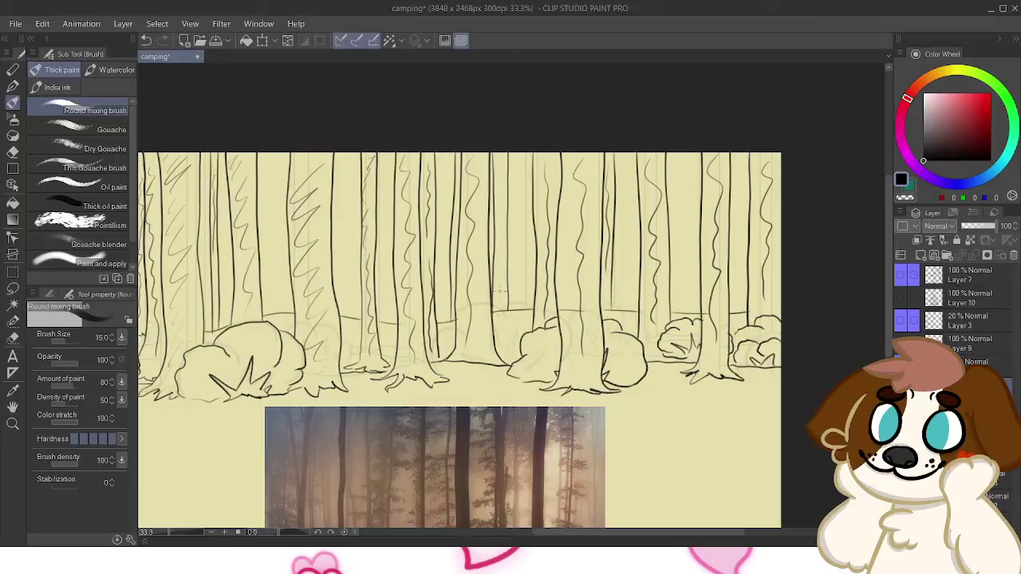
pyautogui.moveTo(499, 154)
pyautogui.mouseDown()
pyautogui.moveTo(502, 287)
pyautogui.moveTo(615, 292)
pyautogui.moveTo(621, 309)
pyautogui.mouseUp()
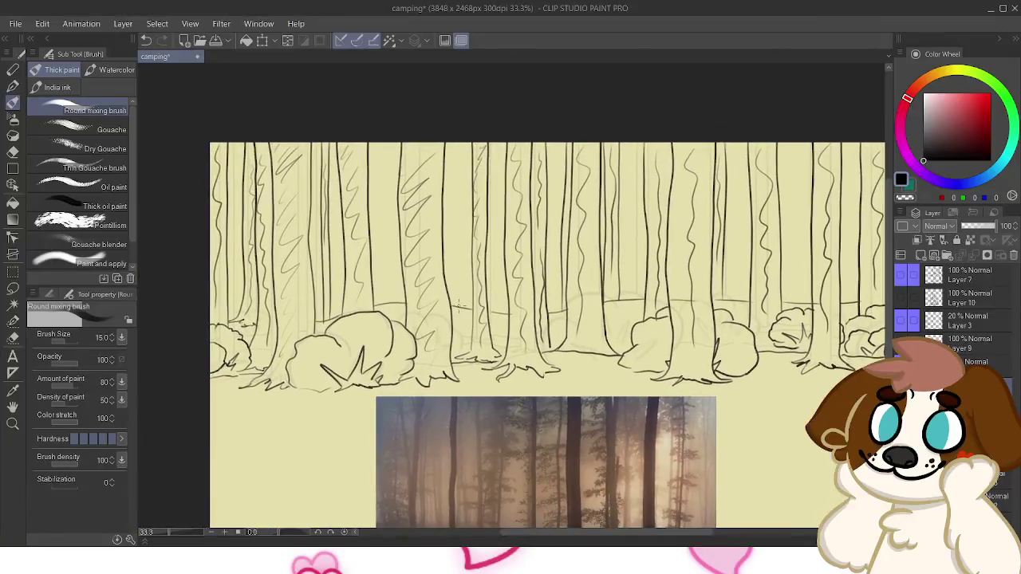
# Draw a small distant bush on the ground line just right of the widest hatched trunk, undoing stray strokes
pyautogui.moveTo(450, 300)
pyautogui.mouseDown()
pyautogui.moveTo(461, 297)
pyautogui.moveTo(453, 291)
pyautogui.moveTo(469, 311)
pyautogui.moveTo(473, 279)
pyautogui.moveTo(303, 327)
pyautogui.moveTo(403, 312)
pyautogui.moveTo(362, 236)
pyautogui.moveTo(342, 240)
pyautogui.moveTo(292, 304)
pyautogui.mouseUp()
pyautogui.hotkey('ctrl', 'z')
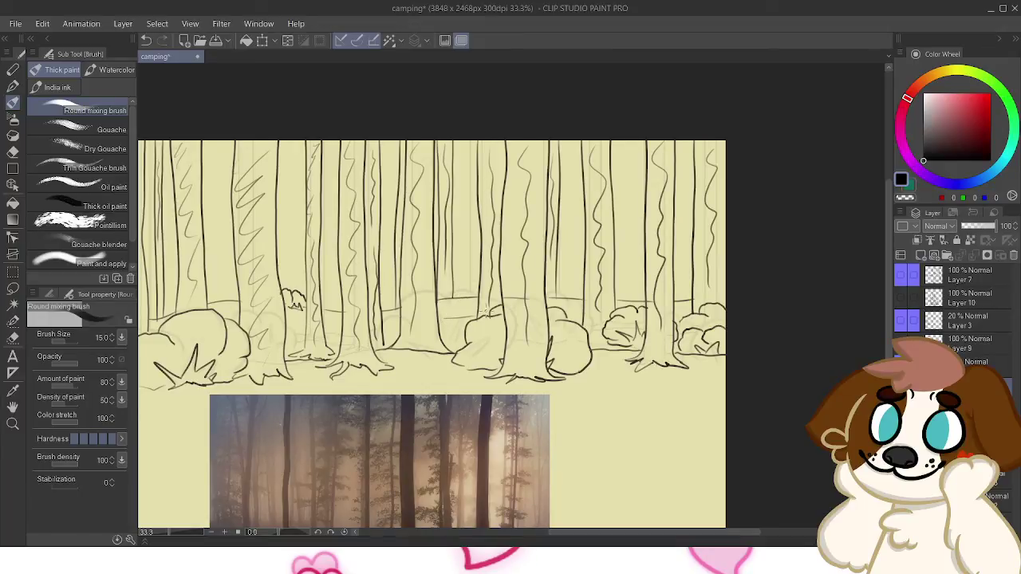
pyautogui.hotkey('ctrl', 'z')
# Draw the roots and right edge of a thin trunk between the central trunk and the right bush, redoing strokes
pyautogui.moveTo(447, 319)
pyautogui.mouseDown()
pyautogui.moveTo(466, 317)
pyautogui.moveTo(456, 133)
pyautogui.mouseUp()
pyautogui.hotkey('ctrl', 'z')
pyautogui.hotkey('ctrl', 'z')
pyautogui.moveTo(450, 290); pyautogui.dragTo(445, 311)
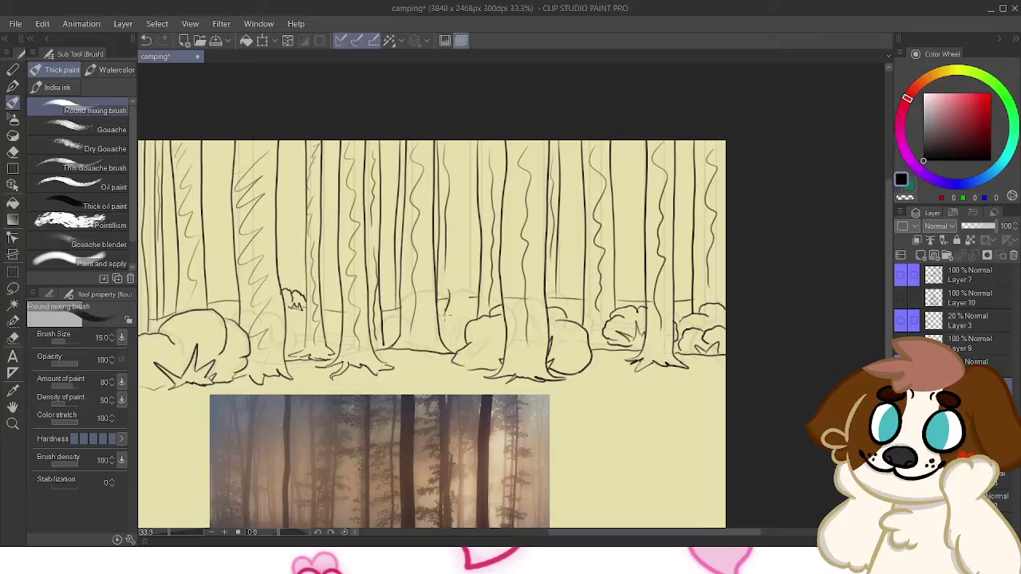
pyautogui.moveTo(454, 213); pyautogui.dragTo(449, 307)
pyautogui.hotkey('ctrl', 'z')
pyautogui.hotkey('ctrl', 'z')
pyautogui.moveTo(450, 271); pyautogui.dragTo(453, 297)
pyautogui.moveTo(467, 287); pyautogui.dragTo(464, 205)
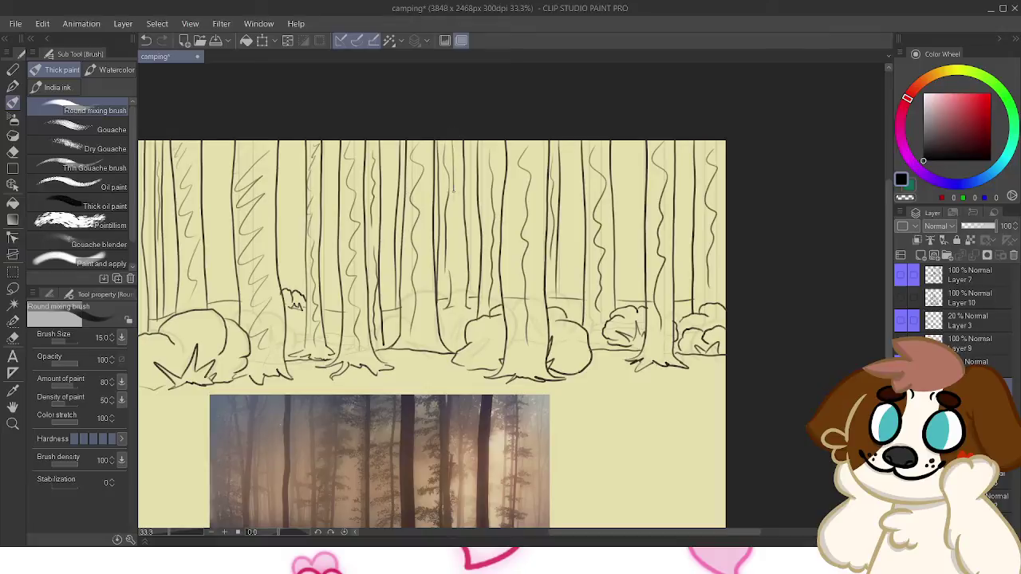
pyautogui.hotkey('ctrl', 'z')
pyautogui.moveTo(452, 184); pyautogui.dragTo(449, 266)
pyautogui.moveTo(466, 306)
pyautogui.mouseDown()
pyautogui.moveTo(463, 144)
pyautogui.moveTo(468, 286)
pyautogui.mouseUp()
pyautogui.hotkey('ctrl', 'z')
pyautogui.moveTo(470, 133); pyautogui.dragTo(469, 270)
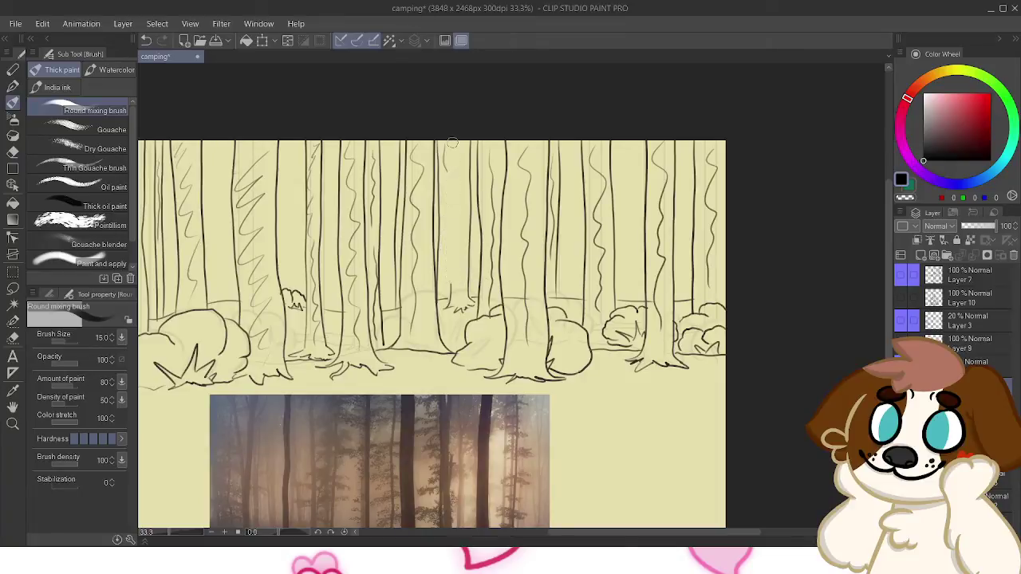
# Draw the left edge and bark line of the thin rooted trunk right of the central trunk, redoing trial strokes
pyautogui.moveTo(452, 137); pyautogui.dragTo(454, 262)
pyautogui.hotkey('ctrl', 'z')
pyautogui.moveTo(450, 168); pyautogui.dragTo(455, 282)
pyautogui.hotkey('ctrl', 'z')
pyautogui.moveTo(449, 136); pyautogui.dragTo(452, 237)
pyautogui.hotkey('ctrl', 'z')
pyautogui.moveTo(454, 153); pyautogui.dragTo(454, 257)
pyautogui.hotkey('ctrl', 'z')
pyautogui.hotkey('ctrl', 'z')
pyautogui.moveTo(446, 150)
pyautogui.mouseDown()
pyautogui.moveTo(450, 285)
pyautogui.moveTo(463, 206)
pyautogui.moveTo(461, 295)
pyautogui.mouseUp()
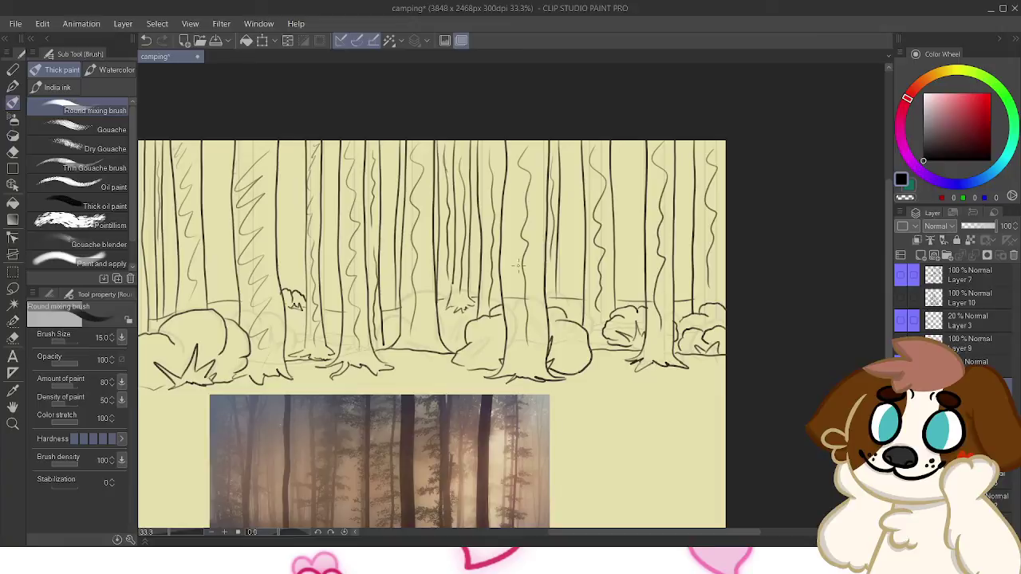
pyautogui.moveTo(479, 287)
pyautogui.mouseDown()
pyautogui.moveTo(658, 273)
pyautogui.moveTo(413, 238)
pyautogui.moveTo(476, 224)
pyautogui.moveTo(546, 245)
pyautogui.moveTo(493, 274)
pyautogui.mouseUp()
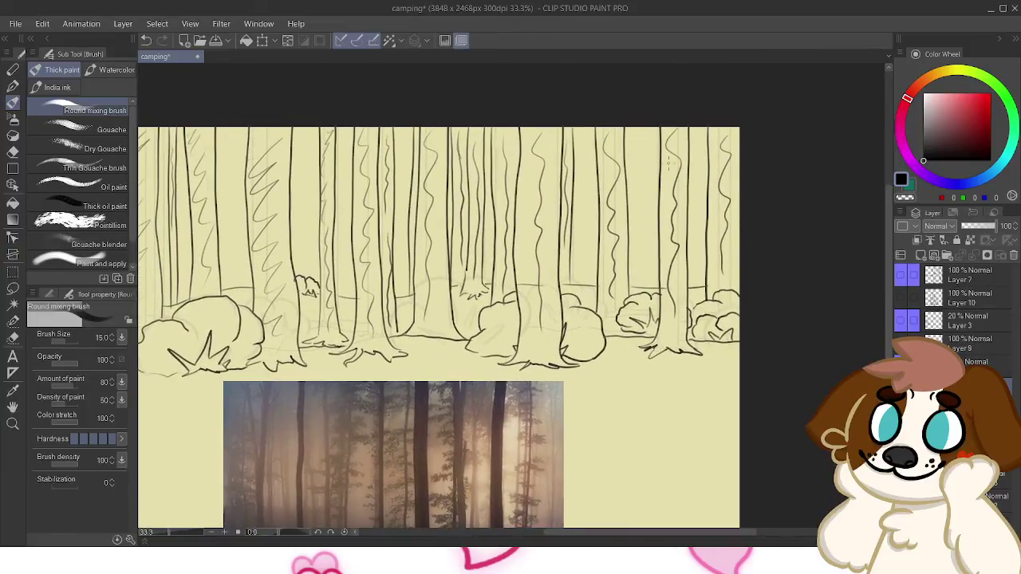
# Browse the background decoration brushes and choose the Leaves brush
pyautogui.moveTo(694, 177)
pyautogui.mouseDown()
pyautogui.moveTo(779, 168)
pyautogui.moveTo(909, 195)
pyautogui.moveTo(933, 184)
pyautogui.mouseUp()
pyautogui.moveTo(598, 343)
pyautogui.mouseDown()
pyautogui.moveTo(548, 319)
pyautogui.moveTo(463, 215)
pyautogui.moveTo(464, 200)
pyautogui.moveTo(514, 250)
pyautogui.moveTo(563, 342)
pyautogui.mouseUp()
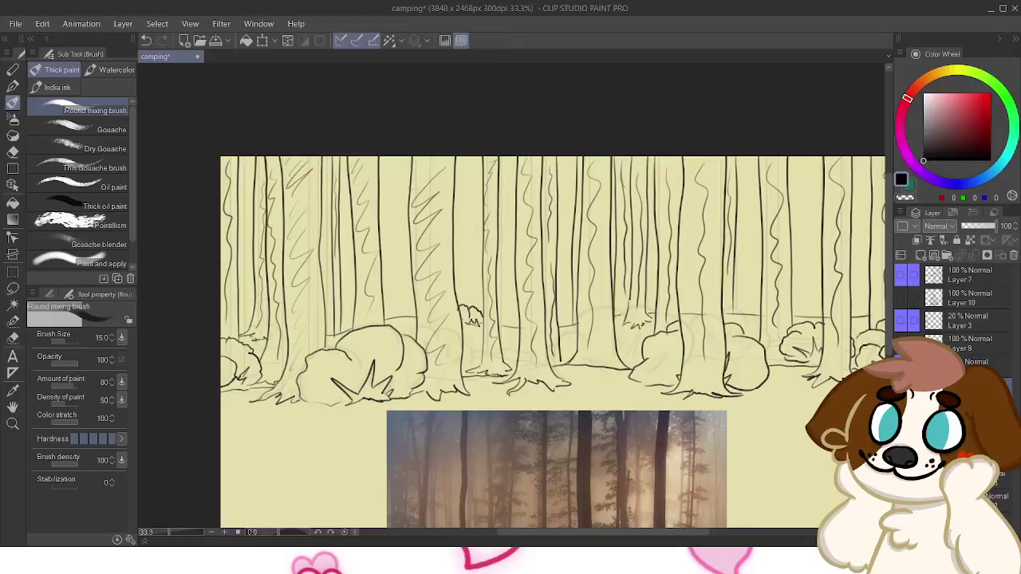
pyautogui.click(13, 119)
pyautogui.click(13, 135)
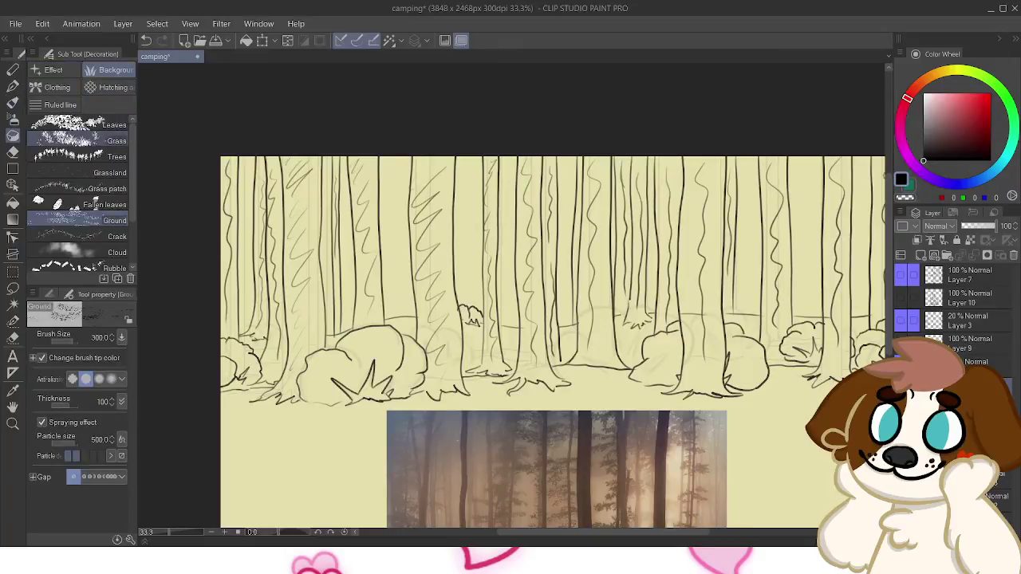
pyautogui.click(80, 141)
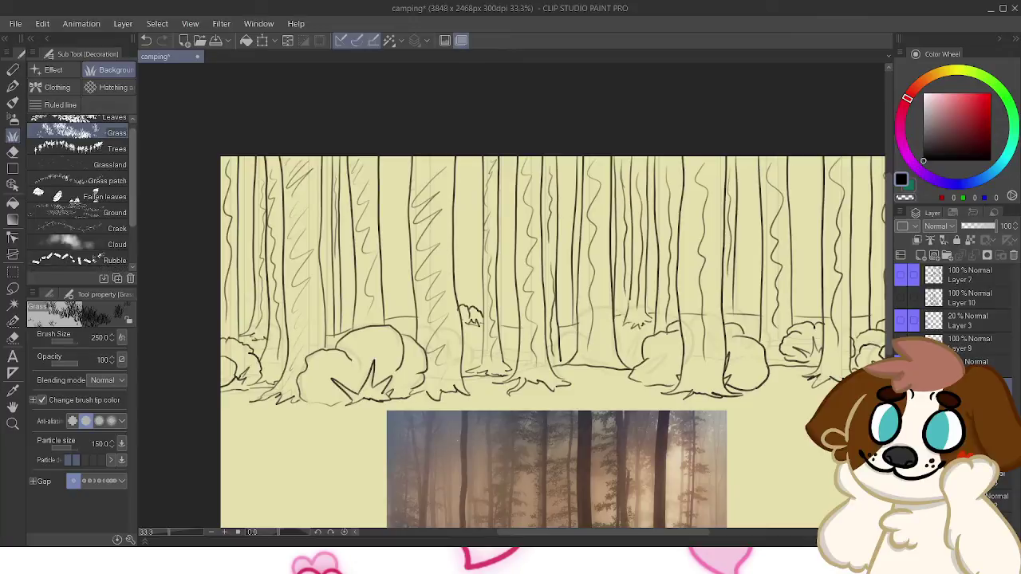
pyautogui.scroll(-3, 80, 184)
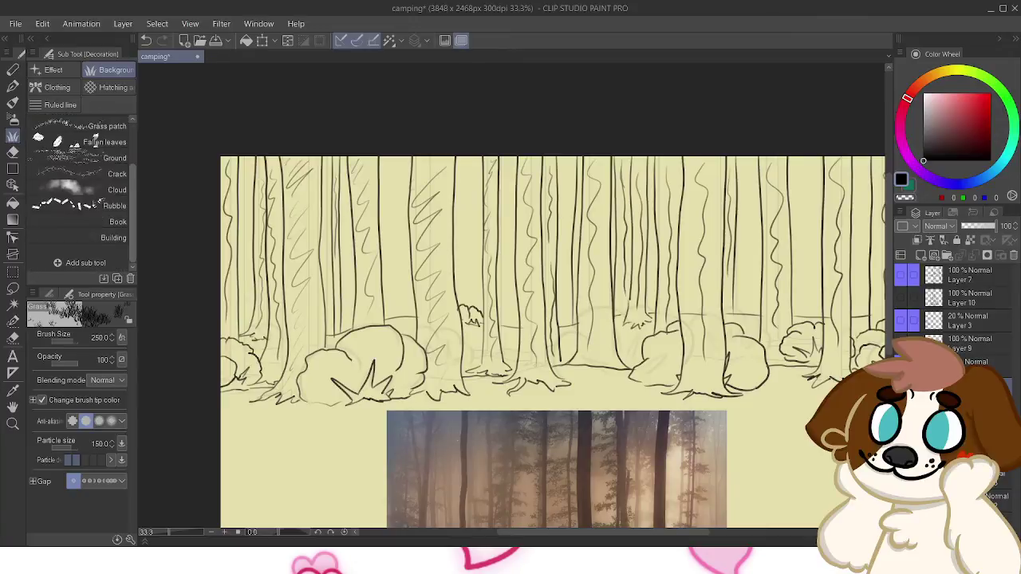
pyautogui.scroll(3, 80, 183)
pyautogui.click(80, 124)
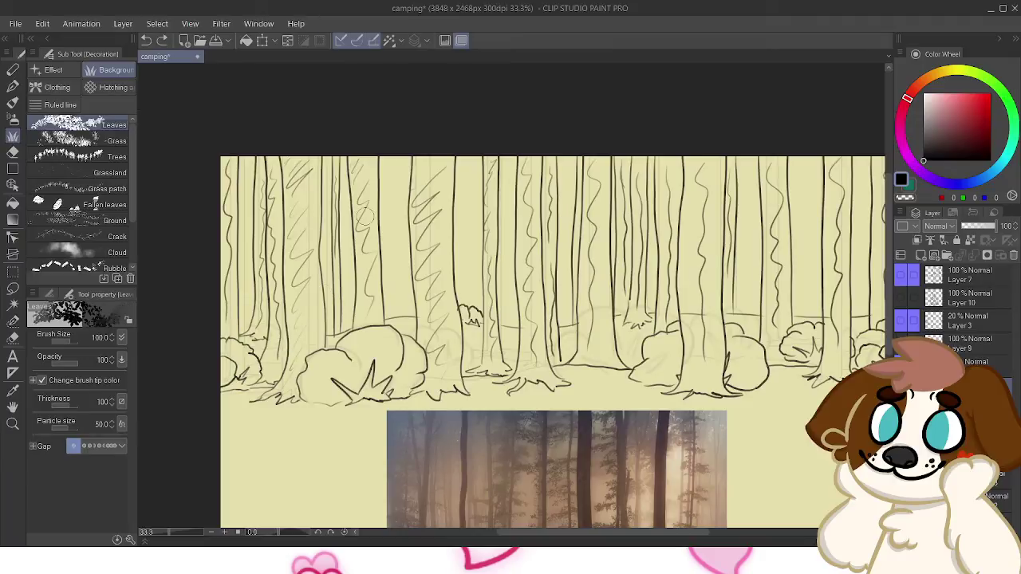
# Try painting foliage with the Leaves brush over the left bush and between the trunks, and undo the marks
pyautogui.moveTo(510, 335); pyautogui.dragTo(484, 248)
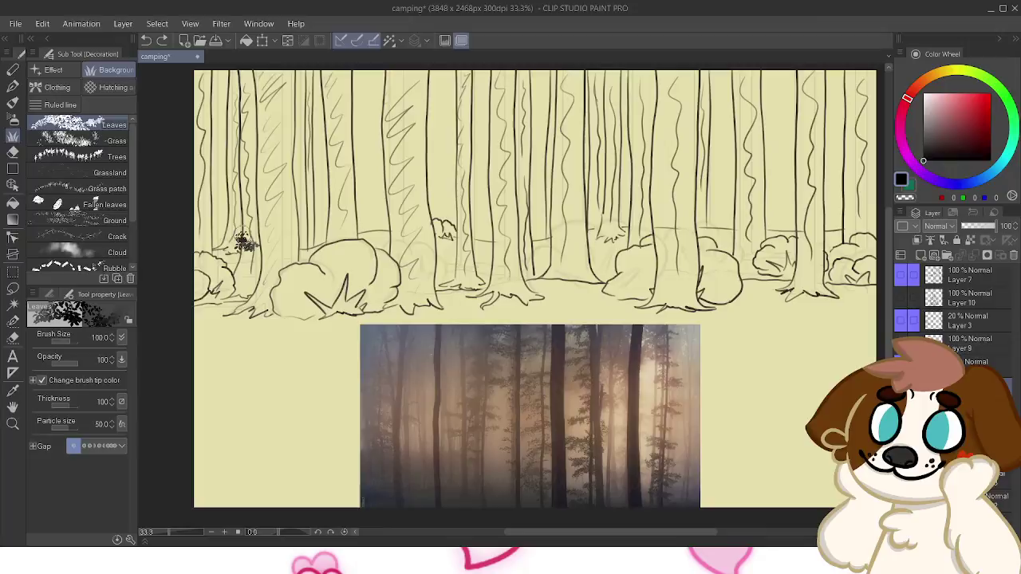
pyautogui.moveTo(655, 71)
pyautogui.mouseDown()
pyautogui.moveTo(468, 78)
pyautogui.moveTo(508, 157)
pyautogui.moveTo(536, 95)
pyautogui.moveTo(537, 51)
pyautogui.moveTo(553, 99)
pyautogui.mouseUp()
pyautogui.moveTo(480, 260)
pyautogui.mouseDown()
pyautogui.moveTo(466, 249)
pyautogui.moveTo(468, 208)
pyautogui.mouseUp()
pyautogui.hotkey('ctrl', 'z')
pyautogui.moveTo(479, 166)
pyautogui.mouseDown()
pyautogui.moveTo(471, 161)
pyautogui.moveTo(484, 151)
pyautogui.moveTo(471, 149)
pyautogui.moveTo(494, 148)
pyautogui.moveTo(493, 138)
pyautogui.mouseUp()
pyautogui.hotkey('ctrl', 'z')
pyautogui.hotkey('ctrl', 'z')
pyautogui.hotkey('ctrl', 'z')
pyautogui.moveTo(510, 319); pyautogui.dragTo(674, 324)
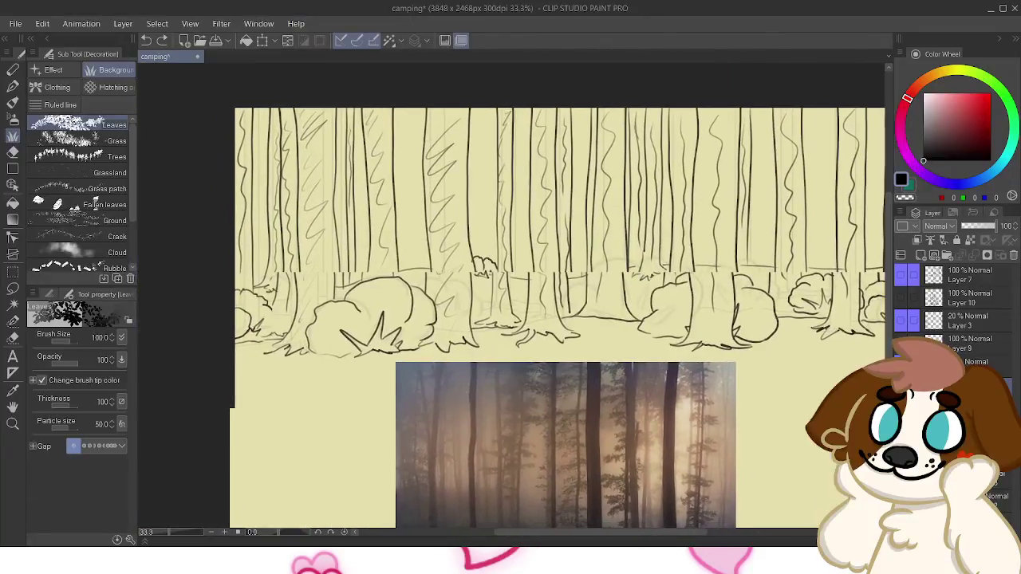
pyautogui.scroll(1, 558, 319)
pyautogui.hscroll(-2, 558, 319)
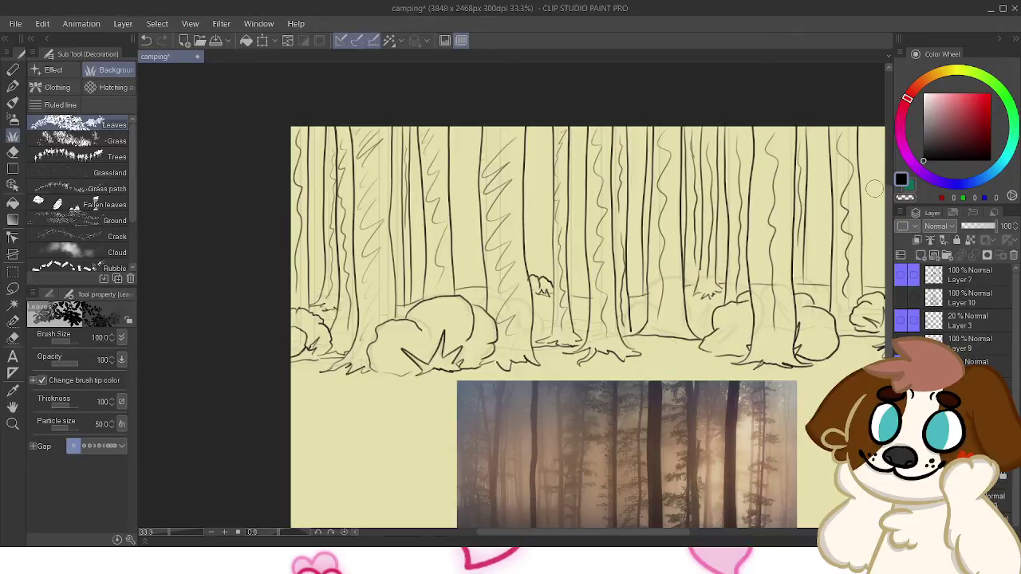
pyautogui.moveTo(559, 319); pyautogui.dragTo(520, 307)
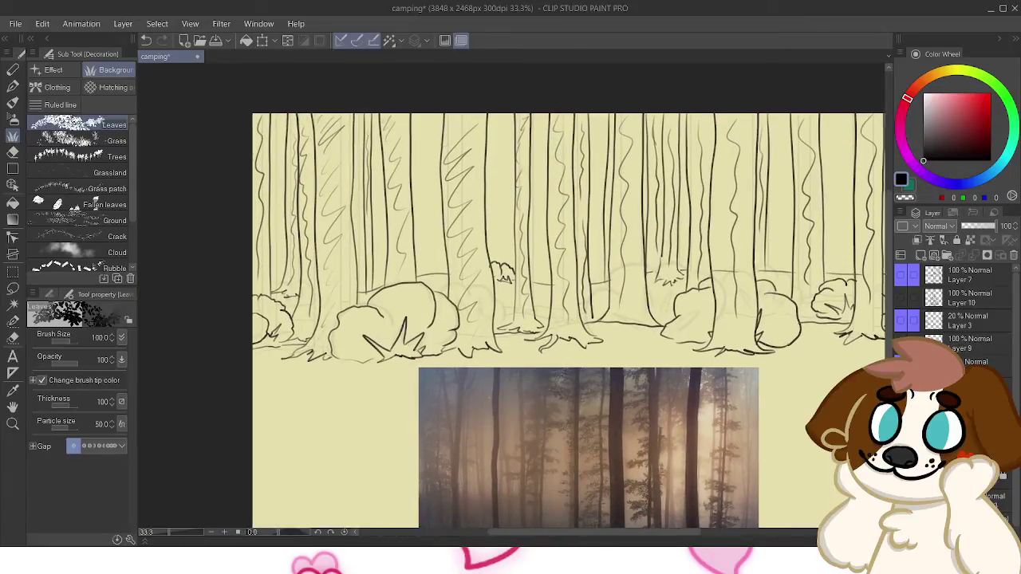
# Switch to the Fill-in-mono marker pen, test it on the large left trunk, and set its brush size to 50
pyautogui.click(12, 86)
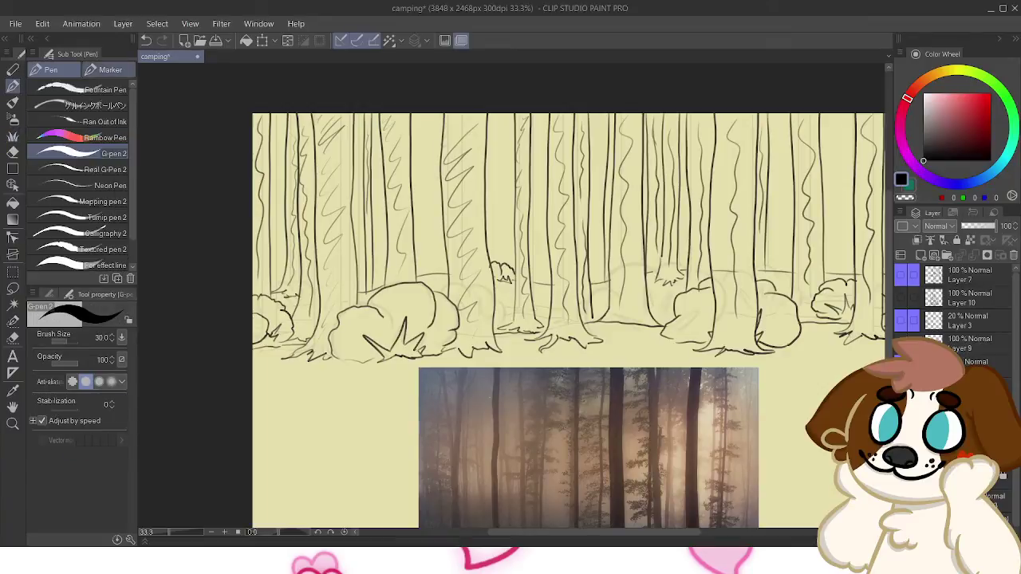
pyautogui.click(110, 70)
pyautogui.press('[')
pyautogui.press('[')
pyautogui.moveTo(327, 120); pyautogui.dragTo(330, 148)
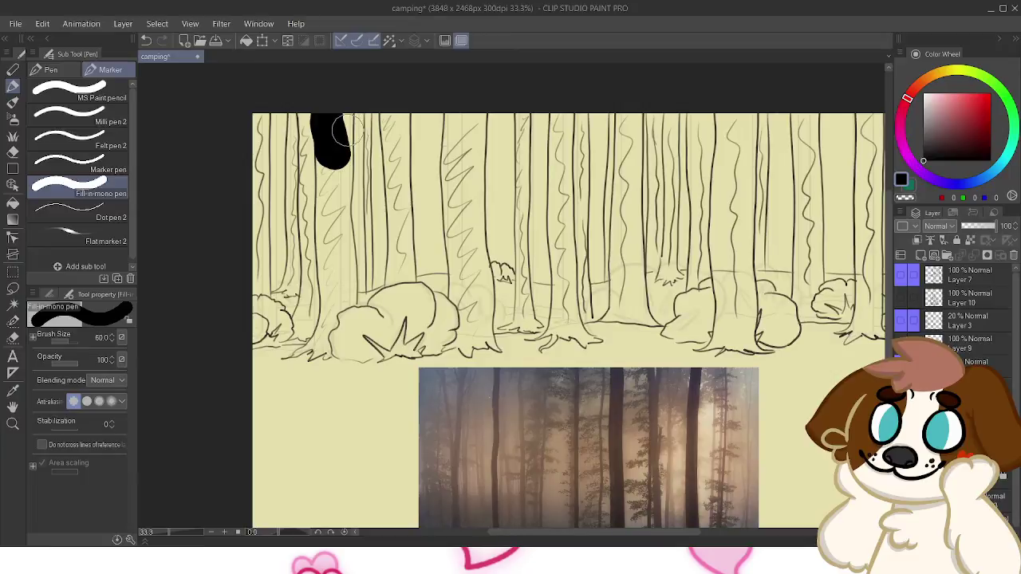
pyautogui.hotkey('ctrl', 'z')
pyautogui.press('[')
# Keep the layer opacity at 100, set the drawing color to dark gray (RGB 74), and test it on the large left trunk
pyautogui.click(979, 226)
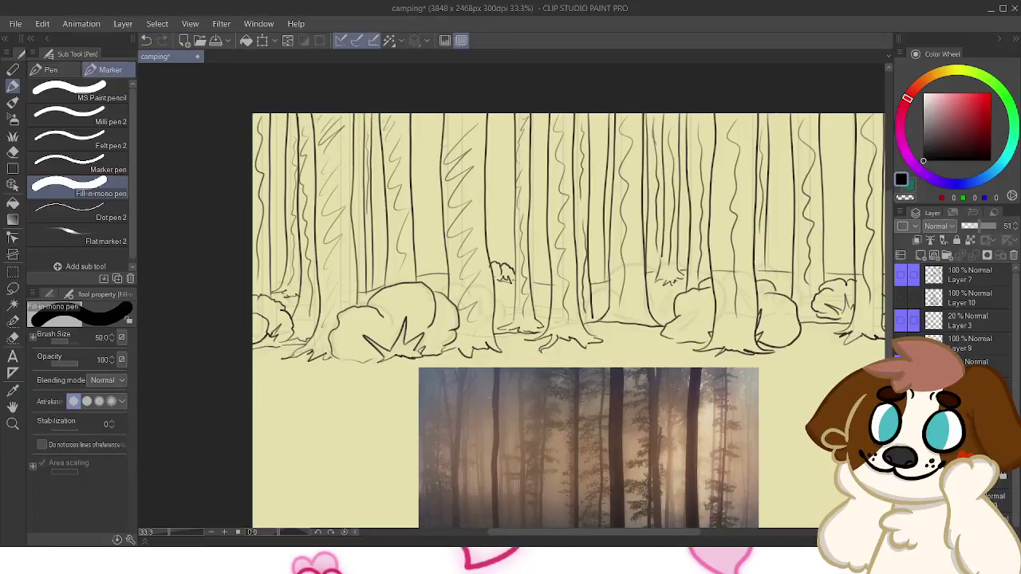
pyautogui.moveTo(980, 226); pyautogui.dragTo(997, 226)
pyautogui.moveTo(924, 160); pyautogui.dragTo(924, 141)
pyautogui.moveTo(329, 121)
pyautogui.mouseDown()
pyautogui.moveTo(338, 158)
pyautogui.moveTo(342, 132)
pyautogui.moveTo(340, 180)
pyautogui.mouseUp()
pyautogui.hotkey('ctrl', 'z')
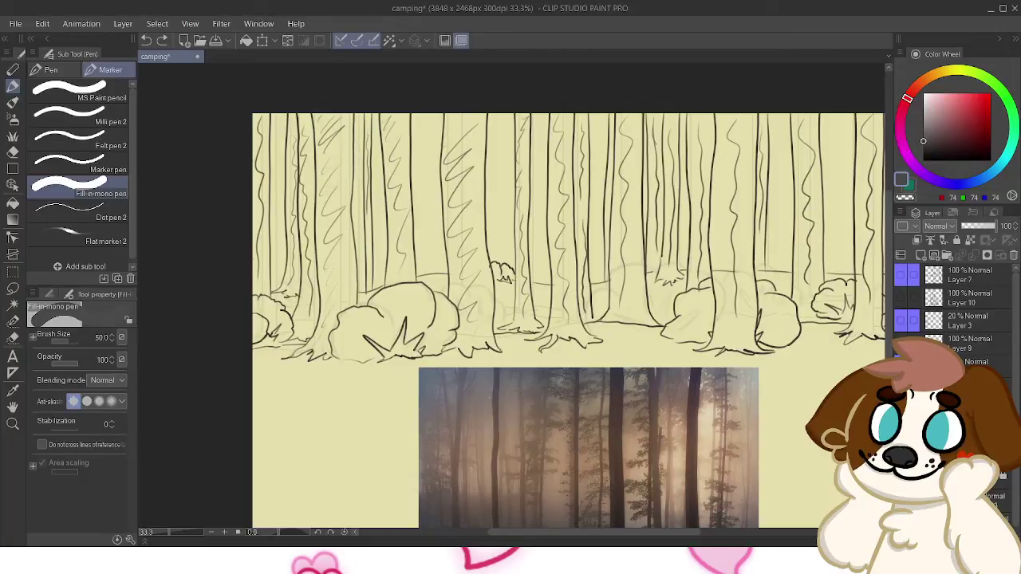
# Set the color to light gray (RGB 201) and paint the two large left trunks and the bush between them
pyautogui.moveTo(925, 140); pyautogui.dragTo(924, 106)
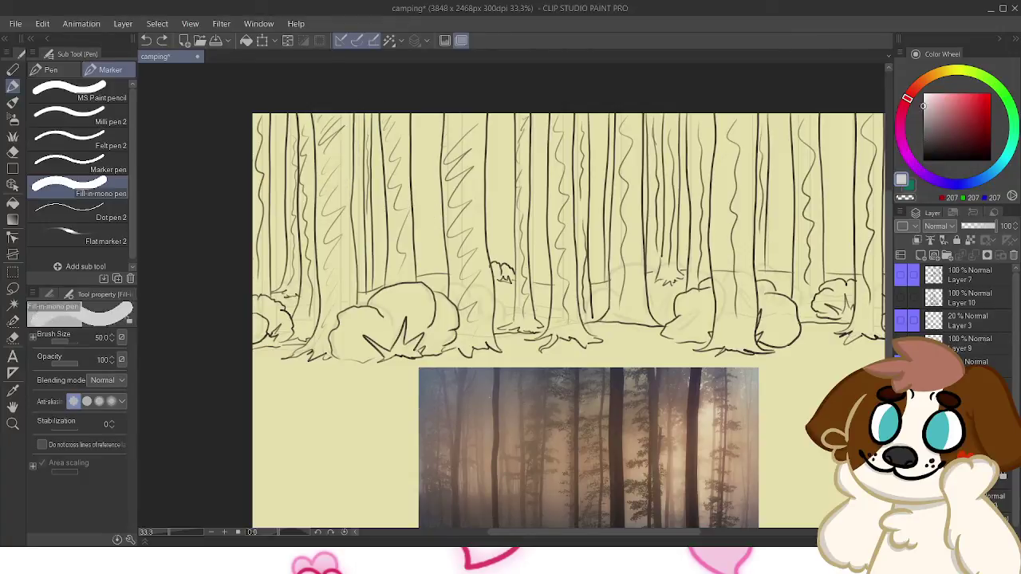
pyautogui.moveTo(323, 120); pyautogui.dragTo(349, 189)
pyautogui.moveTo(323, 119); pyautogui.dragTo(335, 209)
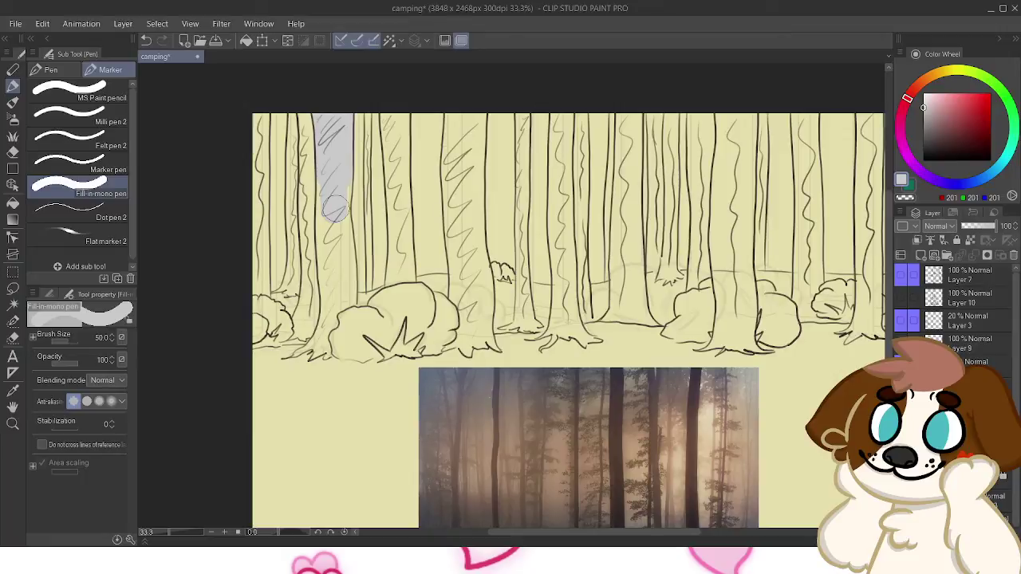
pyautogui.moveTo(331, 183)
pyautogui.mouseDown()
pyautogui.moveTo(335, 275)
pyautogui.moveTo(339, 259)
pyautogui.moveTo(328, 345)
pyautogui.moveTo(406, 300)
pyautogui.moveTo(438, 331)
pyautogui.moveTo(435, 312)
pyautogui.moveTo(426, 339)
pyautogui.moveTo(449, 307)
pyautogui.moveTo(454, 342)
pyautogui.moveTo(478, 333)
pyautogui.moveTo(474, 304)
pyautogui.moveTo(465, 305)
pyautogui.moveTo(459, 142)
pyautogui.moveTo(472, 170)
pyautogui.moveTo(466, 232)
pyautogui.moveTo(492, 327)
pyautogui.mouseUp()
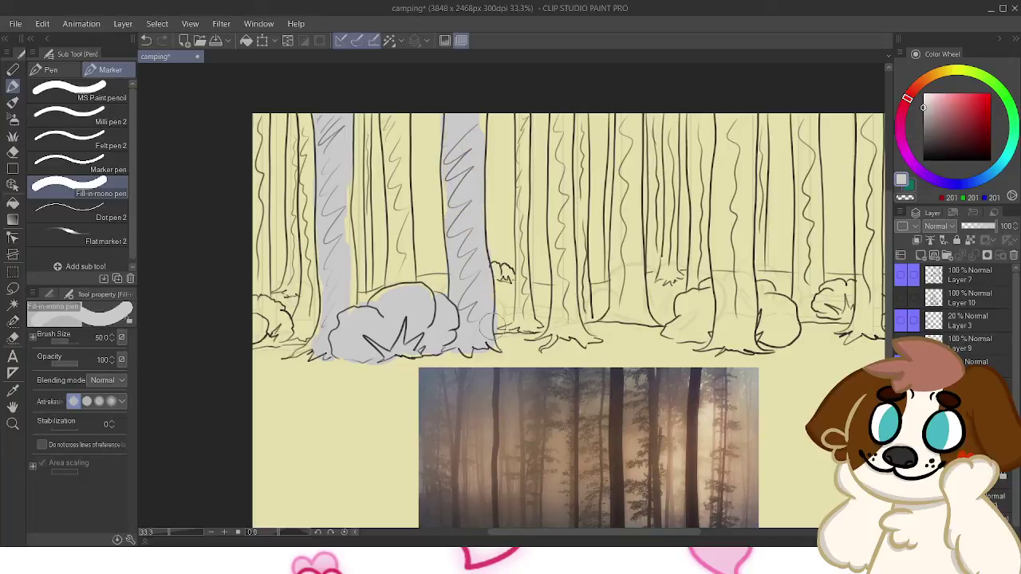
# Reduce the brush size to 40 and paint the middle foreground trunk, the large right trunk with its bush, and the far-right foreground trunk
pyautogui.press('[')
pyautogui.moveTo(565, 312)
pyautogui.mouseDown()
pyautogui.moveTo(562, 327)
pyautogui.moveTo(559, 132)
pyautogui.moveTo(573, 303)
pyautogui.mouseUp()
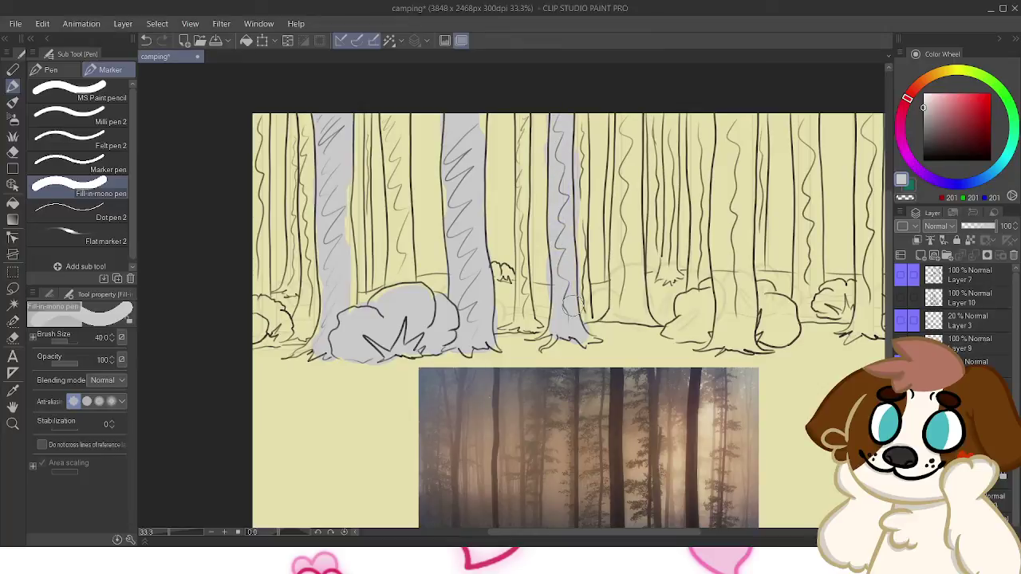
pyautogui.moveTo(825, 200); pyautogui.dragTo(709, 200)
pyautogui.moveTo(583, 309)
pyautogui.mouseDown()
pyautogui.moveTo(611, 327)
pyautogui.moveTo(625, 344)
pyautogui.moveTo(665, 333)
pyautogui.moveTo(657, 301)
pyautogui.moveTo(647, 311)
pyautogui.moveTo(608, 289)
pyautogui.moveTo(630, 174)
pyautogui.mouseUp()
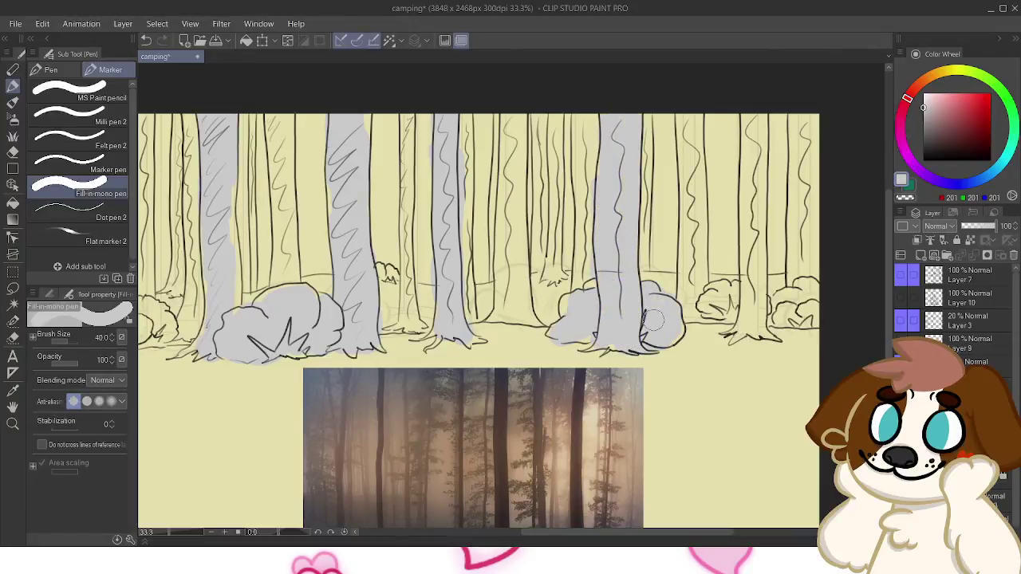
pyautogui.hscroll(3, 741, 262)
pyautogui.moveTo(648, 308)
pyautogui.mouseDown()
pyautogui.moveTo(633, 335)
pyautogui.moveTo(646, 303)
pyautogui.moveTo(638, 119)
pyautogui.moveTo(639, 214)
pyautogui.moveTo(652, 245)
pyautogui.mouseUp()
pyautogui.hscroll(-3, 511, 319)
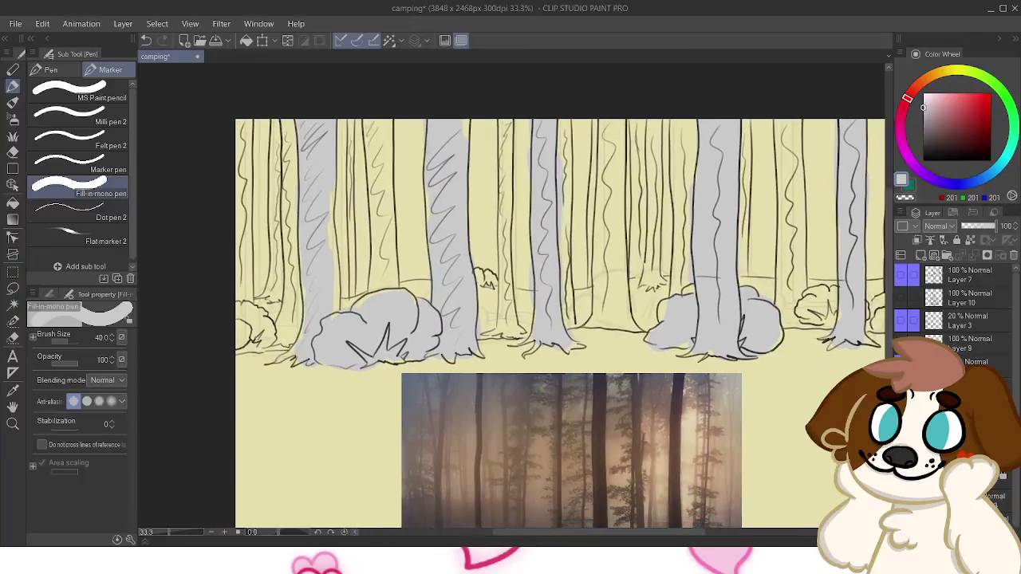
# Set the color to medium gray (RGB 151) and paint the far-left bush and three second-row trunks, reducing the brush size to 25
pyautogui.moveTo(924, 107); pyautogui.dragTo(923, 120)
pyautogui.moveTo(253, 335)
pyautogui.mouseDown()
pyautogui.moveTo(236, 339)
pyautogui.moveTo(237, 316)
pyautogui.moveTo(275, 335)
pyautogui.moveTo(295, 327)
pyautogui.moveTo(289, 121)
pyautogui.moveTo(288, 200)
pyautogui.mouseUp()
pyautogui.press('[')
pyautogui.moveTo(372, 122)
pyautogui.mouseDown()
pyautogui.moveTo(373, 160)
pyautogui.moveTo(391, 107)
pyautogui.moveTo(378, 280)
pyautogui.moveTo(380, 241)
pyautogui.moveTo(384, 259)
pyautogui.moveTo(391, 234)
pyautogui.moveTo(393, 284)
pyautogui.mouseUp()
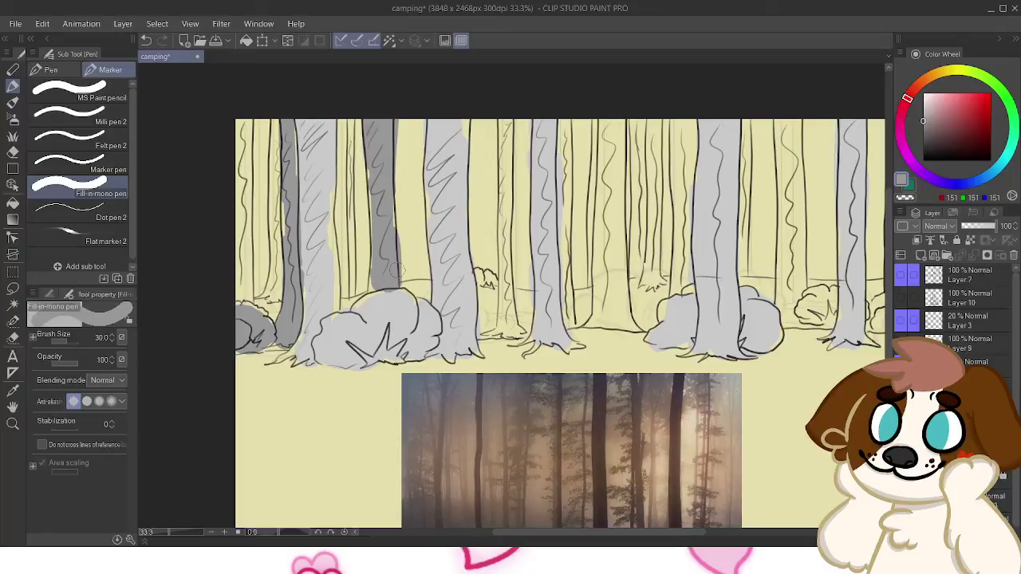
pyautogui.press('[')
pyautogui.moveTo(506, 323)
pyautogui.mouseDown()
pyautogui.moveTo(499, 334)
pyautogui.moveTo(503, 300)
pyautogui.mouseUp()
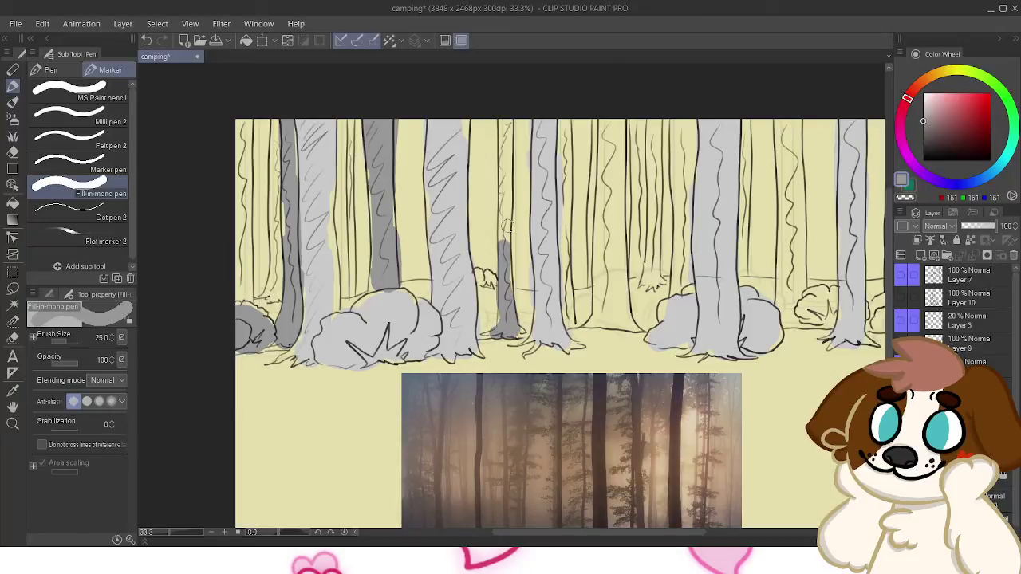
pyautogui.moveTo(507, 228); pyautogui.dragTo(505, 253)
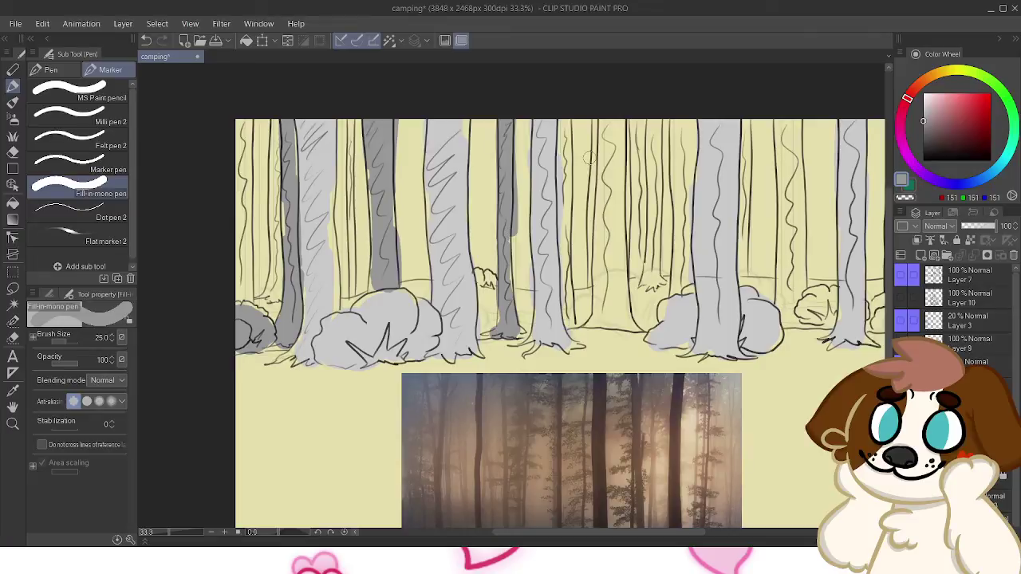
# Paint the second-row trunks between the middle foreground trunk and the large right trunk in medium gray, undoing stray strokes
pyautogui.moveTo(565, 122); pyautogui.dragTo(566, 208)
pyautogui.moveTo(568, 166); pyautogui.dragTo(571, 331)
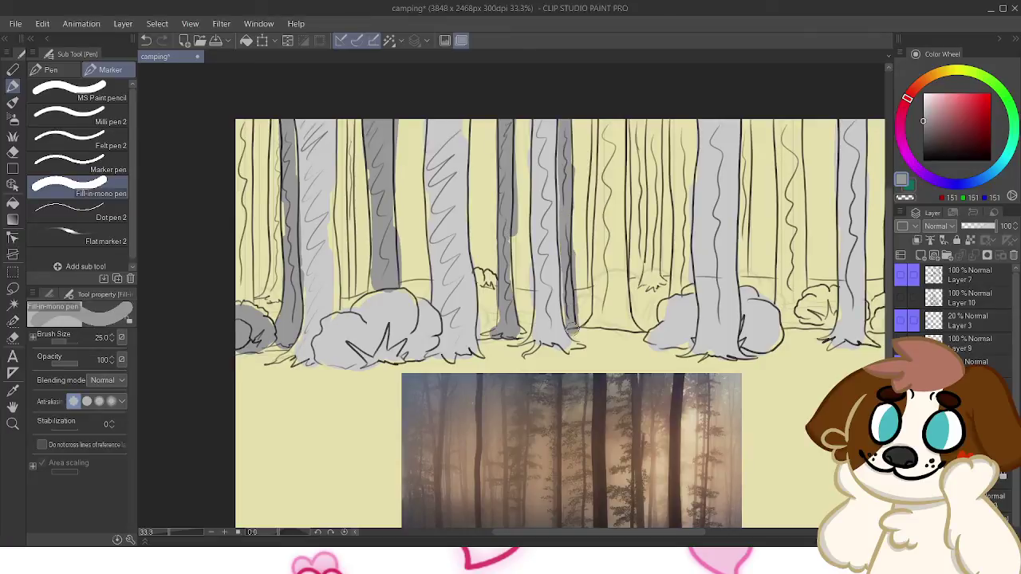
pyautogui.moveTo(602, 123)
pyautogui.mouseDown()
pyautogui.moveTo(600, 223)
pyautogui.moveTo(619, 190)
pyautogui.mouseUp()
pyautogui.hotkey('ctrl', 'z')
pyautogui.moveTo(622, 107); pyautogui.dragTo(603, 273)
pyautogui.moveTo(608, 223)
pyautogui.mouseDown()
pyautogui.moveTo(597, 323)
pyautogui.moveTo(618, 279)
pyautogui.moveTo(624, 318)
pyautogui.mouseUp()
pyautogui.hotkey('ctrl', 'z')
pyautogui.moveTo(611, 134); pyautogui.dragTo(603, 280)
pyautogui.moveTo(612, 227); pyautogui.dragTo(617, 311)
pyautogui.moveTo(617, 249)
pyautogui.mouseDown()
pyautogui.moveTo(605, 319)
pyautogui.moveTo(592, 326)
pyautogui.moveTo(631, 328)
pyautogui.moveTo(618, 304)
pyautogui.mouseUp()
pyautogui.moveTo(622, 215); pyautogui.dragTo(565, 221)
pyautogui.moveTo(628, 133); pyautogui.dragTo(621, 268)
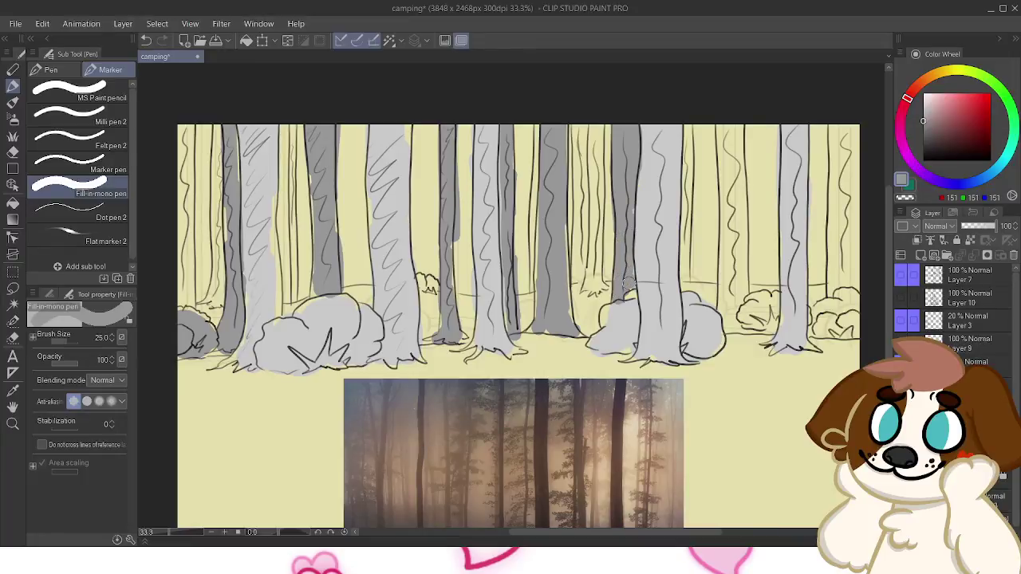
# Fill the remaining second-row trunks and bushes on the right side and the trunk at the far-left canvas edge with medium gray
pyautogui.moveTo(626, 280)
pyautogui.mouseDown()
pyautogui.moveTo(514, 300)
pyautogui.moveTo(481, 284)
pyautogui.mouseUp()
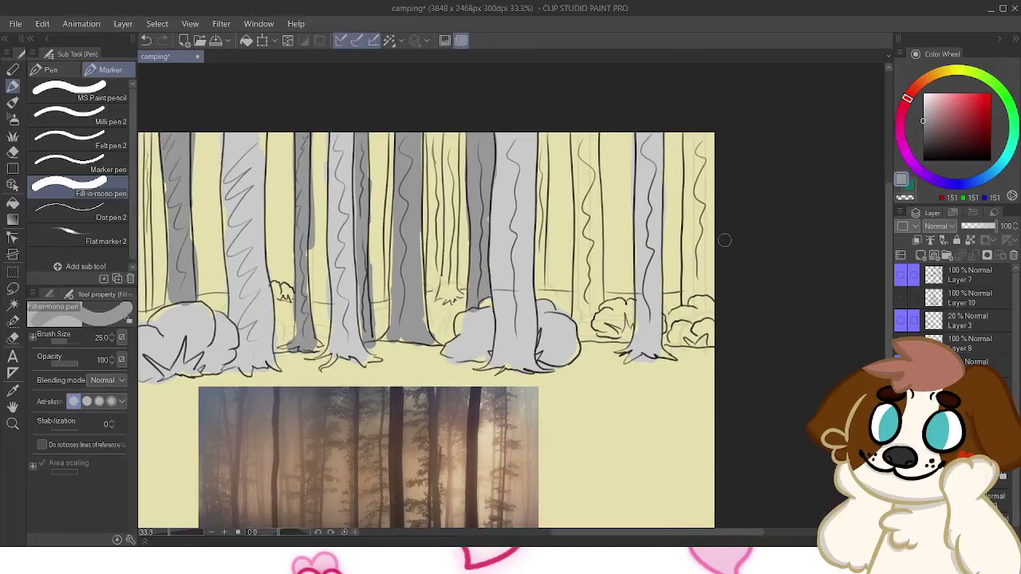
pyautogui.moveTo(578, 128)
pyautogui.mouseDown()
pyautogui.moveTo(587, 191)
pyautogui.moveTo(592, 136)
pyautogui.moveTo(594, 272)
pyautogui.moveTo(580, 331)
pyautogui.moveTo(596, 287)
pyautogui.mouseUp()
pyautogui.moveTo(691, 127)
pyautogui.mouseDown()
pyautogui.moveTo(691, 224)
pyautogui.moveTo(705, 159)
pyautogui.moveTo(693, 262)
pyautogui.moveTo(703, 264)
pyautogui.moveTo(707, 283)
pyautogui.moveTo(687, 289)
pyautogui.moveTo(708, 284)
pyautogui.moveTo(702, 324)
pyautogui.moveTo(678, 318)
pyautogui.moveTo(690, 335)
pyautogui.moveTo(703, 303)
pyautogui.moveTo(688, 341)
pyautogui.moveTo(702, 309)
pyautogui.moveTo(670, 324)
pyautogui.moveTo(608, 320)
pyautogui.moveTo(617, 332)
pyautogui.moveTo(600, 313)
pyautogui.moveTo(629, 334)
pyautogui.moveTo(619, 305)
pyautogui.moveTo(834, 292)
pyautogui.mouseUp()
pyautogui.moveTo(265, 119)
pyautogui.mouseDown()
pyautogui.moveTo(256, 306)
pyautogui.moveTo(249, 230)
pyautogui.moveTo(259, 325)
pyautogui.mouseUp()
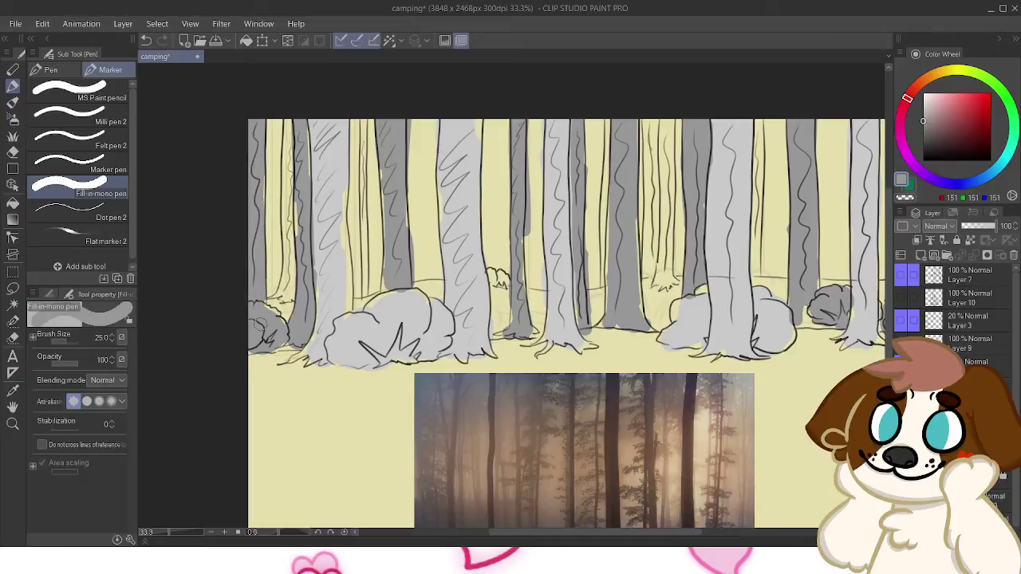
# Set the color to dark gray (RGB 100) and brush size to 17, and paint the thin back trunks at the left and right of center
pyautogui.moveTo(583, 303); pyautogui.dragTo(448, 321)
pyautogui.moveTo(923, 120); pyautogui.dragTo(923, 134)
pyautogui.moveTo(402, 289); pyautogui.dragTo(596, 279)
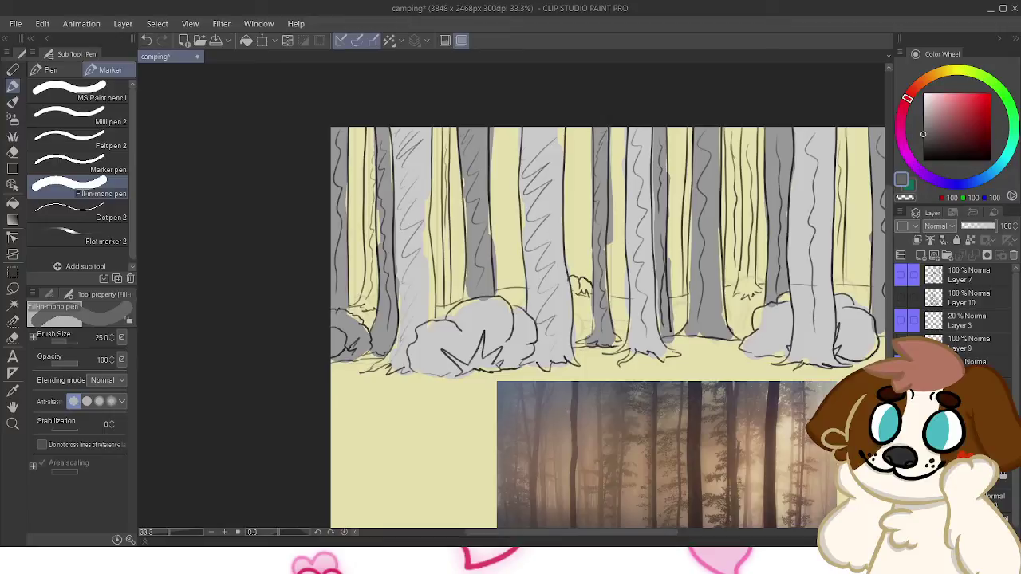
pyautogui.moveTo(383, 188); pyautogui.dragTo(331, 206)
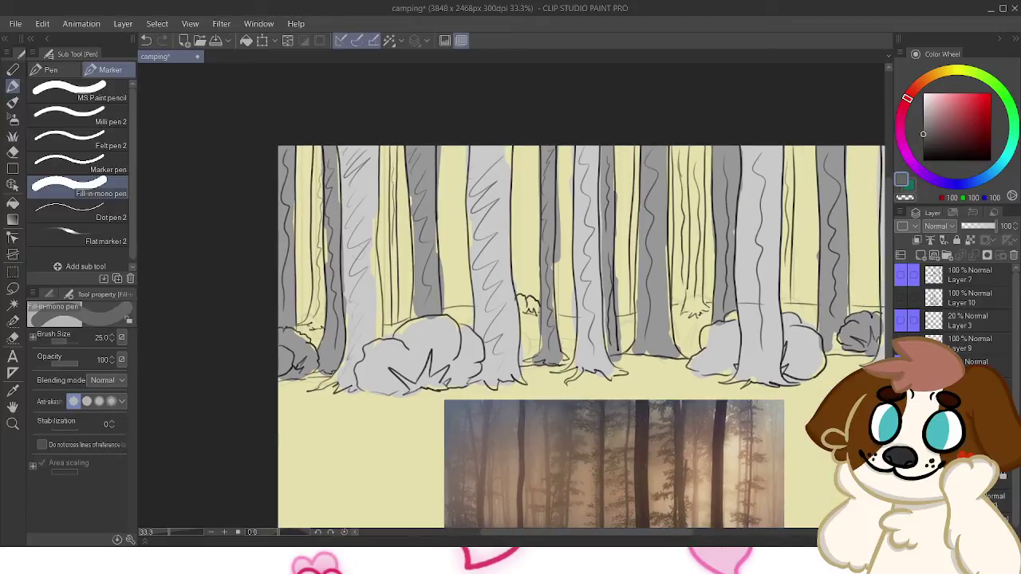
pyautogui.moveTo(322, 253); pyautogui.dragTo(360, 252)
pyautogui.hotkey('ctrl', 'z')
pyautogui.press('[')
pyautogui.press('[')
pyautogui.moveTo(315, 308)
pyautogui.mouseDown()
pyautogui.moveTo(311, 325)
pyautogui.moveTo(318, 310)
pyautogui.moveTo(321, 327)
pyautogui.moveTo(318, 151)
pyautogui.moveTo(317, 260)
pyautogui.mouseUp()
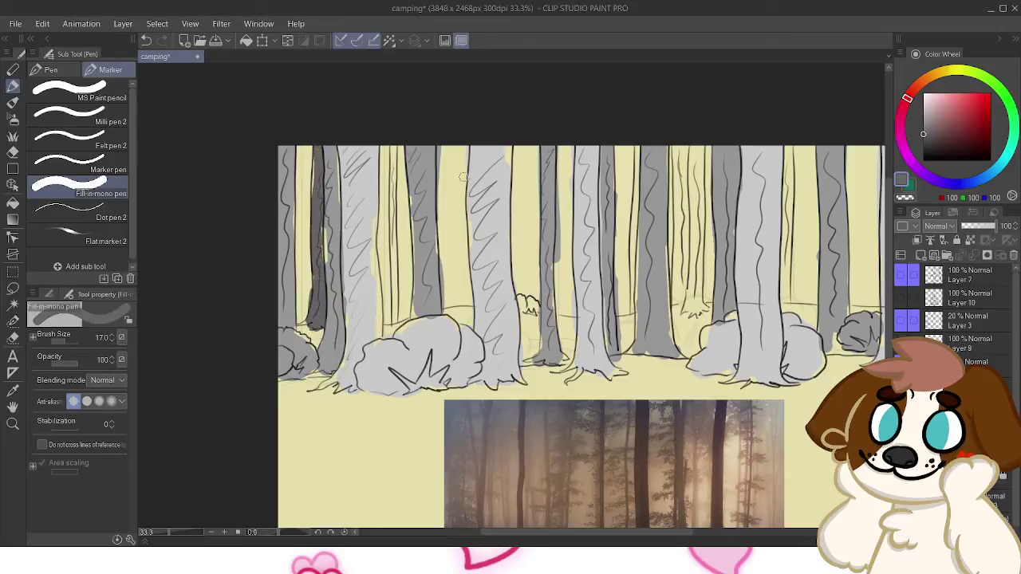
pyautogui.moveTo(558, 319); pyautogui.dragTo(366, 327)
pyautogui.moveTo(496, 162)
pyautogui.mouseDown()
pyautogui.moveTo(506, 219)
pyautogui.moveTo(506, 207)
pyautogui.moveTo(496, 315)
pyautogui.moveTo(505, 274)
pyautogui.moveTo(661, 261)
pyautogui.mouseUp()
# Switch to the Round mixing brush and sample black from the line art
pyautogui.click(12, 102)
pyautogui.click(12, 86)
pyautogui.click(13, 119)
pyautogui.press('b')
pyautogui.press('b')
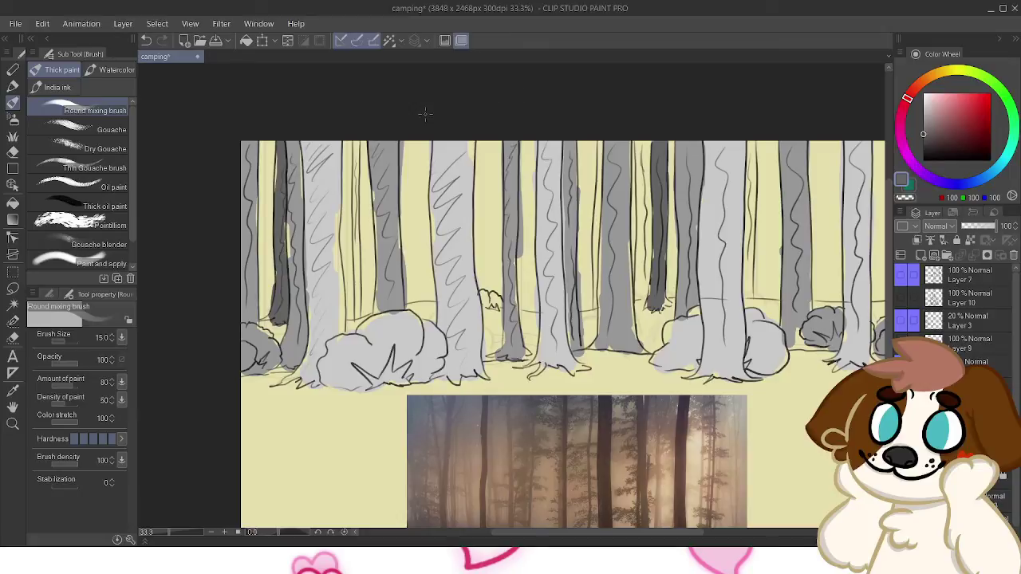
pyautogui.keyDown('alt'); pyautogui.click(524, 327); pyautogui.keyUp('alt')
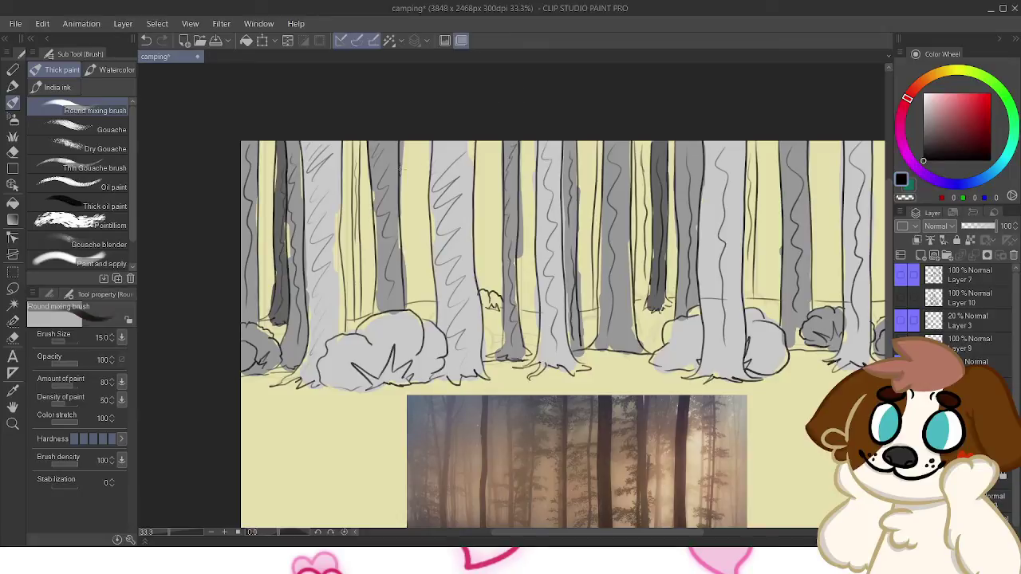
# Draw a thin background trunk line between the second-row trunk and the second large left trunk, undoing and redrawing uneven strokes
pyautogui.moveTo(412, 142); pyautogui.dragTo(410, 224)
pyautogui.hotkey('ctrl', 'z')
pyautogui.moveTo(408, 138); pyautogui.dragTo(409, 289)
pyautogui.hotkey('ctrl', 'z')
pyautogui.moveTo(407, 137); pyautogui.dragTo(408, 293)
pyautogui.hotkey('ctrl', 'z')
pyautogui.moveTo(410, 142); pyautogui.dragTo(415, 322)
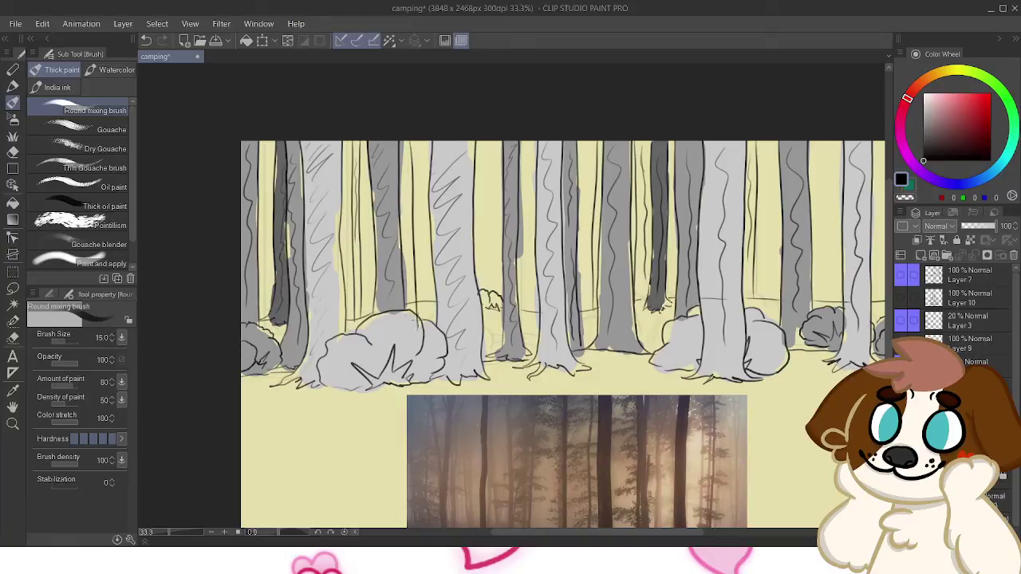
pyautogui.hotkey('ctrl', 'z')
pyautogui.moveTo(409, 146); pyautogui.dragTo(414, 334)
pyautogui.hotkey('ctrl', 'z')
pyautogui.moveTo(409, 137)
pyautogui.mouseDown()
pyautogui.moveTo(415, 319)
pyautogui.moveTo(286, 327)
pyautogui.mouseUp()
# Draw thin black trunk lines in the gaps on both sides of the far-right foreground trunk, redoing uneven strokes
pyautogui.moveTo(466, 327); pyautogui.dragTo(379, 341)
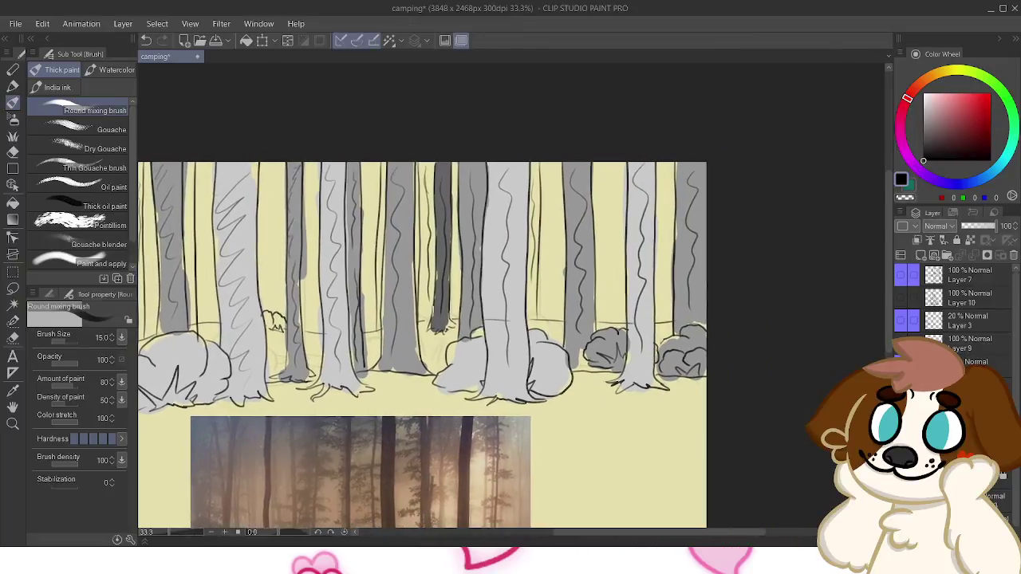
pyautogui.moveTo(603, 154); pyautogui.dragTo(603, 327)
pyautogui.hotkey('ctrl', 'z')
pyautogui.moveTo(600, 157); pyautogui.dragTo(604, 337)
pyautogui.hotkey('ctrl', 'z')
pyautogui.moveTo(601, 157); pyautogui.dragTo(605, 331)
pyautogui.hotkey('ctrl', 'z')
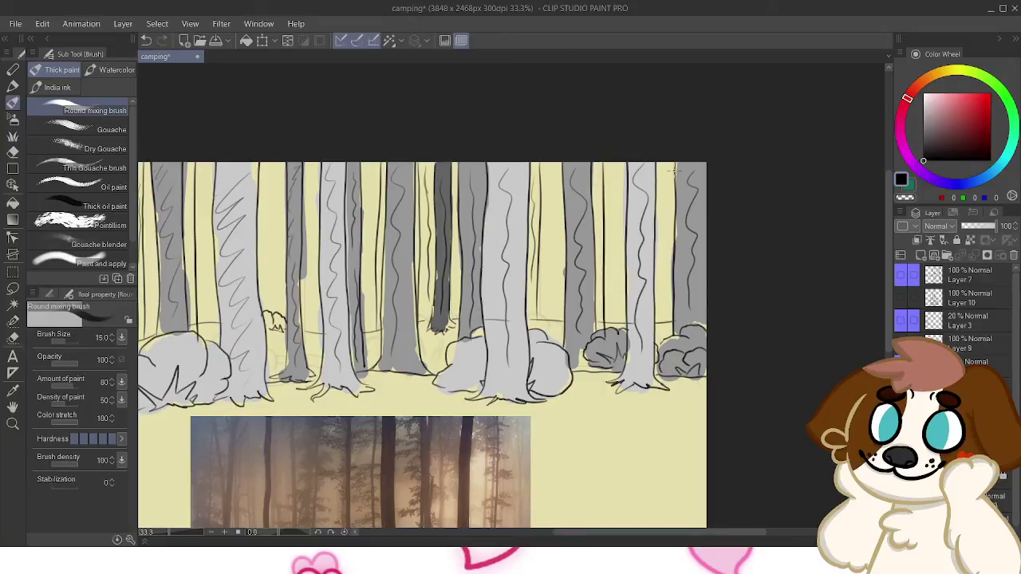
pyautogui.moveTo(667, 157); pyautogui.dragTo(667, 280)
pyautogui.hotkey('ctrl', 'z')
pyautogui.moveTo(665, 153); pyautogui.dragTo(667, 342)
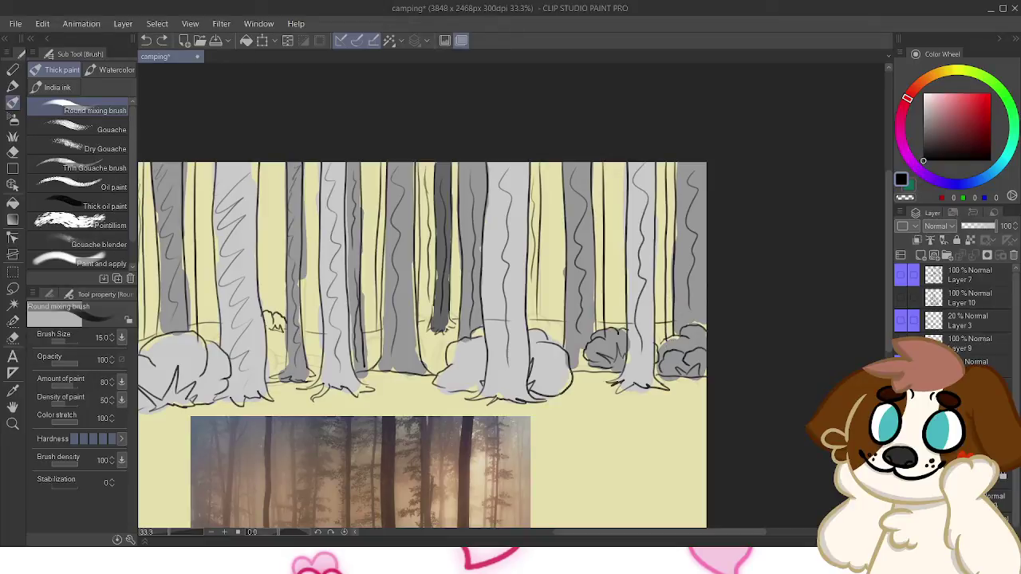
pyautogui.moveTo(671, 320); pyautogui.dragTo(669, 333)
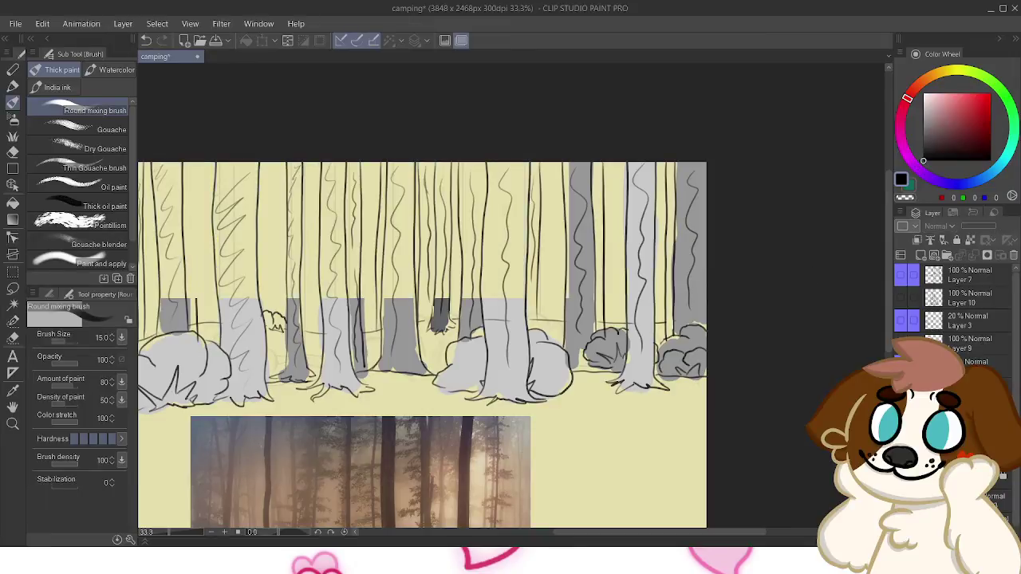
# Redraw the thin background trunk line beside the second large left trunk with a straighter stroke
pyautogui.moveTo(511, 336); pyautogui.dragTo(769, 349)
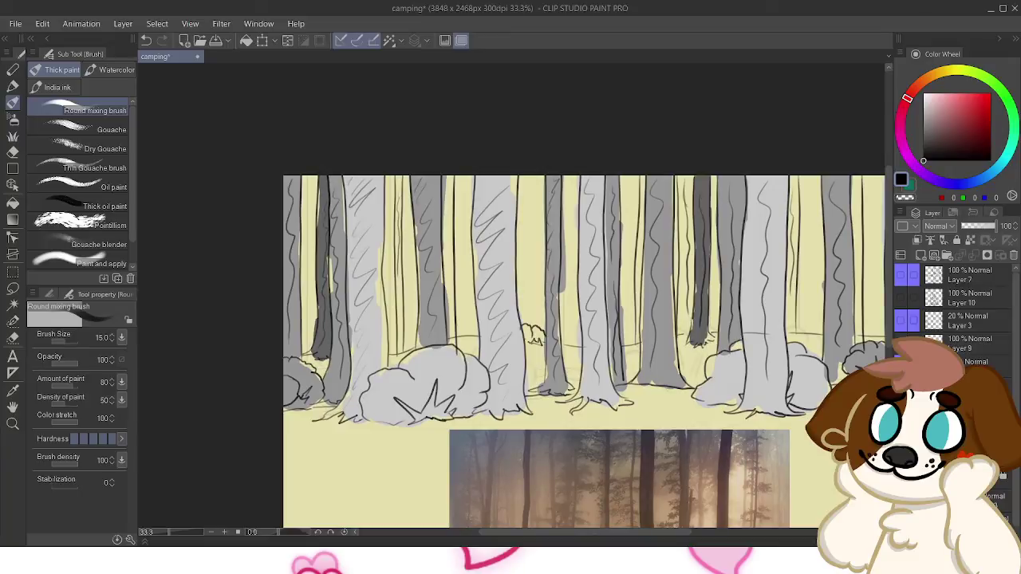
pyautogui.moveTo(511, 335); pyautogui.dragTo(537, 333)
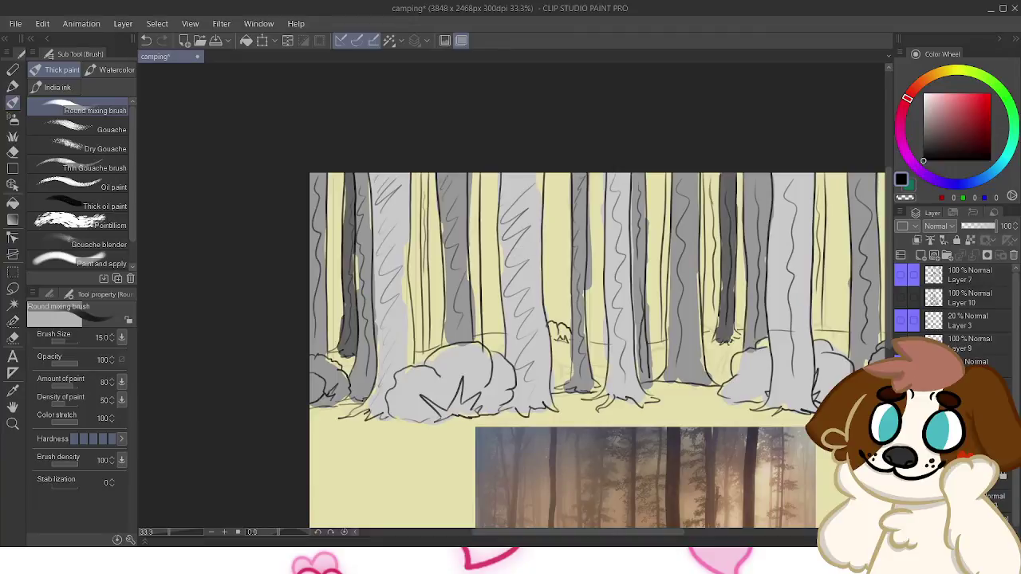
pyautogui.hscroll(6, 511, 351)
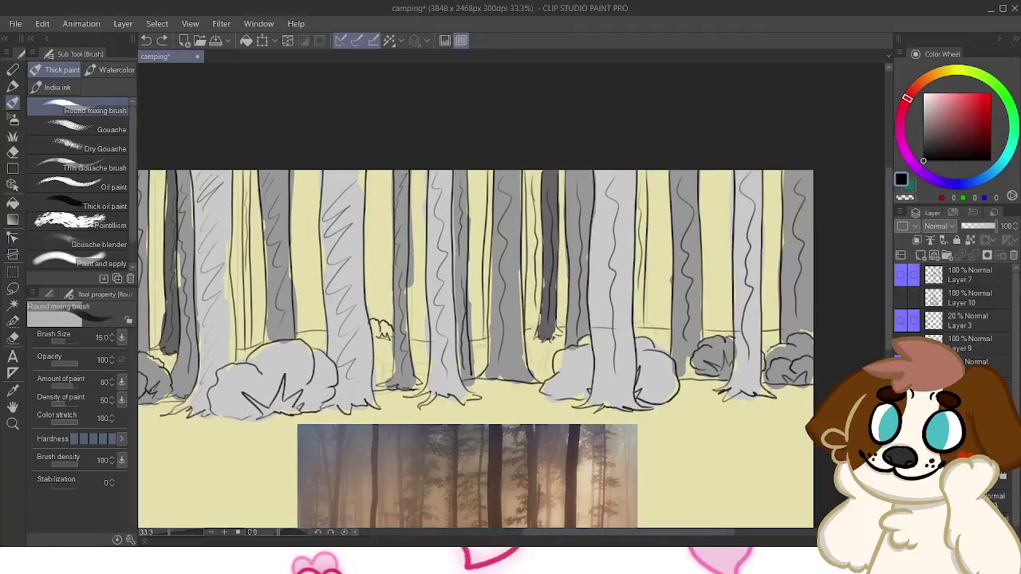
pyautogui.hotkey('ctrl', 'z')
pyautogui.click(162, 40)
pyautogui.moveTo(302, 172); pyautogui.dragTo(305, 343)
pyautogui.hotkey('ctrl', 'z')
pyautogui.hotkey('ctrl', 'z')
pyautogui.moveTo(304, 167); pyautogui.dragTo(304, 340)
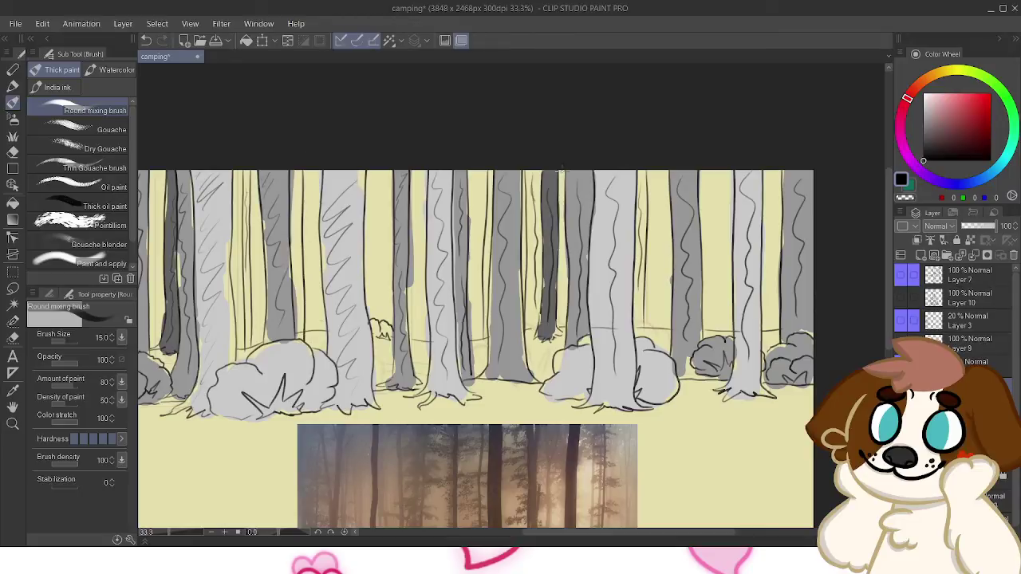
# Erase the scribbled sketch lines inside the trunks from the second large left one to the large right one, undoing the last stroke
pyautogui.moveTo(478, 335); pyautogui.dragTo(354, 353)
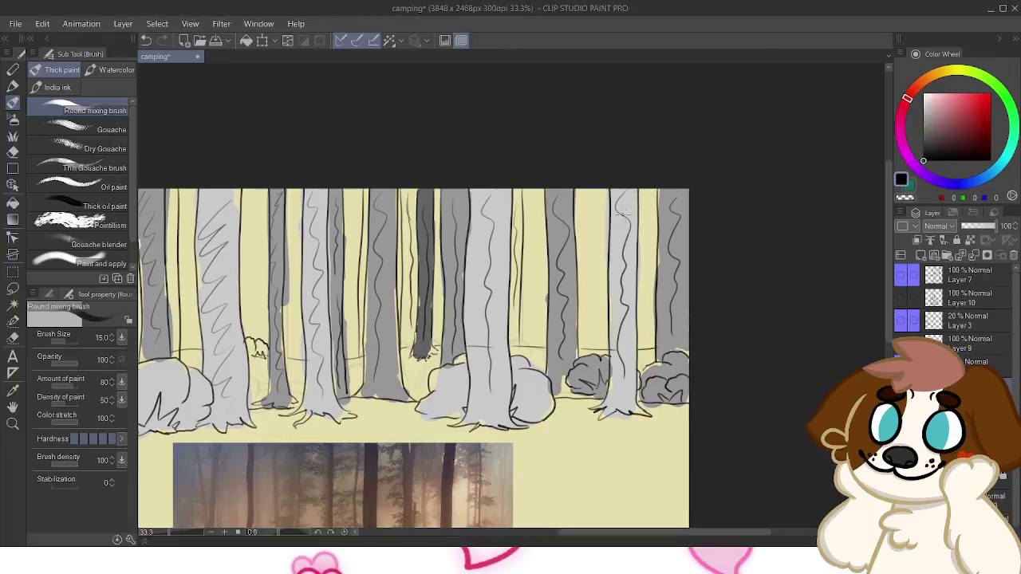
pyautogui.moveTo(494, 199)
pyautogui.mouseDown()
pyautogui.moveTo(478, 220)
pyautogui.moveTo(490, 255)
pyautogui.moveTo(490, 391)
pyautogui.mouseUp()
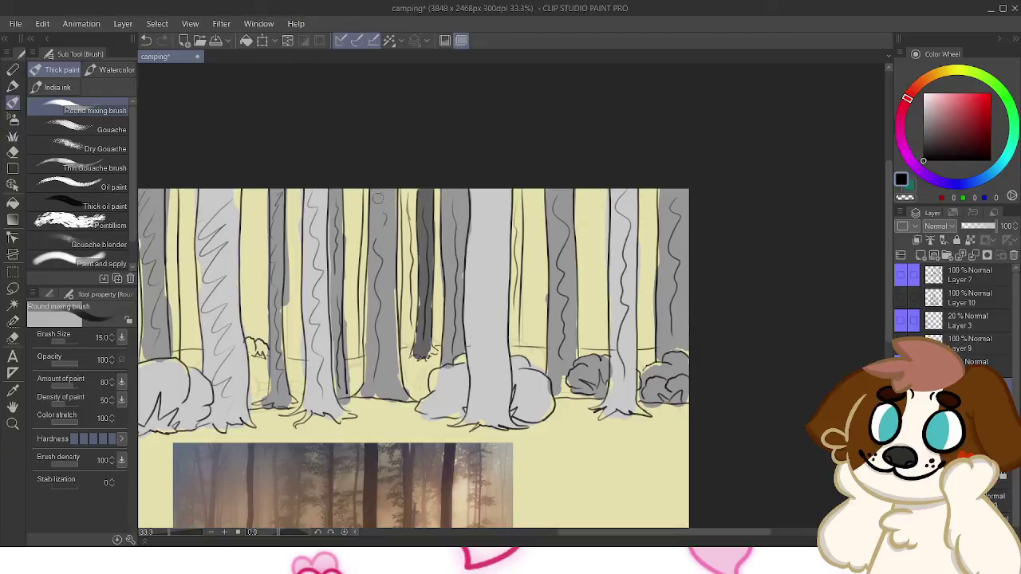
pyautogui.moveTo(383, 209); pyautogui.dragTo(377, 379)
pyautogui.moveTo(316, 194); pyautogui.dragTo(319, 381)
pyautogui.moveTo(335, 206); pyautogui.dragTo(342, 390)
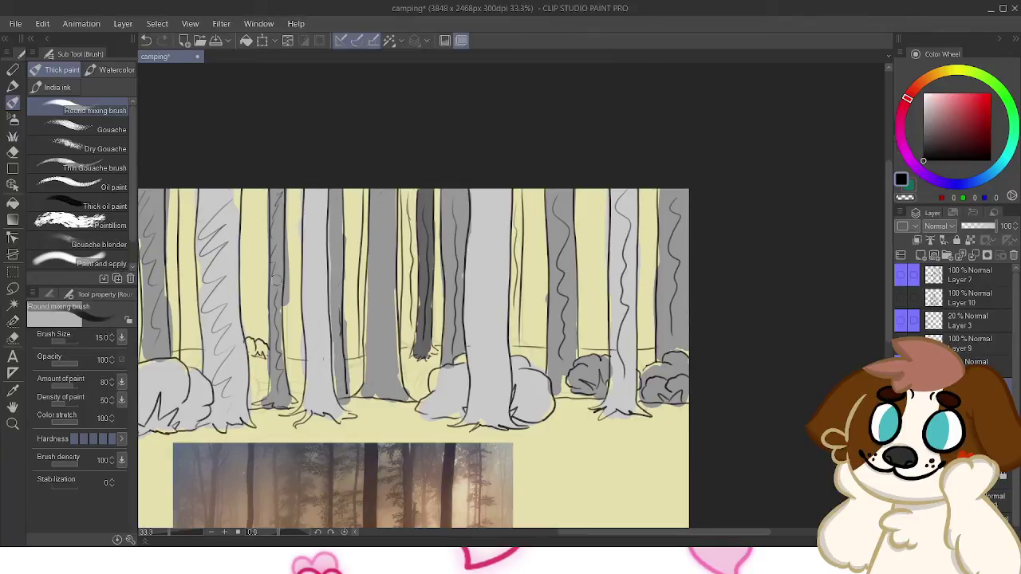
pyautogui.moveTo(277, 231); pyautogui.dragTo(279, 389)
pyautogui.moveTo(204, 221)
pyautogui.mouseDown()
pyautogui.moveTo(202, 257)
pyautogui.moveTo(222, 271)
pyautogui.moveTo(206, 314)
pyautogui.moveTo(230, 359)
pyautogui.moveTo(230, 399)
pyautogui.moveTo(229, 342)
pyautogui.mouseUp()
pyautogui.moveTo(453, 205)
pyautogui.mouseDown()
pyautogui.moveTo(453, 346)
pyautogui.moveTo(432, 197)
pyautogui.moveTo(425, 209)
pyautogui.moveTo(426, 340)
pyautogui.mouseUp()
pyautogui.moveTo(406, 191); pyautogui.dragTo(412, 343)
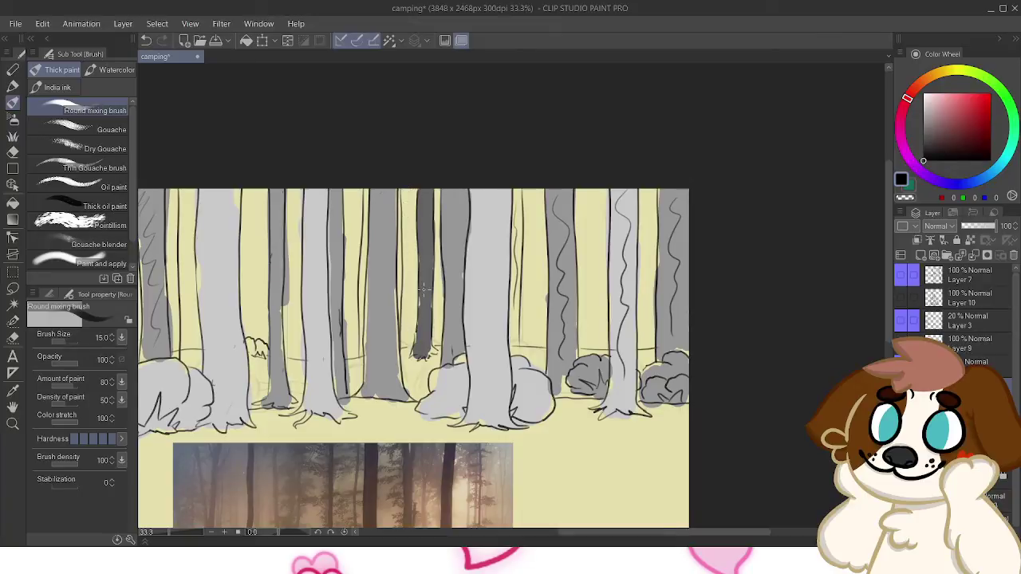
pyautogui.hotkey('ctrl', 'z')
# Erase the wavy sketch lines inside the three trunks at the right end of the forest
pyautogui.moveTo(561, 192); pyautogui.dragTo(564, 319)
pyautogui.moveTo(622, 194); pyautogui.dragTo(620, 359)
pyautogui.moveTo(675, 199); pyautogui.dragTo(672, 335)
# Erase the scribbled sketch lines inside the gray trunks at the left end of the forest, undoing and redoing misplaced strokes
pyautogui.moveTo(686, 250)
pyautogui.mouseDown()
pyautogui.moveTo(731, 225)
pyautogui.moveTo(889, 206)
pyautogui.mouseUp()
pyautogui.moveTo(284, 157)
pyautogui.mouseDown()
pyautogui.moveTo(282, 191)
pyautogui.moveTo(303, 220)
pyautogui.moveTo(285, 305)
pyautogui.mouseUp()
pyautogui.hotkey('ctrl', 'z')
pyautogui.moveTo(288, 136)
pyautogui.mouseDown()
pyautogui.moveTo(280, 162)
pyautogui.moveTo(300, 173)
pyautogui.moveTo(287, 291)
pyautogui.mouseUp()
pyautogui.moveTo(215, 149); pyautogui.dragTo(214, 318)
pyautogui.moveTo(261, 156); pyautogui.dragTo(269, 351)
pyautogui.hotkey('ctrl', 'z')
pyautogui.moveTo(353, 167); pyautogui.dragTo(351, 232)
pyautogui.hotkey('ctrl', 'z')
pyautogui.moveTo(348, 142); pyautogui.dragTo(360, 307)
pyautogui.moveTo(760, 208)
pyautogui.mouseDown()
pyautogui.moveTo(565, 264)
pyautogui.moveTo(751, 221)
pyautogui.mouseUp()
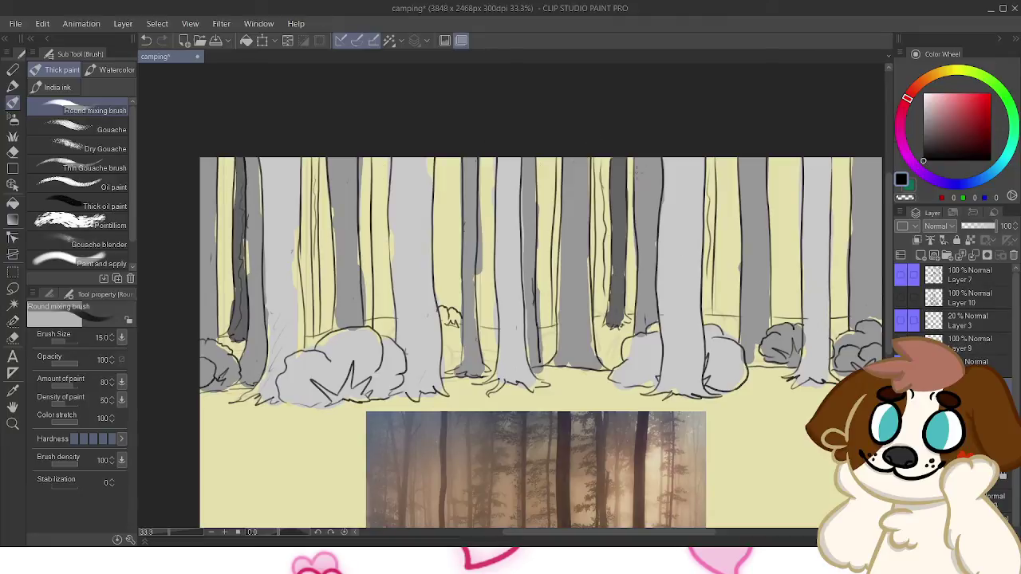
# Draw a thin black trunk line in the gap left of the far-right foreground trunk, undoing and redrawing until it is straight
pyautogui.moveTo(776, 240); pyautogui.dragTo(608, 247)
pyautogui.moveTo(610, 163)
pyautogui.mouseDown()
pyautogui.moveTo(613, 341)
pyautogui.moveTo(609, 263)
pyautogui.moveTo(610, 314)
pyautogui.mouseUp()
pyautogui.hotkey('ctrl', 'z')
pyautogui.hotkey('ctrl', 'z')
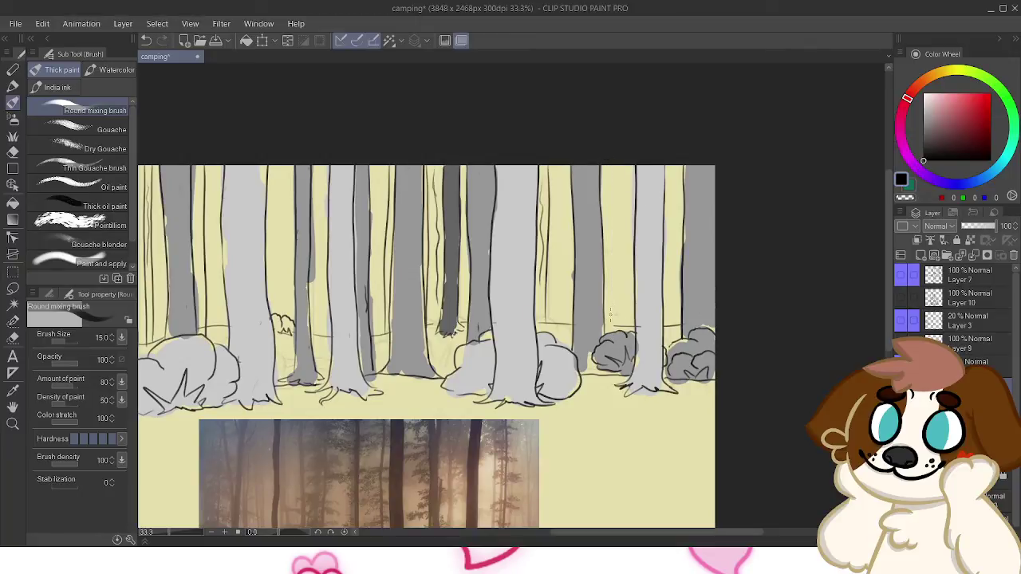
pyautogui.moveTo(610, 166); pyautogui.dragTo(607, 264)
pyautogui.hotkey('ctrl', 'z')
pyautogui.moveTo(611, 166); pyautogui.dragTo(611, 330)
pyautogui.hotkey('ctrl', 'z')
pyautogui.moveTo(612, 165); pyautogui.dragTo(612, 330)
pyautogui.hotkey('ctrl', 'z')
pyautogui.moveTo(611, 160); pyautogui.dragTo(617, 262)
pyautogui.hotkey('ctrl', 'z')
pyautogui.moveTo(612, 174); pyautogui.dragTo(618, 324)
pyautogui.hotkey('ctrl', 'z')
pyautogui.hotkey('ctrl', 'z')
pyautogui.moveTo(609, 166); pyautogui.dragTo(615, 337)
pyautogui.hotkey('ctrl', 'z')
# Draw a thin black trunk line in the gap just right of the large right trunk, undoing and redrawing uneven strokes
pyautogui.moveTo(558, 164); pyautogui.dragTo(560, 333)
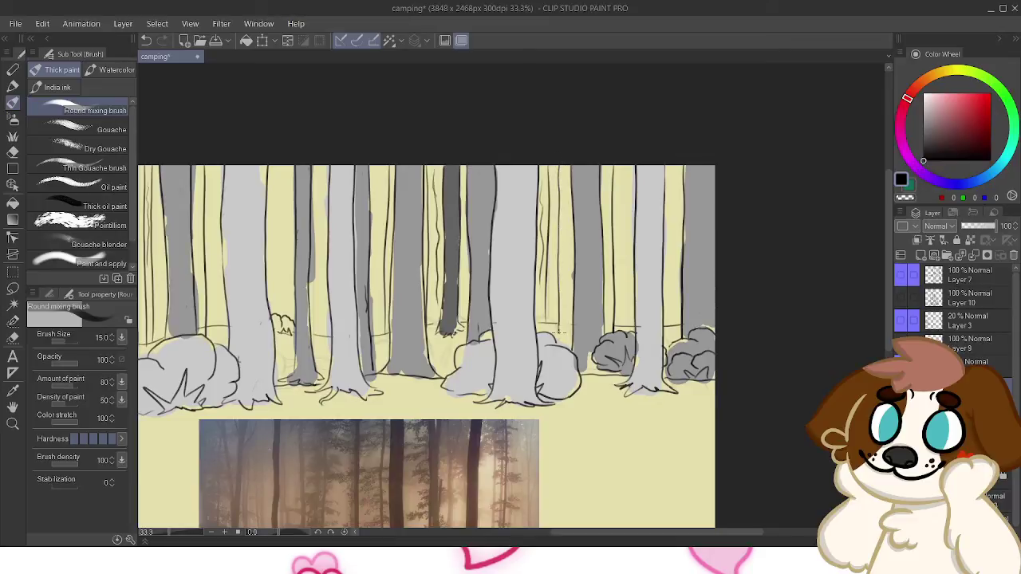
pyautogui.moveTo(568, 163); pyautogui.dragTo(570, 301)
pyautogui.hotkey('ctrl', 'z')
pyautogui.hotkey('ctrl', 'z')
pyautogui.moveTo(558, 163); pyautogui.dragTo(556, 211)
pyautogui.hotkey('ctrl', 'z')
pyautogui.moveTo(557, 162); pyautogui.dragTo(556, 233)
pyautogui.hotkey('ctrl', 'z')
pyautogui.moveTo(558, 155); pyautogui.dragTo(555, 273)
pyautogui.hotkey('ctrl', 'z')
pyautogui.moveTo(558, 157); pyautogui.dragTo(553, 332)
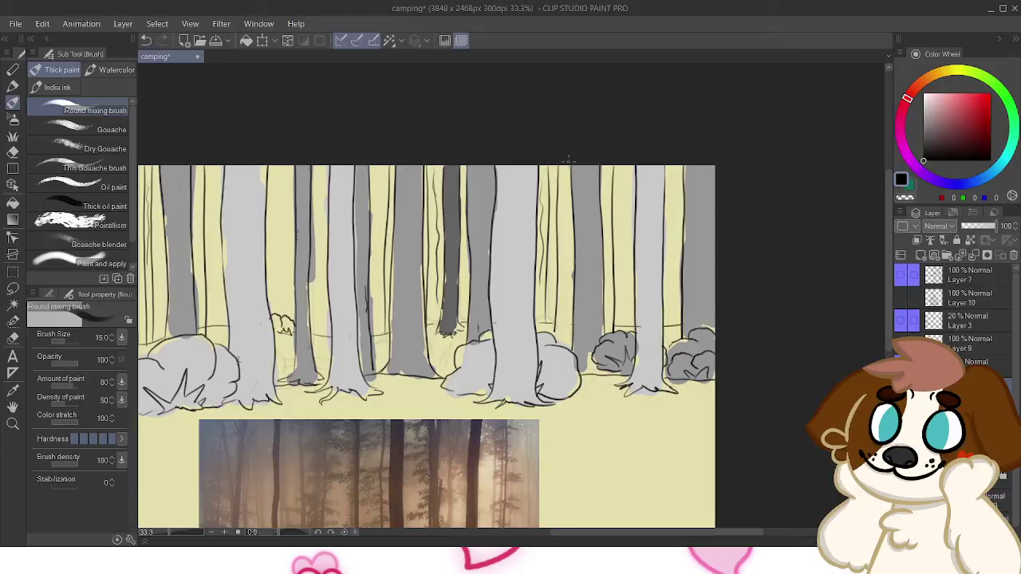
pyautogui.moveTo(568, 166)
pyautogui.mouseDown()
pyautogui.moveTo(569, 330)
pyautogui.moveTo(576, 140)
pyautogui.mouseUp()
pyautogui.hotkey('ctrl', 'z')
pyautogui.hotkey('ctrl', 'z')
pyautogui.hotkey('ctrl', 'z')
pyautogui.moveTo(557, 323)
pyautogui.mouseDown()
pyautogui.moveTo(565, 350)
pyautogui.moveTo(687, 341)
pyautogui.mouseUp()
pyautogui.hotkey('ctrl', 'z')
pyautogui.hotkey('ctrl', 'z')
pyautogui.hotkey('ctrl', 'z')
pyautogui.hotkey('ctrl', 'z')
pyautogui.hscroll(-3, 526, 343)
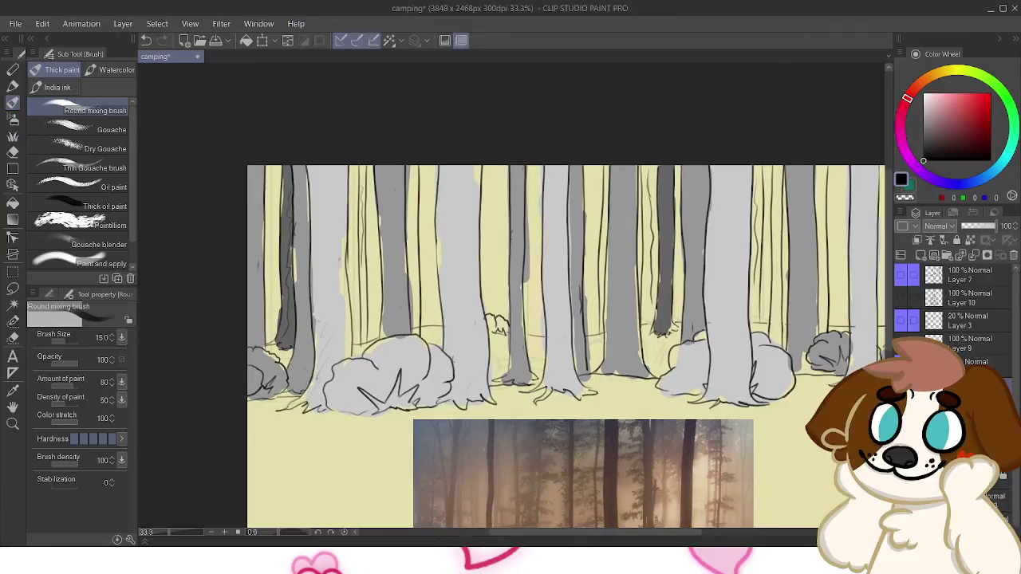
# Draw a thin black trunk line in the gap just left of the middle foreground trunk, undoing and redrawing uneven strokes
pyautogui.moveTo(536, 156); pyautogui.dragTo(529, 243)
pyautogui.hotkey('ctrl', 'z')
pyautogui.moveTo(535, 159); pyautogui.dragTo(536, 273)
pyautogui.hotkey('ctrl', 'z')
pyautogui.hotkey('ctrl', 'z')
pyautogui.moveTo(534, 165); pyautogui.dragTo(533, 240)
pyautogui.moveTo(534, 165); pyautogui.dragTo(536, 354)
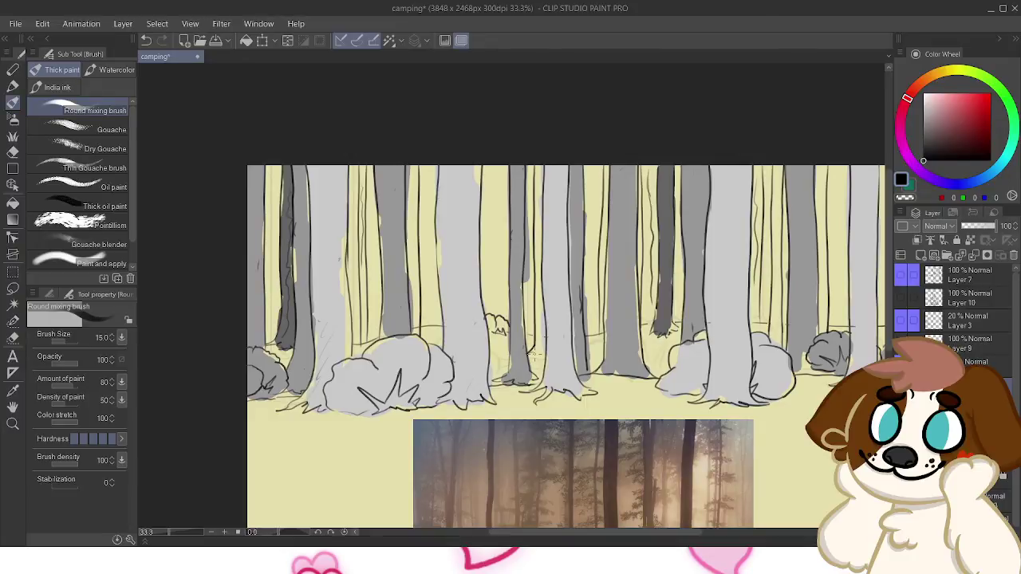
pyautogui.moveTo(533, 354); pyautogui.dragTo(575, 336)
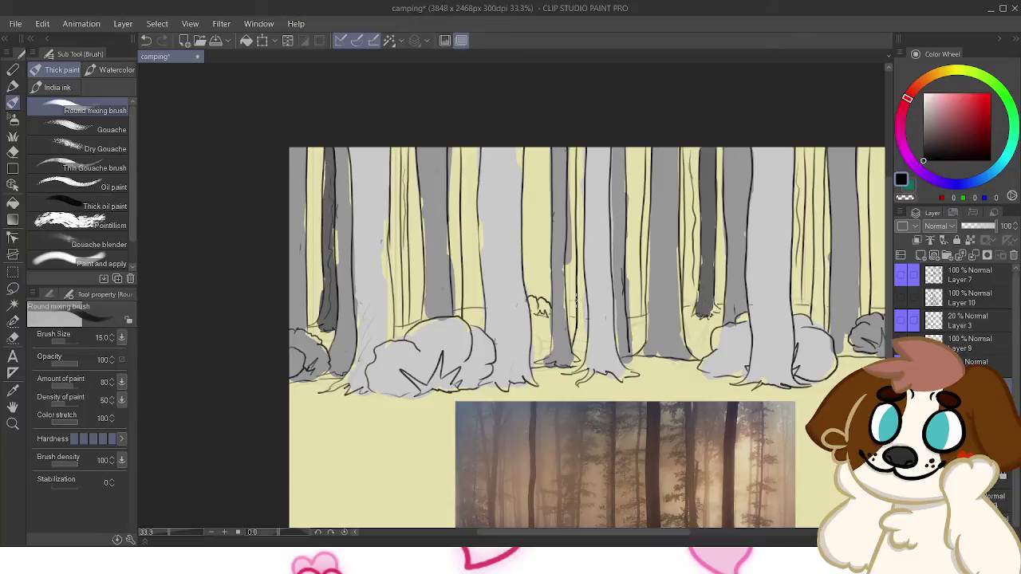
# Paint the thin trunks beside the middle, right and left gray trunks in RGB 100 gray with the Fill-in-mono pen
pyautogui.click(924, 134)
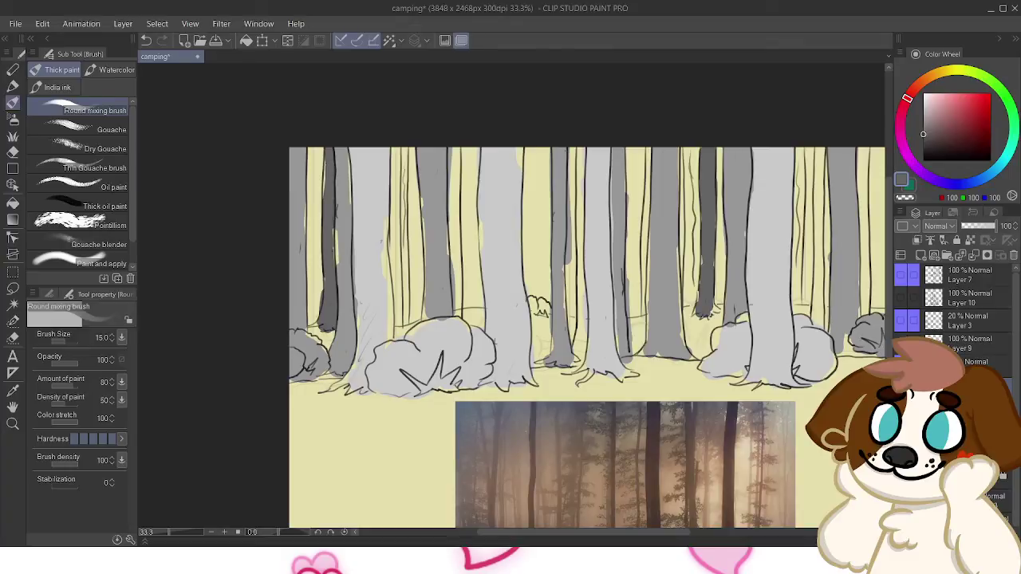
pyautogui.press('p')
pyautogui.moveTo(581, 200); pyautogui.dragTo(582, 351)
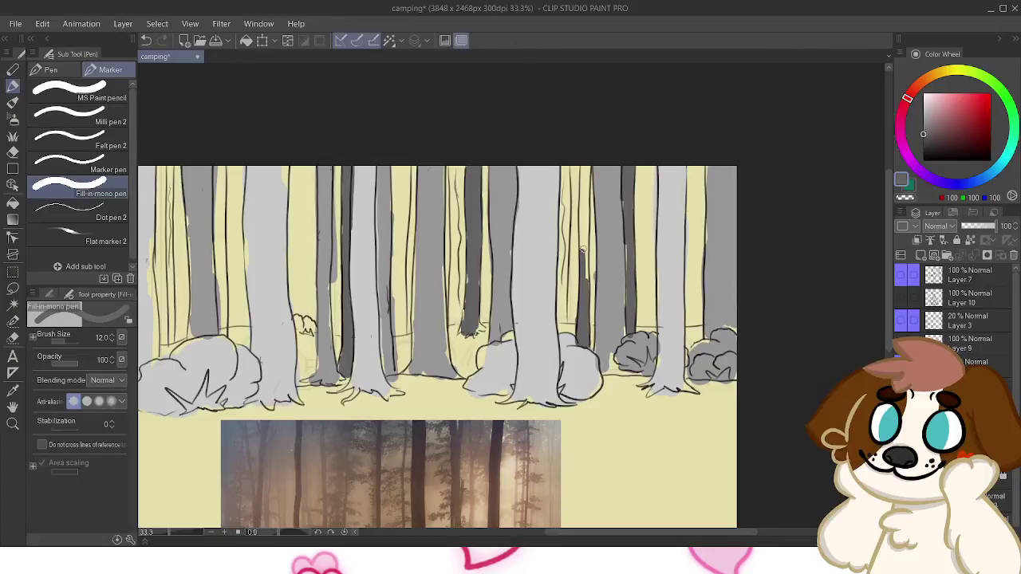
pyautogui.moveTo(583, 250); pyautogui.dragTo(583, 167)
pyautogui.moveTo(415, 240); pyautogui.dragTo(578, 236)
pyautogui.moveTo(385, 167); pyautogui.dragTo(385, 288)
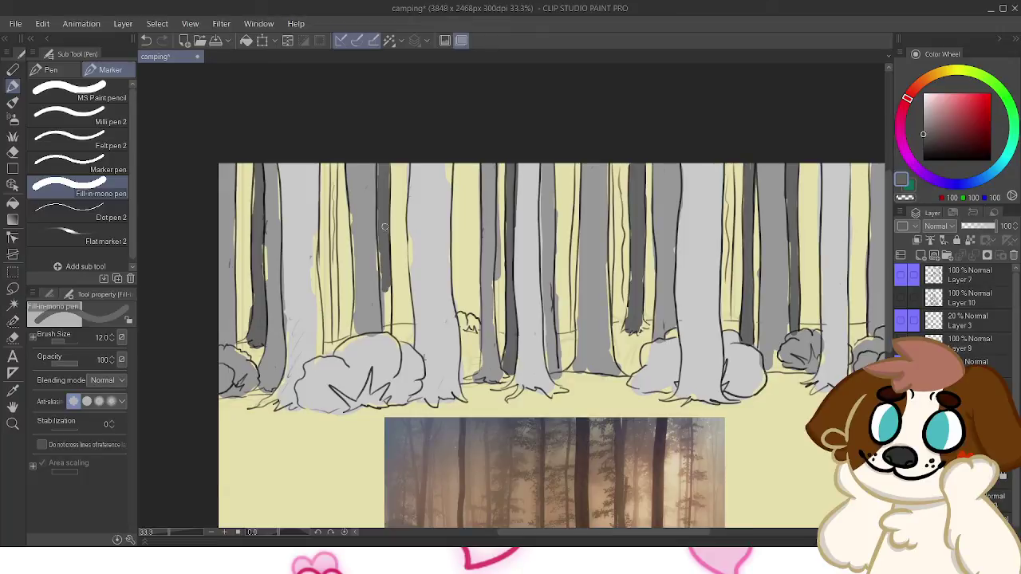
pyautogui.moveTo(386, 249); pyautogui.dragTo(387, 333)
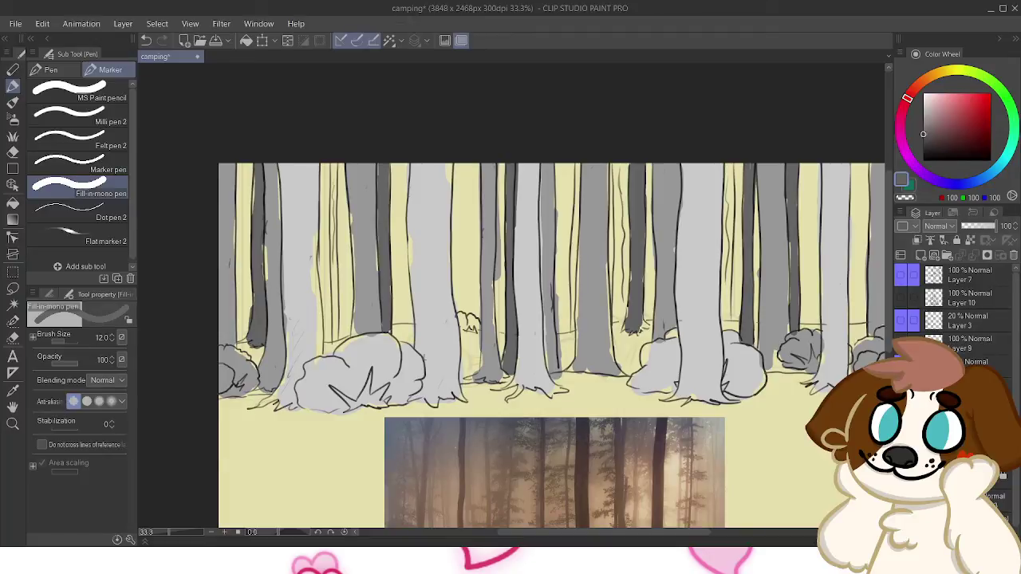
# Paint the farthest thin trunks in RGB 58 dark gray and fill the narrow gaps beside the left and far-right trunks with it
pyautogui.keyDown('alt'); pyautogui.click(431, 279); pyautogui.keyUp('alt')
pyautogui.moveTo(431, 279); pyautogui.dragTo(453, 306)
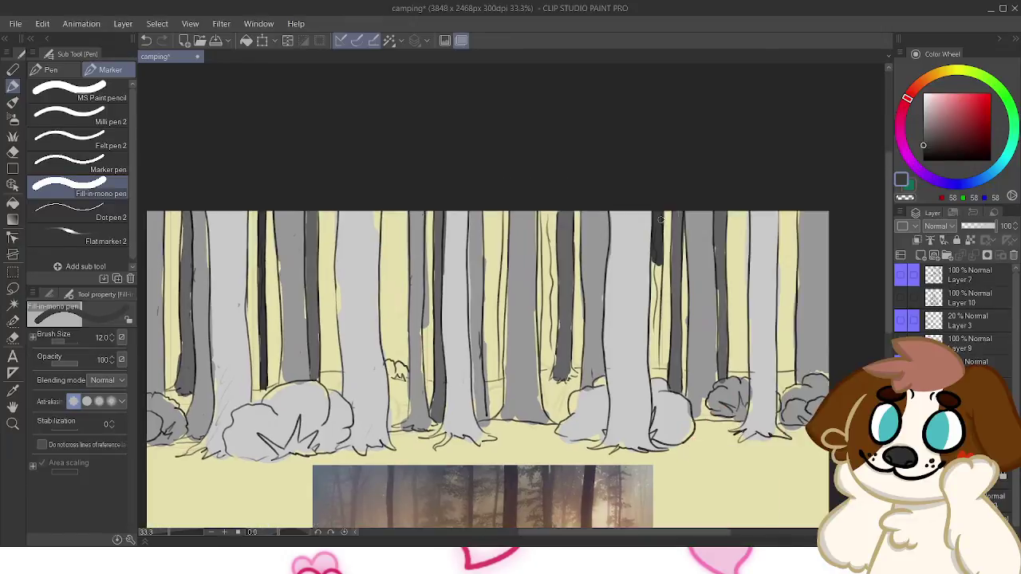
pyautogui.moveTo(656, 231); pyautogui.dragTo(655, 257)
pyautogui.moveTo(656, 256); pyautogui.dragTo(655, 367)
pyautogui.moveTo(544, 367); pyautogui.dragTo(436, 375)
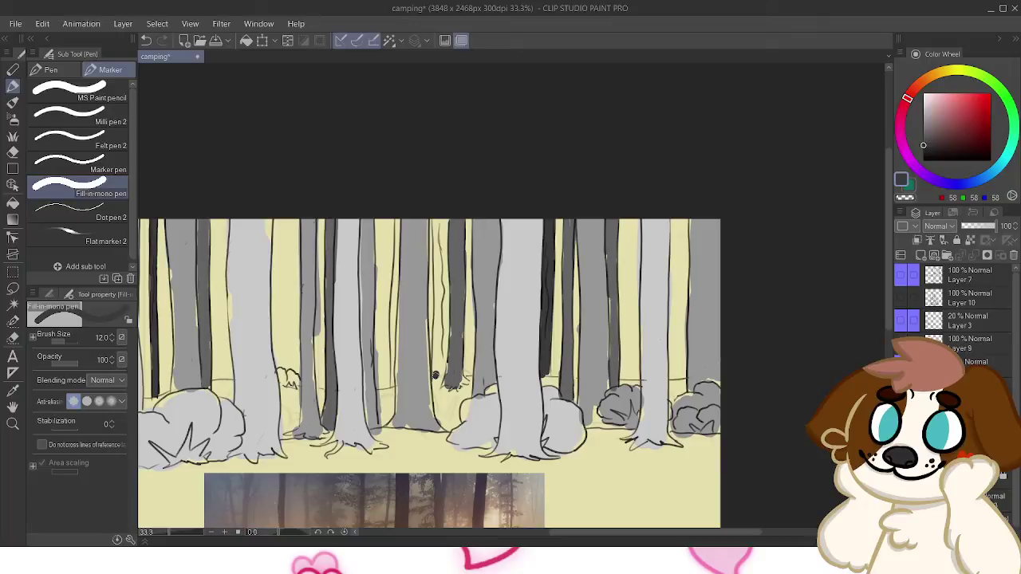
pyautogui.moveTo(435, 375)
pyautogui.mouseDown()
pyautogui.moveTo(440, 227)
pyautogui.moveTo(443, 289)
pyautogui.moveTo(446, 277)
pyautogui.mouseUp()
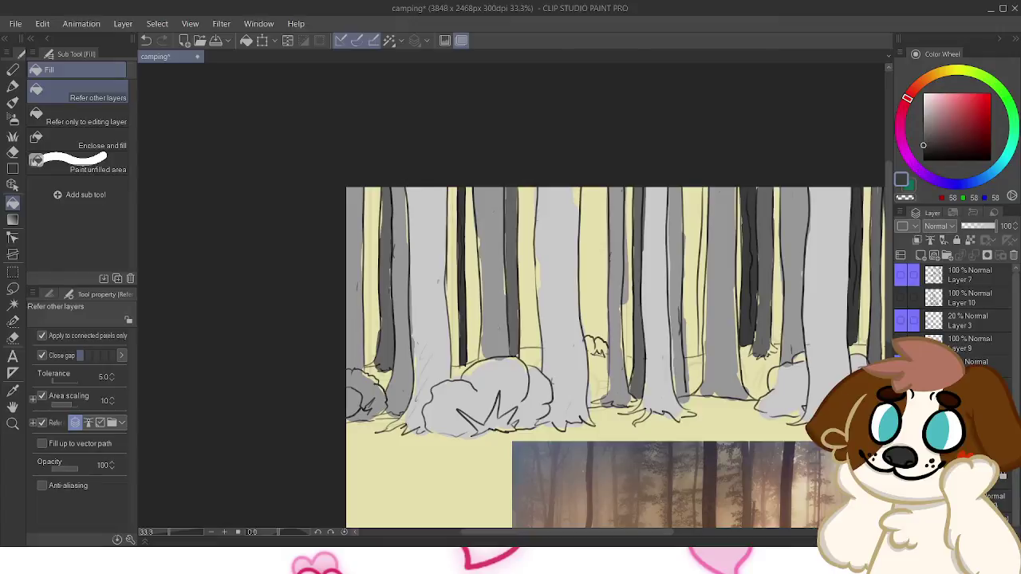
pyautogui.moveTo(606, 335); pyautogui.dragTo(303, 299)
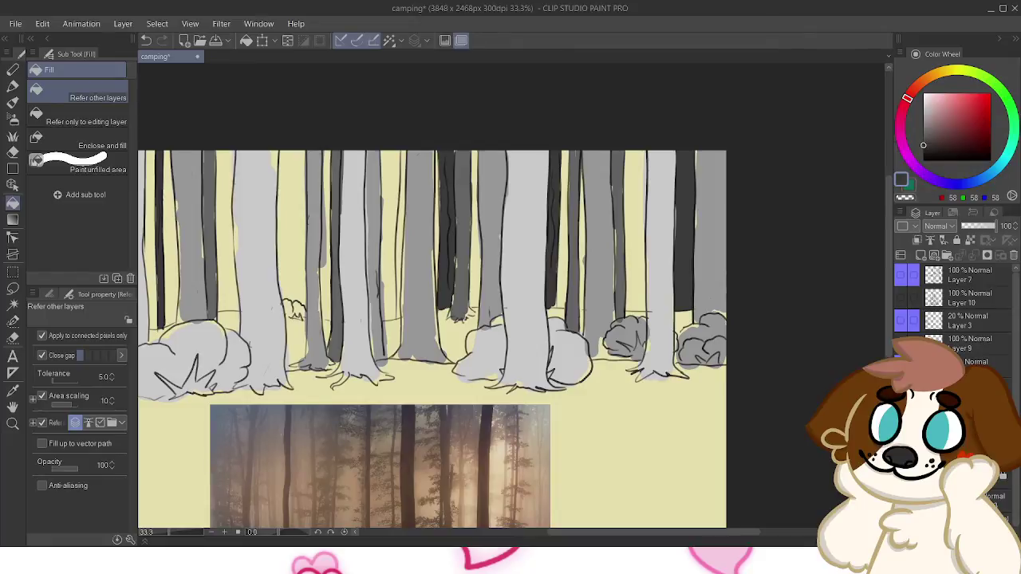
pyautogui.moveTo(399, 304); pyautogui.dragTo(581, 346)
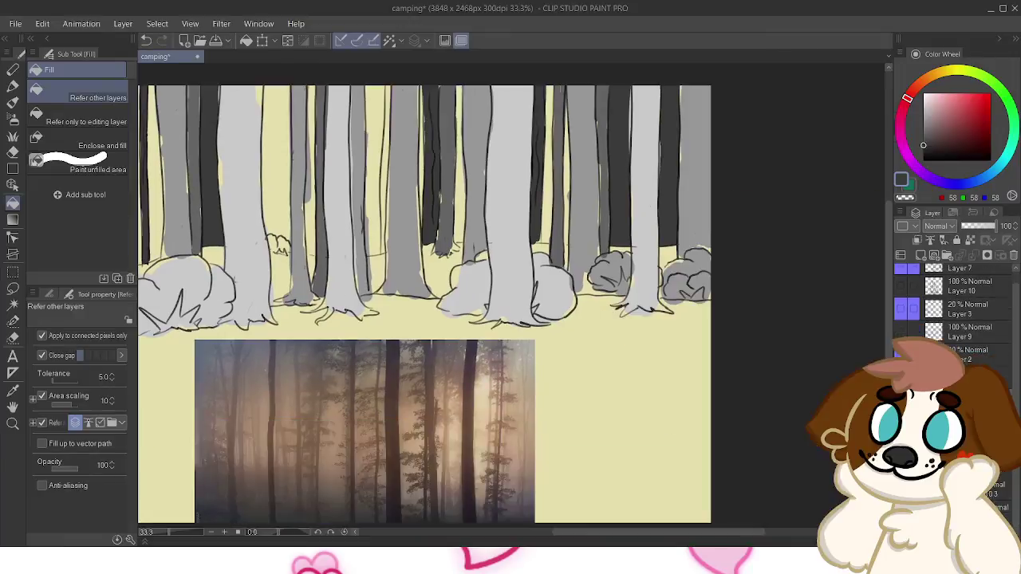
# Set up the Wet wash brush in black at size 200 and test a stroke in the middle gap, undoing it
pyautogui.click(924, 151)
pyautogui.click(924, 126)
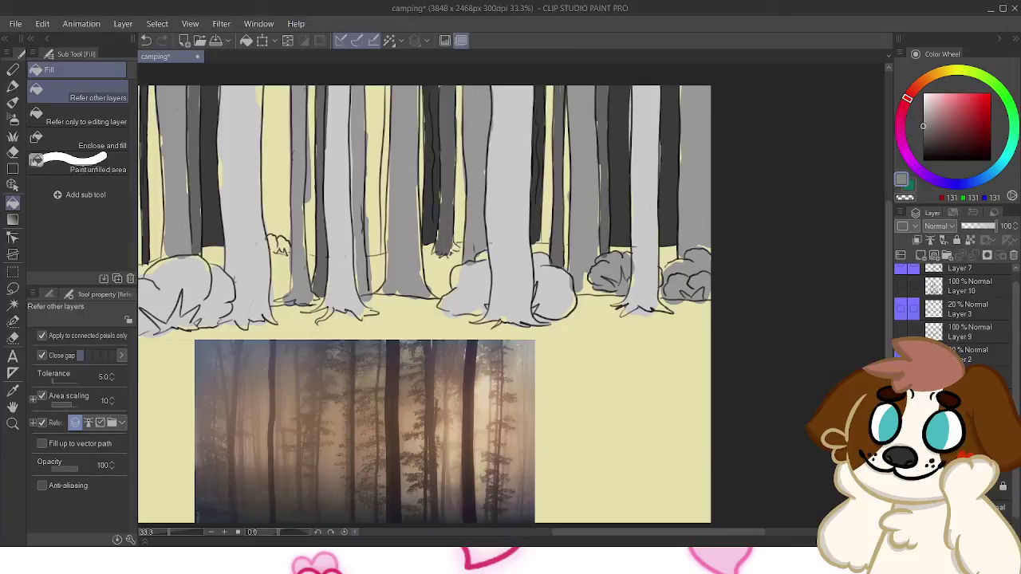
pyautogui.press('b')
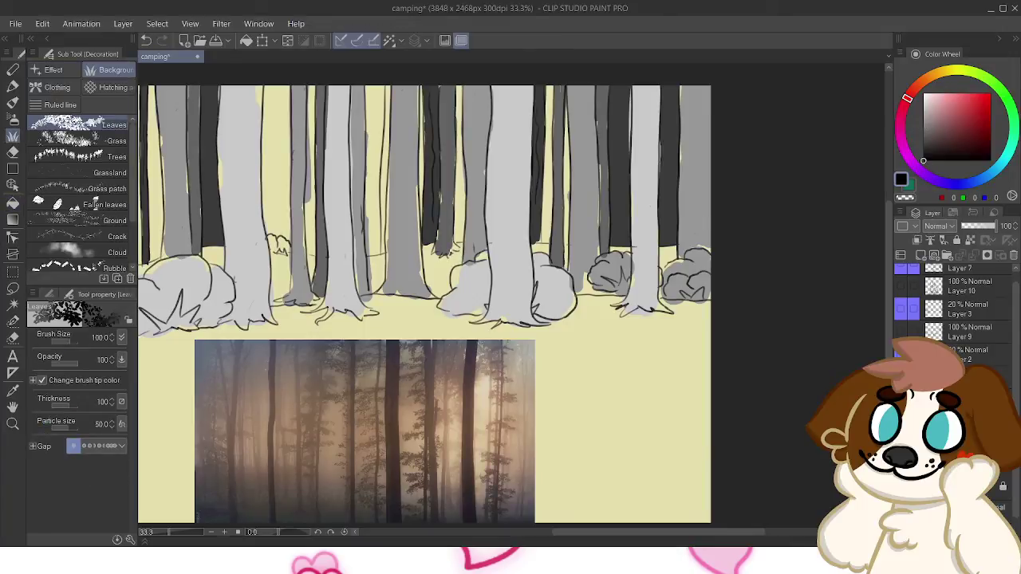
pyautogui.press('b')
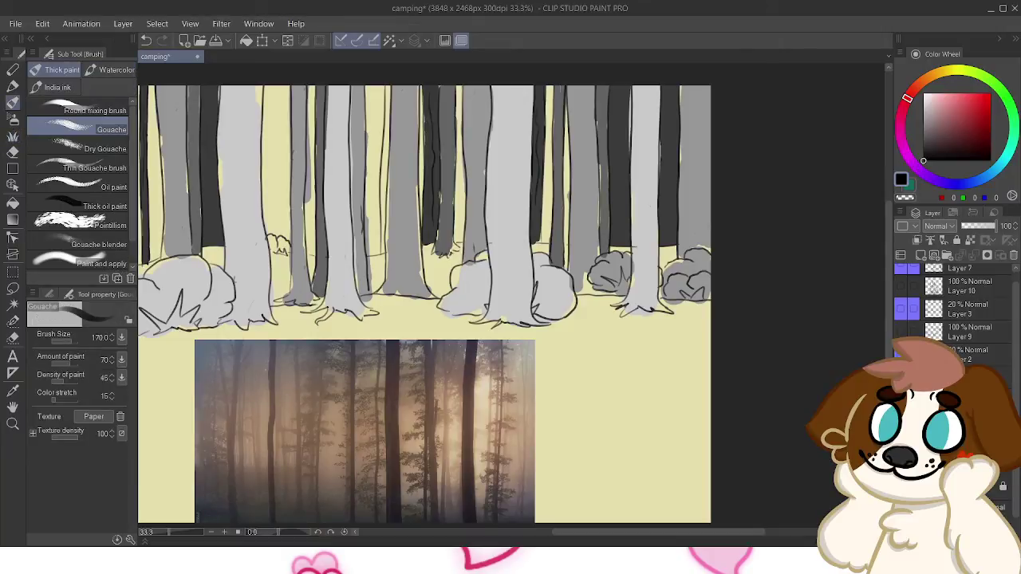
pyautogui.press('b')
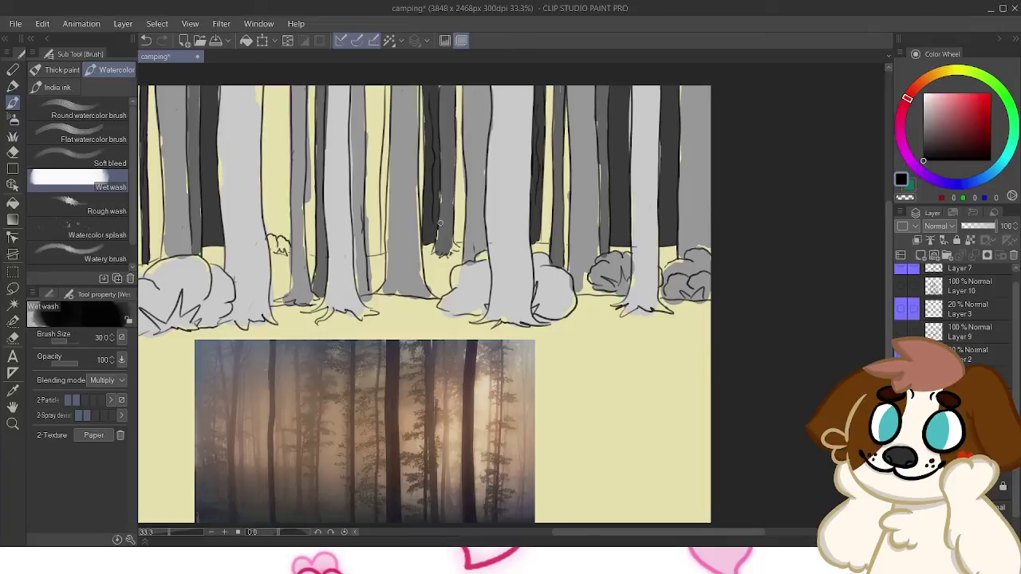
pyautogui.hotkey('ctrl', 'z')
pyautogui.press(']')
pyautogui.press(']')
pyautogui.press(']')
pyautogui.press(']')
pyautogui.press(']')
pyautogui.press(']')
pyautogui.press(']')
pyautogui.press(']')
pyautogui.press(']')
pyautogui.press(']')
pyautogui.moveTo(382, 191)
pyautogui.mouseDown()
pyautogui.moveTo(378, 159)
pyautogui.moveTo(394, 162)
pyautogui.moveTo(381, 206)
pyautogui.mouseUp()
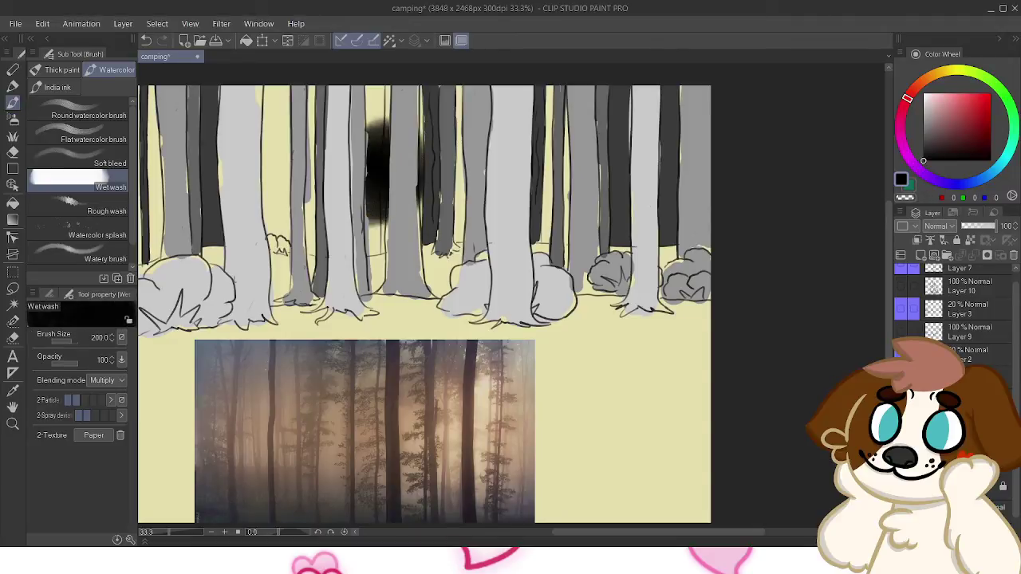
pyautogui.hotkey('ctrl', 'z')
# Shade the yellow gaps between the background trunks across the whole forest with a soft black Wet wash
pyautogui.hotkey('ctrl', '-')
pyautogui.hotkey('ctrl', '-')
pyautogui.hotkey('ctrl', '-')
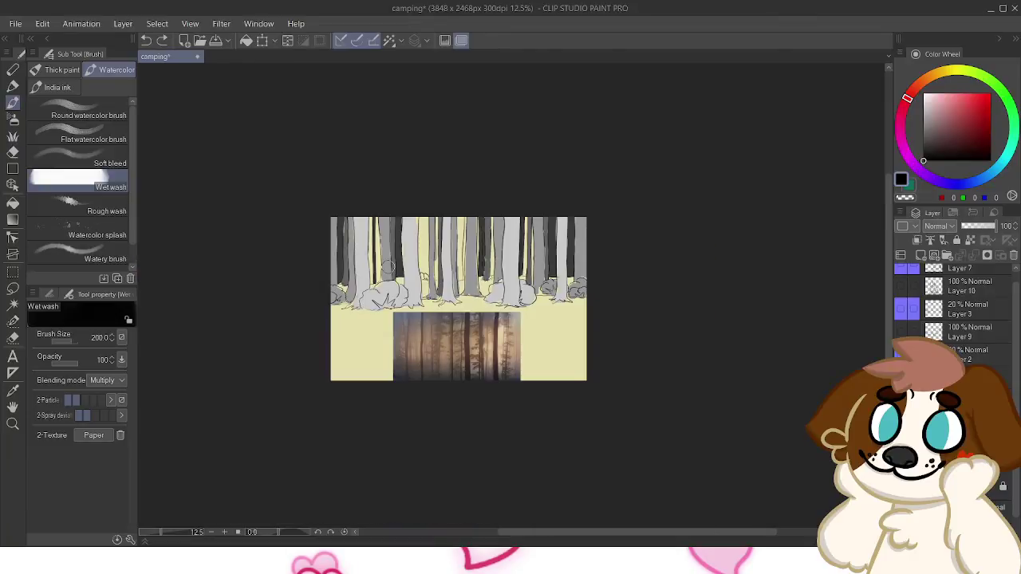
pyautogui.moveTo(387, 267)
pyautogui.mouseDown()
pyautogui.moveTo(338, 276)
pyautogui.moveTo(376, 254)
pyautogui.moveTo(375, 219)
pyautogui.mouseUp()
pyautogui.hotkey('ctrl', 'z')
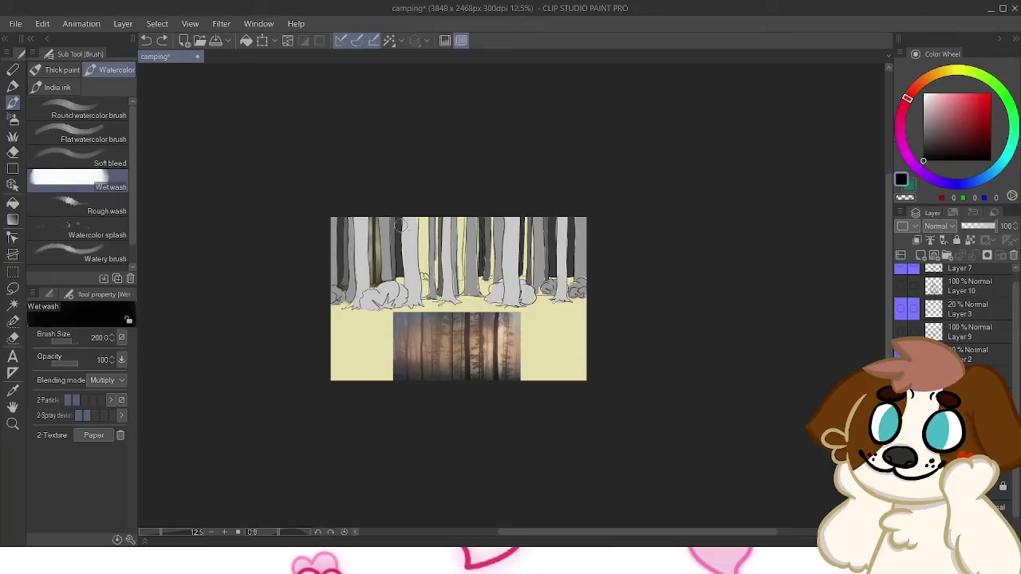
pyautogui.moveTo(430, 222)
pyautogui.mouseDown()
pyautogui.moveTo(428, 275)
pyautogui.moveTo(446, 222)
pyautogui.moveTo(463, 219)
pyautogui.moveTo(461, 281)
pyautogui.mouseUp()
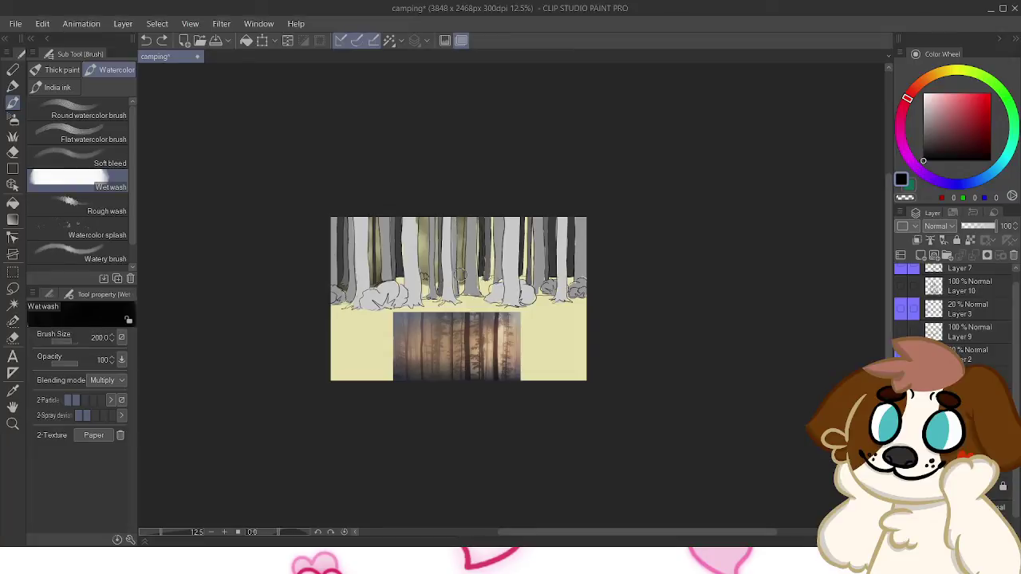
pyautogui.moveTo(473, 271); pyautogui.dragTo(587, 265)
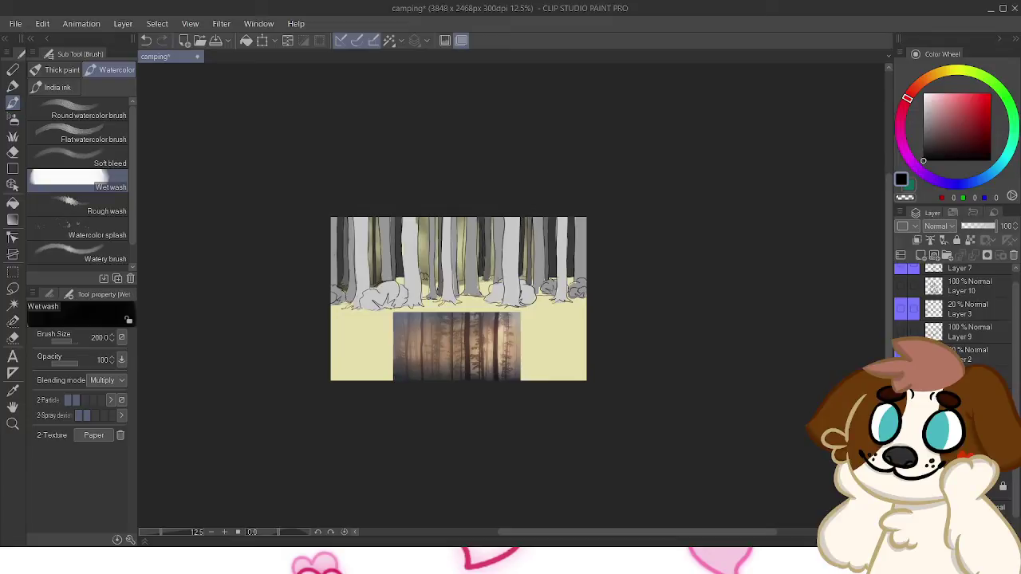
pyautogui.hotkey('ctrl', 'z')
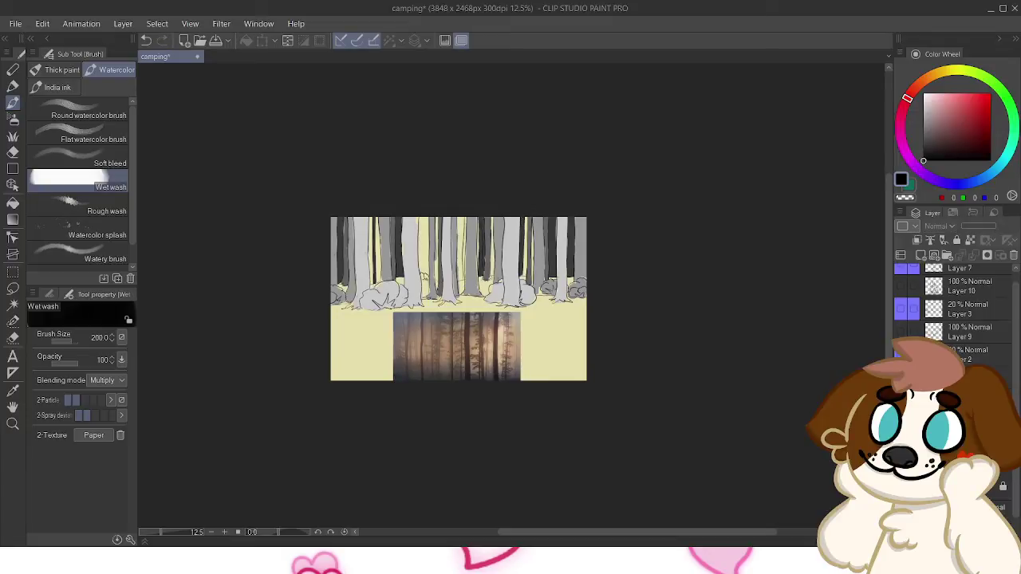
# Fill the gap just right of the middle foreground trunk with RGB 58 dark gray
pyautogui.hotkey('ctrl', '+')
pyautogui.hotkey('ctrl', '+')
pyautogui.moveTo(510, 296); pyautogui.dragTo(612, 372)
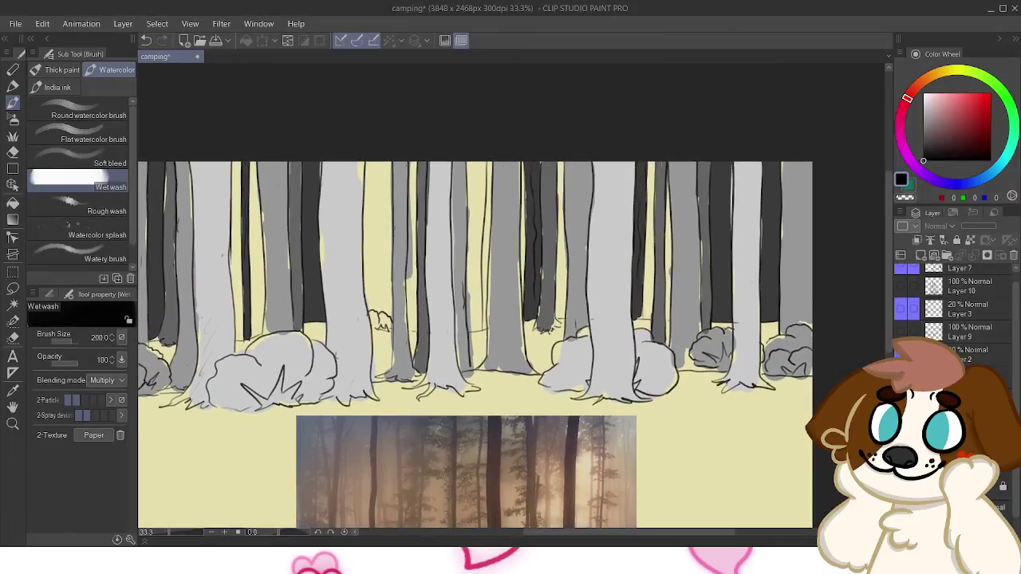
pyautogui.click(923, 146)
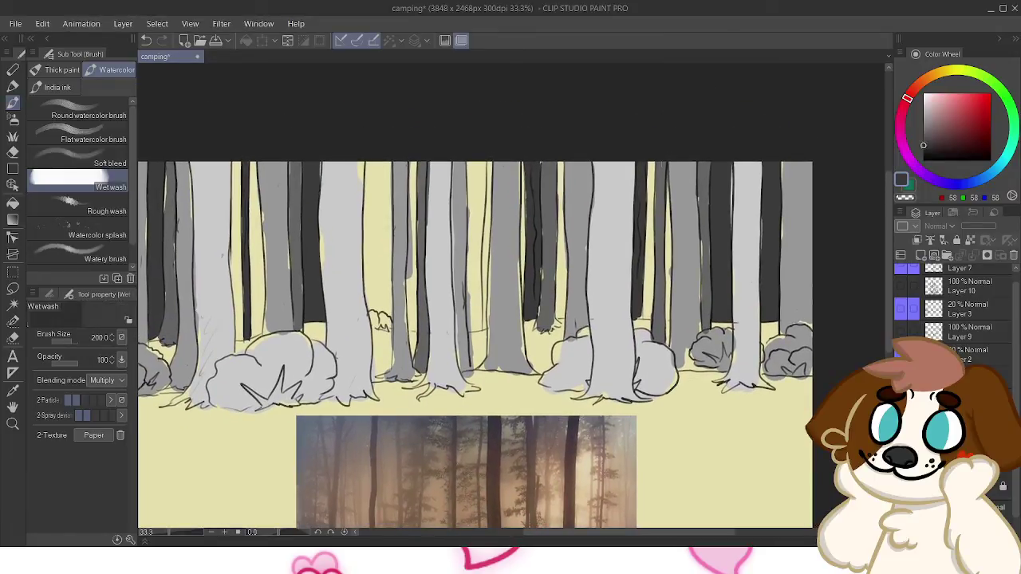
pyautogui.click(13, 203)
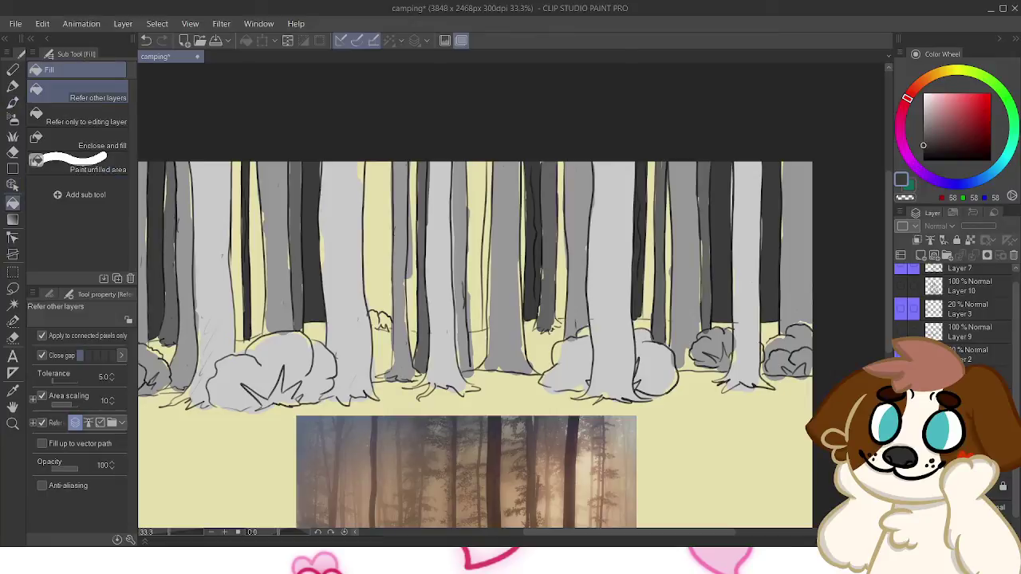
pyautogui.click(477, 256)
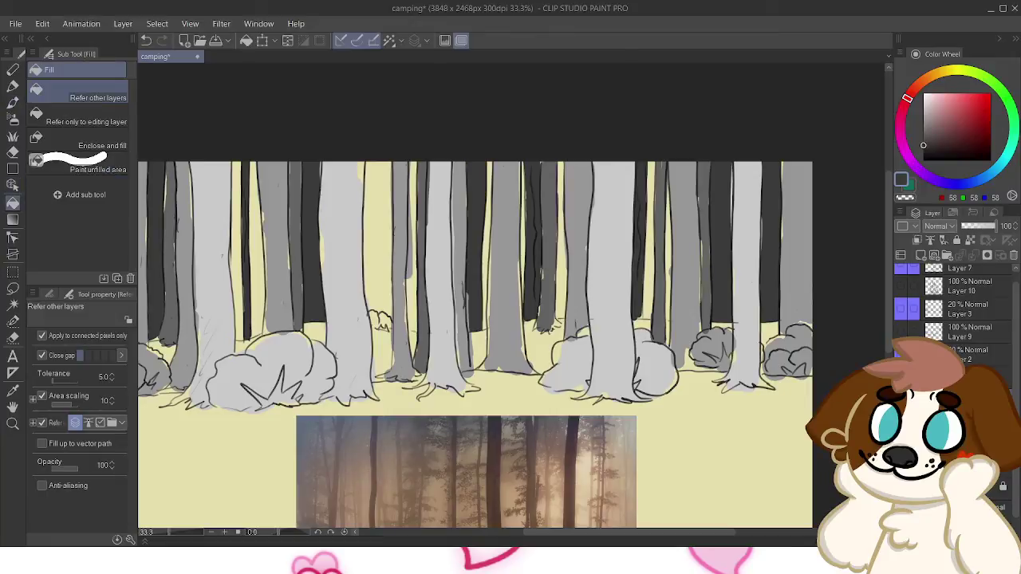
pyautogui.moveTo(475, 319); pyautogui.dragTo(479, 354)
pyautogui.click(1002, 375)
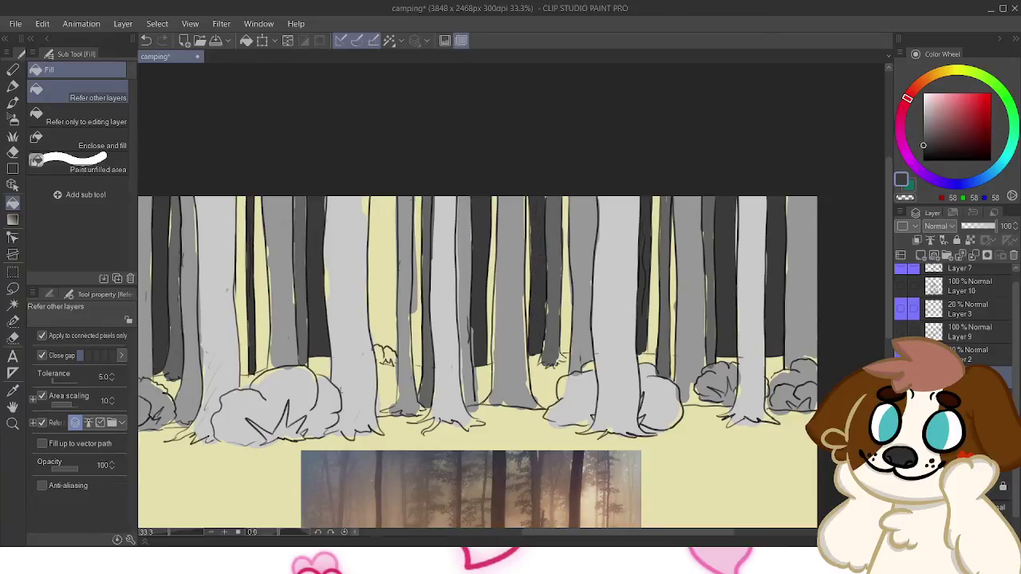
pyautogui.moveTo(540, 209); pyautogui.dragTo(629, 185)
pyautogui.click(475, 335)
pyautogui.hotkey('ctrl', 'z')
pyautogui.click(969, 400)
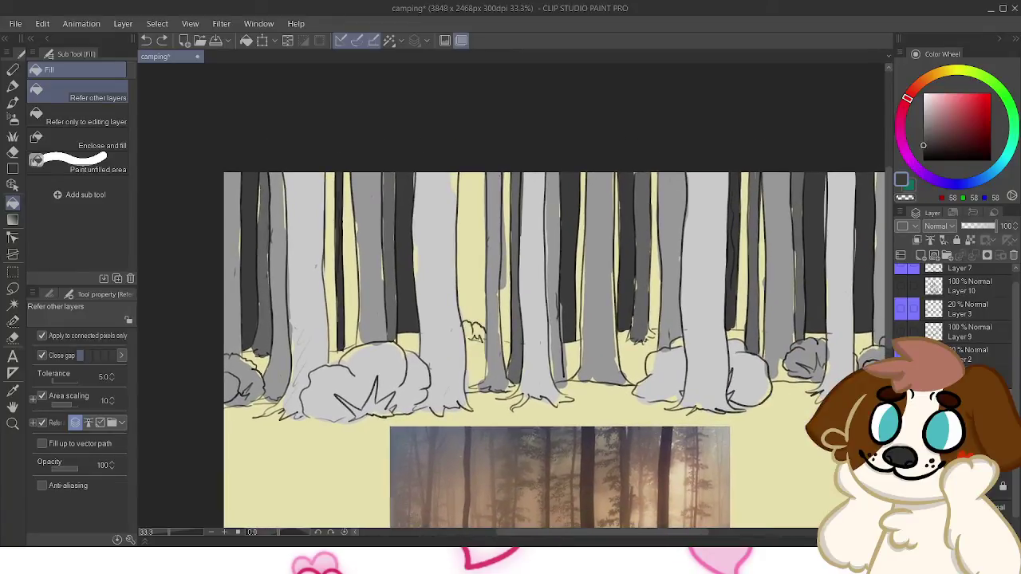
pyautogui.click(474, 359)
pyautogui.hotkey('ctrl', 'z')
# Paint the small background bush in RGB 58 dark gray and clean up the dark wash spilling onto the ground
pyautogui.press('p')
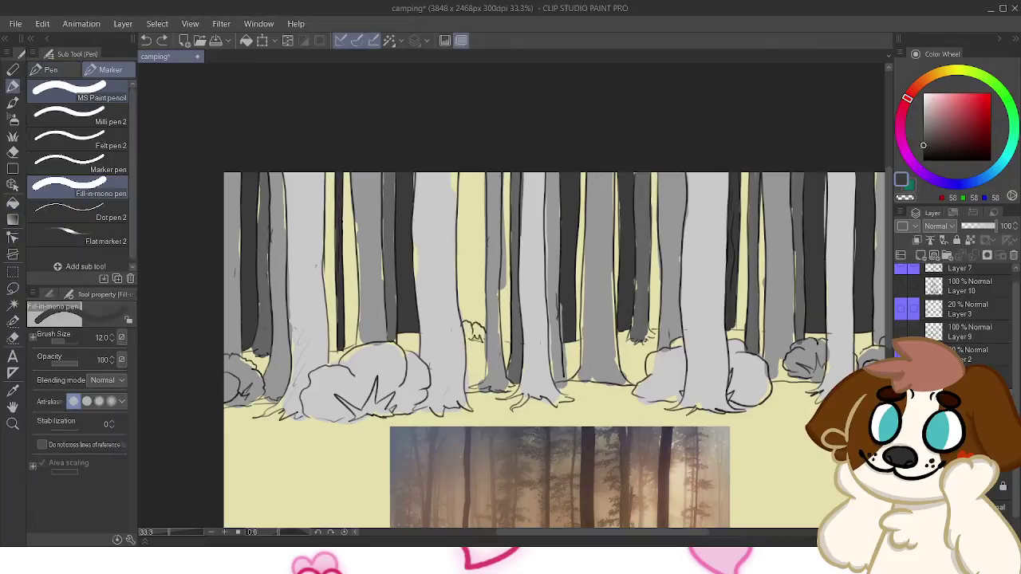
pyautogui.moveTo(465, 326)
pyautogui.mouseDown()
pyautogui.moveTo(480, 339)
pyautogui.moveTo(469, 324)
pyautogui.mouseUp()
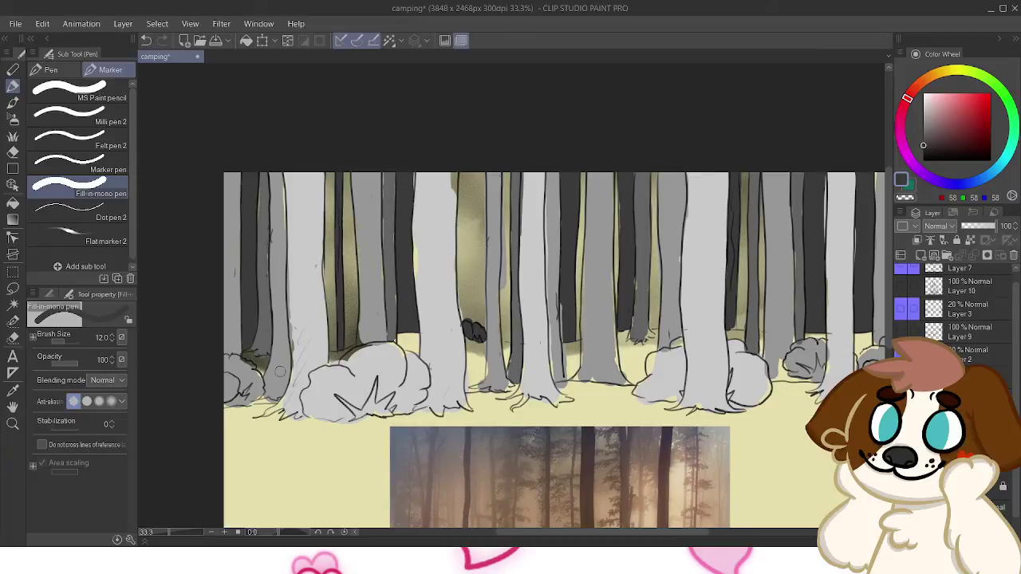
pyautogui.moveTo(271, 372); pyautogui.dragTo(249, 356)
pyautogui.moveTo(330, 357); pyautogui.dragTo(357, 351)
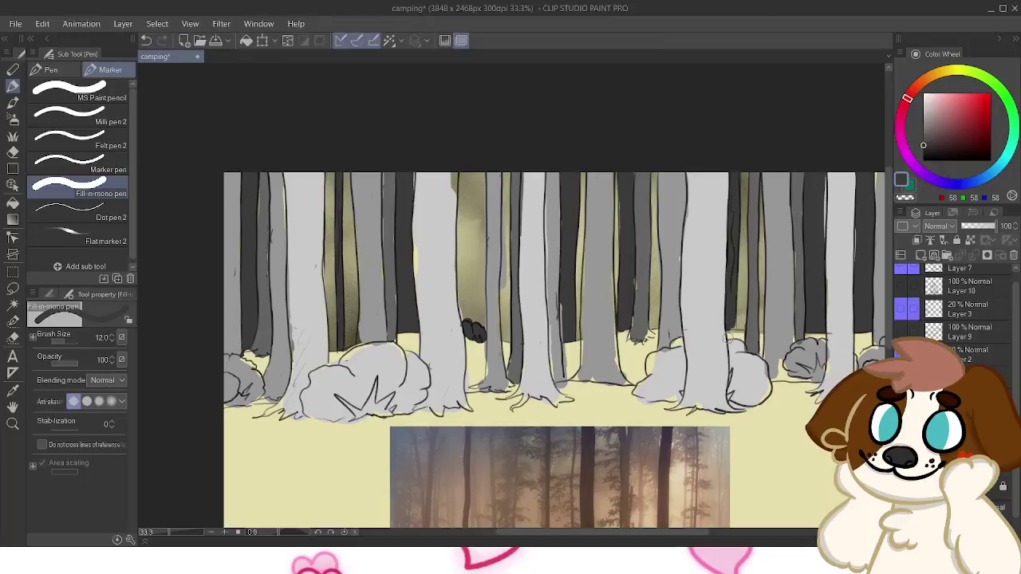
# Touch up the edges and roots of the leftmost large foreground trunk with the RGB 201 light gray of the foreground trunks
pyautogui.moveTo(710, 336); pyautogui.dragTo(587, 344)
pyautogui.hotkey('ctrl', '-')
pyautogui.hotkey('ctrl', '-')
pyautogui.hotkey('ctrl', '-')
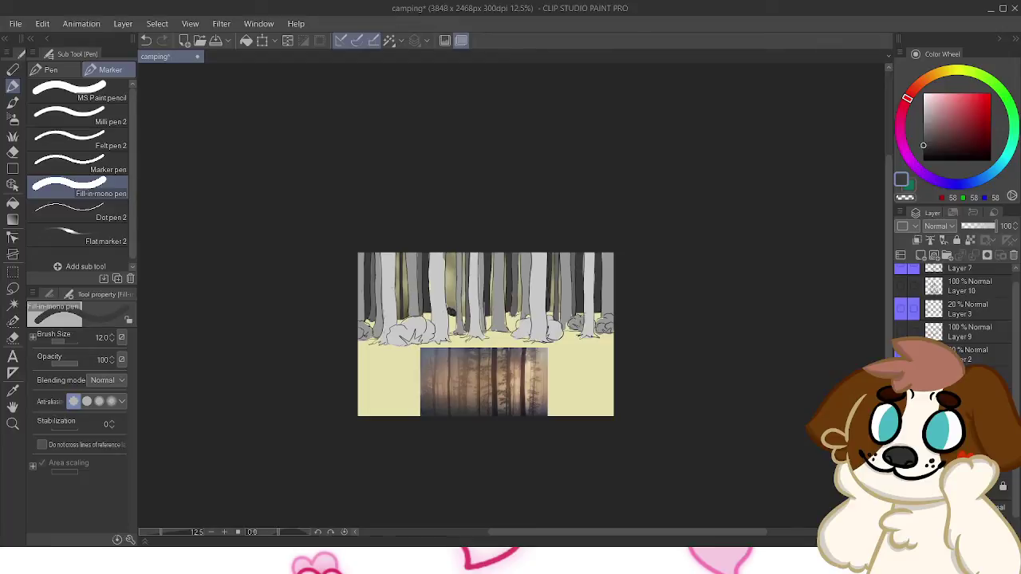
pyautogui.moveTo(486, 334); pyautogui.dragTo(517, 332)
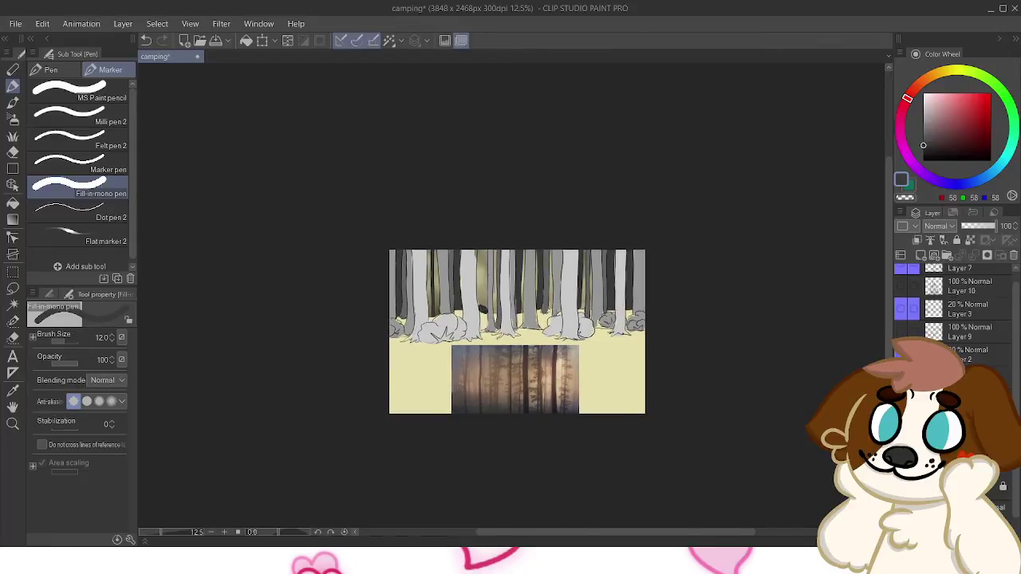
pyautogui.hotkey('ctrl', '+')
pyautogui.hotkey('ctrl', '+')
pyautogui.hotkey('ctrl', '+')
pyautogui.hotkey('ctrl', '+')
pyautogui.keyDown('alt'); pyautogui.click(403, 243); pyautogui.keyUp('alt')
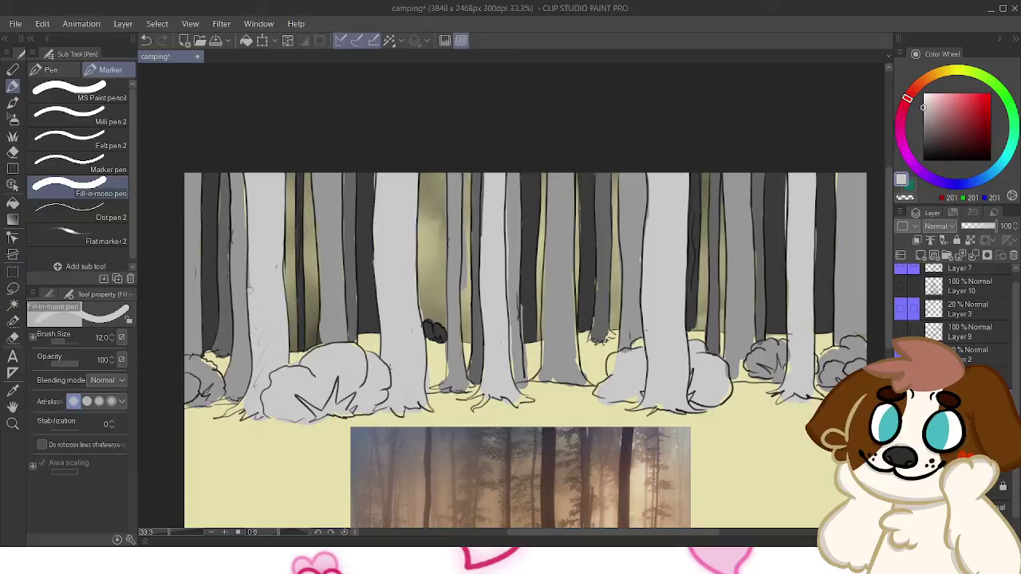
pyautogui.moveTo(243, 401)
pyautogui.mouseDown()
pyautogui.moveTo(230, 413)
pyautogui.moveTo(250, 416)
pyautogui.mouseUp()
pyautogui.moveTo(851, 359); pyautogui.dragTo(726, 200)
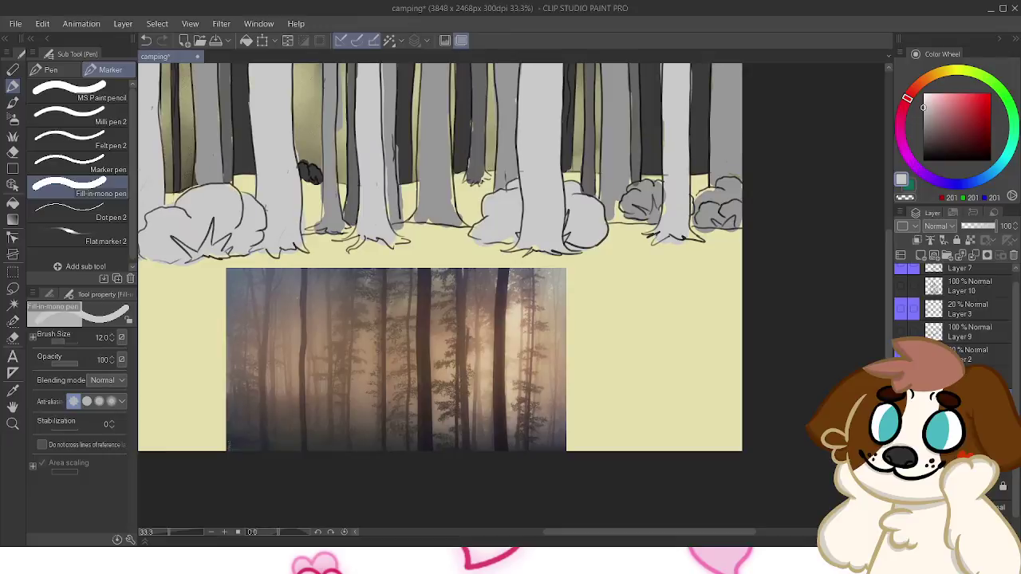
# Touch up the trunks and bushes across the right part of the forest with their RGB 201 and RGB 151 grays
pyautogui.moveTo(734, 187)
pyautogui.mouseDown()
pyautogui.moveTo(653, 268)
pyautogui.moveTo(616, 287)
pyautogui.mouseUp()
pyautogui.hotkey('ctrl', 'z')
pyautogui.keyDown('alt'); pyautogui.click(645, 254); pyautogui.keyUp('alt')
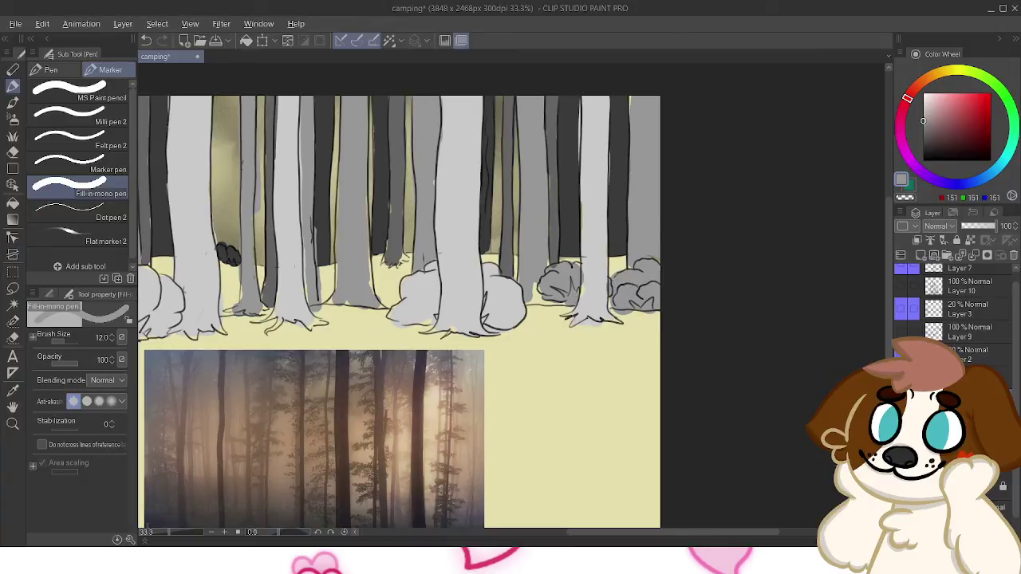
pyautogui.keyDown('alt'); pyautogui.click(583, 276); pyautogui.keyUp('alt')
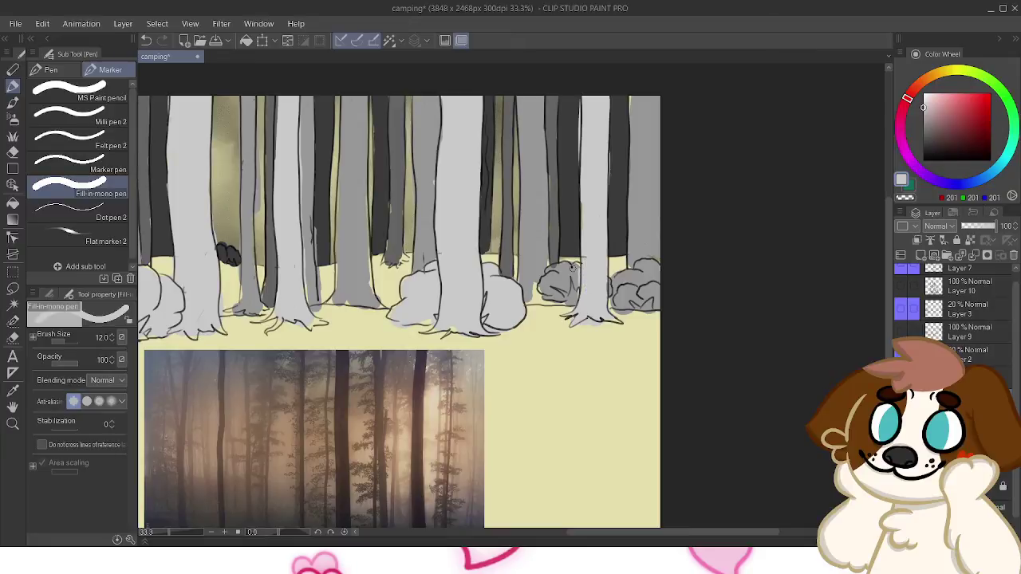
pyautogui.scroll(2, 612, 238)
pyautogui.keyDown('alt'); pyautogui.click(655, 323); pyautogui.keyUp('alt')
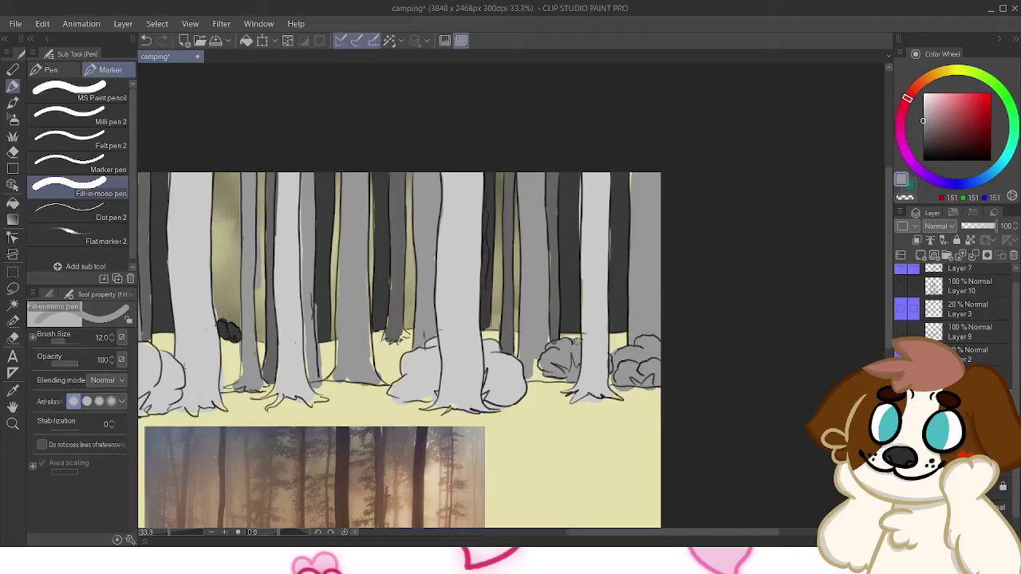
pyautogui.moveTo(535, 359)
pyautogui.mouseDown()
pyautogui.moveTo(530, 377)
pyautogui.moveTo(536, 364)
pyautogui.moveTo(541, 378)
pyautogui.moveTo(567, 379)
pyautogui.mouseUp()
pyautogui.moveTo(388, 354)
pyautogui.mouseDown()
pyautogui.moveTo(468, 361)
pyautogui.moveTo(489, 350)
pyautogui.mouseUp()
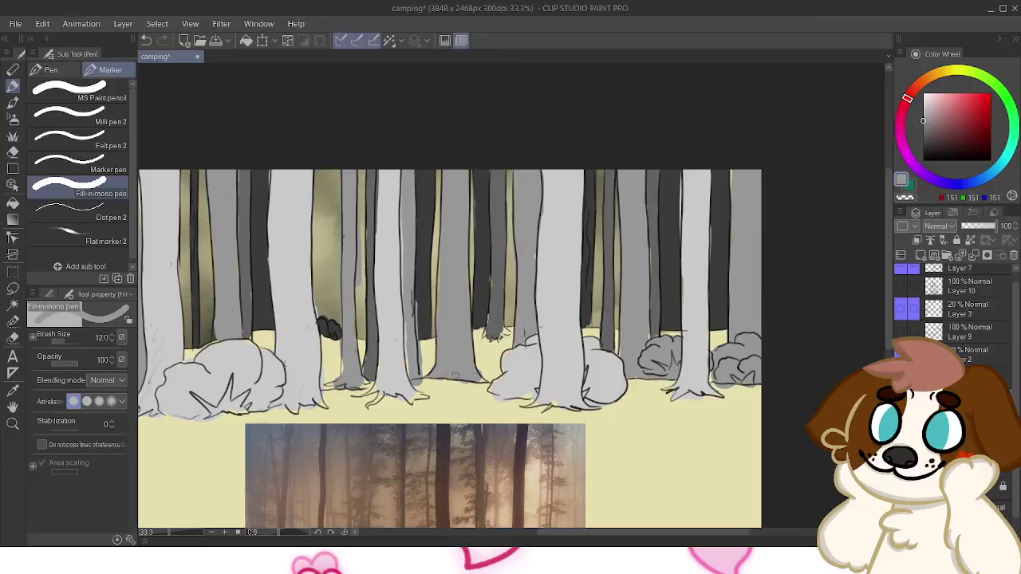
pyautogui.moveTo(158, 364); pyautogui.dragTo(372, 371)
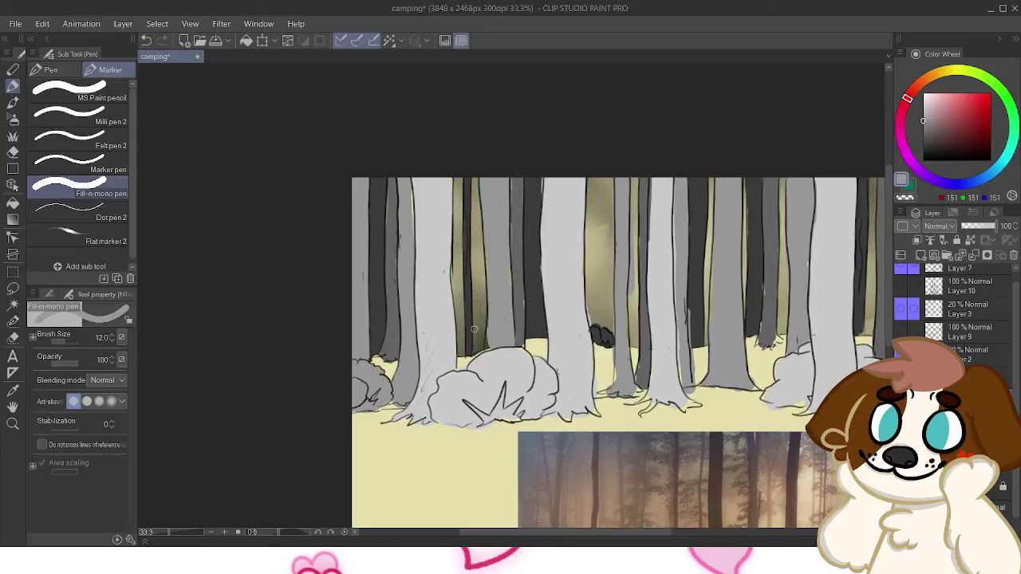
# Touch up the trunks around the leftmost large foreground trunk and its bush, matching the RGB 201 and RGB 151 grays
pyautogui.keyDown('alt'); pyautogui.click(508, 418); pyautogui.keyUp('alt')
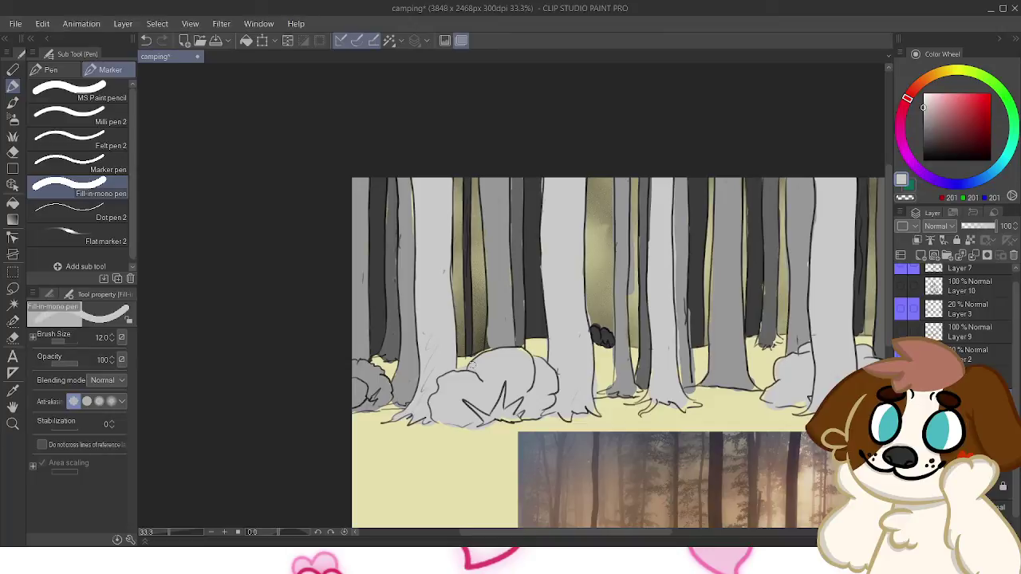
pyautogui.keyDown('alt'); pyautogui.click(501, 333); pyautogui.keyUp('alt')
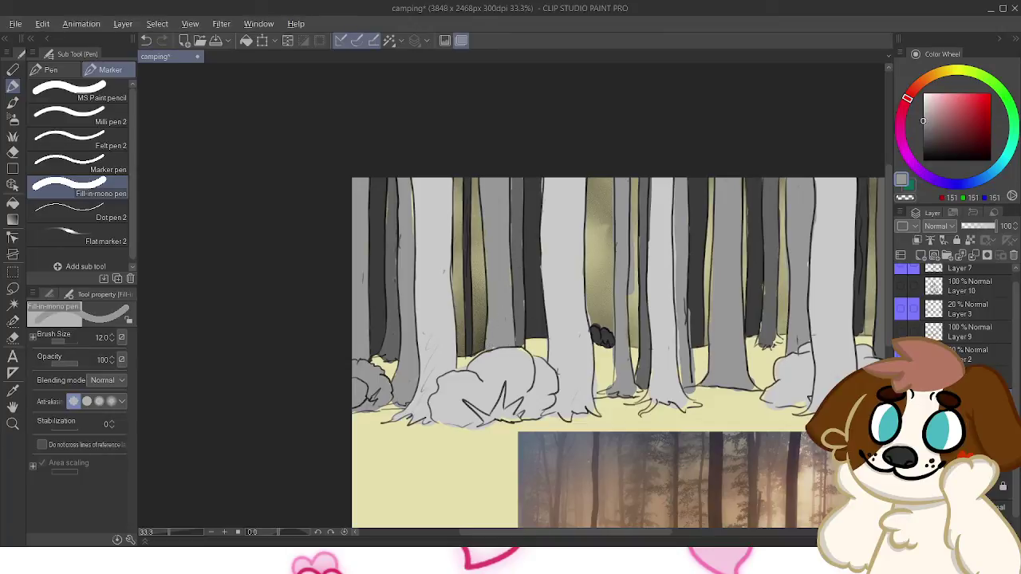
pyautogui.moveTo(510, 305); pyautogui.dragTo(570, 326)
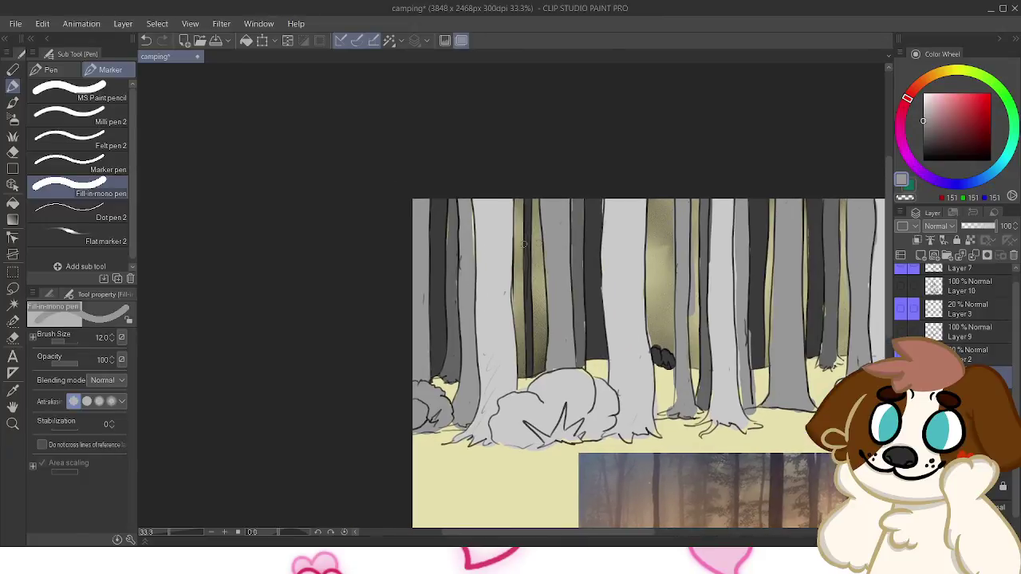
pyautogui.press('alt')
pyautogui.press('alt')
pyautogui.moveTo(531, 326); pyautogui.dragTo(392, 355)
pyautogui.moveTo(598, 327); pyautogui.dragTo(457, 325)
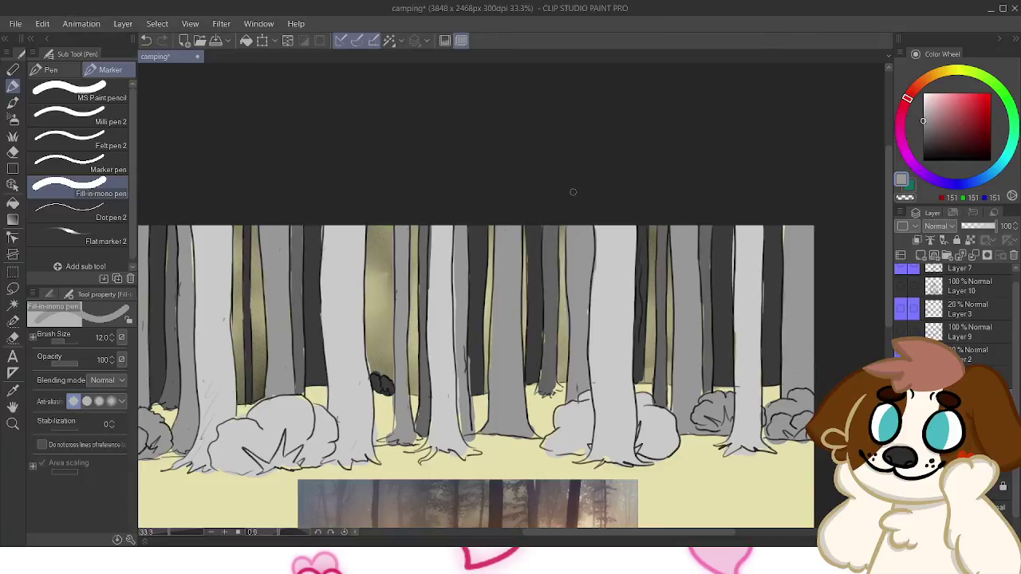
pyautogui.moveTo(510, 335); pyautogui.dragTo(485, 289)
# Clean up the narrow trunk just right of the middle foreground trunk with RGB 58 dark gray and RGB 151 gray
pyautogui.keyDown('alt'); pyautogui.click(508, 289); pyautogui.keyUp('alt')
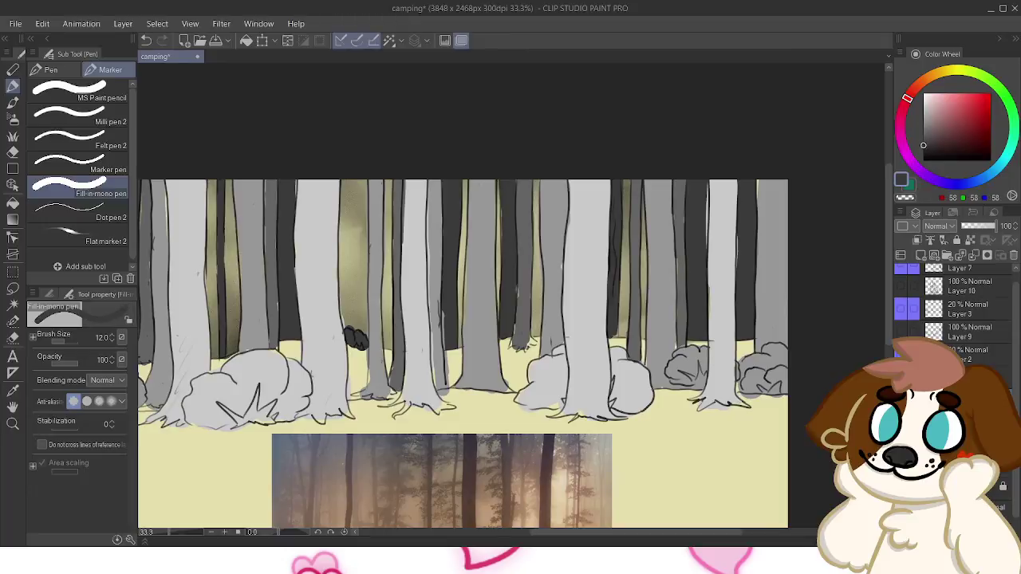
pyautogui.moveTo(444, 315); pyautogui.dragTo(445, 347)
pyautogui.press('x')
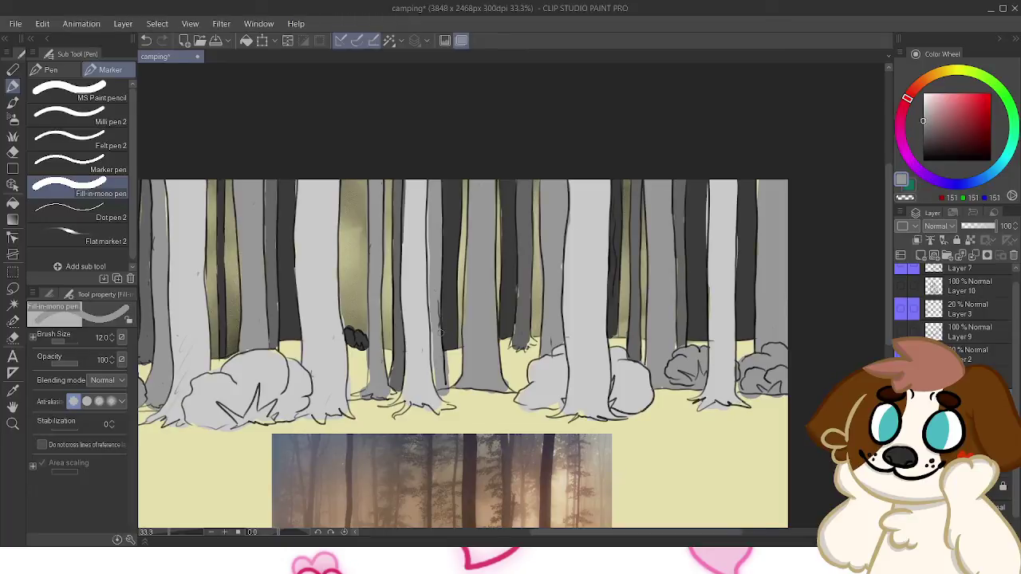
pyautogui.keyDown('alt'); pyautogui.click(444, 395); pyautogui.keyUp('alt')
pyautogui.keyDown('alt'); pyautogui.click(442, 388); pyautogui.keyUp('alt')
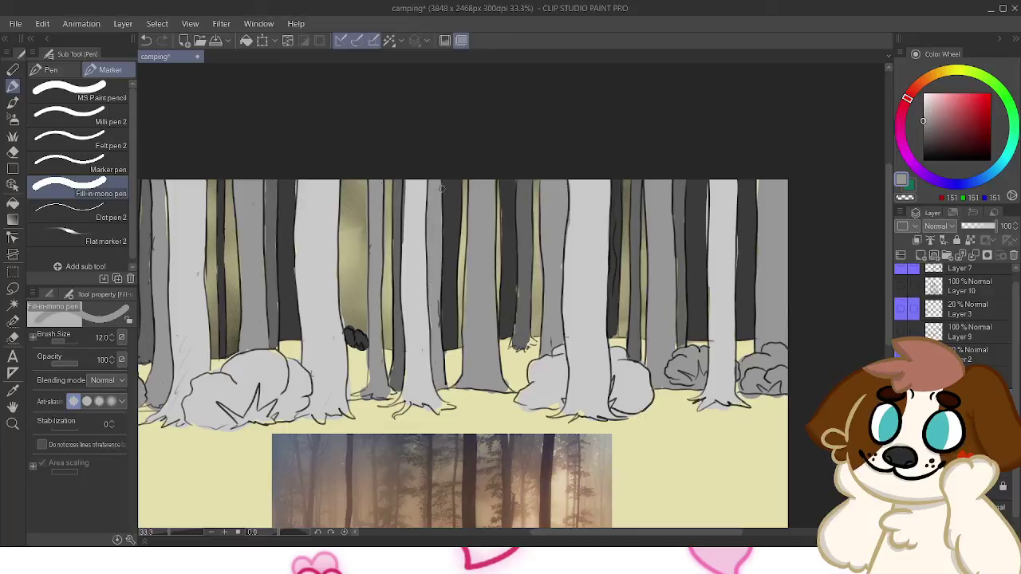
pyautogui.moveTo(442, 190); pyautogui.dragTo(617, 235)
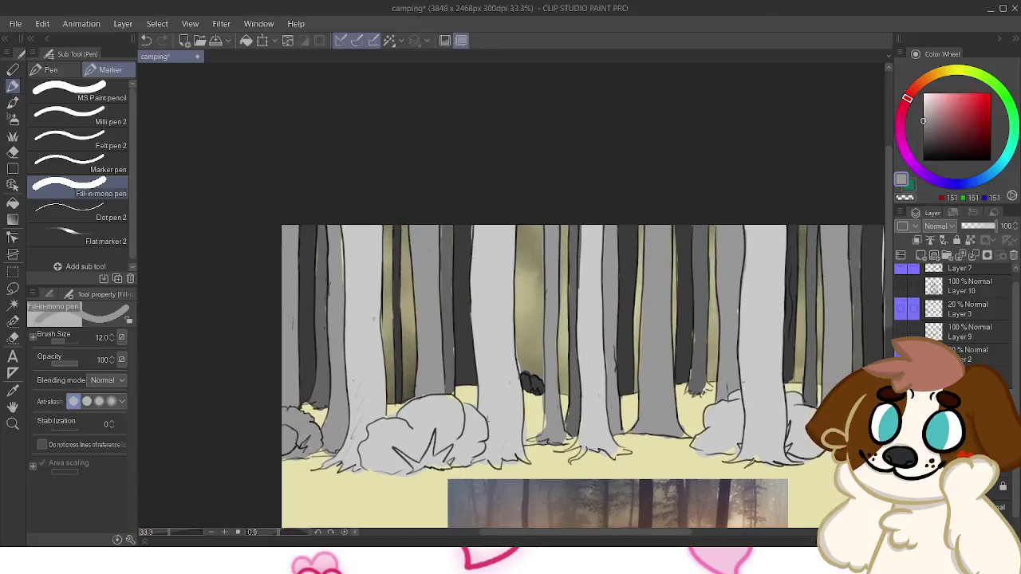
# Draw ground lines between the central trunks with the Round mixing brush at size 15 in black, undoing stray strokes
pyautogui.hotkey('ctrl', '-')
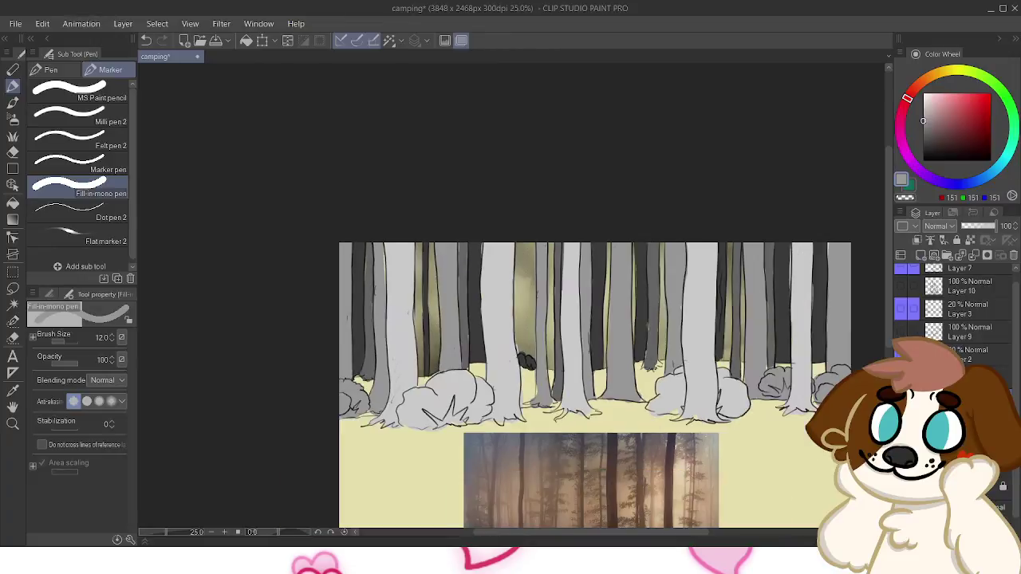
pyautogui.moveTo(559, 320); pyautogui.dragTo(442, 294)
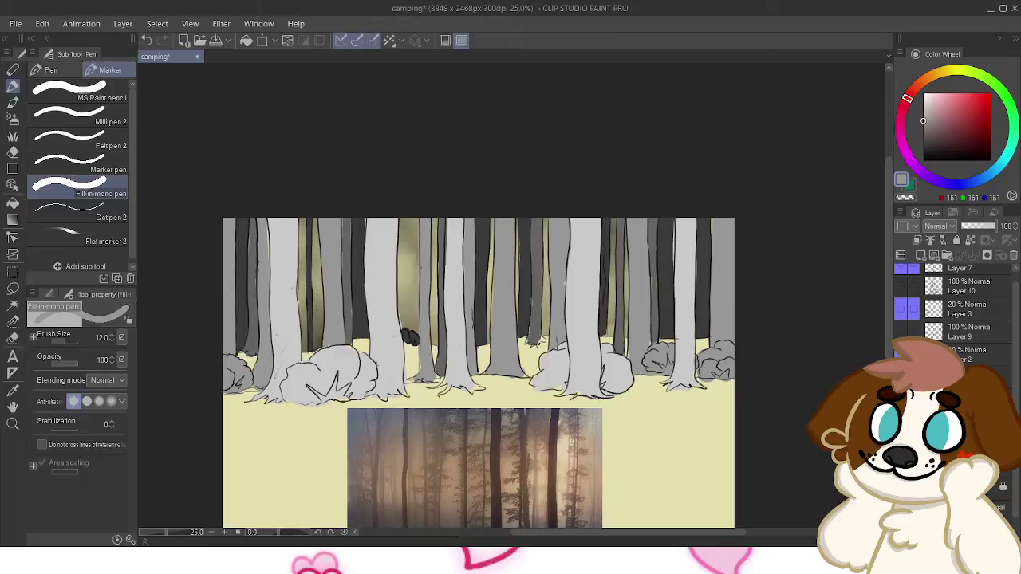
pyautogui.hotkey('ctrl', 'v')
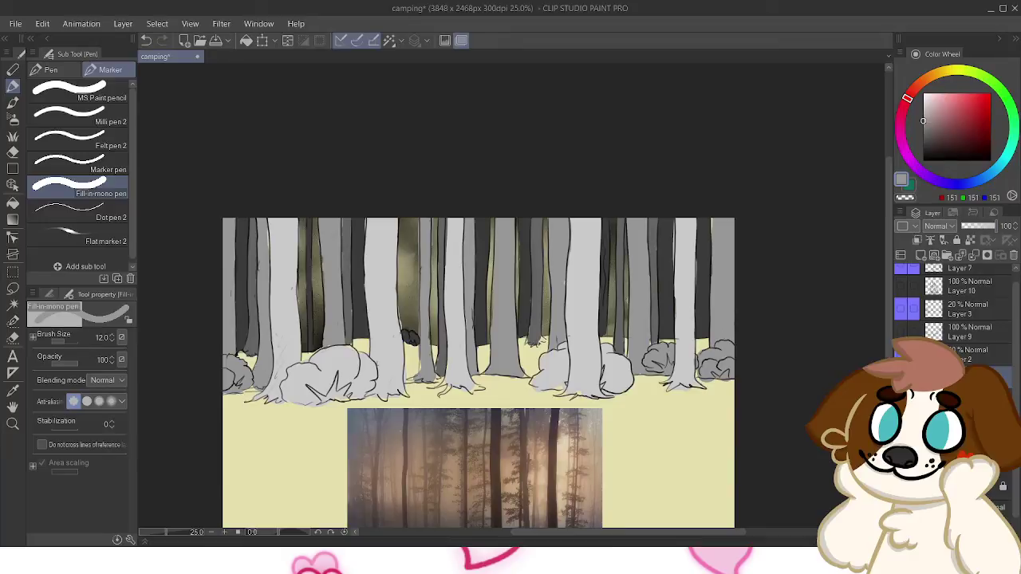
pyautogui.click(924, 160)
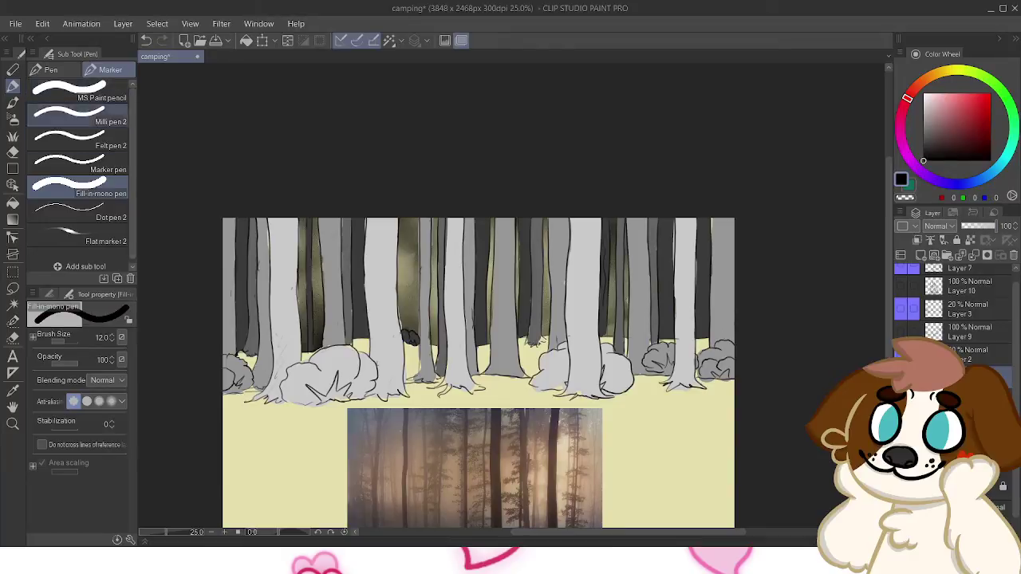
pyautogui.click(51, 69)
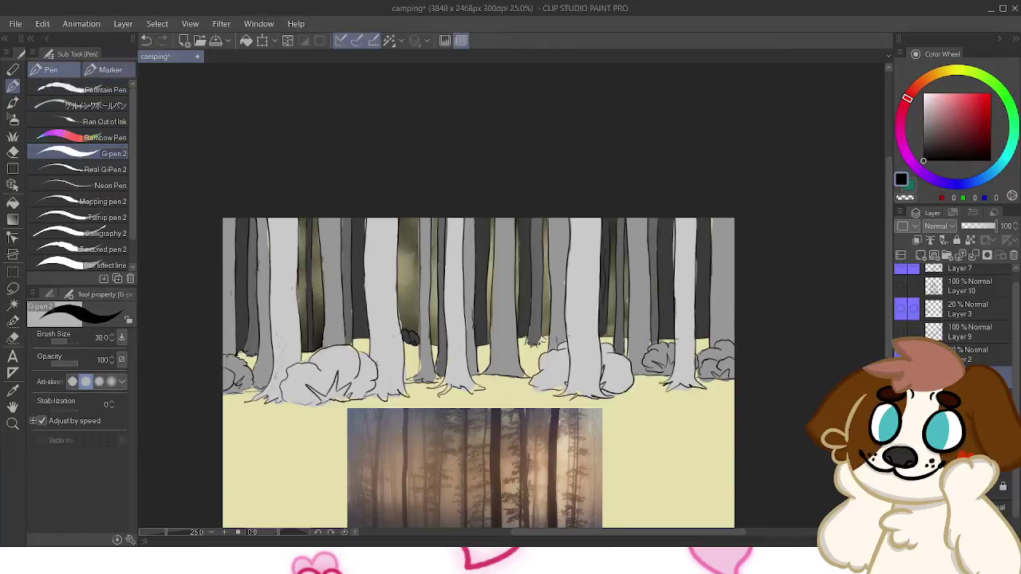
pyautogui.click(110, 70)
pyautogui.press('b')
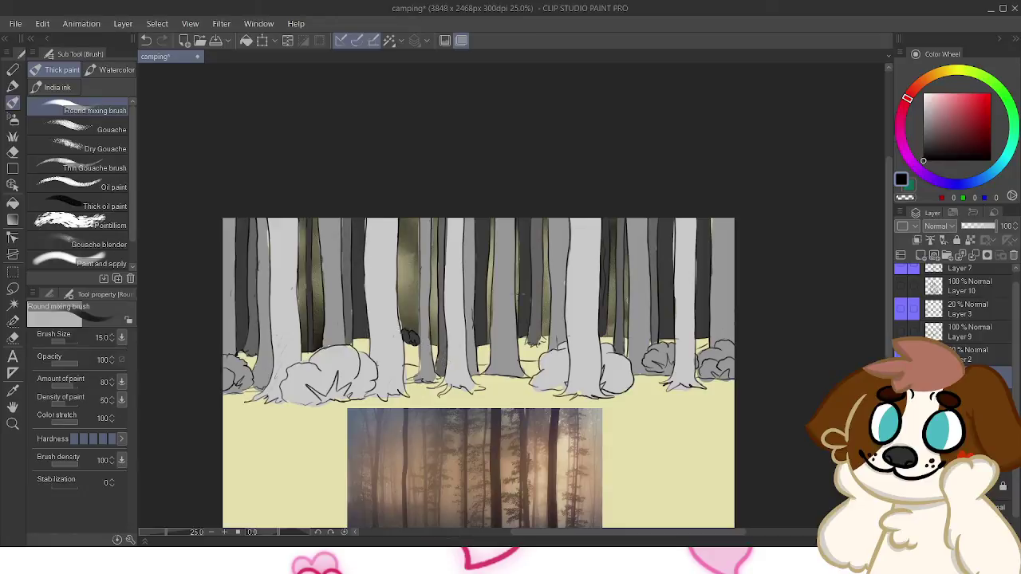
pyautogui.moveTo(509, 386)
pyautogui.mouseDown()
pyautogui.moveTo(550, 359)
pyautogui.moveTo(580, 358)
pyautogui.moveTo(526, 356)
pyautogui.mouseUp()
pyautogui.hotkey('ctrl', 'z')
pyautogui.hotkey('ctrl', 'z')
pyautogui.hotkey('ctrl', 'z')
pyautogui.hotkey('ctrl', 'z')
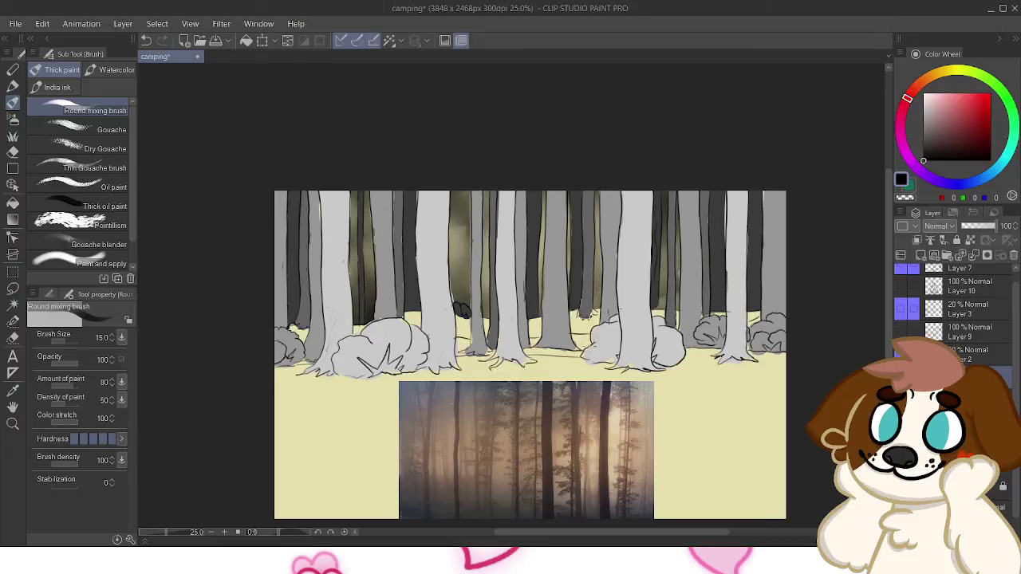
# Extend the black ground lines between the tree bases out to both canvas edges, undoing unwanted strokes
pyautogui.moveTo(458, 362); pyautogui.dragTo(491, 364)
pyautogui.hotkey('ctrl', 'z')
pyautogui.moveTo(691, 357); pyautogui.dragTo(787, 358)
pyautogui.hotkey('ctrl', 'z')
pyautogui.moveTo(300, 372); pyautogui.dragTo(276, 373)
pyautogui.hotkey('ctrl', 'z')
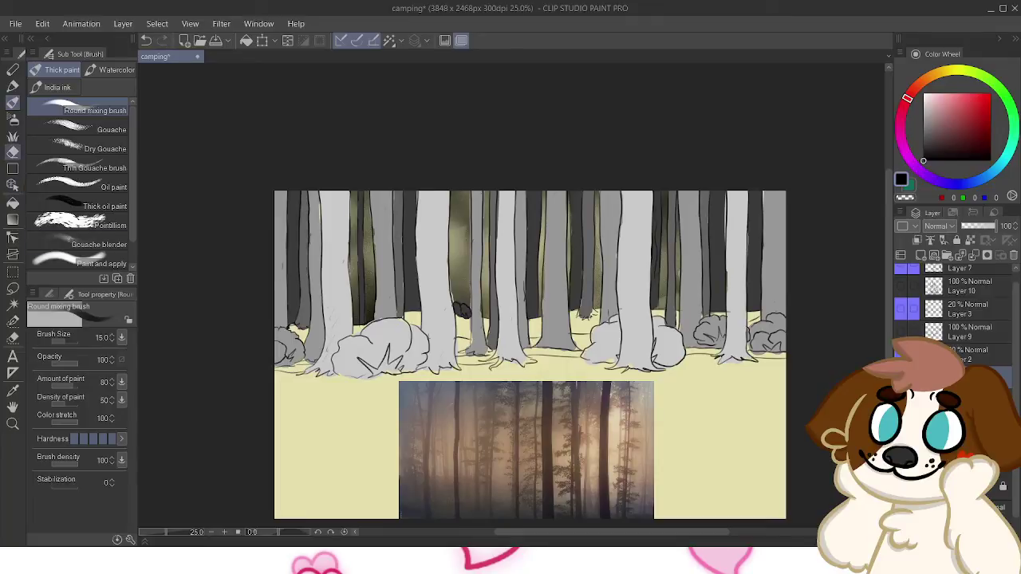
# Fill the ground patches behind the middle trunks and bushes with RGB 122 gray using the Refer other layers fill
pyautogui.click(13, 203)
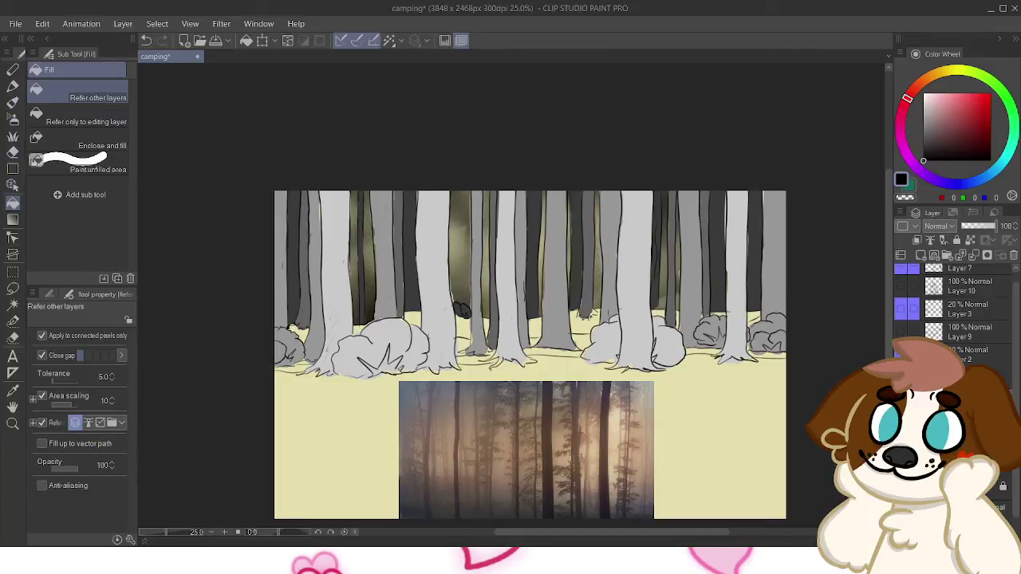
pyautogui.click(923, 120)
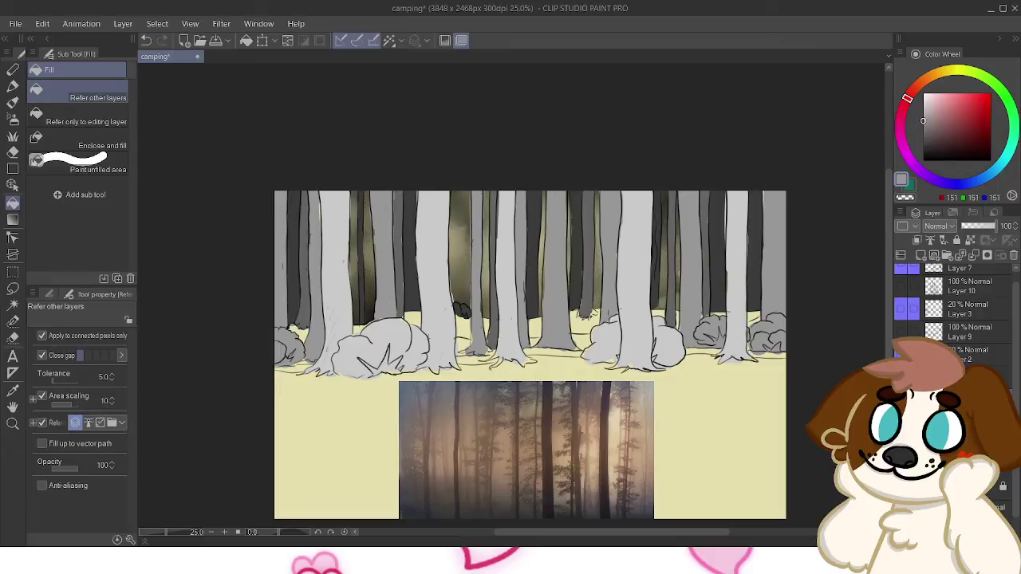
pyautogui.moveTo(923, 120); pyautogui.dragTo(923, 128)
pyautogui.click(582, 343)
pyautogui.click(535, 342)
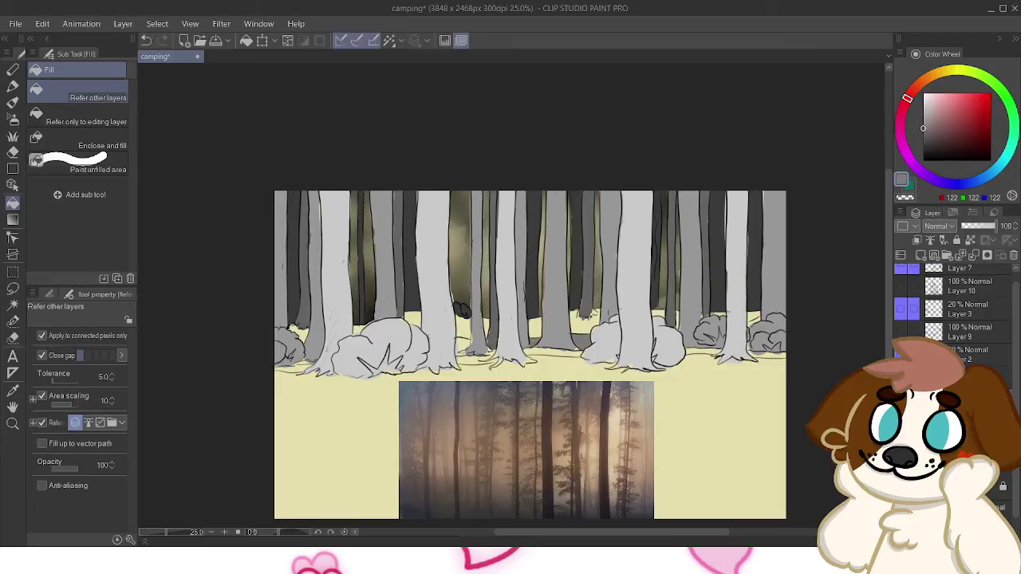
pyautogui.click(464, 345)
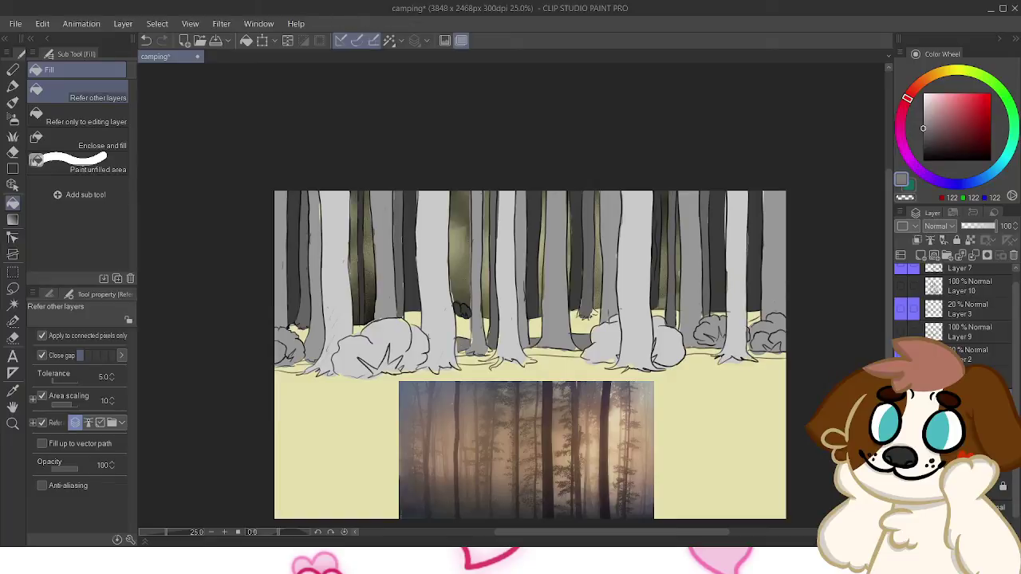
pyautogui.click(754, 323)
# Fill the ground strips between the foreground tree bases with RGB 183 light gray, undoing the fill over the open foreground
pyautogui.click(924, 107)
pyautogui.moveTo(923, 107); pyautogui.dragTo(924, 111)
pyautogui.click(554, 352)
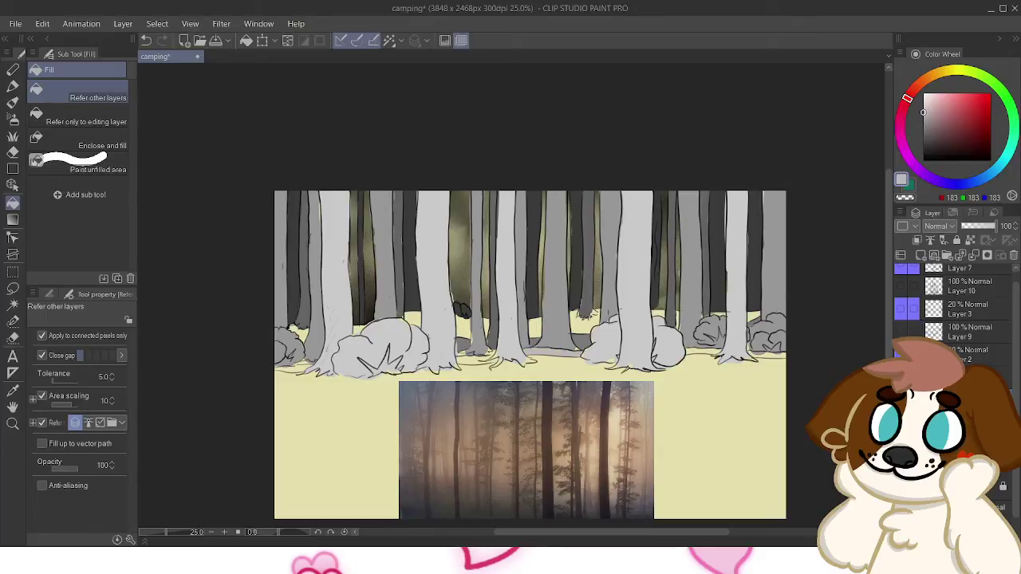
pyautogui.click(559, 372)
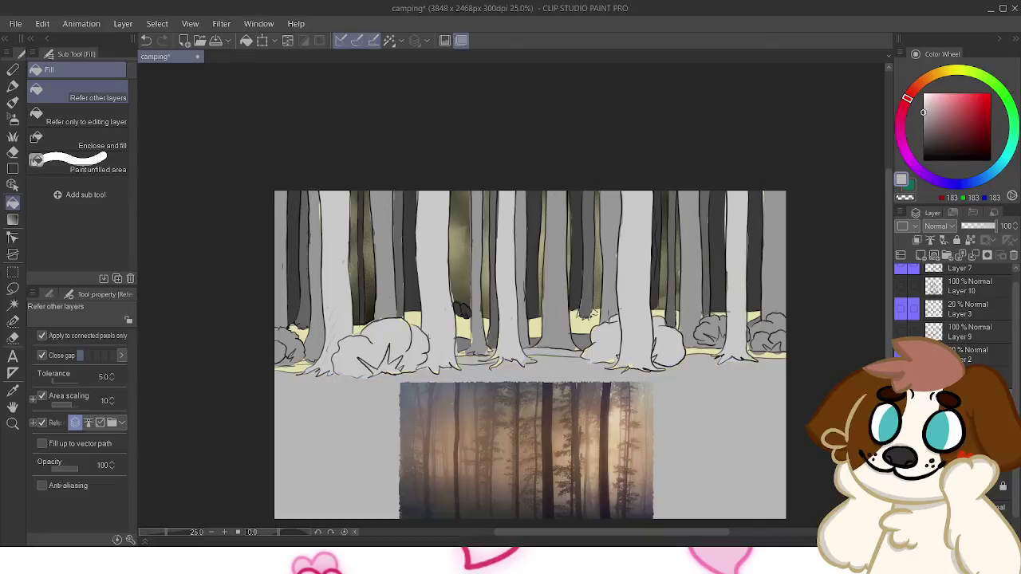
pyautogui.hotkey('ctrl', 'z')
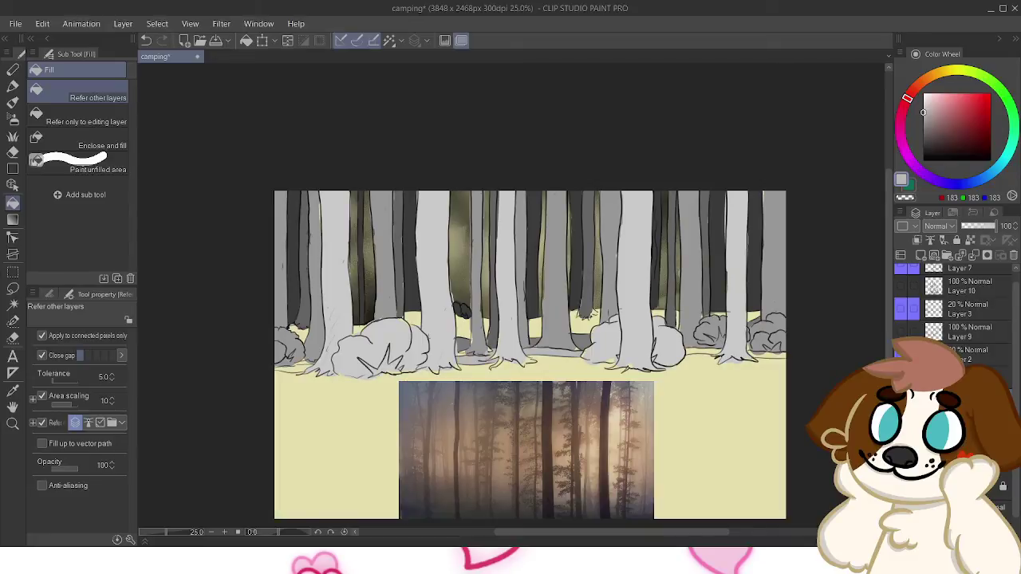
pyautogui.click(292, 366)
pyautogui.click(703, 353)
pyautogui.click(767, 354)
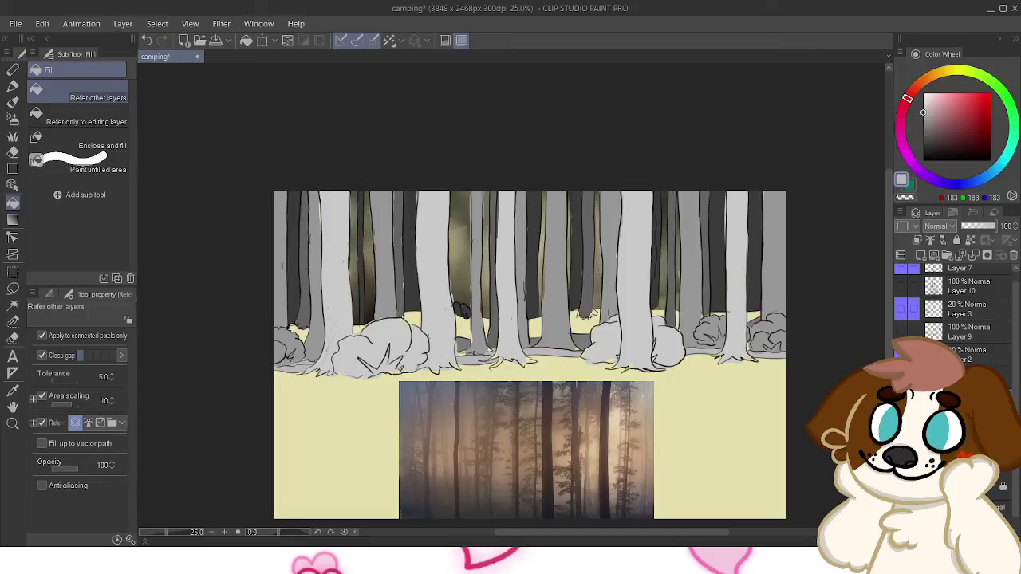
# Remove the forest reference photo from the foreground of the canvas
pyautogui.moveTo(530, 354); pyautogui.dragTo(511, 305)
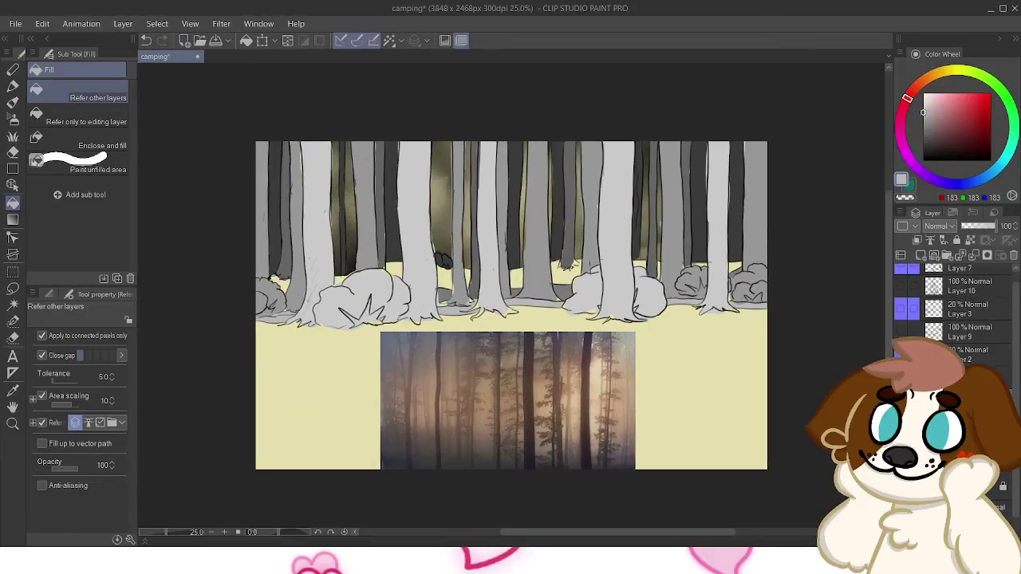
pyautogui.press('Delete')
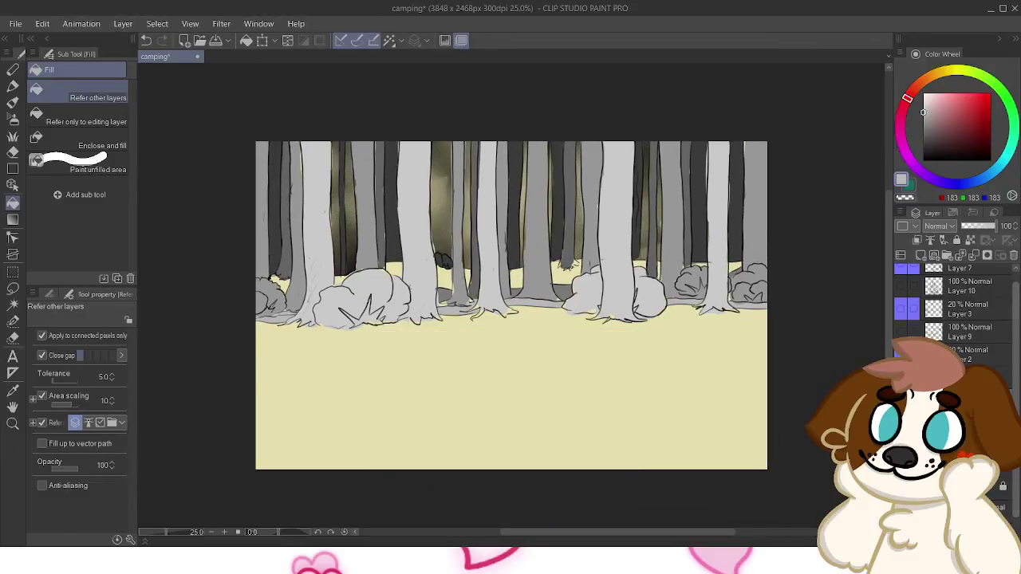
# Toggle the rough sketch layers until the Layer 10 campsite sketch is shown without the others, and make Layer 10 active
pyautogui.scroll(-1, 957, 319)
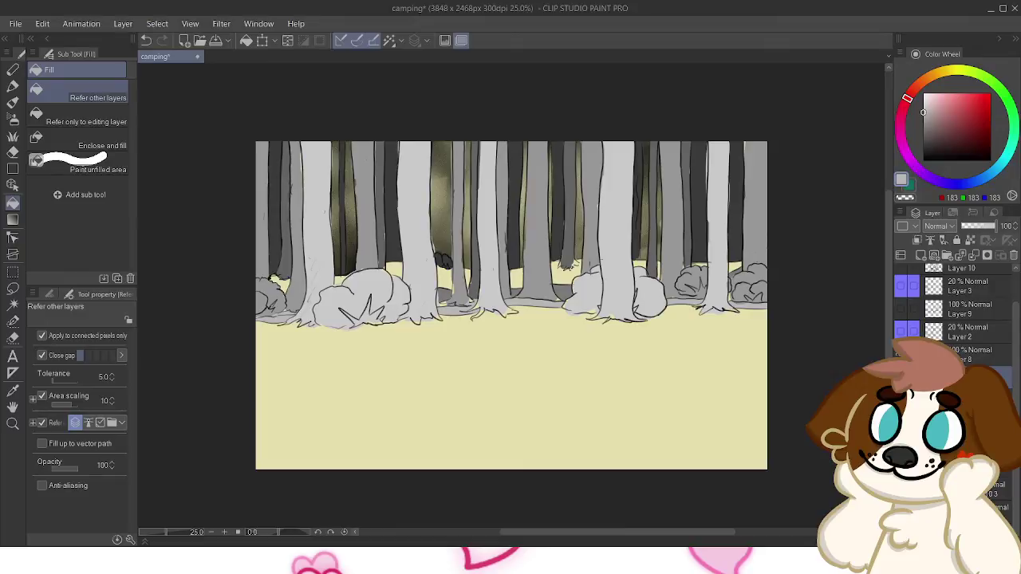
pyautogui.click(900, 309)
pyautogui.click(901, 309)
pyautogui.click(901, 286)
pyautogui.click(901, 330)
pyautogui.scroll(1, 958, 319)
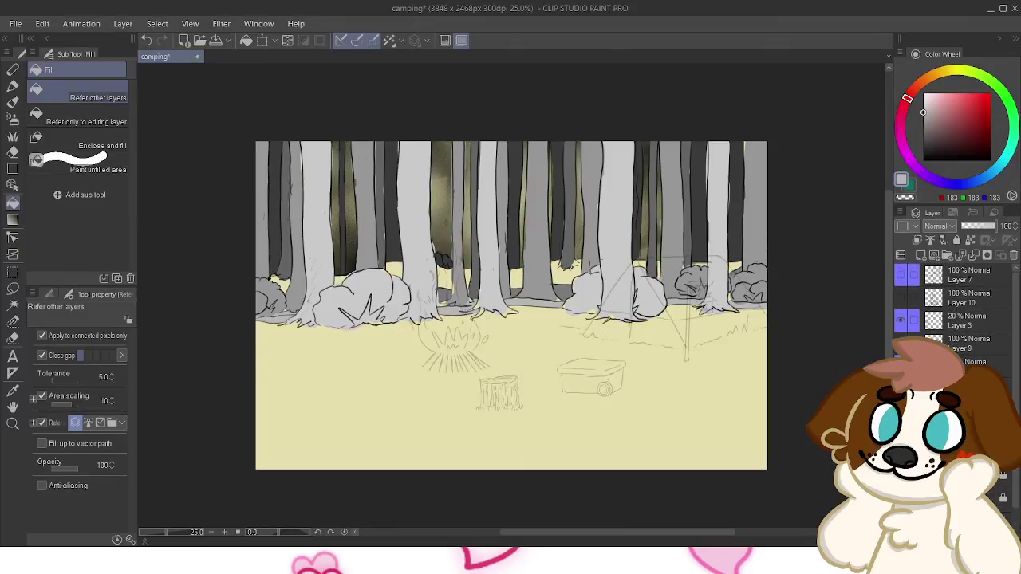
pyautogui.click(900, 364)
pyautogui.click(901, 320)
pyautogui.click(901, 297)
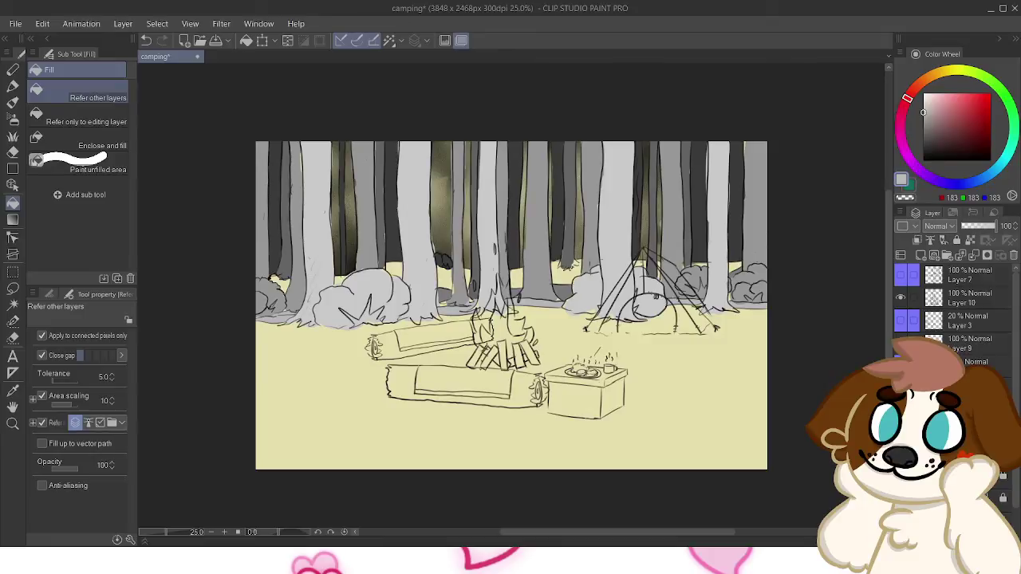
pyautogui.click(970, 297)
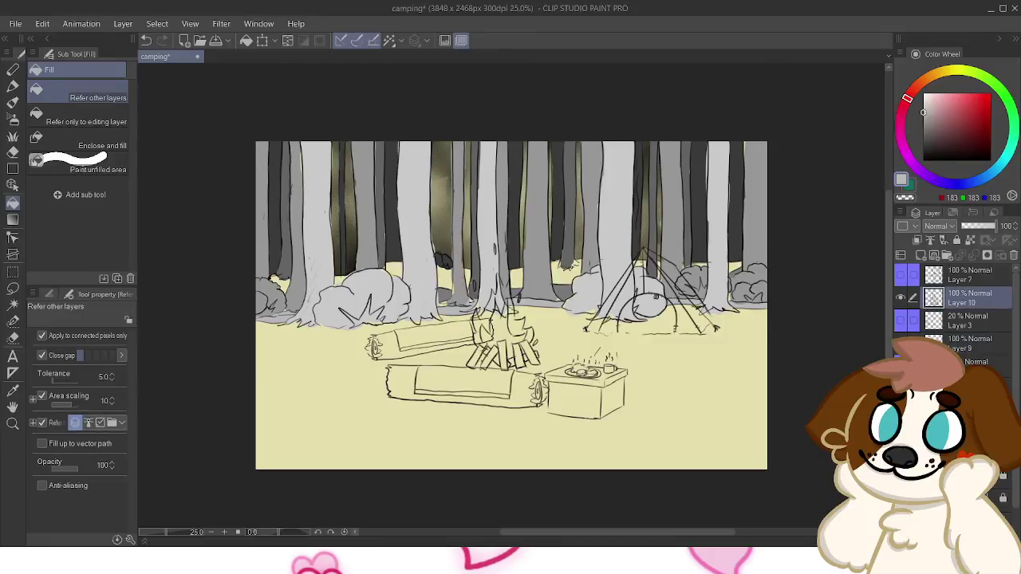
pyautogui.keyDown('shift'); pyautogui.click(970, 344); pyautogui.keyUp('shift')
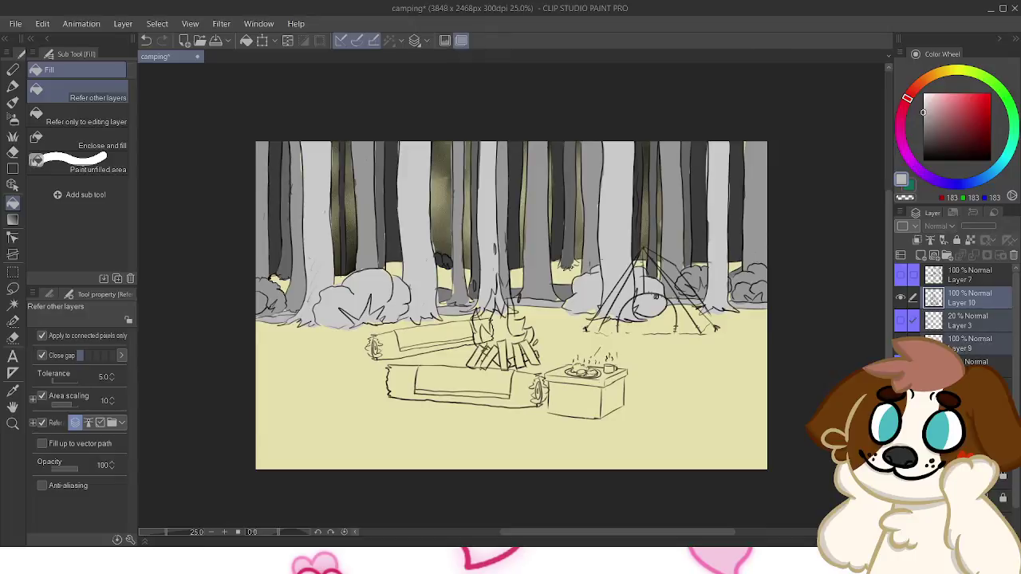
pyautogui.click(970, 298)
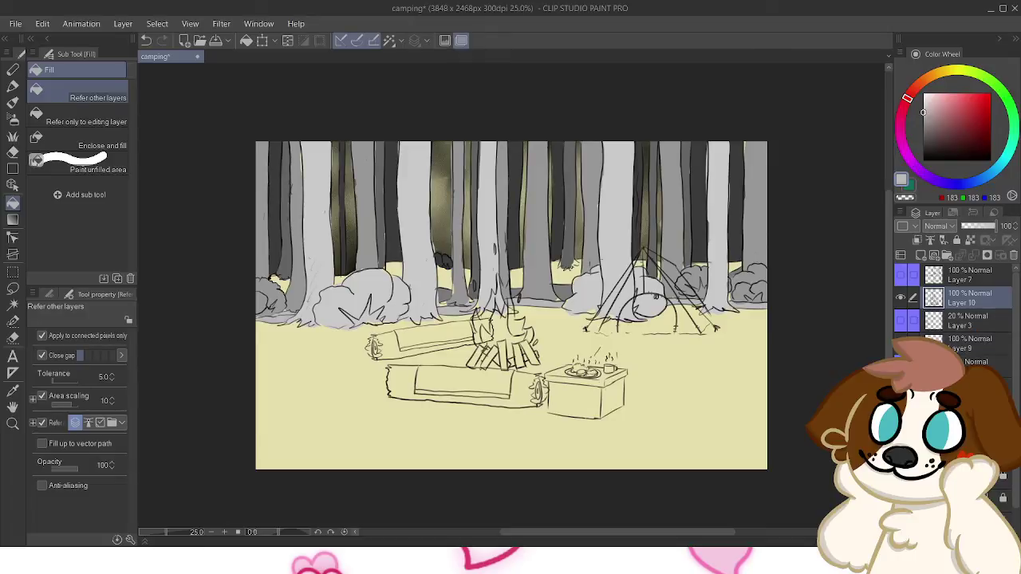
pyautogui.keyDown('ctrl'); pyautogui.click(970, 344); pyautogui.keyUp('ctrl')
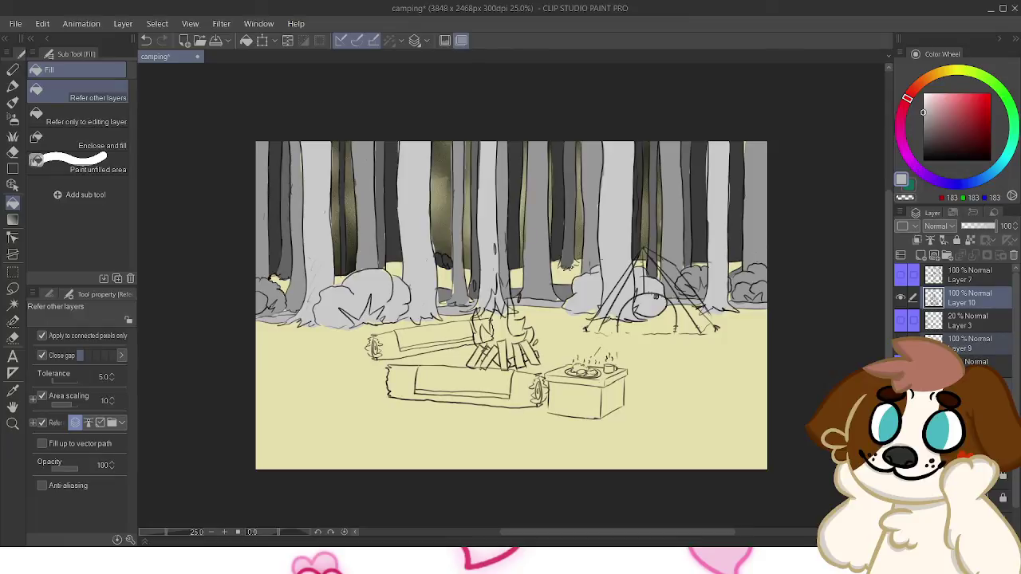
pyautogui.click(263, 40)
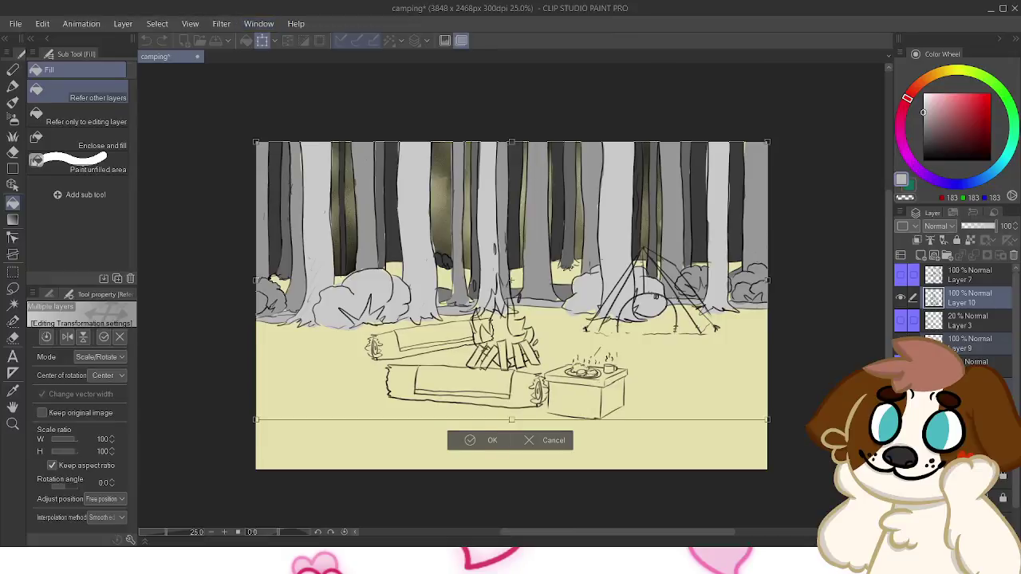
pyautogui.moveTo(452, 287); pyautogui.dragTo(436, 287)
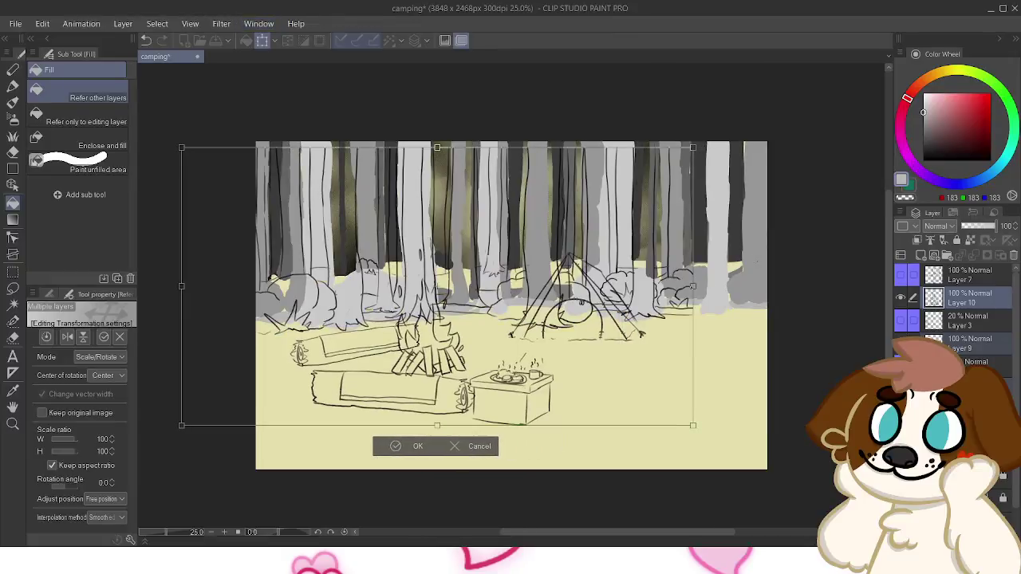
pyautogui.click(470, 446)
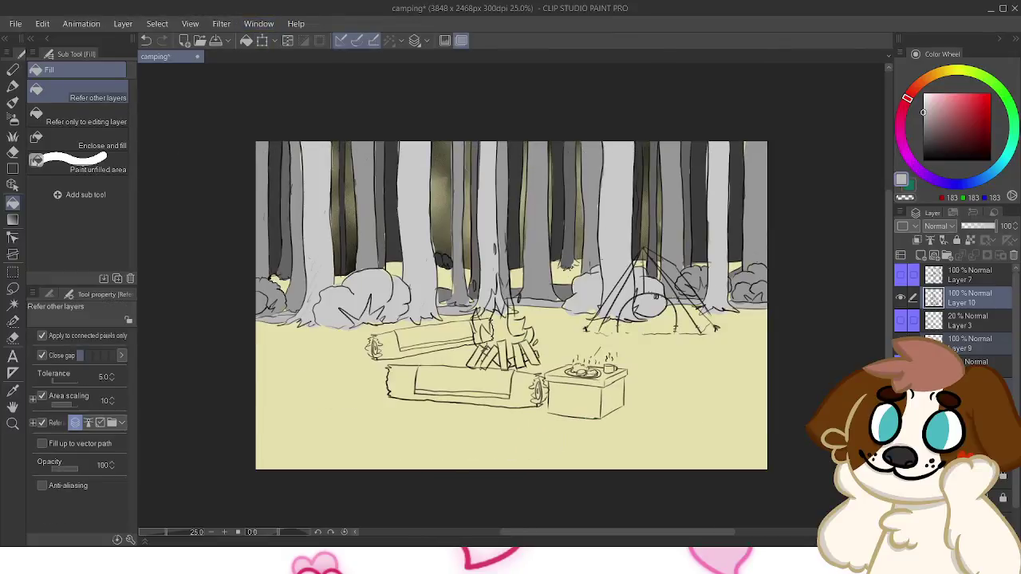
# Enlarge the campsite sketch on Layer 10 and Layer 9 together and reposition it to fill more of the open foreground
pyautogui.click(970, 343)
pyautogui.click(901, 298)
pyautogui.click(901, 298)
pyautogui.click(971, 298)
pyautogui.click(261, 40)
pyautogui.moveTo(720, 420); pyautogui.dragTo(841, 480)
pyautogui.moveTo(602, 361); pyautogui.dragTo(516, 342)
pyautogui.moveTo(755, 460); pyautogui.dragTo(724, 446)
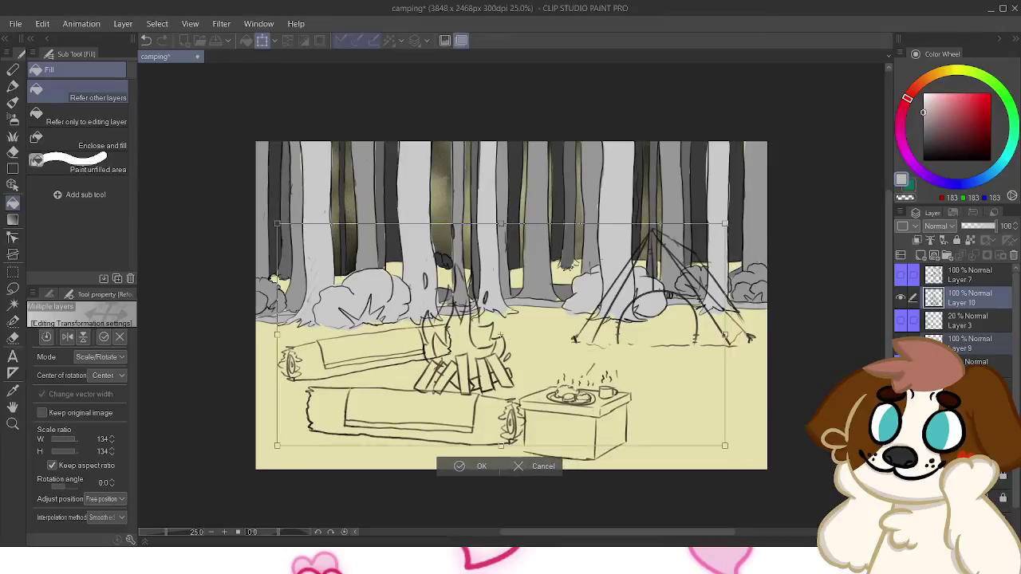
pyautogui.moveTo(643, 292); pyautogui.dragTo(658, 297)
pyautogui.moveTo(515, 340); pyautogui.dragTo(514, 337)
pyautogui.press('Return')
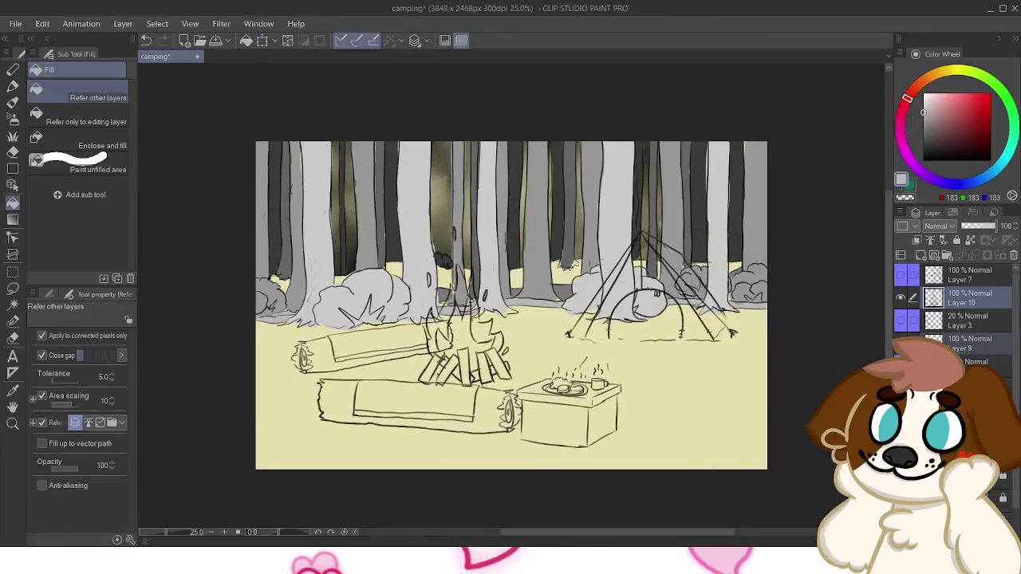
# Lasso the tent sketch on Layer 9, scale it to 123%, and place it in front of the bush beside the campfire
pyautogui.click(13, 289)
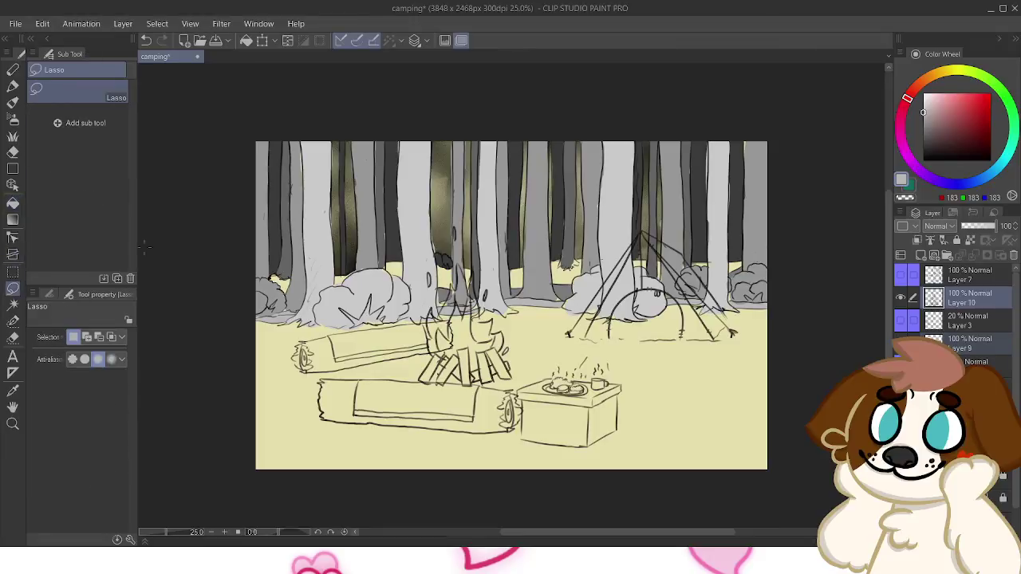
pyautogui.moveTo(568, 271)
pyautogui.mouseDown()
pyautogui.moveTo(590, 356)
pyautogui.moveTo(766, 344)
pyautogui.moveTo(622, 194)
pyautogui.mouseUp()
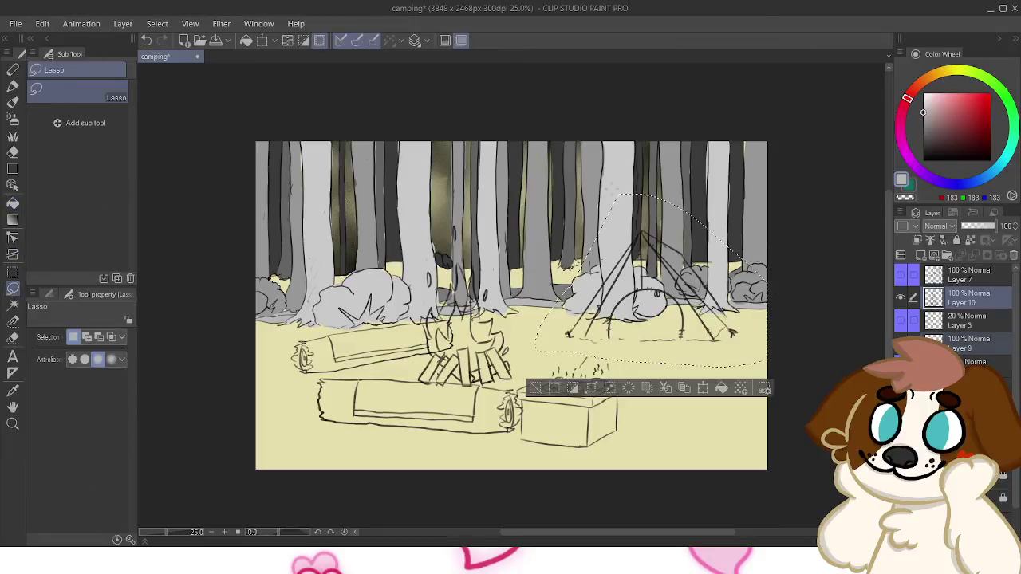
pyautogui.click(970, 343)
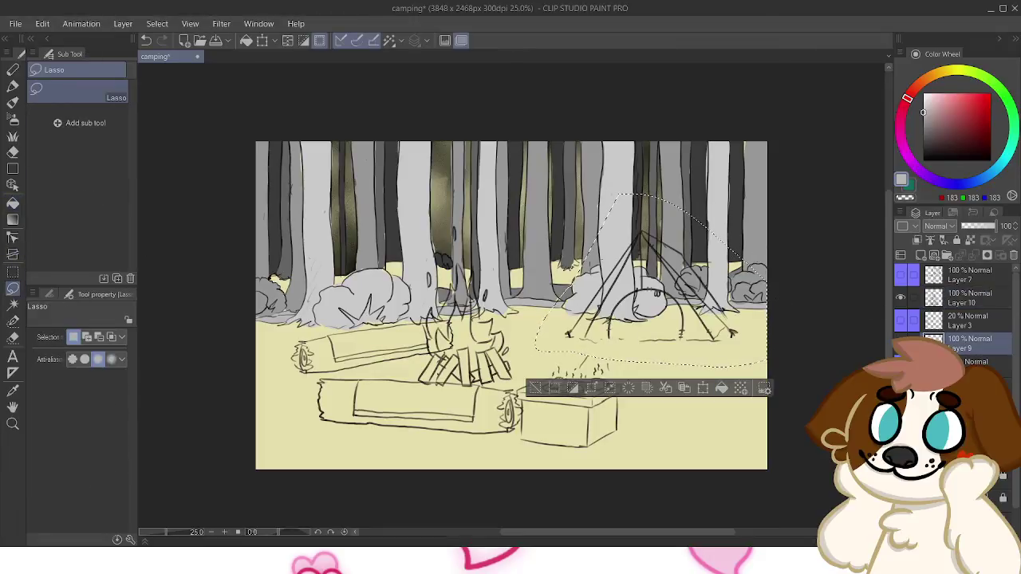
pyautogui.click(703, 388)
pyautogui.moveTo(652, 280); pyautogui.dragTo(638, 292)
pyautogui.moveTo(523, 204); pyautogui.dragTo(506, 192)
pyautogui.moveTo(630, 286); pyautogui.dragTo(640, 286)
pyautogui.moveTo(515, 192); pyautogui.dragTo(532, 206)
pyautogui.moveTo(649, 292); pyautogui.dragTo(634, 285)
pyautogui.moveTo(518, 200); pyautogui.dragTo(465, 159)
pyautogui.moveTo(616, 284); pyautogui.dragTo(646, 283)
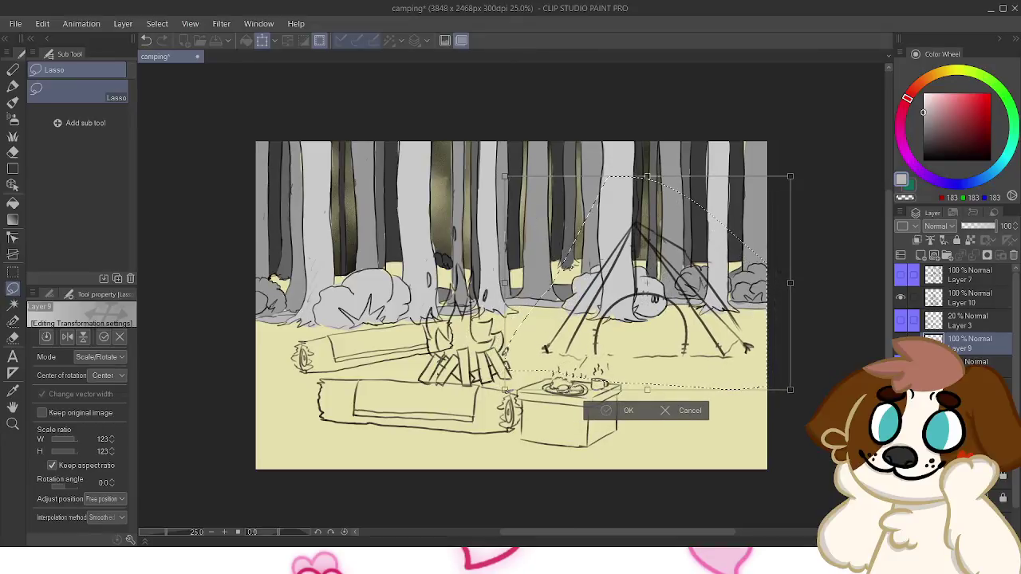
pyautogui.press('Return')
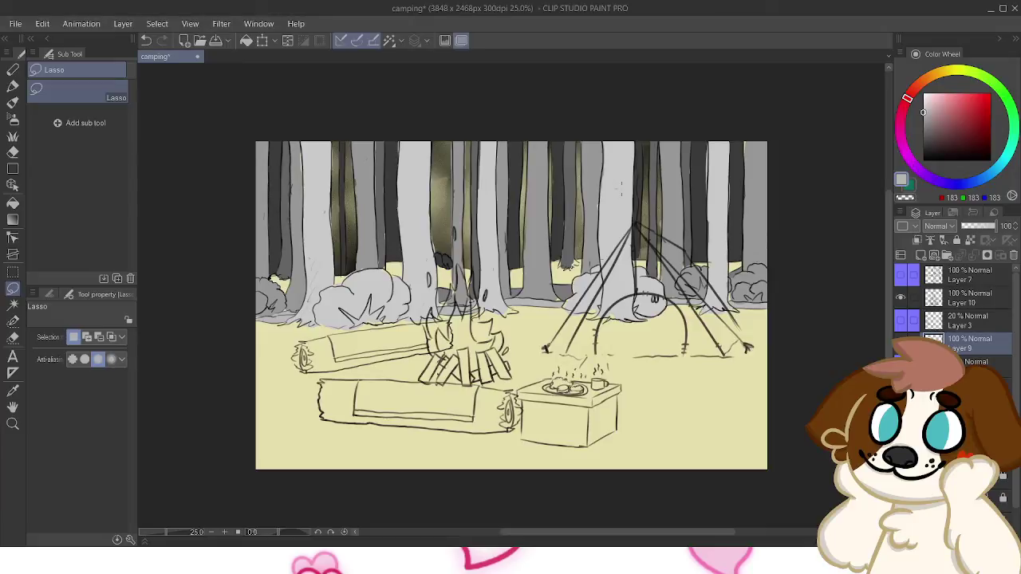
pyautogui.press('p')
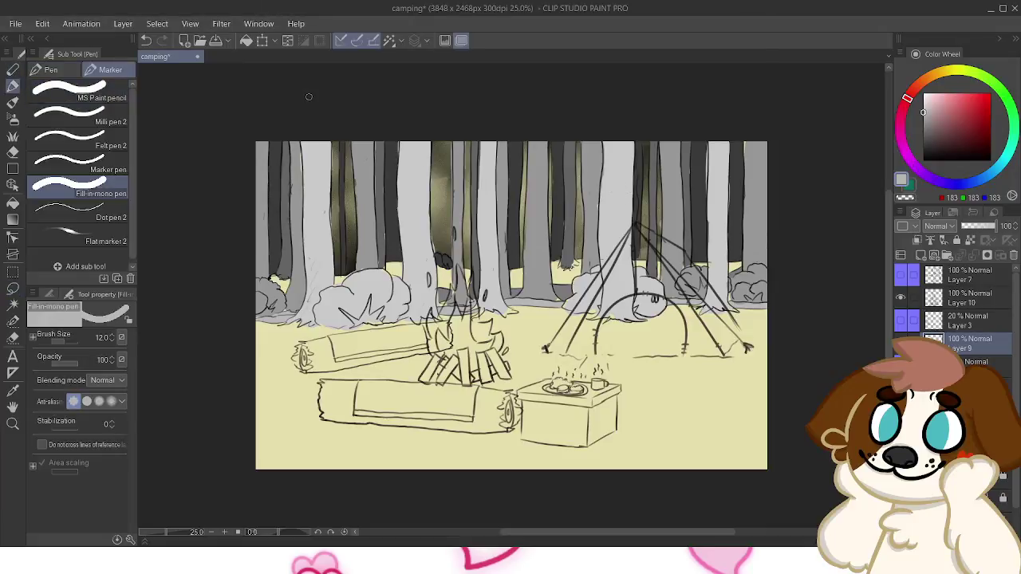
pyautogui.keyDown('alt'); pyautogui.click(622, 188); pyautogui.keyUp('alt')
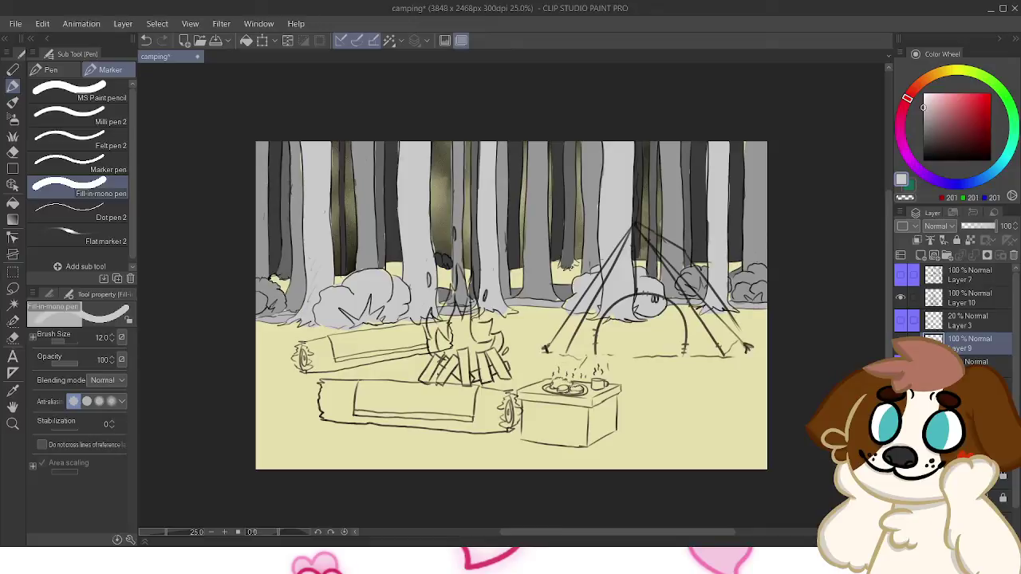
pyautogui.moveTo(924, 107); pyautogui.dragTo(924, 105)
pyautogui.scroll(-1, 957, 319)
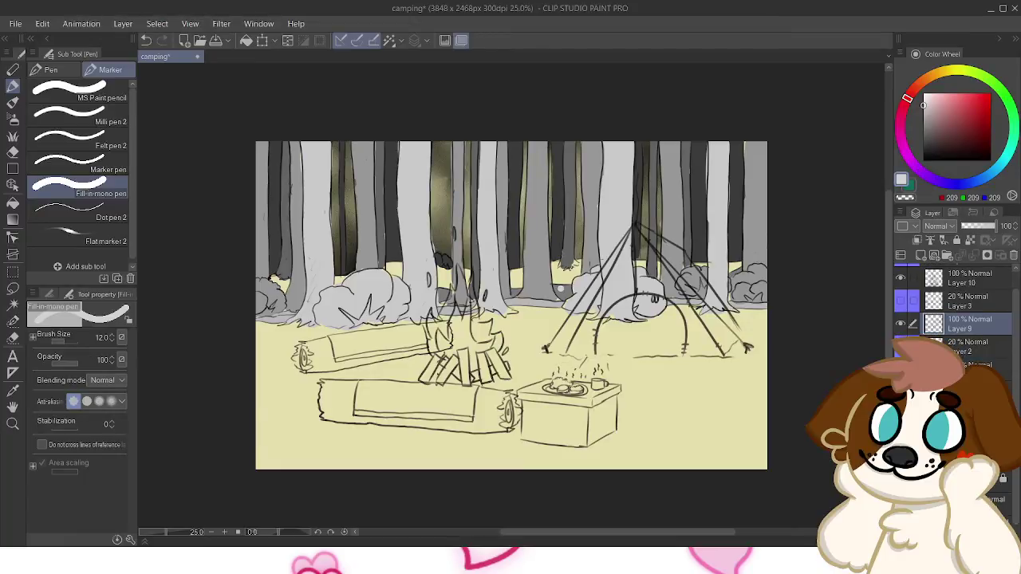
pyautogui.hotkey('ctrl', 'z')
# Fill the distant ground patches between the middle trunks with the RGB 84 dark gray sampled from the background trees
pyautogui.click(975, 390)
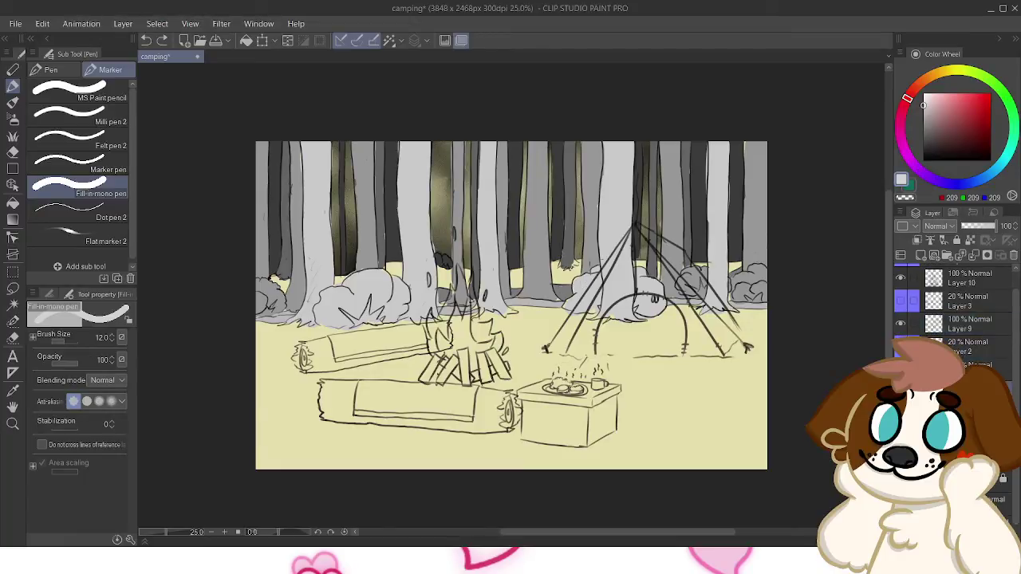
pyautogui.keyDown('alt'); pyautogui.click(563, 285); pyautogui.keyUp('alt')
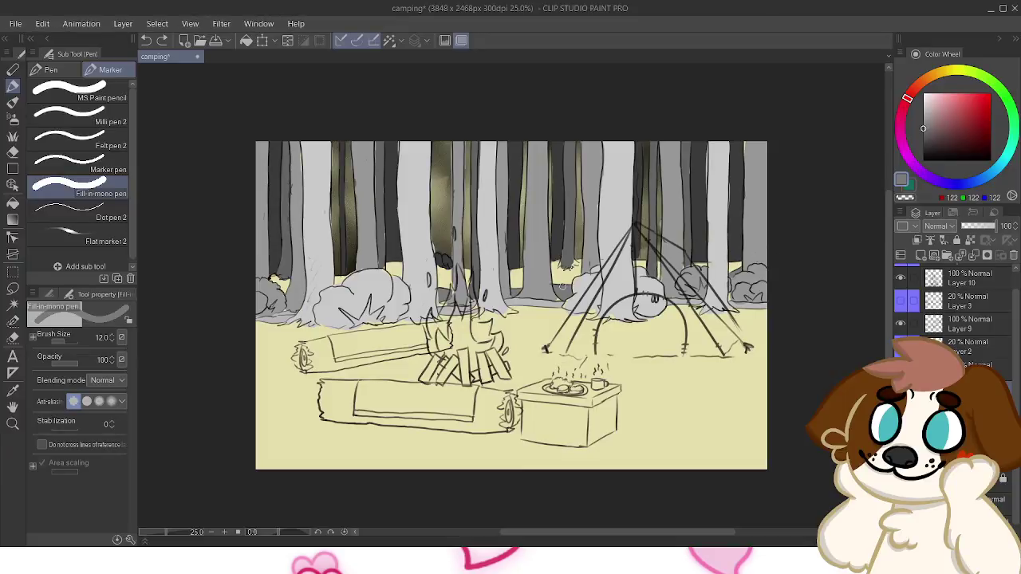
pyautogui.keyDown('alt'); pyautogui.click(572, 282); pyautogui.keyUp('alt')
pyautogui.keyDown('alt'); pyautogui.click(586, 232); pyautogui.keyUp('alt')
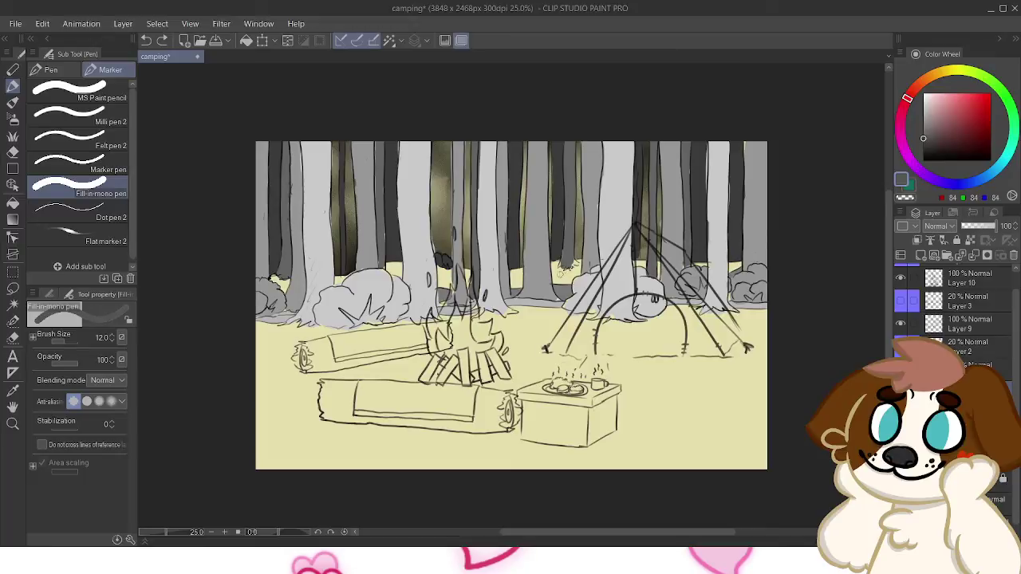
pyautogui.click(13, 185)
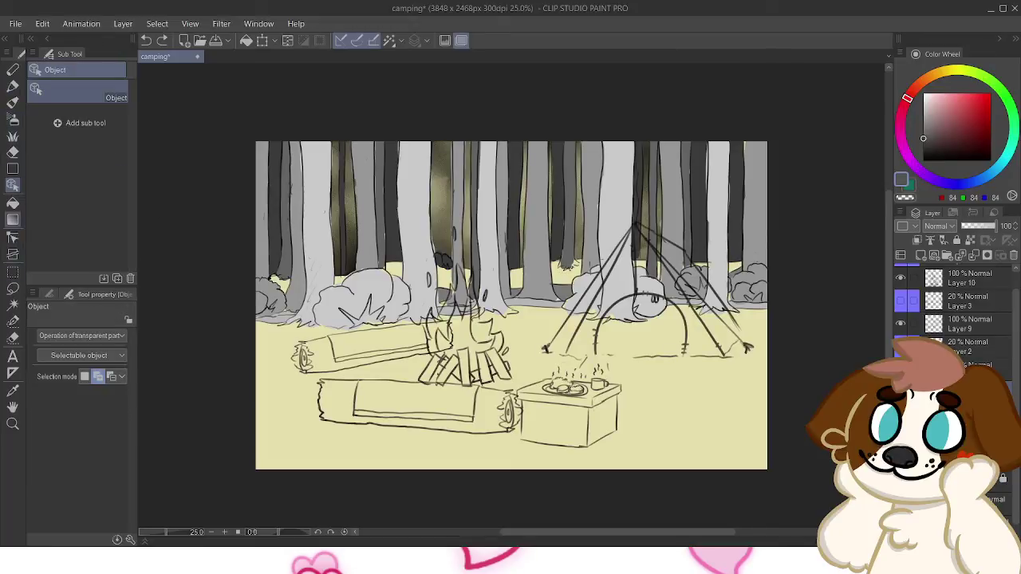
pyautogui.click(13, 203)
pyautogui.click(515, 279)
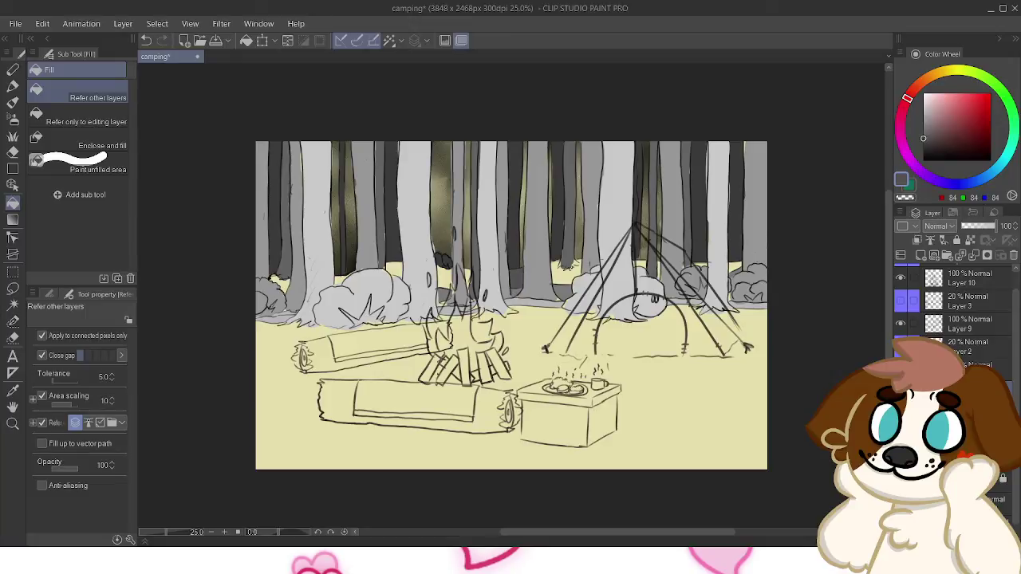
pyautogui.click(566, 277)
pyautogui.click(444, 278)
pyautogui.click(468, 279)
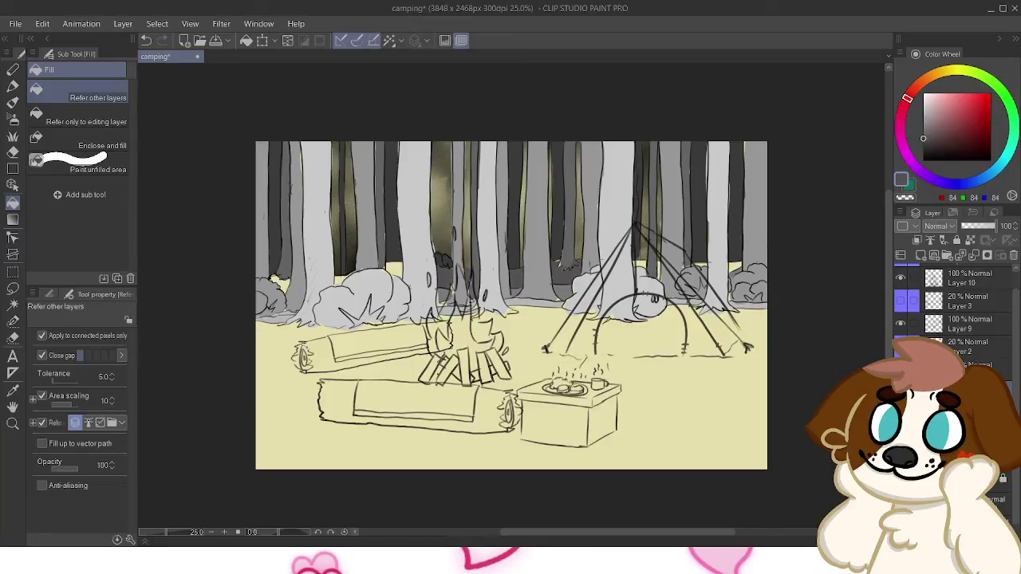
# Fill the remaining distant ground patches toward both sides of the forest and behind the tent with RGB 84 gray
pyautogui.click(395, 268)
pyautogui.click(343, 279)
pyautogui.click(278, 284)
pyautogui.click(736, 268)
pyautogui.click(703, 265)
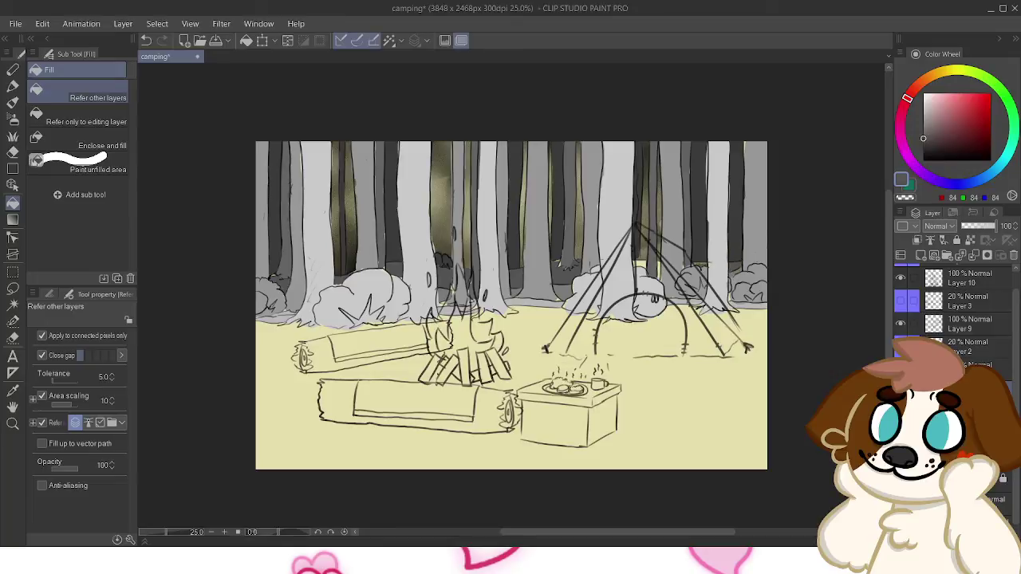
pyautogui.click(641, 265)
pyautogui.click(659, 272)
# Reorder the layers so Layer 9 sits directly below Layer 10 and the hidden Layer 7 sits between Layer 9 and Layer 3
pyautogui.scroll(-1, 953, 319)
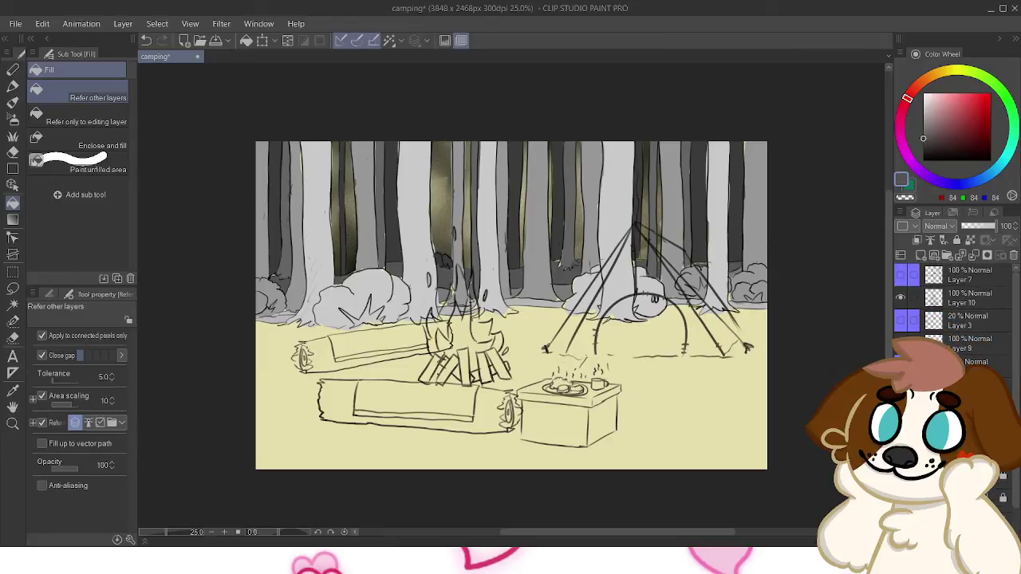
pyautogui.click(900, 297)
pyautogui.click(901, 296)
pyautogui.click(966, 299)
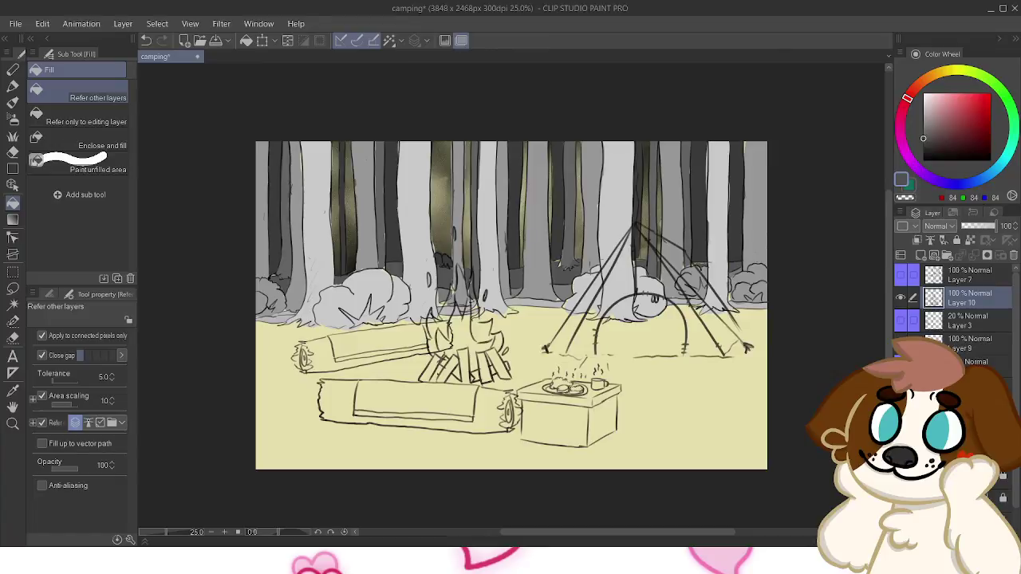
pyautogui.moveTo(969, 344); pyautogui.dragTo(969, 319)
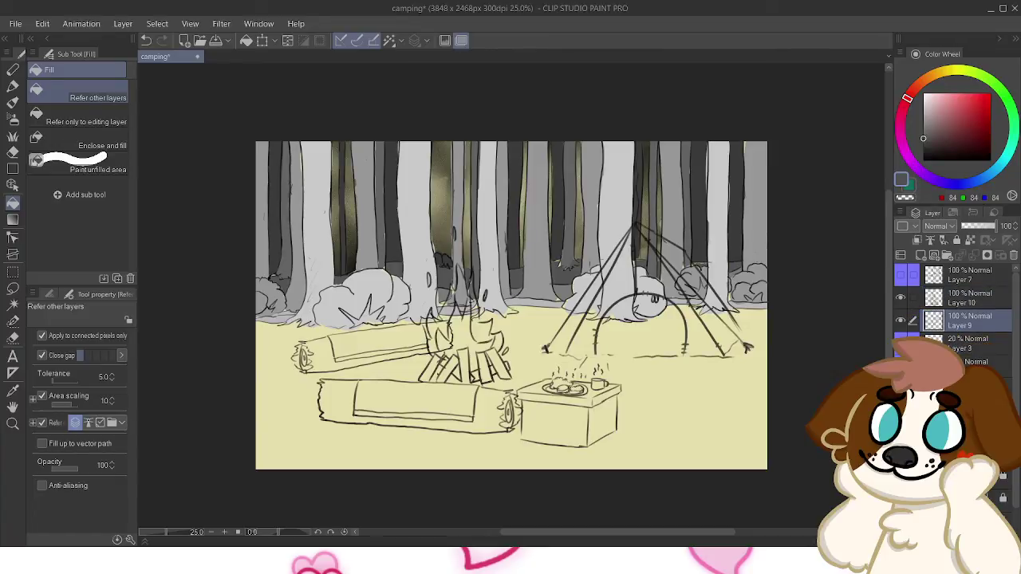
pyautogui.moveTo(969, 387); pyautogui.dragTo(969, 382)
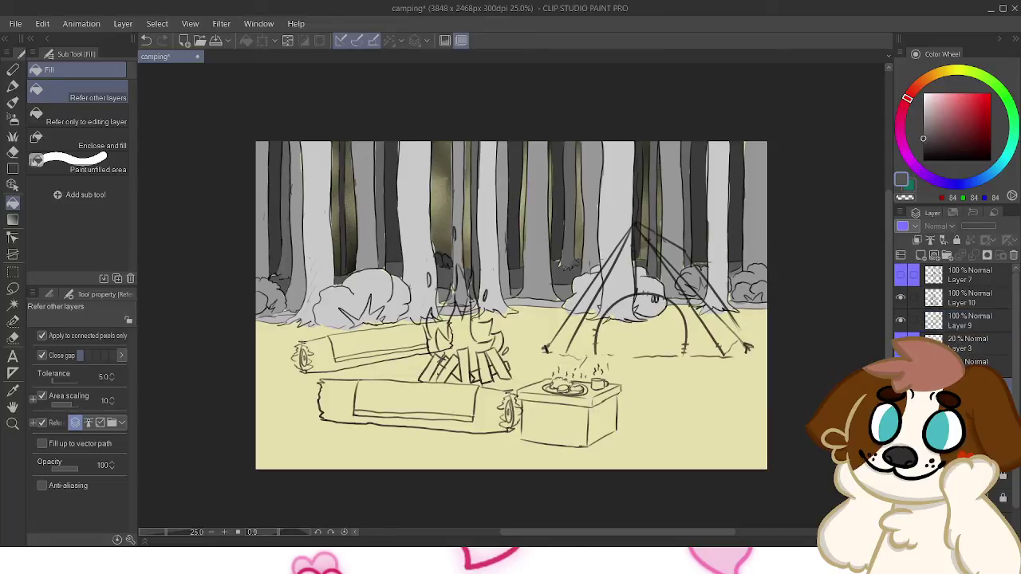
pyautogui.moveTo(969, 274); pyautogui.dragTo(970, 331)
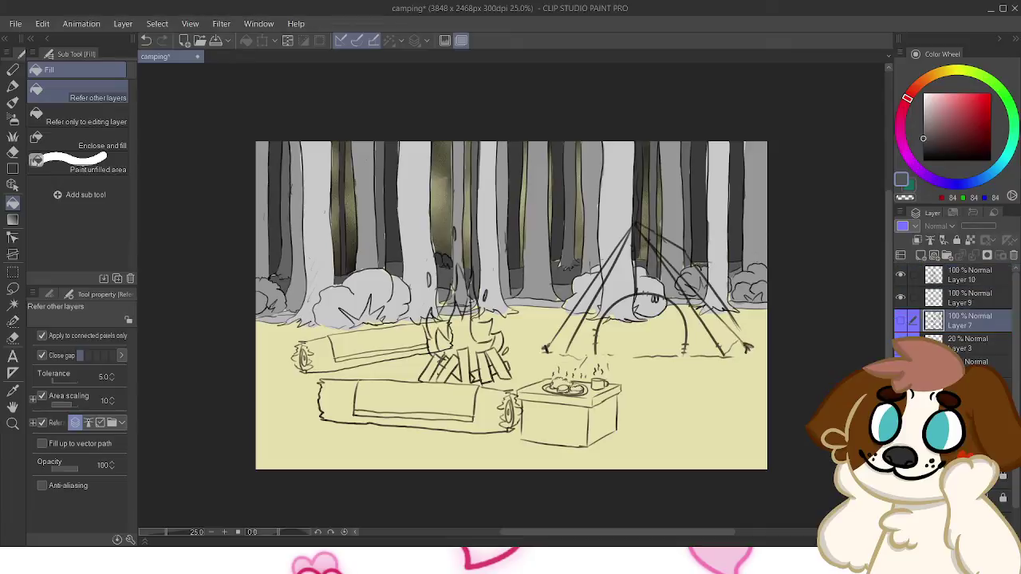
# Group the purple-marked rough sketch layers from Layer 7 down into a folder, color it purple, and move it below Layer 11
pyautogui.scroll(-1, 957, 319)
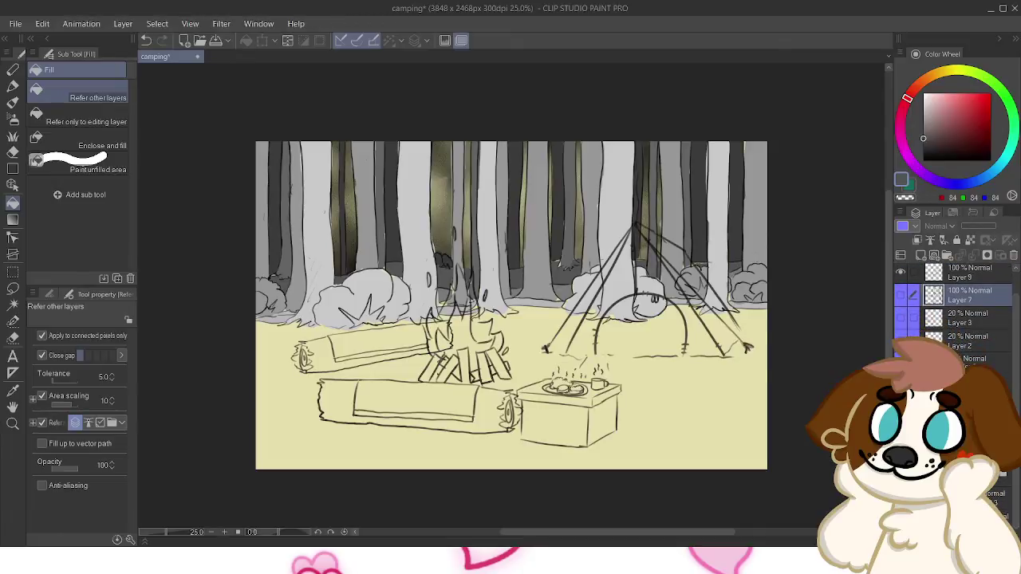
pyautogui.keyDown('shift'); pyautogui.click(981, 364); pyautogui.keyUp('shift')
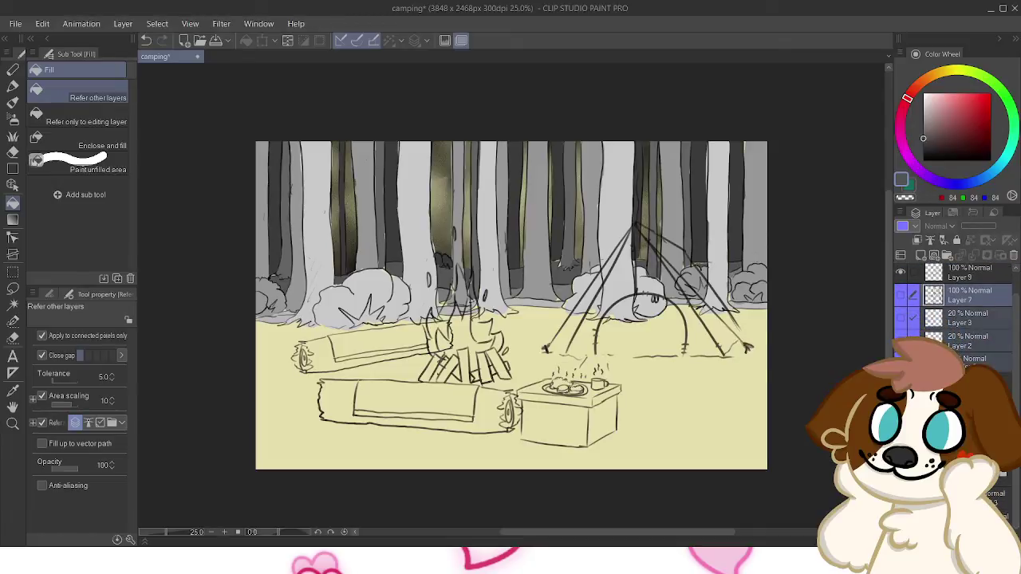
pyautogui.hotkey('ctrl', 'g')
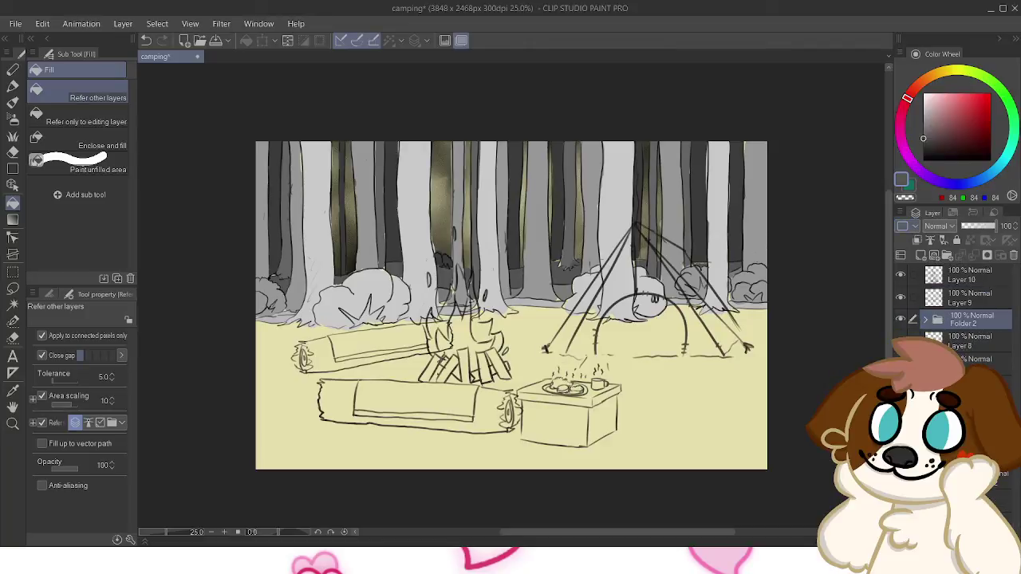
pyautogui.click(902, 226)
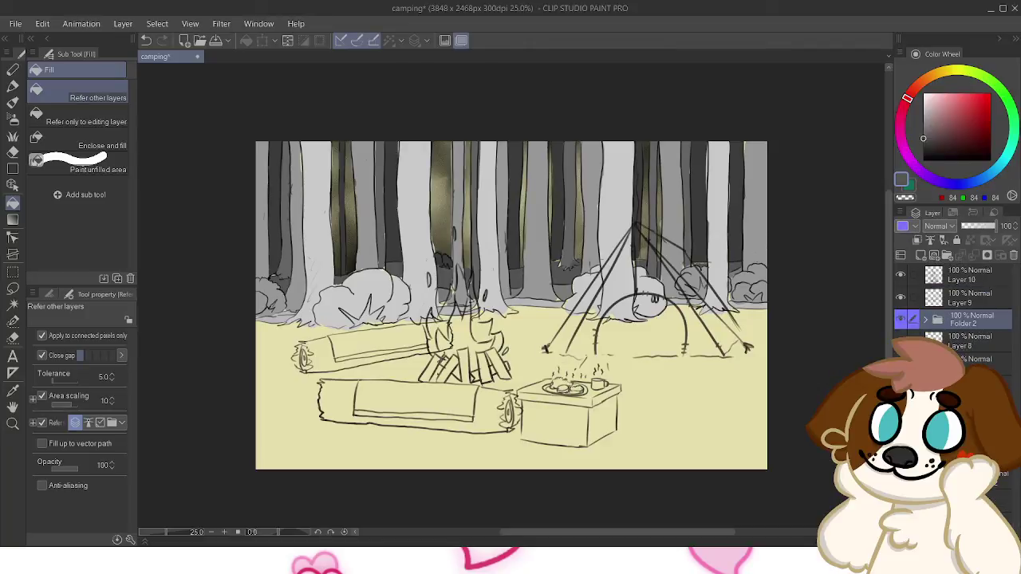
pyautogui.moveTo(969, 319); pyautogui.dragTo(970, 376)
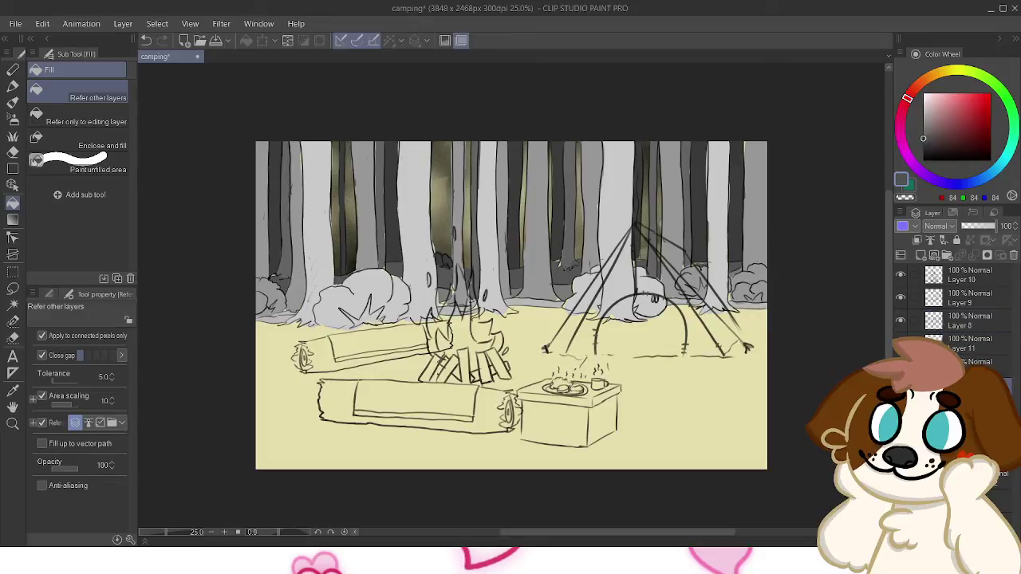
# Hide the forest and campsite layers above the rough sketch folder and make the locked layer beneath active
pyautogui.click(522, 347)
pyautogui.moveTo(901, 388); pyautogui.dragTo(901, 275)
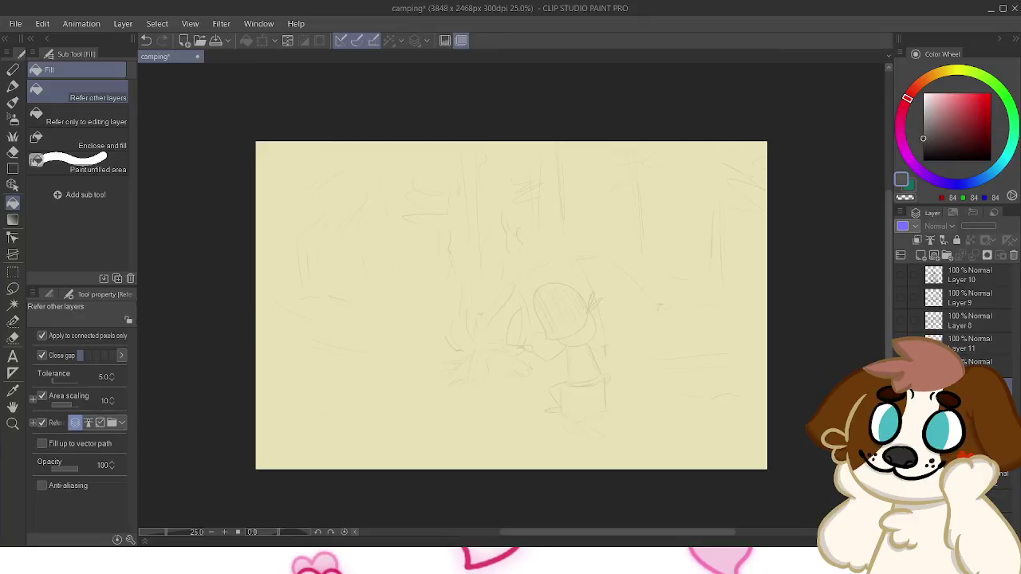
pyautogui.click(970, 479)
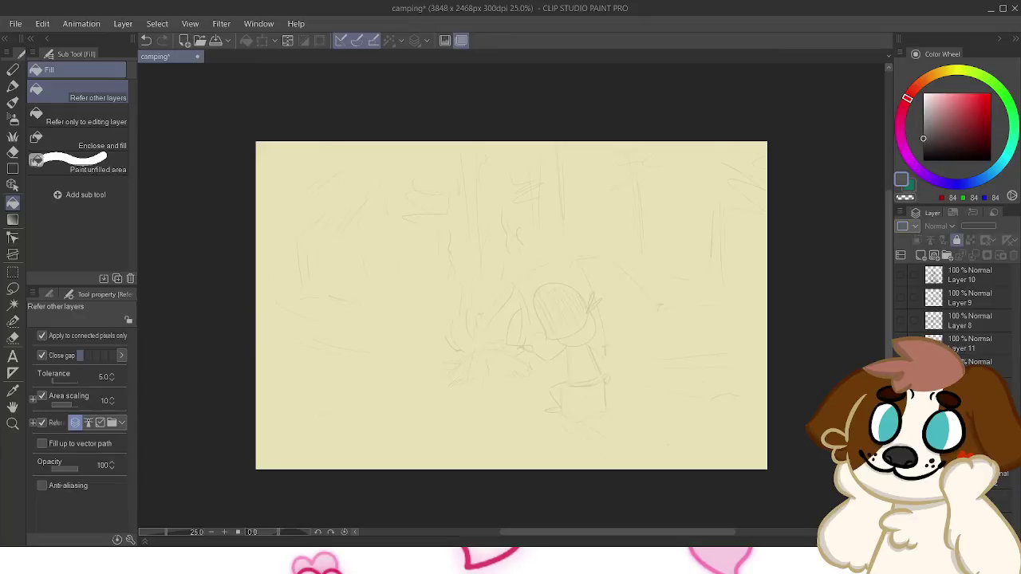
# Unlock the active rough sketch layer and raise its opacity to 100%
pyautogui.moveTo(970, 226); pyautogui.dragTo(996, 226)
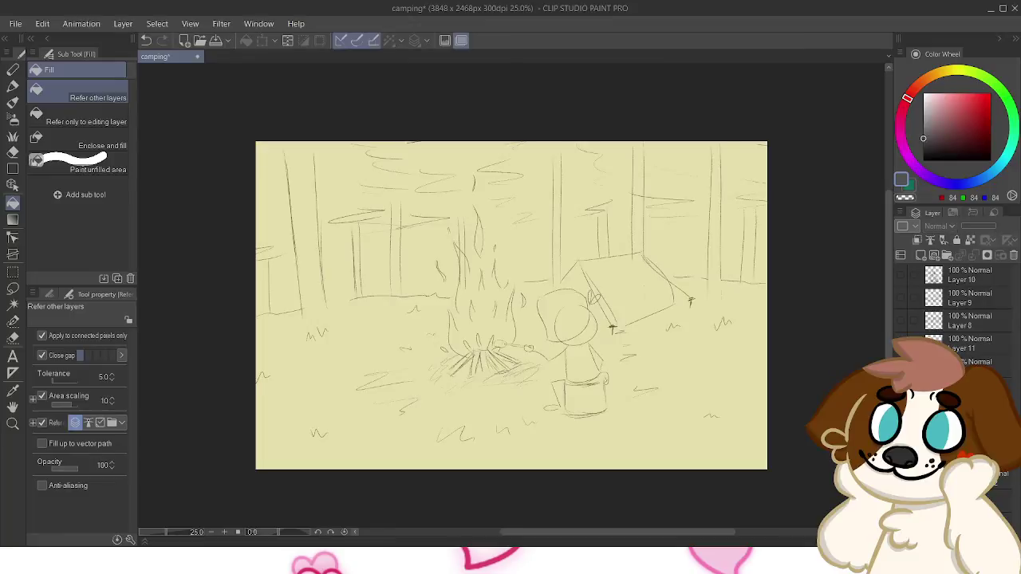
pyautogui.click(957, 240)
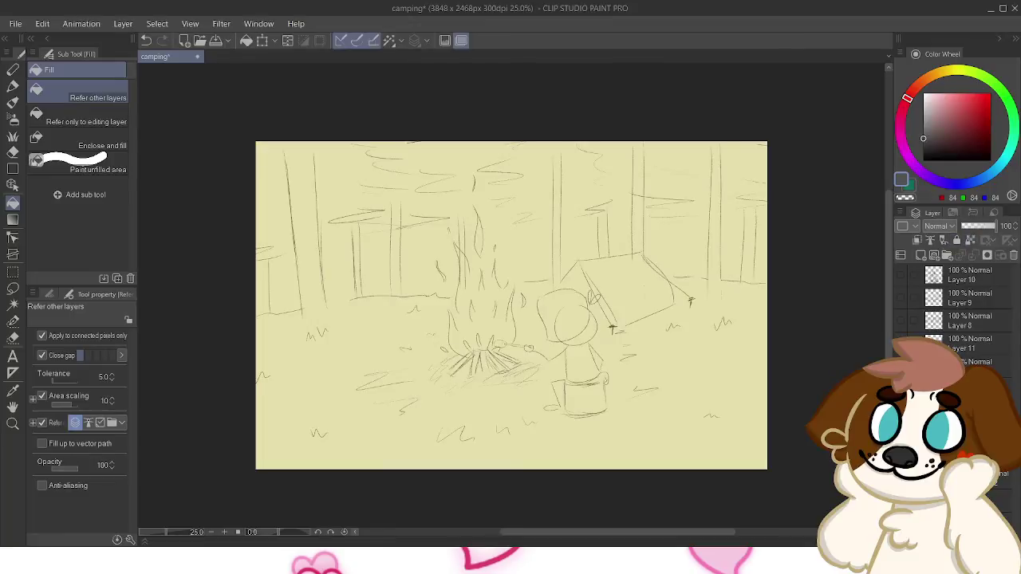
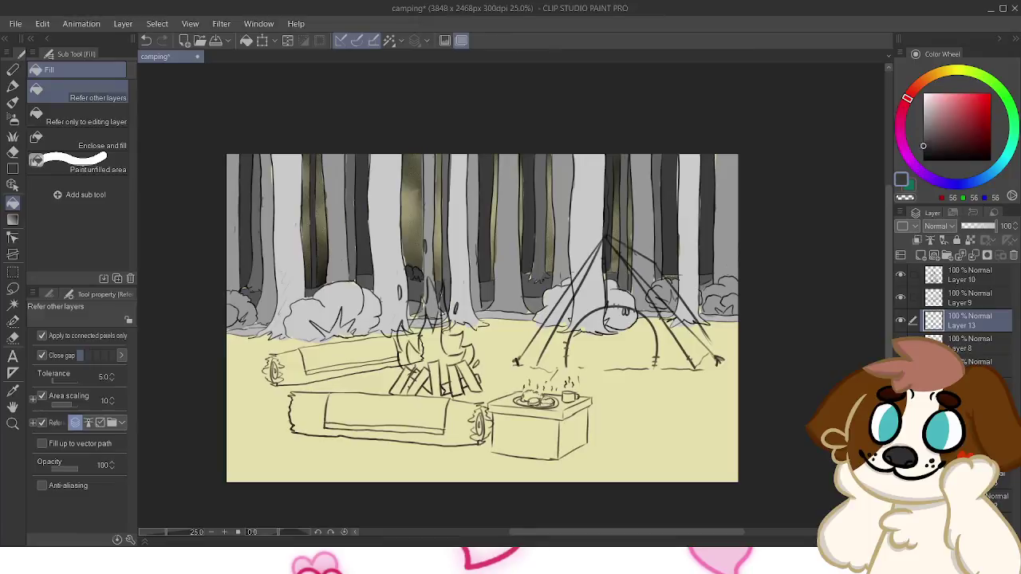
# Set up the Fill-in-mono pen with an enlarged brush and RGB 100 gray for blocking in the campsite
pyautogui.moveTo(924, 138); pyautogui.dragTo(923, 134)
pyautogui.press('p')
pyautogui.press(']')
pyautogui.press(']')
pyautogui.press(']')
pyautogui.press(']')
pyautogui.press(']')
pyautogui.press(']')
pyautogui.press(']')
pyautogui.press(']')
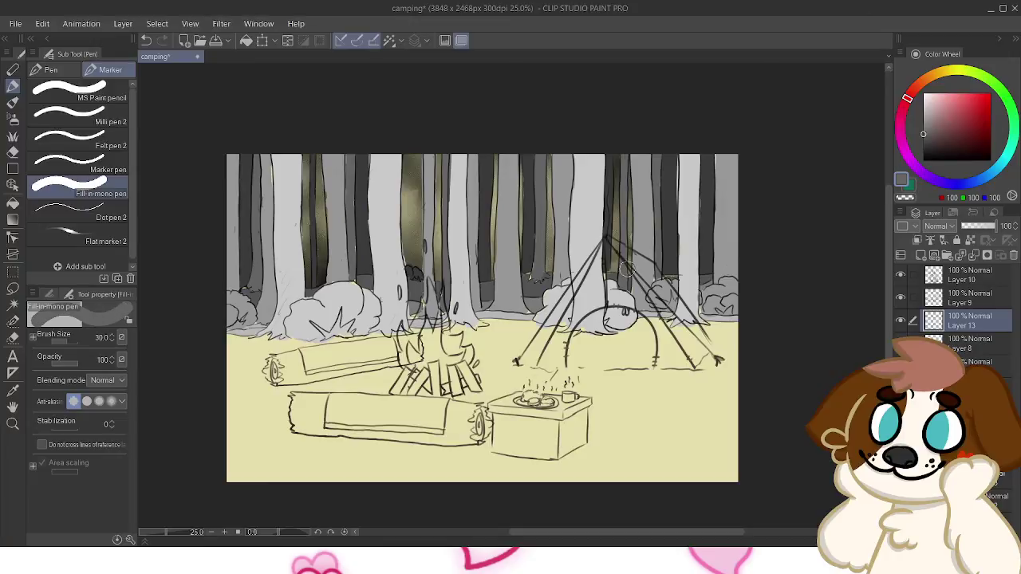
# Try blocking in the tent with RGB 100 gray strokes at brush size 40
pyautogui.moveTo(612, 290); pyautogui.dragTo(611, 313)
pyautogui.press('[')
pyautogui.press('[')
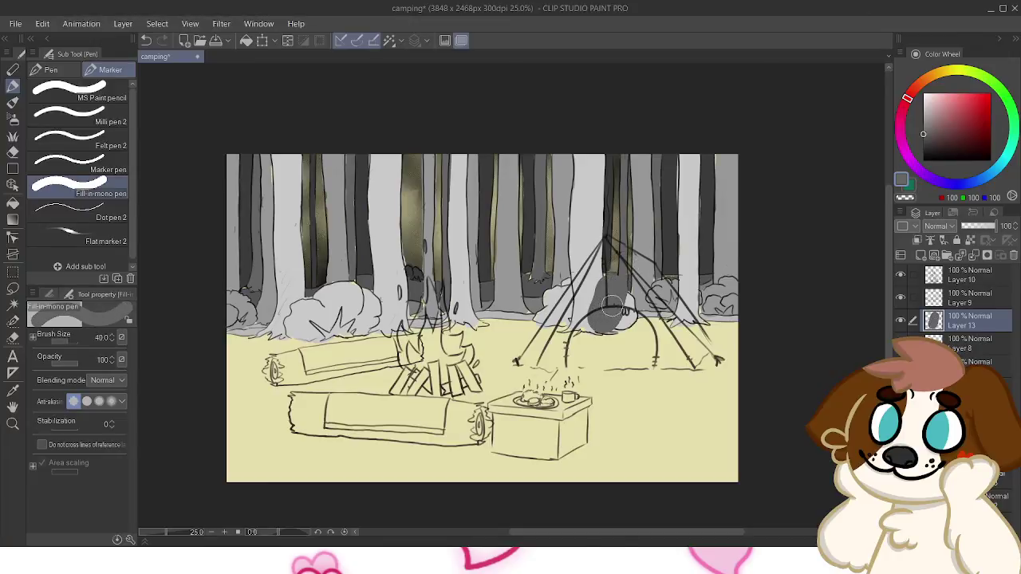
pyautogui.hotkey('ctrl', 'z')
pyautogui.moveTo(614, 275)
pyautogui.mouseDown()
pyautogui.moveTo(616, 311)
pyautogui.moveTo(625, 289)
pyautogui.mouseUp()
pyautogui.hotkey('ctrl', 'z')
# Block in the whole tent and the rear log with RGB 122 gray on Layer 13
pyautogui.click(927, 129)
pyautogui.moveTo(927, 129); pyautogui.dragTo(923, 127)
pyautogui.moveTo(621, 276)
pyautogui.mouseDown()
pyautogui.moveTo(582, 323)
pyautogui.moveTo(609, 255)
pyautogui.moveTo(626, 316)
pyautogui.moveTo(638, 264)
pyautogui.moveTo(579, 339)
pyautogui.moveTo(599, 271)
pyautogui.moveTo(548, 361)
pyautogui.moveTo(607, 343)
pyautogui.moveTo(567, 363)
pyautogui.moveTo(662, 355)
pyautogui.moveTo(624, 323)
pyautogui.moveTo(666, 319)
pyautogui.moveTo(694, 361)
pyautogui.moveTo(663, 357)
pyautogui.moveTo(702, 343)
pyautogui.moveTo(704, 355)
pyautogui.mouseUp()
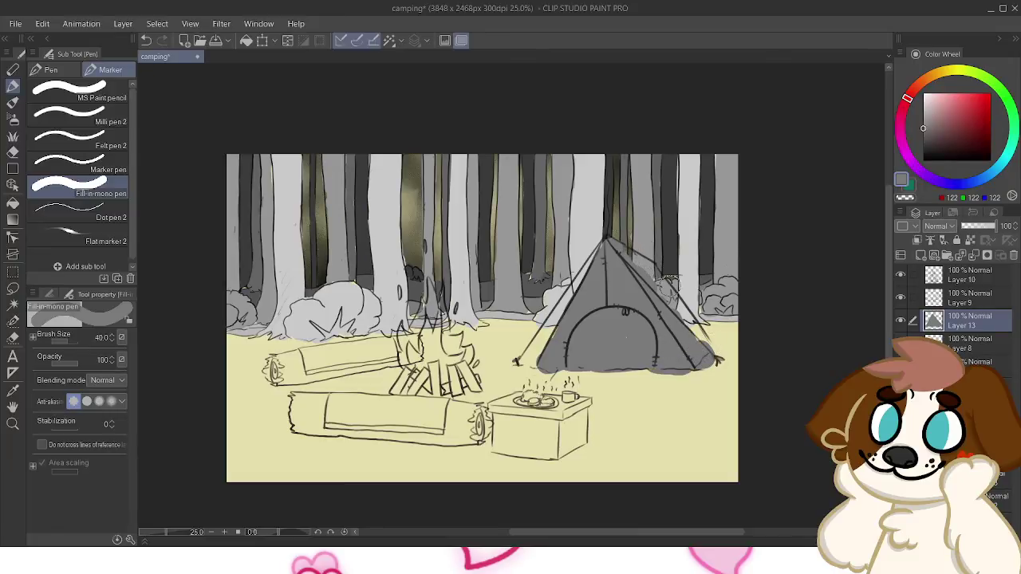
pyautogui.moveTo(672, 294)
pyautogui.mouseDown()
pyautogui.moveTo(649, 279)
pyautogui.moveTo(699, 345)
pyautogui.mouseUp()
pyautogui.hotkey('ctrl', 'z')
pyautogui.hotkey('ctrl', 'y')
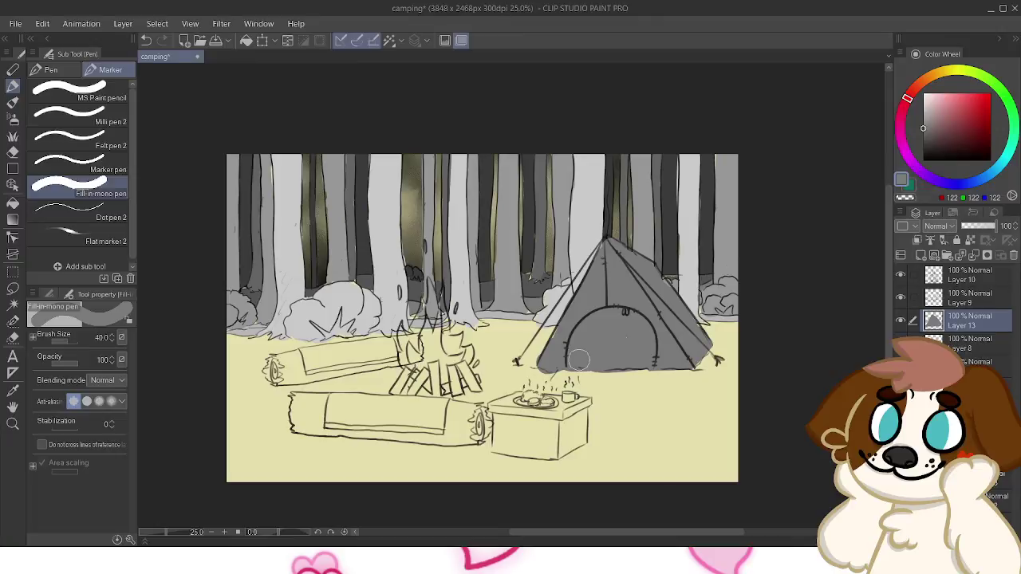
pyautogui.moveTo(284, 366)
pyautogui.mouseDown()
pyautogui.moveTo(348, 360)
pyautogui.moveTo(314, 355)
pyautogui.moveTo(342, 360)
pyautogui.moveTo(313, 371)
pyautogui.moveTo(413, 352)
pyautogui.moveTo(291, 376)
pyautogui.moveTo(286, 365)
pyautogui.moveTo(427, 342)
pyautogui.mouseUp()
pyautogui.hotkey('ctrl', 'z')
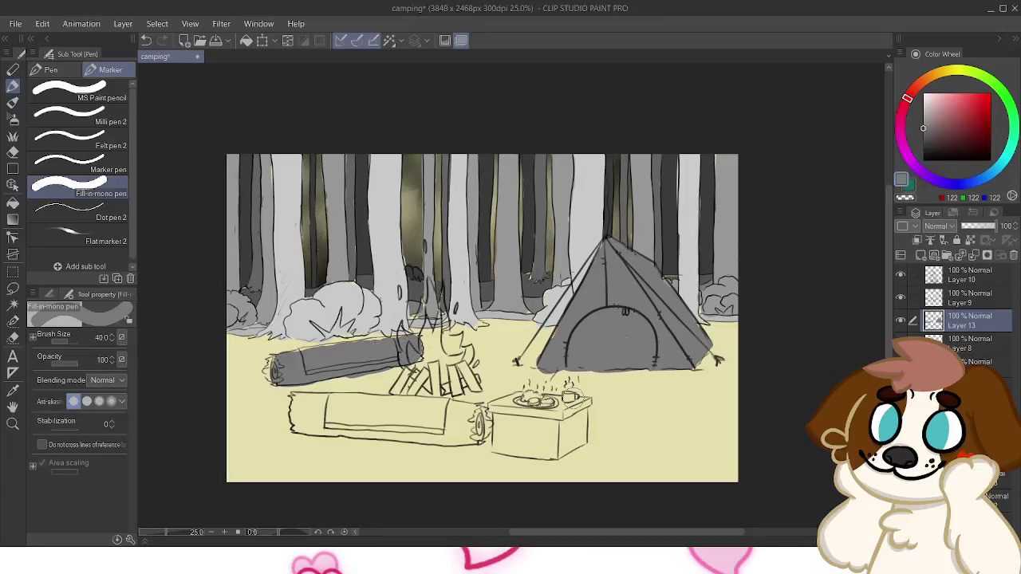
# Block in the front log and the box holding the food with RGB 66 dark gray
pyautogui.moveTo(923, 128); pyautogui.dragTo(923, 143)
pyautogui.moveTo(303, 399)
pyautogui.mouseDown()
pyautogui.moveTo(464, 434)
pyautogui.moveTo(467, 421)
pyautogui.moveTo(465, 431)
pyautogui.moveTo(443, 410)
pyautogui.moveTo(328, 407)
pyautogui.moveTo(448, 408)
pyautogui.mouseUp()
pyautogui.moveTo(522, 432)
pyautogui.mouseDown()
pyautogui.moveTo(501, 415)
pyautogui.moveTo(498, 443)
pyautogui.moveTo(511, 447)
pyautogui.moveTo(563, 452)
pyautogui.moveTo(581, 439)
pyautogui.moveTo(582, 410)
pyautogui.moveTo(546, 430)
pyautogui.moveTo(519, 419)
pyautogui.moveTo(559, 399)
pyautogui.moveTo(502, 408)
pyautogui.moveTo(563, 406)
pyautogui.moveTo(569, 383)
pyautogui.mouseUp()
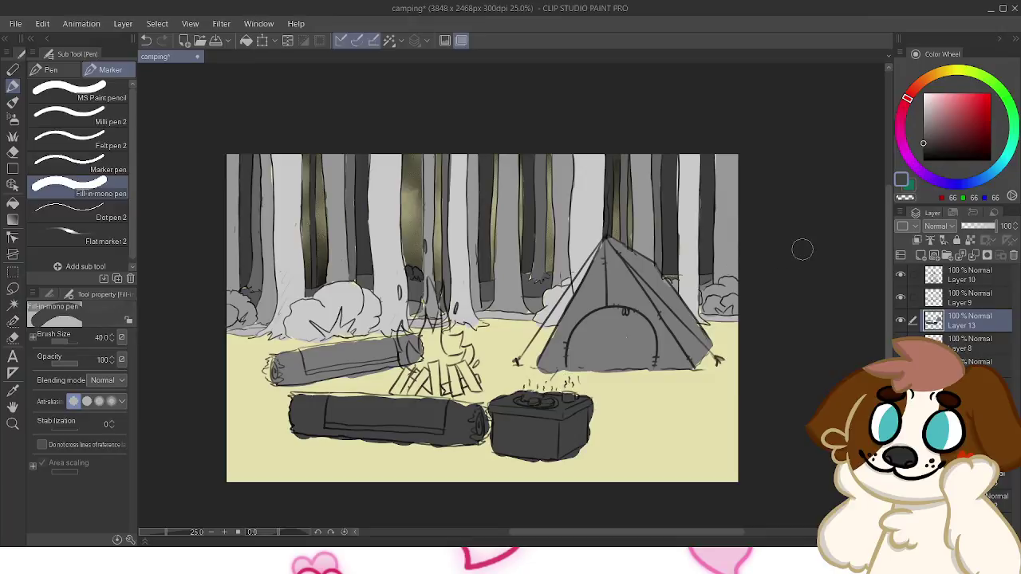
# Identify the campsite sketch layers by toggling their visibility and add a new layer directly above Layer 9
pyautogui.click(901, 297)
pyautogui.click(900, 297)
pyautogui.click(901, 274)
pyautogui.click(900, 296)
pyautogui.click(965, 297)
pyautogui.click(901, 297)
pyautogui.click(901, 297)
pyautogui.click(920, 255)
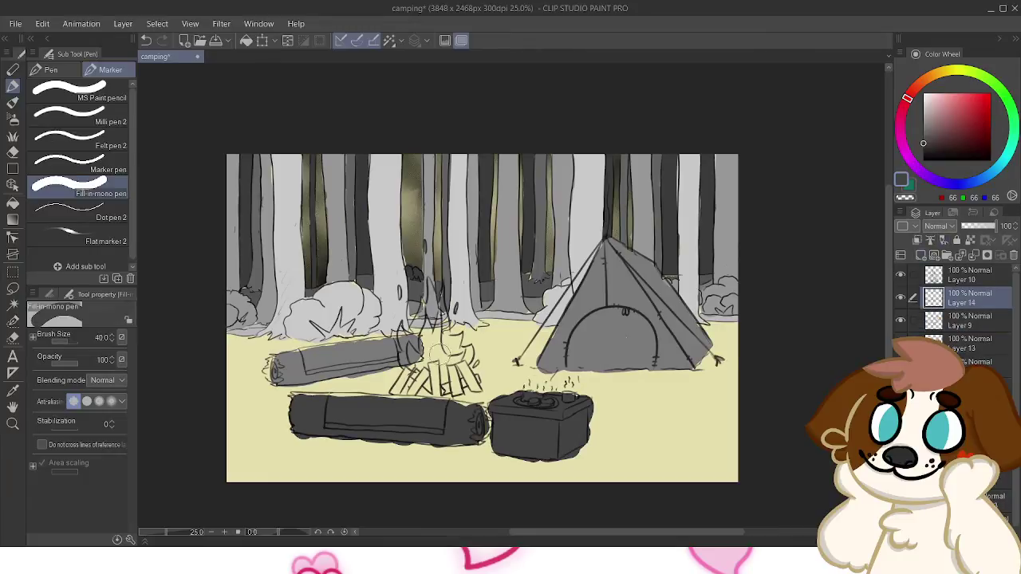
# Paint the campfire's flames, sparks and firewood solid white on Layer 14, using a smaller brush down to size 8 for the edges
pyautogui.press('x')
pyautogui.moveTo(438, 360)
pyautogui.mouseDown()
pyautogui.moveTo(404, 390)
pyautogui.moveTo(460, 382)
pyautogui.moveTo(468, 359)
pyautogui.moveTo(447, 346)
pyautogui.moveTo(435, 297)
pyautogui.moveTo(404, 359)
pyautogui.mouseUp()
pyautogui.press('[')
pyautogui.press('[')
pyautogui.press('[')
pyautogui.press('[')
pyautogui.press('[')
pyautogui.press('[')
pyautogui.press('[')
pyautogui.press('[')
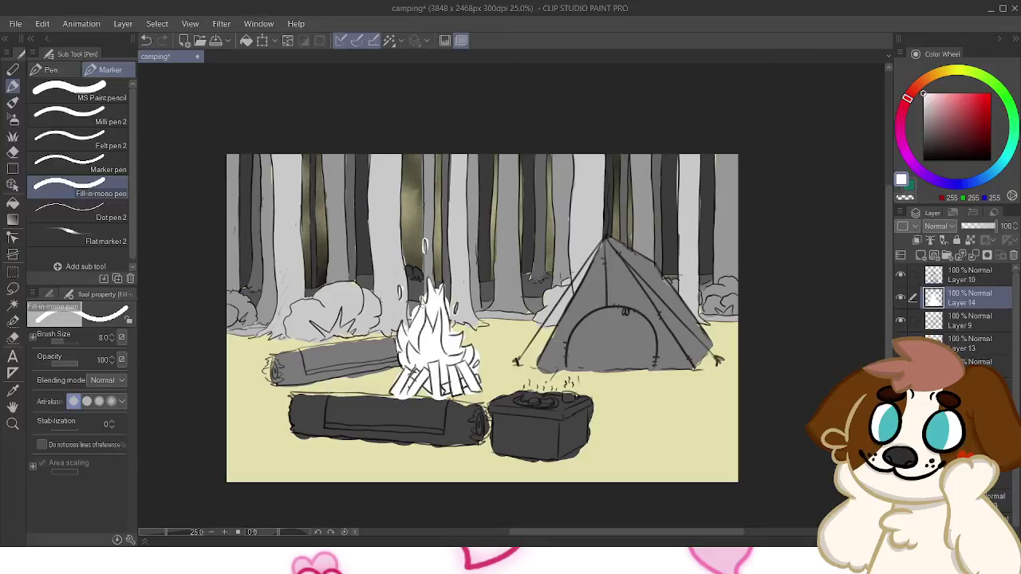
pyautogui.hotkey('ctrl', 'z')
pyautogui.scroll(-1, 483, 319)
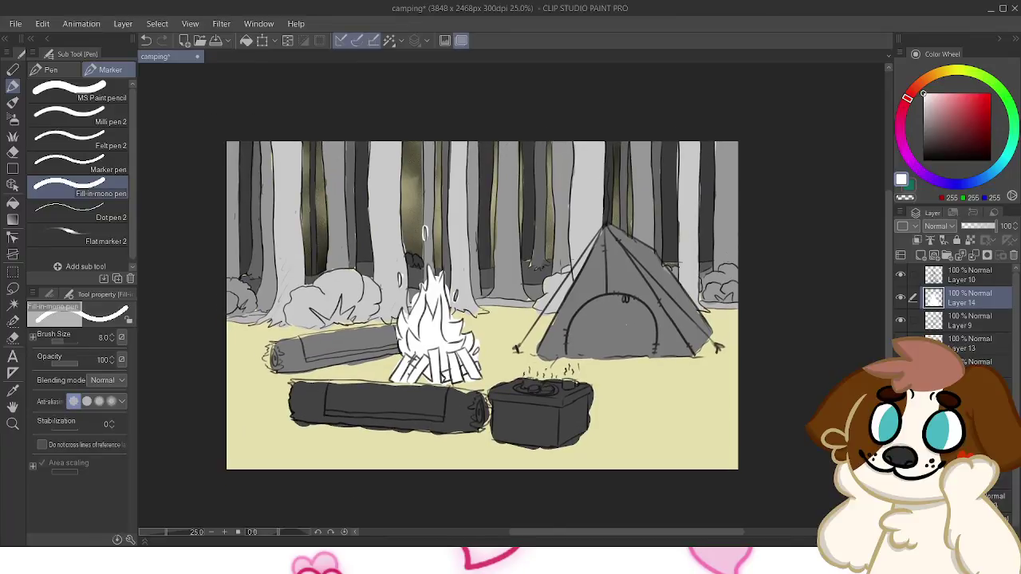
# Make Layer 13 active and toggle its visibility to check that it holds the tent and log fills
pyautogui.click(969, 343)
pyautogui.click(901, 344)
pyautogui.click(901, 344)
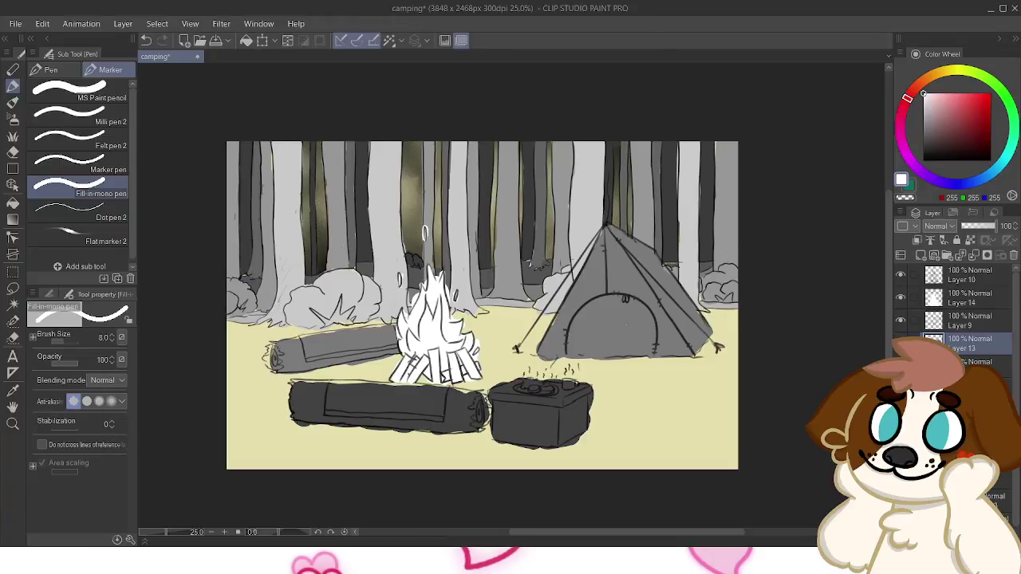
# Try adding a layer clipped to Layer 13, and delete it
pyautogui.click(920, 255)
pyautogui.click(917, 240)
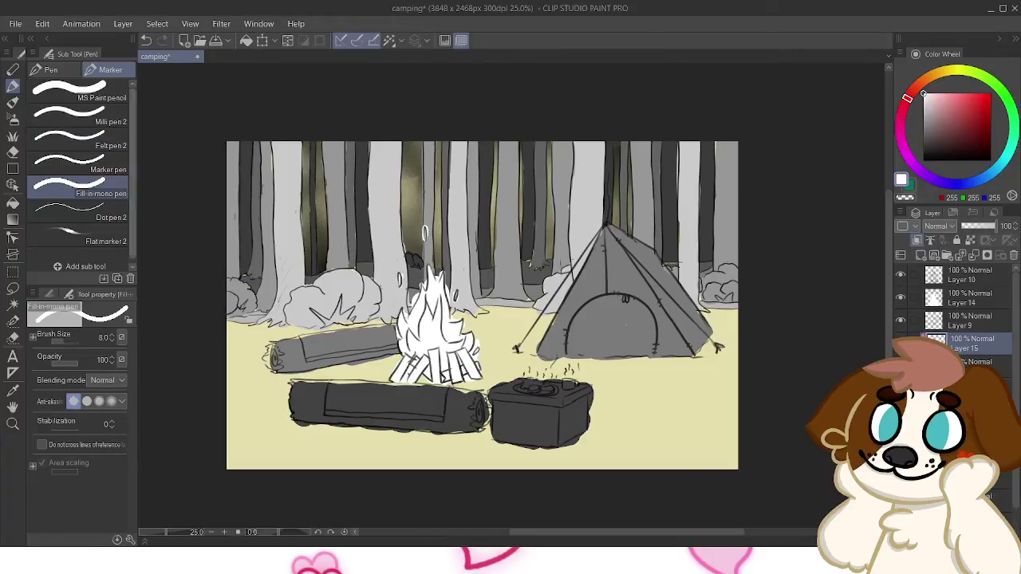
pyautogui.click(917, 240)
pyautogui.click(1013, 255)
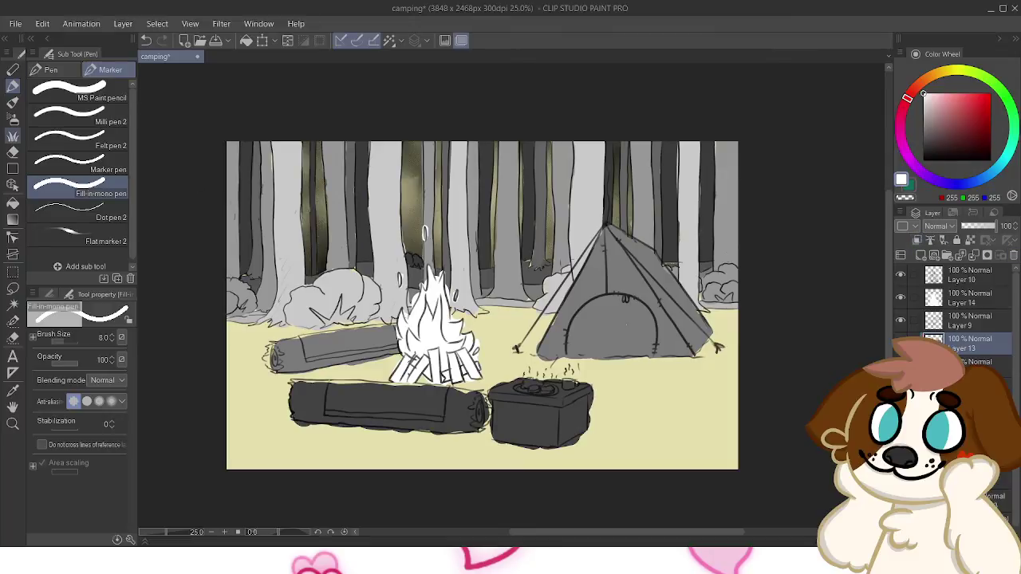
# Shade the front log with soft highlights using the size 170 Gouache brush in white and RGB 167 gray
pyautogui.click(13, 102)
pyautogui.click(110, 69)
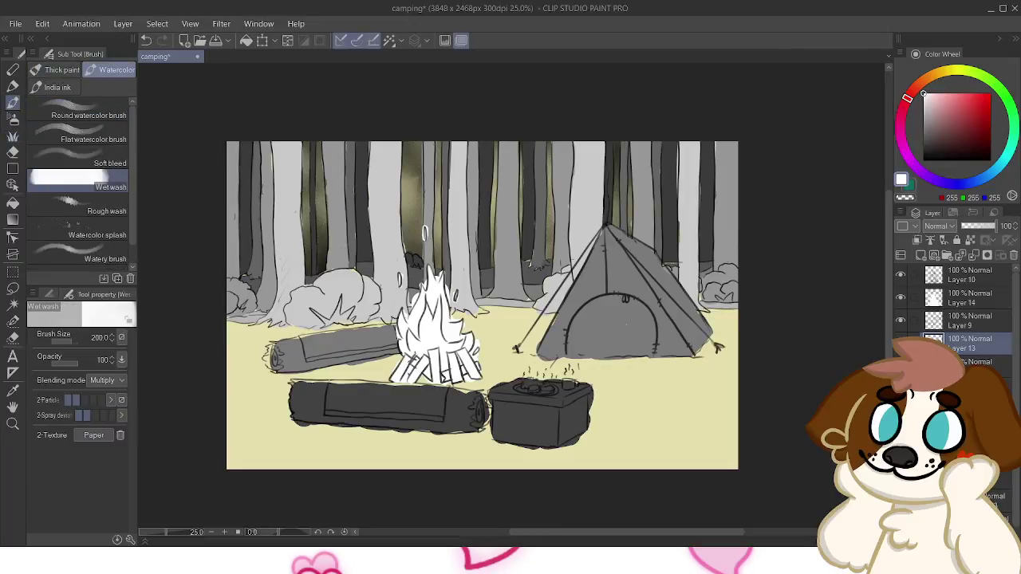
pyautogui.click(54, 69)
pyautogui.click(111, 70)
pyautogui.click(56, 87)
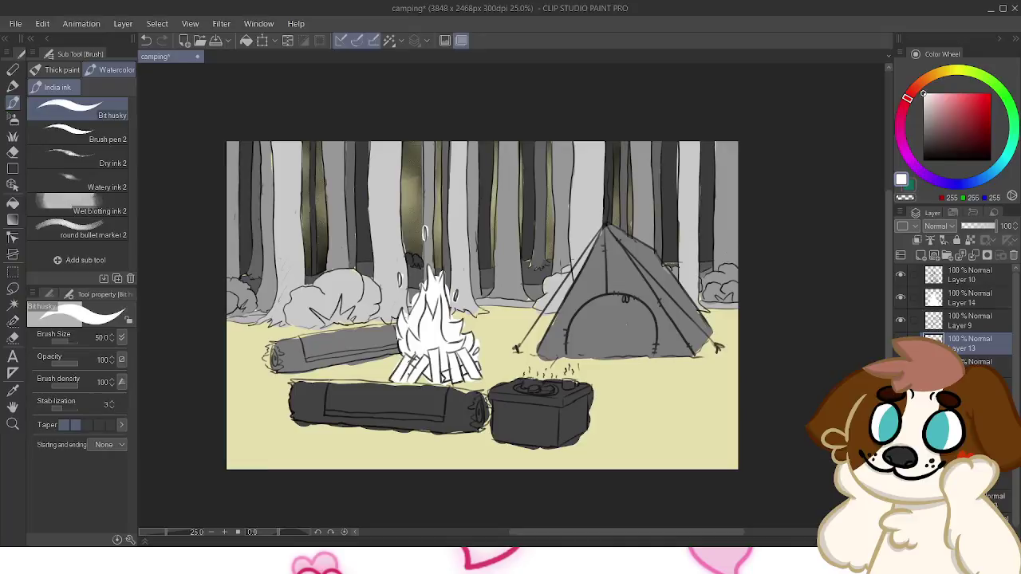
pyautogui.click(110, 69)
pyautogui.click(62, 69)
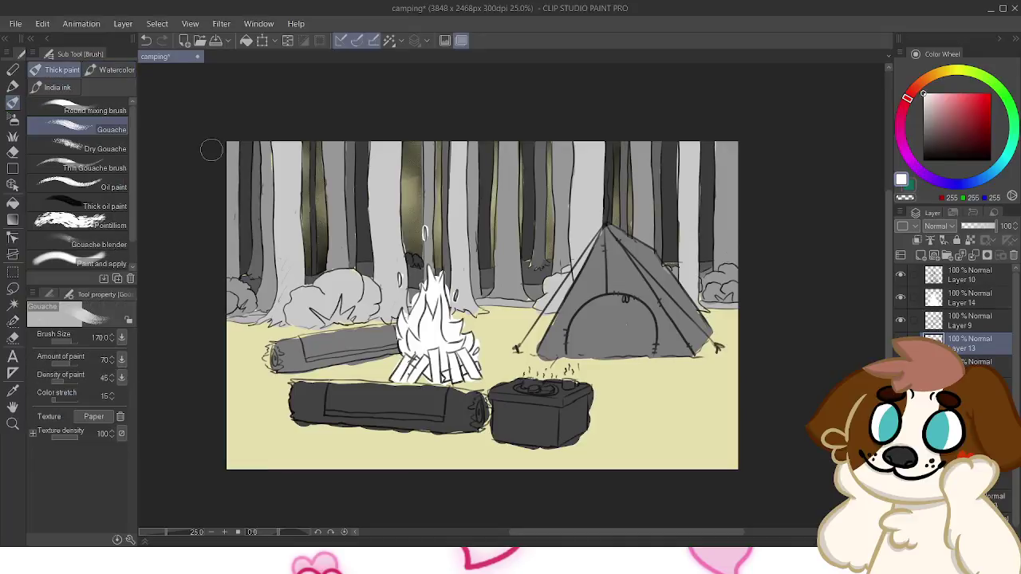
pyautogui.moveTo(414, 407); pyautogui.dragTo(427, 407)
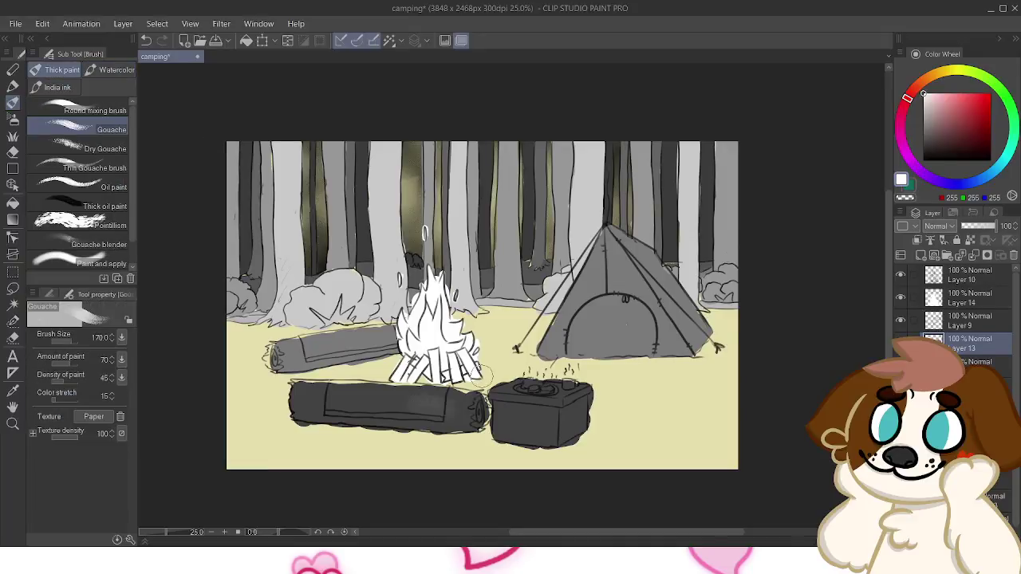
pyautogui.keyDown('alt'); pyautogui.click(424, 232); pyautogui.keyUp('alt')
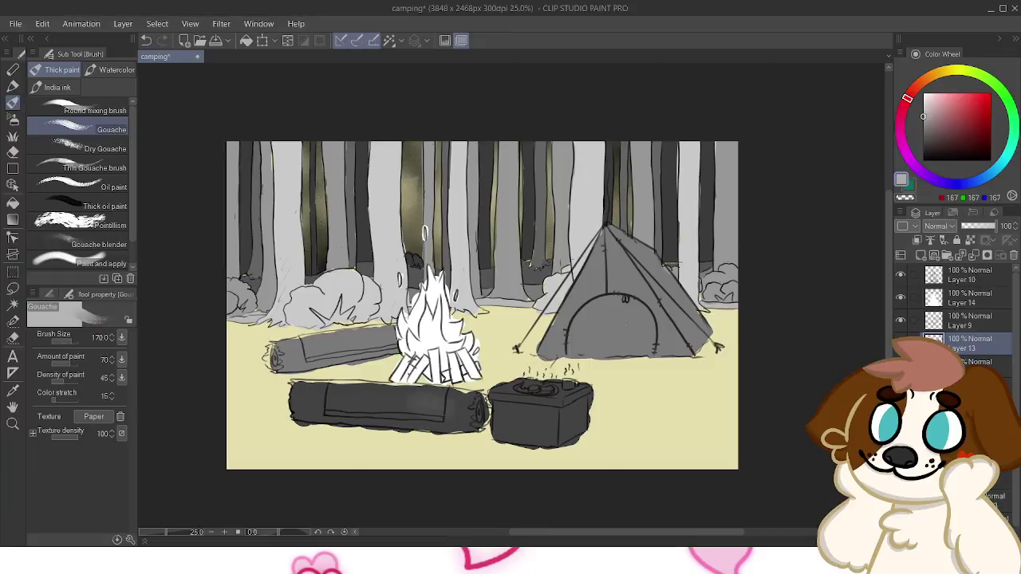
pyautogui.moveTo(327, 392)
pyautogui.mouseDown()
pyautogui.moveTo(300, 388)
pyautogui.moveTo(460, 397)
pyautogui.moveTo(295, 395)
pyautogui.moveTo(460, 409)
pyautogui.moveTo(426, 407)
pyautogui.moveTo(501, 406)
pyautogui.mouseUp()
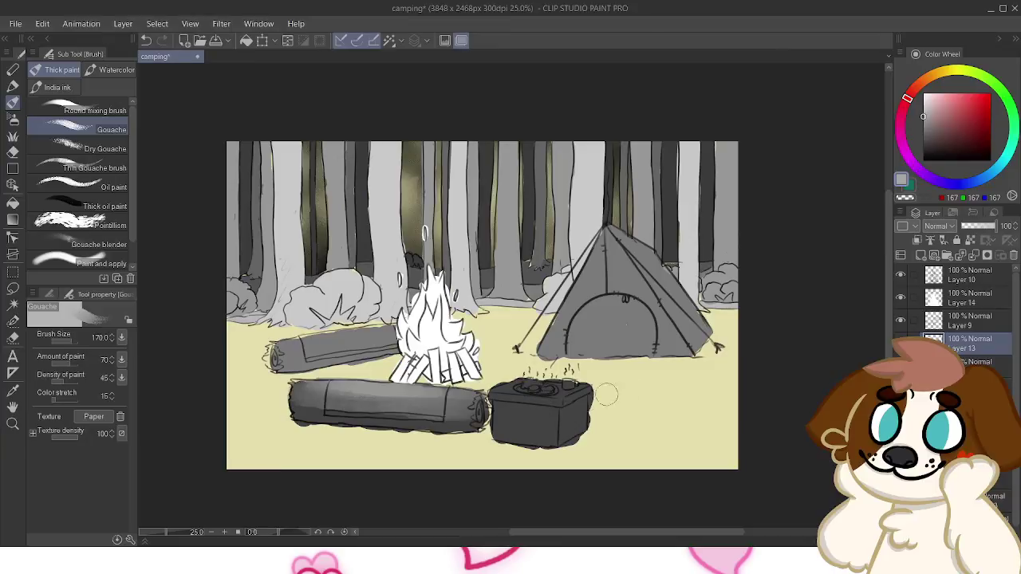
# Paint white Gouache highlights over the top and sides of the box beside the front log
pyautogui.click(924, 94)
pyautogui.moveTo(511, 388)
pyautogui.mouseDown()
pyautogui.moveTo(536, 392)
pyautogui.moveTo(517, 398)
pyautogui.moveTo(573, 394)
pyautogui.moveTo(562, 399)
pyautogui.mouseUp()
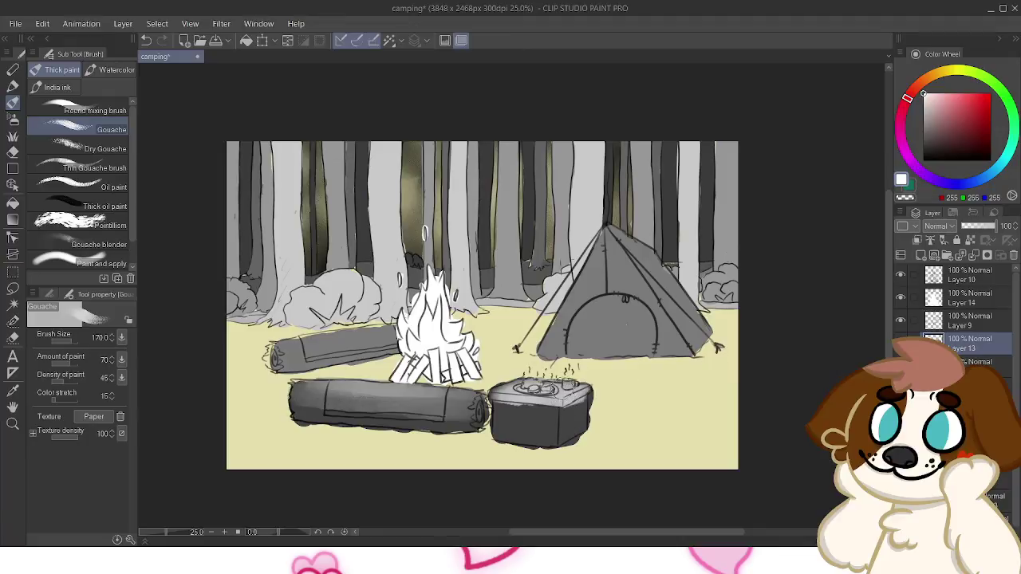
pyautogui.moveTo(570, 418)
pyautogui.mouseDown()
pyautogui.moveTo(579, 409)
pyautogui.moveTo(568, 432)
pyautogui.moveTo(575, 422)
pyautogui.moveTo(555, 431)
pyautogui.moveTo(501, 421)
pyautogui.moveTo(518, 404)
pyautogui.mouseUp()
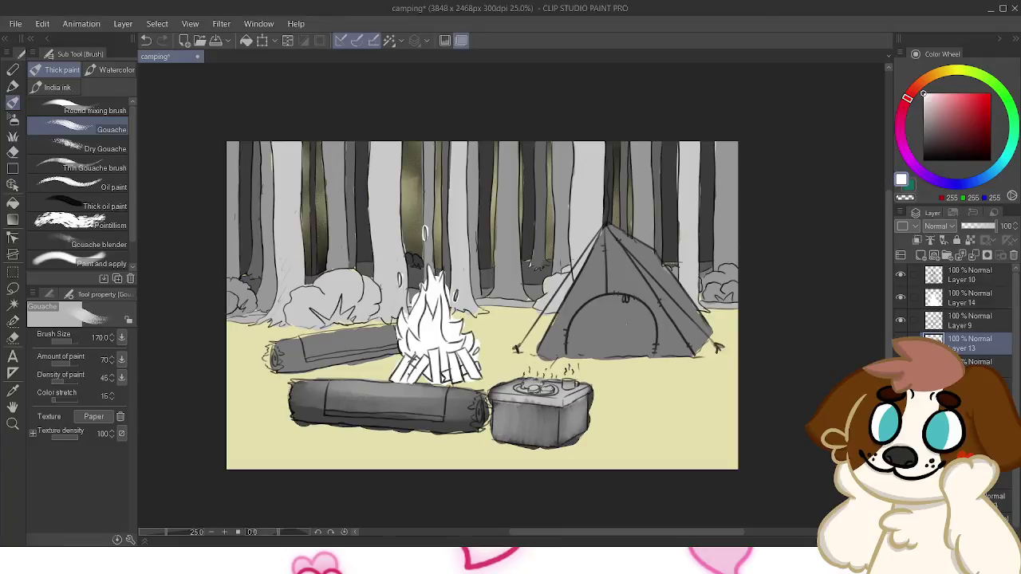
# Shade the rear log and the tent's shadowed side panel with black Gouache strokes
pyautogui.press('x')
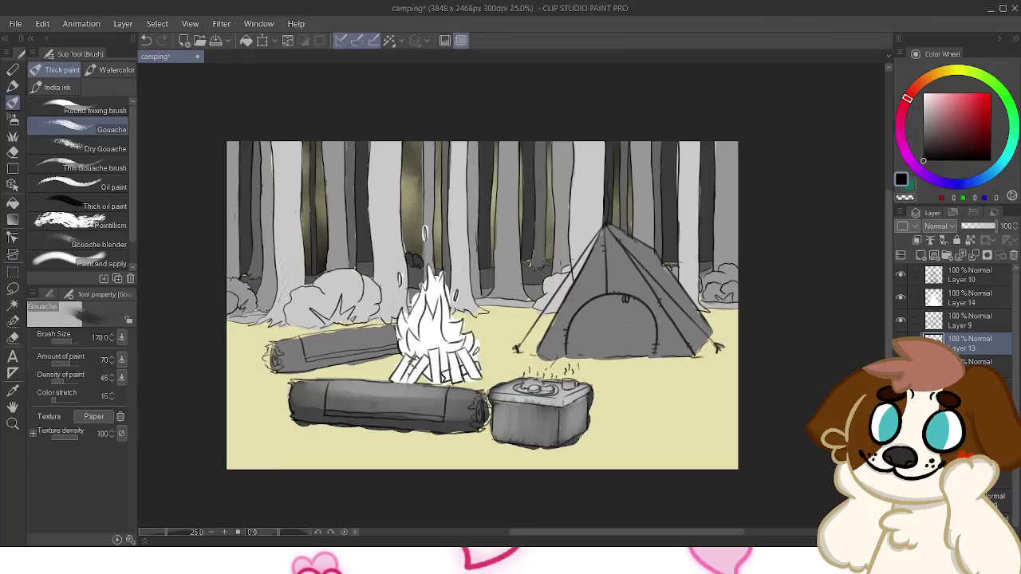
pyautogui.moveTo(311, 351)
pyautogui.mouseDown()
pyautogui.moveTo(287, 371)
pyautogui.moveTo(351, 363)
pyautogui.moveTo(275, 367)
pyautogui.moveTo(399, 350)
pyautogui.moveTo(396, 339)
pyautogui.moveTo(392, 355)
pyautogui.mouseUp()
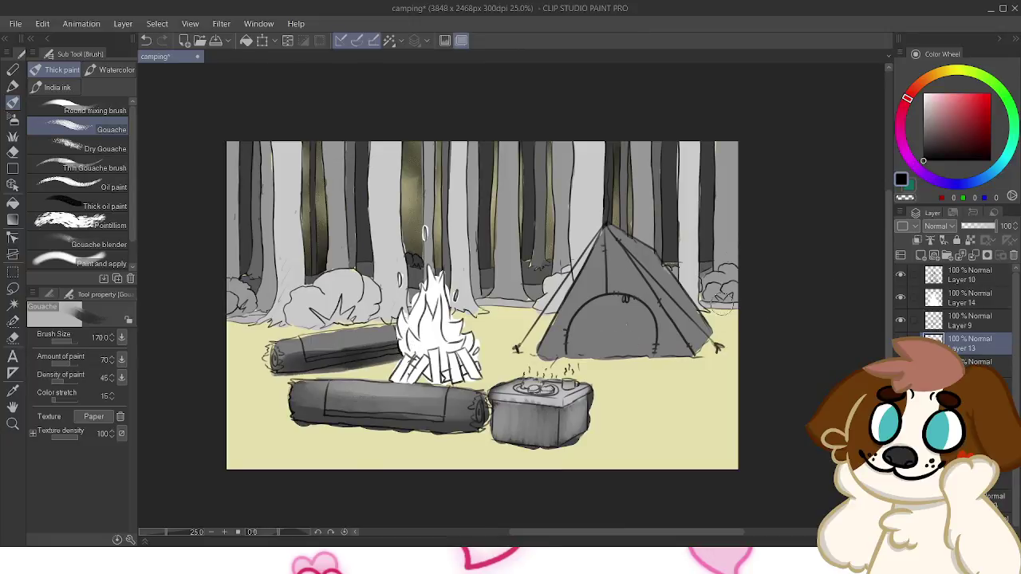
pyautogui.moveTo(665, 278)
pyautogui.mouseDown()
pyautogui.moveTo(693, 334)
pyautogui.moveTo(652, 280)
pyautogui.moveTo(682, 306)
pyautogui.moveTo(664, 268)
pyautogui.moveTo(659, 276)
pyautogui.moveTo(622, 237)
pyautogui.moveTo(702, 327)
pyautogui.mouseUp()
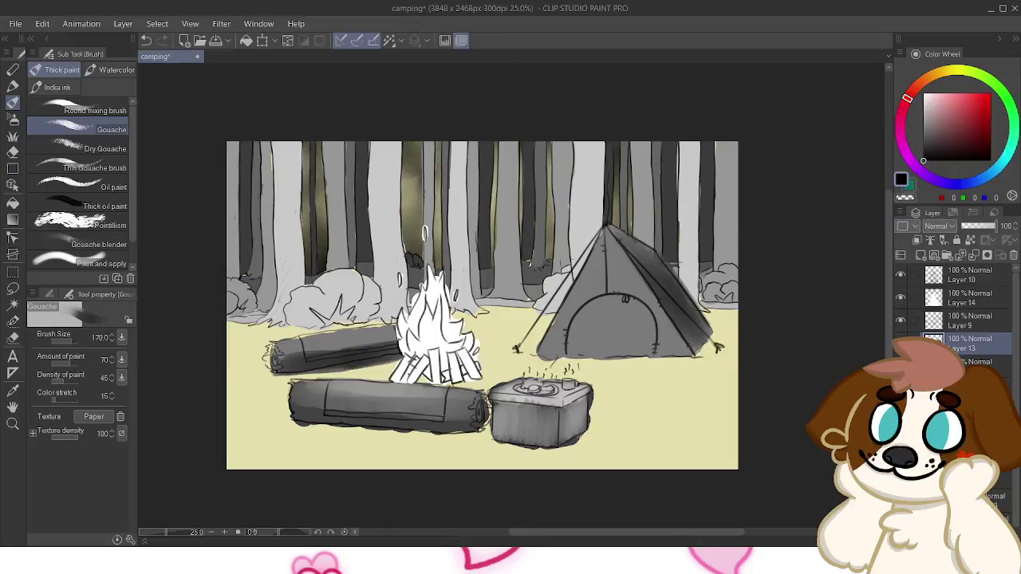
# Paint white highlights across the tent's front face and soften the shading on its side panel
pyautogui.press('x')
pyautogui.moveTo(550, 344)
pyautogui.mouseDown()
pyautogui.moveTo(573, 304)
pyautogui.moveTo(539, 357)
pyautogui.moveTo(579, 340)
pyautogui.moveTo(585, 288)
pyautogui.moveTo(593, 334)
pyautogui.moveTo(604, 273)
pyautogui.moveTo(603, 315)
pyautogui.moveTo(613, 290)
pyautogui.moveTo(598, 350)
pyautogui.moveTo(600, 321)
pyautogui.moveTo(629, 336)
pyautogui.moveTo(636, 323)
pyautogui.moveTo(649, 344)
pyautogui.moveTo(659, 311)
pyautogui.moveTo(667, 317)
pyautogui.moveTo(642, 318)
pyautogui.moveTo(625, 269)
pyautogui.moveTo(651, 303)
pyautogui.moveTo(601, 249)
pyautogui.moveTo(578, 318)
pyautogui.moveTo(573, 310)
pyautogui.moveTo(587, 290)
pyautogui.moveTo(587, 347)
pyautogui.moveTo(605, 246)
pyautogui.moveTo(627, 345)
pyautogui.moveTo(621, 308)
pyautogui.moveTo(632, 320)
pyautogui.moveTo(631, 272)
pyautogui.moveTo(628, 310)
pyautogui.moveTo(625, 300)
pyautogui.moveTo(661, 308)
pyautogui.moveTo(678, 348)
pyautogui.mouseUp()
pyautogui.moveTo(666, 261)
pyautogui.mouseDown()
pyautogui.moveTo(633, 251)
pyautogui.moveTo(640, 264)
pyautogui.moveTo(627, 238)
pyautogui.moveTo(670, 316)
pyautogui.mouseUp()
pyautogui.moveTo(692, 342); pyautogui.dragTo(676, 292)
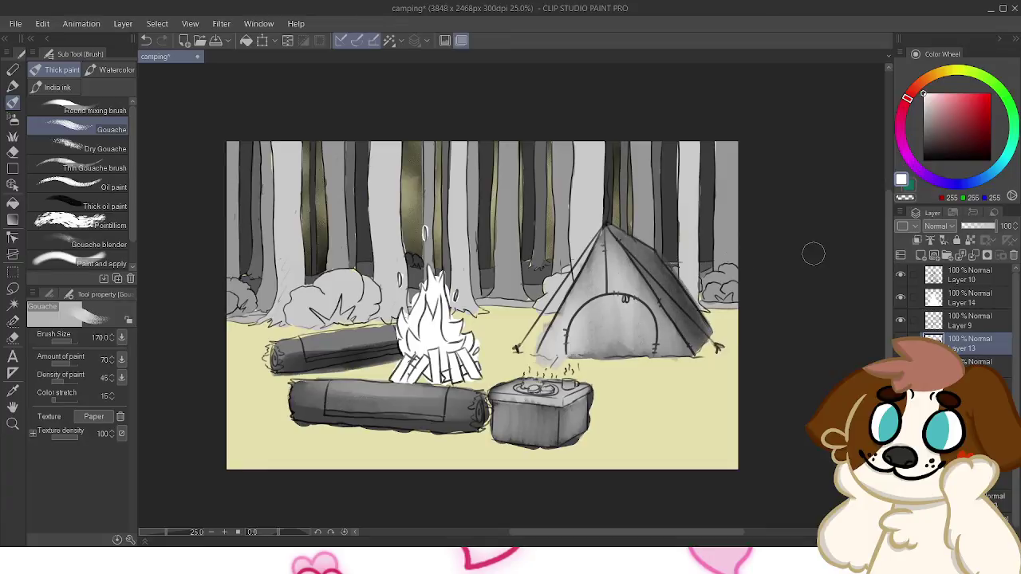
# Highlight the upper side of the front log in white and darken its underside with black
pyautogui.moveTo(349, 392)
pyautogui.mouseDown()
pyautogui.moveTo(312, 381)
pyautogui.moveTo(403, 386)
pyautogui.moveTo(301, 388)
pyautogui.moveTo(427, 395)
pyautogui.moveTo(299, 379)
pyautogui.moveTo(488, 388)
pyautogui.moveTo(319, 370)
pyautogui.moveTo(355, 364)
pyautogui.moveTo(375, 373)
pyautogui.moveTo(291, 378)
pyautogui.moveTo(437, 381)
pyautogui.mouseUp()
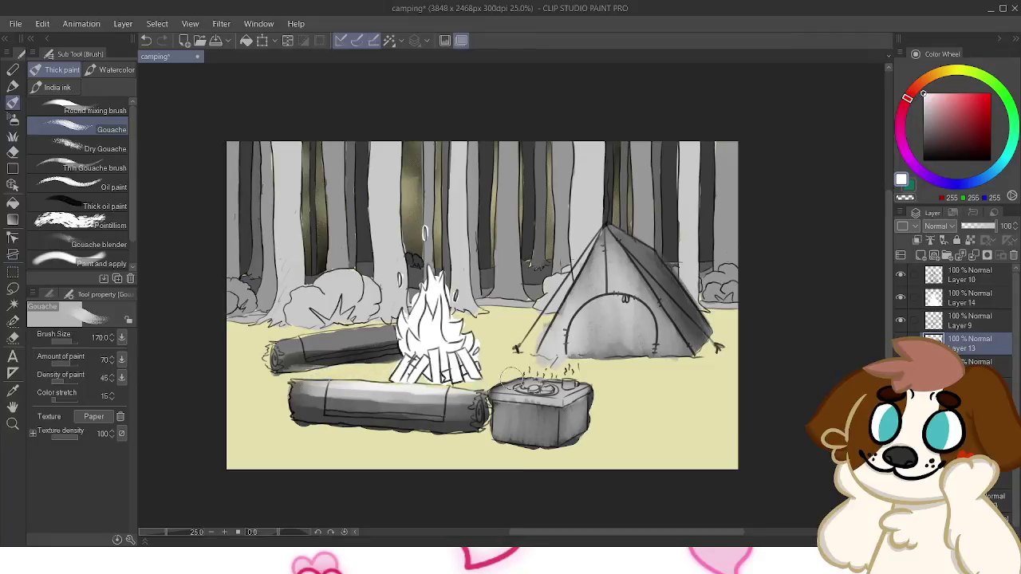
pyautogui.press('x')
pyautogui.moveTo(295, 425)
pyautogui.mouseDown()
pyautogui.moveTo(361, 431)
pyautogui.moveTo(287, 427)
pyautogui.moveTo(477, 437)
pyautogui.moveTo(390, 444)
pyautogui.moveTo(458, 436)
pyautogui.mouseUp()
pyautogui.moveTo(339, 447); pyautogui.dragTo(294, 425)
pyautogui.moveTo(391, 437); pyautogui.dragTo(461, 425)
pyautogui.moveTo(995, 226)
pyautogui.mouseDown()
pyautogui.moveTo(987, 225)
pyautogui.moveTo(997, 226)
pyautogui.mouseUp()
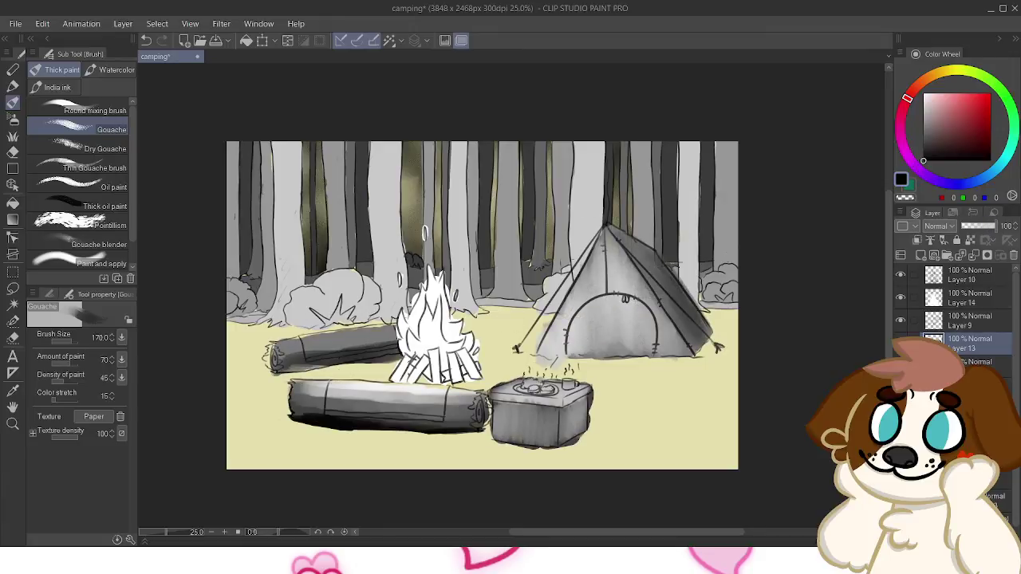
# Darken the cut end of the rear log and lighten its body in white with the campfire layers hidden
pyautogui.moveTo(280, 351)
pyautogui.mouseDown()
pyautogui.moveTo(272, 361)
pyautogui.moveTo(288, 352)
pyautogui.mouseUp()
pyautogui.press('x')
pyautogui.press('x')
pyautogui.press('x')
pyautogui.moveTo(305, 360)
pyautogui.mouseDown()
pyautogui.moveTo(361, 347)
pyautogui.moveTo(286, 353)
pyautogui.moveTo(332, 348)
pyautogui.moveTo(298, 351)
pyautogui.moveTo(336, 349)
pyautogui.mouseUp()
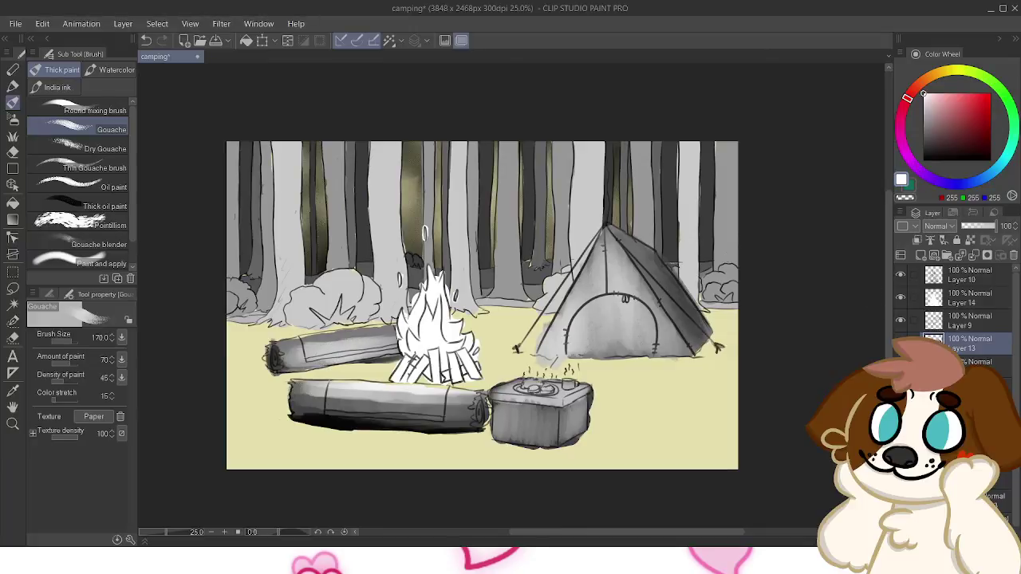
pyautogui.moveTo(419, 339)
pyautogui.mouseDown()
pyautogui.moveTo(316, 345)
pyautogui.moveTo(411, 331)
pyautogui.moveTo(321, 342)
pyautogui.moveTo(376, 343)
pyautogui.mouseUp()
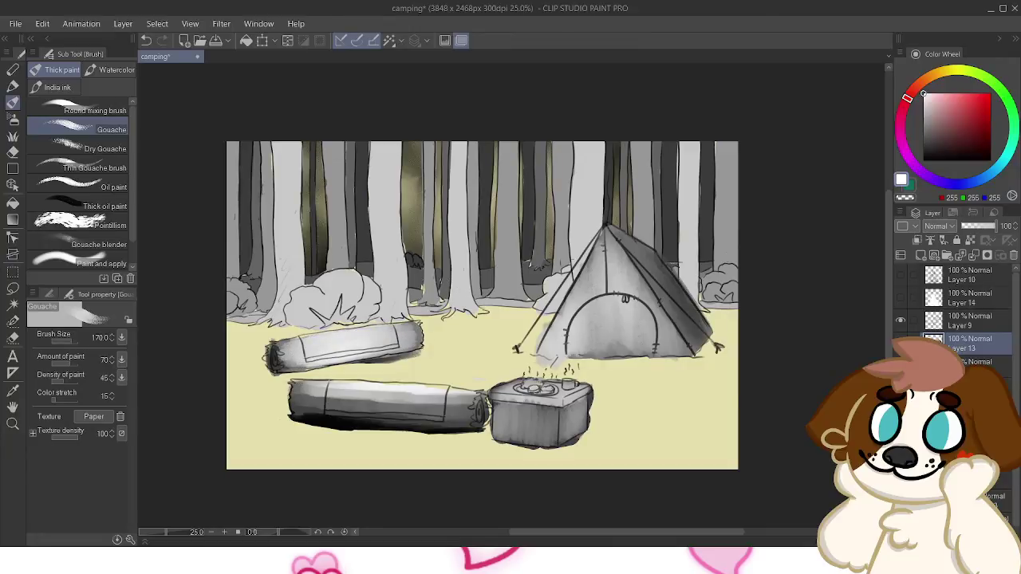
# Shade the rear log's underside in black and rework the white highlights along both logs
pyautogui.press('x')
pyautogui.moveTo(314, 361)
pyautogui.mouseDown()
pyautogui.moveTo(287, 367)
pyautogui.moveTo(421, 351)
pyautogui.moveTo(281, 363)
pyautogui.moveTo(391, 350)
pyautogui.moveTo(291, 359)
pyautogui.moveTo(395, 343)
pyautogui.moveTo(339, 351)
pyautogui.moveTo(411, 329)
pyautogui.mouseUp()
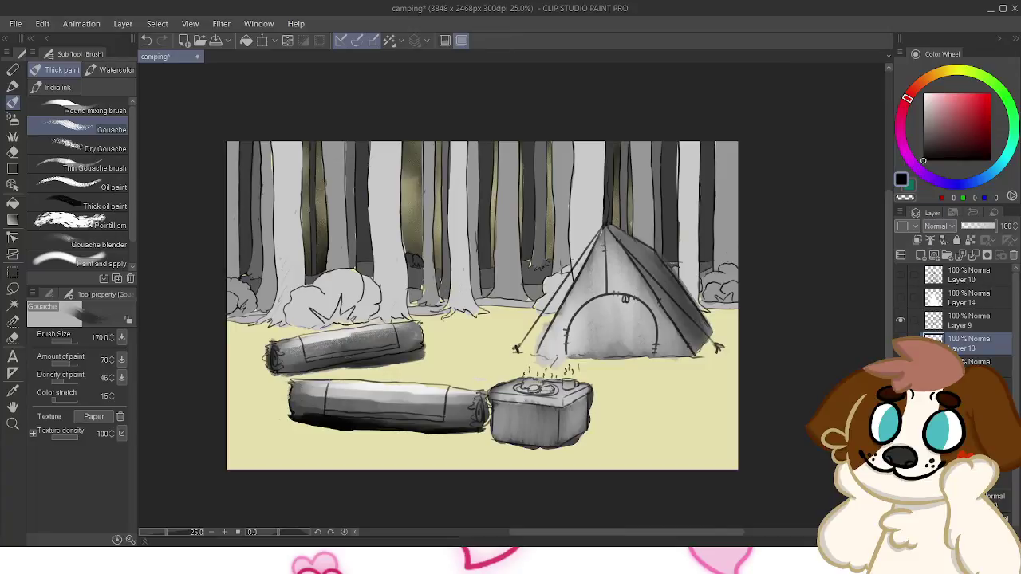
pyautogui.click(924, 93)
pyautogui.moveTo(321, 343)
pyautogui.mouseDown()
pyautogui.moveTo(366, 341)
pyautogui.moveTo(307, 343)
pyautogui.moveTo(400, 329)
pyautogui.moveTo(281, 351)
pyautogui.moveTo(389, 328)
pyautogui.moveTo(284, 341)
pyautogui.moveTo(411, 329)
pyautogui.moveTo(281, 358)
pyautogui.moveTo(403, 345)
pyautogui.moveTo(311, 355)
pyautogui.mouseUp()
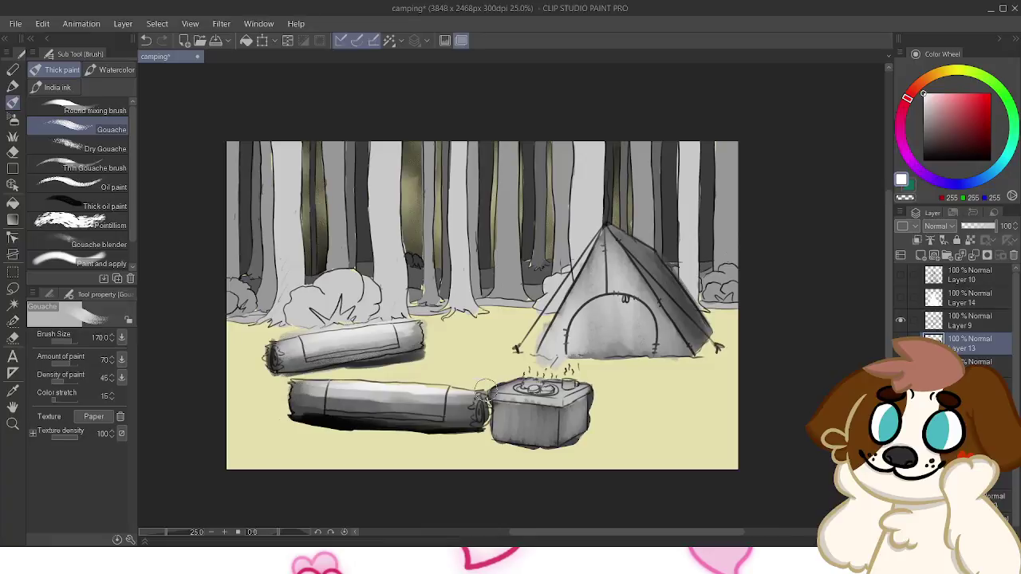
pyautogui.moveTo(486, 391)
pyautogui.mouseDown()
pyautogui.moveTo(356, 401)
pyautogui.moveTo(396, 404)
pyautogui.moveTo(345, 399)
pyautogui.moveTo(432, 397)
pyautogui.moveTo(408, 404)
pyautogui.moveTo(441, 412)
pyautogui.moveTo(325, 402)
pyautogui.mouseUp()
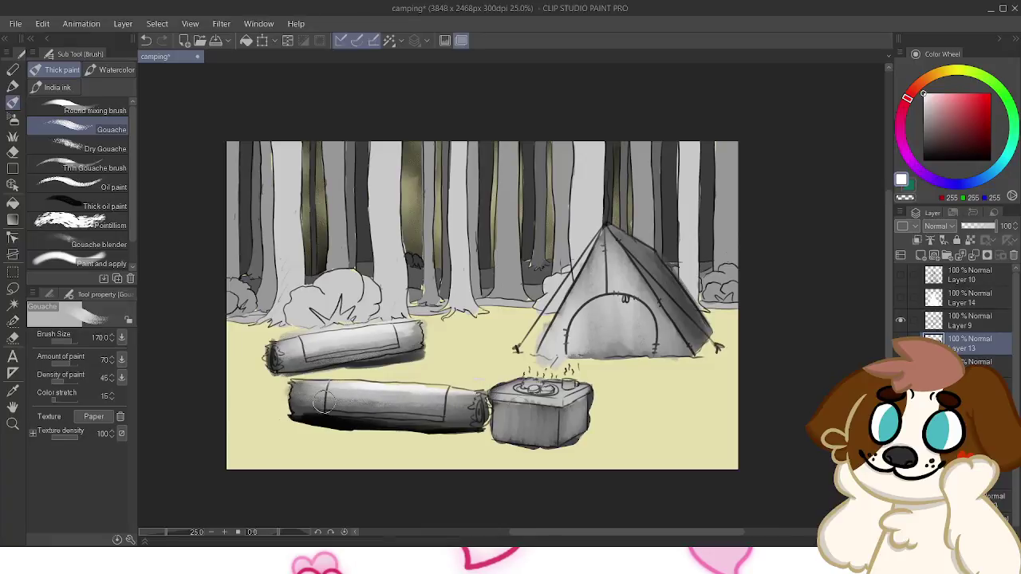
pyautogui.moveTo(574, 426); pyautogui.dragTo(594, 420)
pyautogui.moveTo(592, 420); pyautogui.dragTo(477, 395)
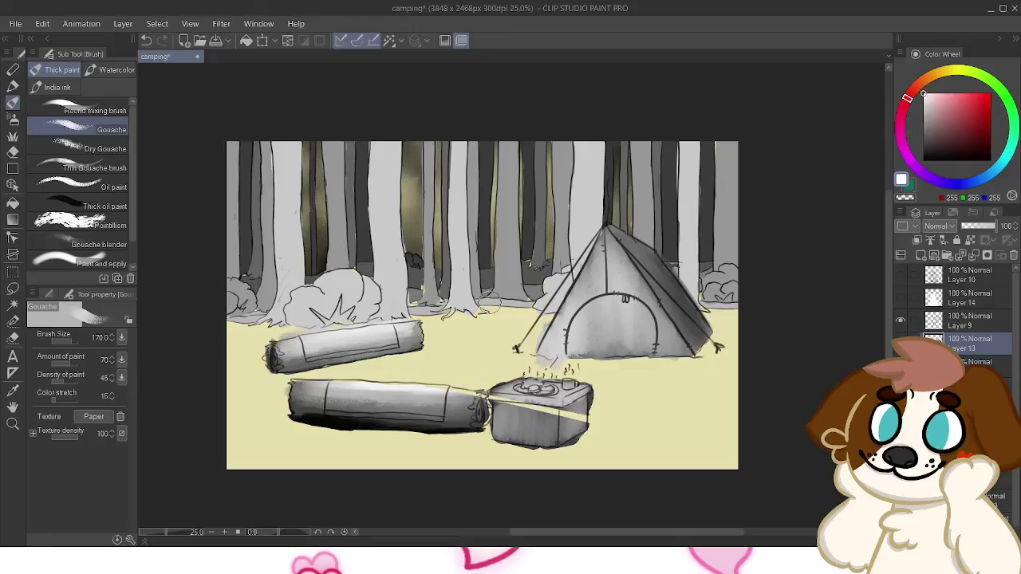
pyautogui.hotkey('ctrl', 'z')
pyautogui.hotkey('ctrl', 'z')
pyautogui.moveTo(407, 364); pyautogui.dragTo(403, 360)
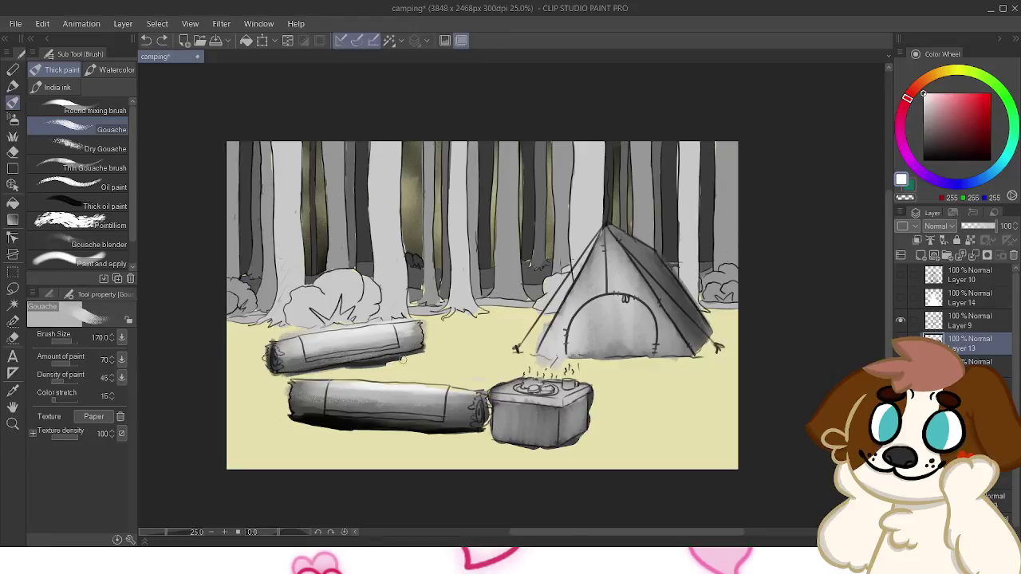
pyautogui.hotkey('ctrl', 'z')
# Clean away the stray paint outside the outlines of the logs and the box
pyautogui.moveTo(430, 358); pyautogui.dragTo(411, 356)
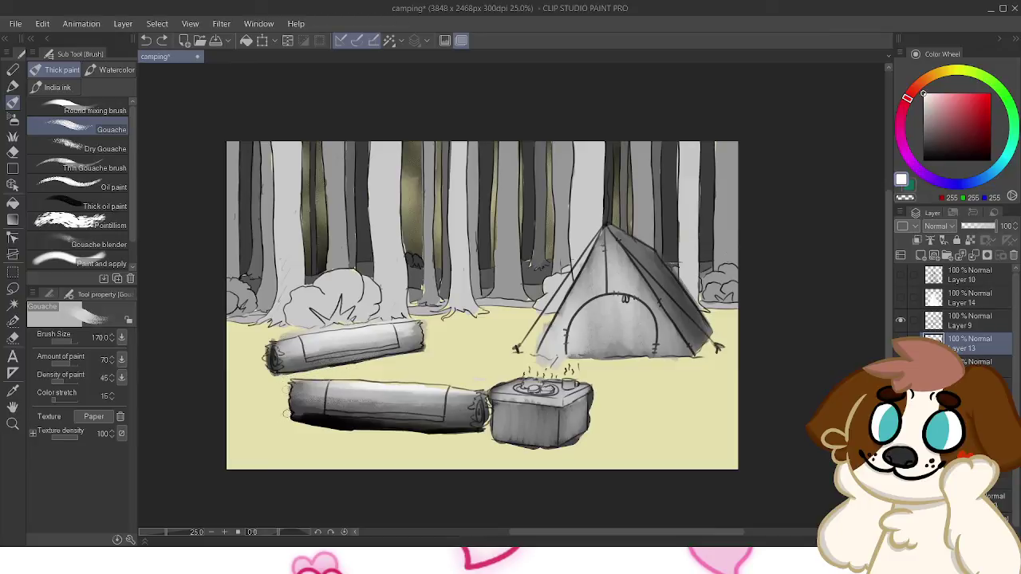
pyautogui.moveTo(294, 415); pyautogui.dragTo(483, 402)
pyautogui.hotkey('ctrl', 'z')
pyautogui.moveTo(620, 404)
pyautogui.mouseDown()
pyautogui.moveTo(639, 404)
pyautogui.moveTo(631, 415)
pyautogui.mouseUp()
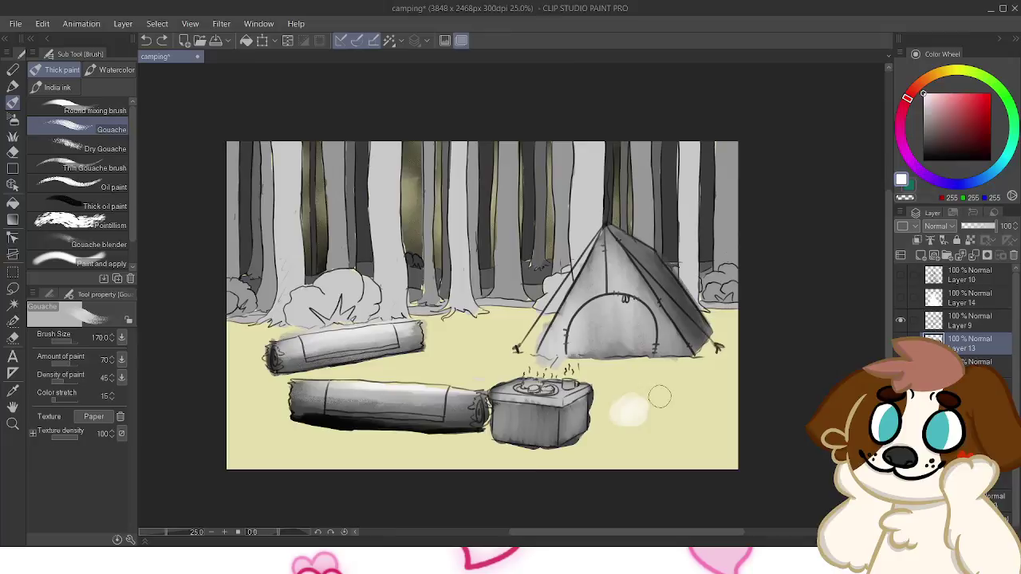
pyautogui.hotkey('ctrl', 'z')
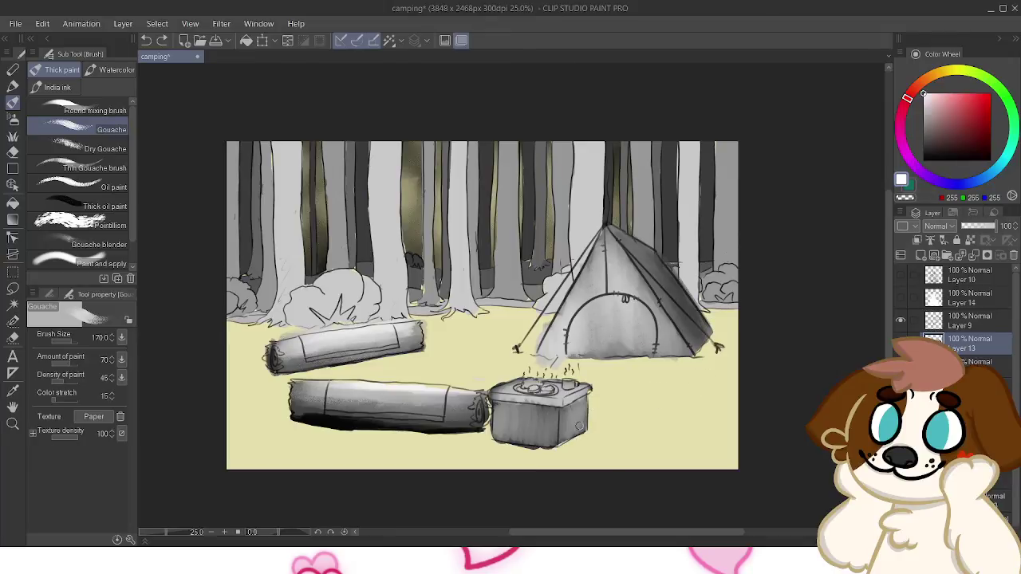
pyautogui.moveTo(494, 449); pyautogui.dragTo(539, 451)
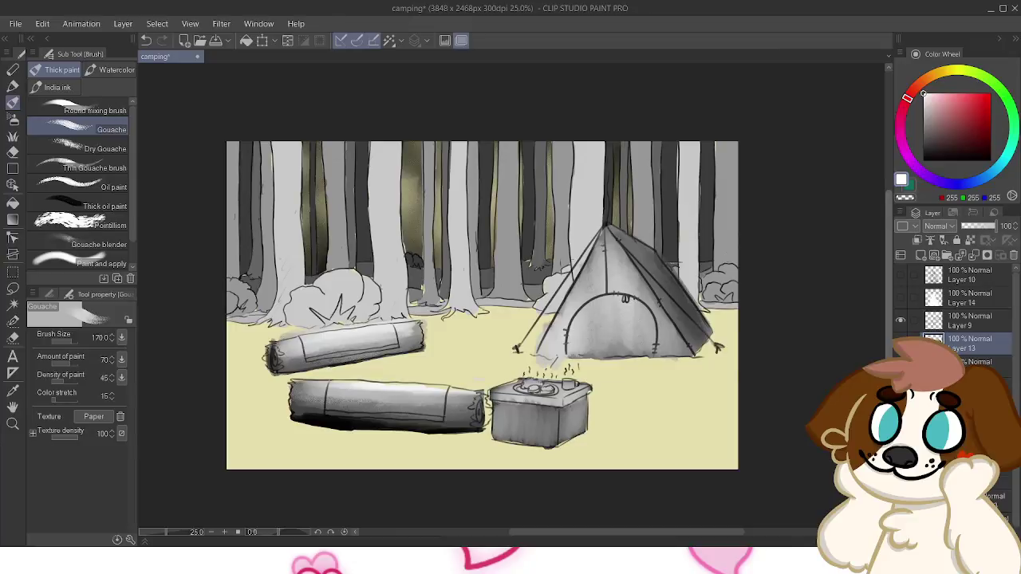
# Show Layer 14 and Layer 10 again, and add a new layer clipped to Layer 14 for the campfire shading
pyautogui.click(901, 297)
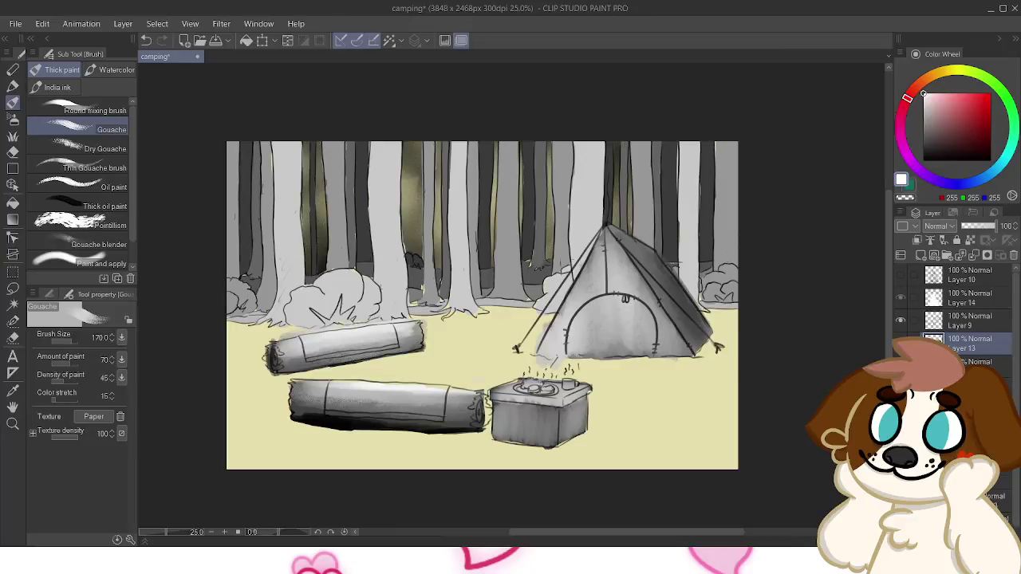
pyautogui.click(969, 298)
pyautogui.click(901, 274)
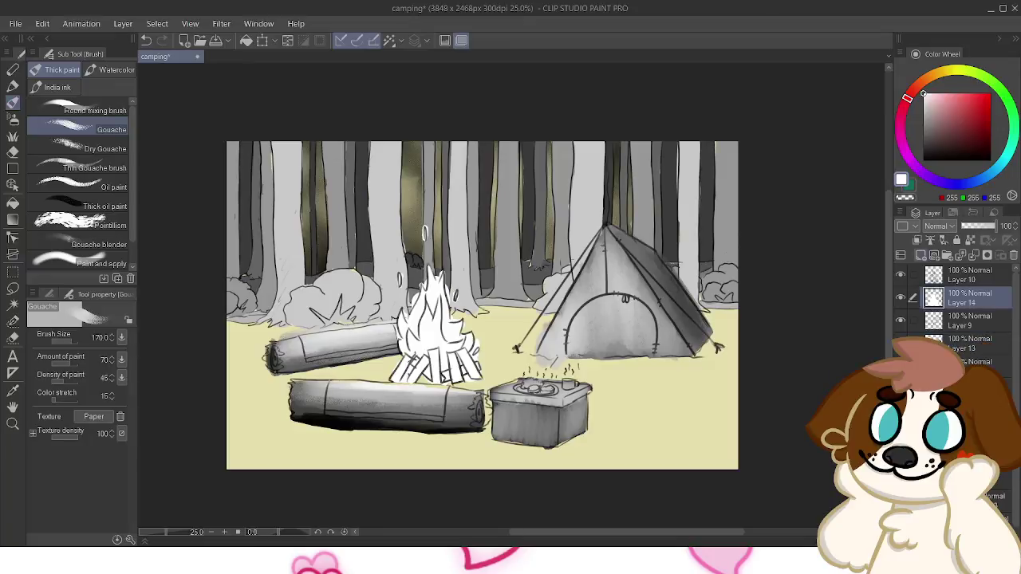
pyautogui.click(921, 255)
pyautogui.click(917, 240)
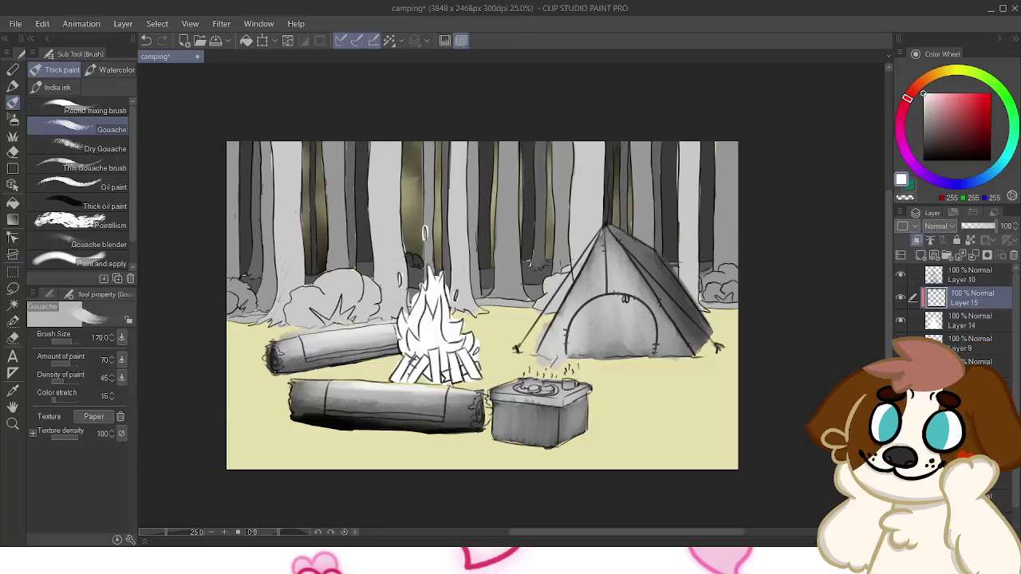
# Block in the campfire with black, and paint over it with a dark grey sampled from the canvas
pyautogui.moveTo(924, 93); pyautogui.dragTo(924, 160)
pyautogui.moveTo(411, 377)
pyautogui.mouseDown()
pyautogui.moveTo(446, 388)
pyautogui.moveTo(381, 384)
pyautogui.moveTo(383, 374)
pyautogui.moveTo(422, 367)
pyautogui.moveTo(386, 356)
pyautogui.moveTo(483, 339)
pyautogui.moveTo(393, 329)
pyautogui.moveTo(433, 300)
pyautogui.moveTo(401, 282)
pyautogui.moveTo(415, 247)
pyautogui.moveTo(442, 236)
pyautogui.mouseUp()
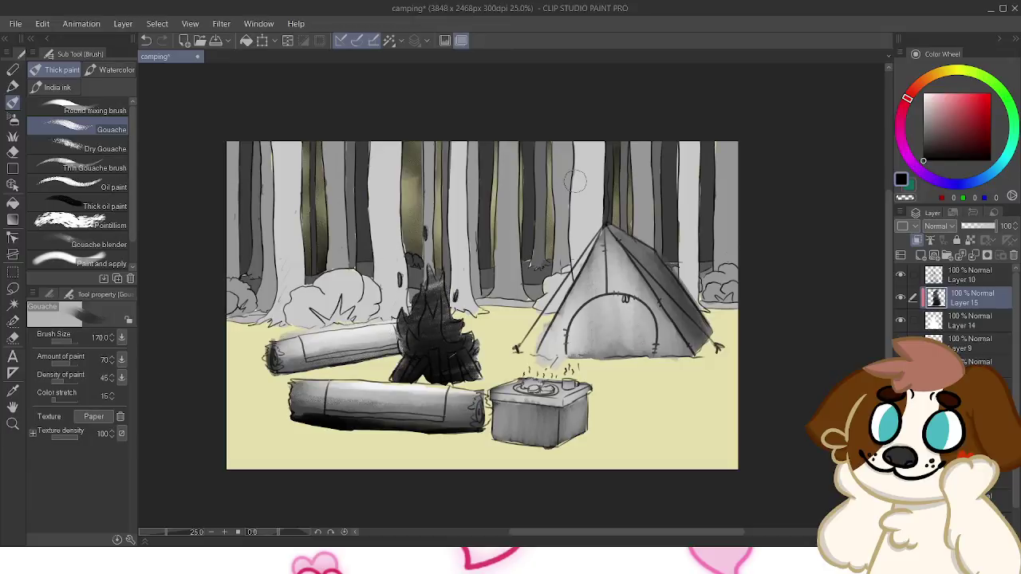
pyautogui.keyDown('alt'); pyautogui.click(568, 181); pyautogui.keyUp('alt')
pyautogui.keyDown('alt'); pyautogui.click(568, 180); pyautogui.keyUp('alt')
pyautogui.keyDown('alt'); pyautogui.click(568, 181); pyautogui.keyUp('alt')
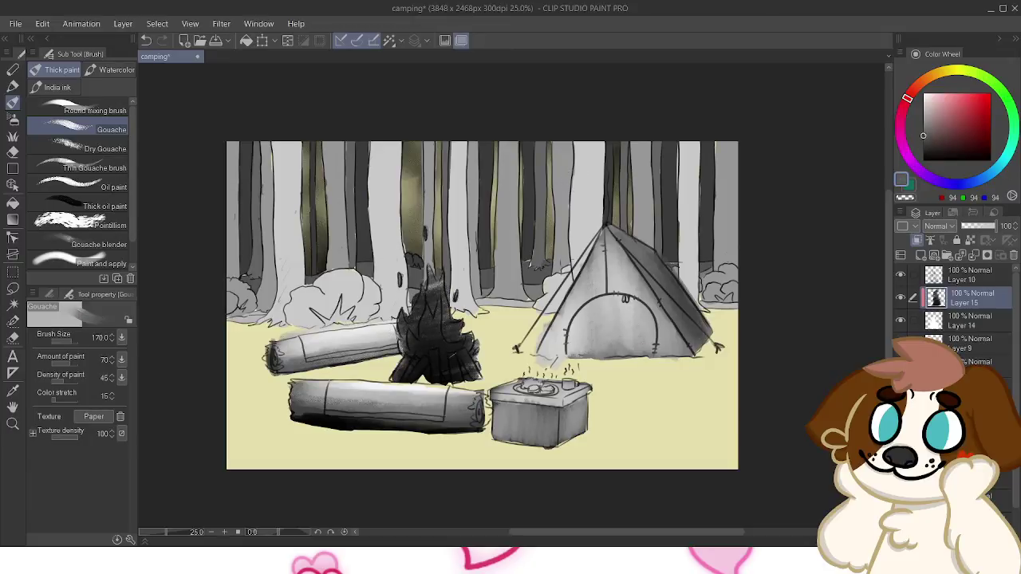
pyautogui.moveTo(389, 367)
pyautogui.mouseDown()
pyautogui.moveTo(414, 369)
pyautogui.moveTo(385, 357)
pyautogui.moveTo(401, 353)
pyautogui.moveTo(384, 333)
pyautogui.moveTo(401, 334)
pyautogui.moveTo(382, 330)
pyautogui.moveTo(448, 246)
pyautogui.mouseUp()
# Paint the flames near-white from the base upward and shade the flame tips and a spark in black
pyautogui.click(924, 93)
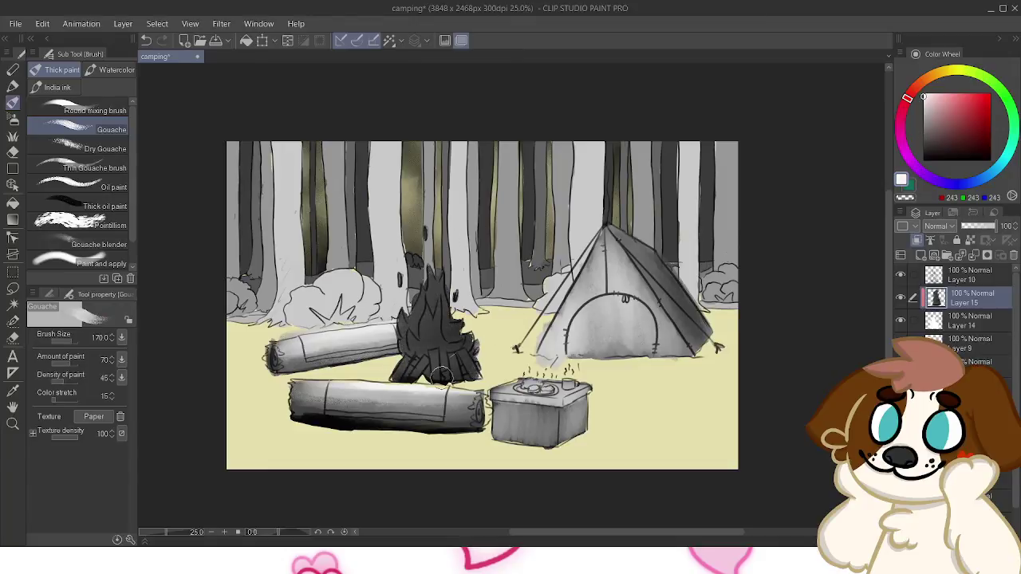
pyautogui.moveTo(450, 362)
pyautogui.mouseDown()
pyautogui.moveTo(397, 358)
pyautogui.moveTo(427, 348)
pyautogui.moveTo(469, 355)
pyautogui.moveTo(430, 345)
pyautogui.moveTo(447, 325)
pyautogui.moveTo(427, 341)
pyautogui.moveTo(431, 283)
pyautogui.moveTo(394, 287)
pyautogui.moveTo(415, 261)
pyautogui.moveTo(426, 340)
pyautogui.moveTo(451, 342)
pyautogui.moveTo(457, 300)
pyautogui.moveTo(431, 265)
pyautogui.moveTo(468, 266)
pyautogui.moveTo(482, 291)
pyautogui.moveTo(430, 332)
pyautogui.moveTo(444, 333)
pyautogui.moveTo(450, 348)
pyautogui.moveTo(389, 352)
pyautogui.moveTo(484, 347)
pyautogui.moveTo(428, 329)
pyautogui.mouseUp()
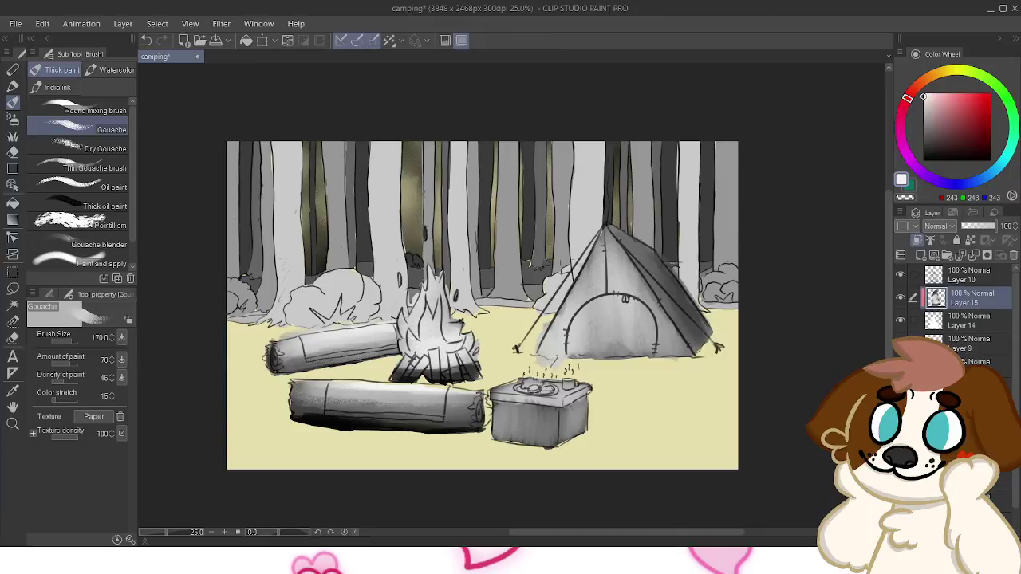
pyautogui.click(924, 160)
pyautogui.moveTo(436, 285)
pyautogui.mouseDown()
pyautogui.moveTo(413, 310)
pyautogui.moveTo(453, 322)
pyautogui.moveTo(439, 300)
pyautogui.moveTo(405, 340)
pyautogui.moveTo(425, 316)
pyautogui.moveTo(409, 327)
pyautogui.mouseUp()
pyautogui.click(398, 283)
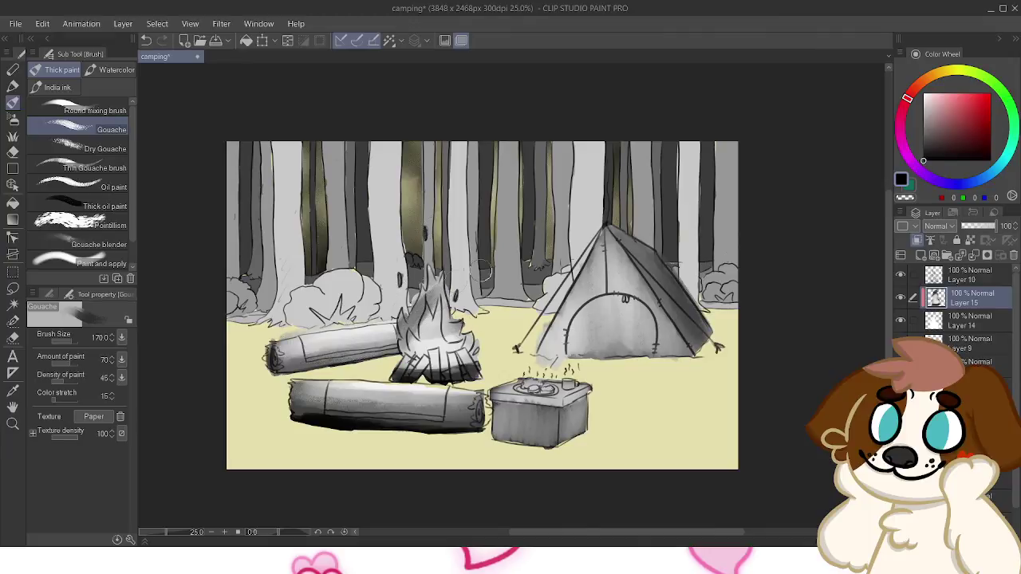
# Paint the sparks above the campfire with sampled grey and white, and brighten the core of the flames in white
pyautogui.keyDown('alt'); pyautogui.click(497, 242); pyautogui.keyUp('alt')
pyautogui.keyDown('alt'); pyautogui.click(366, 273); pyautogui.keyUp('alt')
pyautogui.click(427, 230)
pyautogui.moveTo(423, 244); pyautogui.dragTo(429, 197)
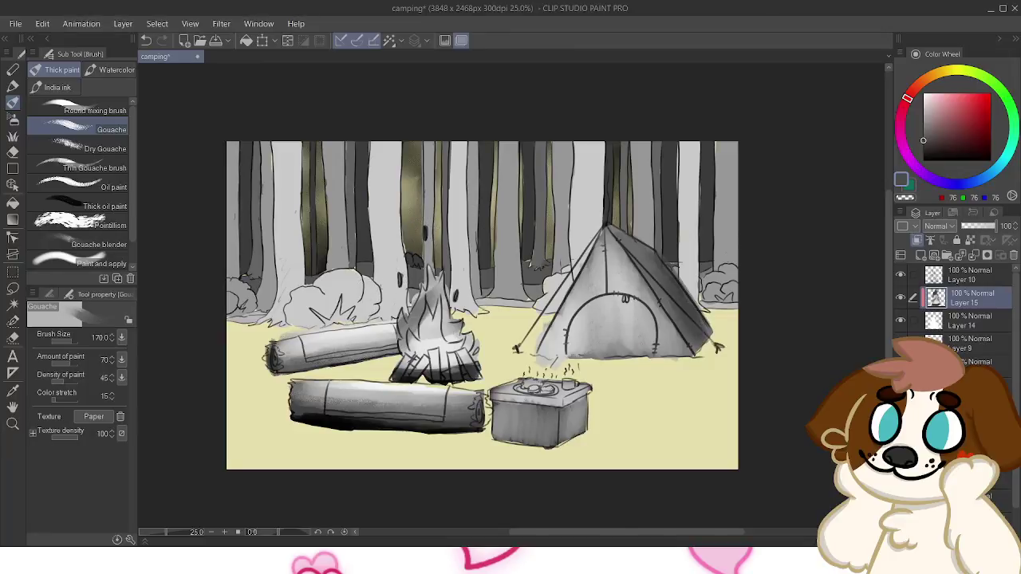
pyautogui.press('x')
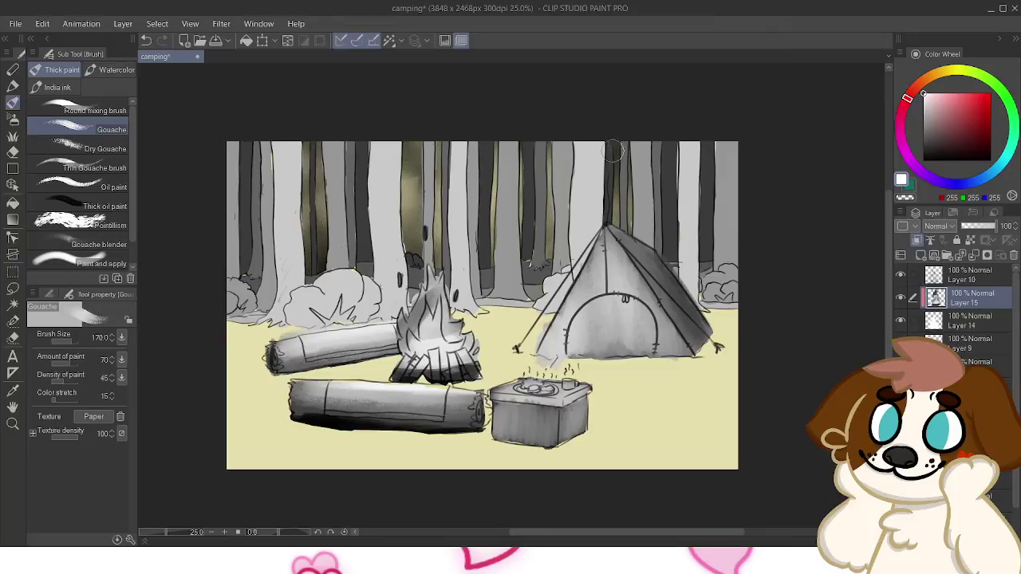
pyautogui.moveTo(394, 268); pyautogui.dragTo(402, 268)
pyautogui.moveTo(424, 230); pyautogui.dragTo(423, 246)
pyautogui.moveTo(435, 323)
pyautogui.mouseDown()
pyautogui.moveTo(423, 312)
pyautogui.moveTo(415, 345)
pyautogui.moveTo(449, 326)
pyautogui.mouseUp()
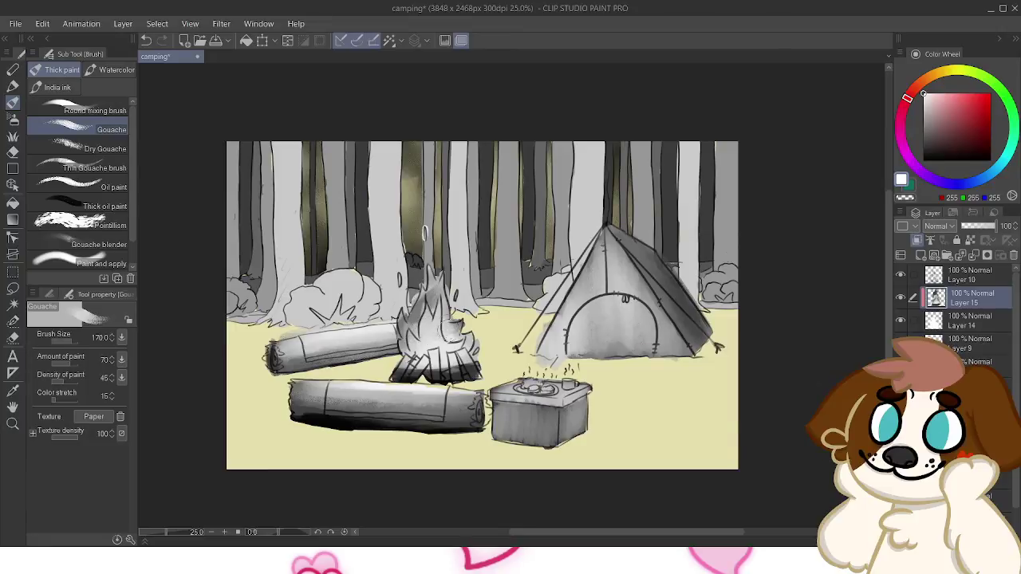
# Darken the campfire's firewood with black and add white highlights to the sticks
pyautogui.press('x')
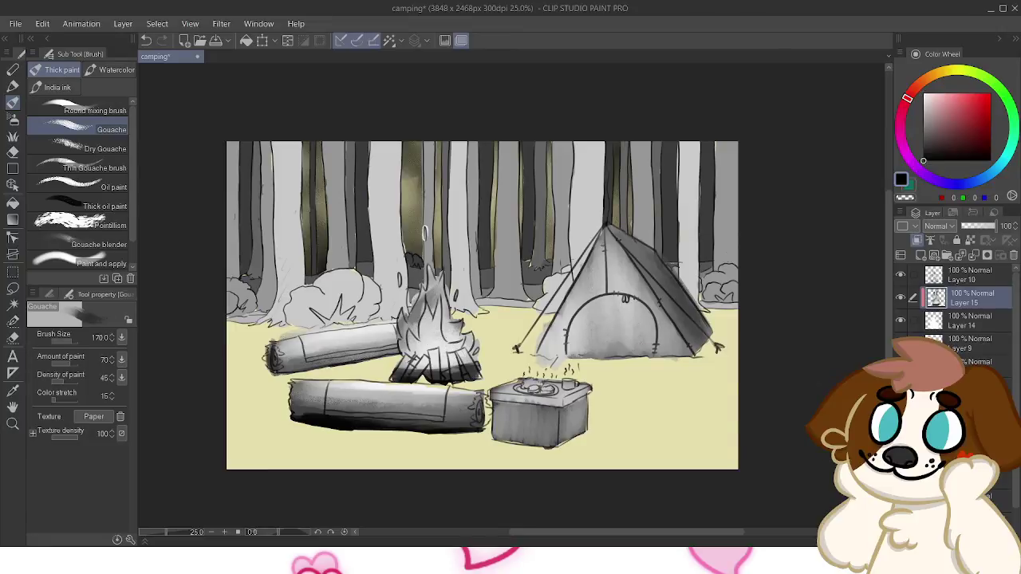
pyautogui.moveTo(401, 370)
pyautogui.mouseDown()
pyautogui.moveTo(479, 362)
pyautogui.moveTo(391, 367)
pyautogui.moveTo(449, 364)
pyautogui.moveTo(413, 364)
pyautogui.moveTo(441, 357)
pyautogui.moveTo(462, 366)
pyautogui.moveTo(431, 369)
pyautogui.mouseUp()
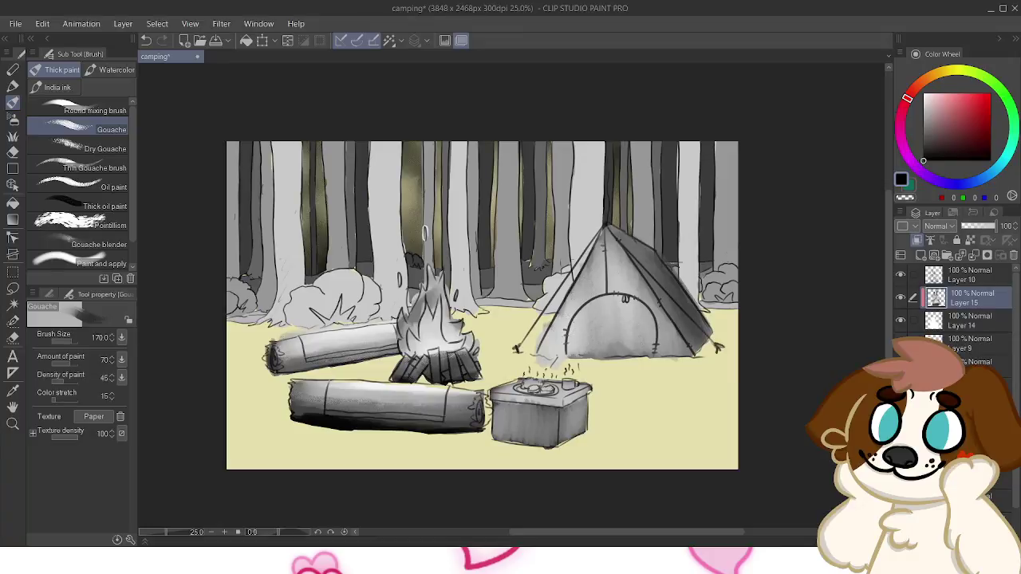
pyautogui.press('x')
pyautogui.moveTo(417, 353)
pyautogui.mouseDown()
pyautogui.moveTo(459, 360)
pyautogui.moveTo(445, 362)
pyautogui.mouseUp()
# Reduce the brush size to 60 and paint finer white highlights on the firewood and flames
pyautogui.press('[')
pyautogui.press('[')
pyautogui.press('[')
pyautogui.press('[')
pyautogui.press('[')
pyautogui.press('[')
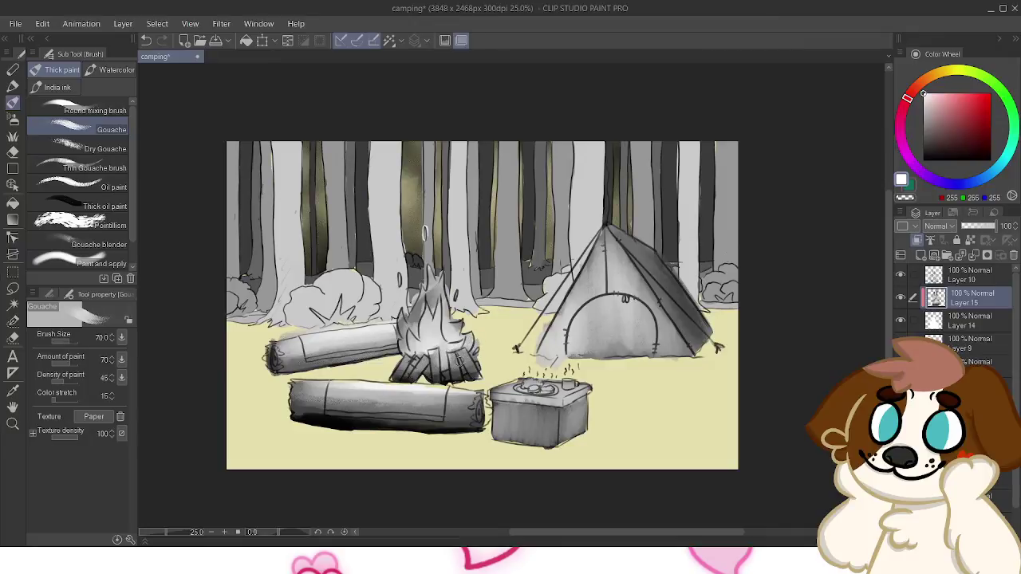
pyautogui.moveTo(440, 362); pyautogui.dragTo(411, 328)
# Duplicate the dark shading layer behind the forest trees to deepen the gaps between the trunks
pyautogui.scroll(-1, 958, 311)
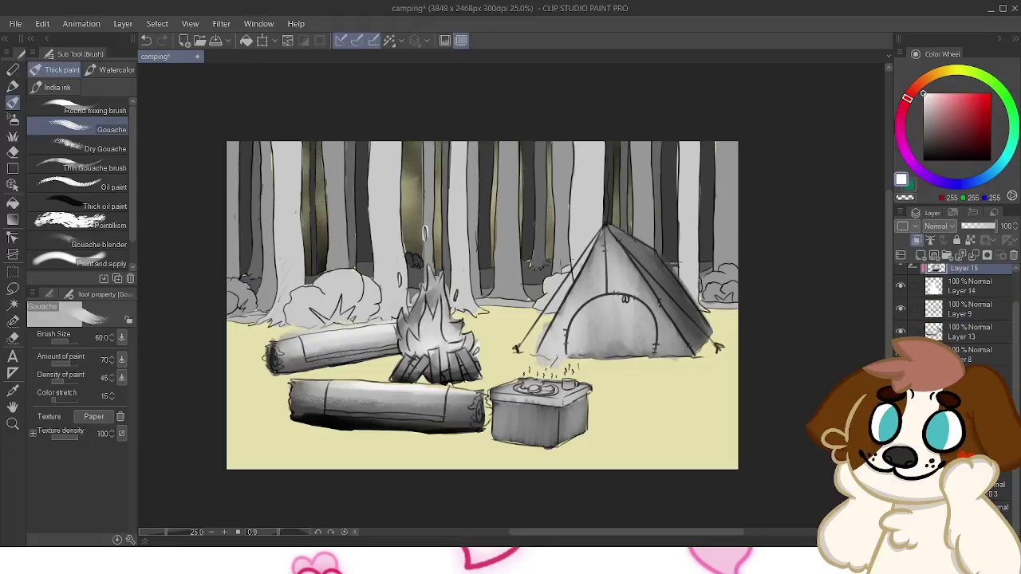
pyautogui.moveTo(1016, 335)
pyautogui.mouseDown()
pyautogui.moveTo(1016, 309)
pyautogui.moveTo(1016, 335)
pyautogui.mouseUp()
pyautogui.hotkey('ctrl', 'z')
pyautogui.hotkey('ctrl', 'y')
pyautogui.click(973, 423)
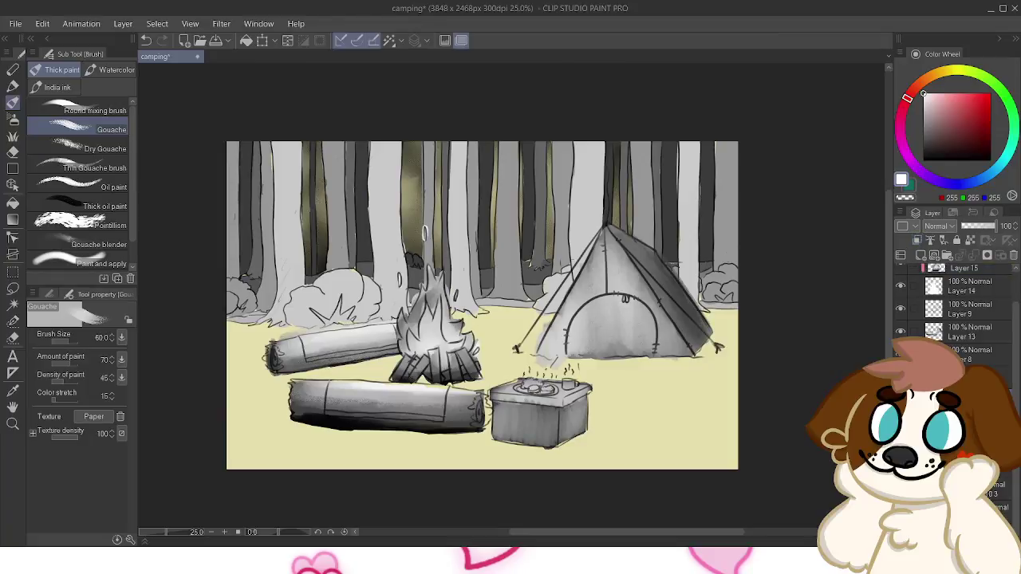
pyautogui.hotkey('ctrl', 'v')
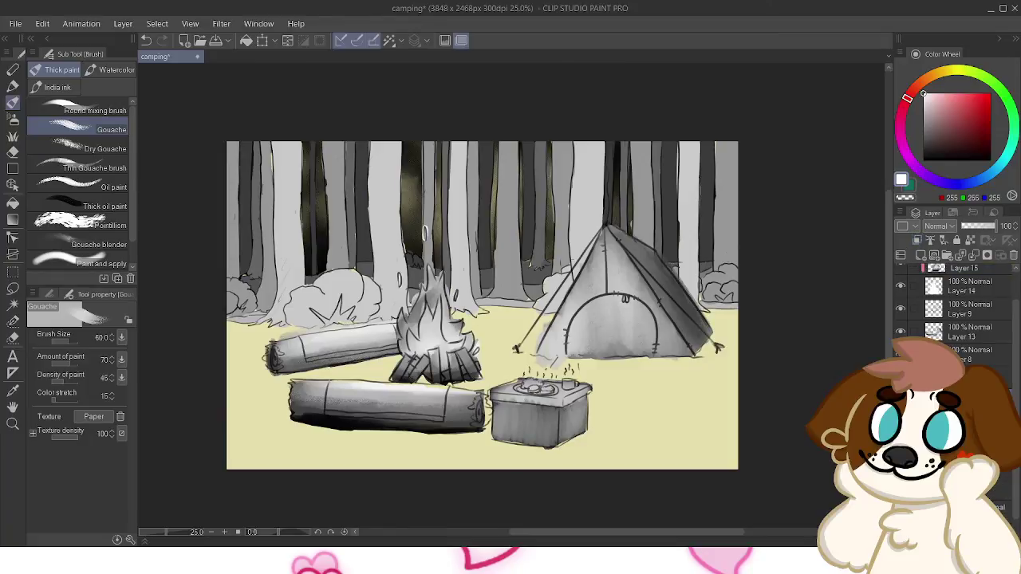
# Try the copied shading layer at higher positions in the layer stack so it covers the trees
pyautogui.click(982, 355)
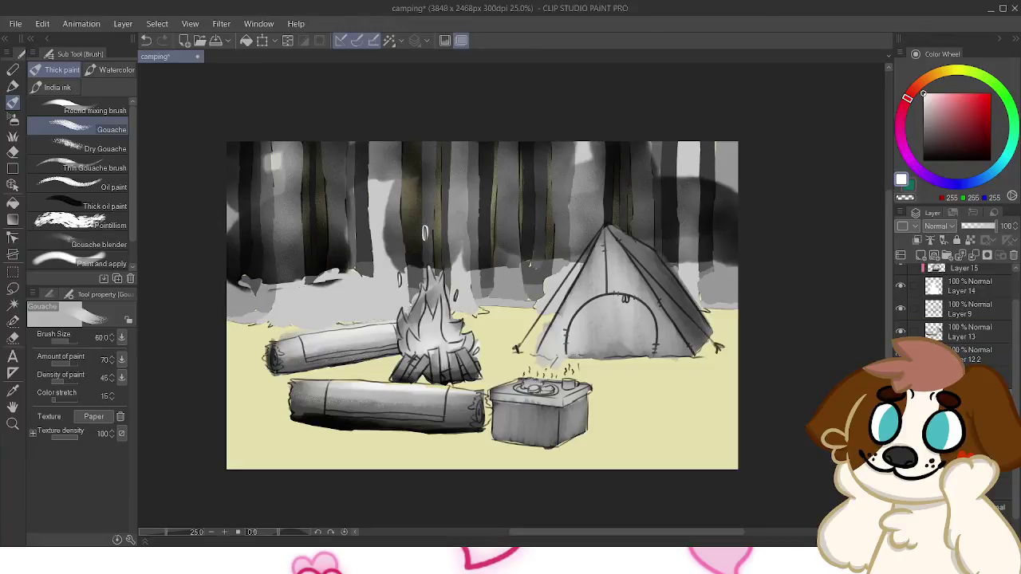
pyautogui.hotkey('ctrl', 'z')
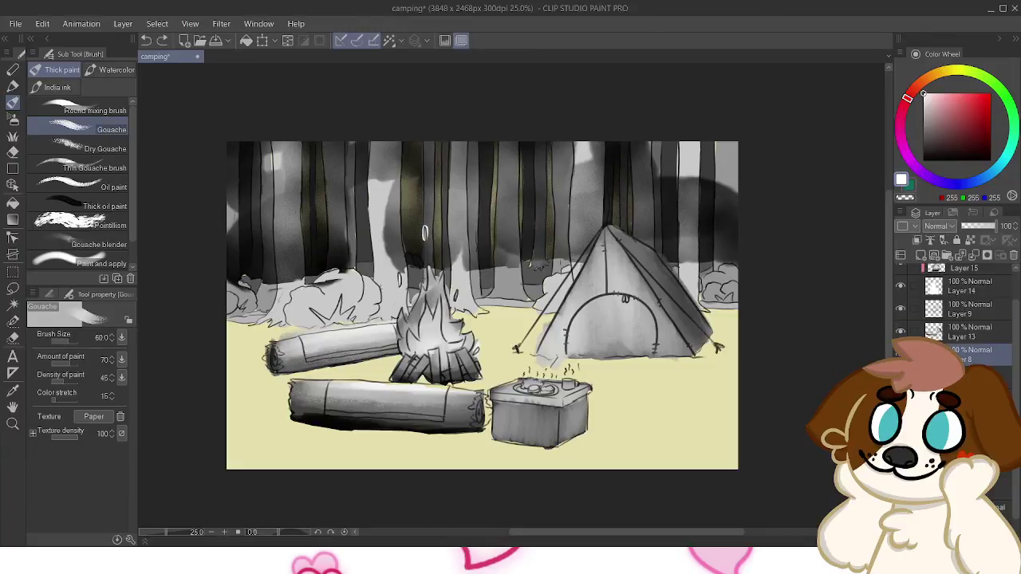
pyautogui.click(989, 375)
pyautogui.hotkey('ctrl', 'z')
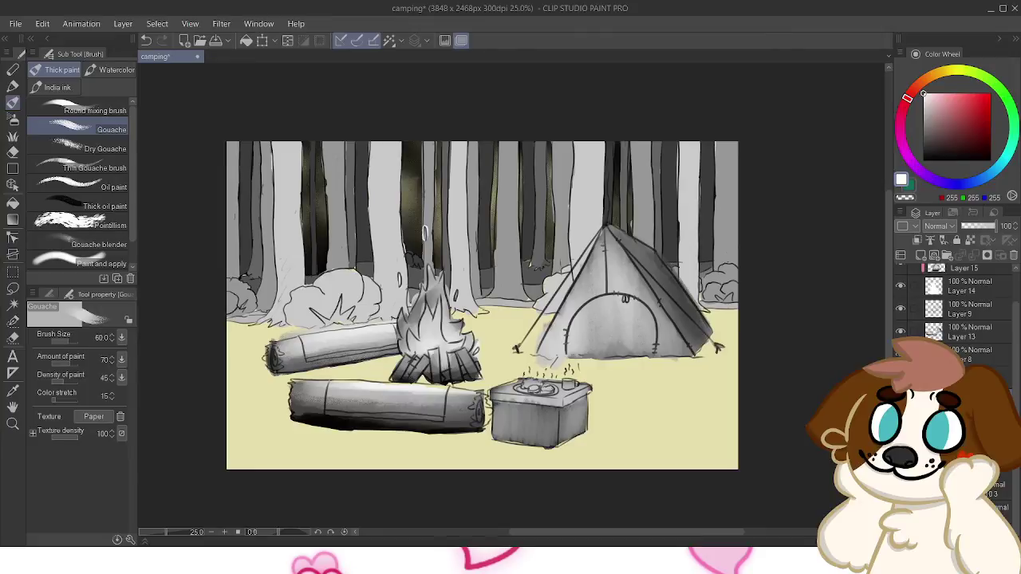
pyautogui.hotkey('ctrl', 'z')
pyautogui.moveTo(958, 366); pyautogui.dragTo(957, 276)
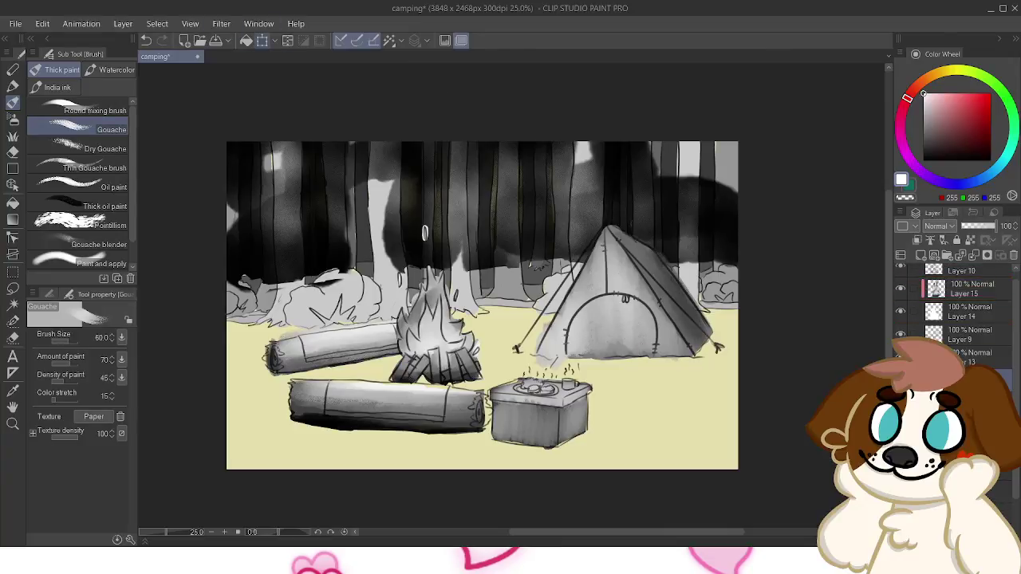
# Try to scale the copied shading layer to 200% and move it over the ground area
pyautogui.hotkey('ctrl', 't')
pyautogui.moveTo(482, 218); pyautogui.dragTo(479, 255)
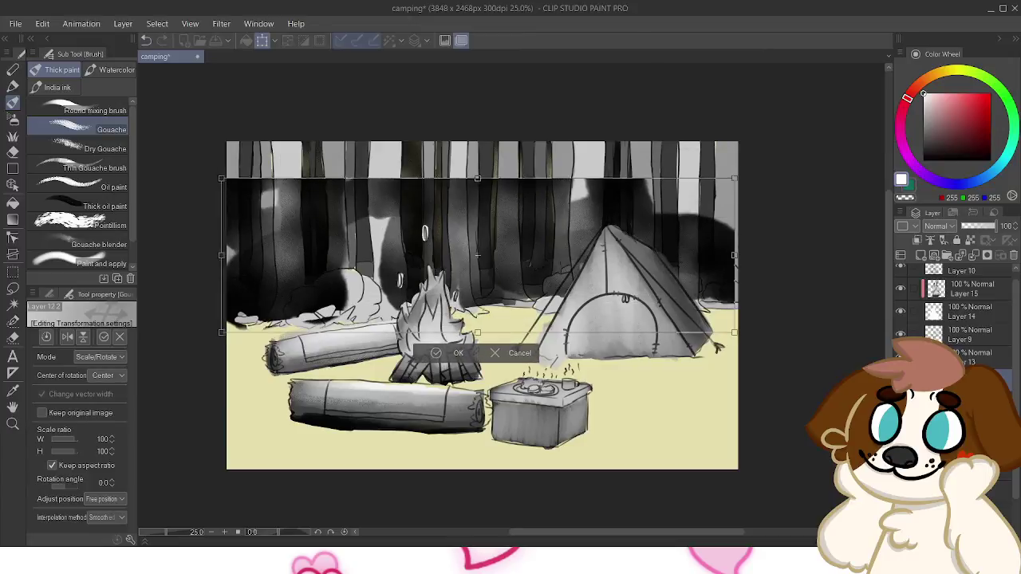
pyautogui.moveTo(224, 179); pyautogui.dragTo(96, 141)
pyautogui.moveTo(734, 332); pyautogui.dragTo(908, 384)
pyautogui.moveTo(501, 262); pyautogui.dragTo(280, 345)
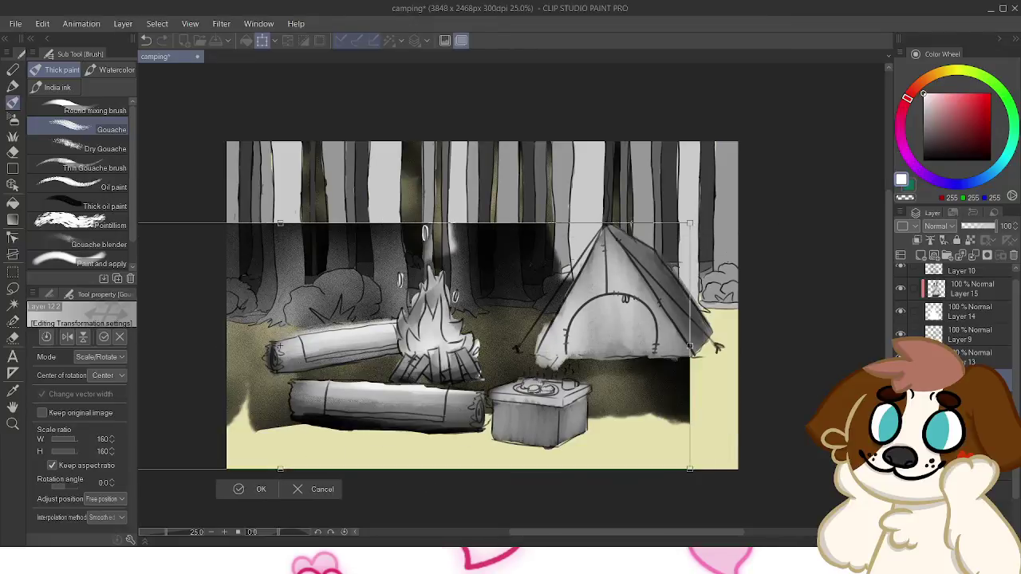
pyautogui.moveTo(690, 469); pyautogui.dragTo(896, 531)
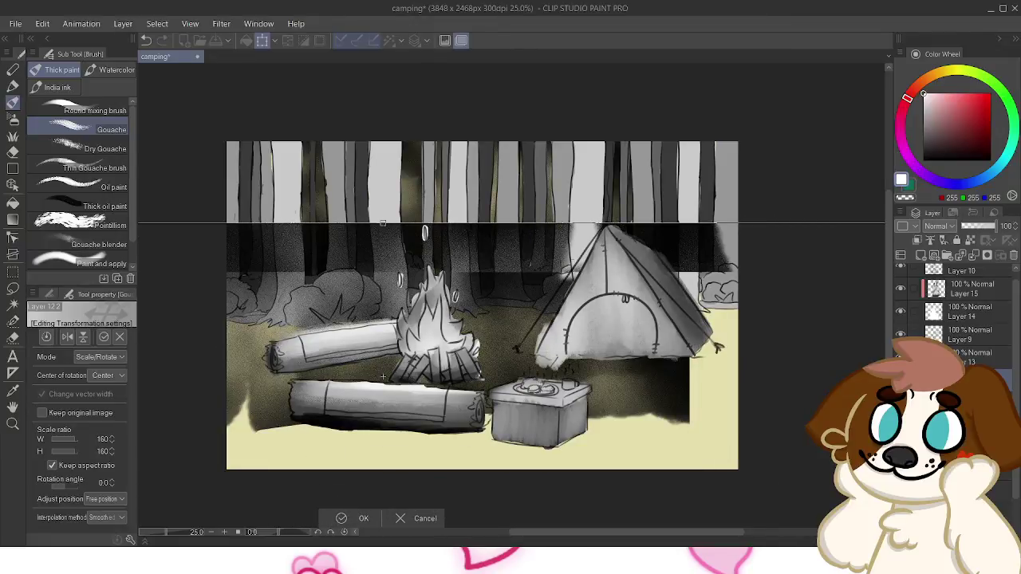
pyautogui.moveTo(383, 377); pyautogui.dragTo(413, 469)
pyautogui.moveTo(414, 314); pyautogui.dragTo(403, 305)
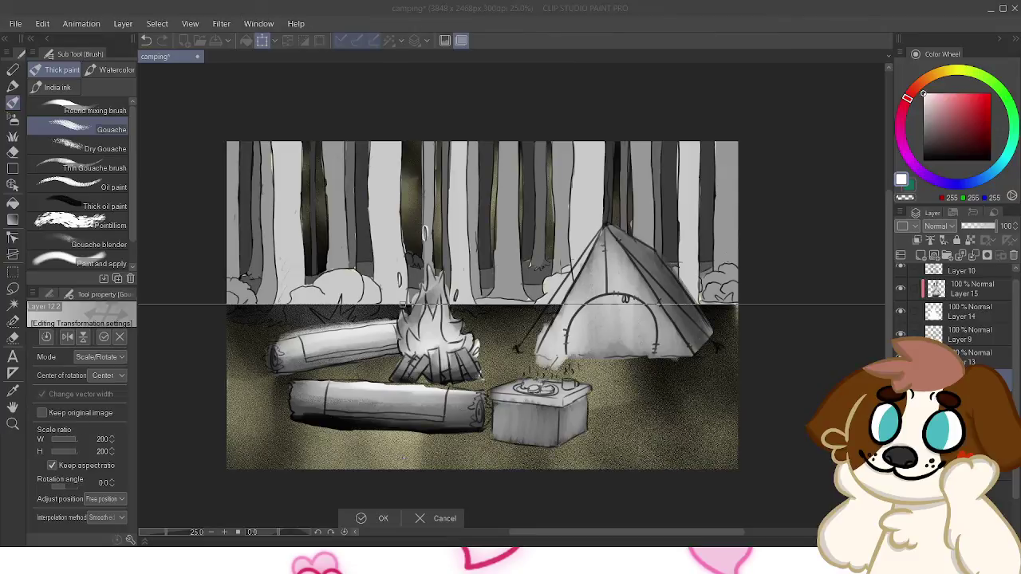
pyautogui.press('Return')
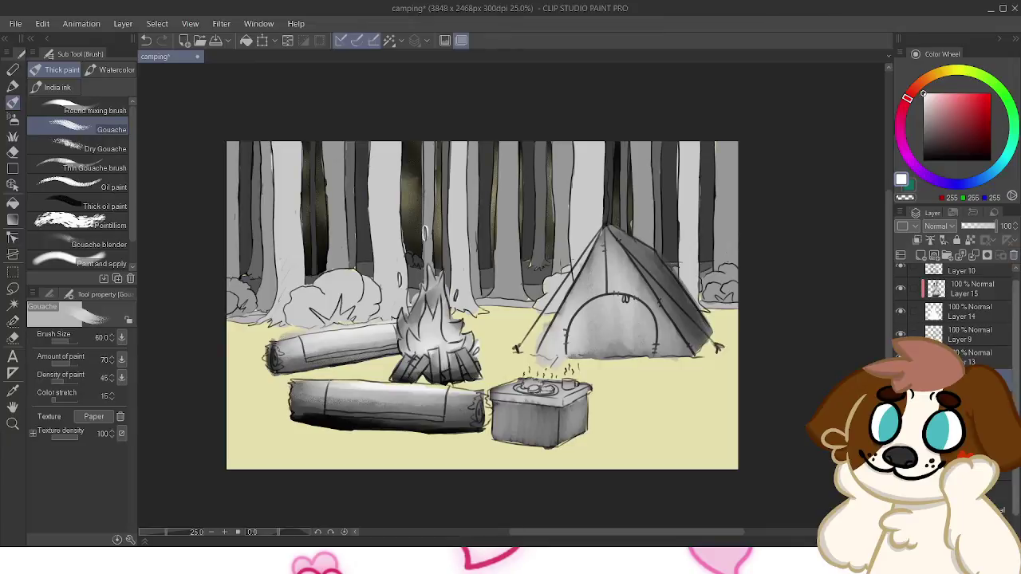
# Recolour the ground base dark olive green after trying dark purple
pyautogui.scroll(-1, 957, 320)
pyautogui.scroll(-1, 957, 319)
pyautogui.doubleClick(933, 531)
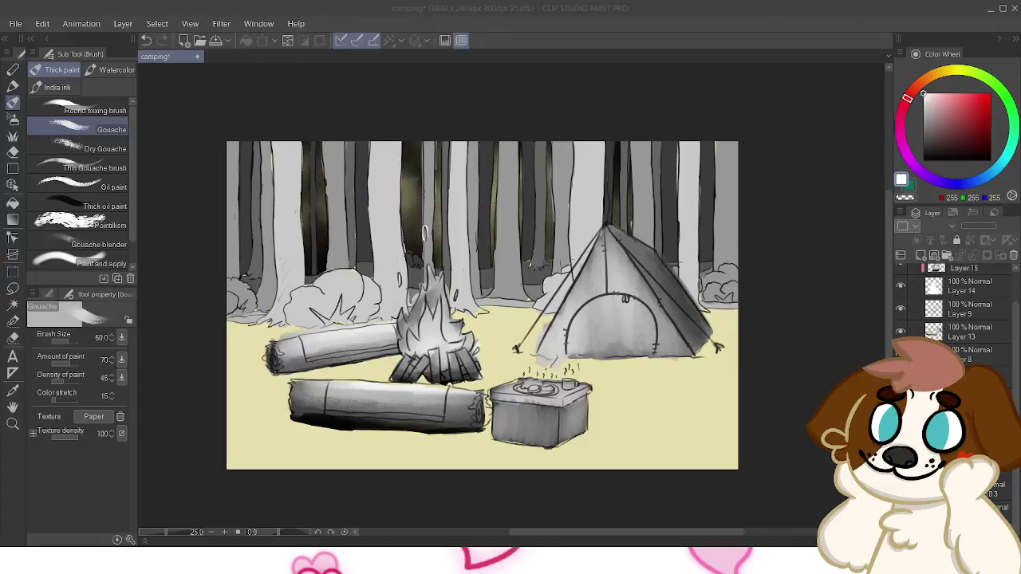
pyautogui.press('Return')
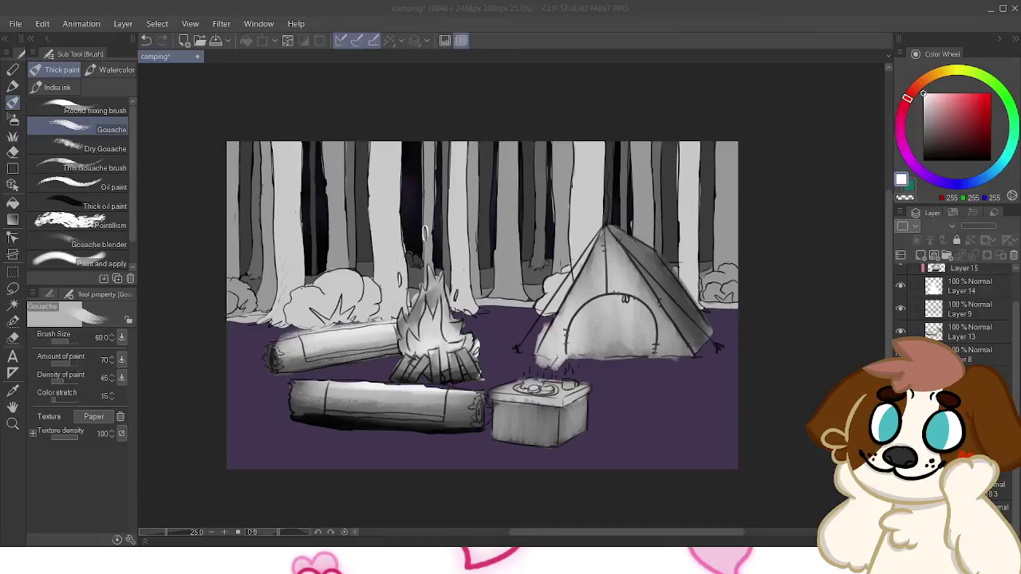
pyautogui.press('Return')
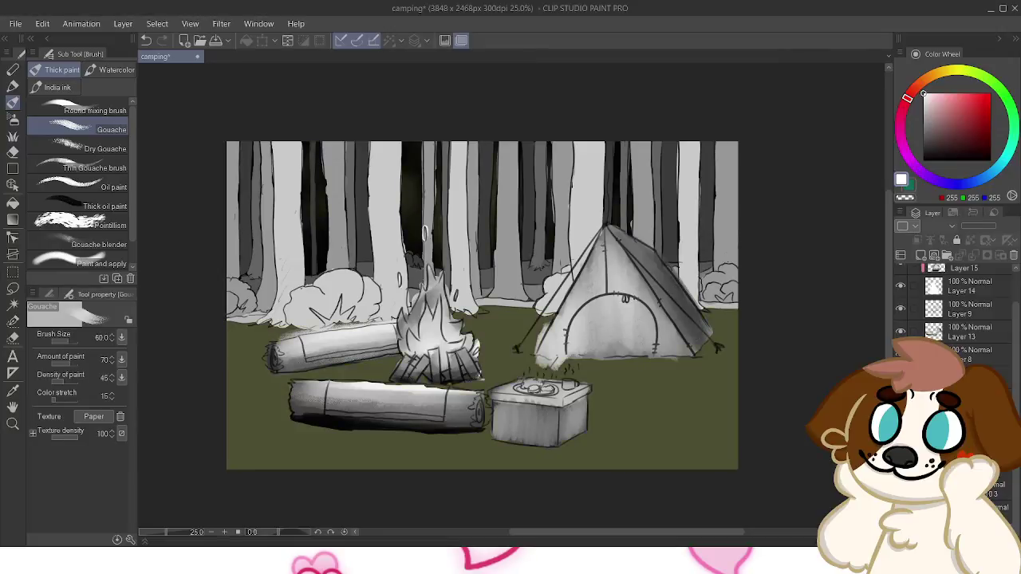
# Darken the background trees and bushes to dark grey and clean up the white overspill beside the tent's front base
pyautogui.scroll(2, 958, 311)
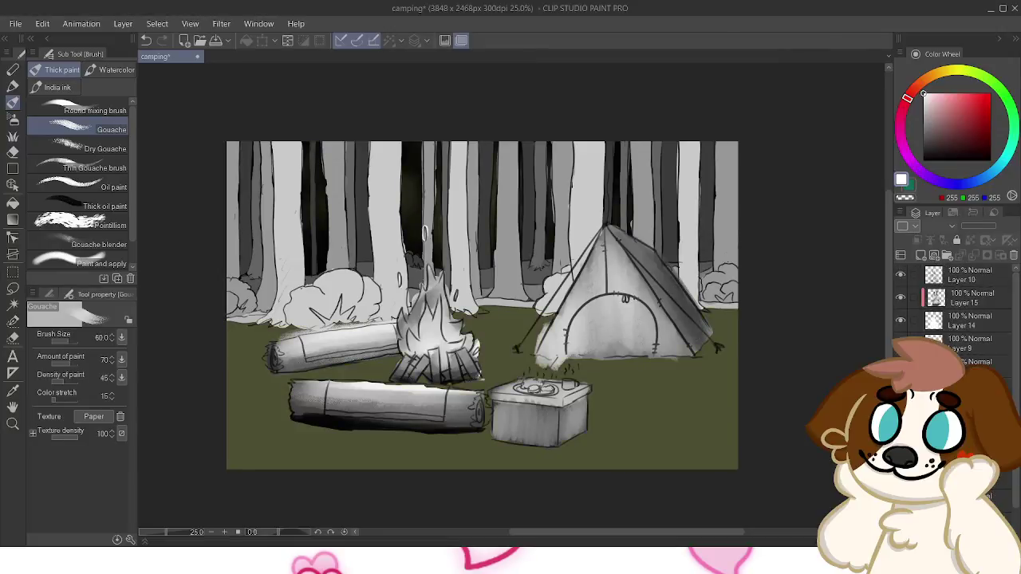
pyautogui.click(969, 387)
pyautogui.click(900, 387)
pyautogui.click(901, 387)
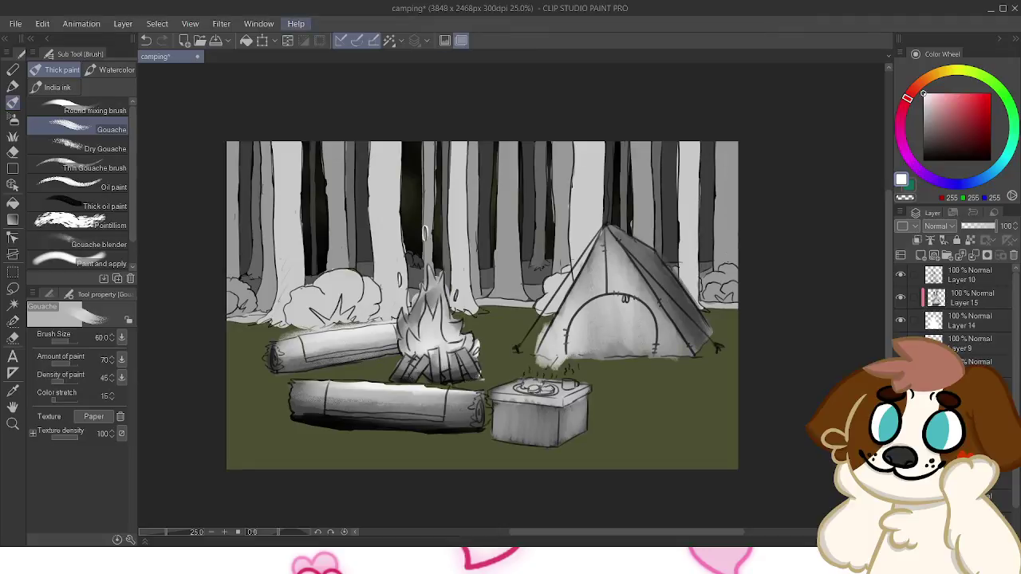
pyautogui.click(287, 40)
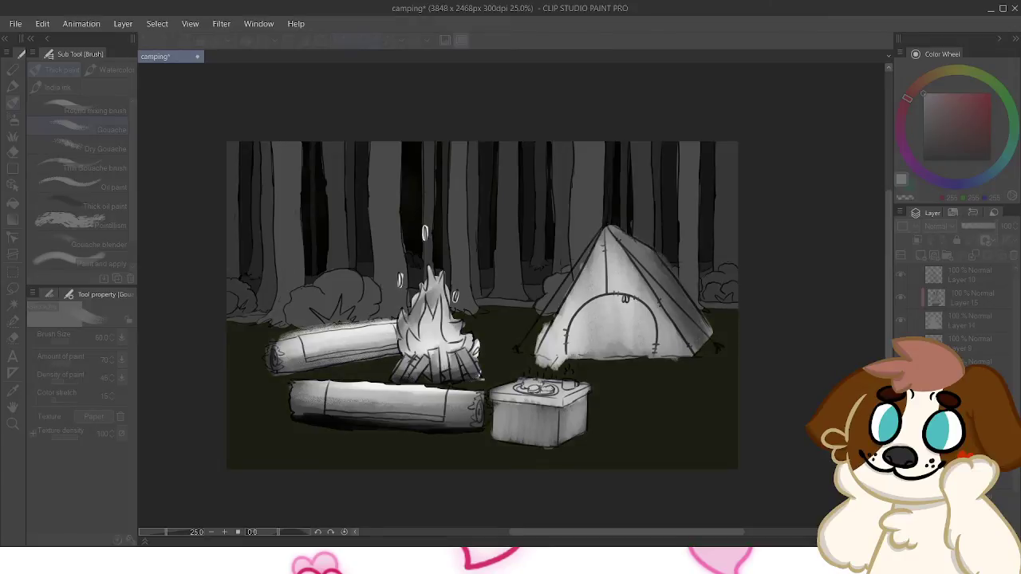
pyautogui.press('Return')
pyautogui.hotkey('ctrl', 'alt', 'g')
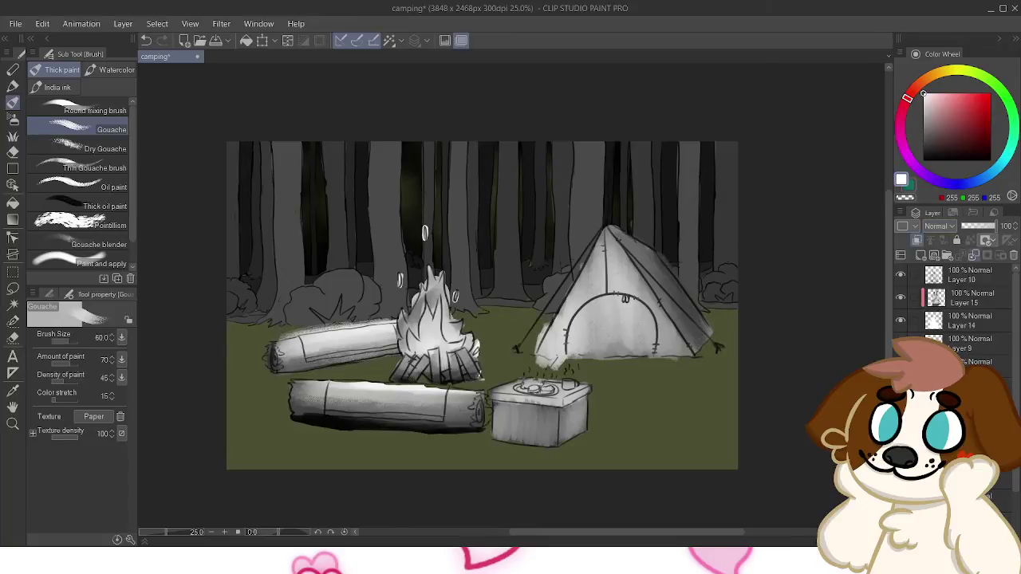
pyautogui.hotkey('alt', '[')
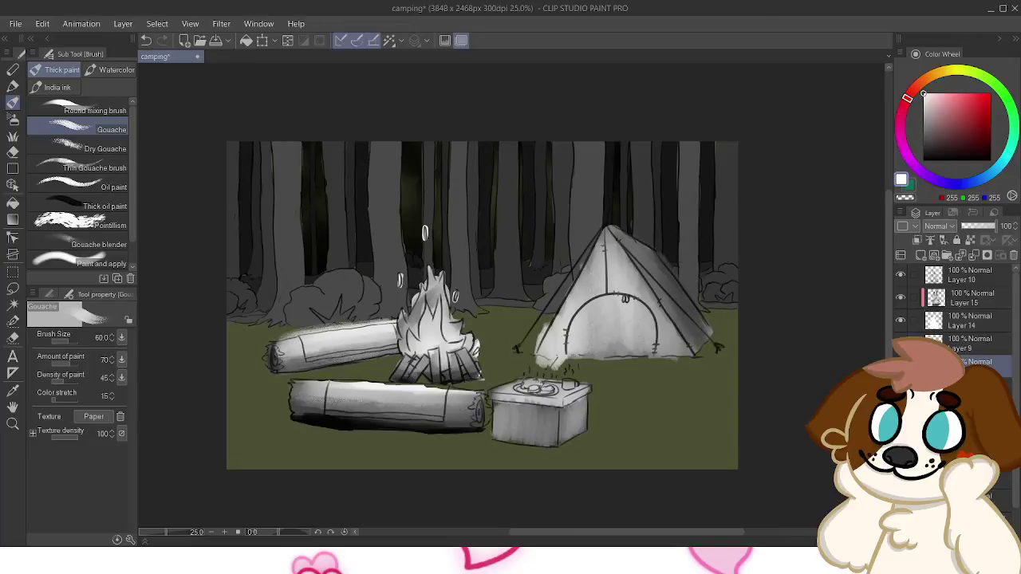
pyautogui.moveTo(528, 345)
pyautogui.mouseDown()
pyautogui.moveTo(546, 326)
pyautogui.moveTo(538, 363)
pyautogui.moveTo(560, 365)
pyautogui.mouseUp()
# Paint white firelight texture with the Dry Gouache brush on the ground around the campfire, logs, box and tent
pyautogui.click(972, 386)
pyautogui.click(901, 385)
pyautogui.click(901, 385)
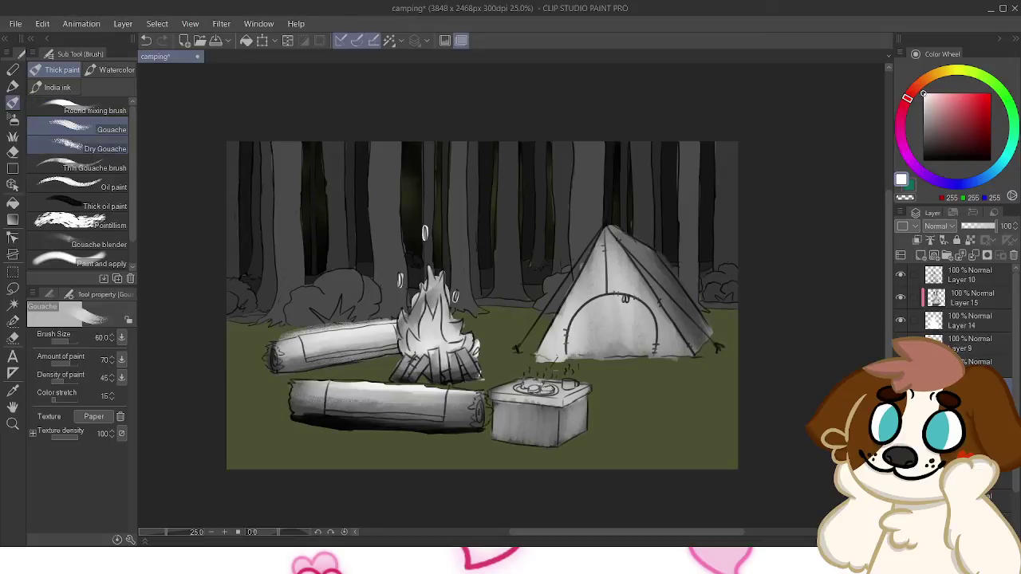
pyautogui.click(95, 146)
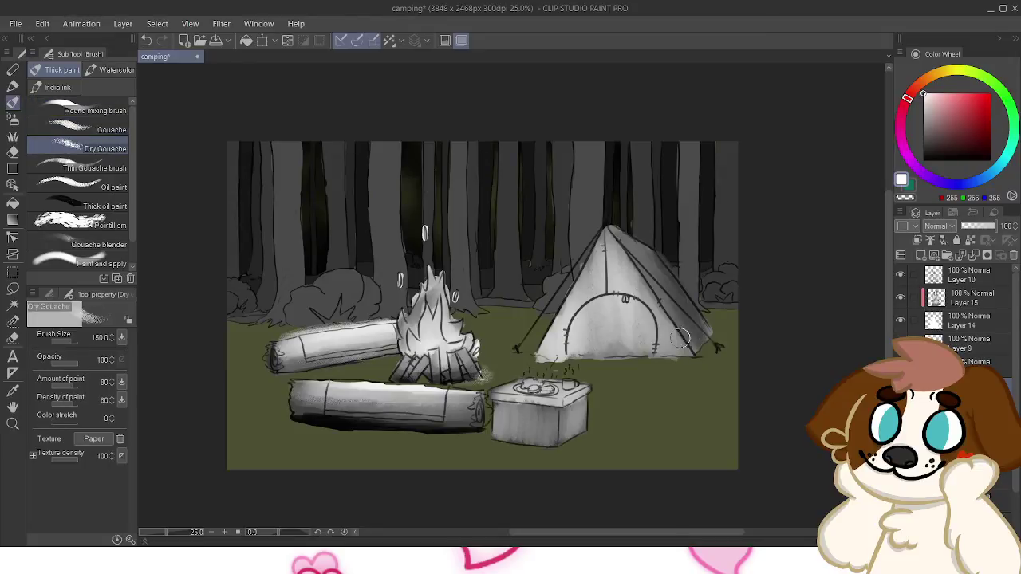
pyautogui.moveTo(423, 381)
pyautogui.mouseDown()
pyautogui.moveTo(467, 371)
pyautogui.moveTo(341, 371)
pyautogui.moveTo(359, 389)
pyautogui.moveTo(466, 397)
pyautogui.moveTo(476, 375)
pyautogui.moveTo(509, 355)
pyautogui.moveTo(451, 343)
pyautogui.moveTo(515, 370)
pyautogui.moveTo(471, 396)
pyautogui.moveTo(414, 395)
pyautogui.moveTo(314, 369)
pyautogui.moveTo(553, 364)
pyautogui.moveTo(635, 374)
pyautogui.moveTo(616, 363)
pyautogui.moveTo(647, 386)
pyautogui.moveTo(625, 392)
pyautogui.moveTo(700, 363)
pyautogui.mouseUp()
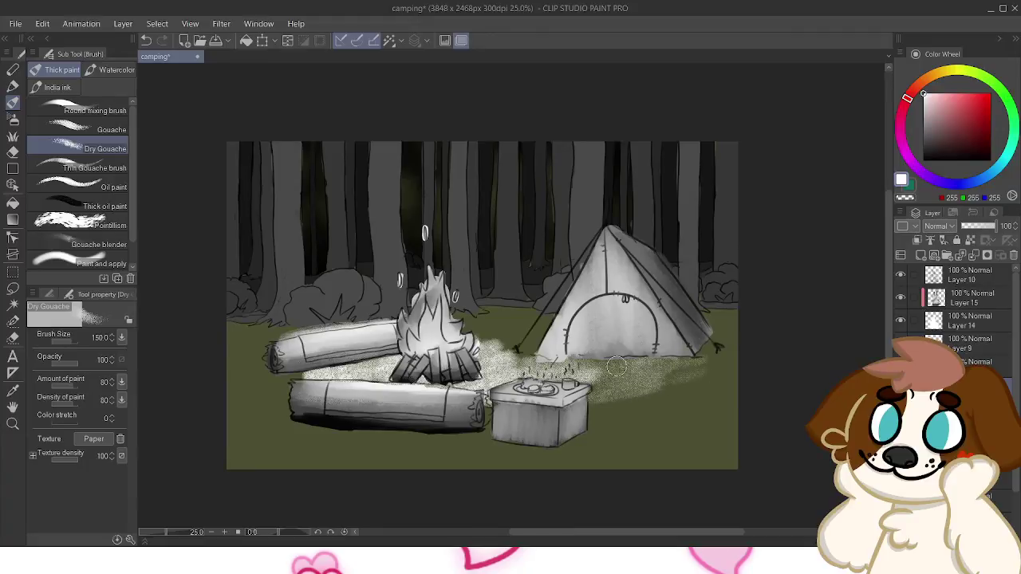
pyautogui.moveTo(523, 369)
pyautogui.mouseDown()
pyautogui.moveTo(531, 345)
pyautogui.moveTo(494, 348)
pyautogui.moveTo(491, 333)
pyautogui.moveTo(472, 334)
pyautogui.moveTo(530, 330)
pyautogui.mouseUp()
pyautogui.moveTo(294, 375)
pyautogui.mouseDown()
pyautogui.moveTo(269, 382)
pyautogui.moveTo(267, 398)
pyautogui.moveTo(294, 395)
pyautogui.moveTo(271, 410)
pyautogui.moveTo(297, 417)
pyautogui.moveTo(262, 385)
pyautogui.mouseUp()
pyautogui.moveTo(483, 411)
pyautogui.mouseDown()
pyautogui.moveTo(624, 418)
pyautogui.moveTo(651, 403)
pyautogui.moveTo(626, 395)
pyautogui.moveTo(712, 378)
pyautogui.moveTo(684, 365)
pyautogui.moveTo(724, 341)
pyautogui.moveTo(692, 364)
pyautogui.moveTo(682, 402)
pyautogui.moveTo(704, 409)
pyautogui.moveTo(650, 424)
pyautogui.moveTo(586, 418)
pyautogui.moveTo(608, 435)
pyautogui.moveTo(477, 418)
pyautogui.mouseUp()
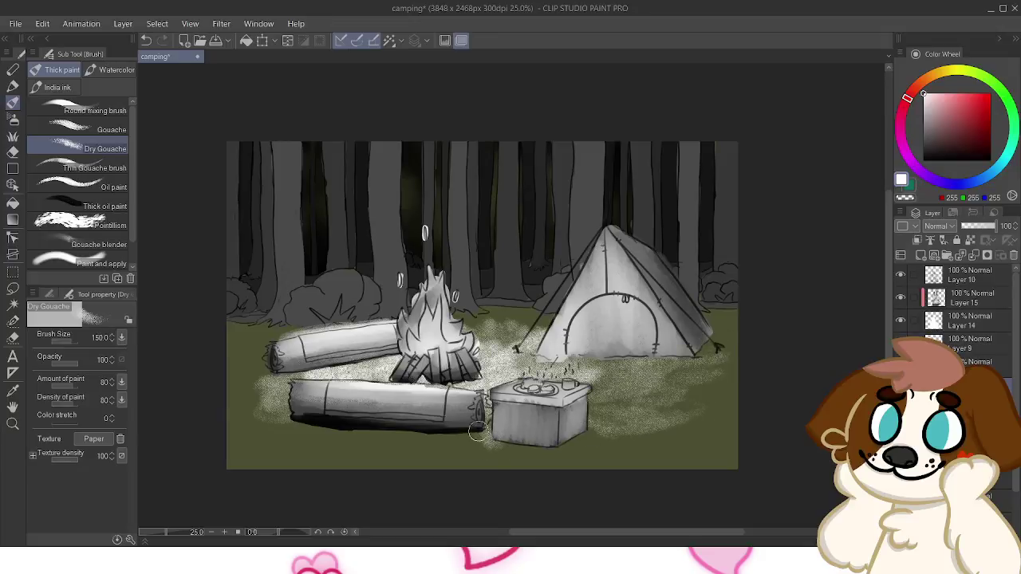
pyautogui.moveTo(310, 426)
pyautogui.mouseDown()
pyautogui.moveTo(267, 428)
pyautogui.moveTo(272, 383)
pyautogui.moveTo(260, 369)
pyautogui.moveTo(328, 383)
pyautogui.mouseUp()
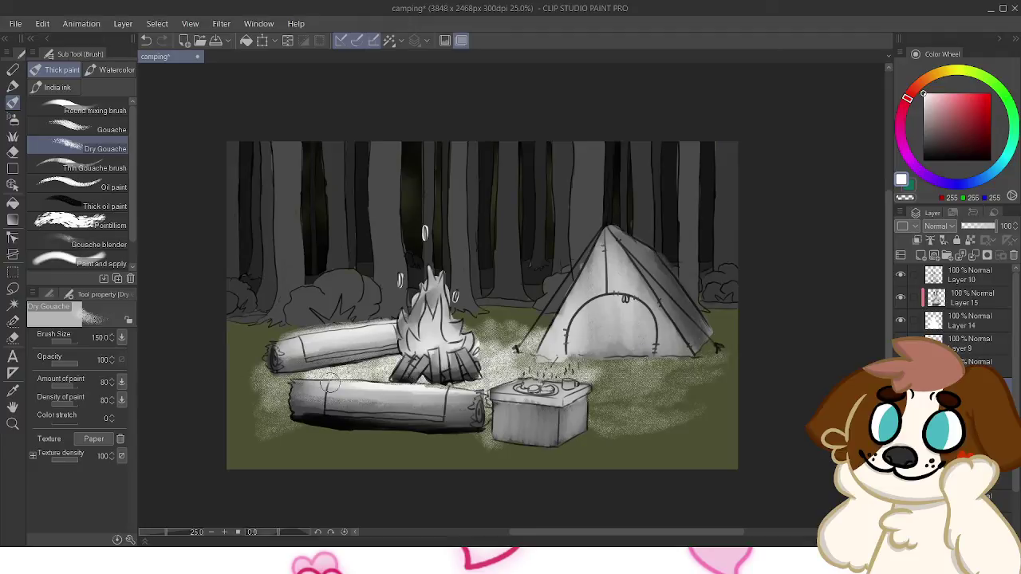
# Paint black cast shadows on the ground in front of the near log and the box
pyautogui.press('x')
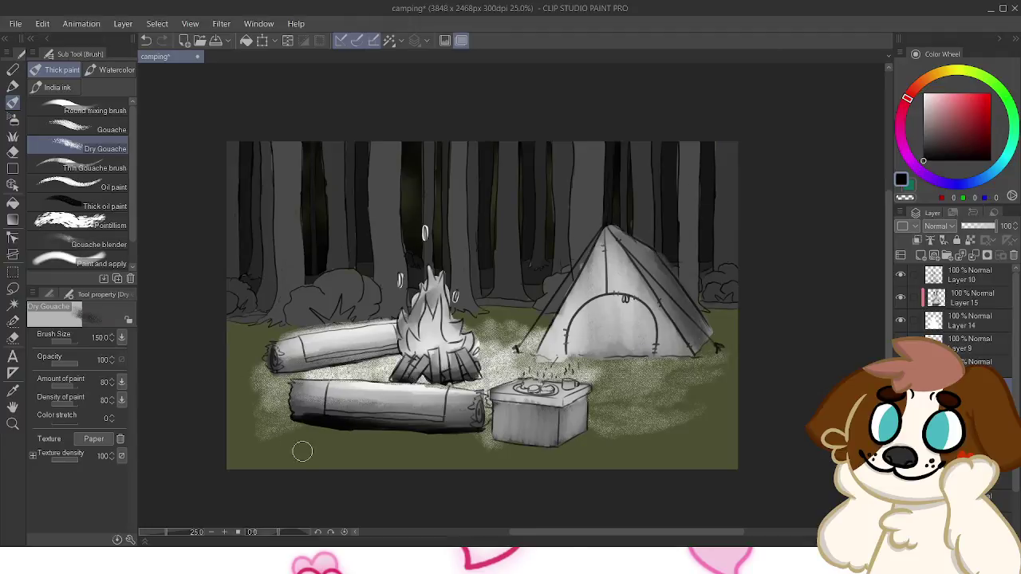
pyautogui.moveTo(301, 425)
pyautogui.mouseDown()
pyautogui.moveTo(255, 454)
pyautogui.moveTo(310, 426)
pyautogui.moveTo(294, 457)
pyautogui.moveTo(306, 458)
pyautogui.moveTo(342, 424)
pyautogui.moveTo(333, 466)
pyautogui.moveTo(443, 447)
pyautogui.moveTo(447, 460)
pyautogui.moveTo(520, 438)
pyautogui.moveTo(502, 463)
pyautogui.mouseUp()
pyautogui.moveTo(501, 444)
pyautogui.mouseDown()
pyautogui.moveTo(548, 475)
pyautogui.moveTo(563, 451)
pyautogui.moveTo(593, 451)
pyautogui.mouseUp()
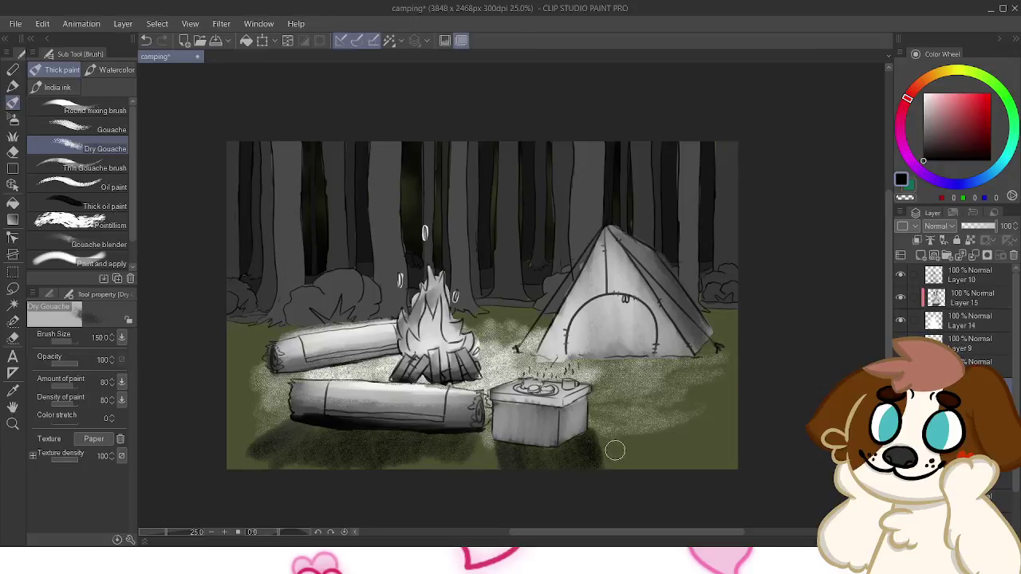
pyautogui.hotkey('ctrl', 'z')
pyautogui.moveTo(601, 428)
pyautogui.mouseDown()
pyautogui.moveTo(578, 445)
pyautogui.moveTo(564, 433)
pyautogui.moveTo(566, 474)
pyautogui.moveTo(556, 477)
pyautogui.moveTo(500, 444)
pyautogui.moveTo(622, 461)
pyautogui.moveTo(505, 440)
pyautogui.mouseUp()
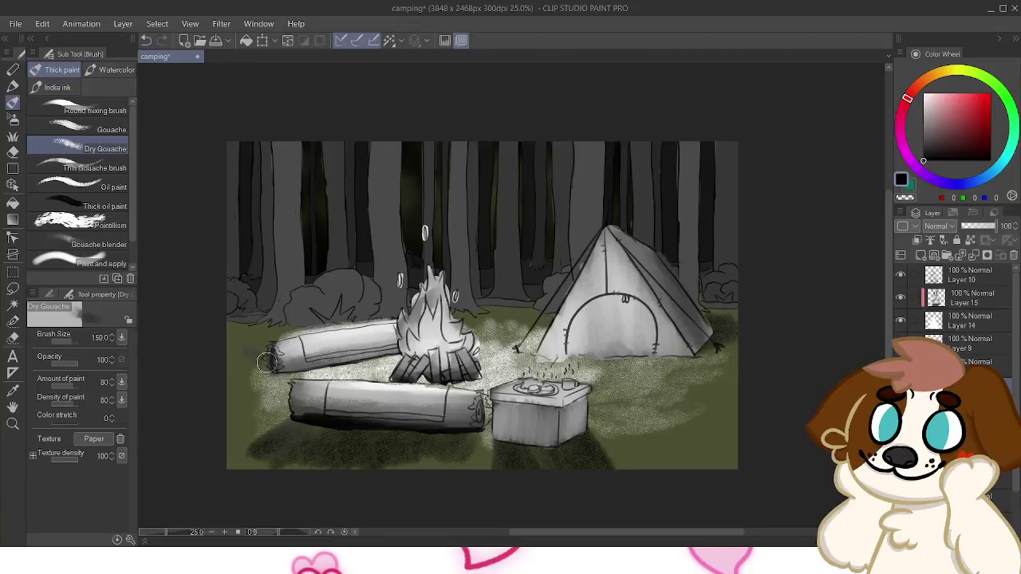
# Paint a black shadow behind the far log's end and tone down the lit ground in front of the tent
pyautogui.moveTo(256, 349); pyautogui.dragTo(292, 355)
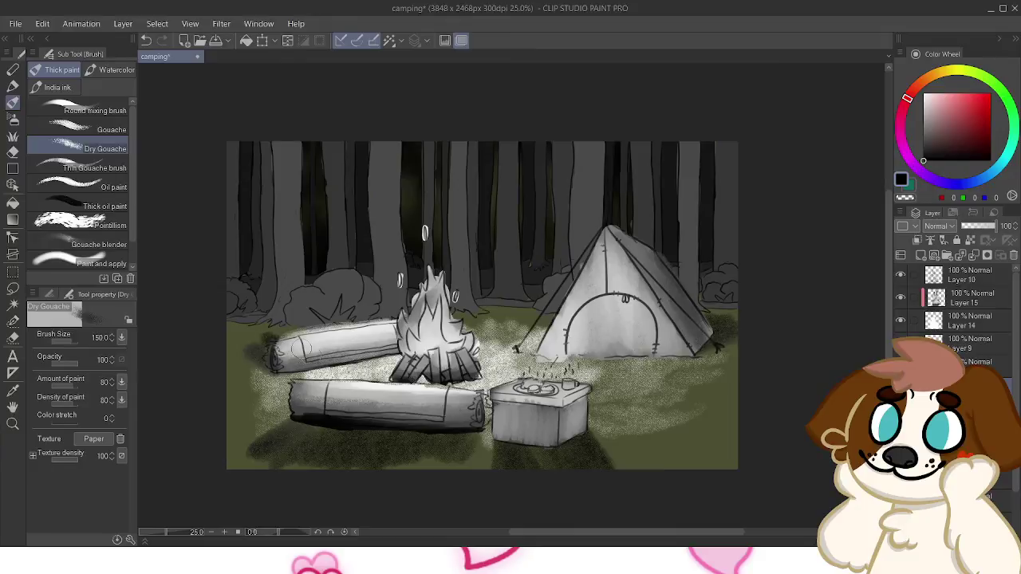
pyautogui.moveTo(277, 349)
pyautogui.mouseDown()
pyautogui.moveTo(248, 349)
pyautogui.moveTo(292, 344)
pyautogui.mouseUp()
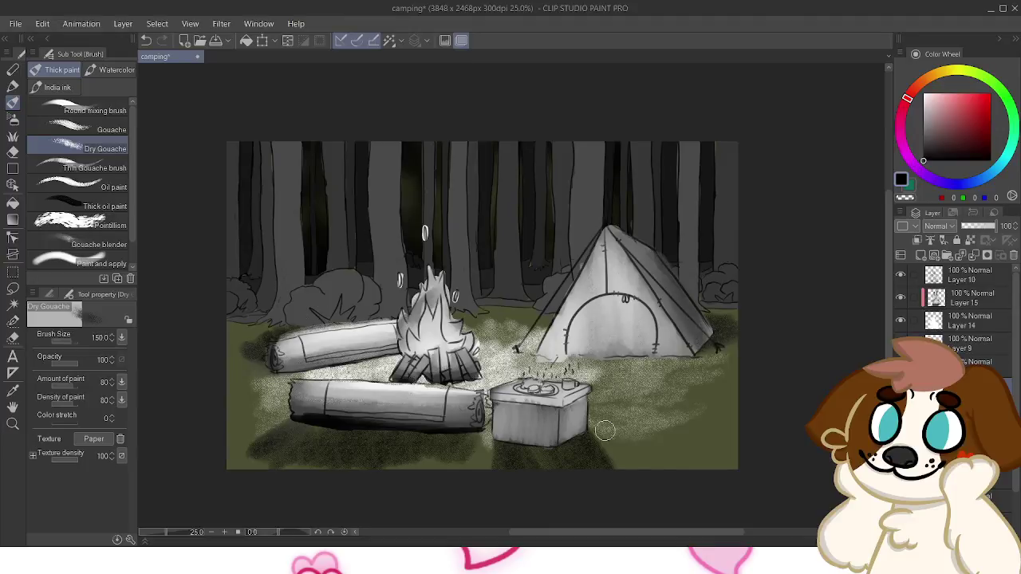
pyautogui.moveTo(607, 426)
pyautogui.mouseDown()
pyautogui.moveTo(696, 399)
pyautogui.moveTo(704, 390)
pyautogui.moveTo(687, 367)
pyautogui.mouseUp()
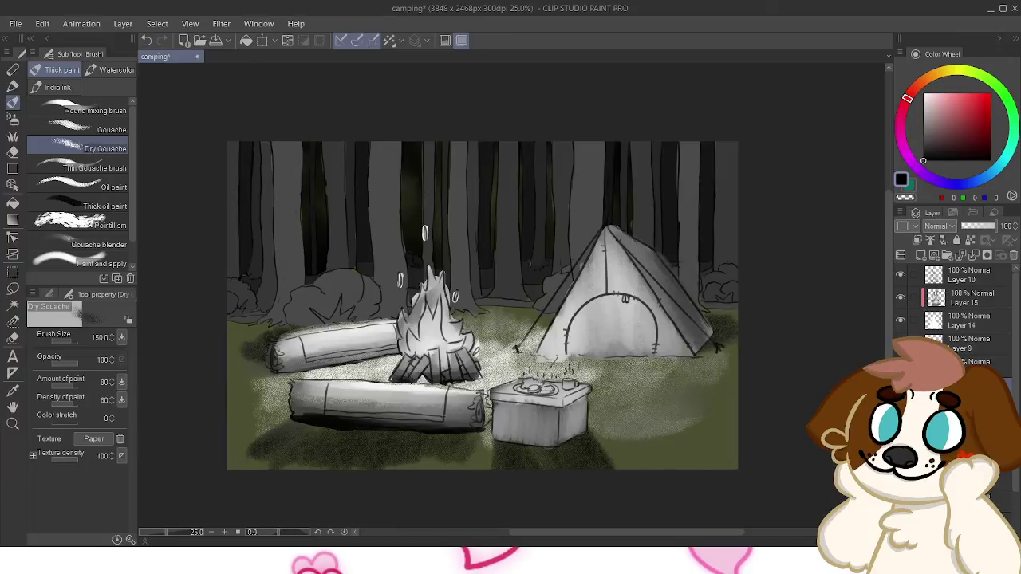
pyautogui.click(901, 389)
pyautogui.hotkey('ctrl', 'y')
pyautogui.hotkey('ctrl', 'z')
pyautogui.hotkey('ctrl', 'y')
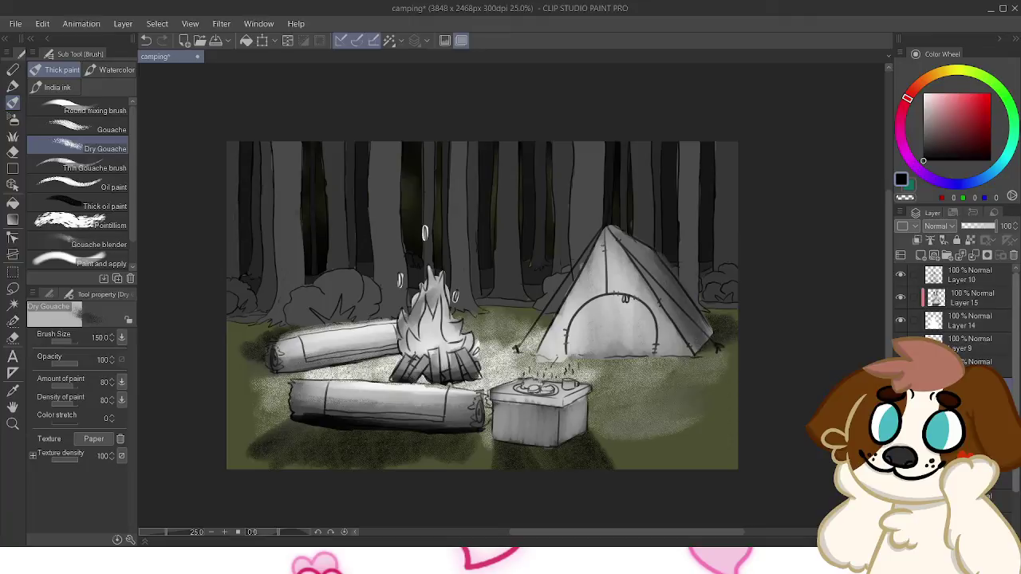
# Widen and extend the black shadows of the near log and the box to the lower edge of the illustration
pyautogui.moveTo(595, 434)
pyautogui.mouseDown()
pyautogui.moveTo(611, 468)
pyautogui.moveTo(607, 449)
pyautogui.moveTo(645, 482)
pyautogui.mouseUp()
pyautogui.moveTo(489, 466)
pyautogui.mouseDown()
pyautogui.moveTo(492, 456)
pyautogui.moveTo(462, 451)
pyautogui.moveTo(439, 467)
pyautogui.moveTo(431, 444)
pyautogui.mouseUp()
pyautogui.moveTo(285, 436)
pyautogui.mouseDown()
pyautogui.moveTo(272, 457)
pyautogui.moveTo(328, 429)
pyautogui.moveTo(315, 467)
pyautogui.moveTo(369, 432)
pyautogui.moveTo(309, 461)
pyautogui.moveTo(253, 456)
pyautogui.mouseUp()
pyautogui.moveTo(381, 470)
pyautogui.mouseDown()
pyautogui.moveTo(448, 440)
pyautogui.moveTo(442, 492)
pyautogui.mouseUp()
pyautogui.moveTo(473, 441)
pyautogui.mouseDown()
pyautogui.moveTo(454, 485)
pyautogui.moveTo(473, 472)
pyautogui.mouseUp()
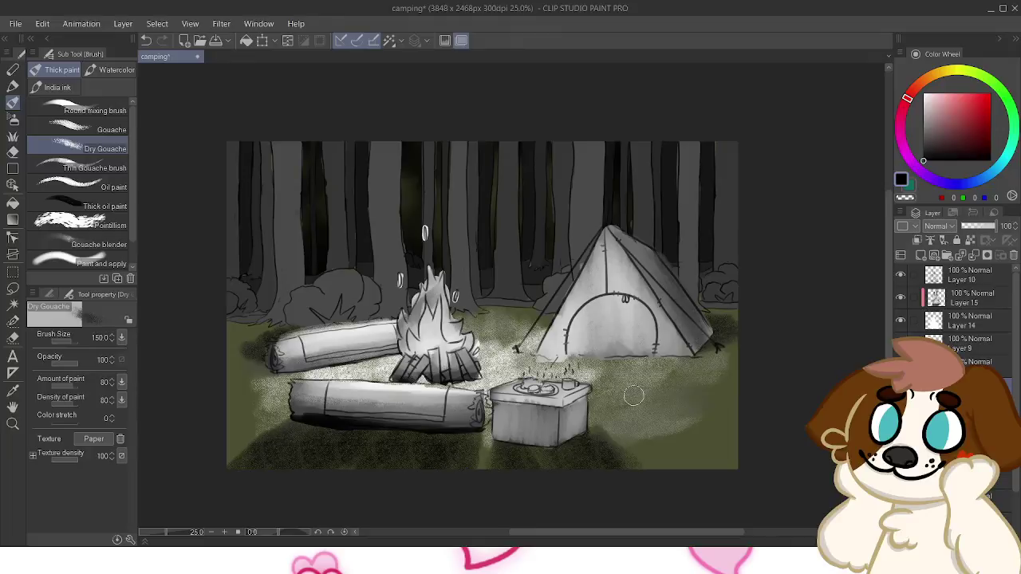
# Paint white firelight texture on the ground beside the box, and fade the lit ground towards the illustration's edge
pyautogui.press('x')
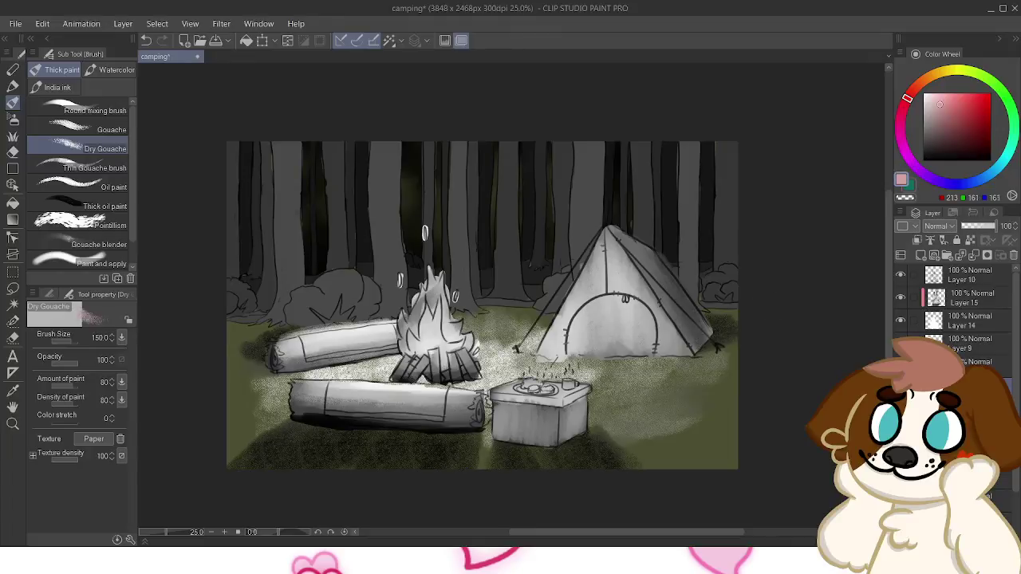
pyautogui.moveTo(624, 445)
pyautogui.mouseDown()
pyautogui.moveTo(594, 426)
pyautogui.moveTo(616, 465)
pyautogui.moveTo(591, 422)
pyautogui.moveTo(638, 439)
pyautogui.mouseUp()
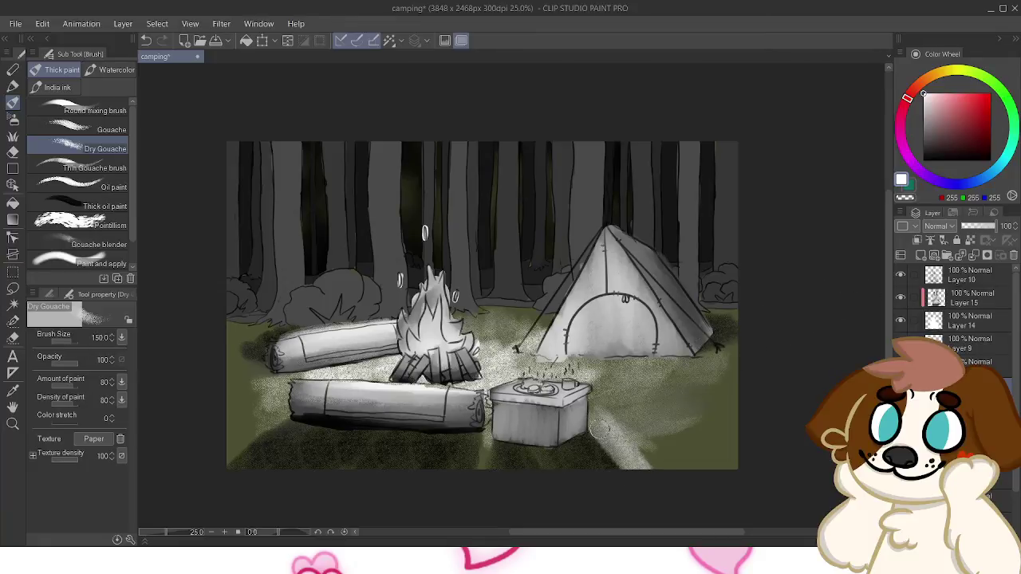
pyautogui.moveTo(651, 455)
pyautogui.mouseDown()
pyautogui.moveTo(647, 429)
pyautogui.moveTo(701, 416)
pyautogui.moveTo(610, 399)
pyautogui.mouseUp()
pyautogui.moveTo(653, 464)
pyautogui.mouseDown()
pyautogui.moveTo(621, 456)
pyautogui.moveTo(627, 443)
pyautogui.moveTo(637, 482)
pyautogui.moveTo(601, 441)
pyautogui.moveTo(654, 472)
pyautogui.moveTo(668, 450)
pyautogui.moveTo(706, 442)
pyautogui.moveTo(685, 456)
pyautogui.moveTo(697, 438)
pyautogui.moveTo(654, 422)
pyautogui.moveTo(718, 402)
pyautogui.moveTo(721, 434)
pyautogui.moveTo(696, 430)
pyautogui.moveTo(724, 428)
pyautogui.moveTo(698, 427)
pyautogui.moveTo(724, 359)
pyautogui.mouseUp()
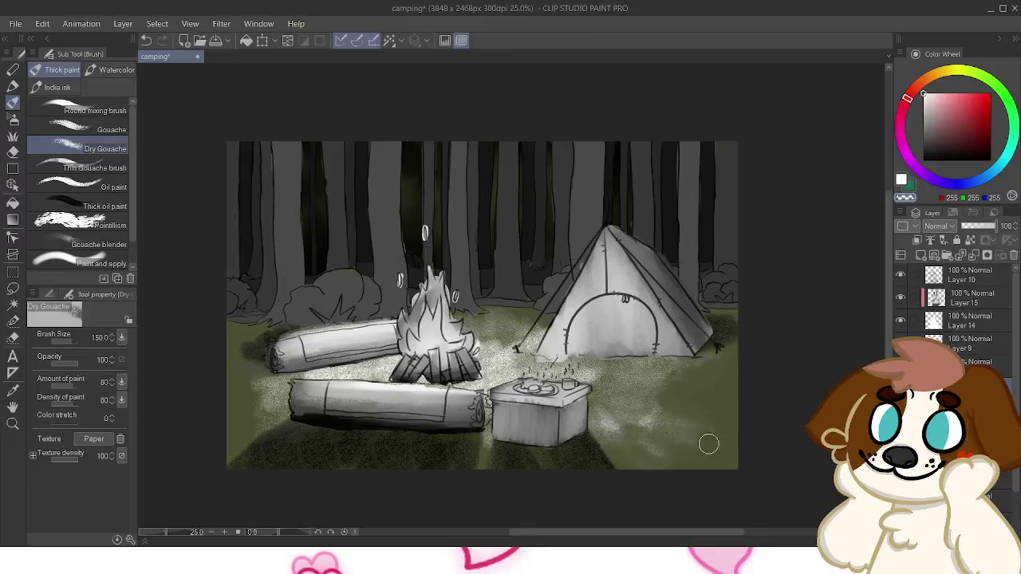
# Erase the excess firelight texture from the ground at the logs' outer ends and behind the far log
pyautogui.moveTo(259, 415); pyautogui.dragTo(259, 381)
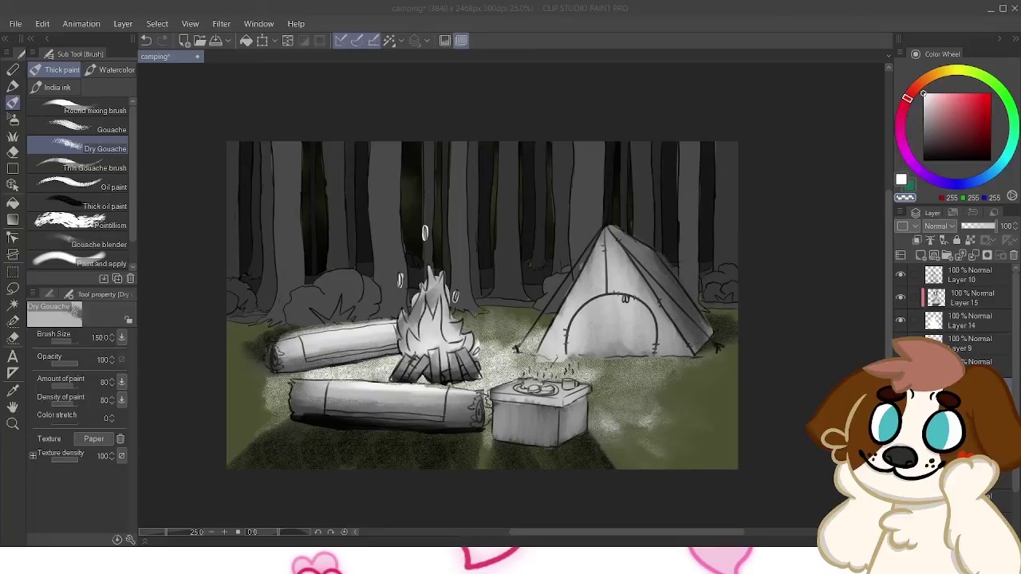
pyautogui.click(369, 286)
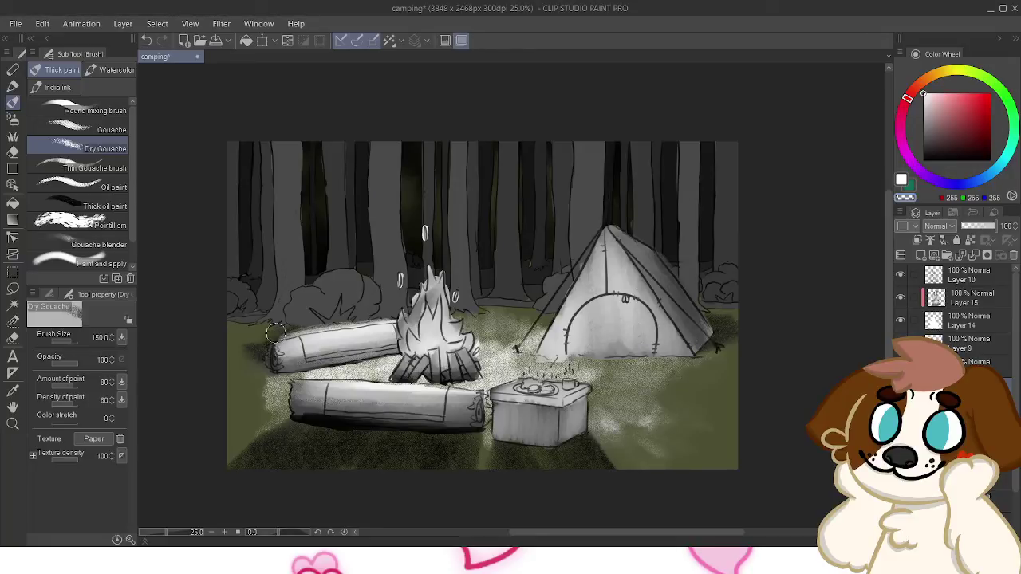
pyautogui.moveTo(254, 350); pyautogui.dragTo(279, 335)
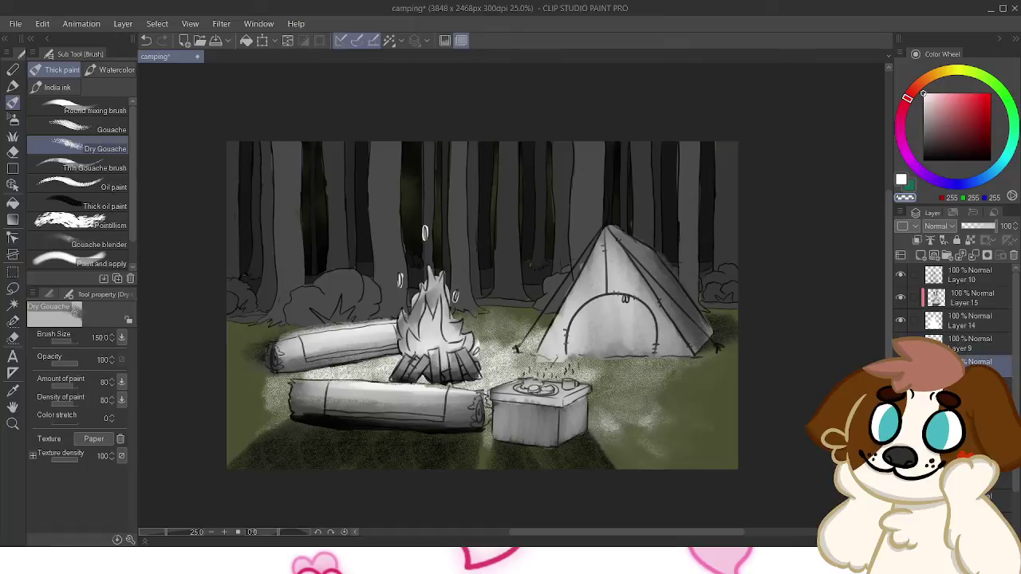
pyautogui.moveTo(285, 335); pyautogui.dragTo(375, 320)
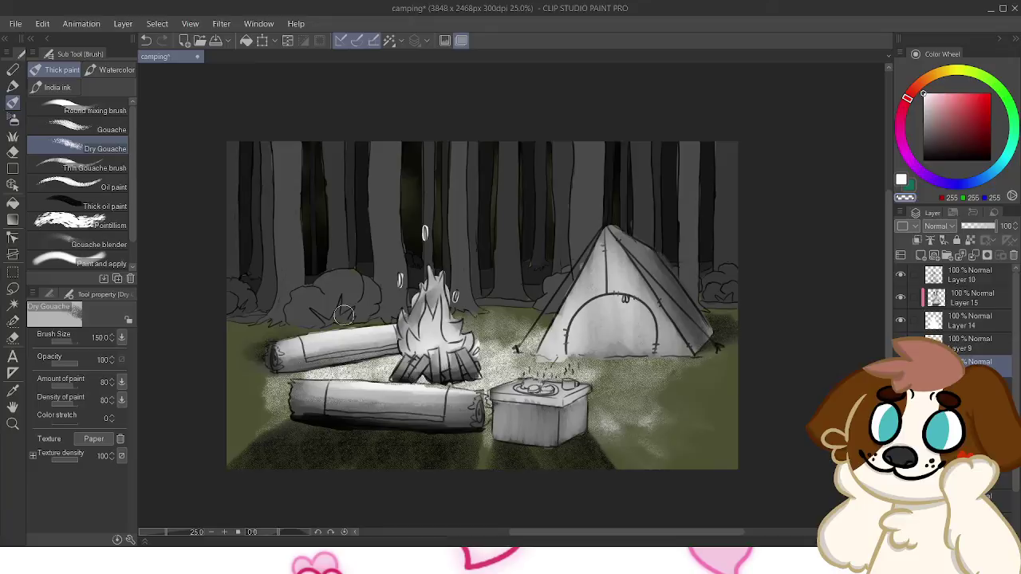
# Check which artwork the layers hold by toggling their visibility, and add a Multiply layer above Layer 13
pyautogui.moveTo(1015, 319); pyautogui.dragTo(1015, 367)
pyautogui.scroll(2, 957, 319)
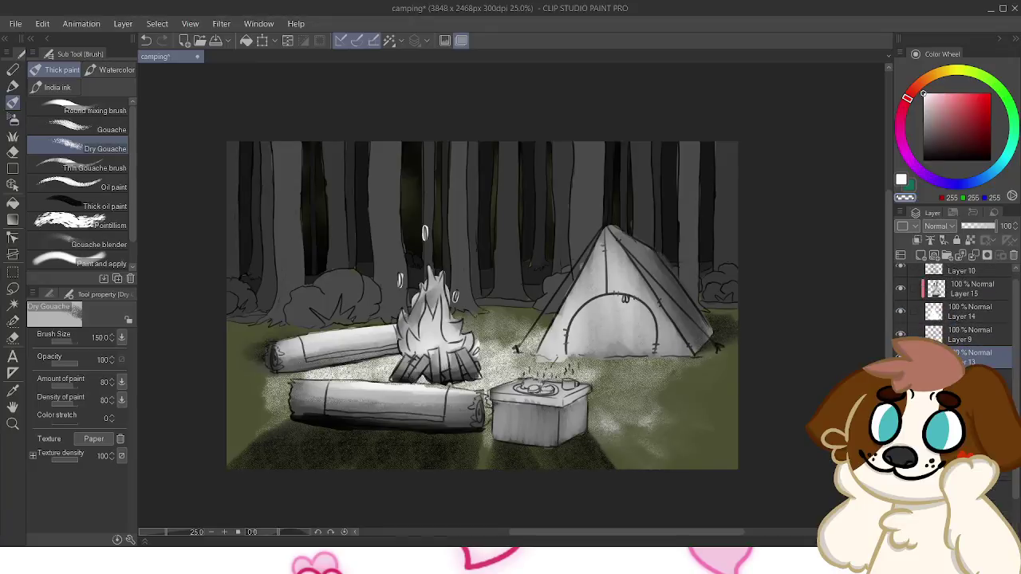
pyautogui.click(901, 311)
pyautogui.click(901, 311)
pyautogui.click(901, 356)
pyautogui.click(901, 357)
pyautogui.click(901, 380)
pyautogui.click(901, 380)
# Try to colour the near log dark red with the Chalk 2 brush
pyautogui.click(991, 132)
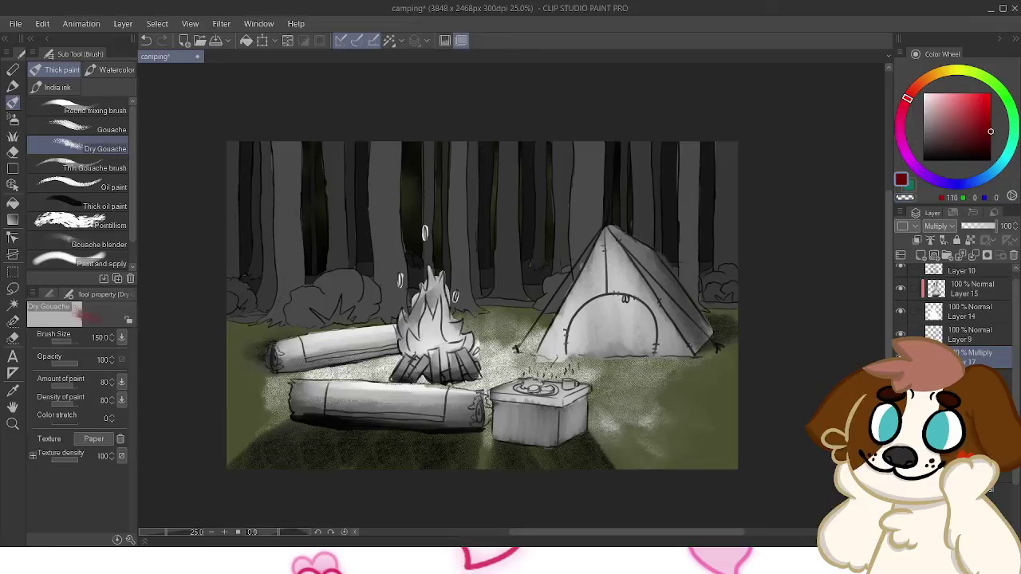
pyautogui.click(973, 130)
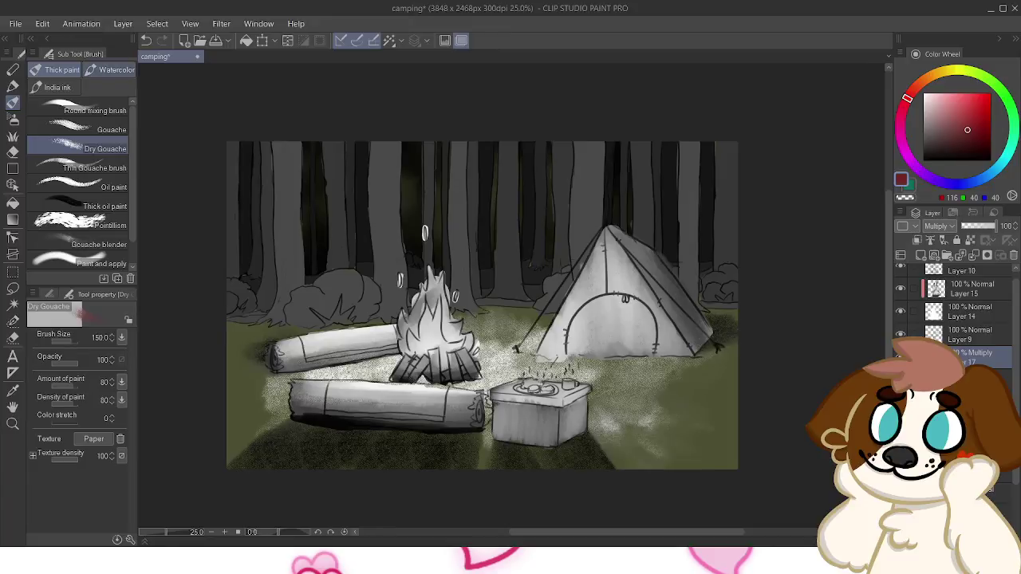
pyautogui.click(12, 86)
pyautogui.click(12, 70)
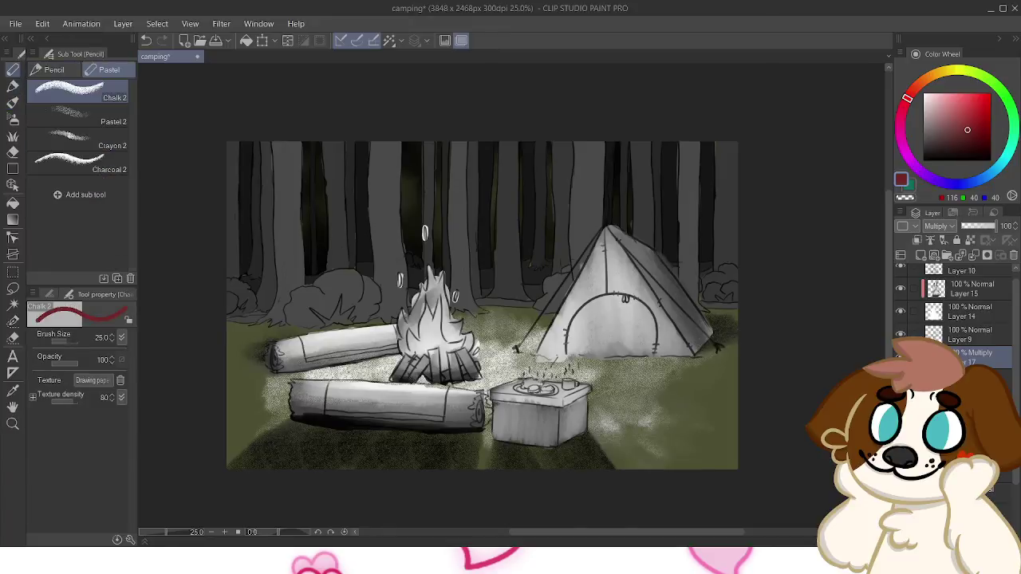
pyautogui.moveTo(303, 390); pyautogui.dragTo(299, 403)
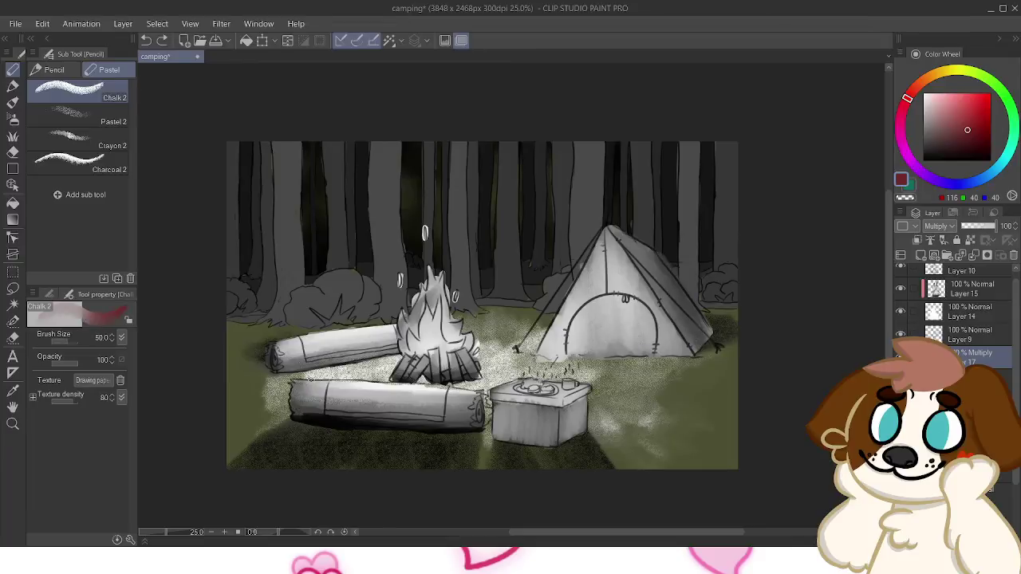
pyautogui.moveTo(310, 381)
pyautogui.mouseDown()
pyautogui.moveTo(303, 416)
pyautogui.moveTo(324, 384)
pyautogui.moveTo(353, 387)
pyautogui.moveTo(370, 415)
pyautogui.moveTo(395, 415)
pyautogui.moveTo(406, 393)
pyautogui.moveTo(439, 406)
pyautogui.mouseUp()
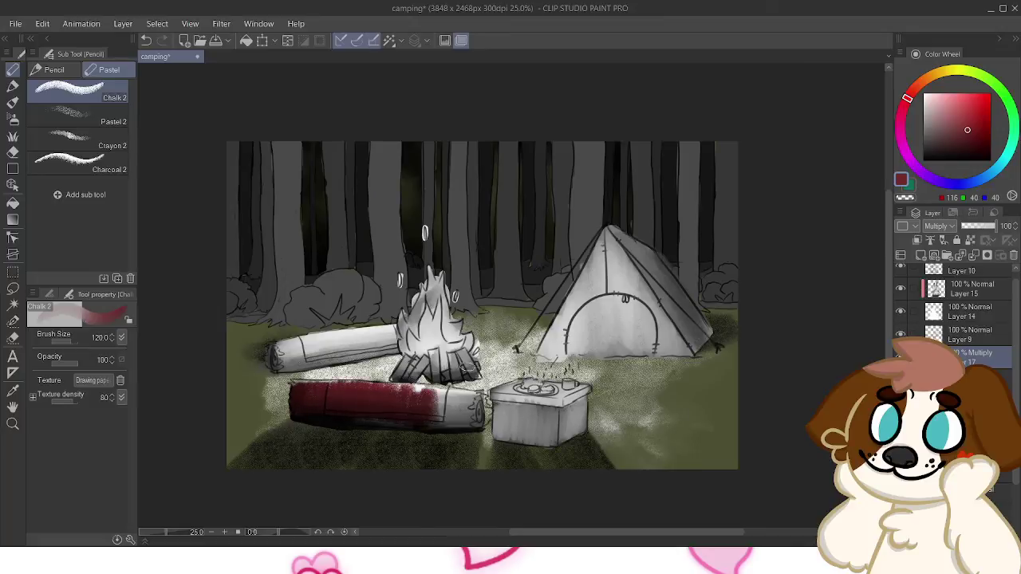
pyautogui.hotkey('ctrl', 'z')
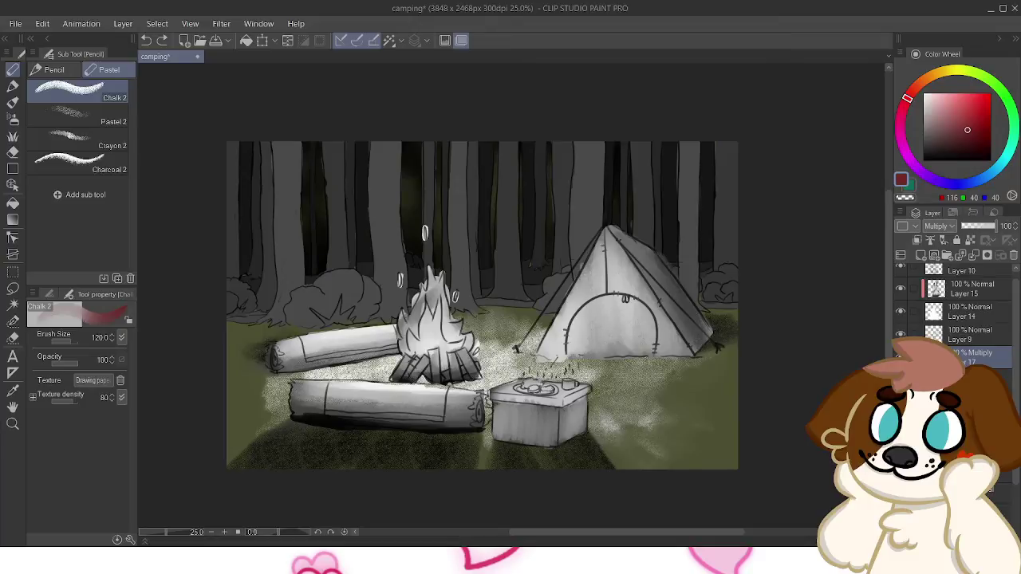
# Choose a brown colour (116, 86, 40) and test the Pastel 2 and MS Paint pencil brushes on the near log
pyautogui.moveTo(907, 99); pyautogui.dragTo(934, 74)
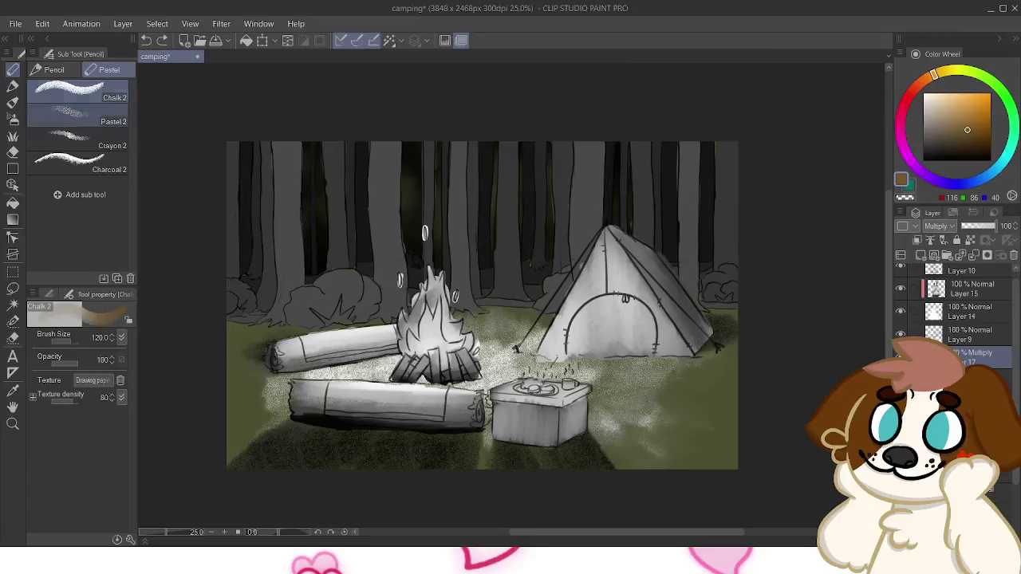
pyautogui.click(72, 113)
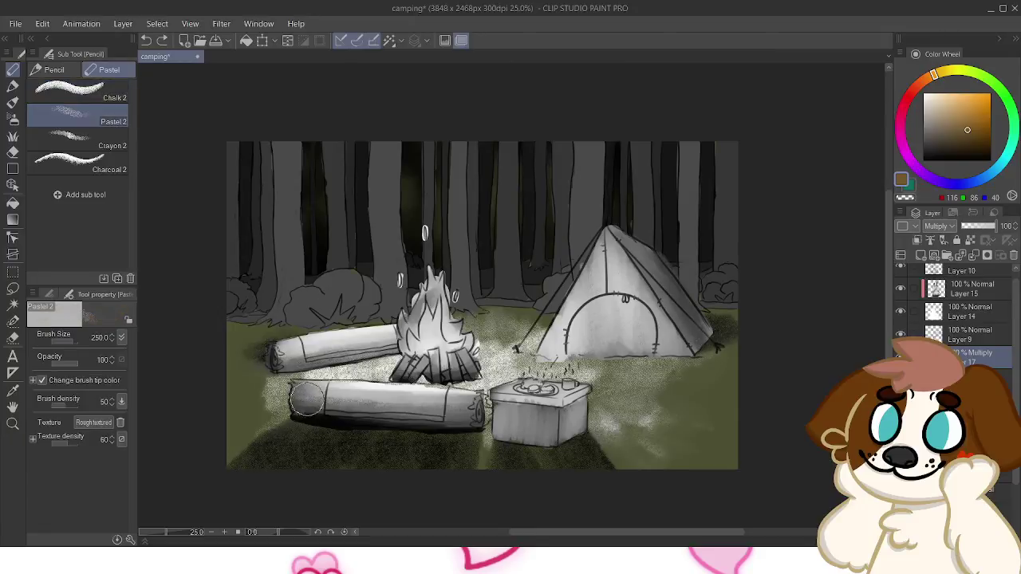
pyautogui.click(311, 399)
pyautogui.hotkey('ctrl', 'z')
pyautogui.click(54, 70)
pyautogui.click(109, 70)
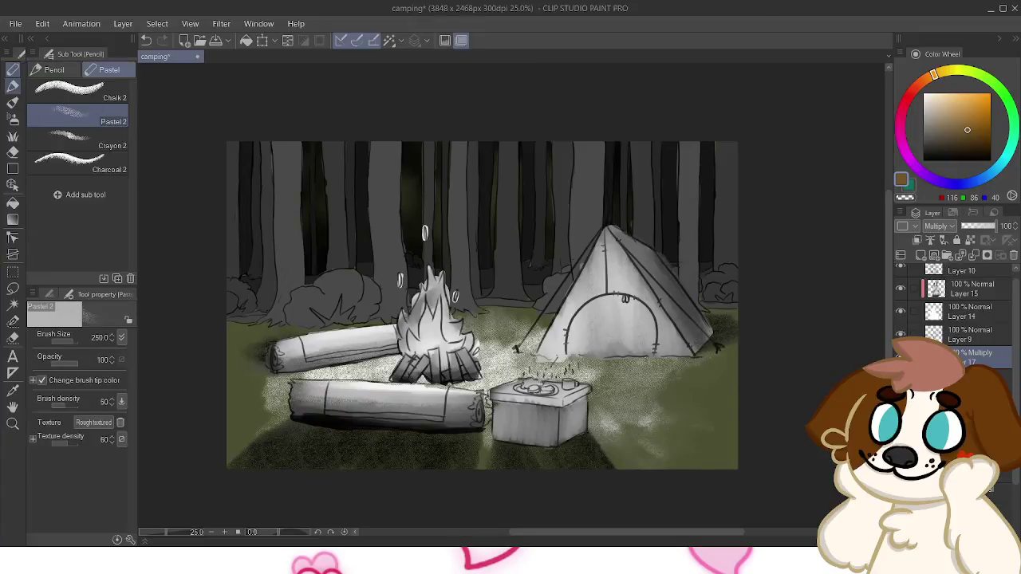
pyautogui.click(13, 87)
pyautogui.click(80, 92)
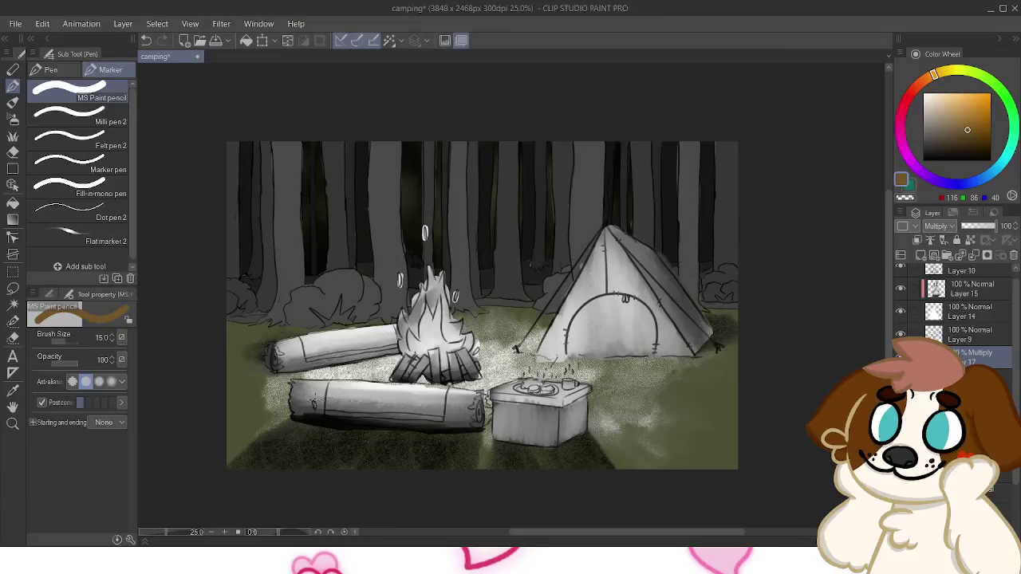
pyautogui.hotkey('ctrl', 'z')
# Paint the near log brown with the Fill-in-mono pen at brush size 40
pyautogui.click(80, 188)
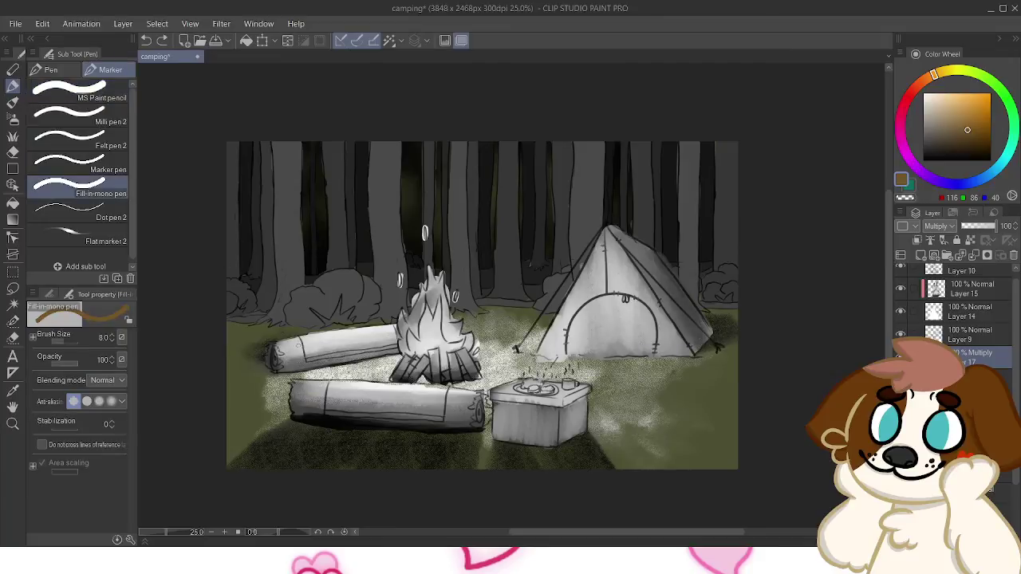
pyautogui.press(']')
pyautogui.press(']')
pyautogui.press(']')
pyautogui.press(']')
pyautogui.press(']')
pyautogui.press(']')
pyautogui.press(']')
pyautogui.press(']')
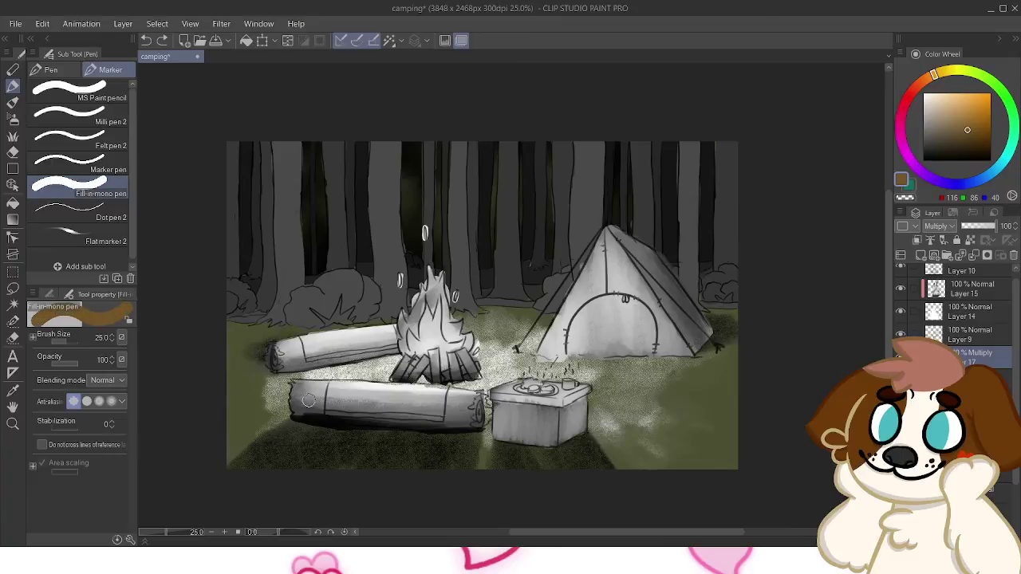
pyautogui.moveTo(306, 394)
pyautogui.mouseDown()
pyautogui.moveTo(298, 408)
pyautogui.moveTo(355, 391)
pyautogui.moveTo(369, 403)
pyautogui.moveTo(351, 393)
pyautogui.moveTo(467, 387)
pyautogui.moveTo(456, 401)
pyautogui.mouseUp()
pyautogui.moveTo(470, 412)
pyautogui.mouseDown()
pyautogui.moveTo(364, 417)
pyautogui.moveTo(363, 383)
pyautogui.mouseUp()
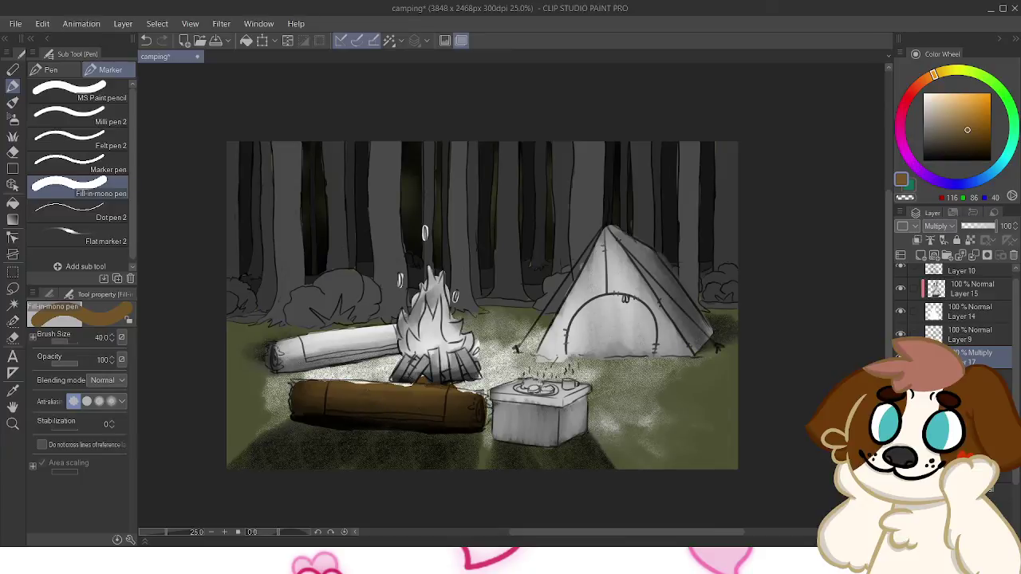
# Compare Normal blending on the colour layer, return it to Multiply, and paint the far log the same brown
pyautogui.click(956, 240)
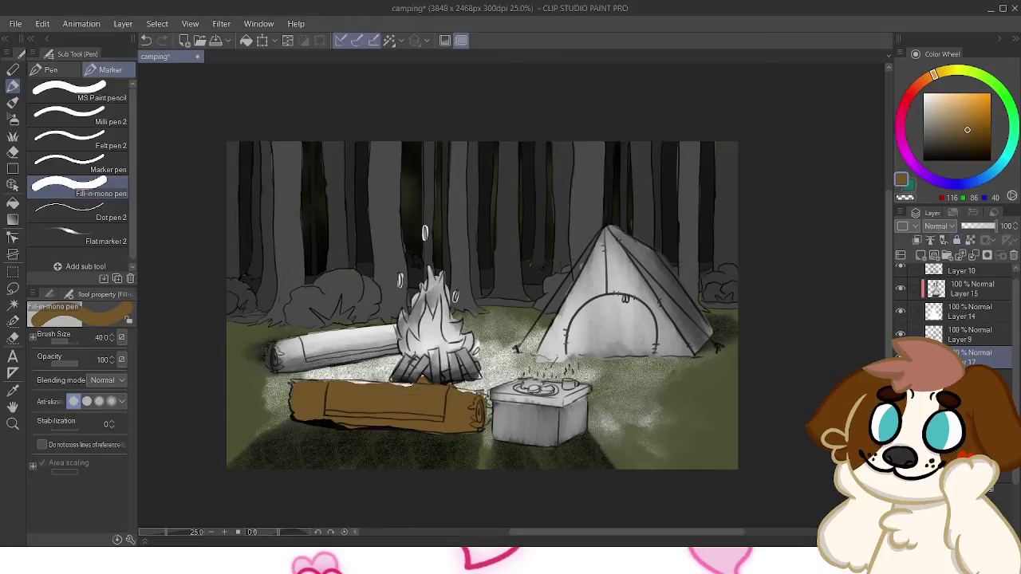
pyautogui.scroll(-2, 937, 226)
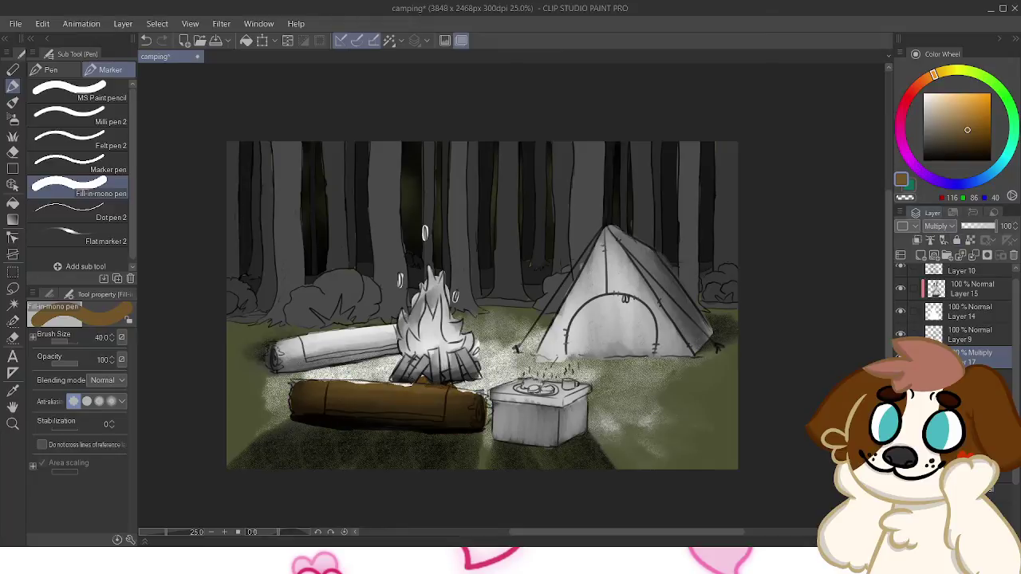
pyautogui.moveTo(297, 345)
pyautogui.mouseDown()
pyautogui.moveTo(281, 359)
pyautogui.moveTo(319, 344)
pyautogui.moveTo(327, 356)
pyautogui.moveTo(353, 350)
pyautogui.moveTo(324, 345)
pyautogui.moveTo(389, 330)
pyautogui.mouseUp()
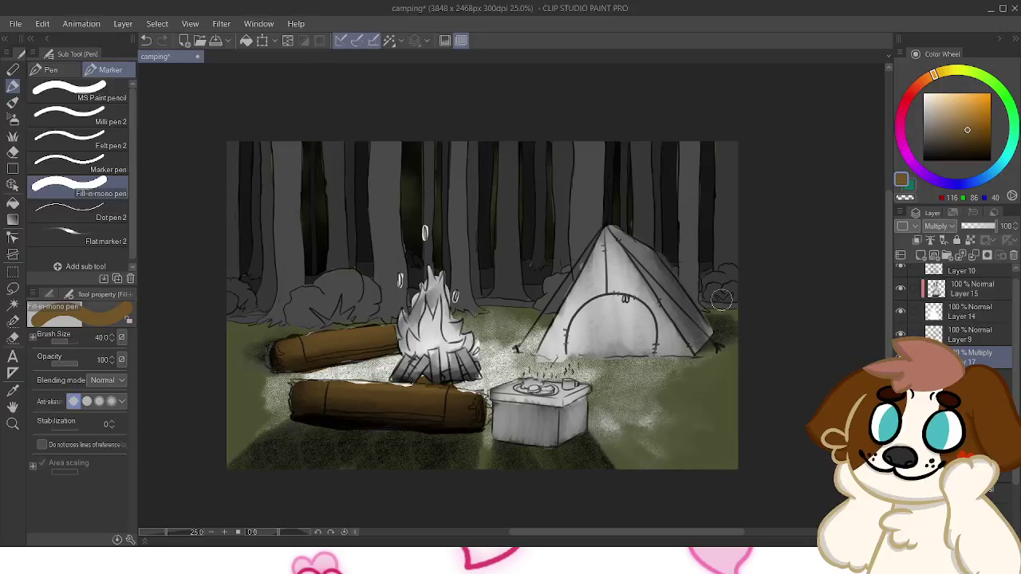
# Paint the tent bright yellow (255, 252, 0)
pyautogui.click(957, 70)
pyautogui.moveTo(978, 111); pyautogui.dragTo(991, 93)
pyautogui.moveTo(603, 273)
pyautogui.mouseDown()
pyautogui.moveTo(556, 338)
pyautogui.moveTo(595, 331)
pyautogui.moveTo(594, 344)
pyautogui.moveTo(610, 346)
pyautogui.moveTo(658, 337)
pyautogui.moveTo(613, 309)
pyautogui.moveTo(631, 286)
pyautogui.moveTo(657, 327)
pyautogui.moveTo(683, 328)
pyautogui.moveTo(691, 343)
pyautogui.moveTo(689, 310)
pyautogui.moveTo(636, 252)
pyautogui.mouseUp()
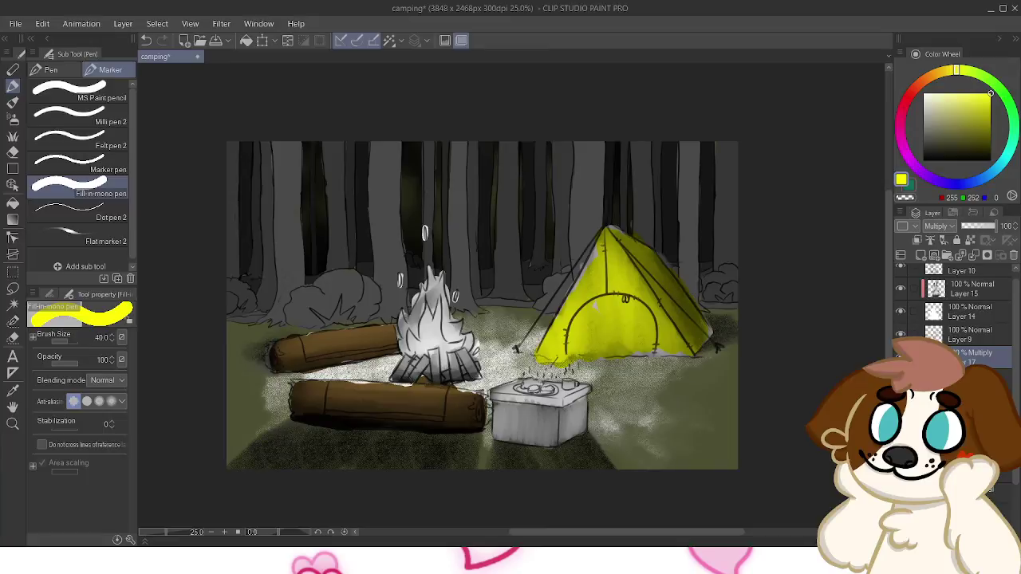
# Paint the tent's arched doorway neutral grey (90, 90, 90)
pyautogui.click(944, 142)
pyautogui.click(923, 126)
pyautogui.moveTo(924, 126); pyautogui.dragTo(923, 141)
pyautogui.moveTo(590, 307)
pyautogui.mouseDown()
pyautogui.moveTo(583, 343)
pyautogui.moveTo(595, 347)
pyautogui.mouseUp()
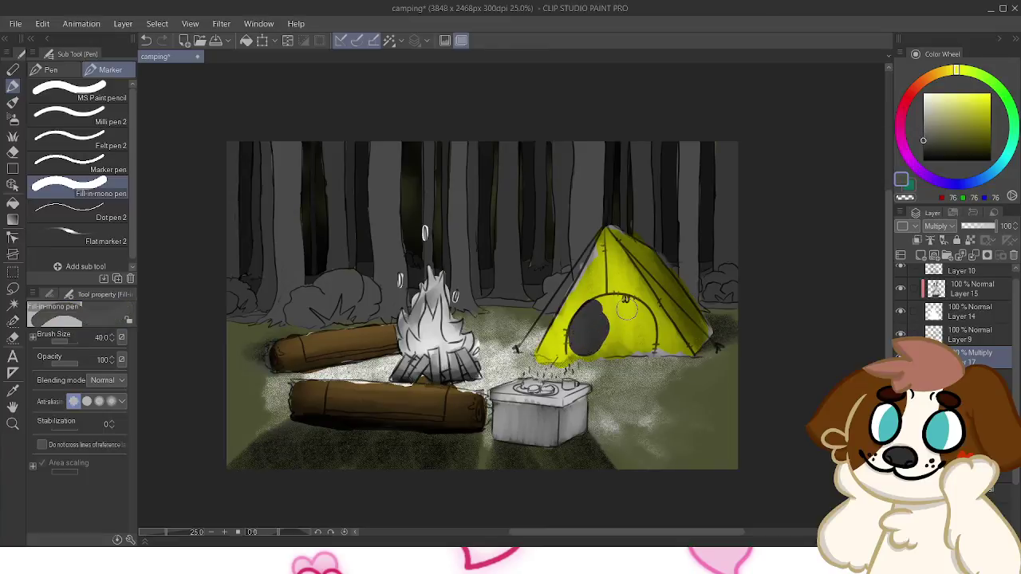
pyautogui.hotkey('ctrl', 'z')
pyautogui.moveTo(923, 128); pyautogui.dragTo(923, 136)
pyautogui.moveTo(596, 312)
pyautogui.mouseDown()
pyautogui.moveTo(581, 352)
pyautogui.moveTo(588, 319)
pyautogui.moveTo(629, 308)
pyautogui.moveTo(627, 330)
pyautogui.moveTo(645, 327)
pyautogui.moveTo(618, 349)
pyautogui.moveTo(600, 352)
pyautogui.moveTo(644, 306)
pyautogui.mouseUp()
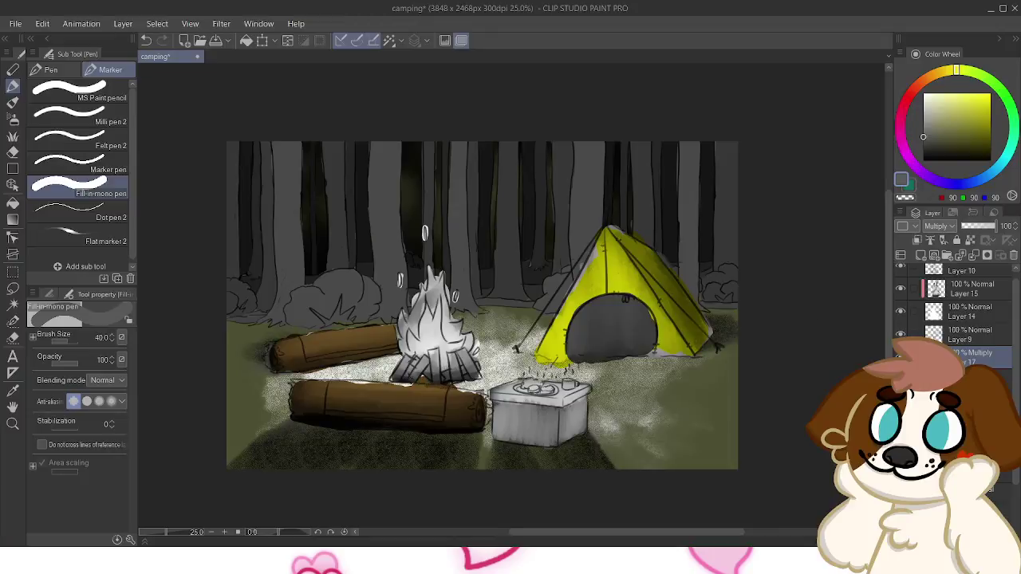
# Paint the box's body bright red (255, 18, 0) and its lid white
pyautogui.click(910, 95)
pyautogui.click(991, 94)
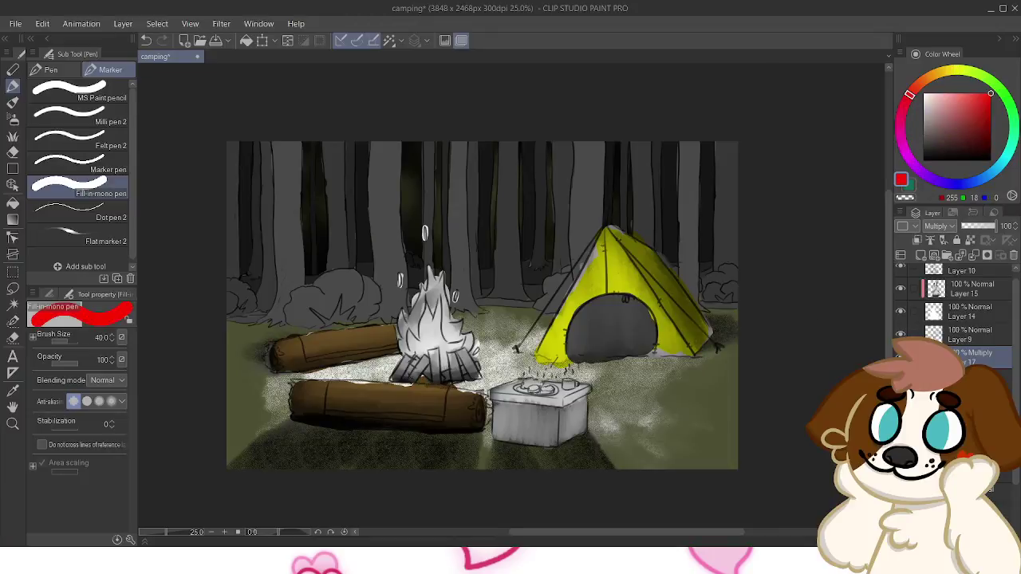
pyautogui.moveTo(513, 423)
pyautogui.mouseDown()
pyautogui.moveTo(501, 411)
pyautogui.moveTo(503, 431)
pyautogui.moveTo(530, 416)
pyautogui.moveTo(546, 429)
pyautogui.moveTo(578, 413)
pyautogui.moveTo(568, 432)
pyautogui.mouseUp()
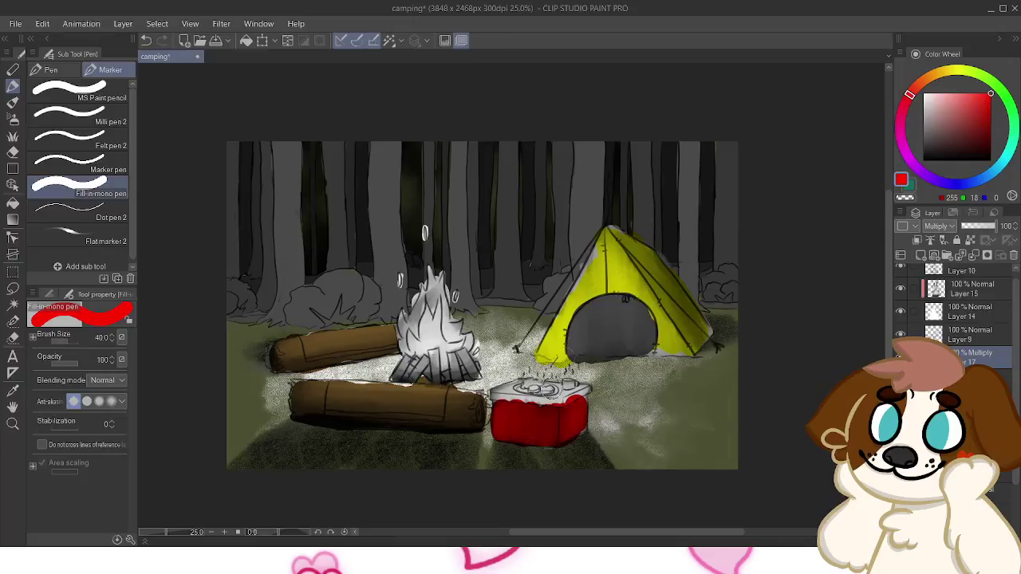
pyautogui.moveTo(958, 94); pyautogui.dragTo(923, 93)
pyautogui.moveTo(522, 404)
pyautogui.mouseDown()
pyautogui.moveTo(542, 399)
pyautogui.moveTo(565, 368)
pyautogui.mouseUp()
# Clean up the edge between the box's white lid and red body with the brush at size 15
pyautogui.press('[')
pyautogui.press('[')
pyautogui.press('[')
pyautogui.press('[')
pyautogui.press('[')
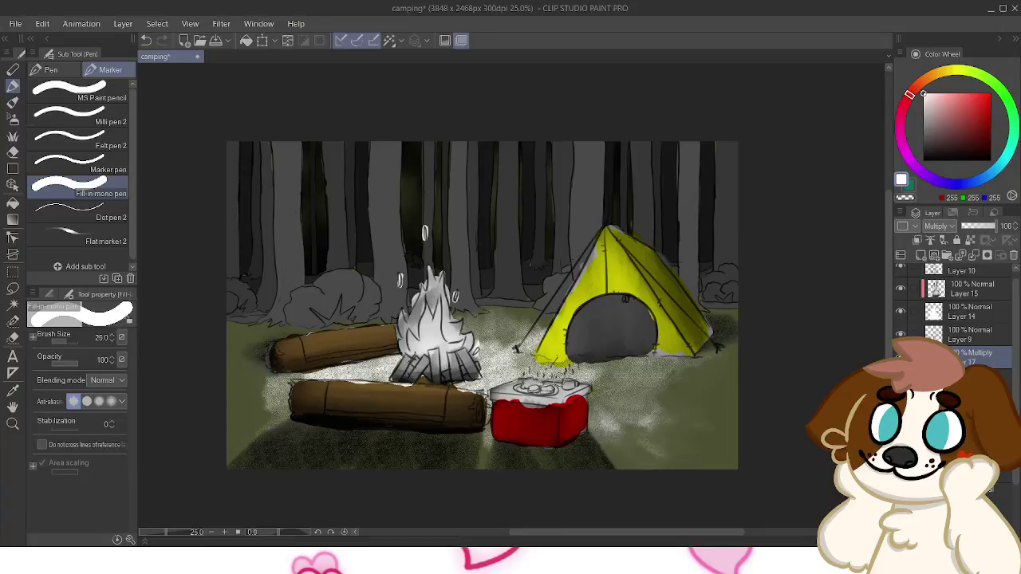
pyautogui.scroll(5, 599, 386)
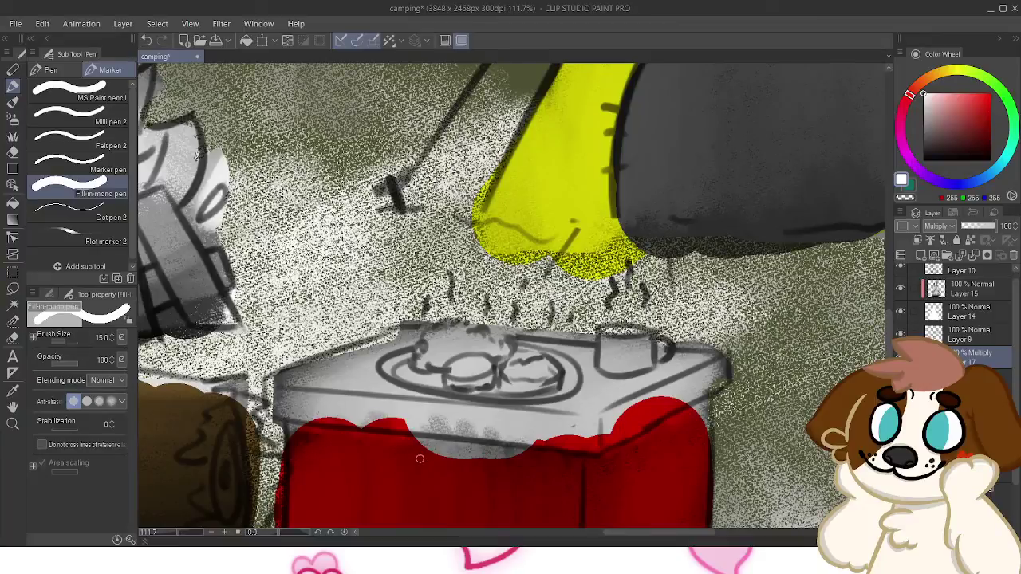
pyautogui.press('alt')
pyautogui.press('x')
pyautogui.moveTo(437, 477)
pyautogui.mouseDown()
pyautogui.moveTo(417, 448)
pyautogui.moveTo(490, 445)
pyautogui.moveTo(426, 440)
pyautogui.moveTo(530, 465)
pyautogui.mouseUp()
pyautogui.moveTo(701, 420)
pyautogui.mouseDown()
pyautogui.moveTo(697, 404)
pyautogui.moveTo(705, 422)
pyautogui.moveTo(686, 432)
pyautogui.mouseUp()
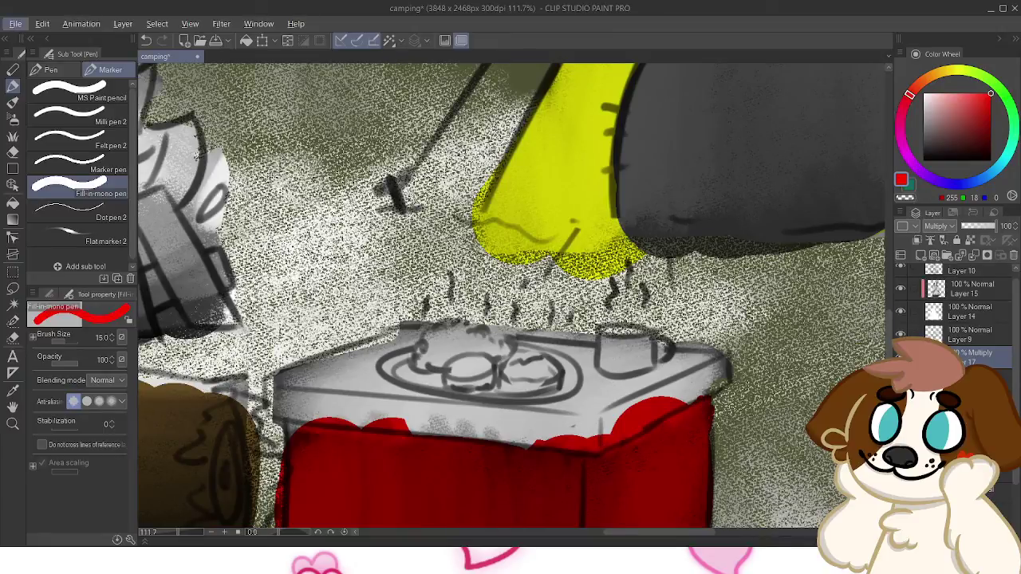
pyautogui.press('x')
pyautogui.moveTo(654, 403)
pyautogui.mouseDown()
pyautogui.moveTo(634, 415)
pyautogui.moveTo(667, 403)
pyautogui.moveTo(622, 431)
pyautogui.moveTo(672, 408)
pyautogui.moveTo(595, 446)
pyautogui.moveTo(351, 425)
pyautogui.moveTo(444, 438)
pyautogui.moveTo(471, 427)
pyautogui.moveTo(578, 429)
pyautogui.moveTo(551, 433)
pyautogui.mouseUp()
pyautogui.press('x')
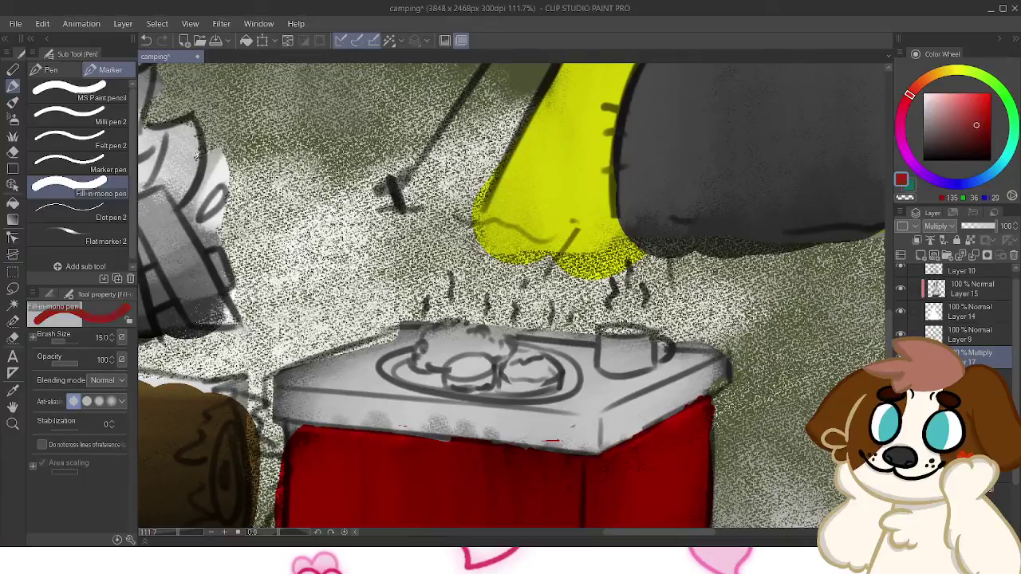
pyautogui.moveTo(285, 432); pyautogui.dragTo(421, 442)
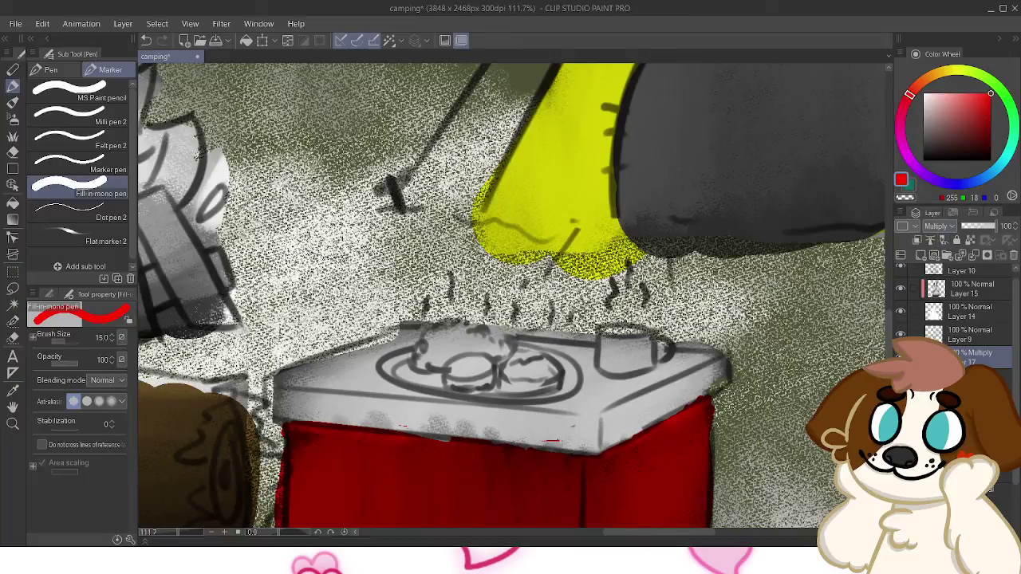
pyautogui.scroll(-5, 672, 309)
pyautogui.scroll(1, 507, 343)
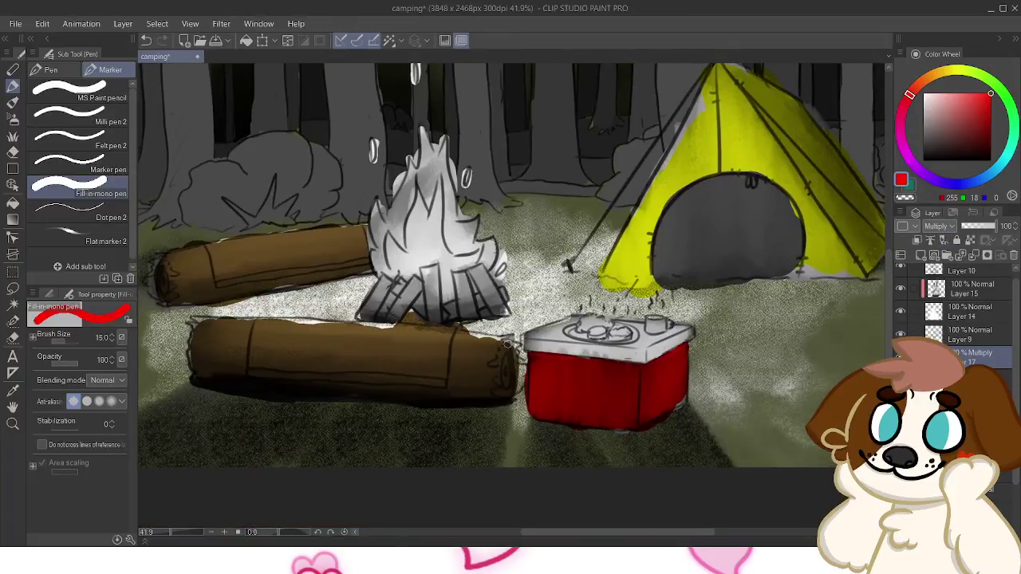
# Sample the logs' brown (116, 86, 40) and fill the gaps along the front log's upper edge and end
pyautogui.press('alt')
pyautogui.click(901, 378)
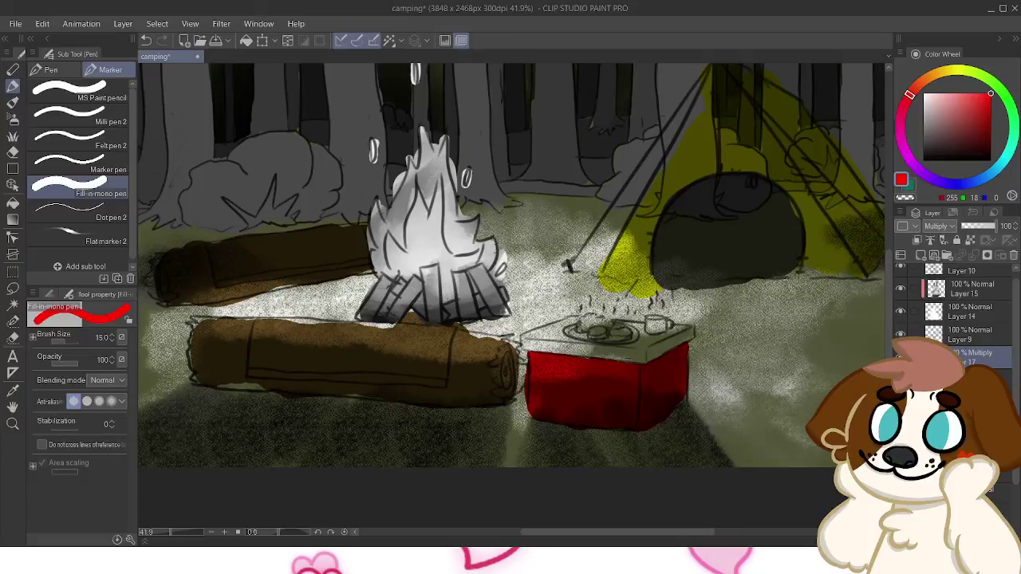
pyautogui.hotkey('ctrl', 'y')
pyautogui.keyDown('alt'); pyautogui.click(417, 341); pyautogui.keyUp('alt')
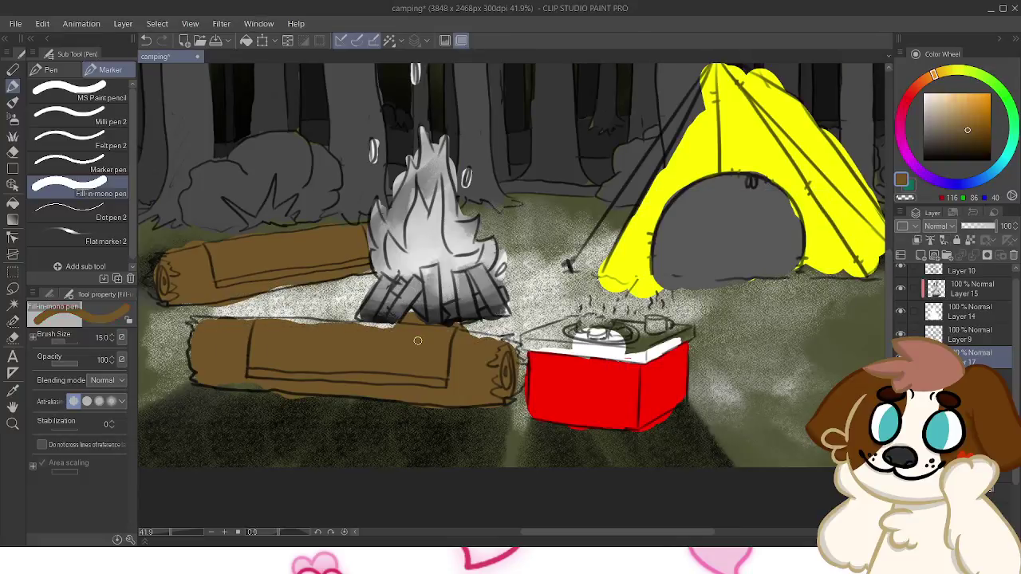
pyautogui.moveTo(361, 335); pyautogui.dragTo(405, 328)
pyautogui.moveTo(306, 326)
pyautogui.mouseDown()
pyautogui.moveTo(192, 321)
pyautogui.moveTo(228, 322)
pyautogui.mouseUp()
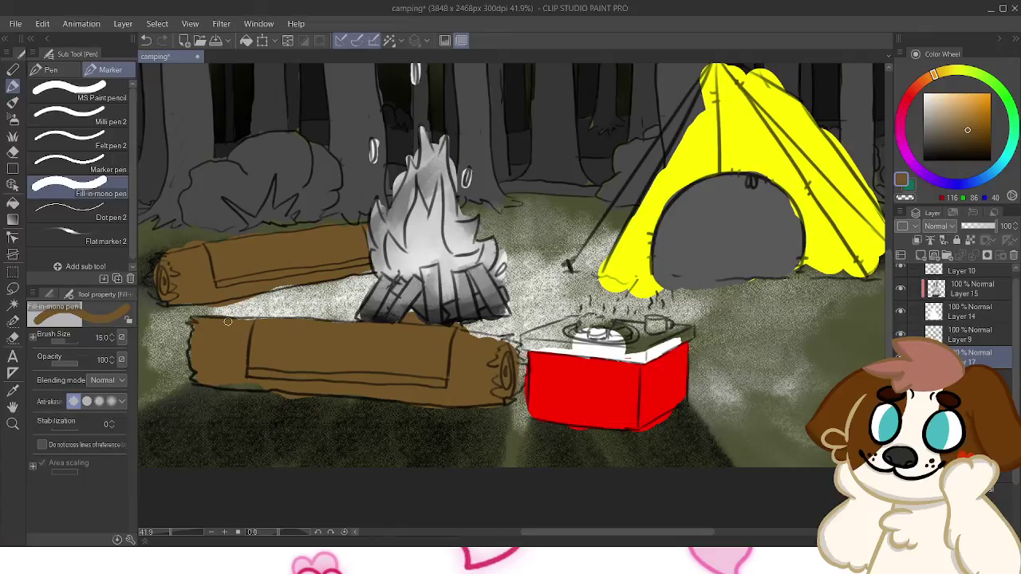
pyautogui.moveTo(497, 355)
pyautogui.mouseDown()
pyautogui.moveTo(477, 338)
pyautogui.moveTo(508, 338)
pyautogui.mouseUp()
# Paint the rest of the box's lid white and place the greyscale Layer 13 above the colour layer in Multiply mode
pyautogui.keyDown('alt'); pyautogui.click(670, 348); pyautogui.keyUp('alt')
pyautogui.moveTo(688, 330)
pyautogui.mouseDown()
pyautogui.moveTo(648, 350)
pyautogui.moveTo(550, 345)
pyautogui.moveTo(565, 324)
pyautogui.moveTo(590, 319)
pyautogui.moveTo(684, 330)
pyautogui.moveTo(666, 320)
pyautogui.moveTo(619, 336)
pyautogui.moveTo(543, 340)
pyautogui.mouseUp()
pyautogui.moveTo(974, 380); pyautogui.dragTo(974, 345)
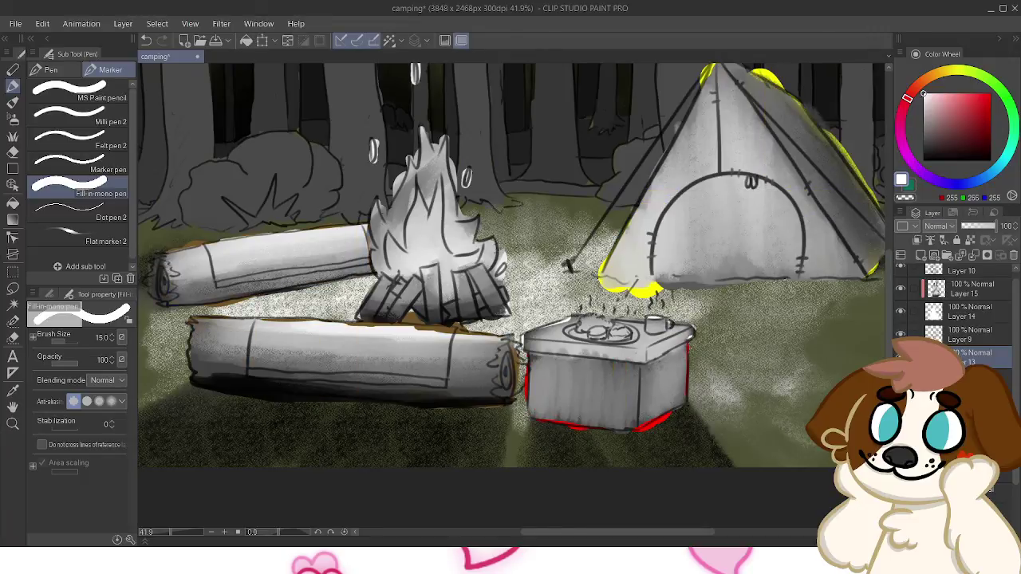
pyautogui.hotkey('ctrl', 'z')
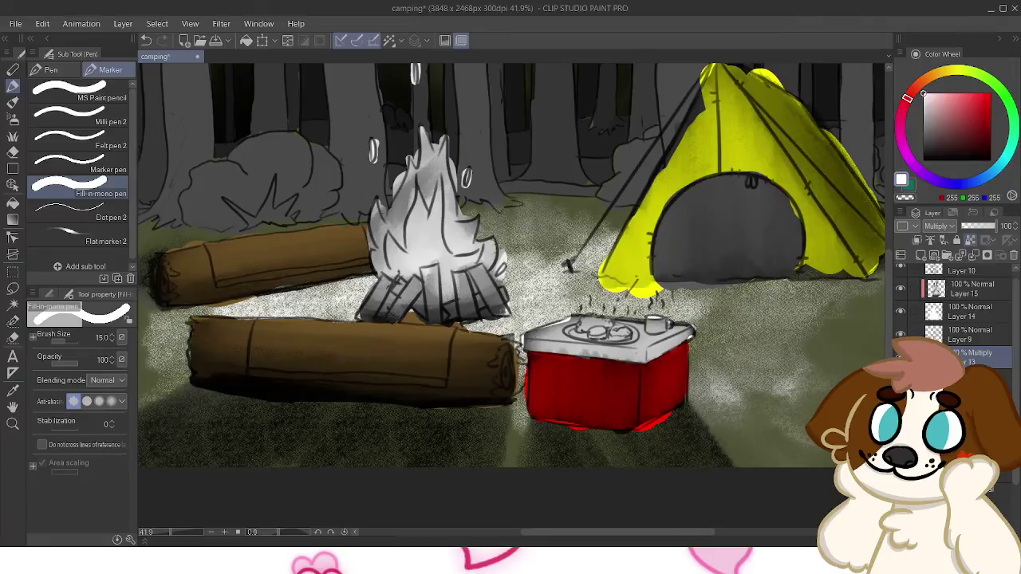
# Clean up the tent's front and lower edges on the colour layer with yellow (255, 252, 0), extending its rear bottom corner
pyautogui.click(973, 378)
pyautogui.moveTo(510, 295); pyautogui.dragTo(388, 361)
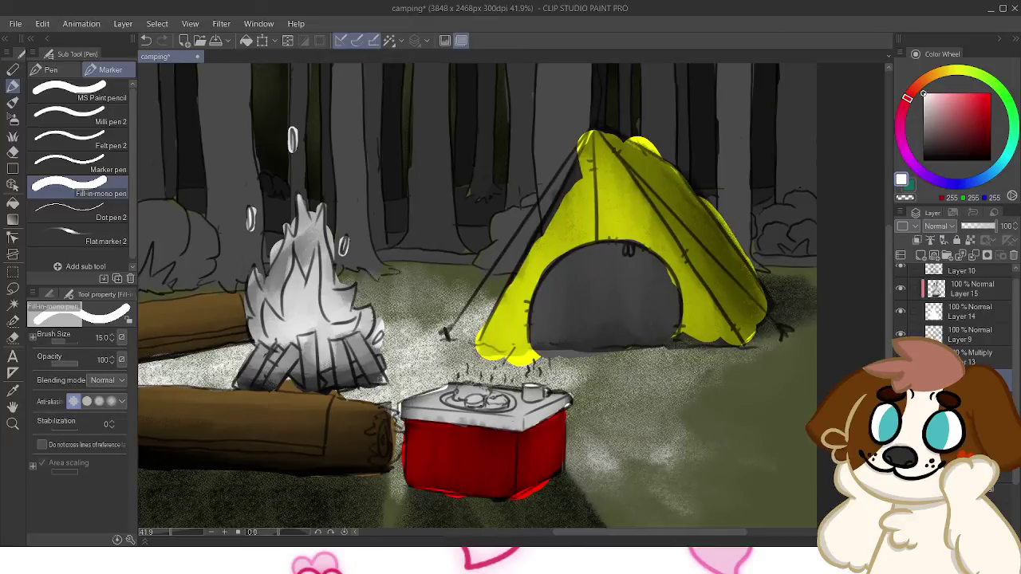
pyautogui.hotkey('ctrl', 'z')
pyautogui.hotkey('ctrl', 'z')
pyautogui.keyDown('alt'); pyautogui.click(589, 166); pyautogui.keyUp('alt')
pyautogui.moveTo(580, 157); pyautogui.dragTo(556, 213)
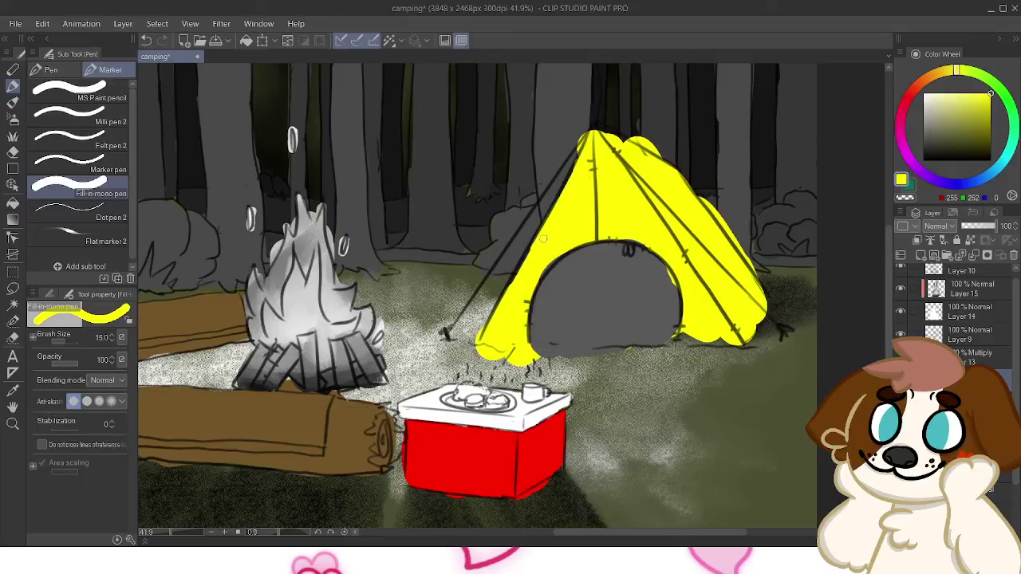
pyautogui.moveTo(501, 369)
pyautogui.mouseDown()
pyautogui.moveTo(551, 355)
pyautogui.moveTo(519, 349)
pyautogui.moveTo(642, 354)
pyautogui.mouseUp()
pyautogui.moveTo(747, 346)
pyautogui.mouseDown()
pyautogui.moveTo(691, 340)
pyautogui.moveTo(710, 341)
pyautogui.mouseUp()
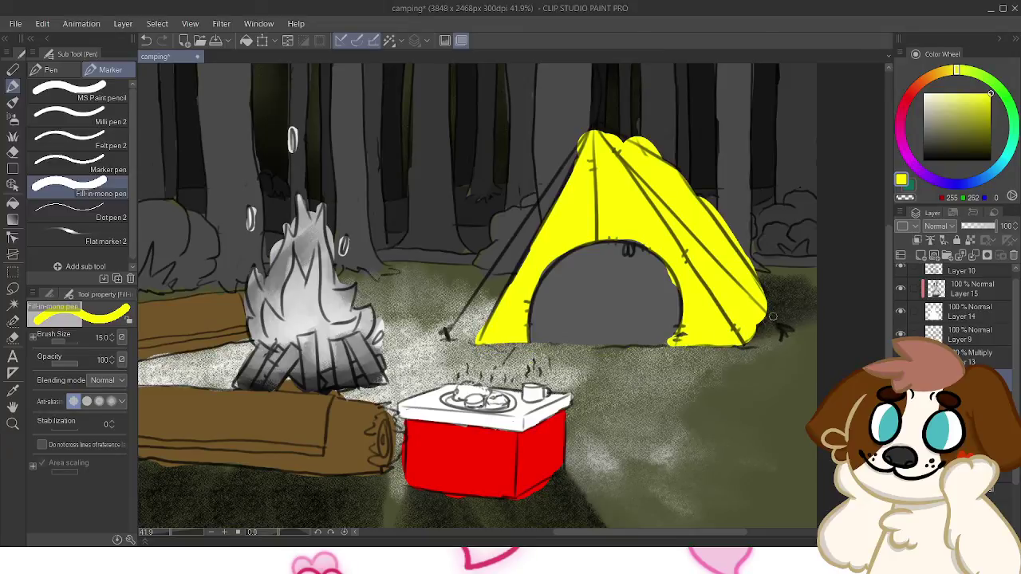
pyautogui.moveTo(778, 312)
pyautogui.mouseDown()
pyautogui.moveTo(744, 336)
pyautogui.moveTo(770, 316)
pyautogui.moveTo(764, 291)
pyautogui.moveTo(799, 297)
pyautogui.moveTo(751, 343)
pyautogui.moveTo(774, 313)
pyautogui.moveTo(771, 279)
pyautogui.moveTo(796, 335)
pyautogui.moveTo(782, 310)
pyautogui.moveTo(748, 344)
pyautogui.mouseUp()
pyautogui.hotkey('ctrl', 'z')
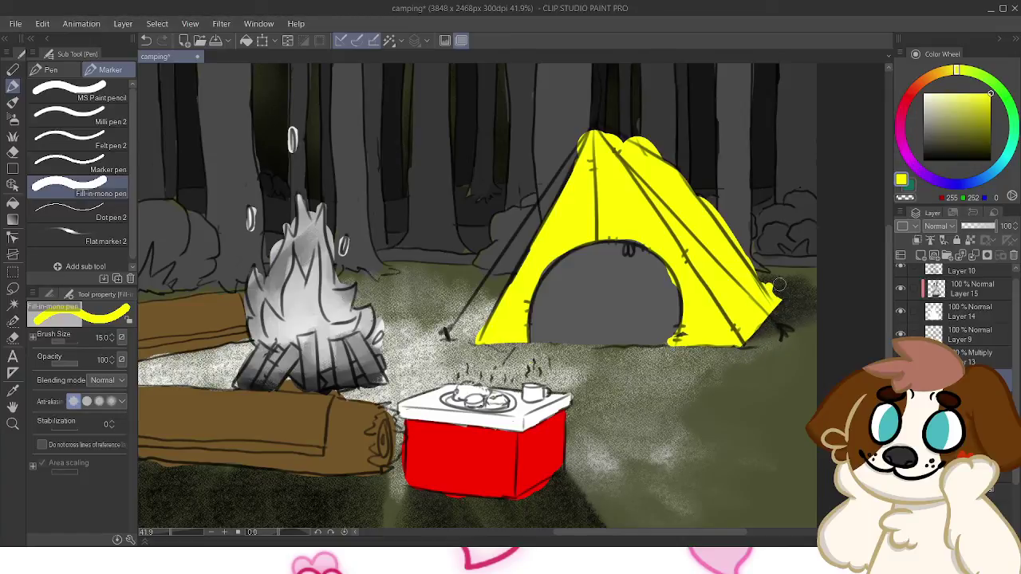
# Straighten the tent's sloping rear edge and peak to match the line art, using the same yellow
pyautogui.moveTo(775, 305)
pyautogui.mouseDown()
pyautogui.moveTo(769, 283)
pyautogui.moveTo(632, 379)
pyautogui.mouseUp()
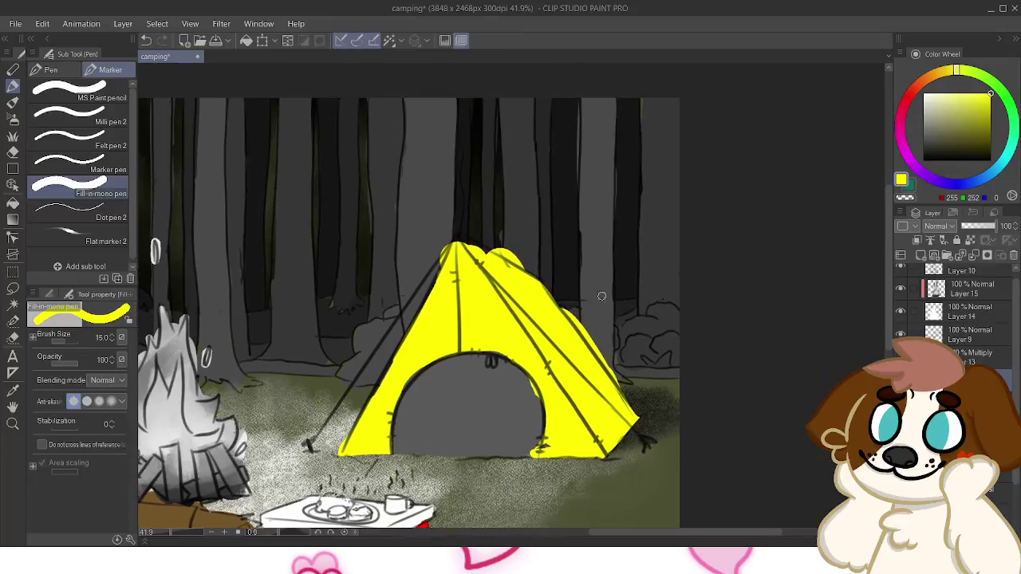
pyautogui.moveTo(584, 314)
pyautogui.mouseDown()
pyautogui.moveTo(564, 304)
pyautogui.moveTo(637, 401)
pyautogui.mouseUp()
pyautogui.moveTo(502, 249)
pyautogui.mouseDown()
pyautogui.moveTo(527, 263)
pyautogui.moveTo(499, 247)
pyautogui.moveTo(519, 247)
pyautogui.moveTo(459, 263)
pyautogui.moveTo(465, 232)
pyautogui.moveTo(446, 263)
pyautogui.moveTo(462, 224)
pyautogui.moveTo(440, 270)
pyautogui.moveTo(466, 224)
pyautogui.moveTo(473, 239)
pyautogui.moveTo(460, 236)
pyautogui.moveTo(549, 300)
pyautogui.mouseUp()
pyautogui.moveTo(476, 232); pyautogui.dragTo(492, 244)
pyautogui.hotkey('ctrl', 'z')
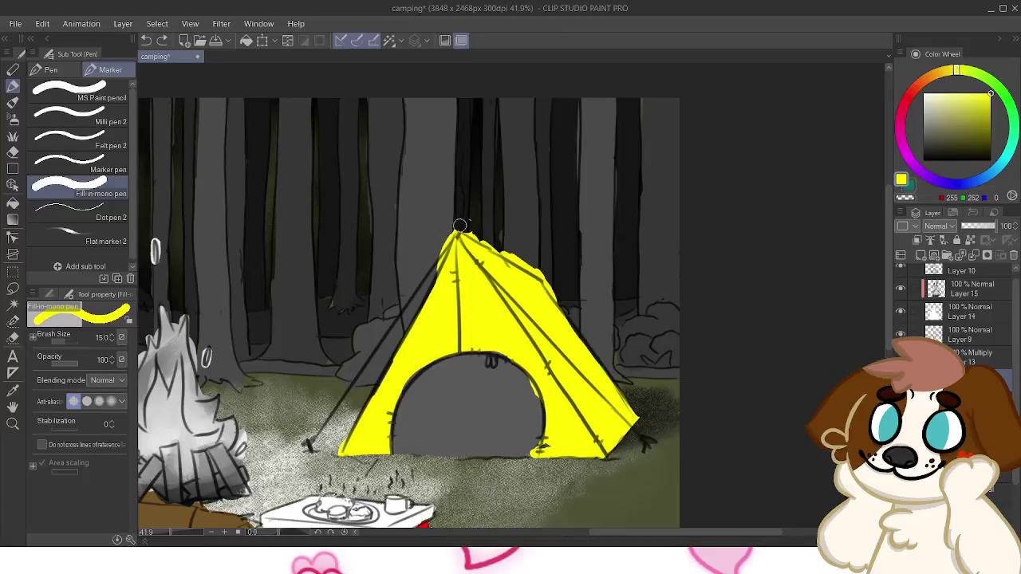
pyautogui.hotkey('ctrl', 'z')
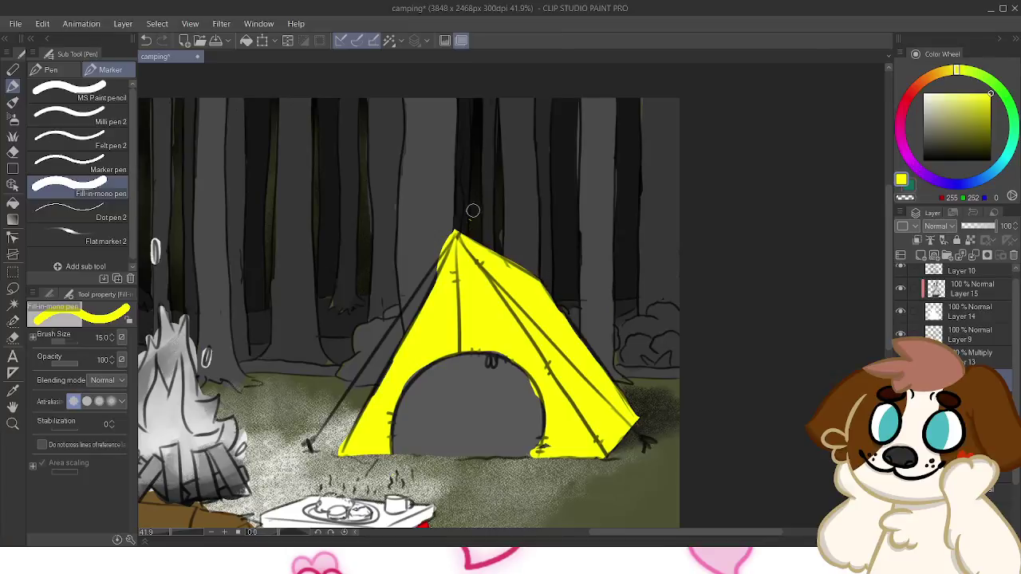
pyautogui.moveTo(444, 230); pyautogui.dragTo(425, 286)
pyautogui.hotkey('ctrl', 'z')
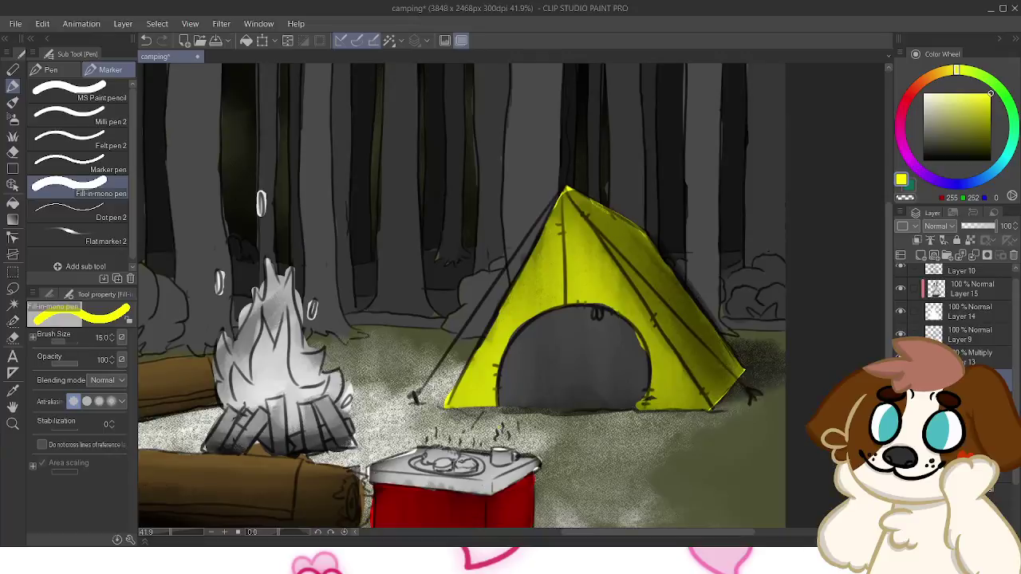
# Check the scene in a mirrored view, restore its orientation, and examine the whole picture
pyautogui.moveTo(511, 295); pyautogui.dragTo(608, 217)
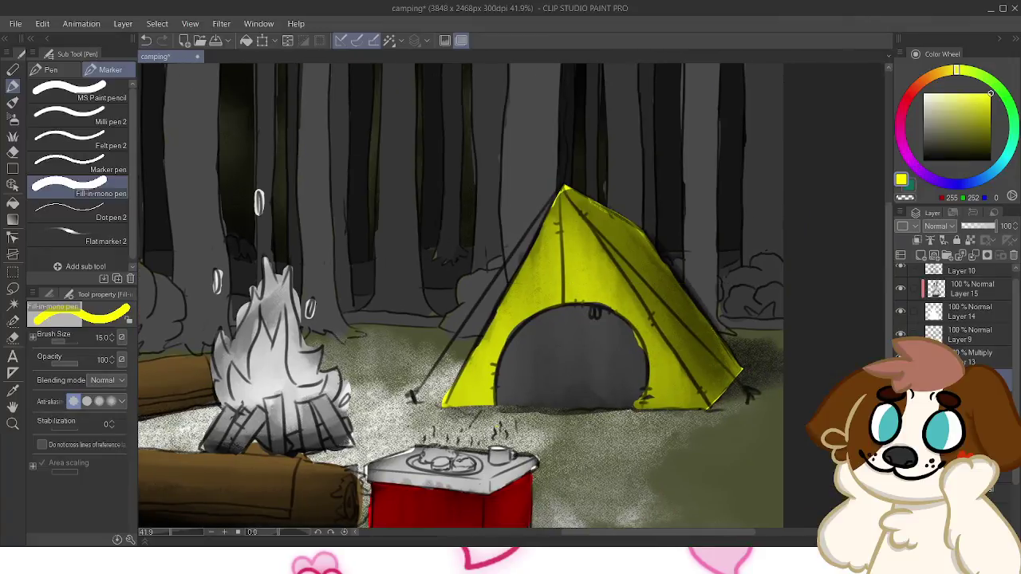
pyautogui.press('h')
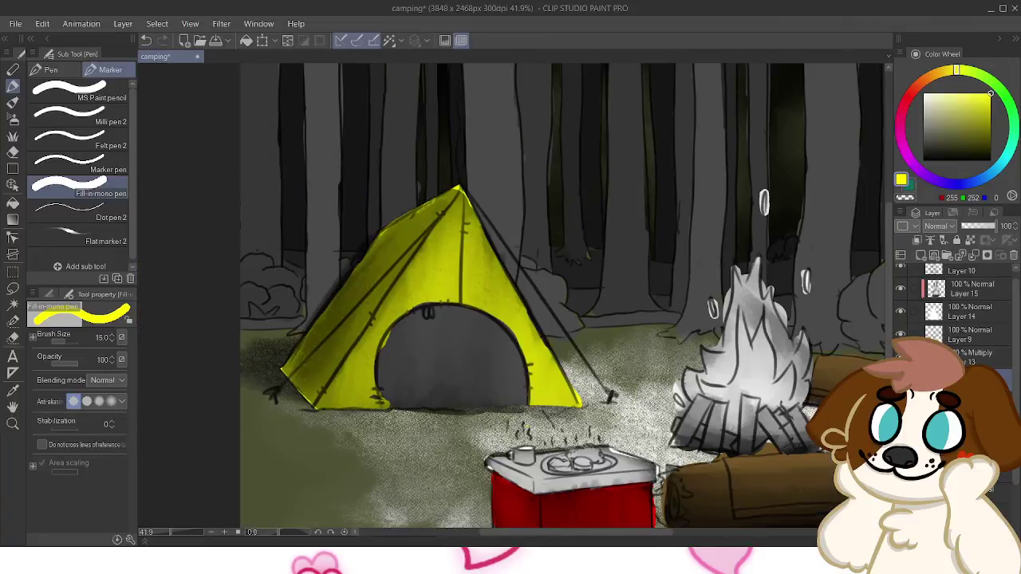
pyautogui.press('h')
pyautogui.hotkey('ctrl', '0')
pyautogui.moveTo(510, 295); pyautogui.dragTo(486, 279)
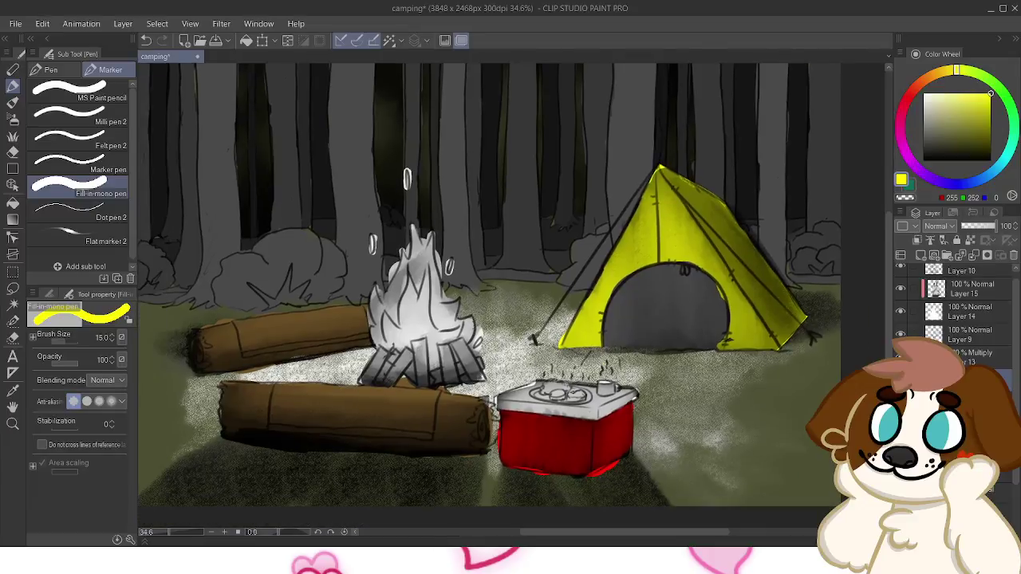
pyautogui.hotkey('ctrl', '-')
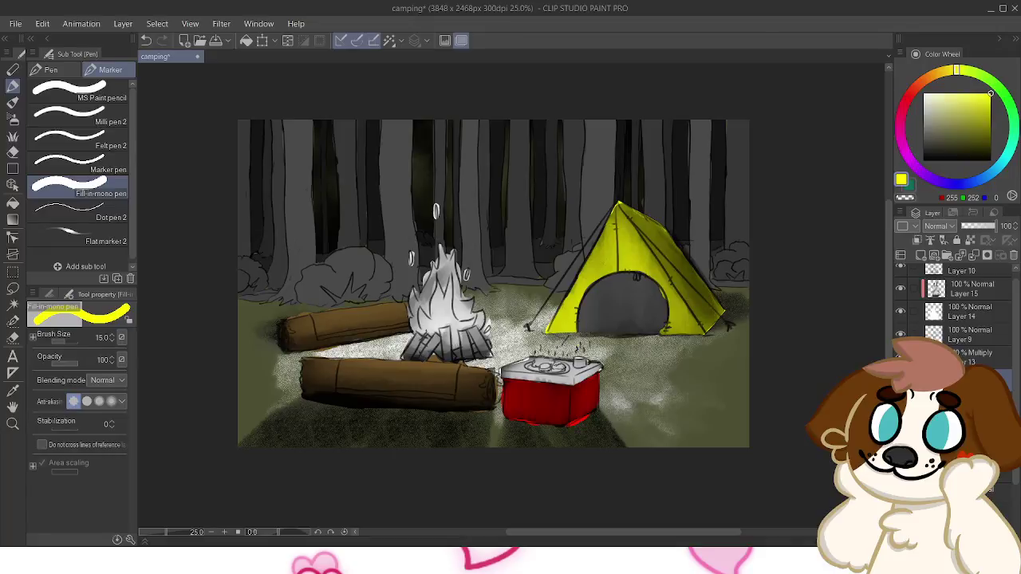
# Identify the campfire's Layer 14 by toggling layer visibility and add a new layer directly beneath it
pyautogui.click(970, 311)
pyautogui.click(901, 311)
pyautogui.click(901, 312)
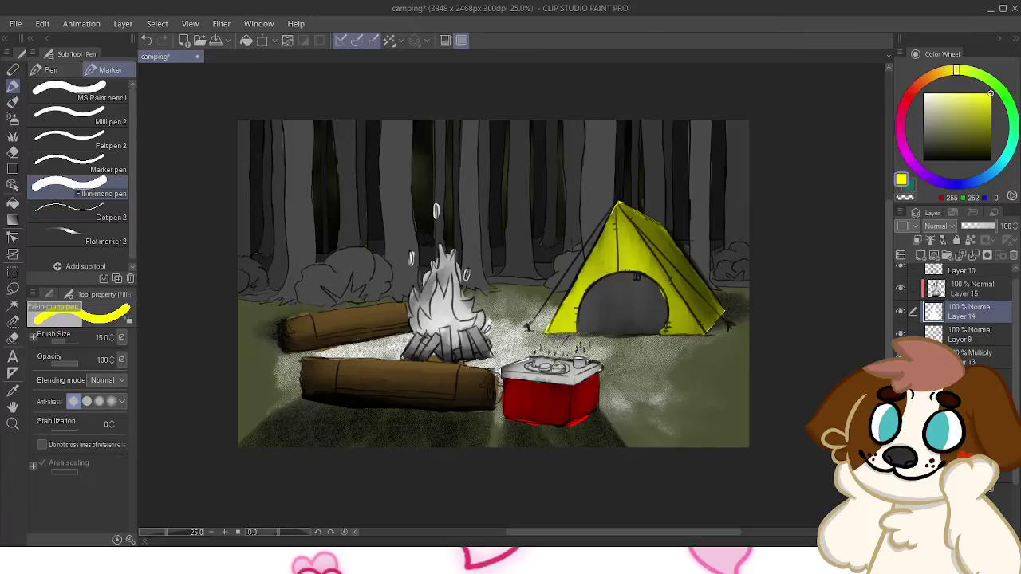
pyautogui.click(970, 335)
pyautogui.click(901, 334)
pyautogui.click(901, 334)
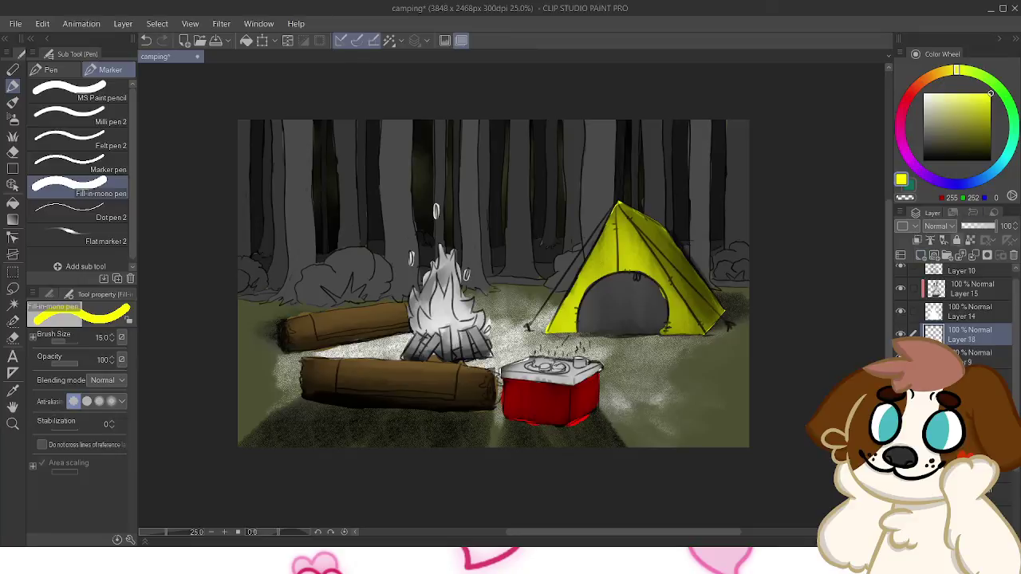
pyautogui.click(921, 255)
pyautogui.click(900, 311)
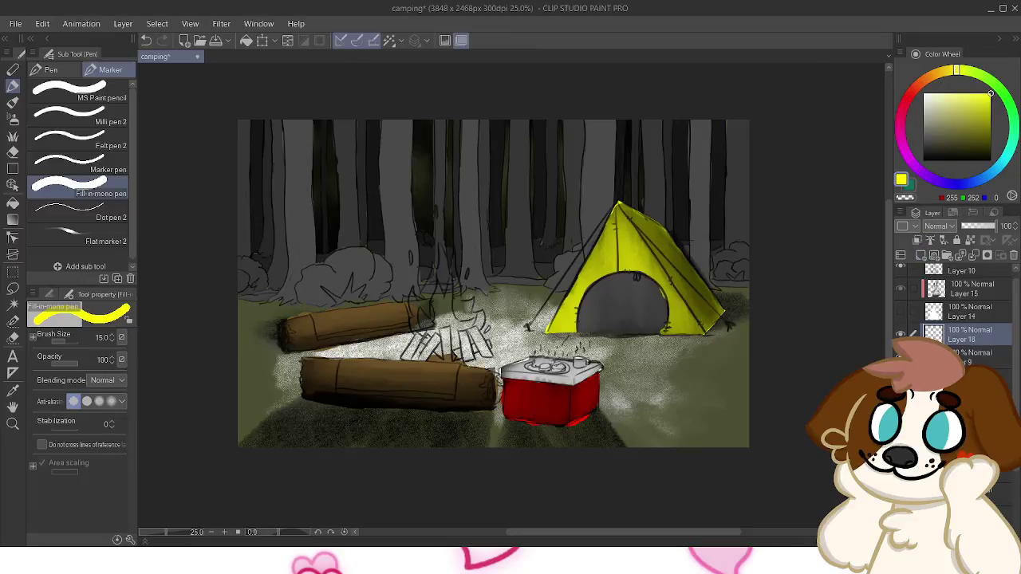
pyautogui.click(901, 311)
# Merge the clipped shading Layer 15 into the campfire's Layer 14 and set the merged layer to Multiply
pyautogui.click(972, 289)
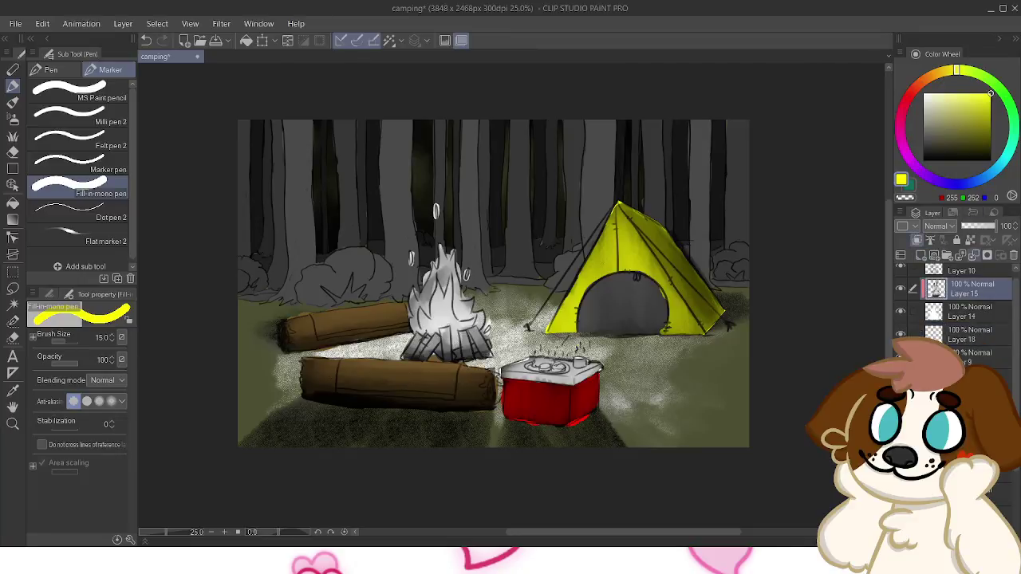
pyautogui.click(974, 254)
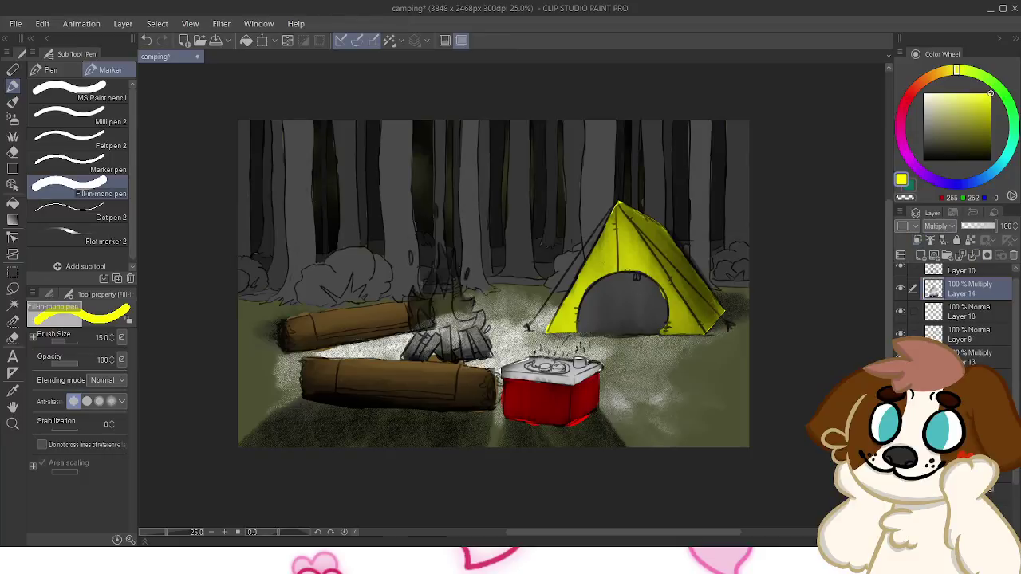
# Choose the India ink Bit husky brush and try a yellow stroke over the campfire on Layer 18
pyautogui.click(969, 311)
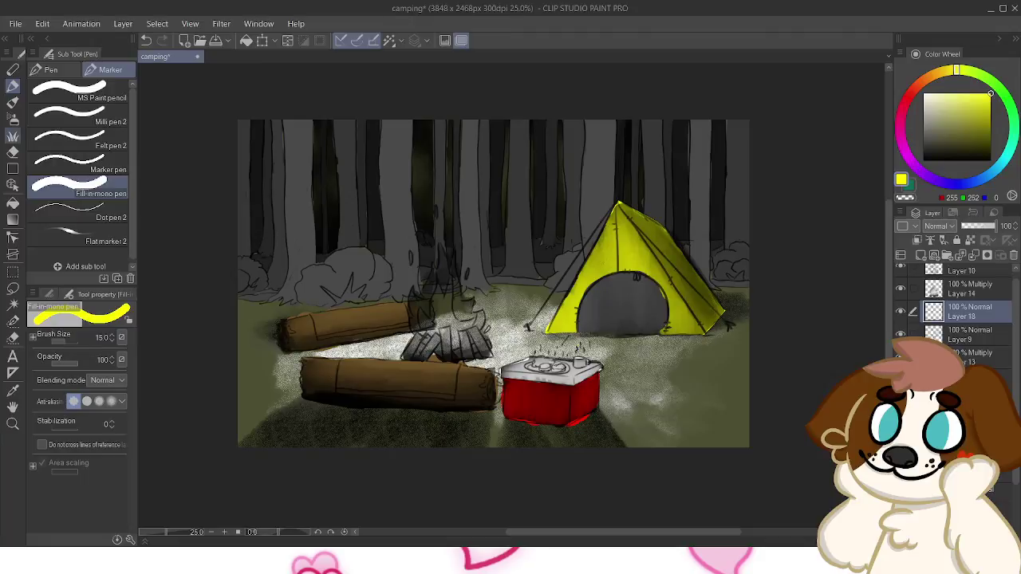
pyautogui.click(12, 102)
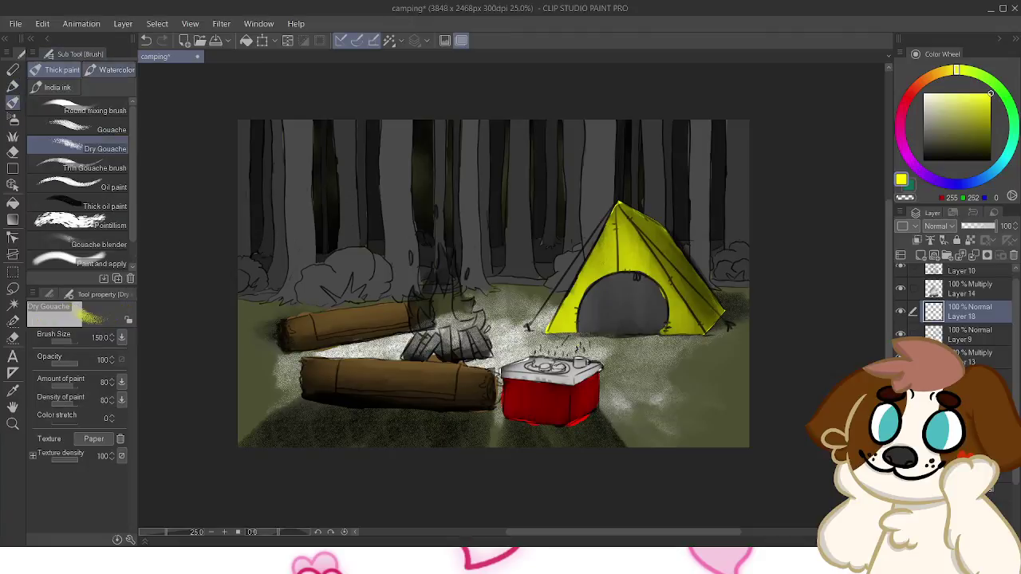
pyautogui.click(112, 69)
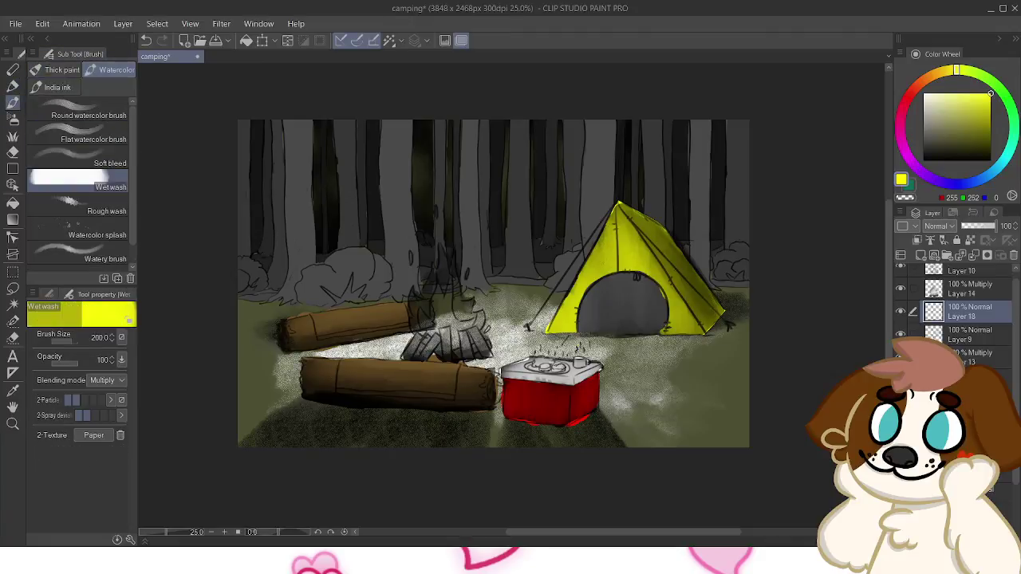
pyautogui.click(58, 87)
pyautogui.moveTo(440, 297); pyautogui.dragTo(442, 326)
pyautogui.hotkey('ctrl', 'z')
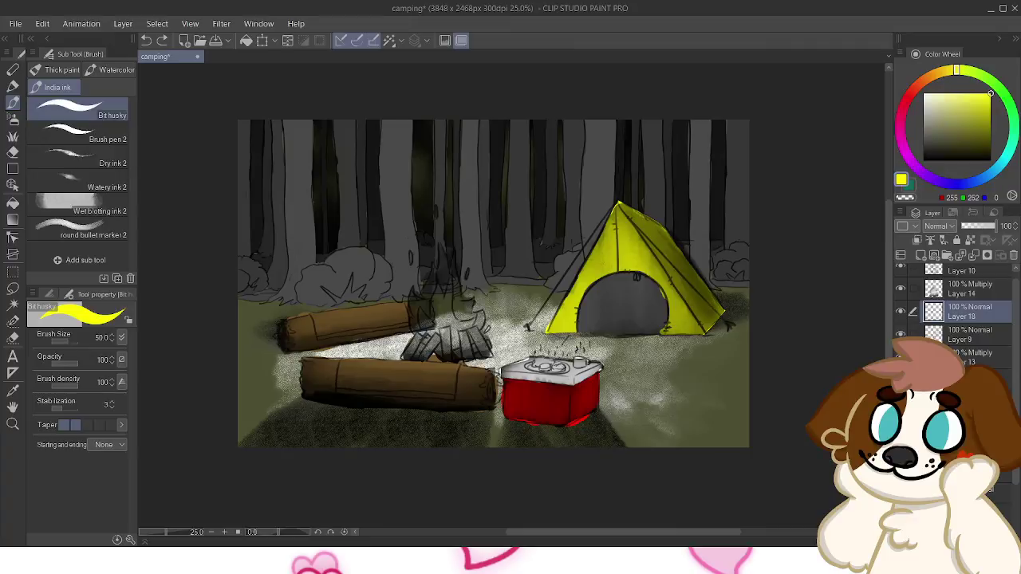
# Paint the campfire's firewood a muted brown (159, 137, 105) on Layer 18 with the size 50 brush
pyautogui.scroll(2, 519, 319)
pyautogui.moveTo(420, 303); pyautogui.dragTo(583, 246)
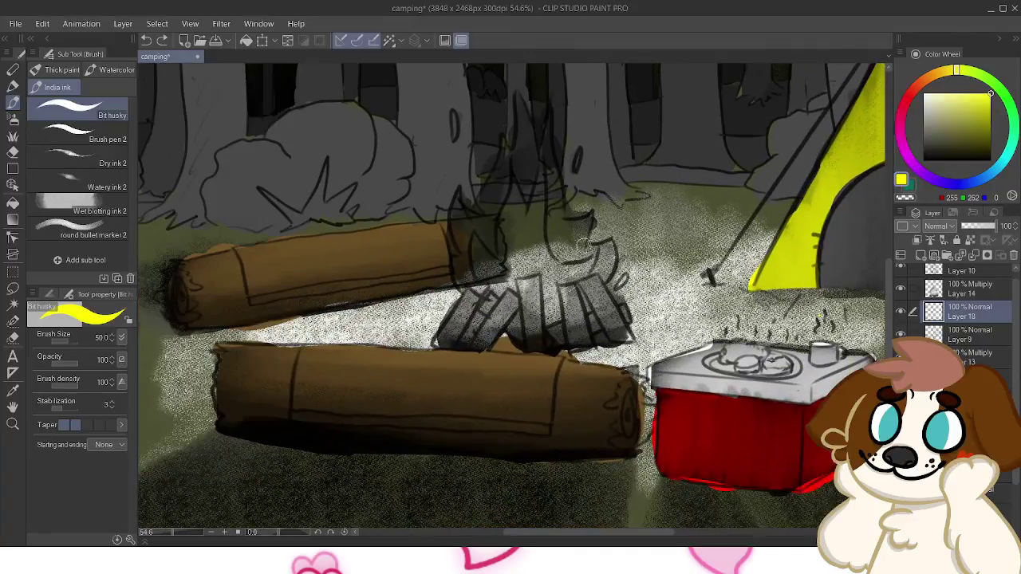
pyautogui.keyDown('alt'); pyautogui.click(460, 375); pyautogui.keyUp('alt')
pyautogui.click(964, 133)
pyautogui.click(960, 127)
pyautogui.moveTo(465, 303)
pyautogui.mouseDown()
pyautogui.moveTo(452, 322)
pyautogui.moveTo(469, 303)
pyautogui.mouseUp()
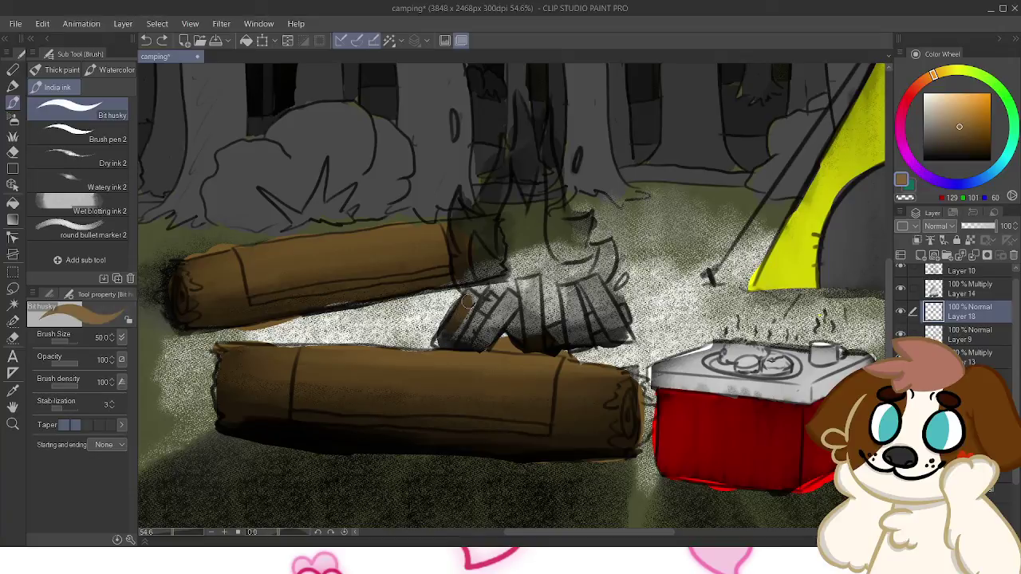
pyautogui.click(946, 119)
pyautogui.moveTo(468, 305)
pyautogui.mouseDown()
pyautogui.moveTo(451, 342)
pyautogui.moveTo(487, 303)
pyautogui.moveTo(503, 328)
pyautogui.moveTo(528, 303)
pyautogui.moveTo(542, 327)
pyautogui.moveTo(562, 319)
pyautogui.moveTo(568, 296)
pyautogui.moveTo(594, 319)
pyautogui.moveTo(614, 311)
pyautogui.moveTo(628, 327)
pyautogui.mouseUp()
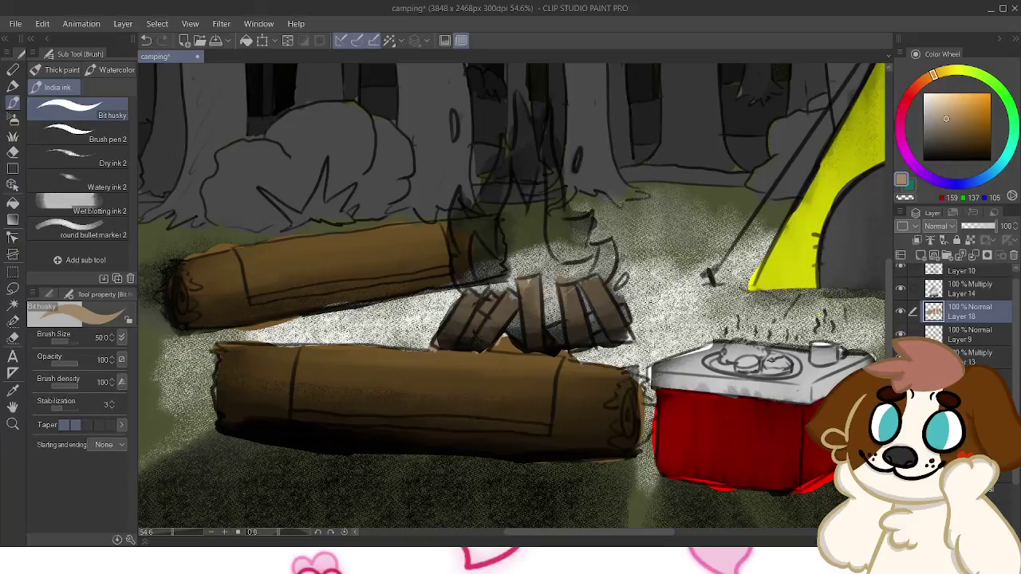
# Set the campfire's Layer 14 to Hard light and fill the remaining gaps in the firewood with brown on Layer 18
pyautogui.click(969, 289)
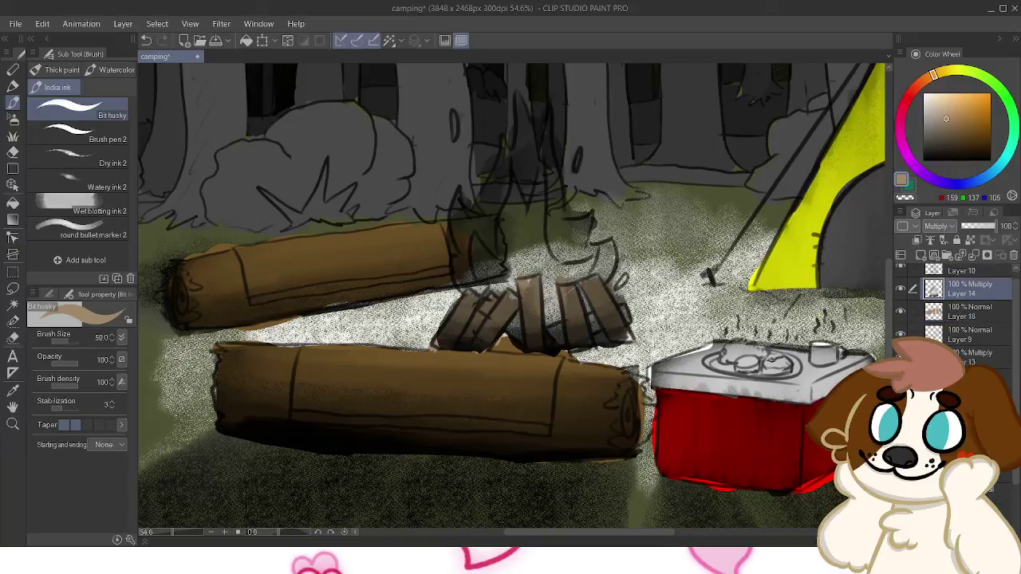
pyautogui.scroll(-14, 939, 226)
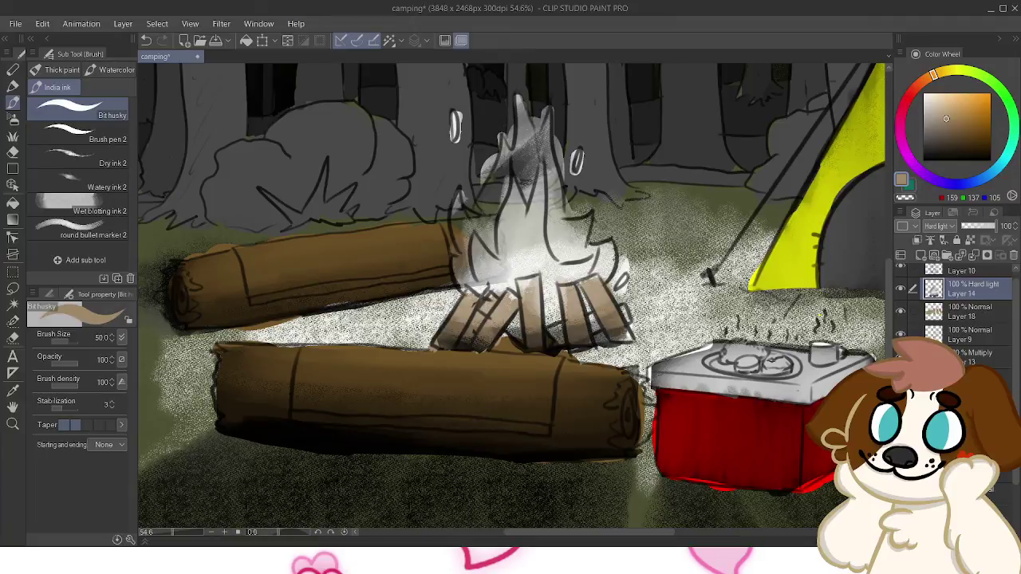
pyautogui.click(969, 311)
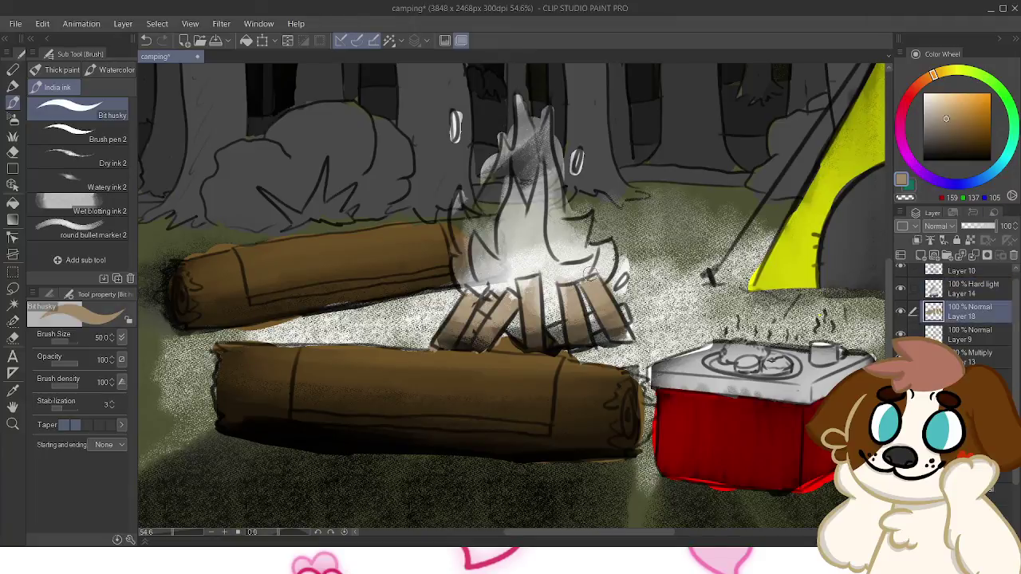
pyautogui.moveTo(562, 322); pyautogui.dragTo(557, 339)
pyautogui.moveTo(517, 330); pyautogui.dragTo(510, 309)
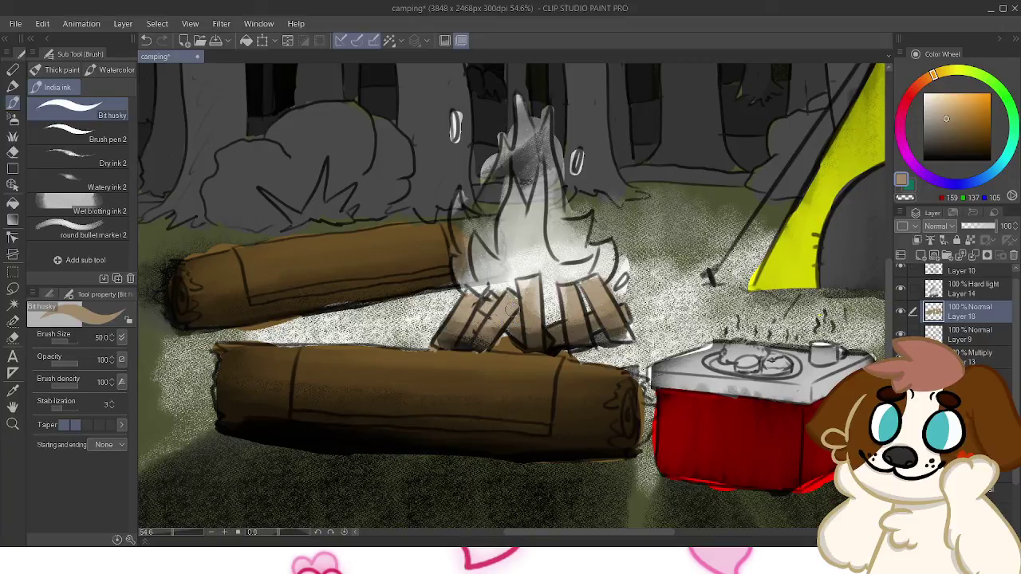
# Paint the campfire's flames bright orange (255, 152, 0) on Layer 18
pyautogui.moveTo(975, 109); pyautogui.dragTo(992, 93)
pyautogui.moveTo(466, 272)
pyautogui.mouseDown()
pyautogui.moveTo(461, 200)
pyautogui.moveTo(462, 215)
pyautogui.moveTo(497, 185)
pyautogui.moveTo(493, 209)
pyautogui.moveTo(504, 152)
pyautogui.moveTo(505, 192)
pyautogui.moveTo(518, 102)
pyautogui.moveTo(554, 220)
pyautogui.mouseUp()
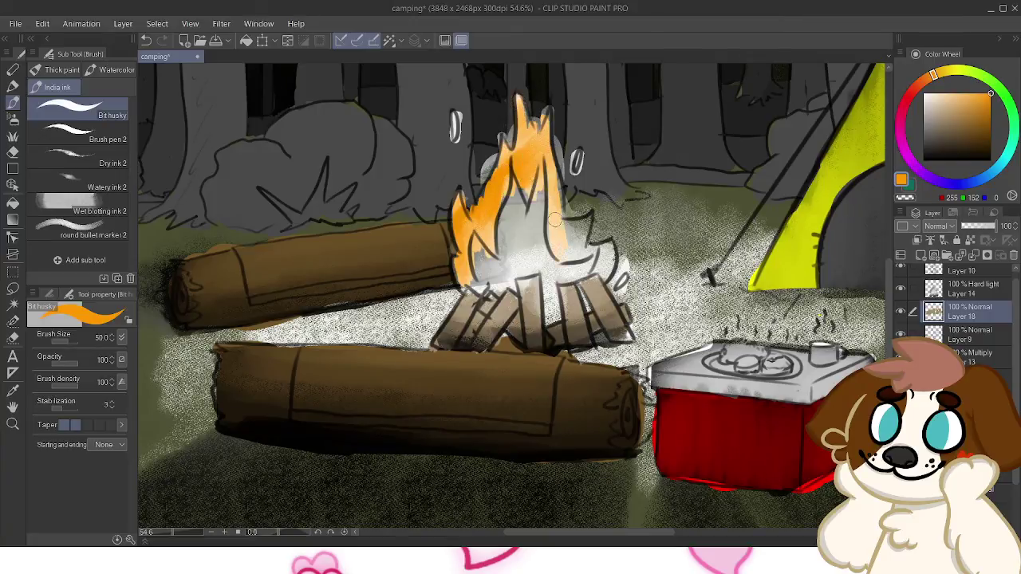
pyautogui.moveTo(562, 182)
pyautogui.mouseDown()
pyautogui.moveTo(588, 271)
pyautogui.moveTo(611, 251)
pyautogui.moveTo(588, 309)
pyautogui.moveTo(545, 299)
pyautogui.moveTo(549, 324)
pyautogui.moveTo(501, 280)
pyautogui.moveTo(486, 282)
pyautogui.moveTo(530, 196)
pyautogui.moveTo(562, 253)
pyautogui.mouseUp()
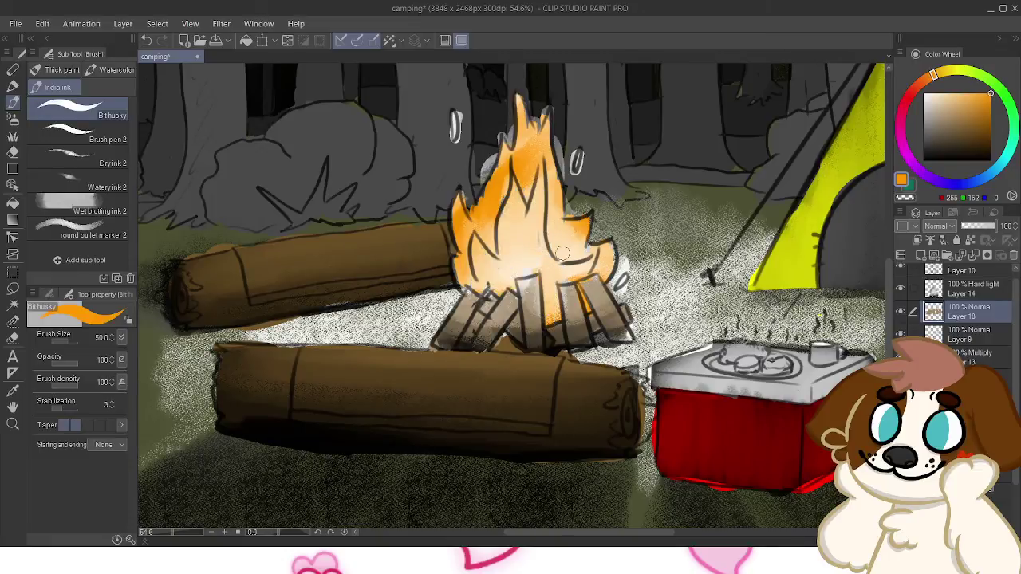
# Paint the campfire's inner flames yellow-green (219, 255, 0) on Layer 18, including the gap between the firewood pieces
pyautogui.press('x')
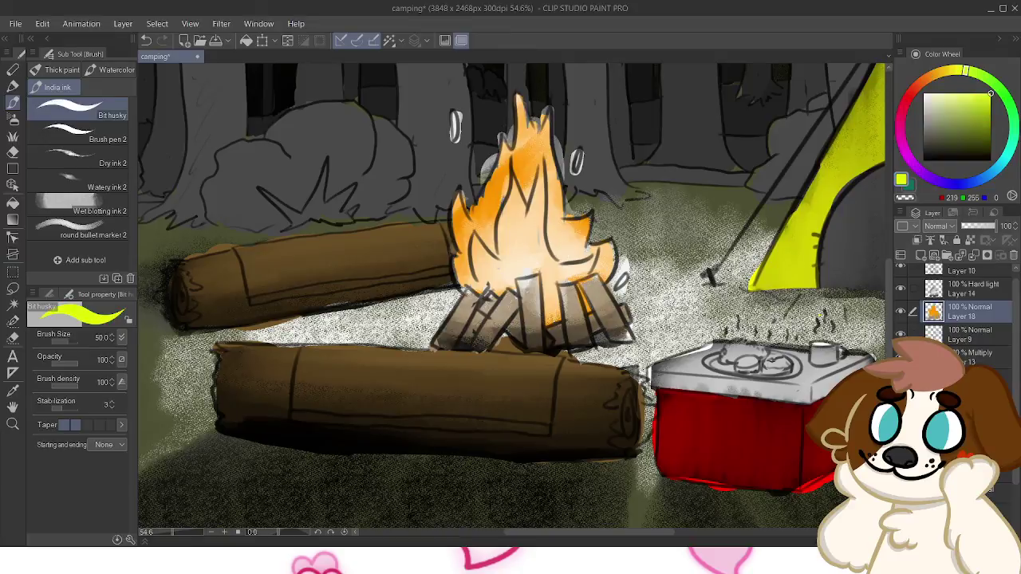
pyautogui.moveTo(533, 183)
pyautogui.mouseDown()
pyautogui.moveTo(507, 216)
pyautogui.moveTo(481, 252)
pyautogui.mouseUp()
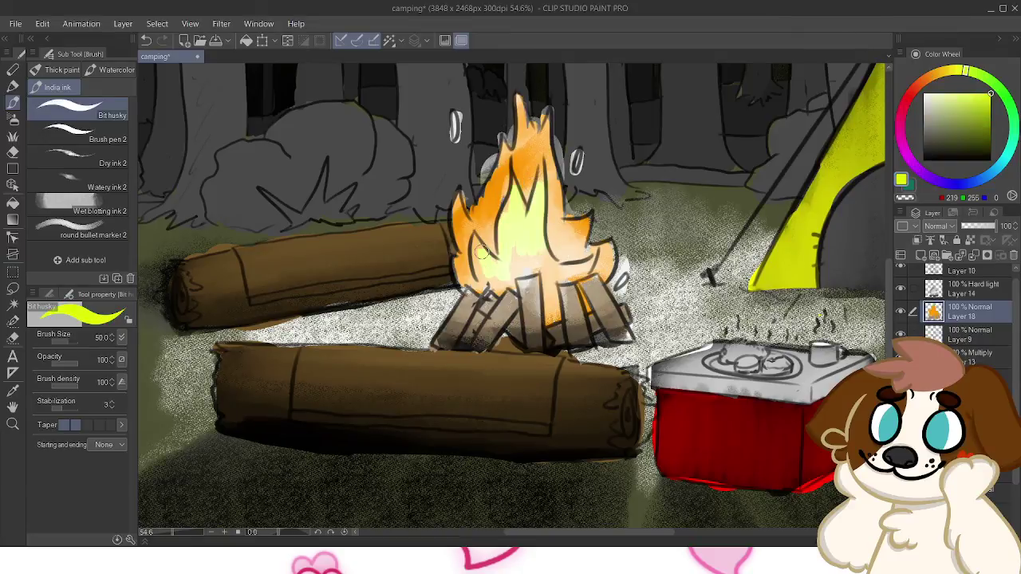
pyautogui.moveTo(482, 253)
pyautogui.mouseDown()
pyautogui.moveTo(558, 272)
pyautogui.moveTo(551, 315)
pyautogui.moveTo(558, 311)
pyautogui.mouseUp()
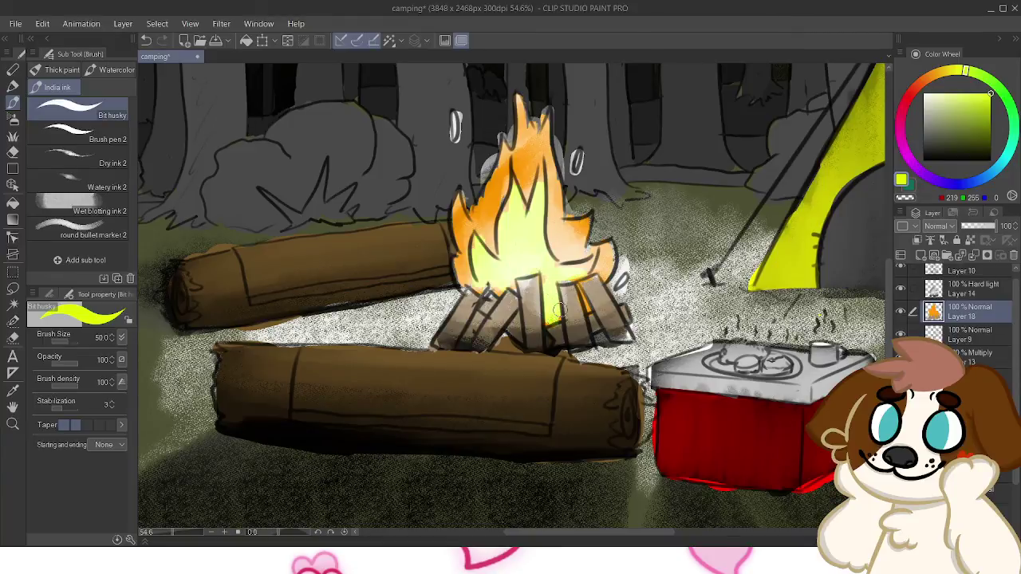
pyautogui.moveTo(561, 310)
pyautogui.mouseDown()
pyautogui.moveTo(586, 267)
pyautogui.moveTo(536, 229)
pyautogui.mouseUp()
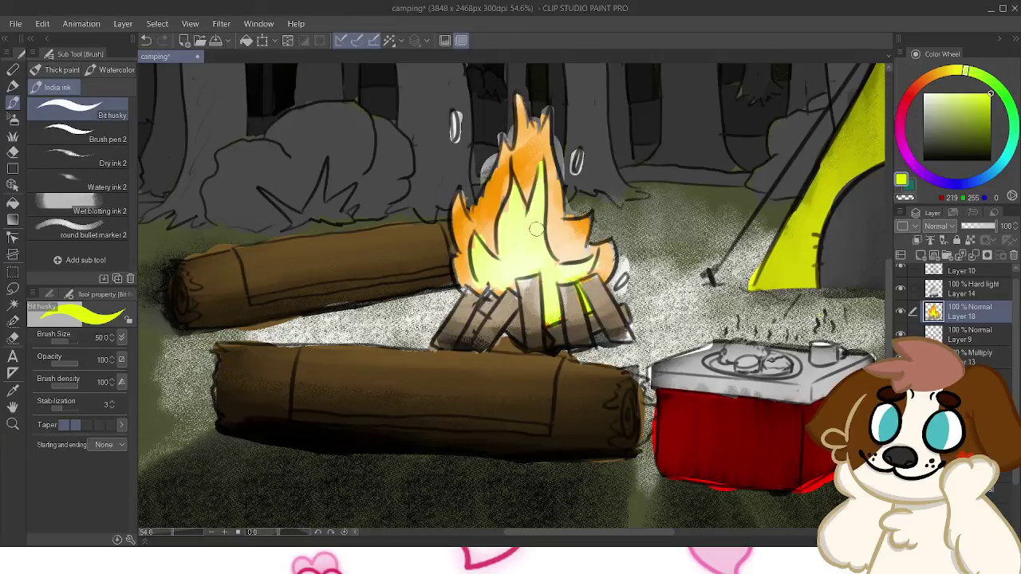
# Change the blending mode of Layer 13, the shading for the logs, tent and box, to Vivid light
pyautogui.hotkey('ctrl', '0')
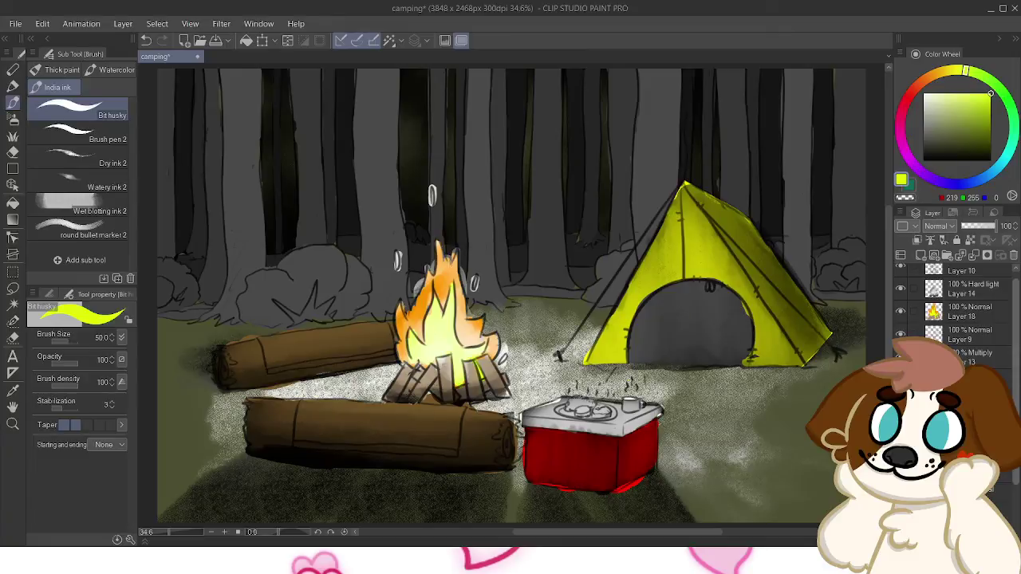
pyautogui.click(981, 358)
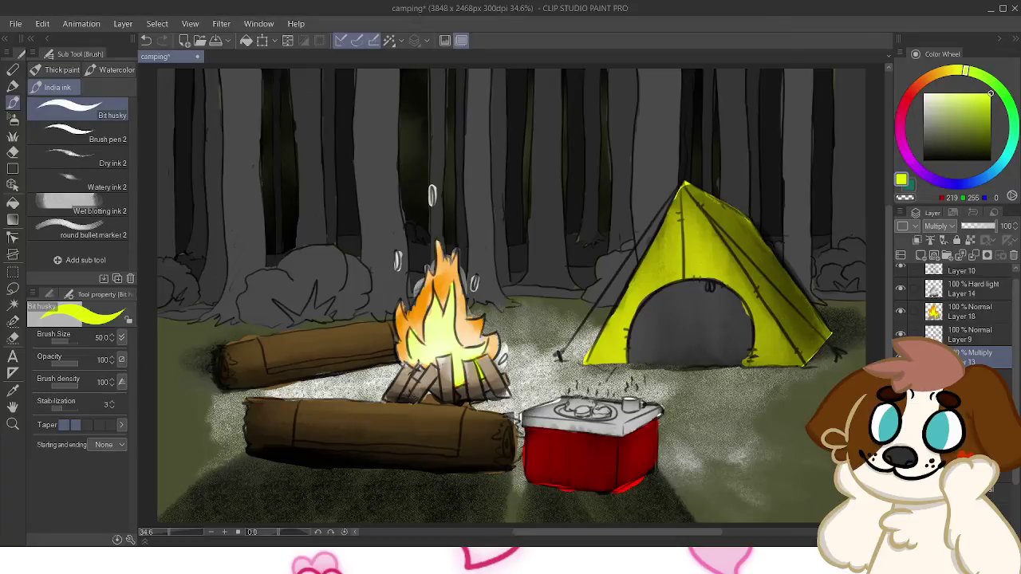
pyautogui.scroll(-14, 937, 226)
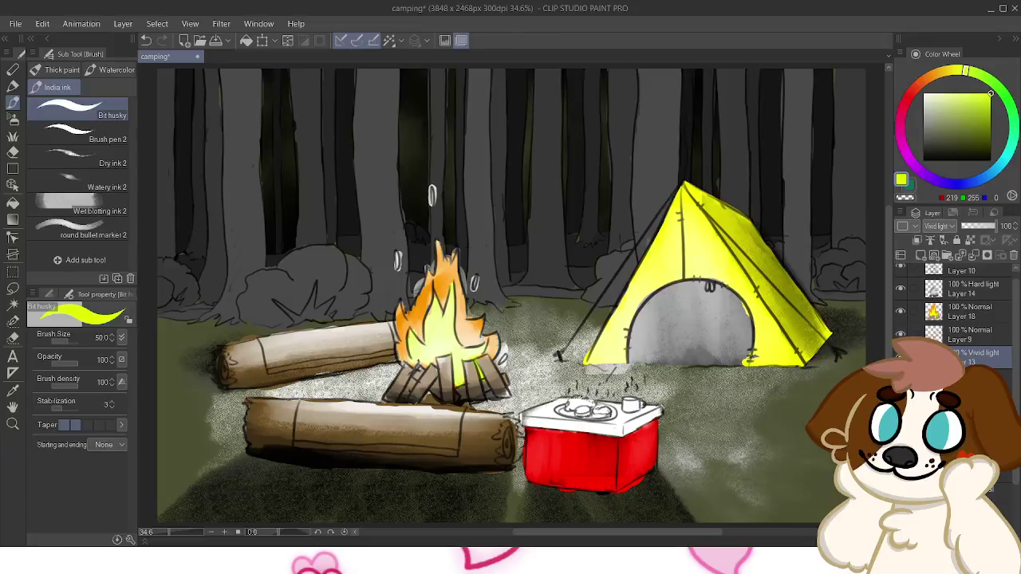
pyautogui.scroll(-1, 935, 226)
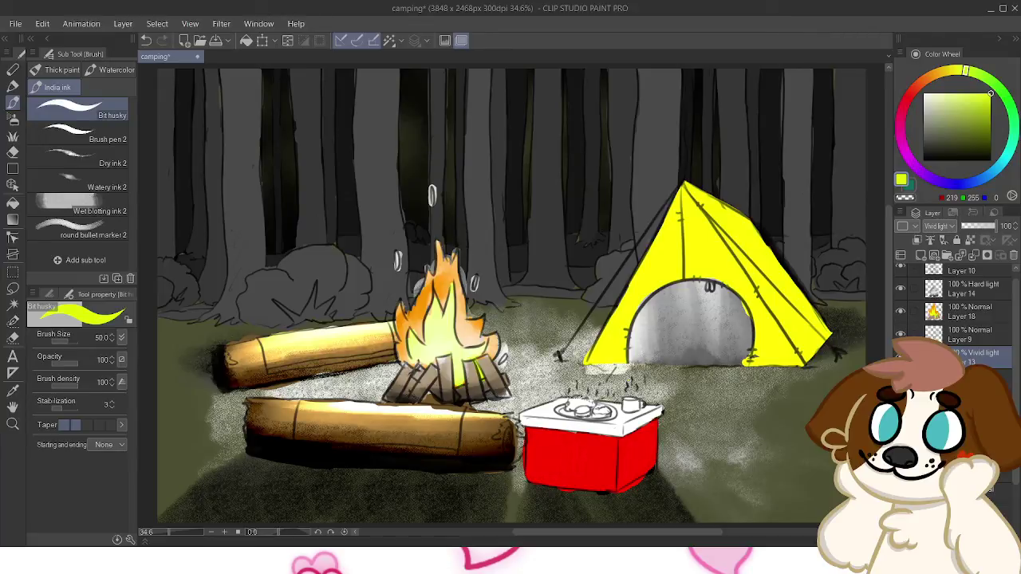
# Set the campfire shading on Layer 14 to Vivid light
pyautogui.click(970, 311)
pyautogui.click(970, 288)
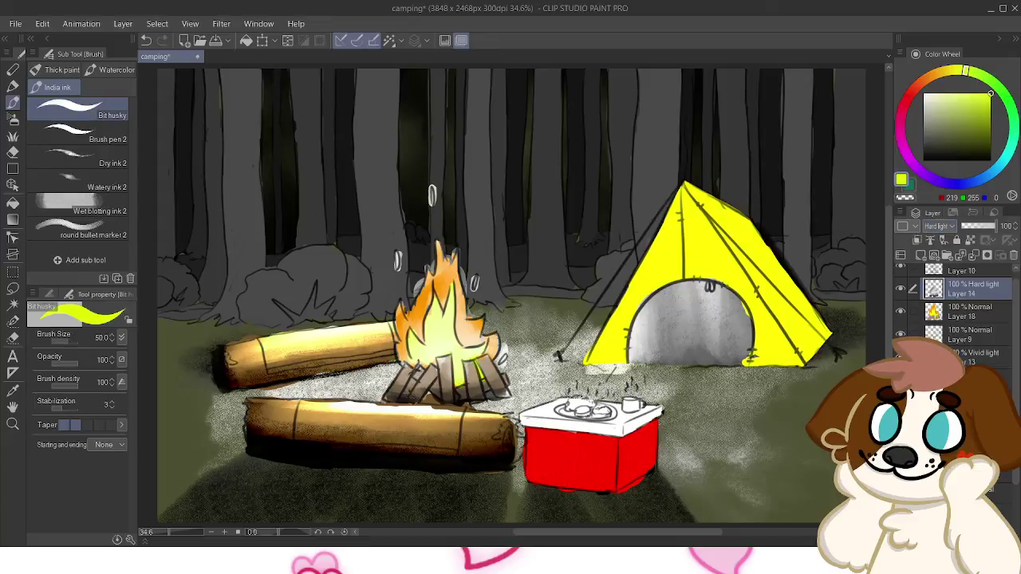
pyautogui.press('Down')
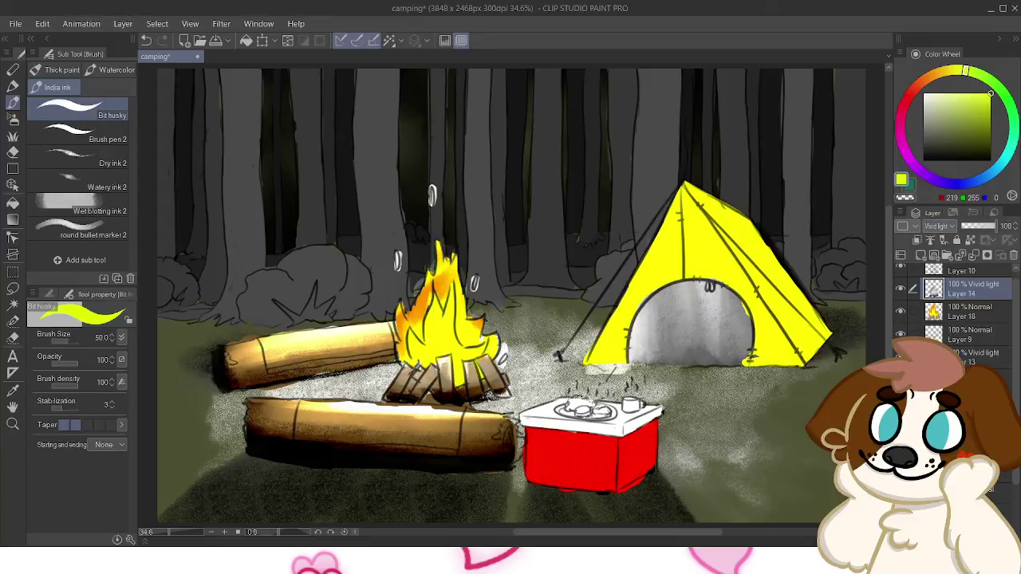
# Try Linear light, Pin light, Hard mix, Exclusion, Darker color, Hue, Add (Glow) and Soft light as blending modes on Layer 13
pyautogui.click(977, 357)
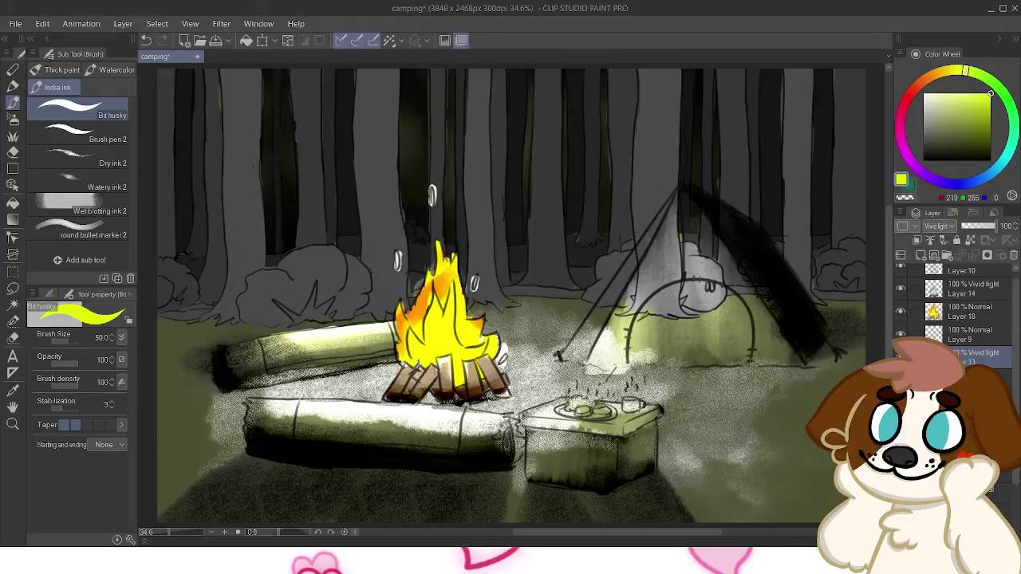
pyautogui.moveTo(511, 303); pyautogui.dragTo(417, 271)
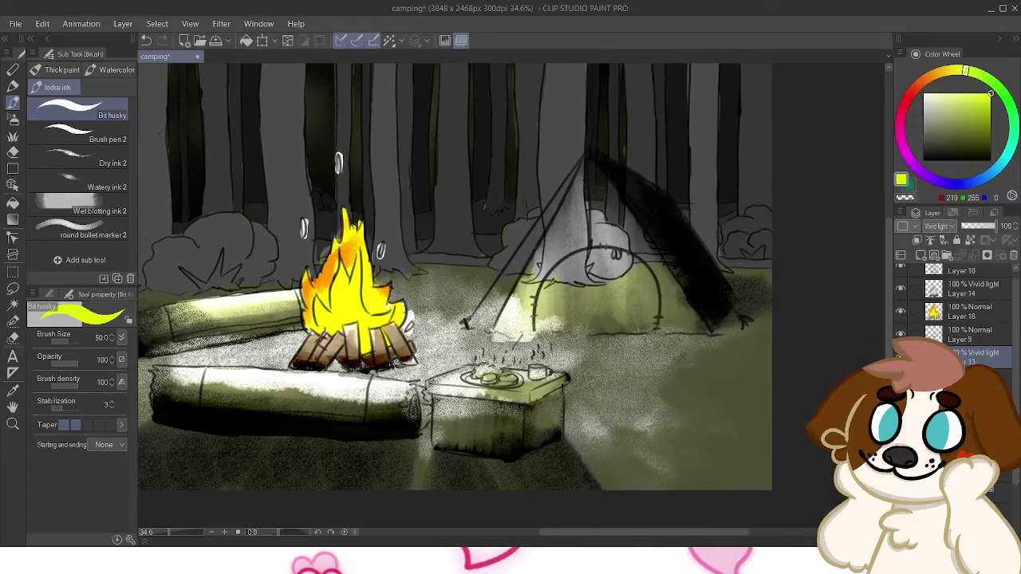
pyautogui.press('Down')
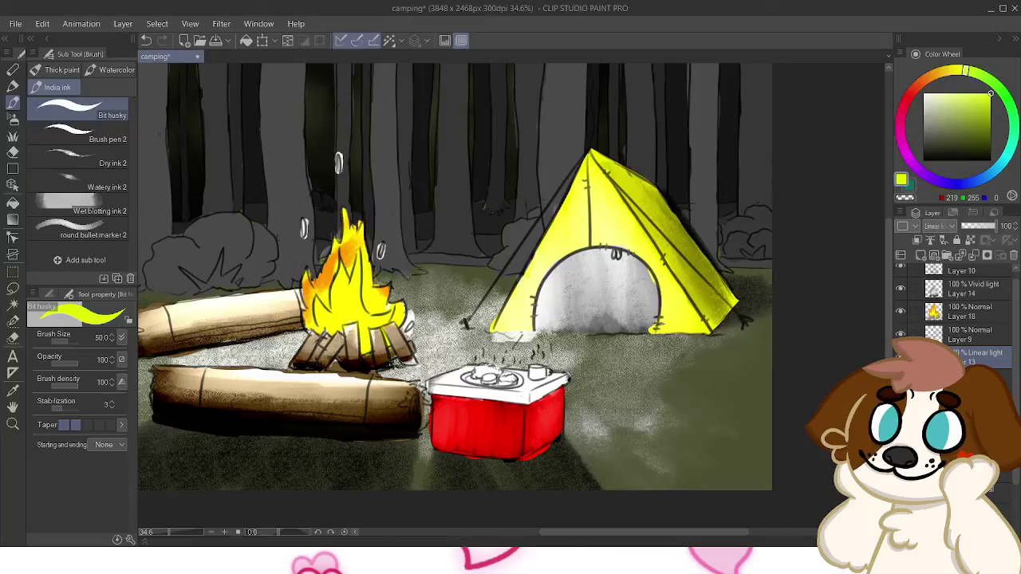
pyautogui.press('Down')
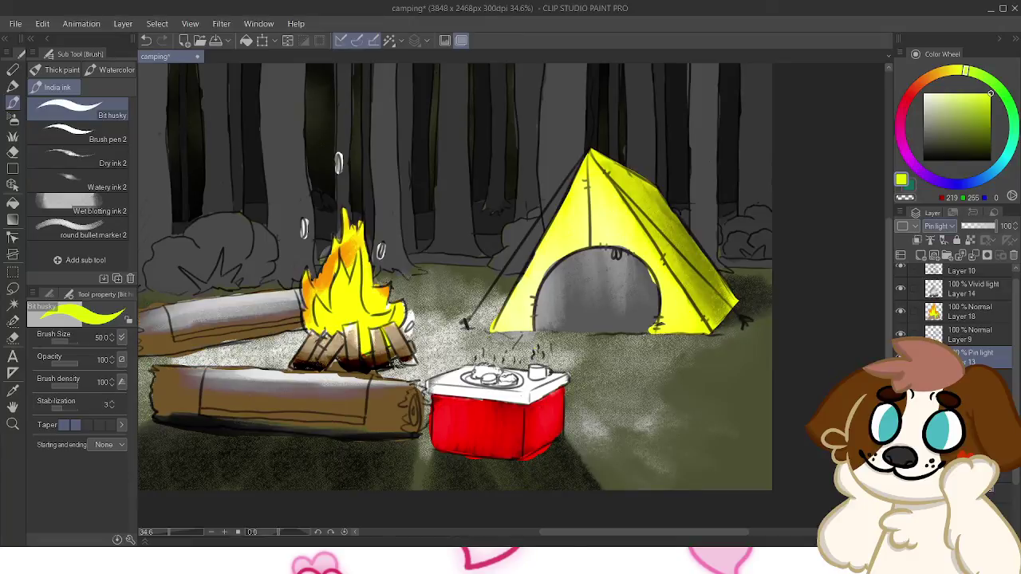
pyautogui.press('Down')
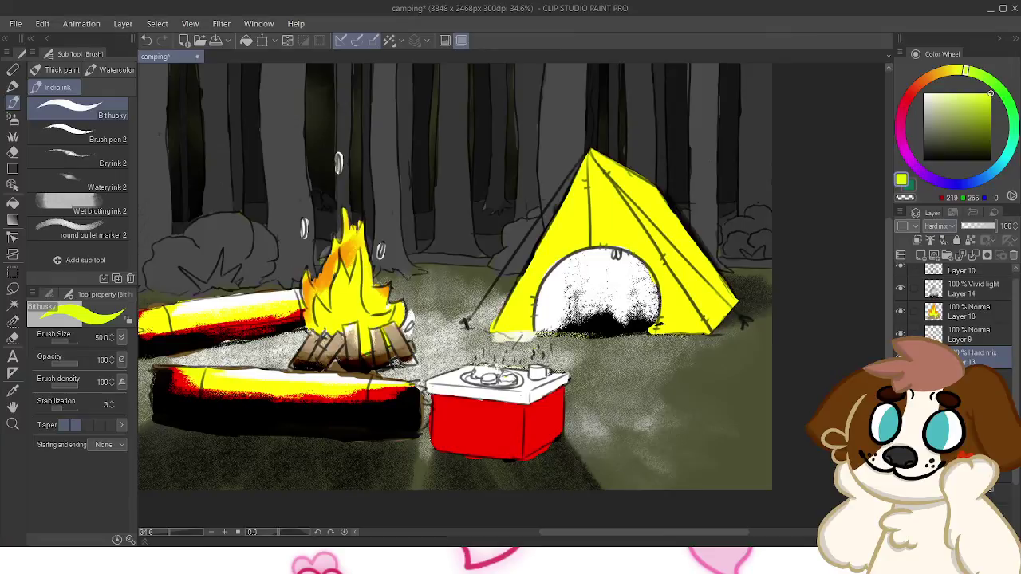
pyautogui.press('Down')
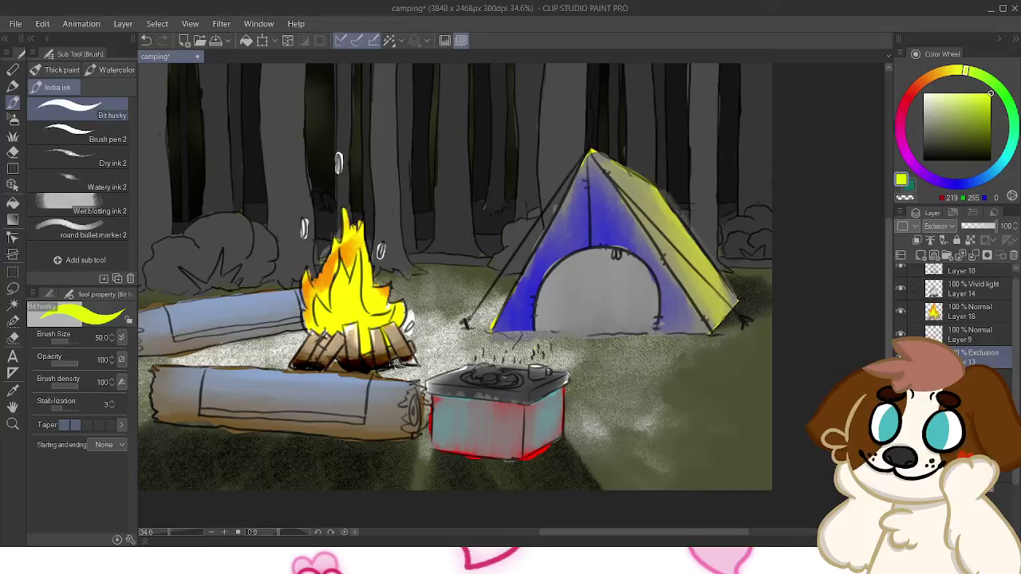
pyautogui.press('Down')
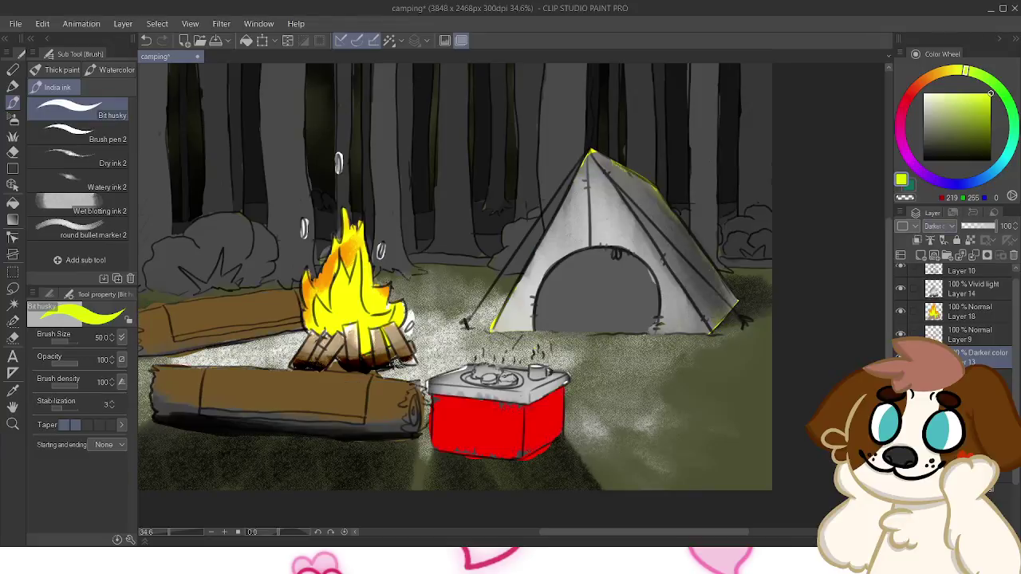
pyautogui.press('Down')
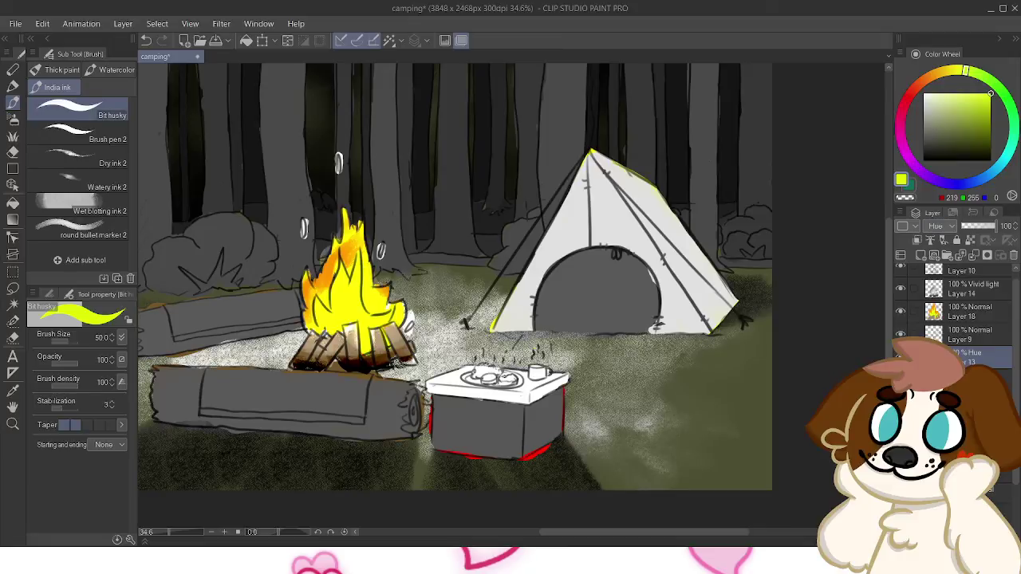
pyautogui.press('Down')
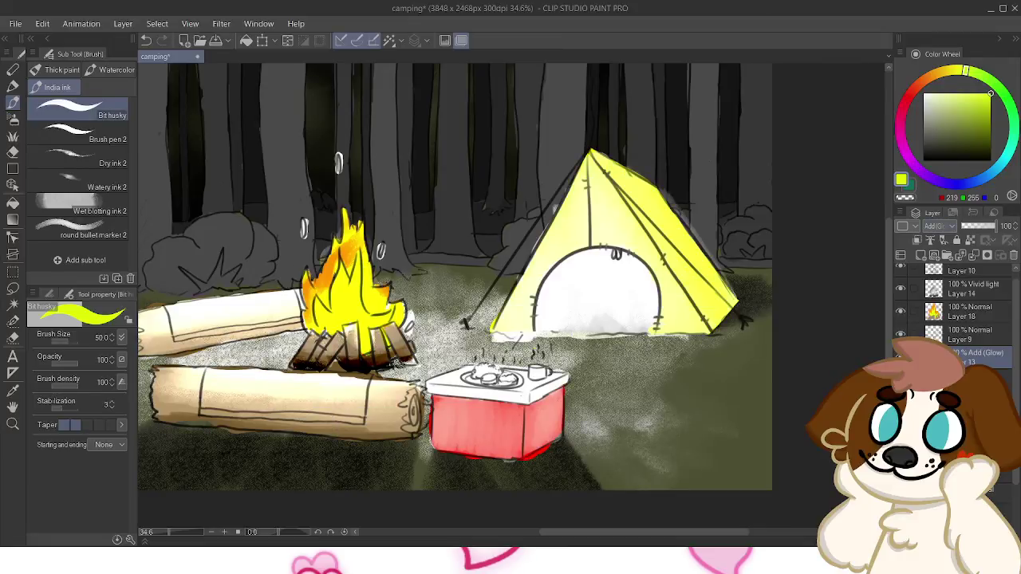
pyautogui.press('Down')
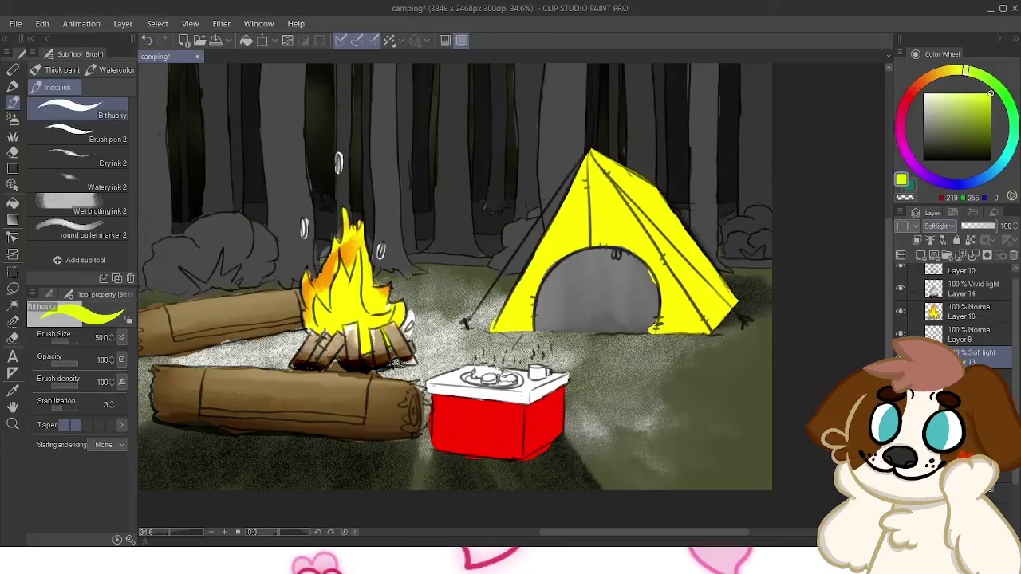
# Try Overlay, Subtract, Linear burn and Screen as blending modes on Layer 13
pyautogui.press('Up')
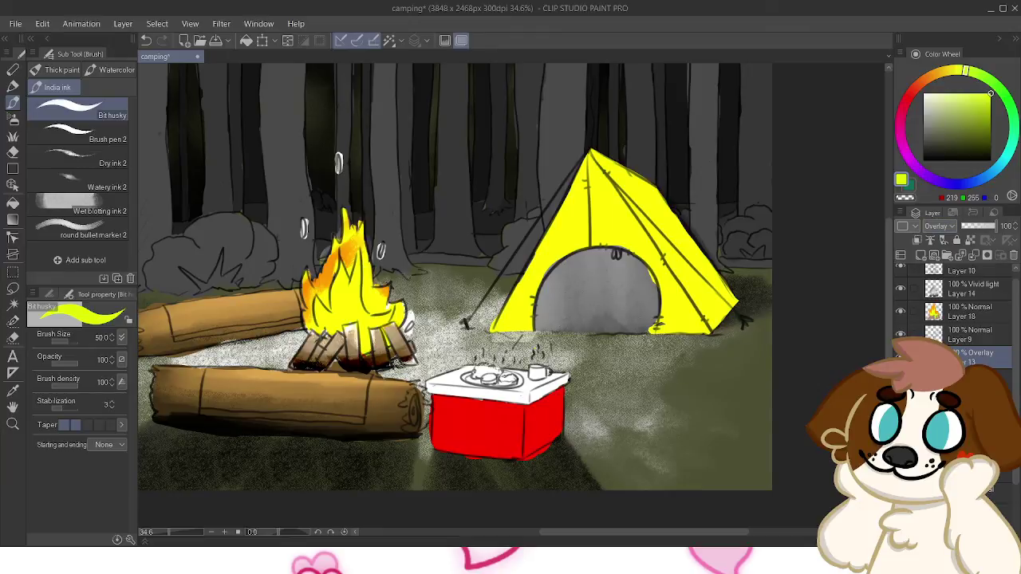
pyautogui.press('Up')
pyautogui.press('Up')
pyautogui.press('Up')
pyautogui.press('Up')
pyautogui.press('Up')
pyautogui.press('Up')
pyautogui.press('Up')
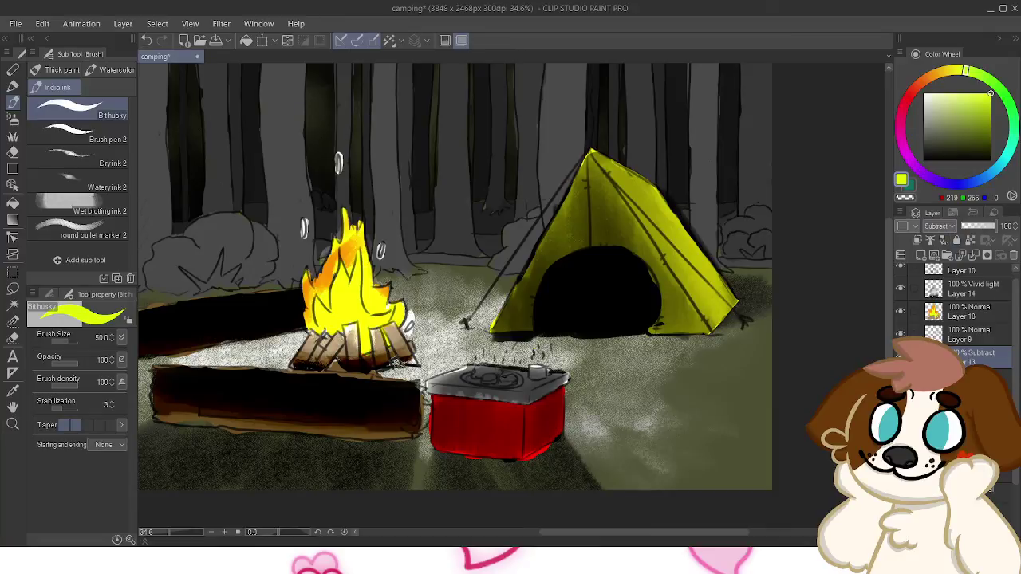
pyautogui.press('Up')
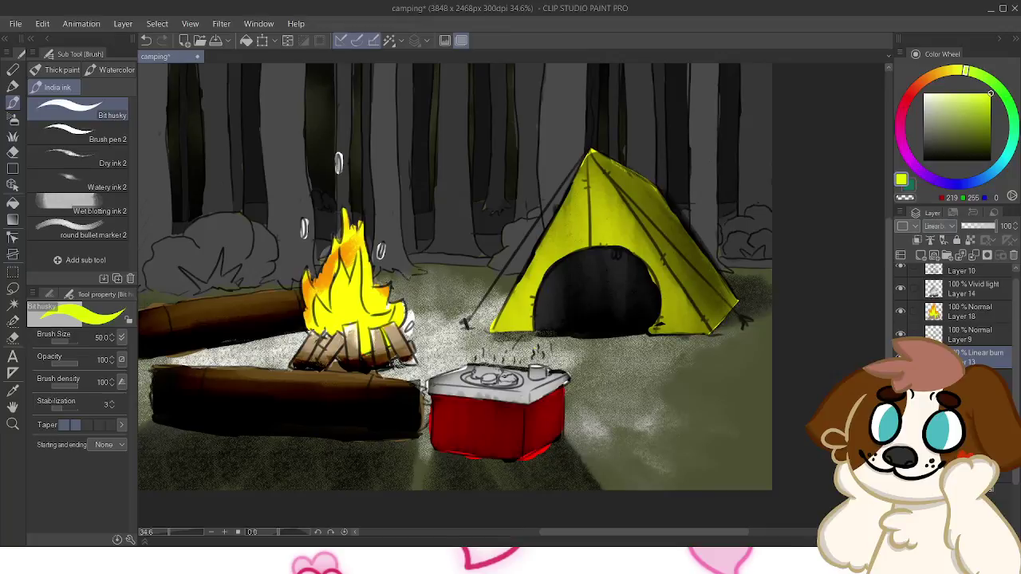
pyautogui.press('Down')
pyautogui.press('Down')
pyautogui.press('Down')
pyautogui.press('Down')
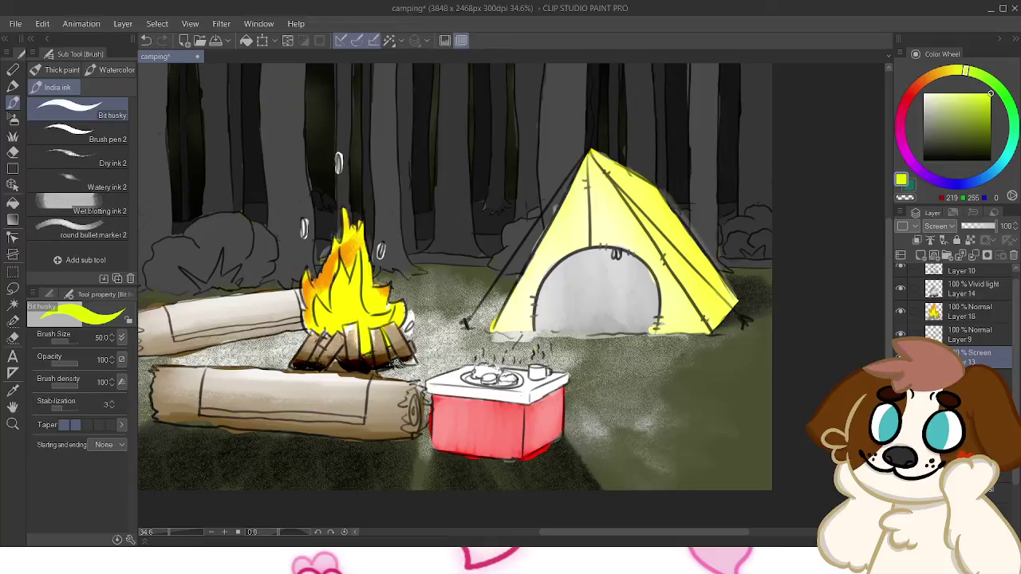
# Compare Multiply and Color burn on Layer 13 and set its blending mode to Vivid light
pyautogui.click(960, 255)
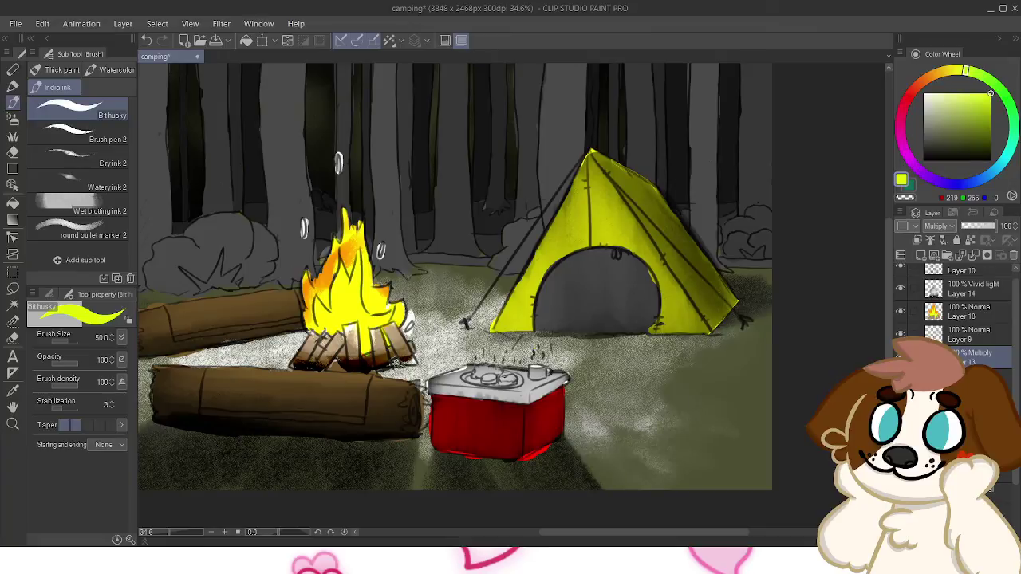
pyautogui.press('Down')
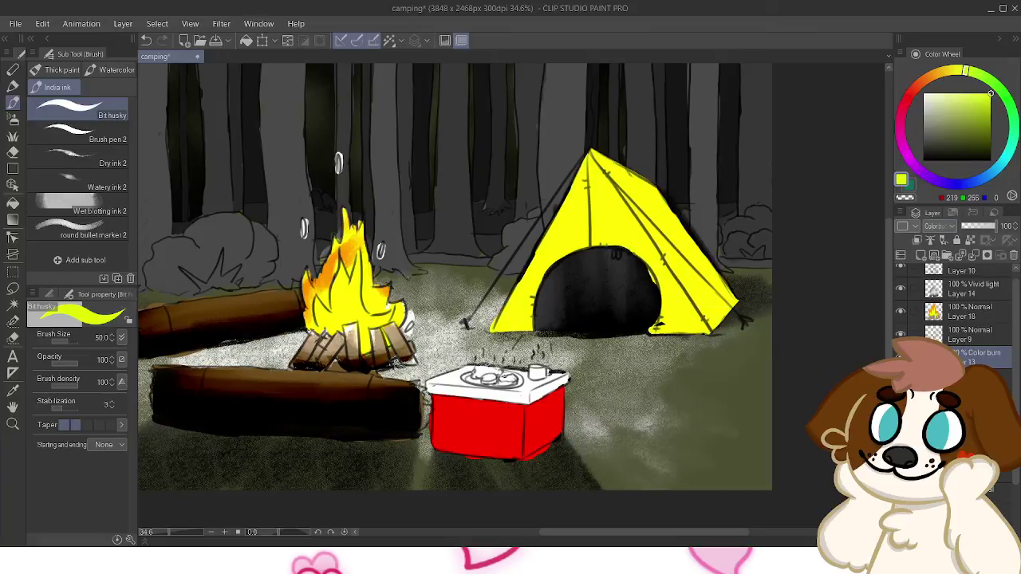
pyautogui.scroll(-12, 940, 226)
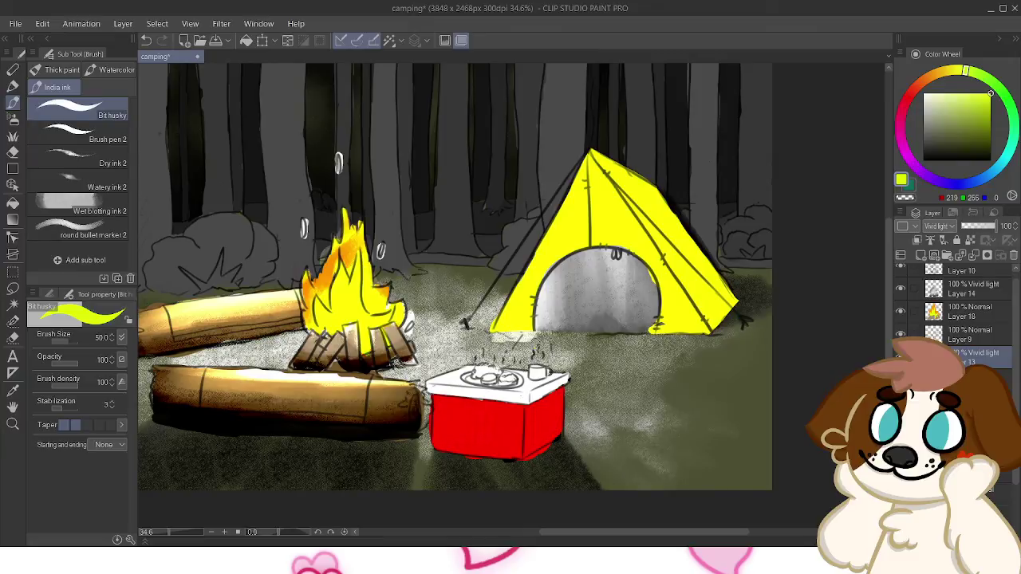
# Lasso the tent on shading Layer 13 and split its shading off onto a separate layer
pyautogui.click(13, 288)
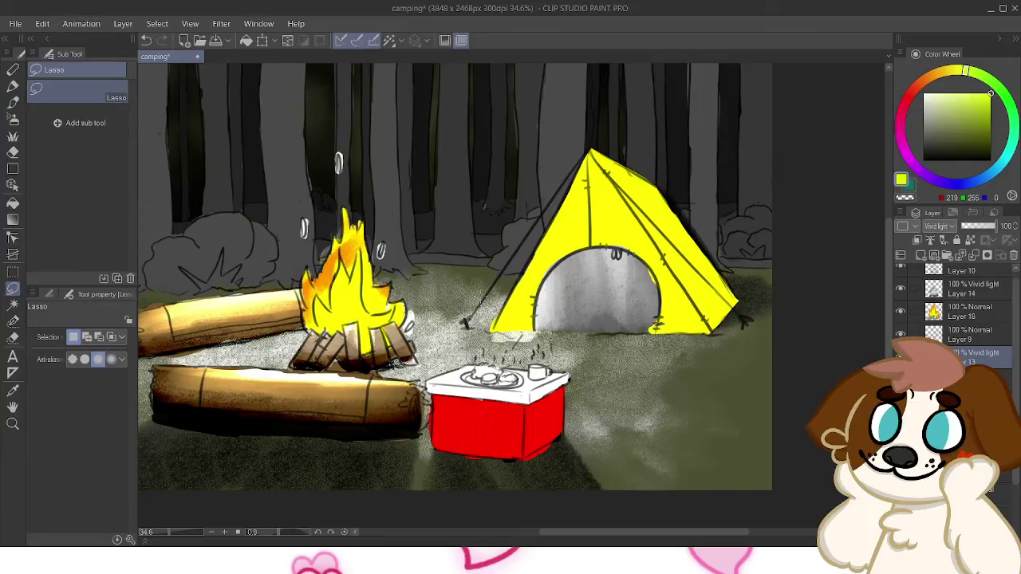
pyautogui.click(900, 357)
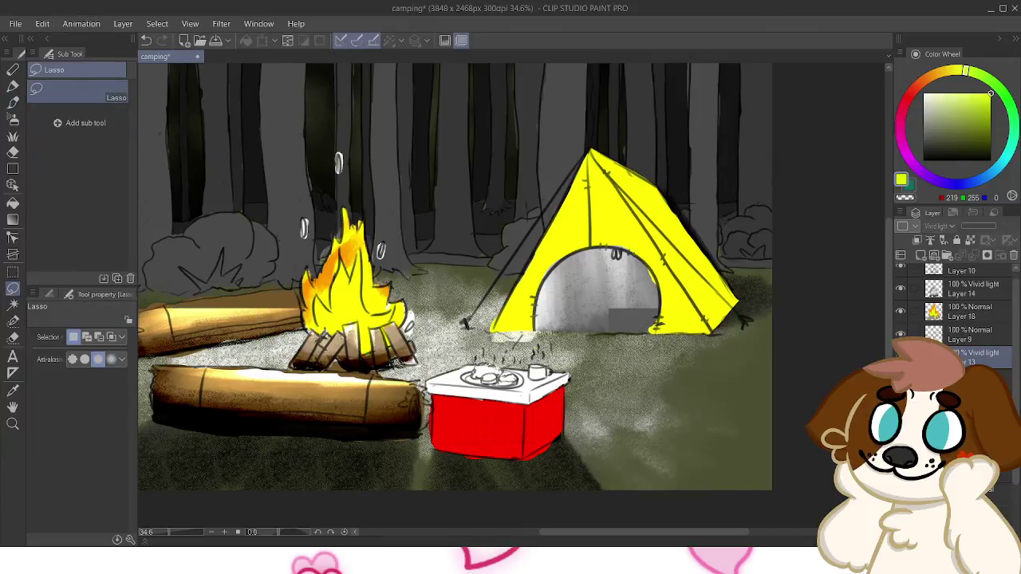
pyautogui.click(901, 357)
pyautogui.moveTo(453, 296)
pyautogui.mouseDown()
pyautogui.moveTo(475, 341)
pyautogui.moveTo(703, 377)
pyautogui.moveTo(763, 359)
pyautogui.moveTo(776, 295)
pyautogui.moveTo(761, 236)
pyautogui.moveTo(692, 156)
pyautogui.moveTo(589, 116)
pyautogui.moveTo(484, 158)
pyautogui.mouseUp()
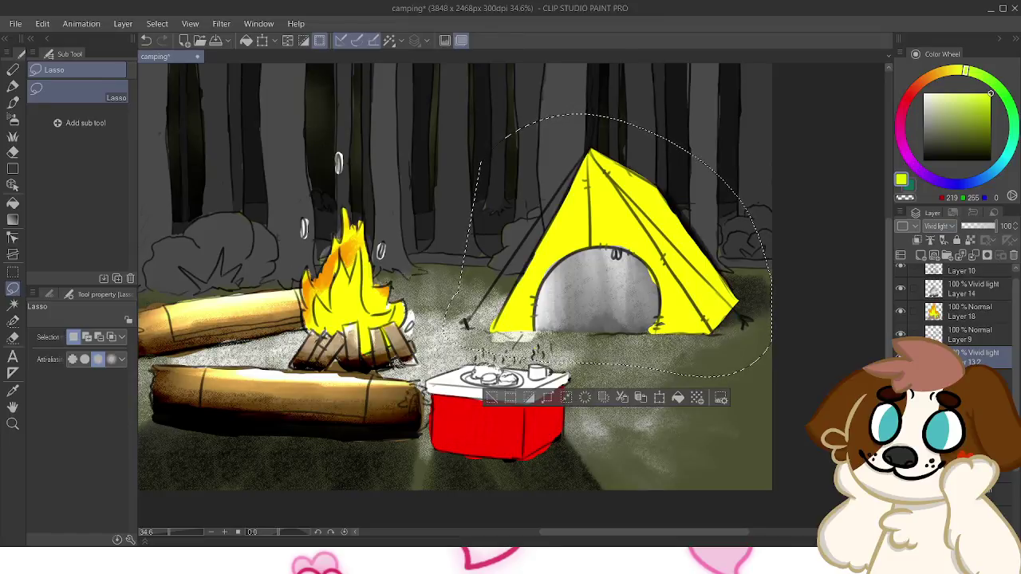
# Compare Multiply and Add on the separated tent shading layer, set it to Multiply, and clear the selection
pyautogui.click(942, 263)
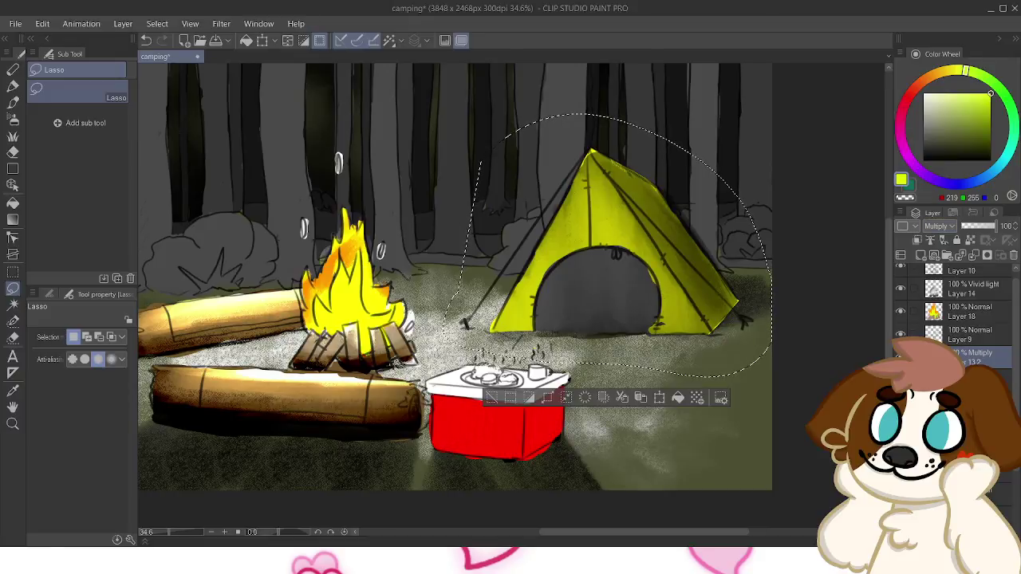
pyautogui.scroll(-13, 937, 226)
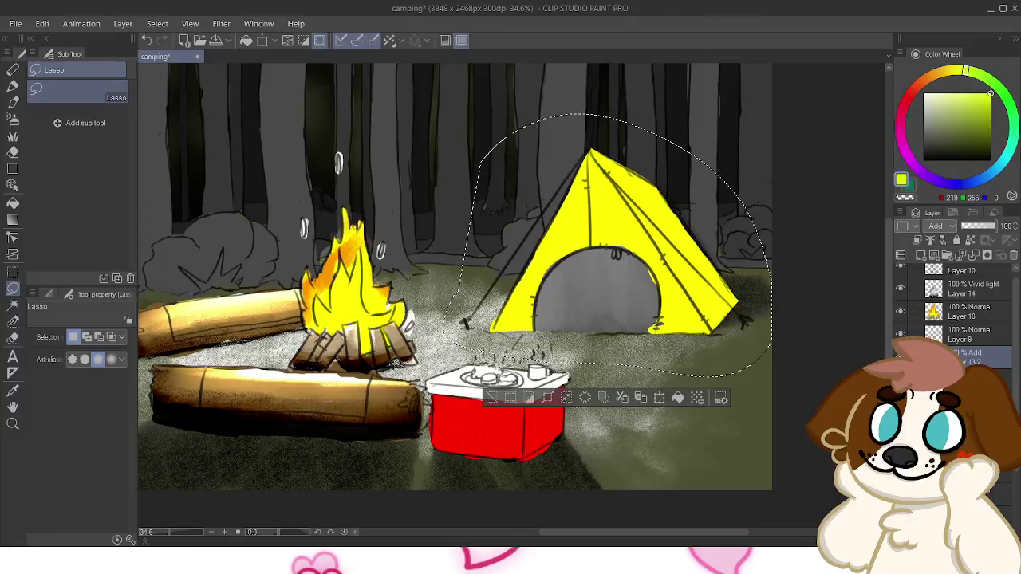
pyautogui.scroll(4, 938, 226)
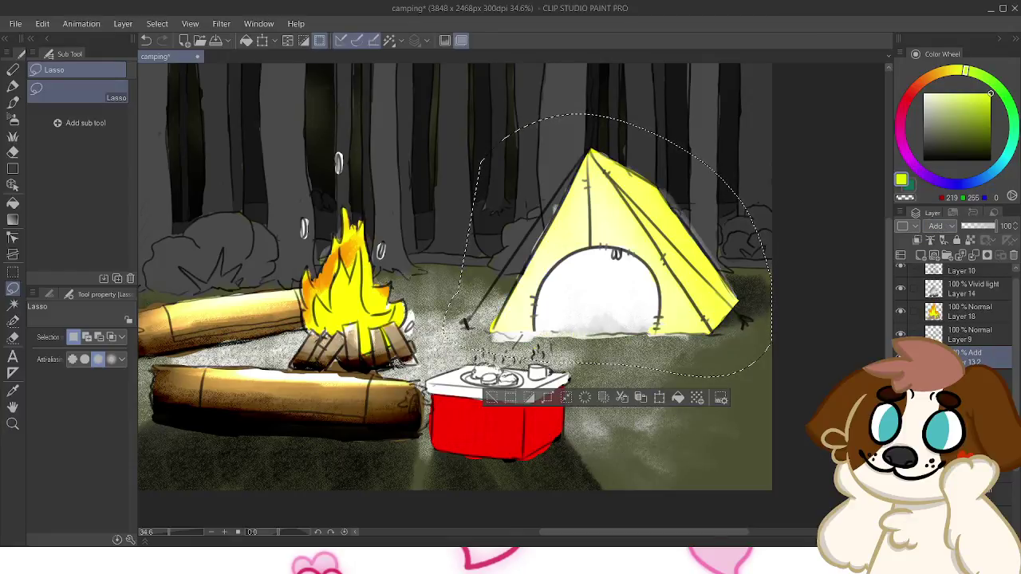
pyautogui.scroll(9, 937, 226)
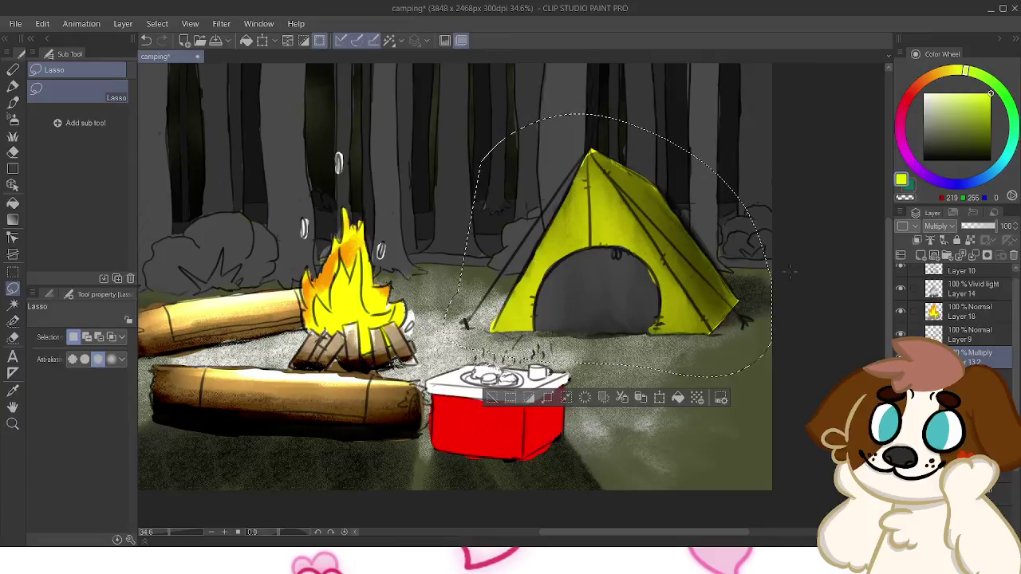
pyautogui.hotkey('ctrl', 'd')
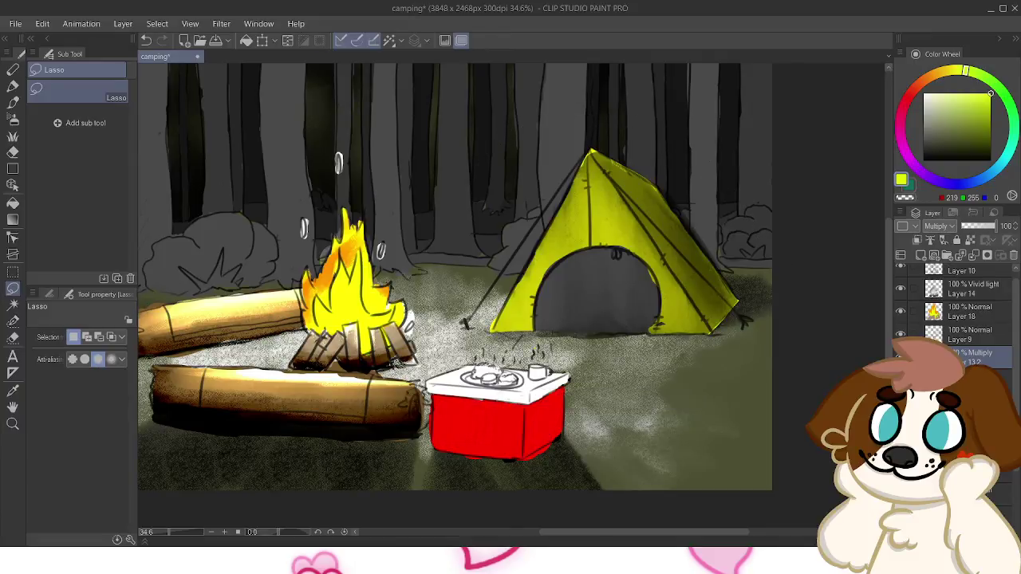
# Lower the opacity of the tent's Multiply shading layer to 58% and of the log shading on Layer 13 to 57%
pyautogui.click(982, 226)
pyautogui.moveTo(510, 303); pyautogui.dragTo(605, 277)
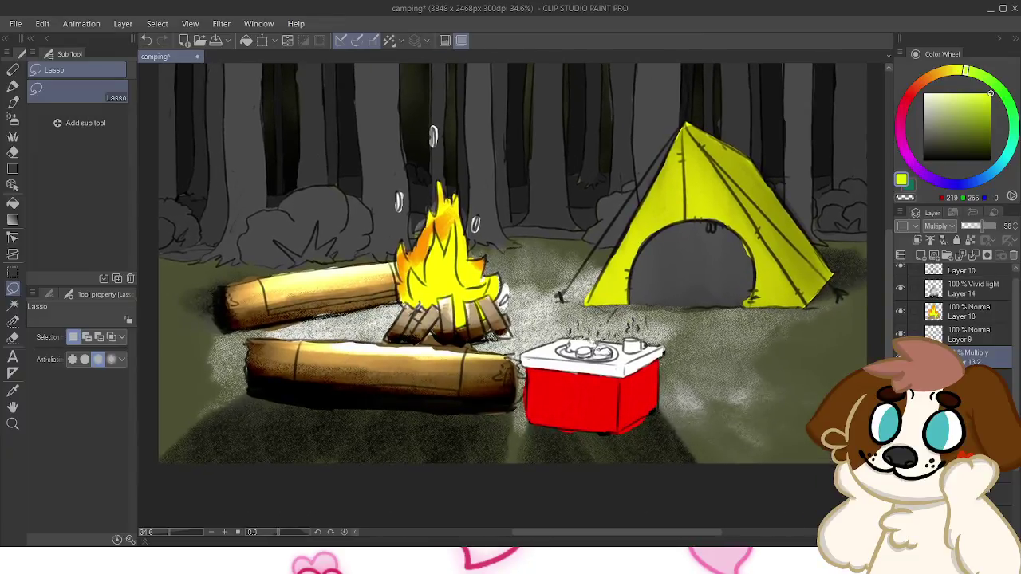
pyautogui.click(989, 378)
pyautogui.click(982, 226)
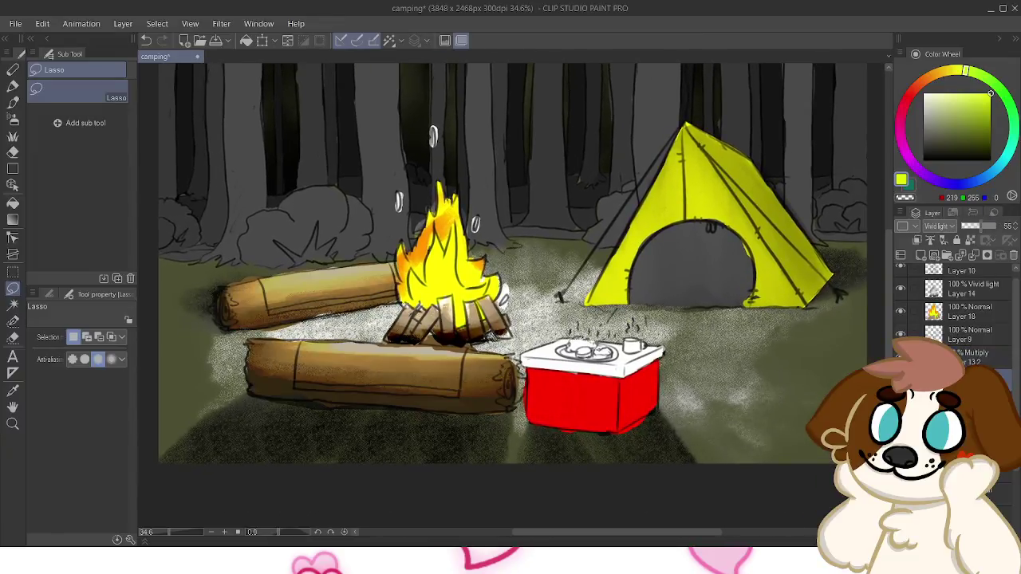
pyautogui.moveTo(981, 226)
pyautogui.mouseDown()
pyautogui.moveTo(999, 226)
pyautogui.moveTo(980, 225)
pyautogui.mouseUp()
# Lasso the red box with the stove top on shading Layer 13 and split its shading off onto a separate layer
pyautogui.moveTo(522, 383)
pyautogui.mouseDown()
pyautogui.moveTo(520, 437)
pyautogui.moveTo(678, 436)
pyautogui.moveTo(684, 331)
pyautogui.mouseUp()
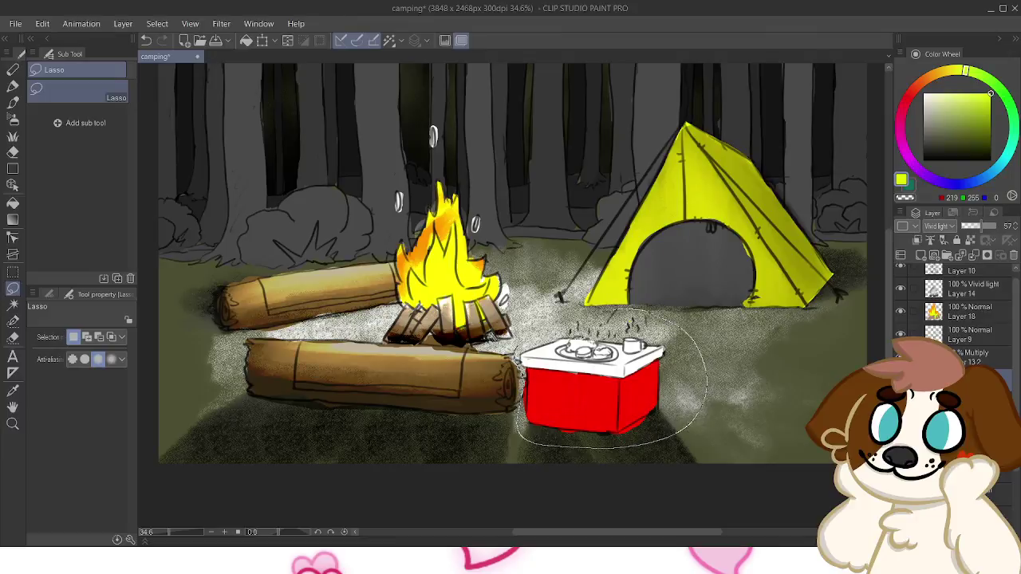
pyautogui.moveTo(613, 309); pyautogui.dragTo(568, 315)
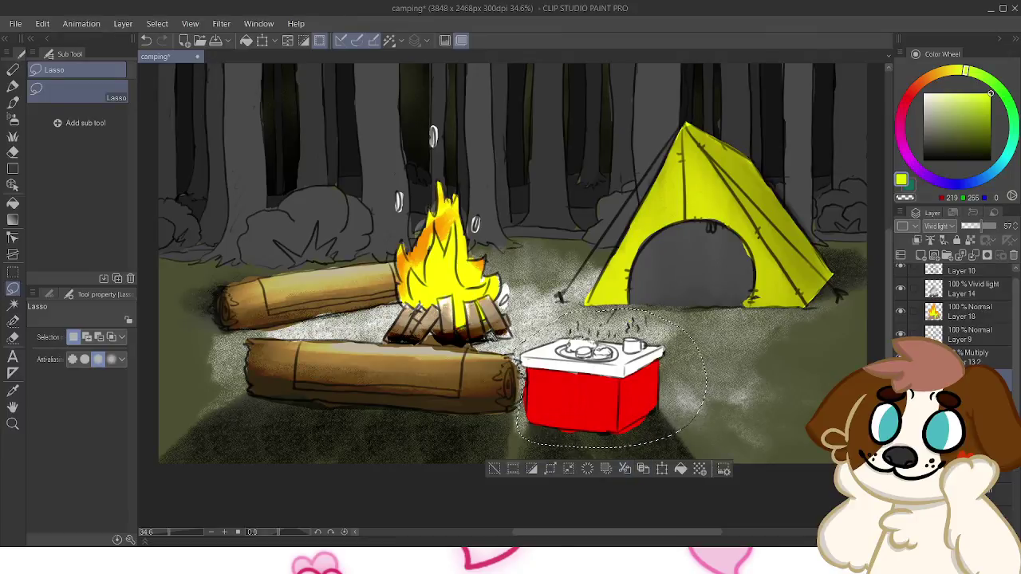
pyautogui.click(981, 357)
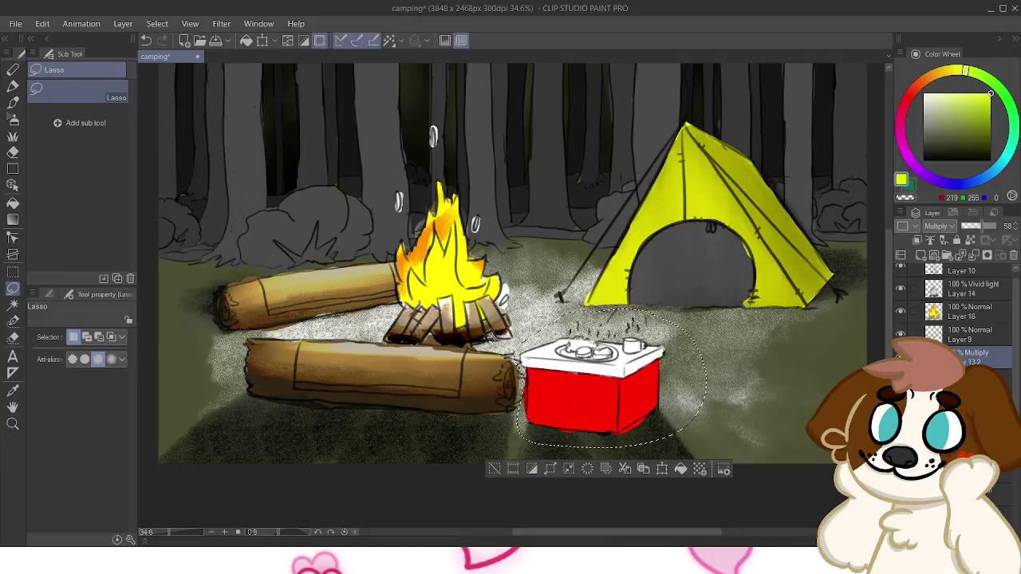
pyautogui.click(989, 380)
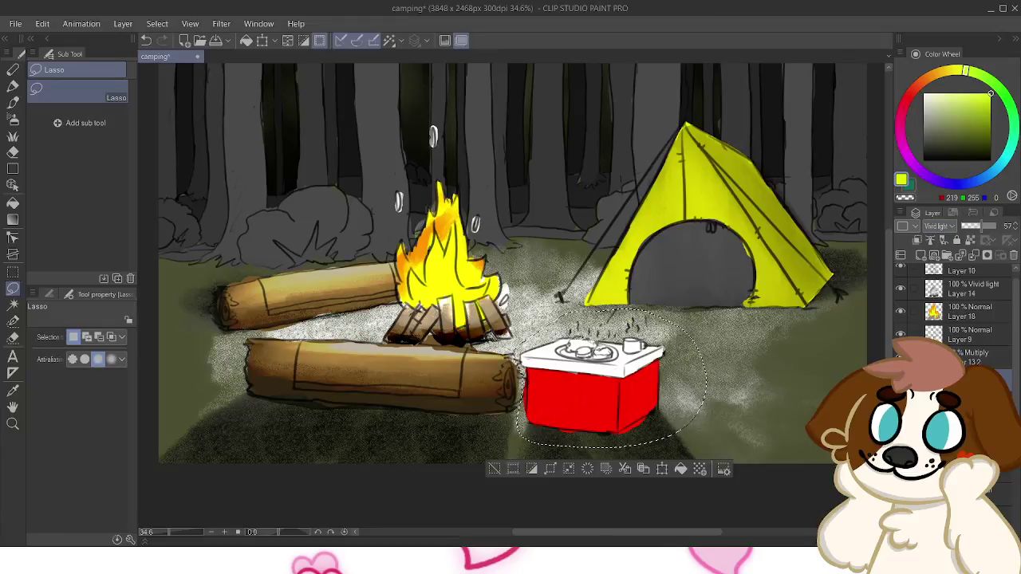
# Compare Subtract and Darken on the separated box shading layer, then set it to Multiply at 100% opacity with the selection cleared
pyautogui.scroll(10, 940, 225)
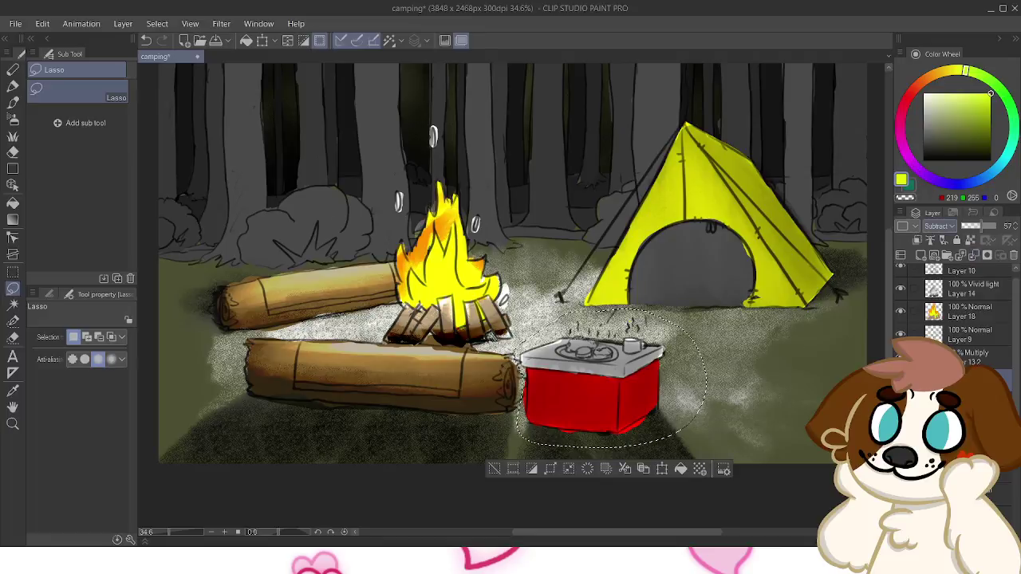
pyautogui.scroll(4, 940, 226)
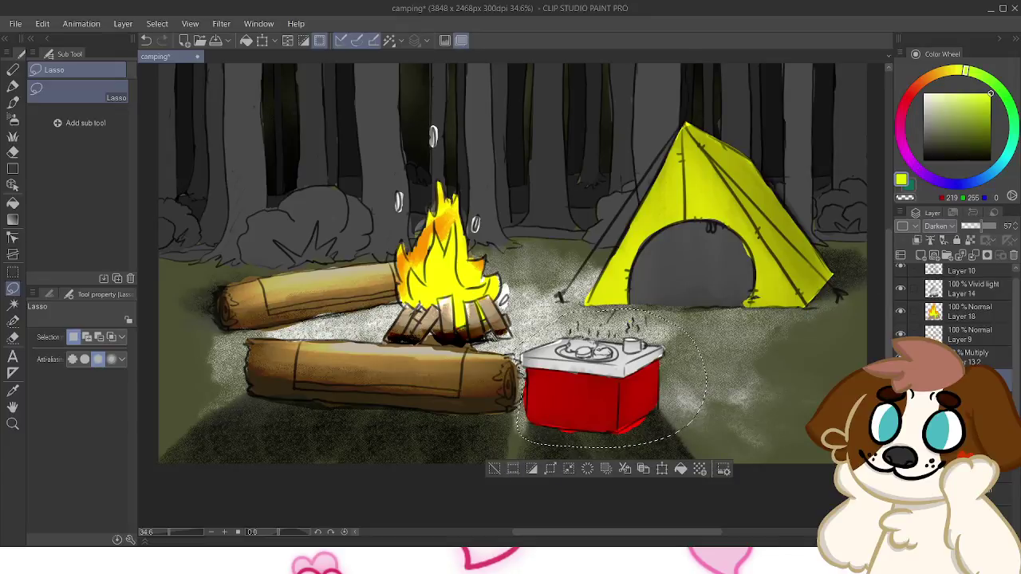
pyautogui.scroll(-1, 938, 225)
pyautogui.hotkey('ctrl', 'd')
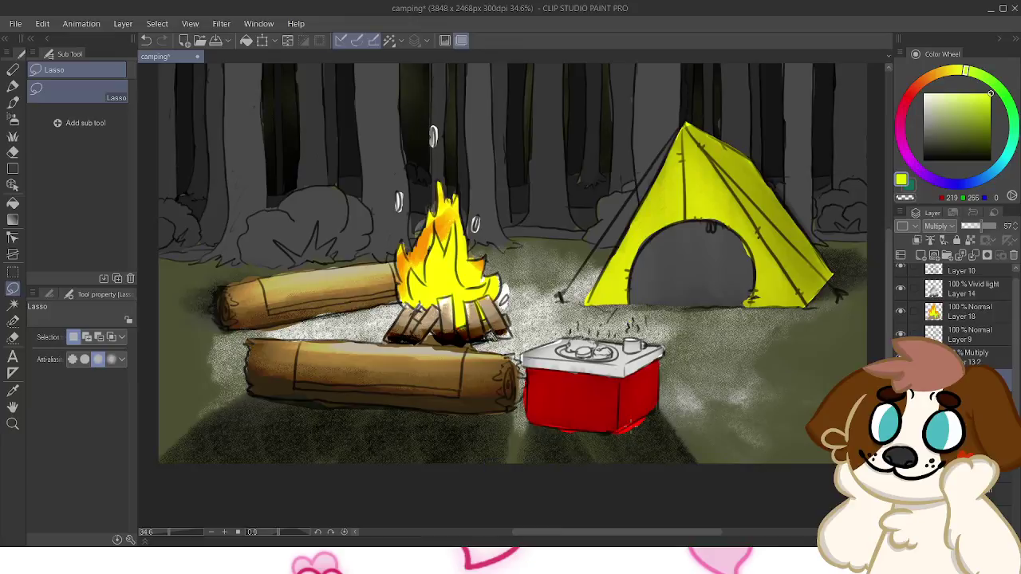
pyautogui.moveTo(982, 226); pyautogui.dragTo(997, 226)
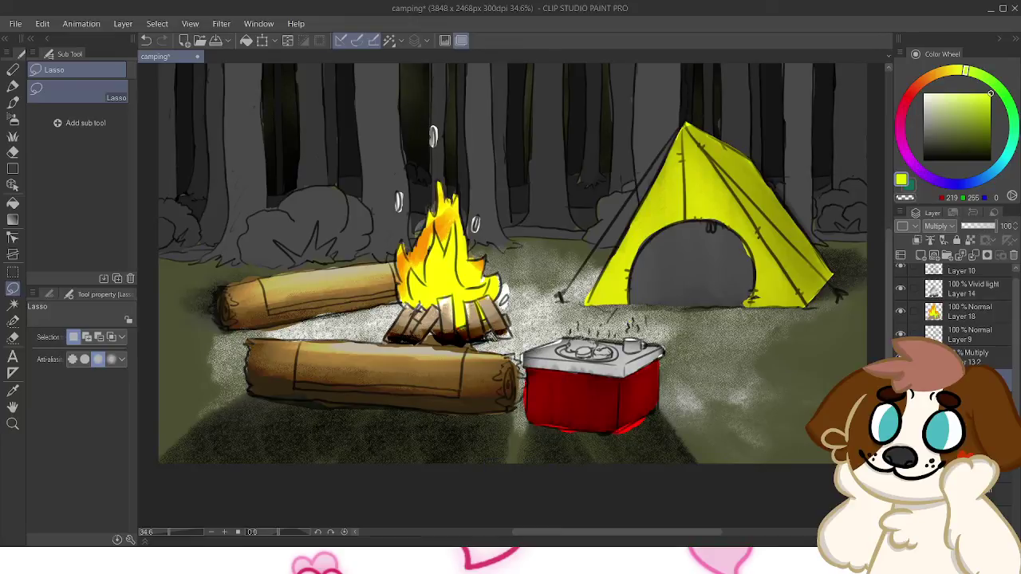
# Set the opacity of the logs' Vivid light shading on Layer 13 to 100%
pyautogui.moveTo(1016, 336); pyautogui.dragTo(1016, 355)
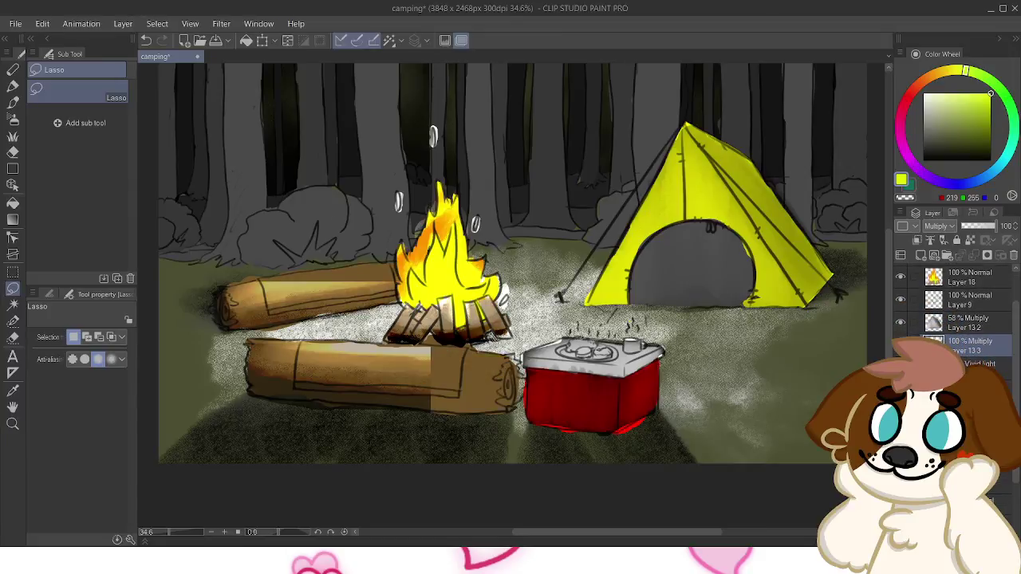
pyautogui.click(986, 364)
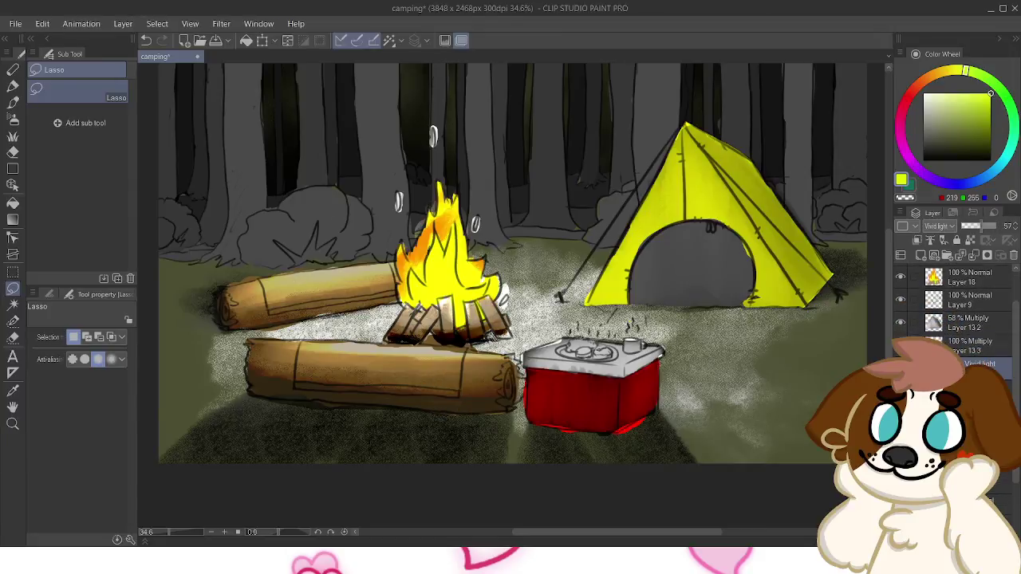
pyautogui.moveTo(982, 226); pyautogui.dragTo(996, 225)
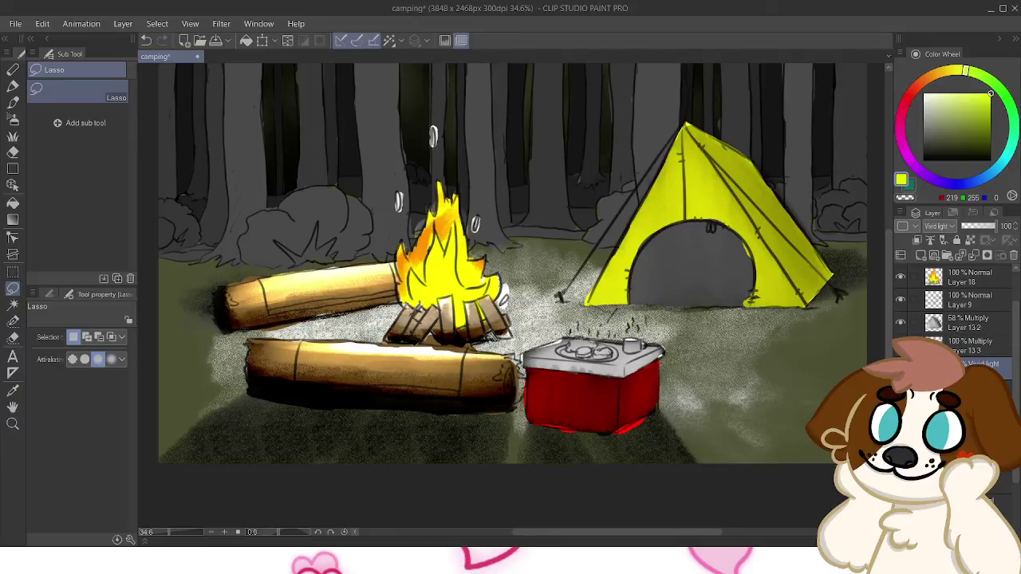
# Try Linear light, Color dodge and Multiply as blending modes on Layer 13 and return it to Vivid light
pyautogui.scroll(-1, 940, 226)
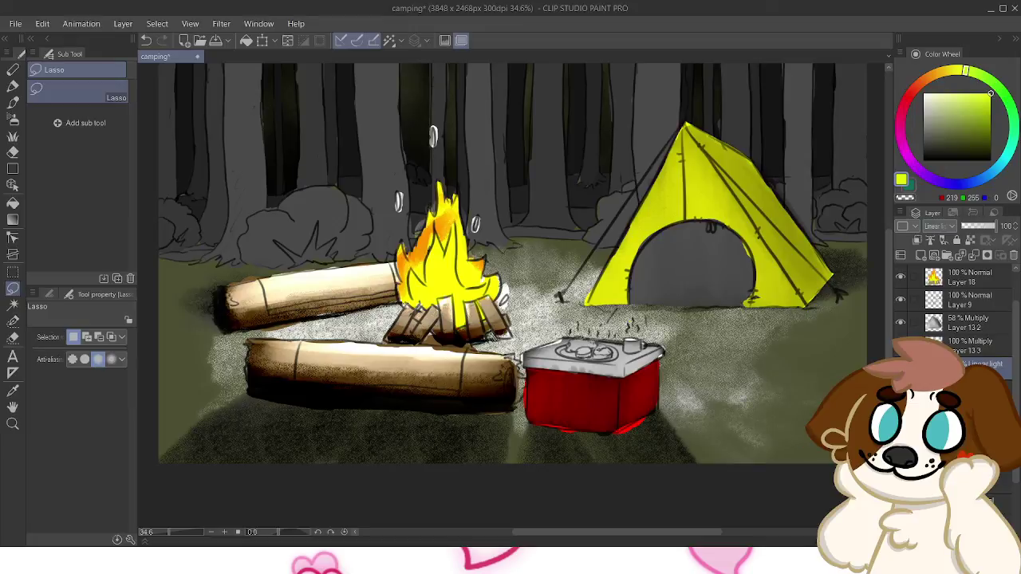
pyautogui.scroll(8, 940, 226)
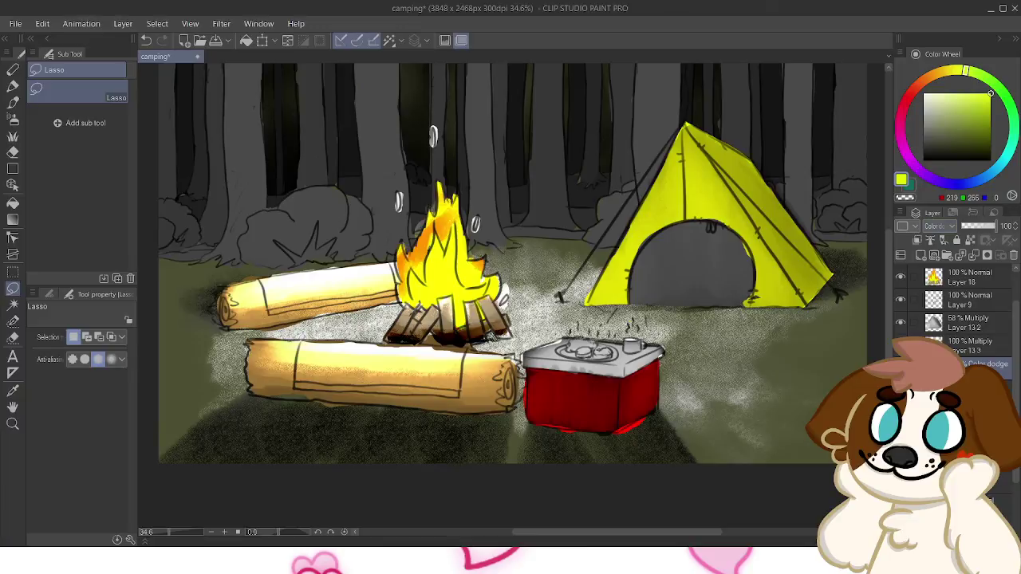
pyautogui.scroll(7, 925, 225)
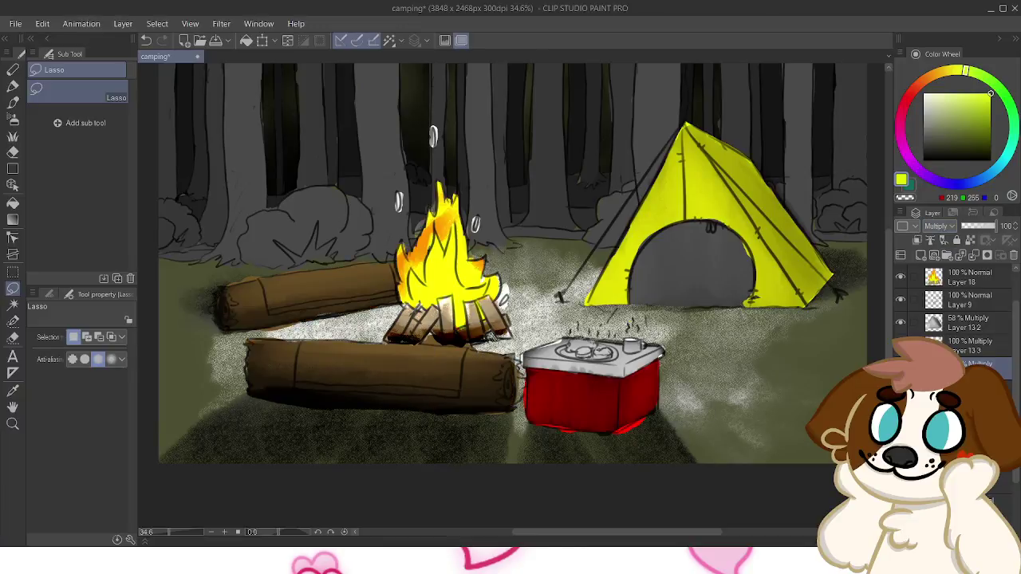
pyautogui.scroll(-15, 939, 226)
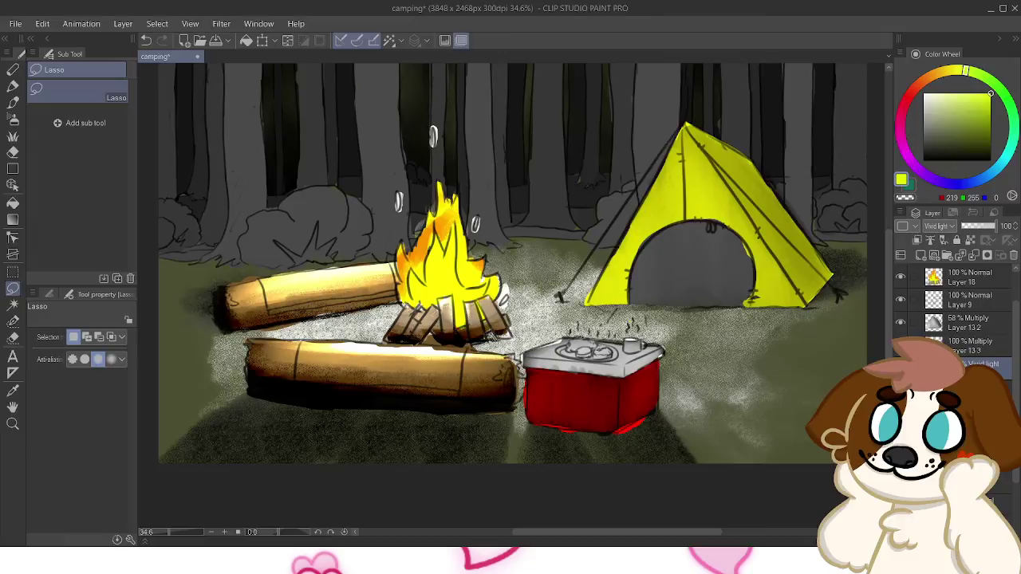
# Colour the three embers floating above the campfire yellow on Layer 18 with the Bit husky brush
pyautogui.scroll(-2, 958, 319)
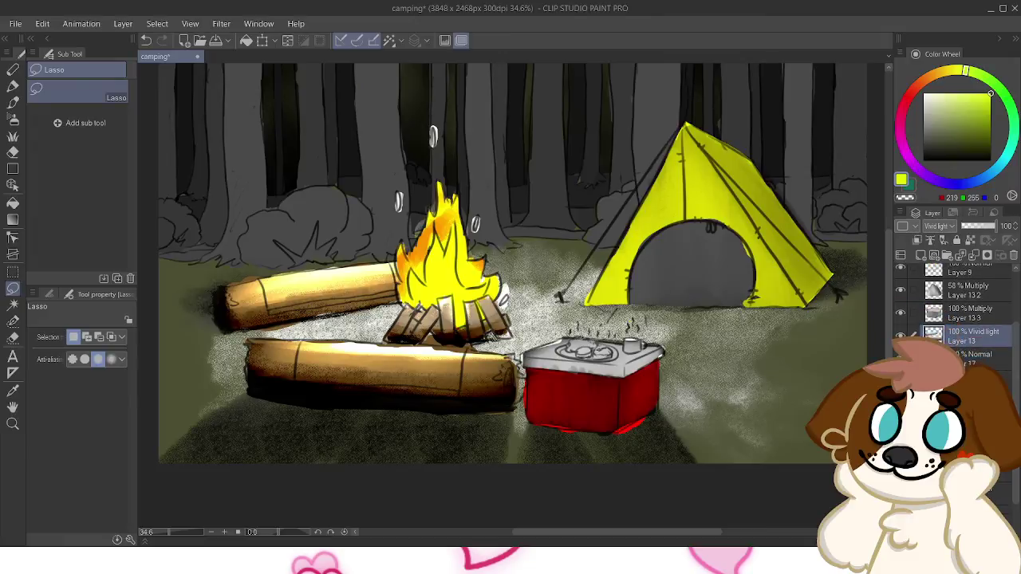
pyautogui.moveTo(1016, 359); pyautogui.dragTo(1015, 309)
pyautogui.click(969, 320)
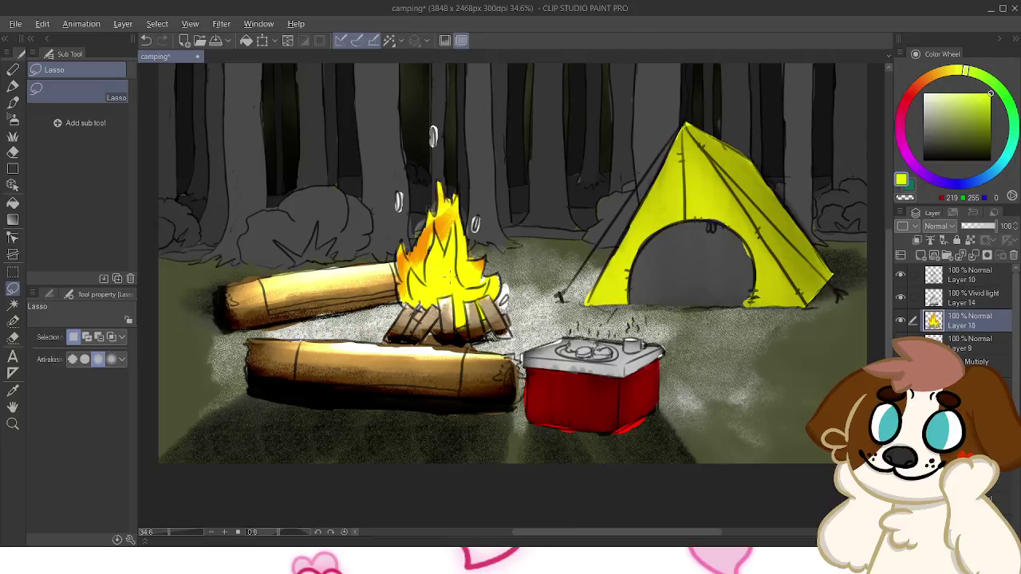
pyautogui.press('p')
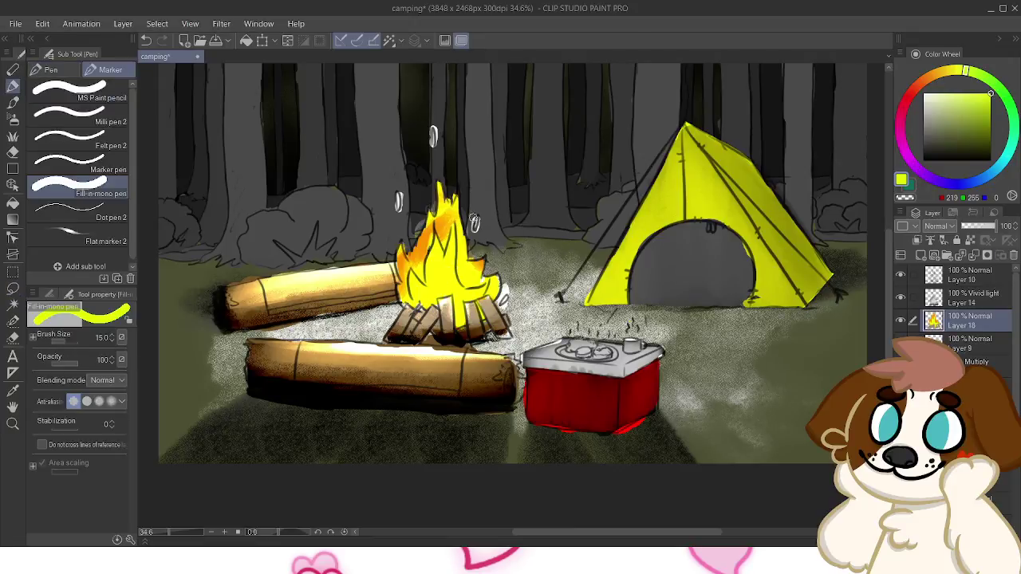
pyautogui.moveTo(480, 218); pyautogui.dragTo(476, 230)
pyautogui.hotkey('ctrl', 'z')
pyautogui.click(13, 102)
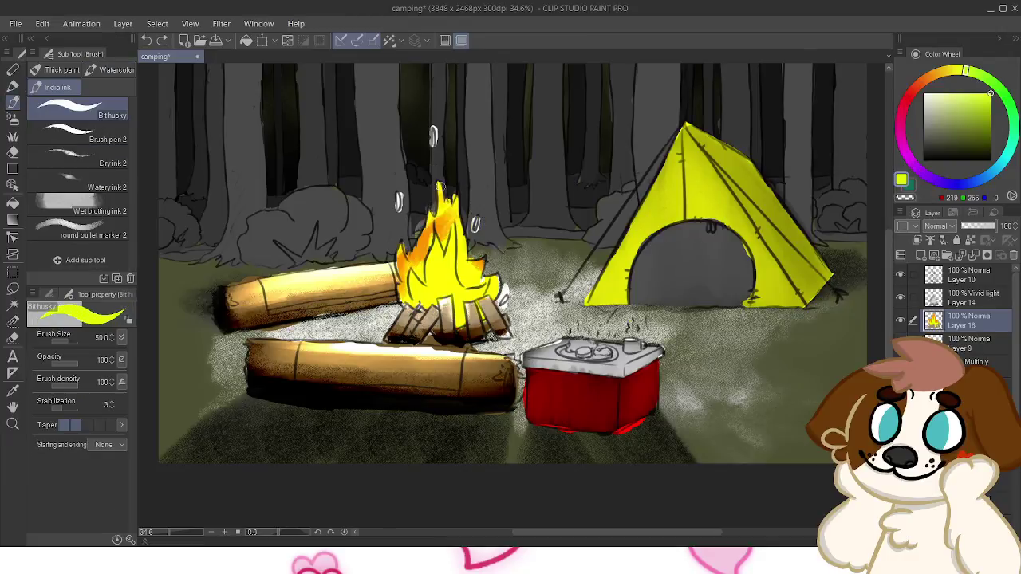
pyautogui.moveTo(478, 217); pyautogui.dragTo(476, 229)
pyautogui.moveTo(433, 126); pyautogui.dragTo(432, 149)
pyautogui.hotkey('ctrl', 'z')
pyautogui.hotkey('ctrl', 'z')
pyautogui.moveTo(398, 196); pyautogui.dragTo(398, 210)
# Check what Layers 14 and 18 contain by toggling their visibility, and clip shading Layer 14 to Layer 18
pyautogui.click(901, 298)
pyautogui.click(900, 298)
pyautogui.click(901, 320)
pyautogui.click(901, 321)
pyautogui.click(969, 298)
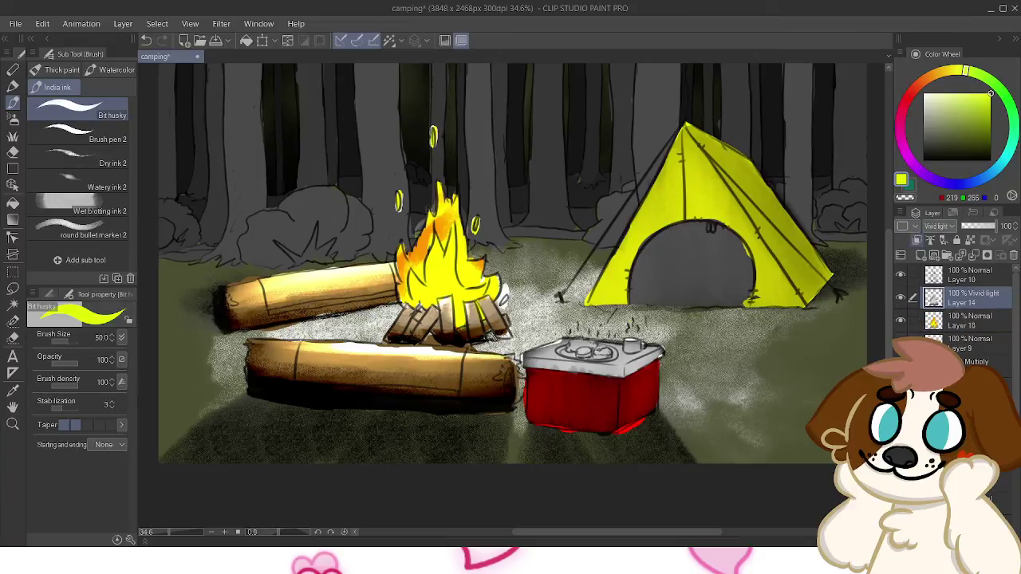
pyautogui.click(916, 240)
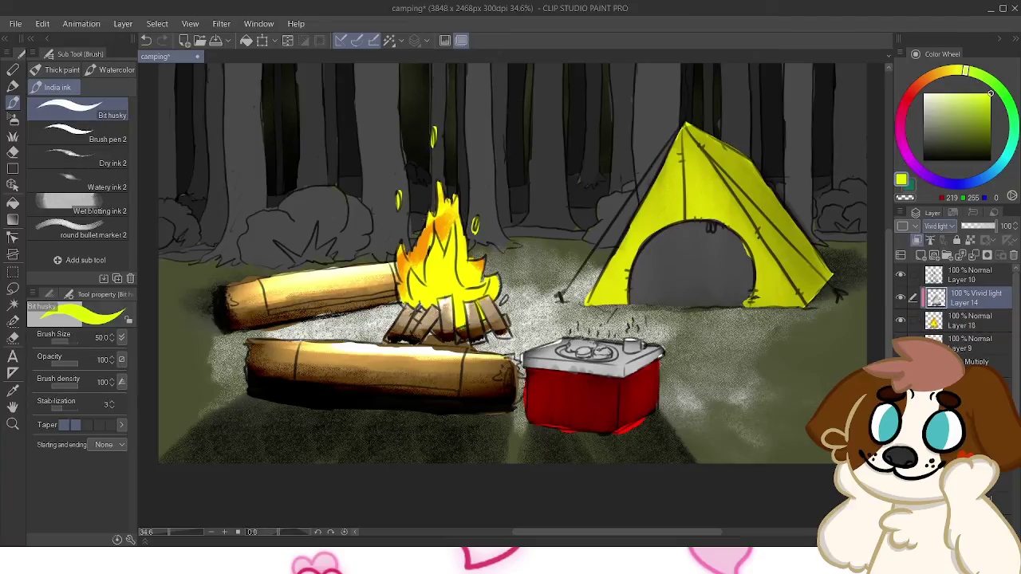
# Hide Layer 14, sample the flame's yellow and paint the small ember beside the firewood on Layer 18
pyautogui.click(970, 321)
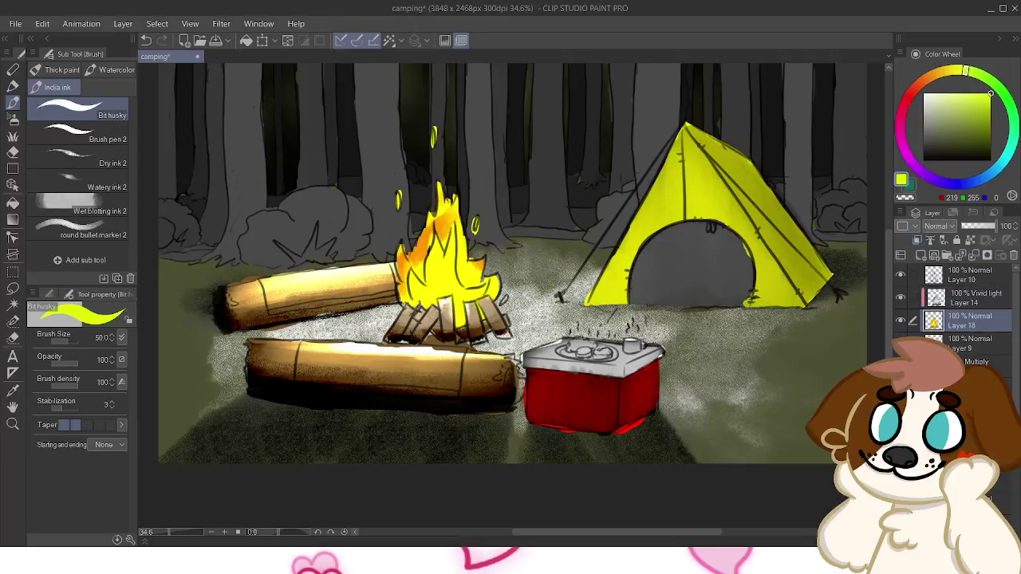
pyautogui.press('alt')
pyautogui.click(901, 297)
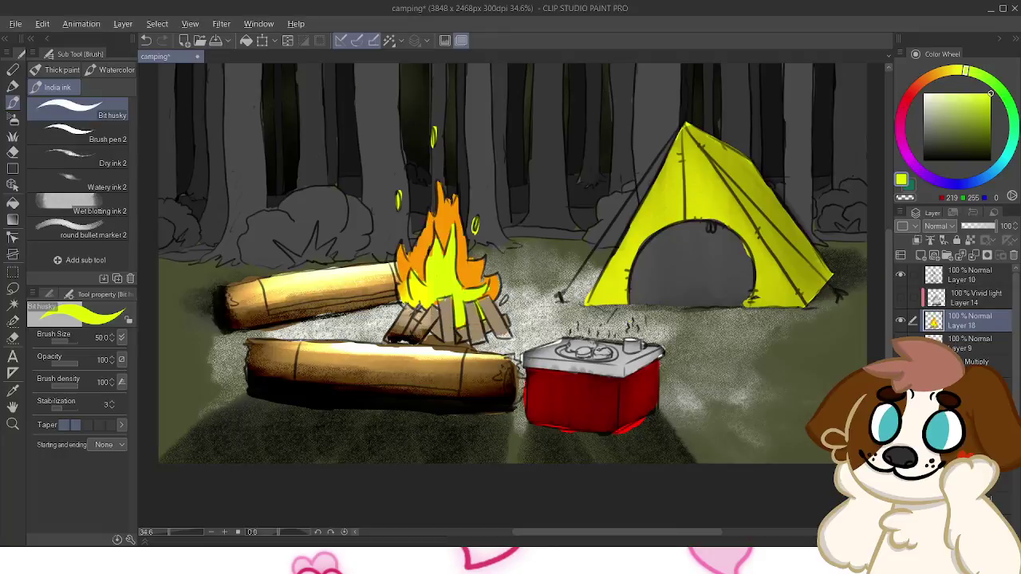
pyautogui.keyDown('alt'); pyautogui.click(498, 314); pyautogui.keyUp('alt')
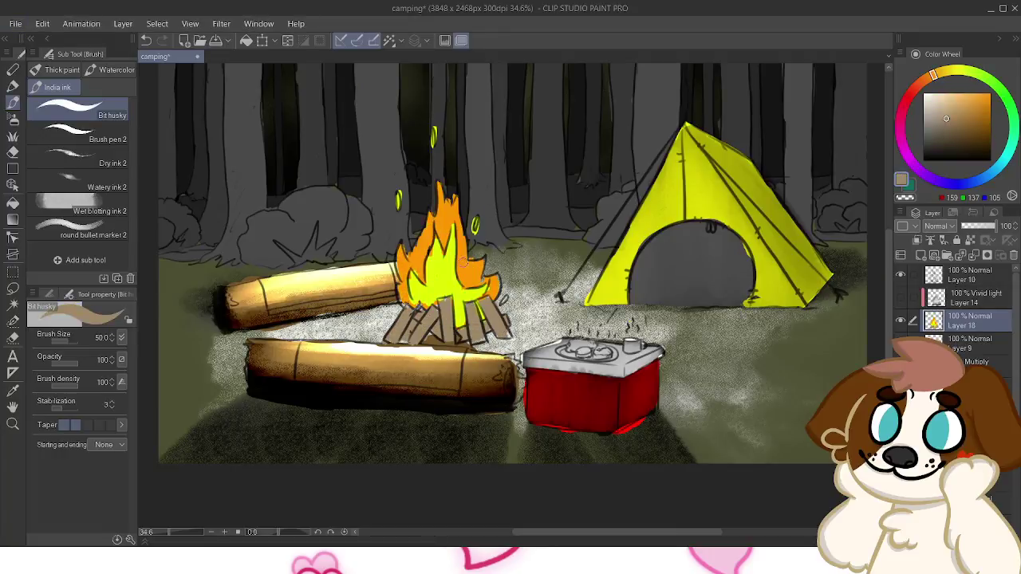
pyautogui.keyDown('alt'); pyautogui.click(461, 263); pyautogui.keyUp('alt')
pyautogui.moveTo(506, 296); pyautogui.dragTo(500, 305)
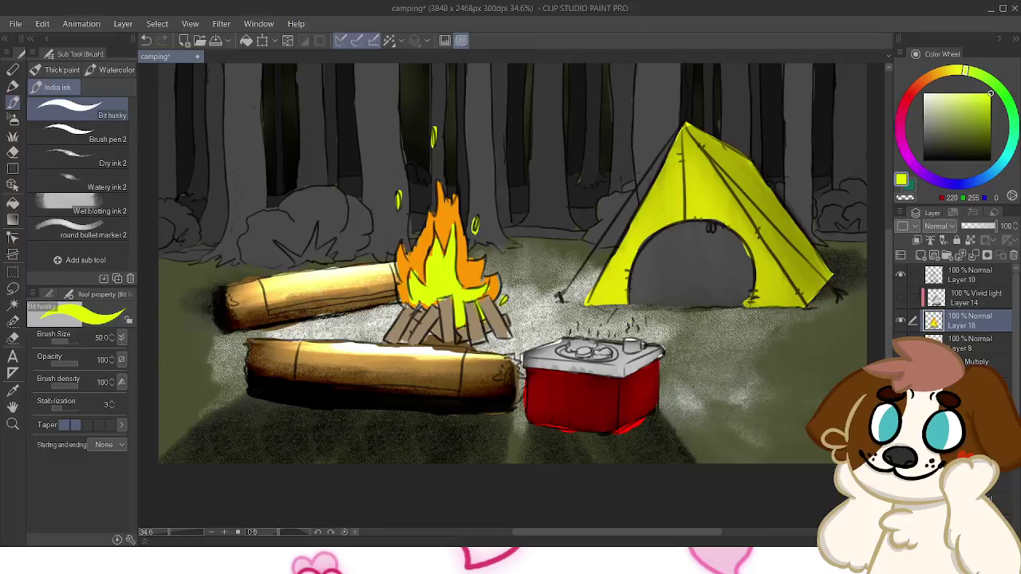
# Touch up the base of the firewood on Layer 18 with its sampled brown and show Layer 14 again
pyautogui.keyDown('alt'); pyautogui.click(460, 328); pyautogui.keyUp('alt')
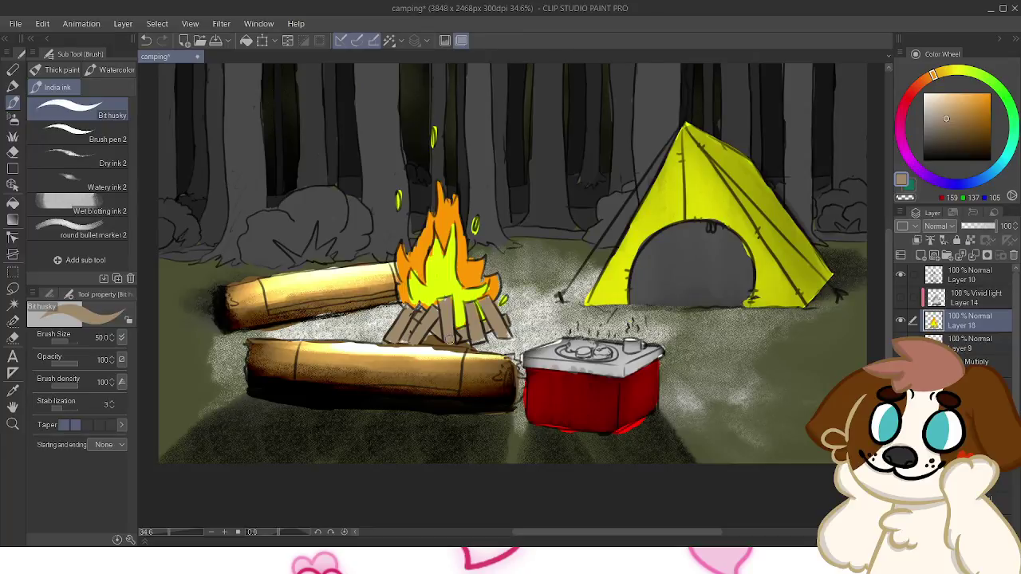
pyautogui.moveTo(464, 347); pyautogui.dragTo(474, 351)
pyautogui.click(901, 298)
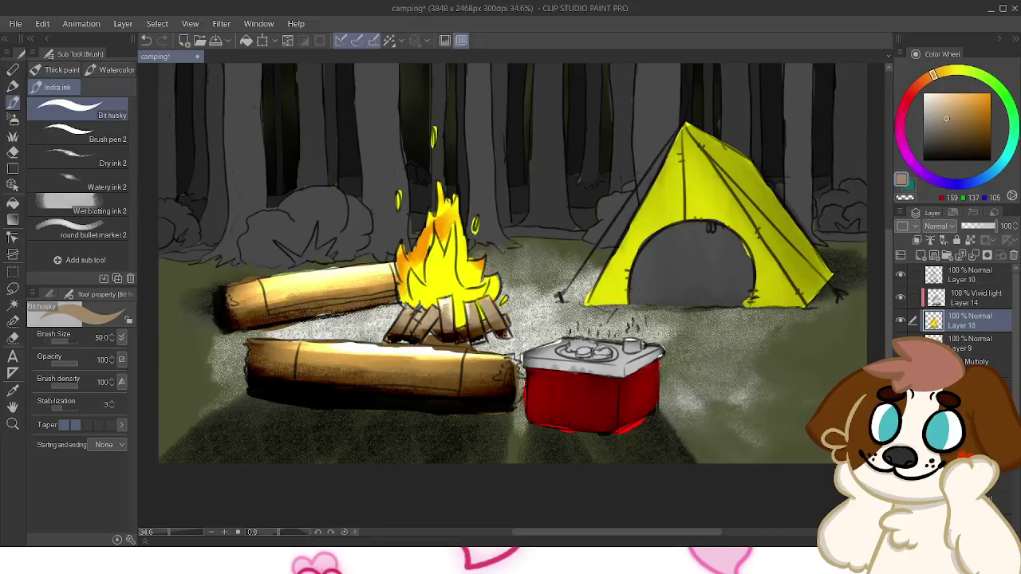
# Add a new layer directly above Layer 10
pyautogui.moveTo(510, 319); pyautogui.dragTo(401, 344)
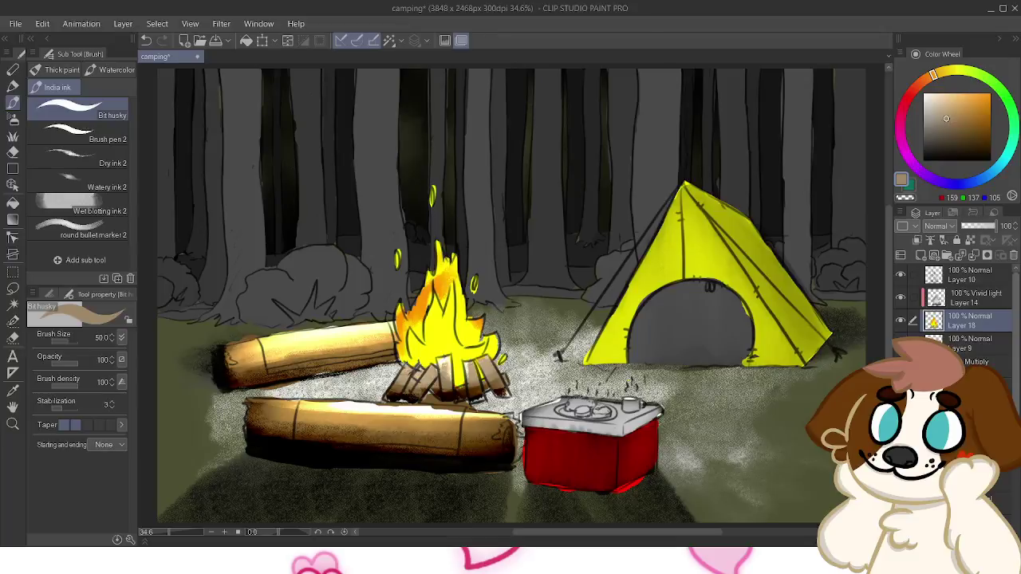
pyautogui.scroll(-1, 957, 307)
pyautogui.scroll(1, 957, 311)
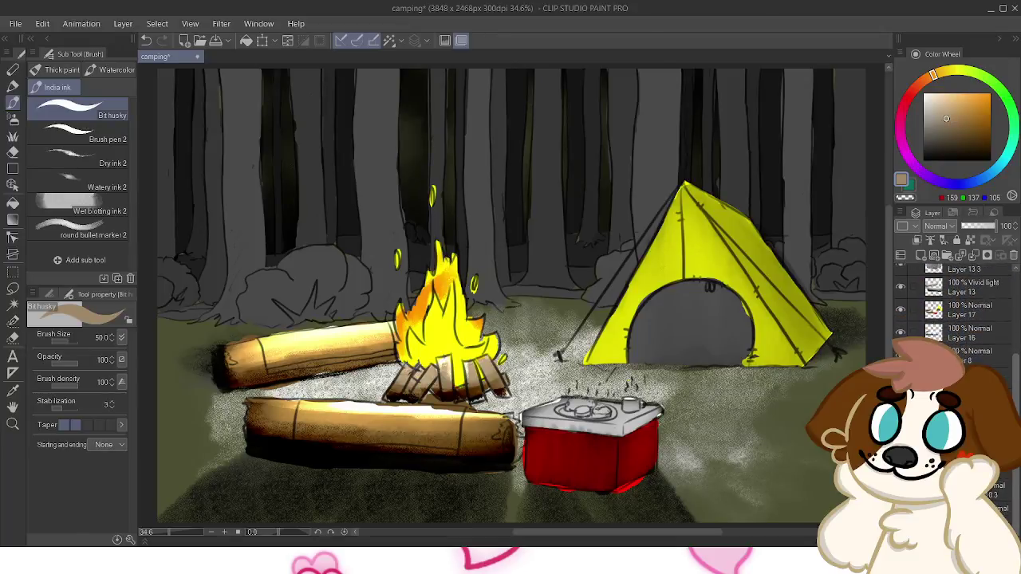
pyautogui.click(969, 274)
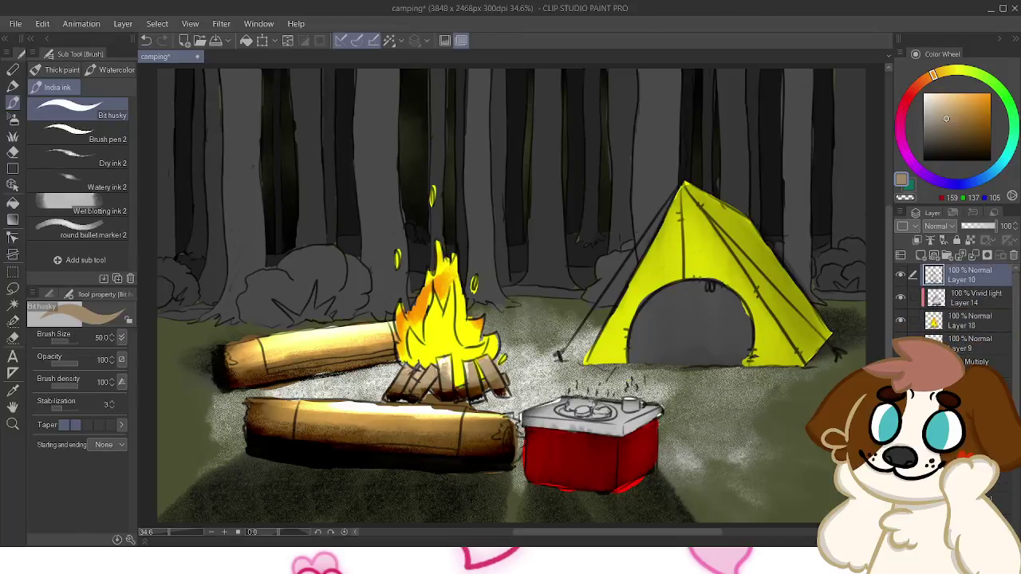
pyautogui.click(921, 254)
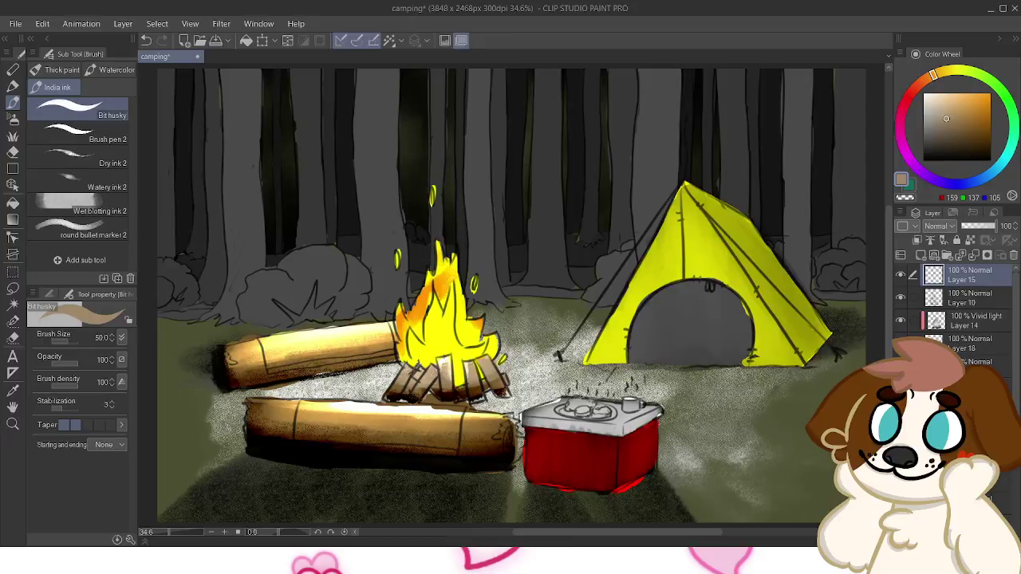
pyautogui.scroll(-5, 957, 319)
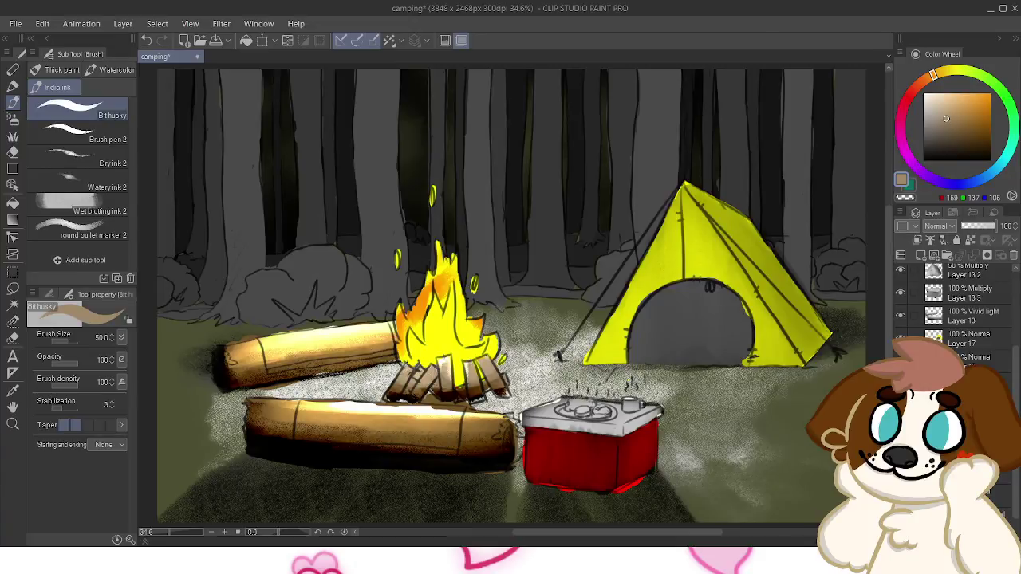
pyautogui.hotkey('ctrl', 'z')
pyautogui.hotkey('ctrl', 'z')
pyautogui.hotkey('ctrl', 'y')
pyautogui.hotkey('ctrl', 'y')
pyautogui.hotkey('ctrl', 'z')
pyautogui.hotkey('ctrl', 'y')
pyautogui.scroll(1, 957, 315)
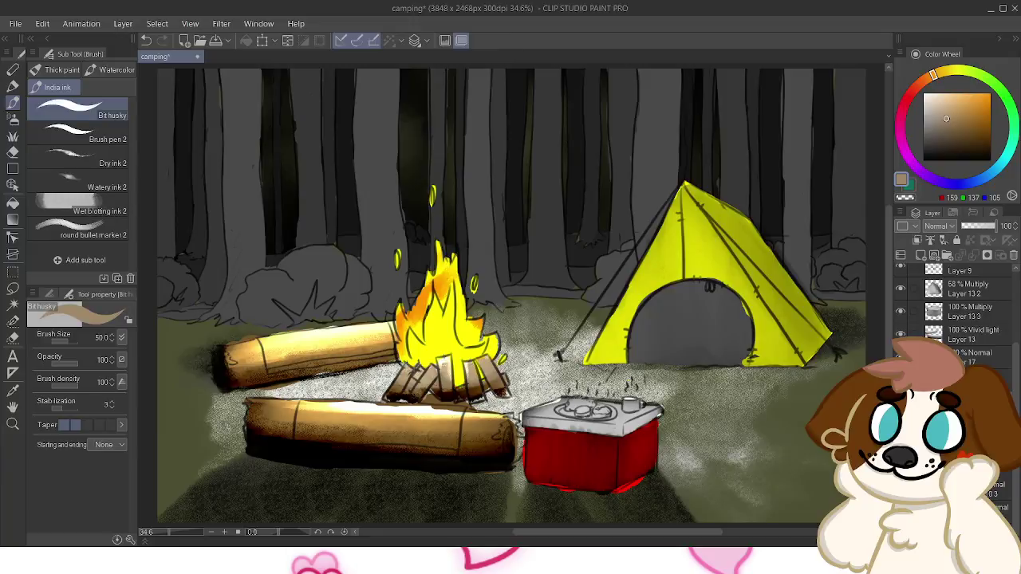
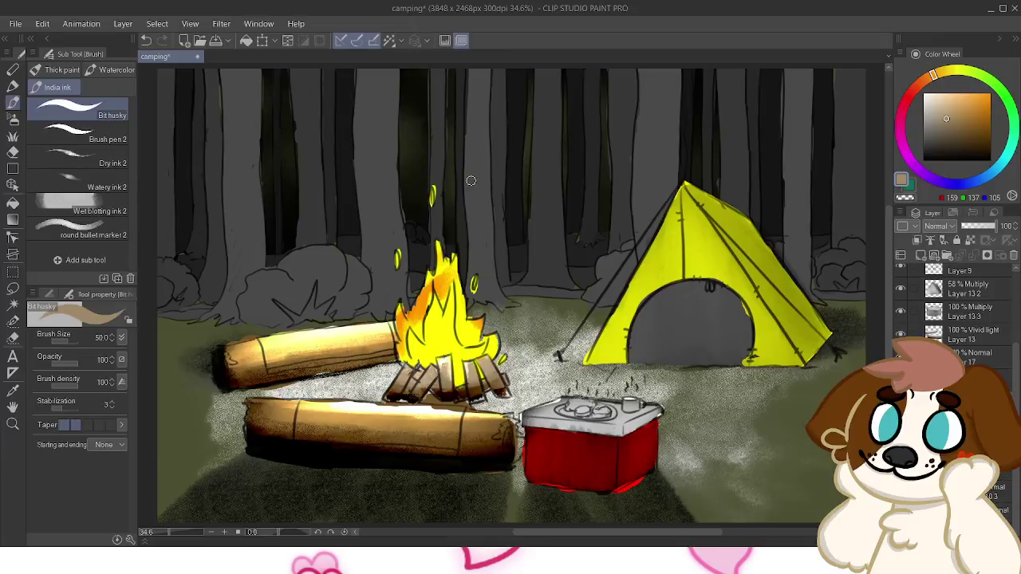
# Compare the forest background and ground with and without the latest edits by repeatedly undoing and redoing them
pyautogui.hotkey('ctrl', 'z')
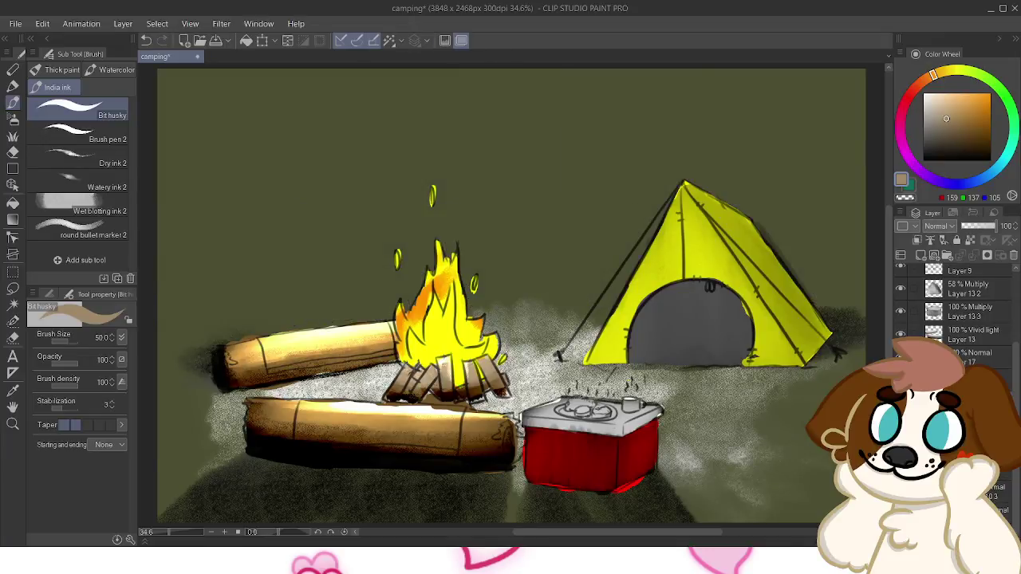
pyautogui.hotkey('ctrl', 'y')
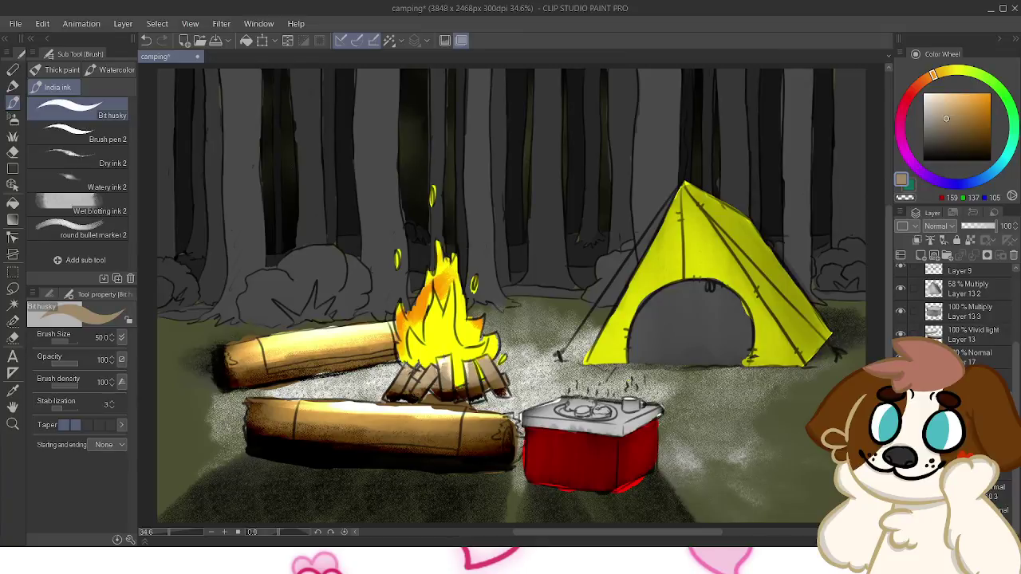
pyautogui.hotkey('ctrl', 'z')
pyautogui.hotkey('ctrl', 'z')
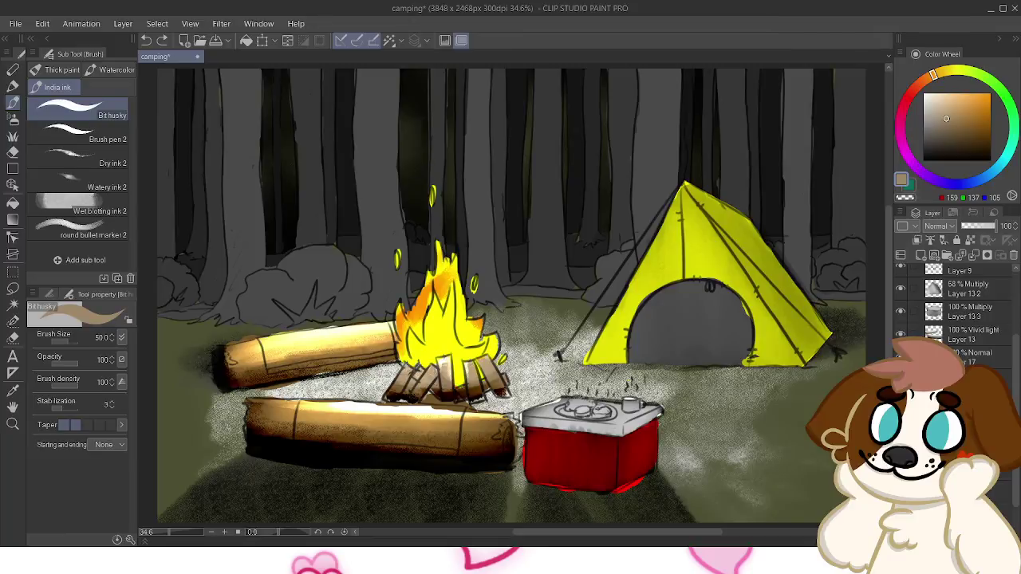
pyautogui.hotkey('ctrl', 'z')
pyautogui.hotkey('ctrl', 'y')
pyautogui.hotkey('ctrl', 'y')
pyautogui.hotkey('ctrl', 'y')
pyautogui.hotkey('ctrl', 's')
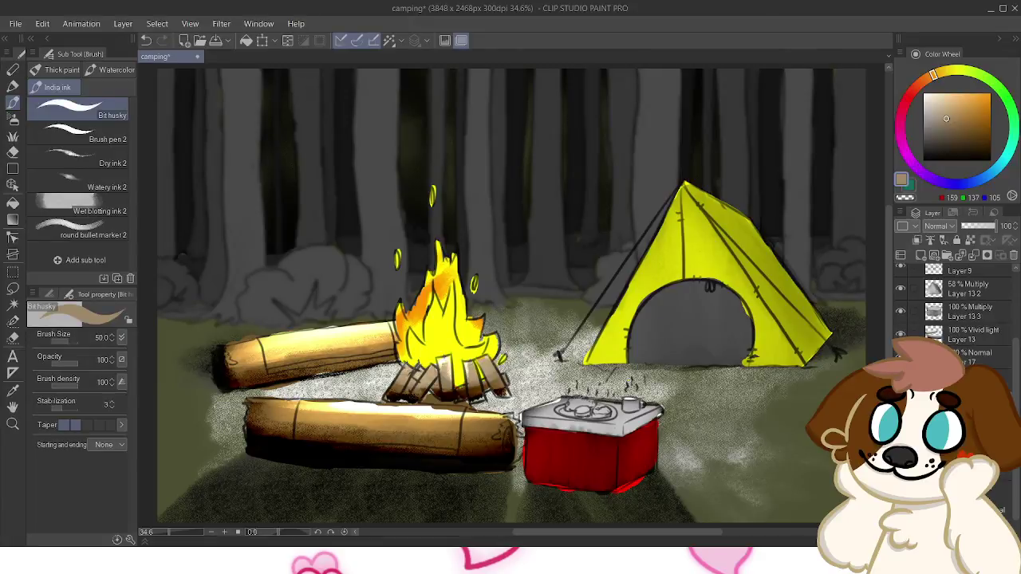
# Hide the grey shading on the ground around the campfire, logs and tent
pyautogui.hotkey('ctrl', '-')
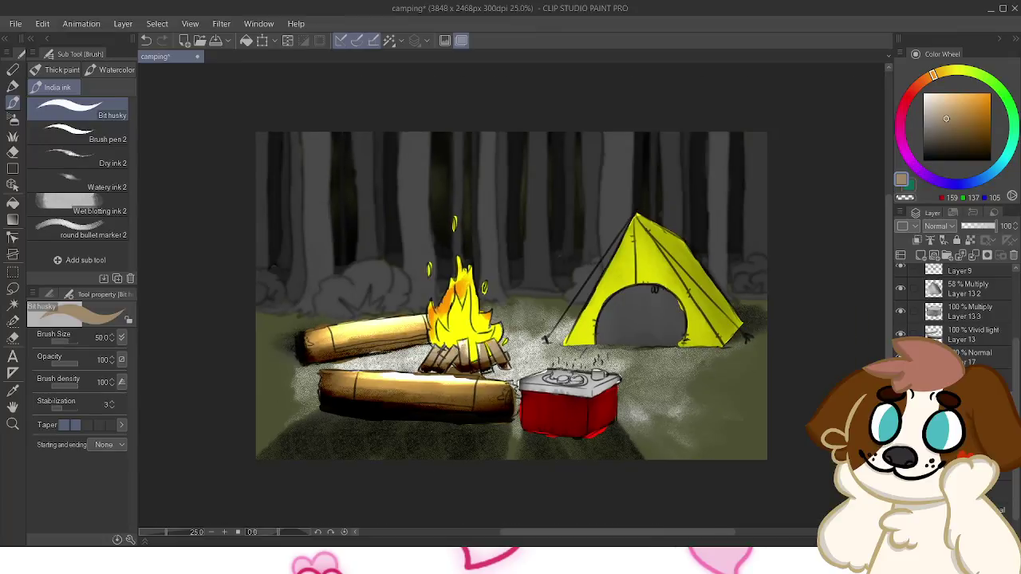
pyautogui.moveTo(512, 295); pyautogui.dragTo(456, 315)
pyautogui.scroll(-2, 957, 320)
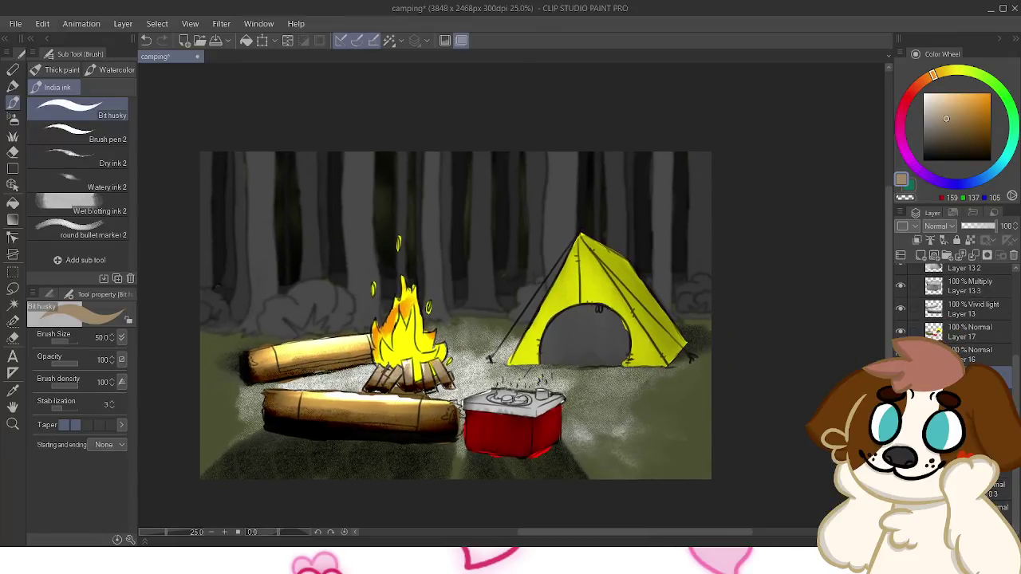
pyautogui.click(969, 354)
pyautogui.click(901, 355)
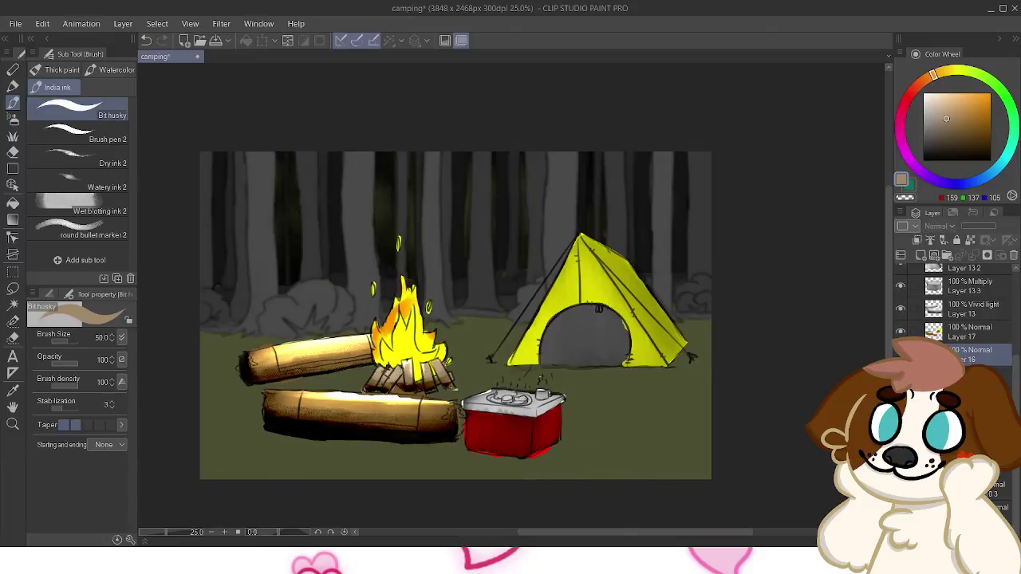
pyautogui.scroll(1, 957, 319)
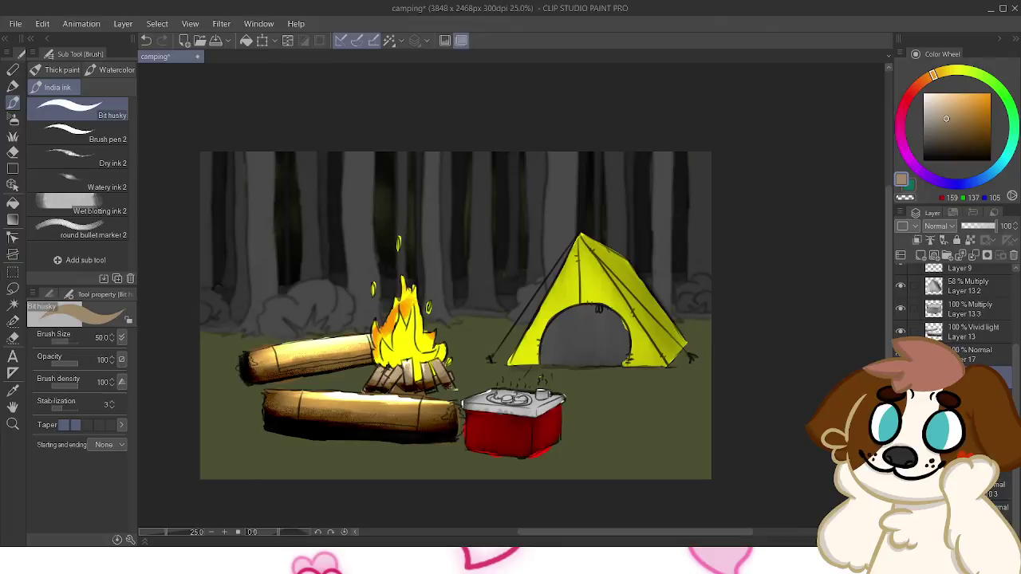
# Pick a bright yellow (232, 255, 0) and set up the Gouache thick paint brush at size 200
pyautogui.click(963, 70)
pyautogui.click(991, 93)
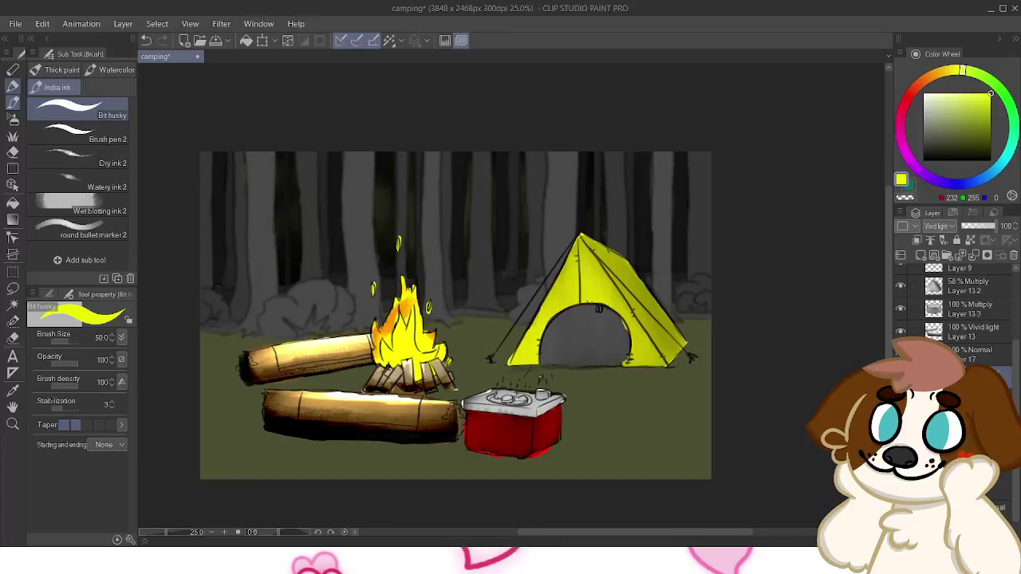
pyautogui.click(13, 87)
pyautogui.click(13, 119)
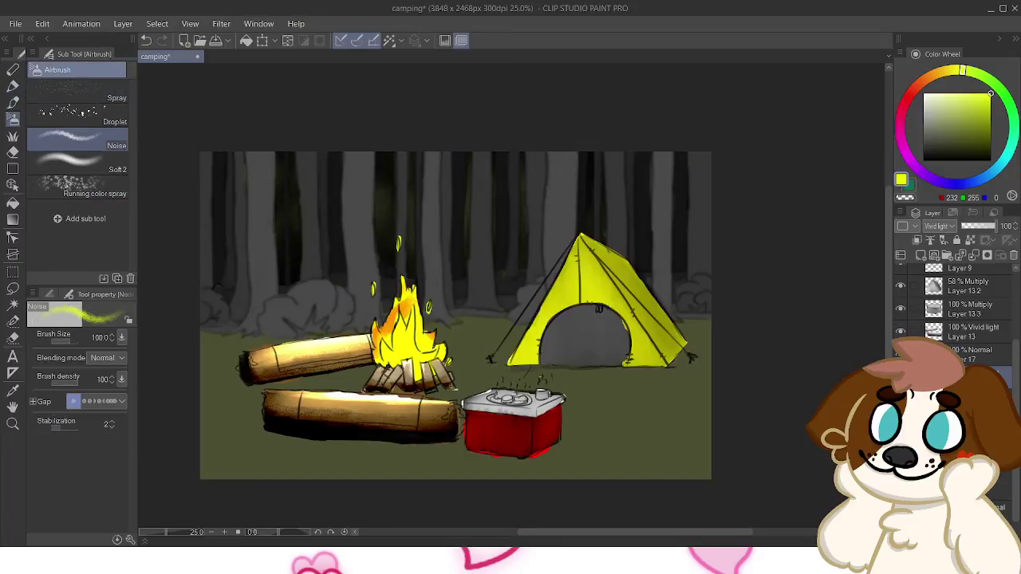
pyautogui.click(13, 102)
pyautogui.click(110, 69)
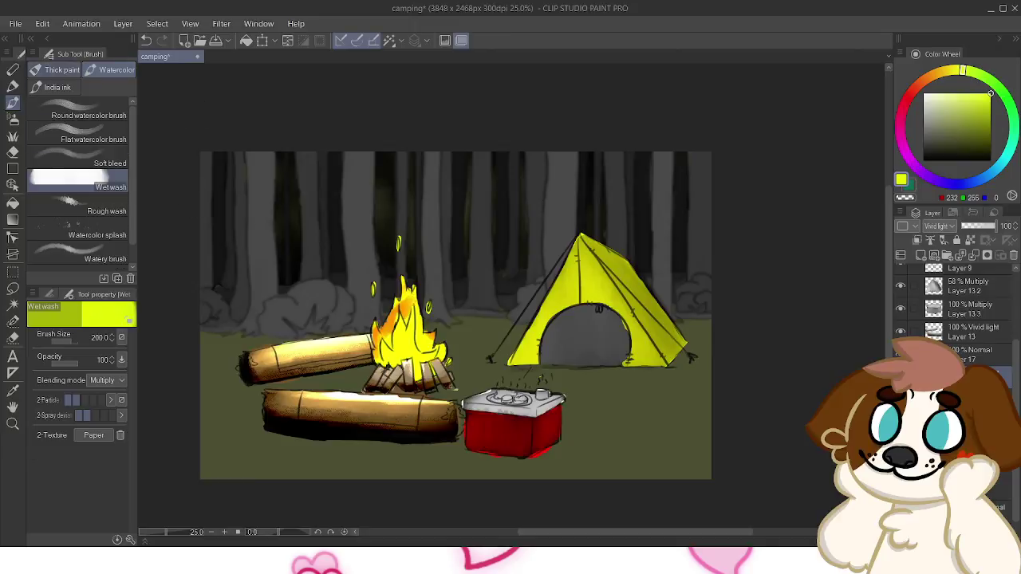
pyautogui.click(62, 69)
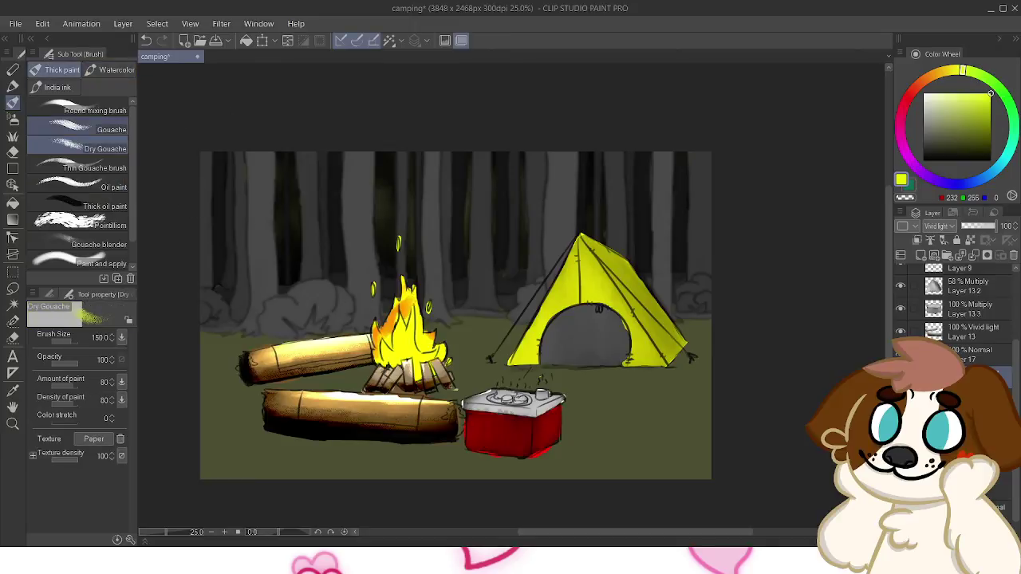
pyautogui.click(95, 128)
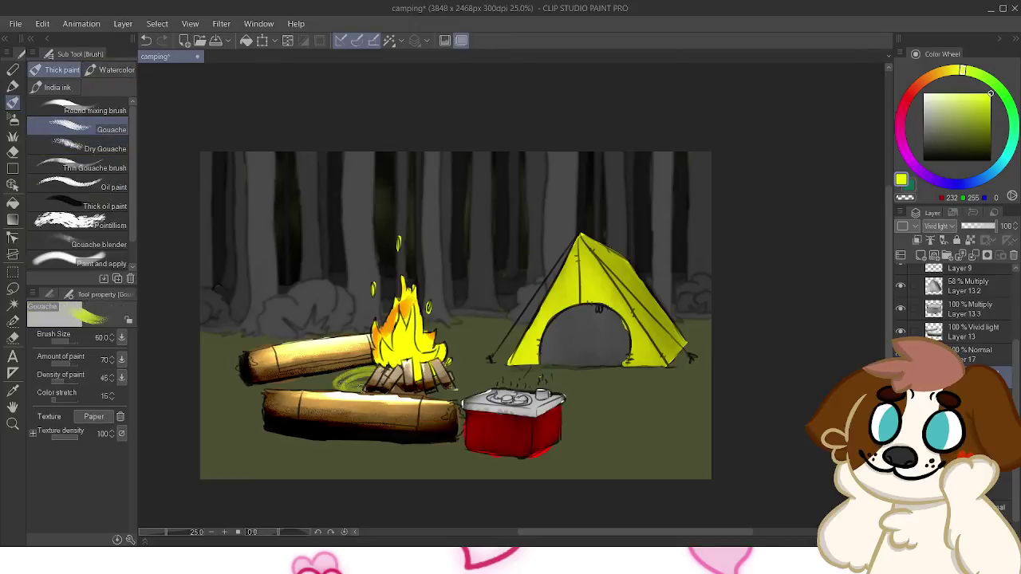
pyautogui.press(']')
pyautogui.press(']')
pyautogui.press(']')
pyautogui.moveTo(431, 383)
pyautogui.mouseDown()
pyautogui.moveTo(363, 392)
pyautogui.moveTo(390, 391)
pyautogui.moveTo(286, 380)
pyautogui.moveTo(268, 413)
pyautogui.mouseUp()
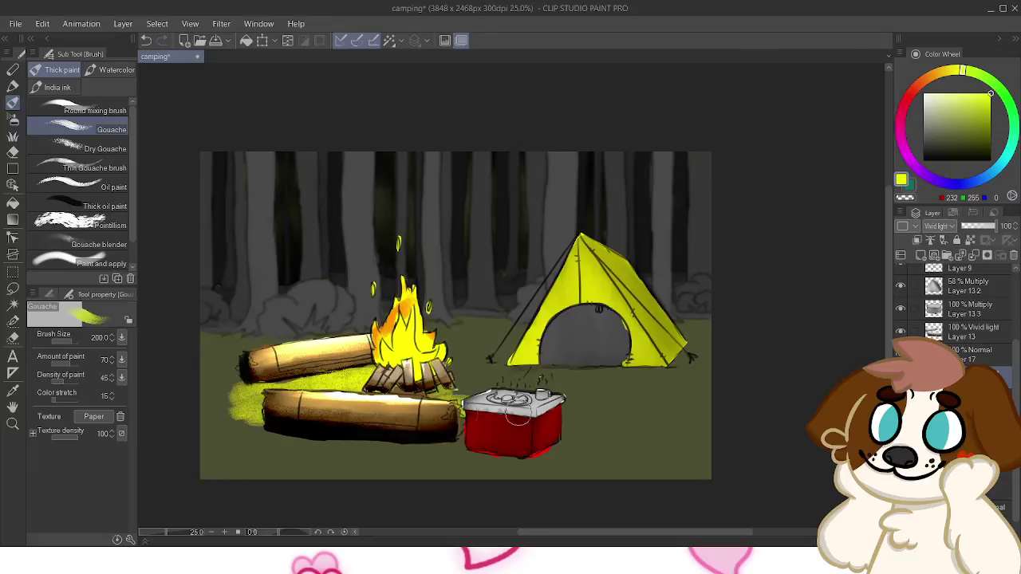
pyautogui.moveTo(568, 426)
pyautogui.mouseDown()
pyautogui.moveTo(647, 416)
pyautogui.moveTo(421, 384)
pyautogui.moveTo(503, 364)
pyautogui.moveTo(557, 392)
pyautogui.moveTo(566, 411)
pyautogui.moveTo(620, 405)
pyautogui.moveTo(624, 420)
pyautogui.moveTo(567, 430)
pyautogui.mouseUp()
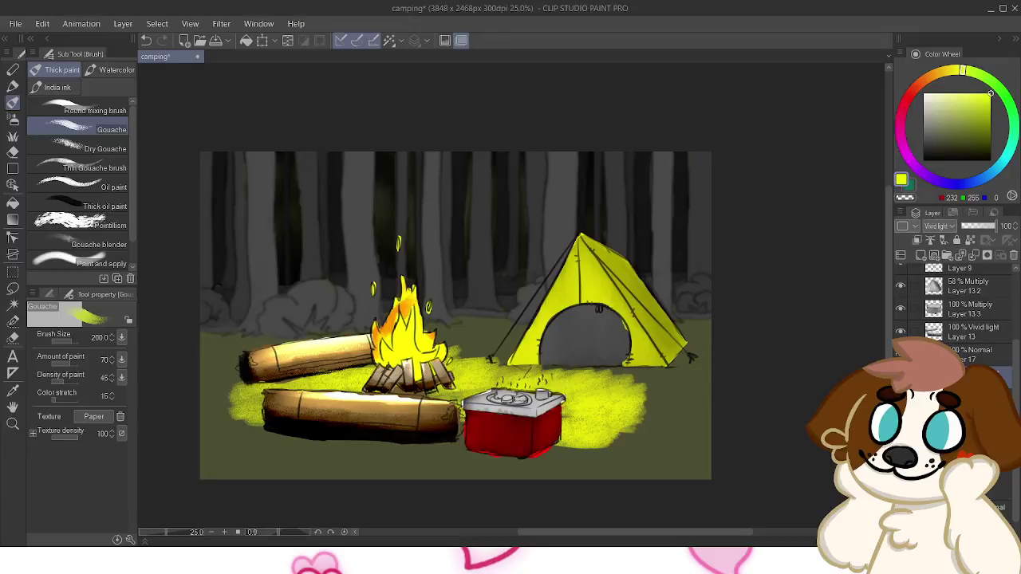
pyautogui.press('x')
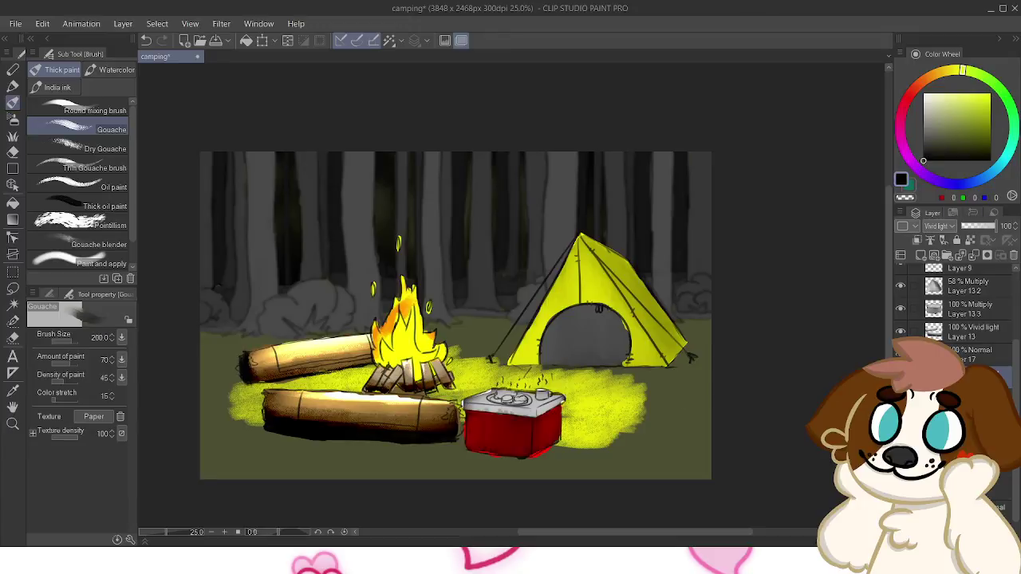
pyautogui.press('x')
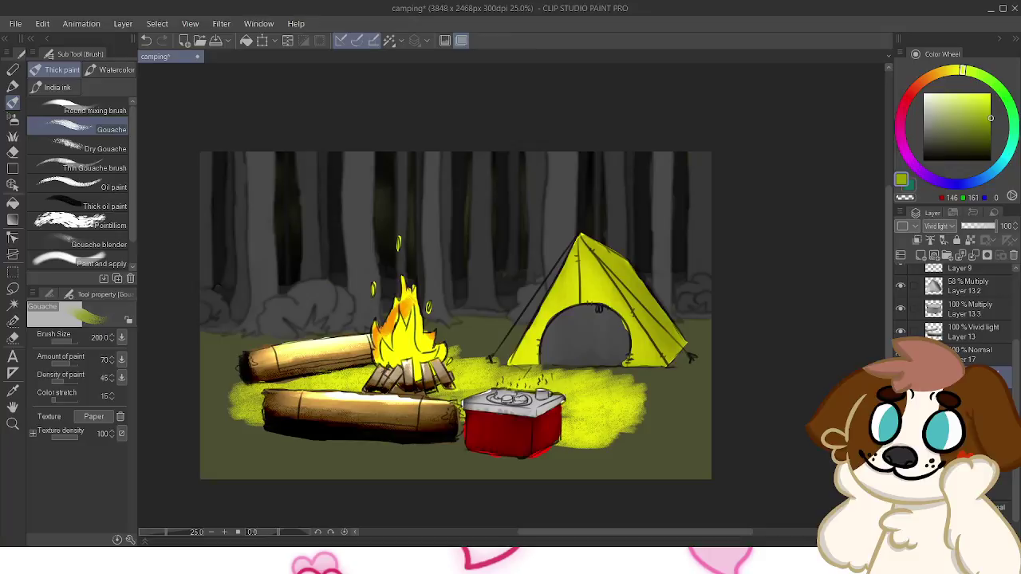
pyautogui.moveTo(570, 443)
pyautogui.mouseDown()
pyautogui.moveTo(550, 424)
pyautogui.moveTo(562, 415)
pyautogui.moveTo(650, 422)
pyautogui.moveTo(649, 411)
pyautogui.moveTo(618, 397)
pyautogui.moveTo(572, 395)
pyautogui.moveTo(641, 380)
pyautogui.moveTo(641, 390)
pyautogui.moveTo(558, 407)
pyautogui.moveTo(648, 415)
pyautogui.moveTo(555, 437)
pyautogui.mouseUp()
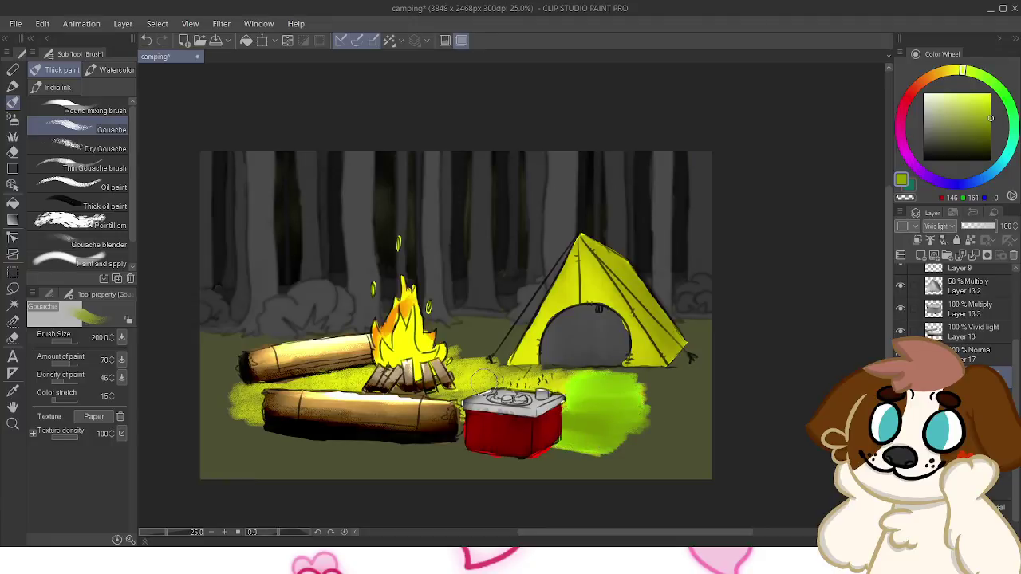
pyautogui.press('Delete')
# Paint a bright yellow (232, 255, 0) firelight glow on the ground around the logs, campfire and cooler
pyautogui.click(991, 93)
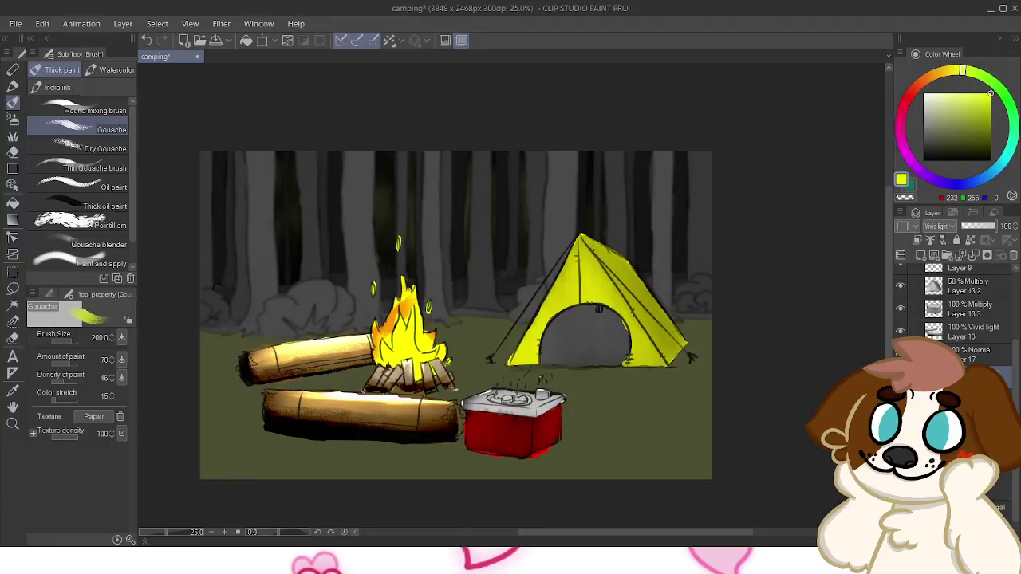
pyautogui.moveTo(381, 382)
pyautogui.mouseDown()
pyautogui.moveTo(329, 383)
pyautogui.moveTo(476, 386)
pyautogui.moveTo(356, 396)
pyautogui.moveTo(325, 389)
pyautogui.moveTo(332, 385)
pyautogui.moveTo(267, 388)
pyautogui.moveTo(317, 379)
pyautogui.moveTo(262, 387)
pyautogui.moveTo(239, 404)
pyautogui.moveTo(296, 404)
pyautogui.moveTo(263, 413)
pyautogui.moveTo(313, 401)
pyautogui.moveTo(275, 403)
pyautogui.mouseUp()
pyautogui.moveTo(457, 405)
pyautogui.mouseDown()
pyautogui.moveTo(528, 413)
pyautogui.moveTo(530, 384)
pyautogui.moveTo(462, 438)
pyautogui.moveTo(467, 450)
pyautogui.moveTo(466, 431)
pyautogui.moveTo(511, 421)
pyautogui.moveTo(552, 385)
pyautogui.moveTo(456, 388)
pyautogui.moveTo(467, 382)
pyautogui.moveTo(458, 377)
pyautogui.moveTo(596, 376)
pyautogui.moveTo(451, 358)
pyautogui.moveTo(455, 349)
pyautogui.moveTo(403, 366)
pyautogui.mouseUp()
pyautogui.moveTo(271, 382)
pyautogui.mouseDown()
pyautogui.moveTo(239, 391)
pyautogui.moveTo(228, 430)
pyautogui.moveTo(255, 424)
pyautogui.moveTo(271, 437)
pyautogui.moveTo(293, 422)
pyautogui.mouseUp()
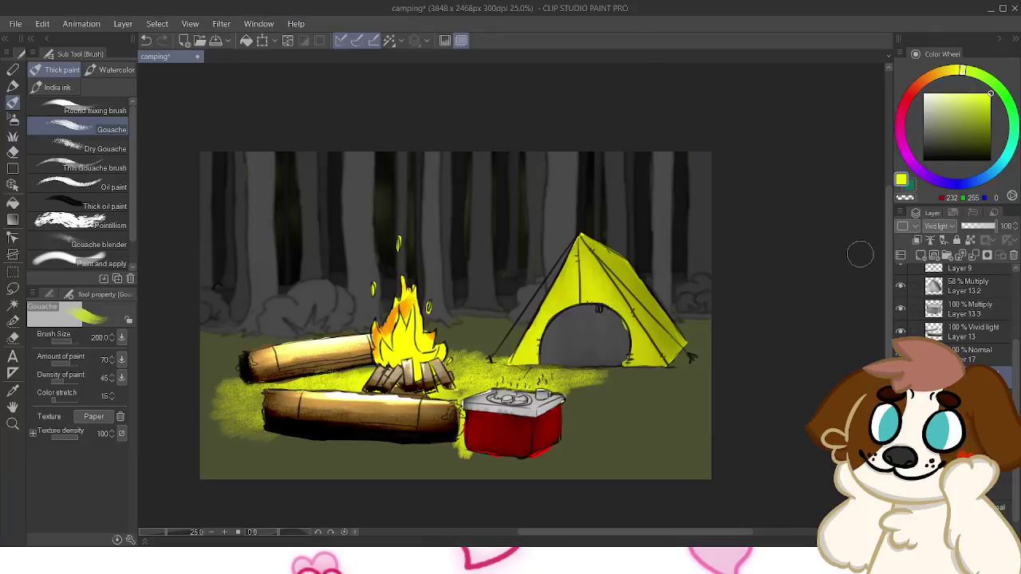
# Paint black cast shadows on the ground in front of the near log and red cooler, and at the tent's far corner
pyautogui.click(924, 160)
pyautogui.moveTo(272, 458)
pyautogui.mouseDown()
pyautogui.moveTo(238, 473)
pyautogui.moveTo(286, 438)
pyautogui.mouseUp()
pyautogui.hotkey('ctrl', 'z')
pyautogui.moveTo(241, 462)
pyautogui.mouseDown()
pyautogui.moveTo(288, 436)
pyautogui.moveTo(269, 466)
pyautogui.moveTo(290, 469)
pyautogui.moveTo(263, 481)
pyautogui.moveTo(276, 453)
pyautogui.moveTo(235, 470)
pyautogui.moveTo(339, 431)
pyautogui.moveTo(346, 437)
pyautogui.moveTo(309, 480)
pyautogui.moveTo(345, 480)
pyautogui.moveTo(405, 436)
pyautogui.moveTo(422, 439)
pyautogui.moveTo(430, 446)
pyautogui.moveTo(406, 476)
pyautogui.moveTo(422, 478)
pyautogui.moveTo(383, 485)
pyautogui.moveTo(379, 511)
pyautogui.moveTo(436, 477)
pyautogui.moveTo(271, 446)
pyautogui.moveTo(218, 483)
pyautogui.moveTo(250, 451)
pyautogui.moveTo(243, 477)
pyautogui.mouseUp()
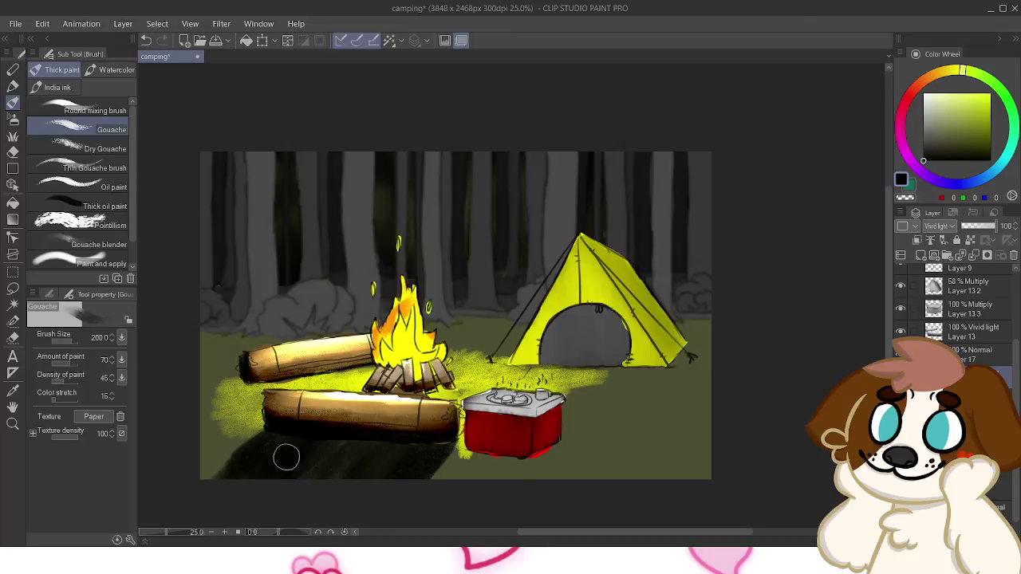
pyautogui.moveTo(462, 471)
pyautogui.mouseDown()
pyautogui.moveTo(479, 445)
pyautogui.moveTo(478, 479)
pyautogui.moveTo(481, 441)
pyautogui.moveTo(488, 475)
pyautogui.moveTo(478, 440)
pyautogui.moveTo(487, 469)
pyautogui.mouseUp()
pyautogui.hotkey('ctrl', 'z')
pyautogui.hotkey('ctrl', 'z')
pyautogui.hotkey('ctrl', 'z')
pyautogui.moveTo(330, 486)
pyautogui.mouseDown()
pyautogui.moveTo(257, 466)
pyautogui.moveTo(218, 485)
pyautogui.moveTo(244, 456)
pyautogui.moveTo(202, 499)
pyautogui.mouseUp()
pyautogui.moveTo(479, 447)
pyautogui.mouseDown()
pyautogui.moveTo(484, 479)
pyautogui.moveTo(493, 439)
pyautogui.moveTo(501, 450)
pyautogui.moveTo(528, 448)
pyautogui.moveTo(537, 469)
pyautogui.moveTo(540, 444)
pyautogui.moveTo(557, 485)
pyautogui.moveTo(554, 450)
pyautogui.moveTo(574, 457)
pyautogui.moveTo(551, 445)
pyautogui.moveTo(570, 487)
pyautogui.moveTo(546, 438)
pyautogui.moveTo(552, 468)
pyautogui.moveTo(536, 453)
pyautogui.moveTo(537, 477)
pyautogui.moveTo(483, 479)
pyautogui.moveTo(471, 445)
pyautogui.mouseUp()
pyautogui.hotkey('ctrl', 'z')
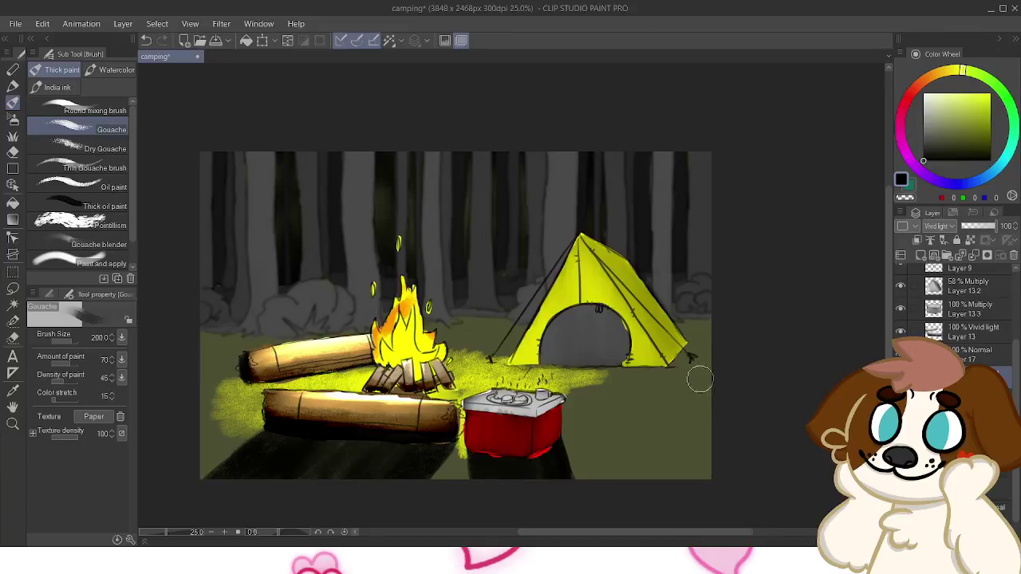
pyautogui.moveTo(703, 354)
pyautogui.mouseDown()
pyautogui.moveTo(667, 363)
pyautogui.moveTo(695, 338)
pyautogui.mouseUp()
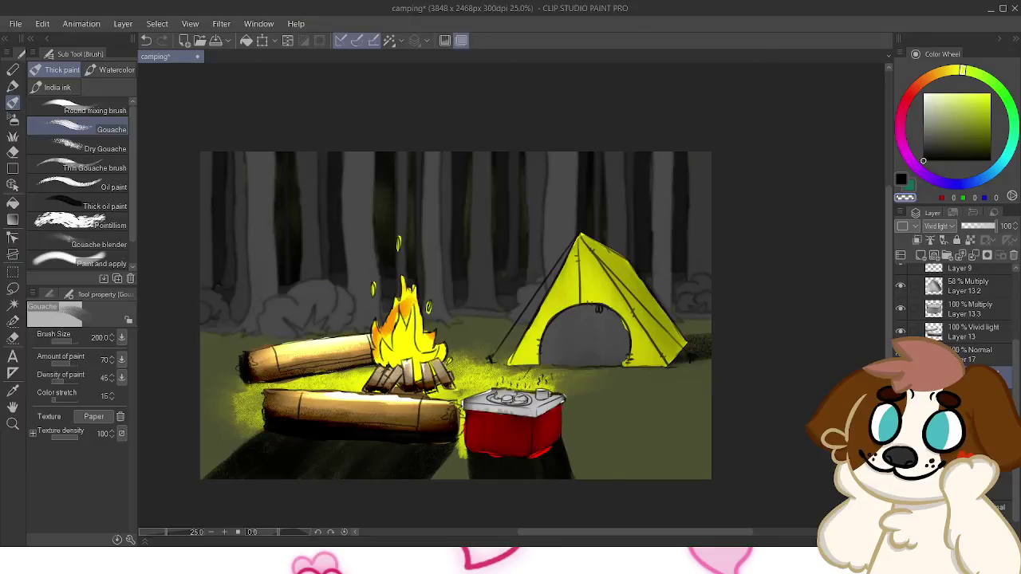
# Raise Layer 13 2's opacity to 100% and merge it down into Layer 13 3
pyautogui.scroll(3, 957, 319)
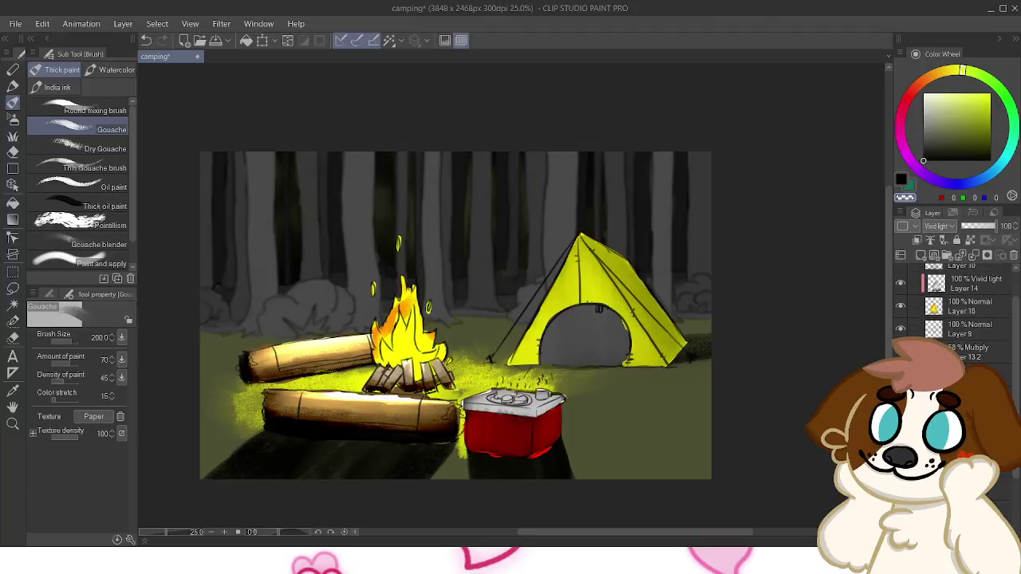
pyautogui.click(975, 352)
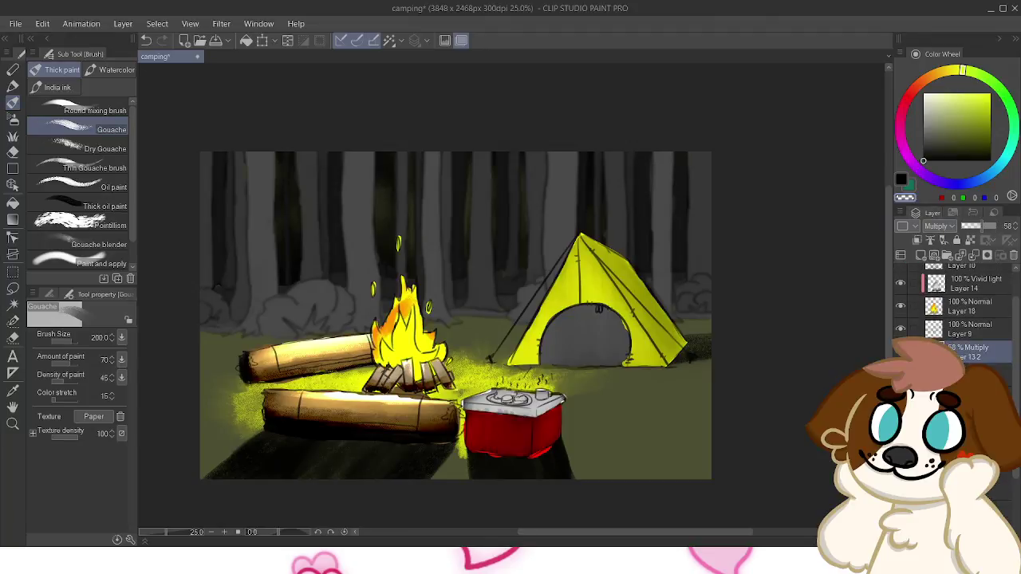
pyautogui.click(996, 226)
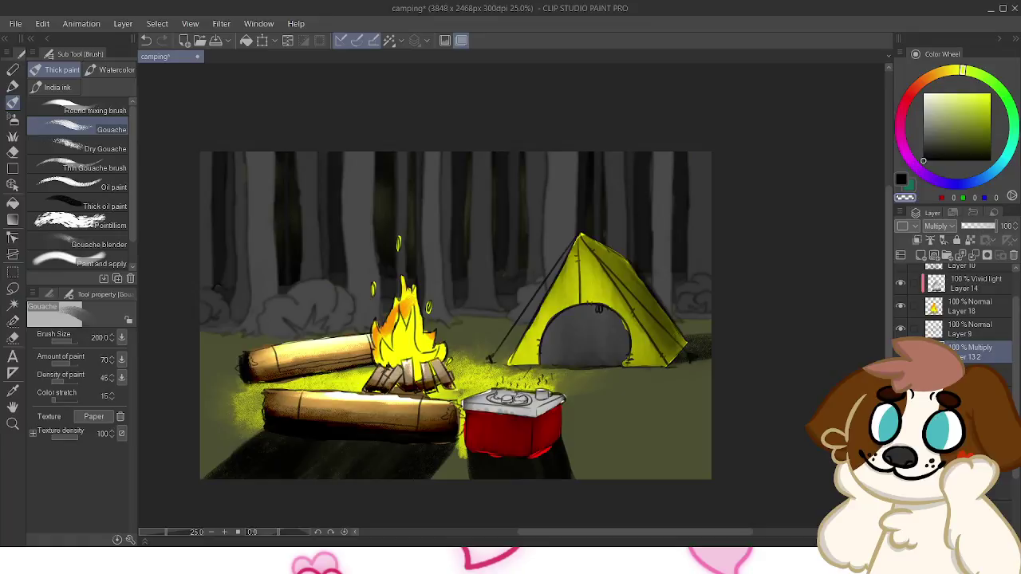
pyautogui.click(990, 374)
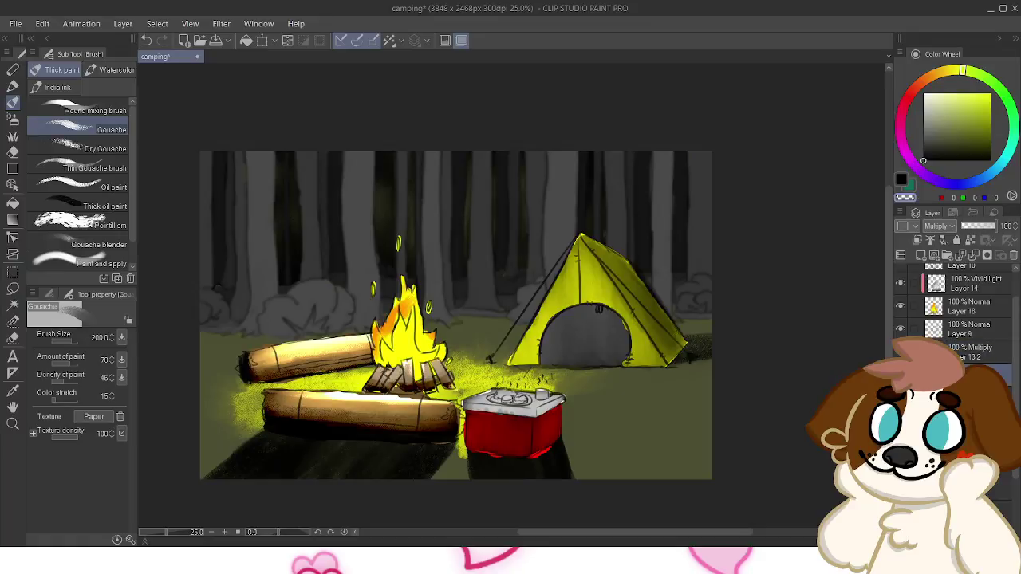
pyautogui.click(987, 352)
pyautogui.click(974, 255)
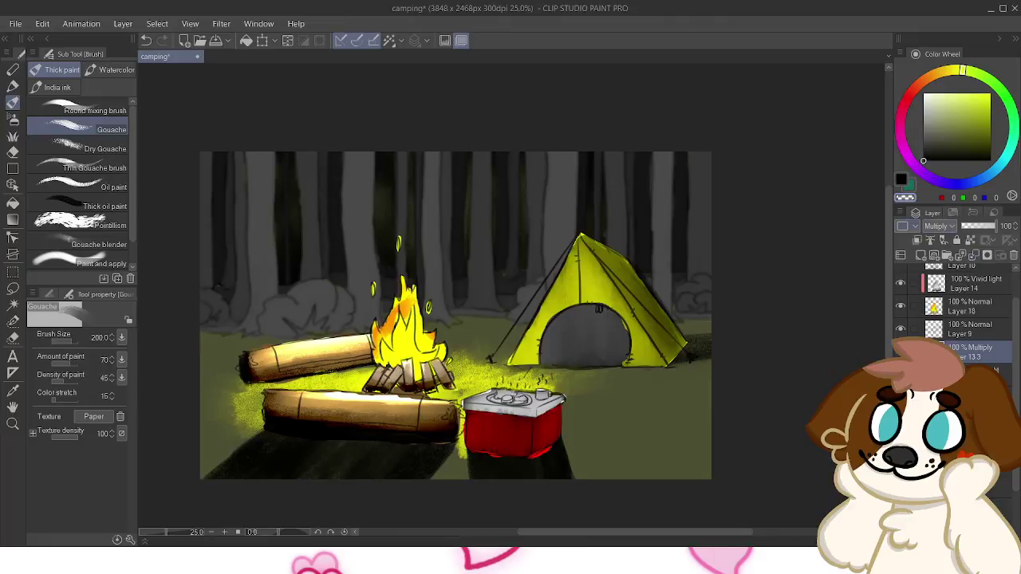
# Move the merged Layer 13 3 directly beneath Layer 13 and clip it to the colour layer below
pyautogui.click(917, 240)
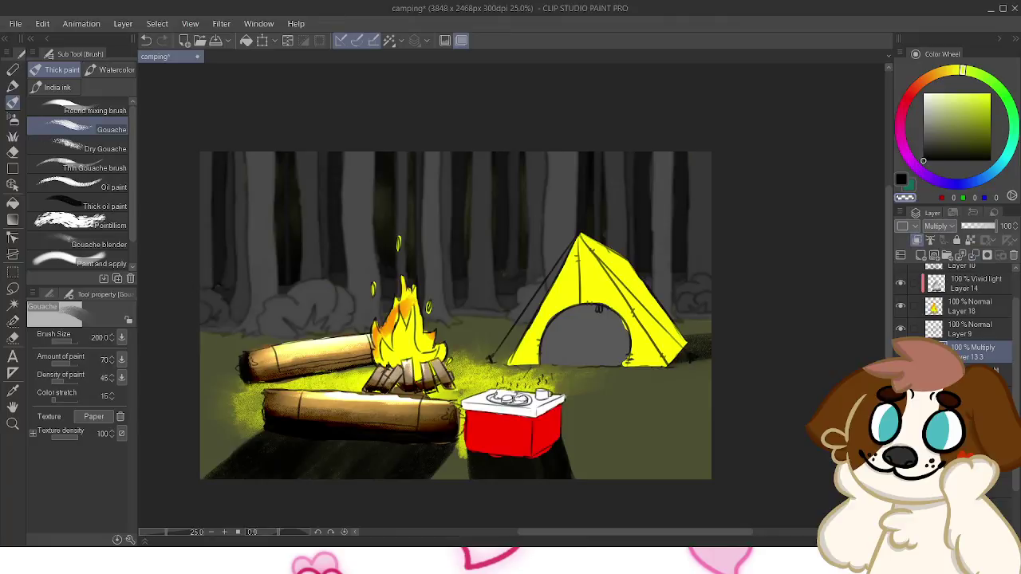
pyautogui.hotkey('ctrl', 'z')
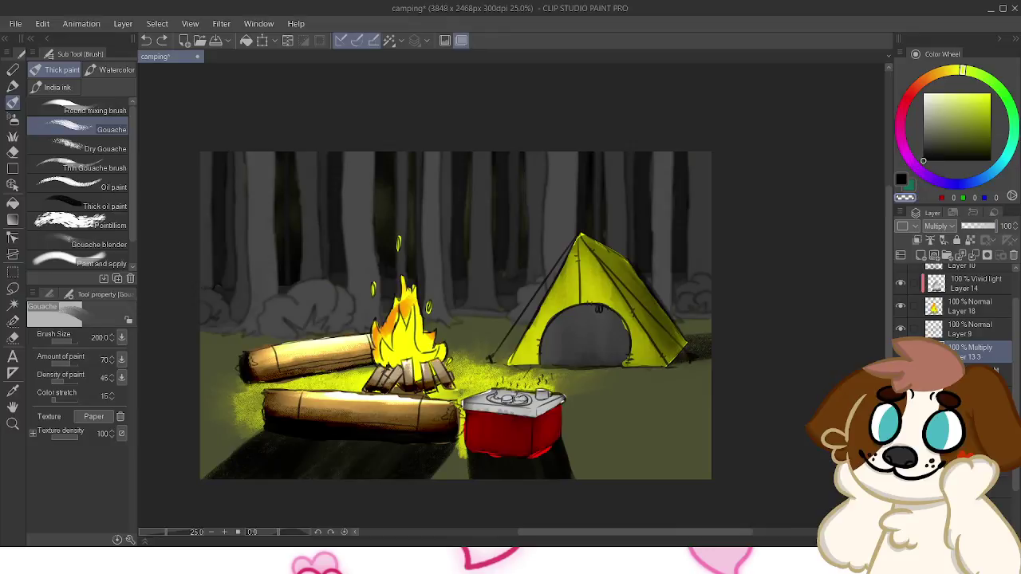
pyautogui.moveTo(978, 352); pyautogui.dragTo(977, 375)
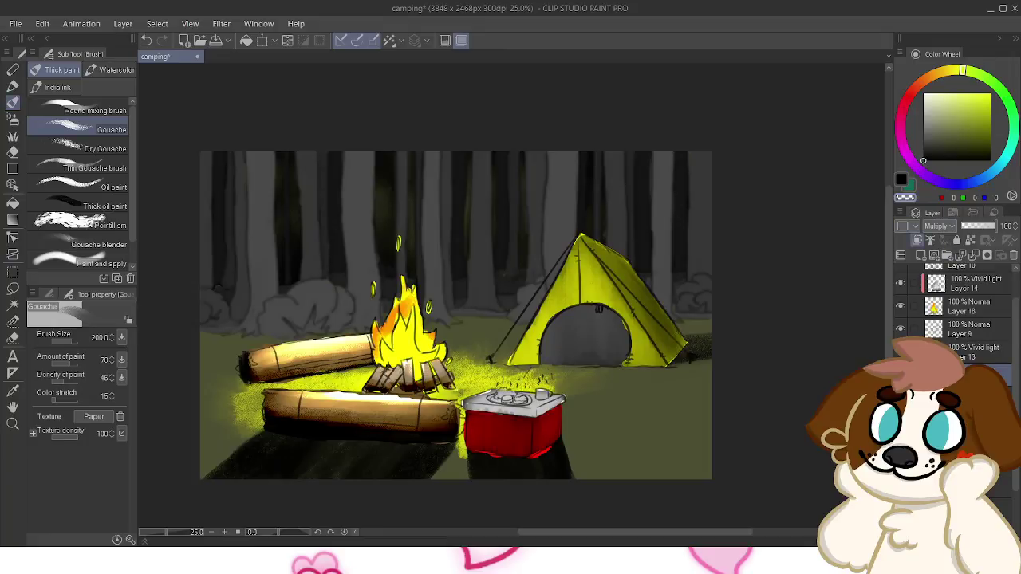
# Erase the stray red along the cooler's lower edge on its colour layer using an India ink brush with transparent colour
pyautogui.click(977, 421)
pyautogui.click(901, 420)
pyautogui.click(901, 421)
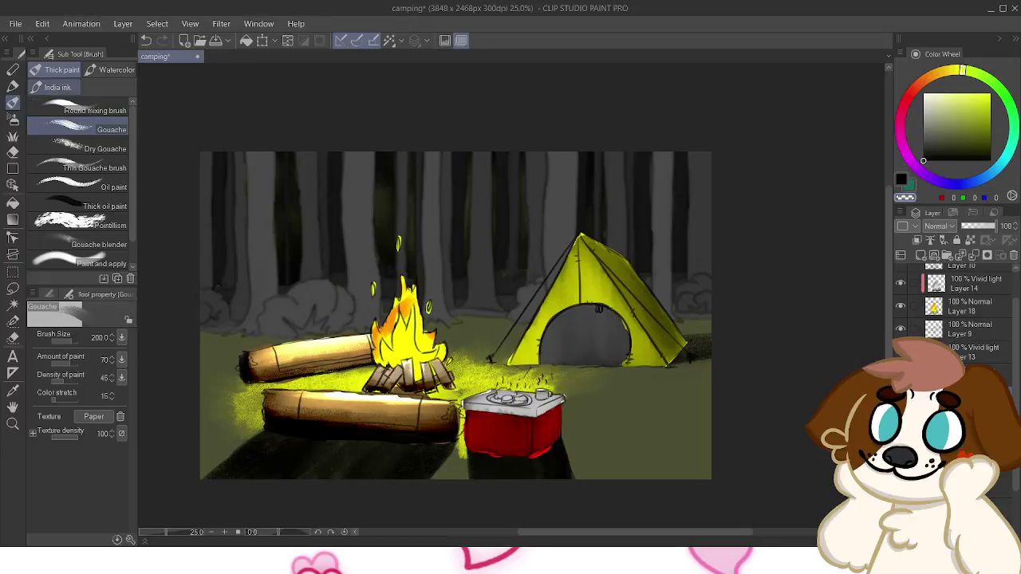
pyautogui.moveTo(551, 456); pyautogui.dragTo(523, 461)
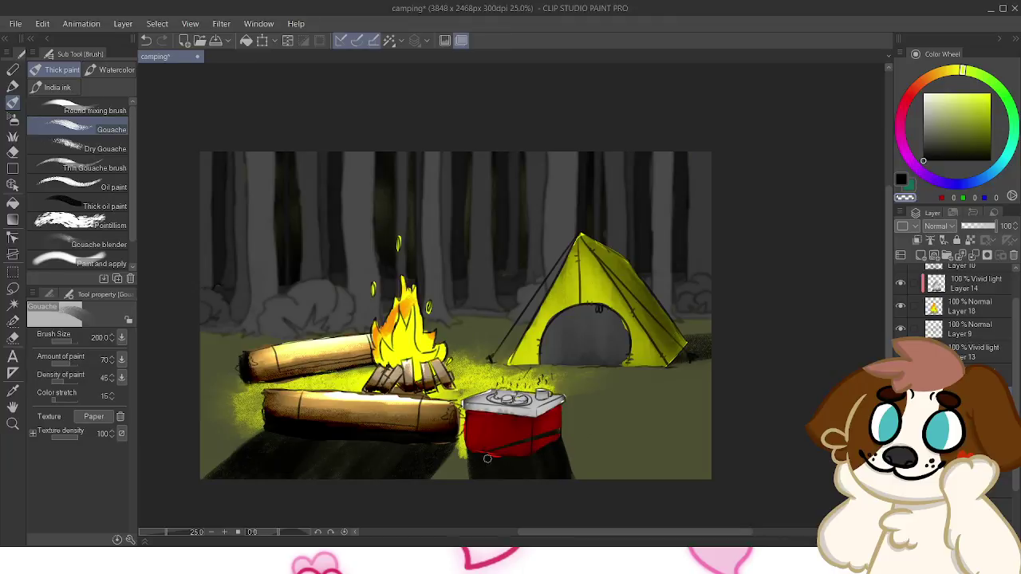
pyautogui.moveTo(503, 466)
pyautogui.mouseDown()
pyautogui.moveTo(514, 460)
pyautogui.moveTo(464, 457)
pyautogui.moveTo(514, 453)
pyautogui.mouseUp()
# Check what Vivid light Layer 13 contains by toggling its visibility, and clip it to the layer below
pyautogui.click(975, 351)
pyautogui.click(901, 351)
pyautogui.click(901, 351)
pyautogui.click(917, 241)
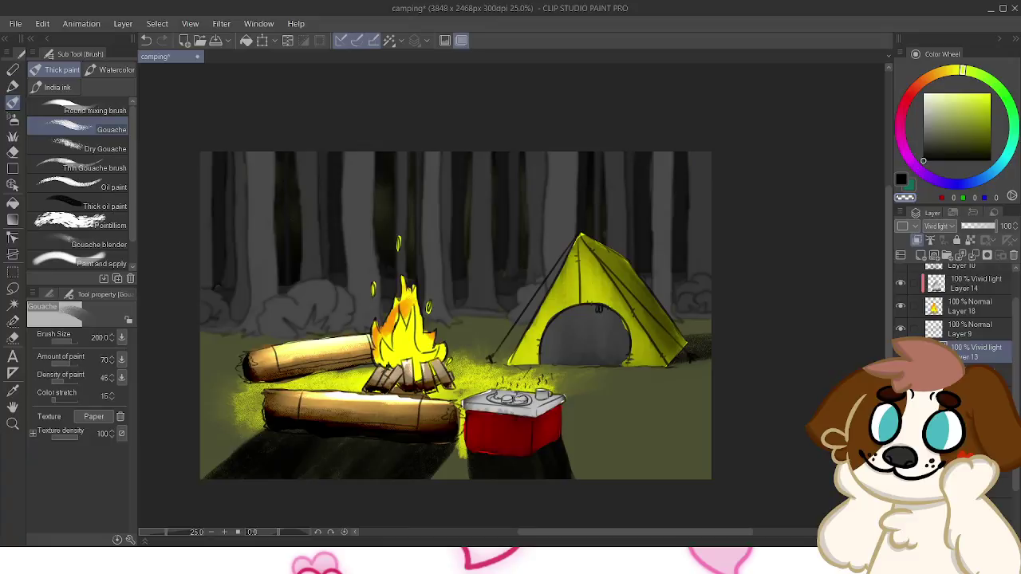
# Soften the Vivid light shading and highlights on both logs on Layer 13 with size 200 Gouache in transparent colour
pyautogui.moveTo(314, 403)
pyautogui.mouseDown()
pyautogui.moveTo(411, 398)
pyautogui.moveTo(321, 399)
pyautogui.moveTo(382, 390)
pyautogui.moveTo(301, 409)
pyautogui.moveTo(404, 396)
pyautogui.moveTo(304, 403)
pyautogui.mouseUp()
pyautogui.moveTo(270, 359); pyautogui.dragTo(402, 347)
pyautogui.hotkey('ctrl', 'z')
pyautogui.moveTo(270, 362)
pyautogui.mouseDown()
pyautogui.moveTo(405, 342)
pyautogui.moveTo(262, 364)
pyautogui.moveTo(346, 339)
pyautogui.moveTo(416, 338)
pyautogui.mouseUp()
pyautogui.moveTo(227, 371); pyautogui.dragTo(309, 343)
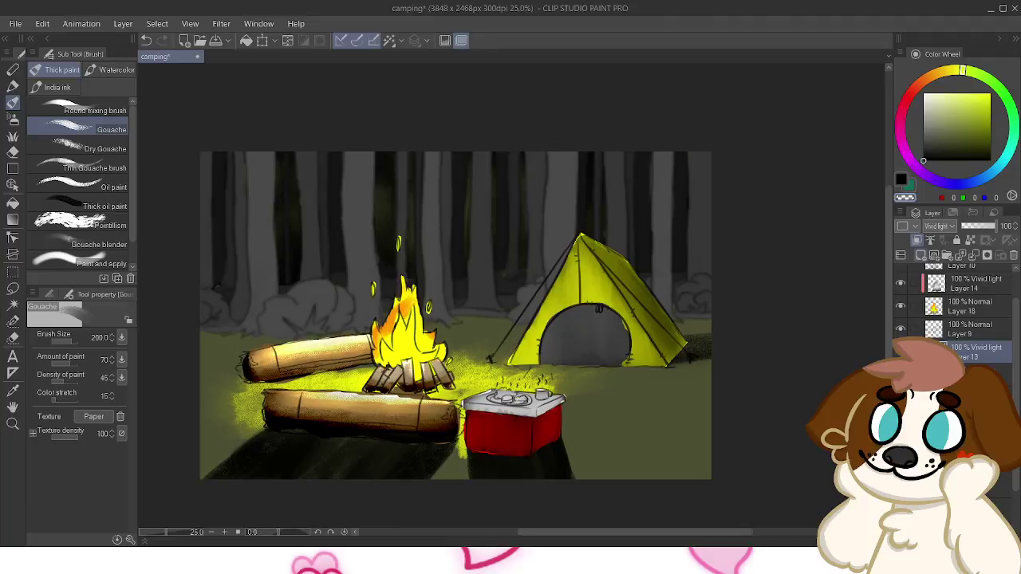
# Sample the logs' flat brown (116, 86, 40) and fill the gaps around both logs' ends and edges on their colour layer
pyautogui.hotkey('alt', '[')
pyautogui.hotkey('alt', '[')
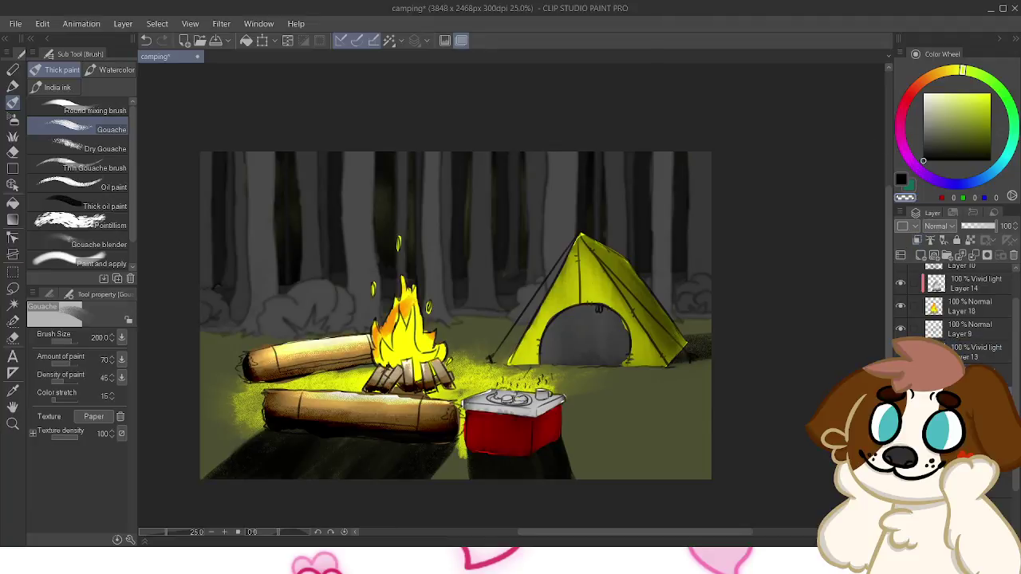
pyautogui.press('Delete')
pyautogui.keyDown('alt'); pyautogui.click(266, 361); pyautogui.keyUp('alt')
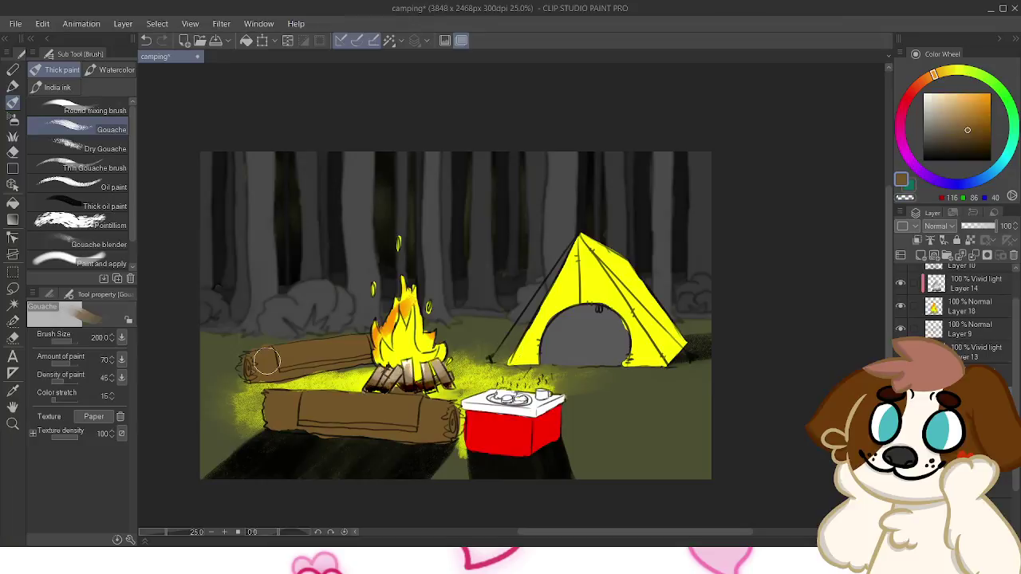
pyautogui.moveTo(246, 370); pyautogui.dragTo(241, 367)
pyautogui.moveTo(289, 423); pyautogui.dragTo(284, 428)
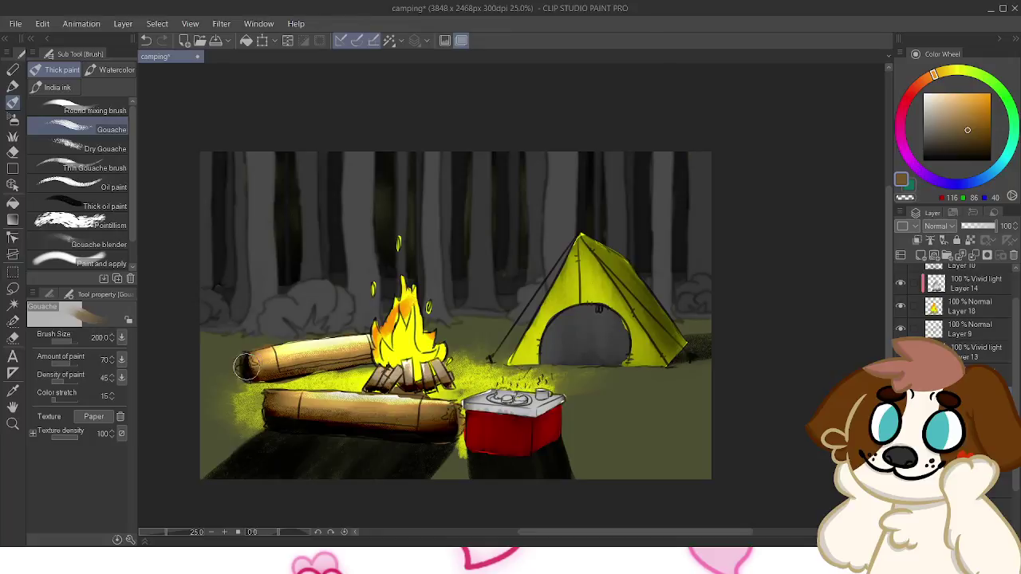
pyautogui.moveTo(343, 345); pyautogui.dragTo(359, 351)
# Sample the firewood's tan with Layer 14 hidden and touch up the firewood on Layer 18 using a size 70 Gouache brush
pyautogui.click(971, 306)
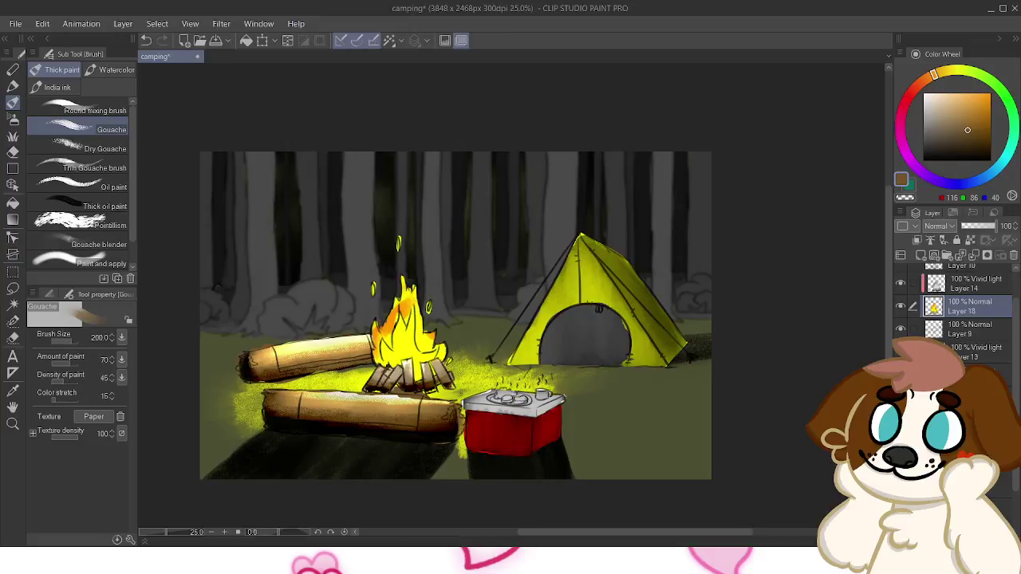
pyautogui.click(901, 283)
pyautogui.keyDown('alt'); pyautogui.click(444, 375); pyautogui.keyUp('alt')
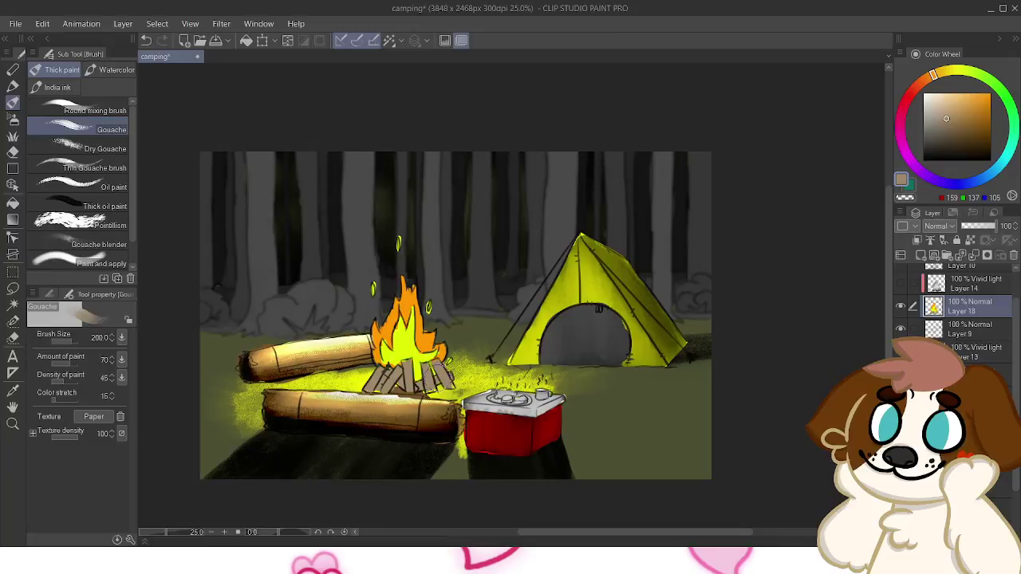
pyautogui.press('[')
pyautogui.press('[')
pyautogui.press('[')
pyautogui.press('[')
pyautogui.press('[')
pyautogui.press('[')
pyautogui.hotkey('ctrl', 'z')
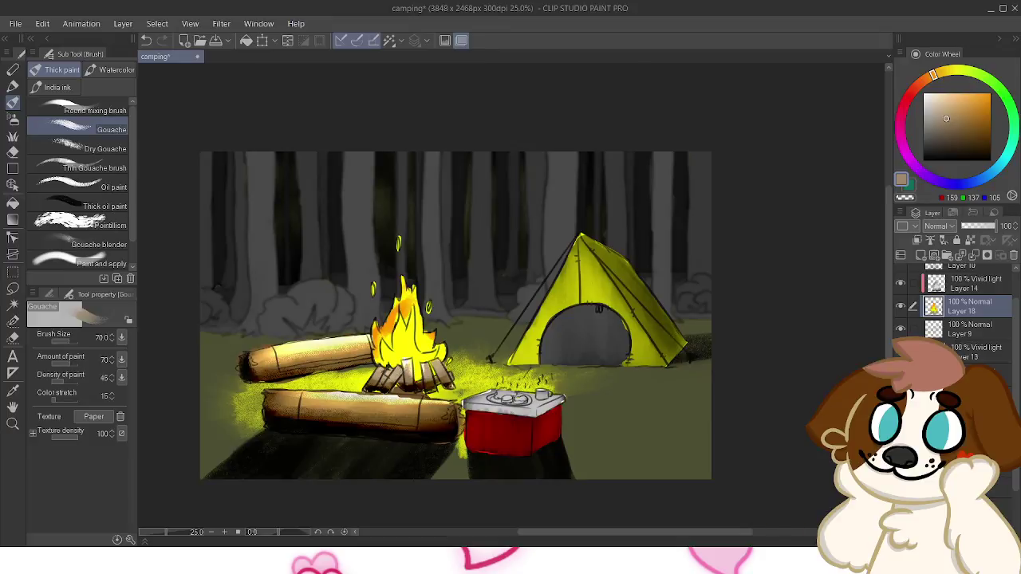
# Shade the firewood beneath the flames in black on Vivid light Layer 14
pyautogui.click(970, 283)
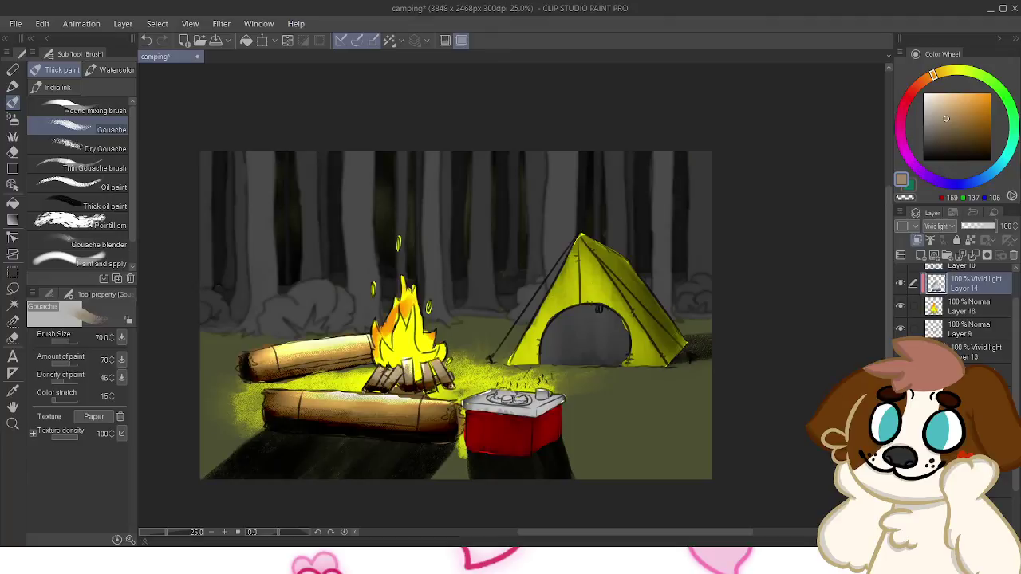
pyautogui.click(924, 160)
pyautogui.moveTo(407, 375)
pyautogui.mouseDown()
pyautogui.moveTo(410, 362)
pyautogui.moveTo(408, 379)
pyautogui.mouseUp()
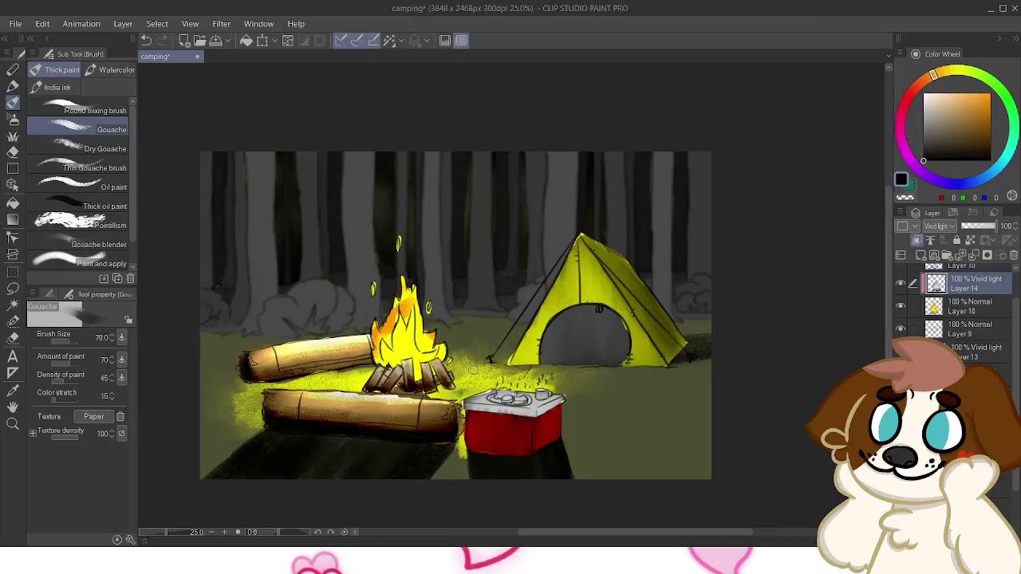
# Brush white highlights over the back and front logs on Vivid light Layer 13 with size 250 Gouache
pyautogui.press('x')
pyautogui.click(977, 352)
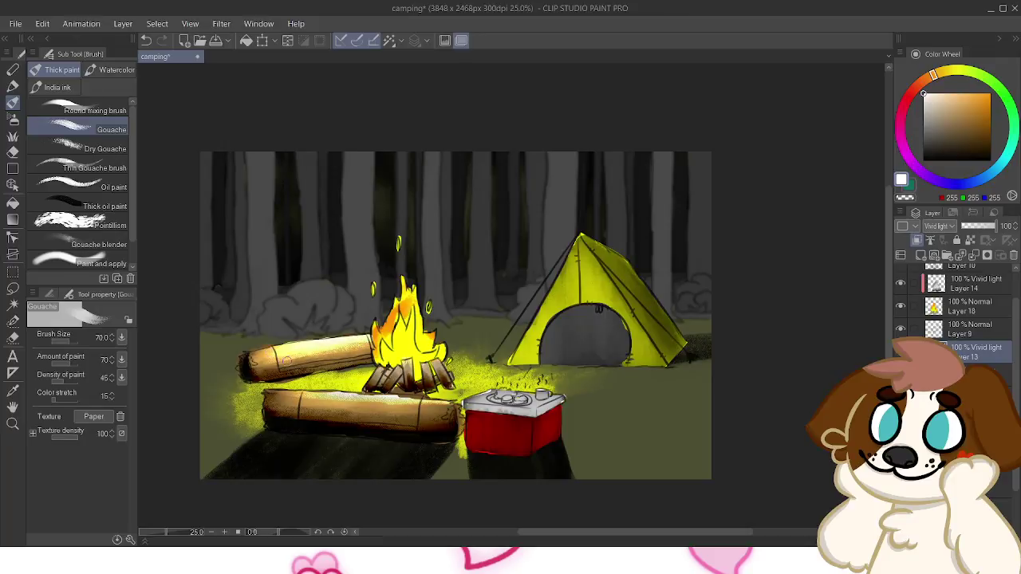
pyautogui.press(']')
pyautogui.press(']')
pyautogui.press(']')
pyautogui.press(']')
pyautogui.press(']')
pyautogui.press(']')
pyautogui.press(']')
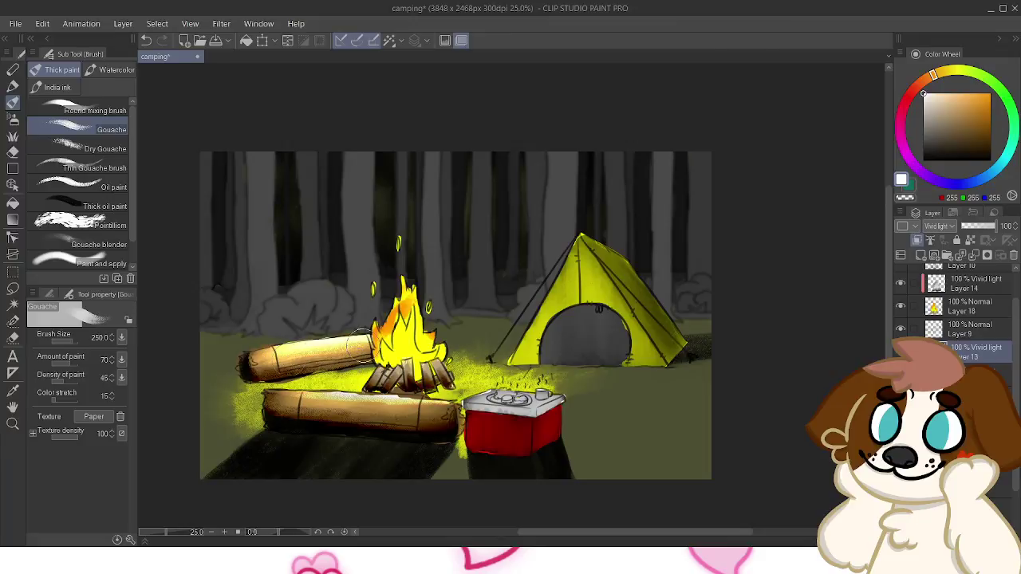
pyautogui.moveTo(255, 363); pyautogui.dragTo(361, 341)
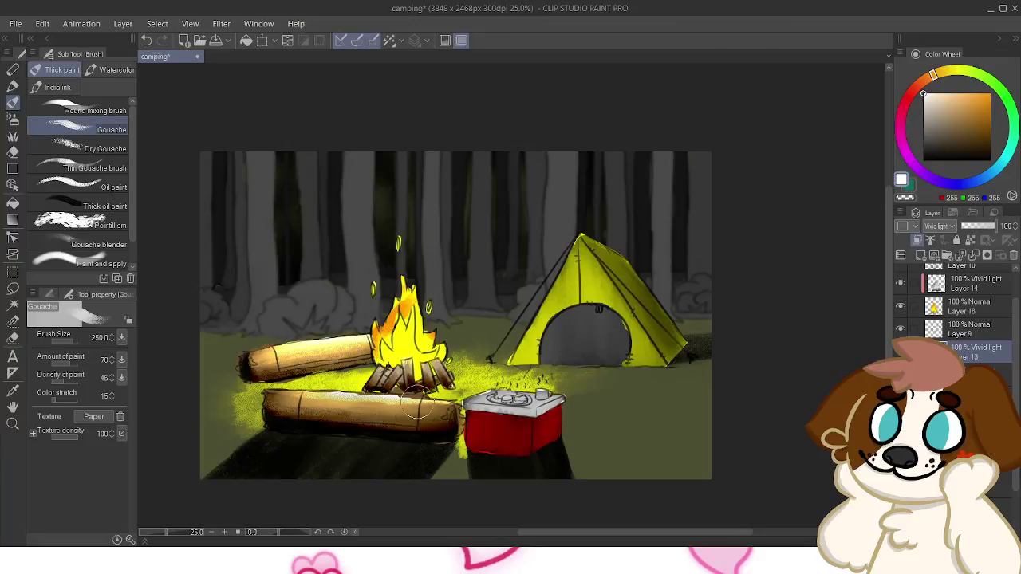
pyautogui.moveTo(274, 417)
pyautogui.mouseDown()
pyautogui.moveTo(311, 410)
pyautogui.moveTo(419, 422)
pyautogui.mouseUp()
# Darken the front log's lower half along its length with black strokes on Layer 13
pyautogui.click(924, 161)
pyautogui.moveTo(326, 431)
pyautogui.mouseDown()
pyautogui.moveTo(311, 422)
pyautogui.moveTo(427, 426)
pyautogui.mouseUp()
pyautogui.moveTo(299, 411); pyautogui.dragTo(459, 420)
pyautogui.moveTo(282, 418); pyautogui.dragTo(448, 426)
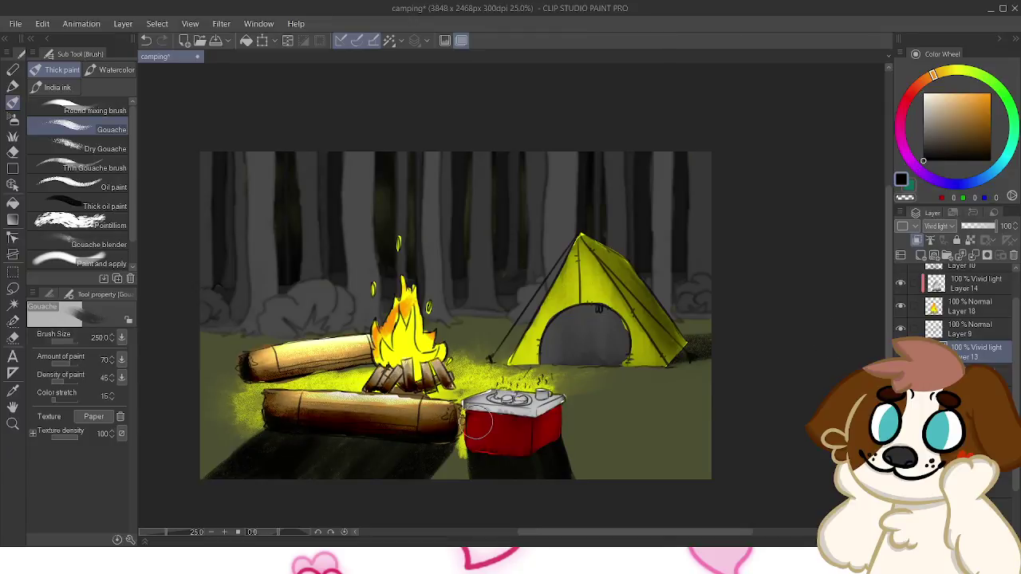
pyautogui.moveTo(279, 414)
pyautogui.mouseDown()
pyautogui.moveTo(483, 419)
pyautogui.moveTo(280, 422)
pyautogui.moveTo(336, 427)
pyautogui.moveTo(448, 432)
pyautogui.moveTo(274, 407)
pyautogui.moveTo(463, 418)
pyautogui.mouseUp()
# Brush white firelight along the front log's top edge, facing the campfire
pyautogui.press('x')
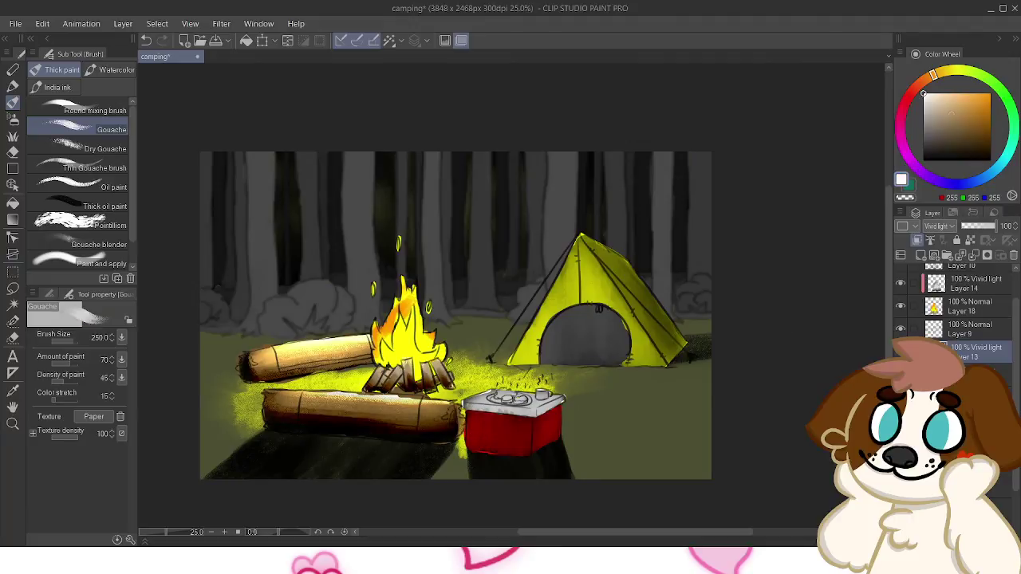
pyautogui.moveTo(320, 399); pyautogui.dragTo(436, 405)
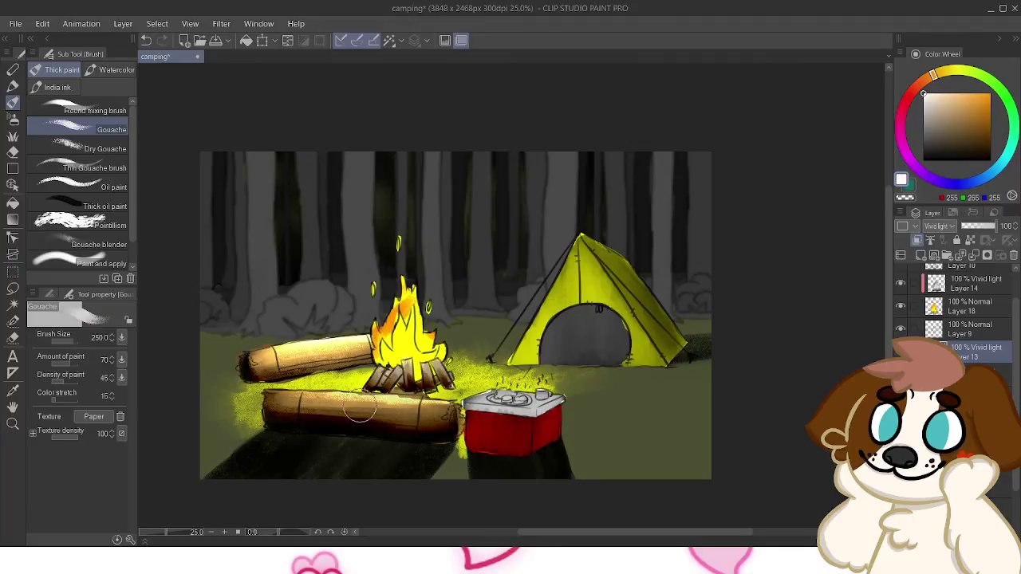
pyautogui.hotkey('ctrl', 'z')
pyautogui.moveTo(299, 403); pyautogui.dragTo(446, 399)
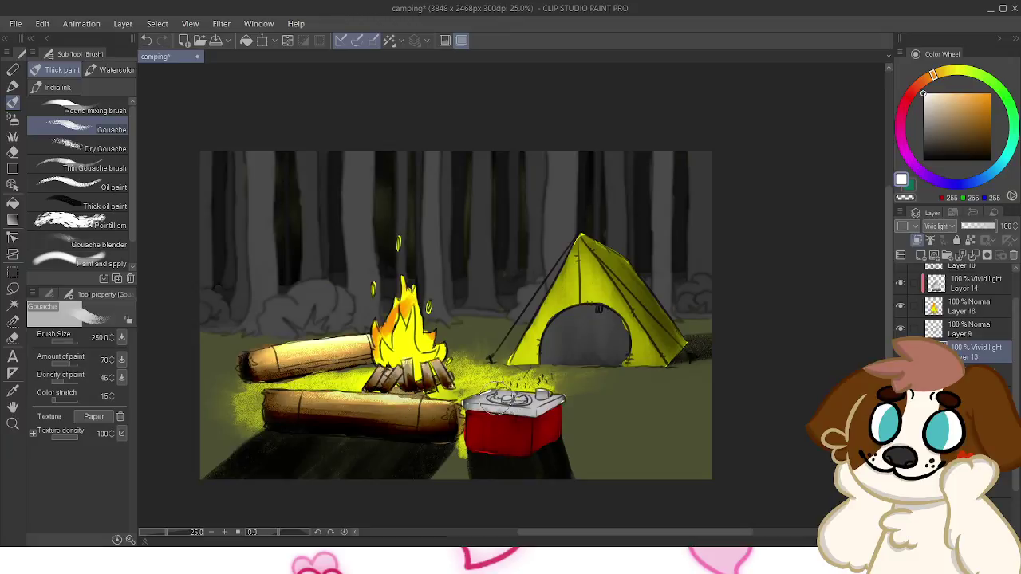
pyautogui.hotkey('ctrl', 'z')
pyautogui.moveTo(279, 396); pyautogui.dragTo(447, 399)
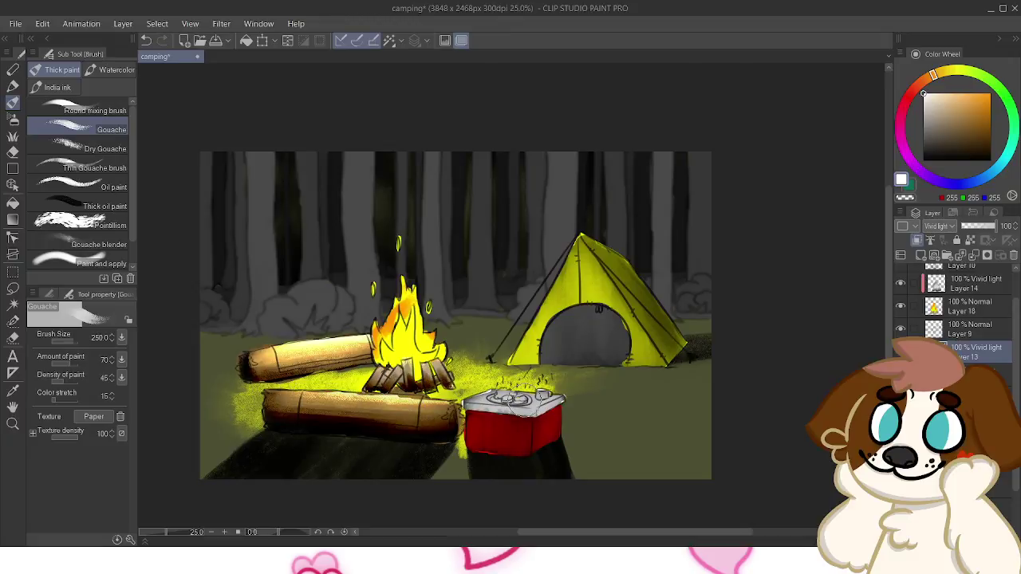
pyautogui.click(975, 374)
pyautogui.click(975, 396)
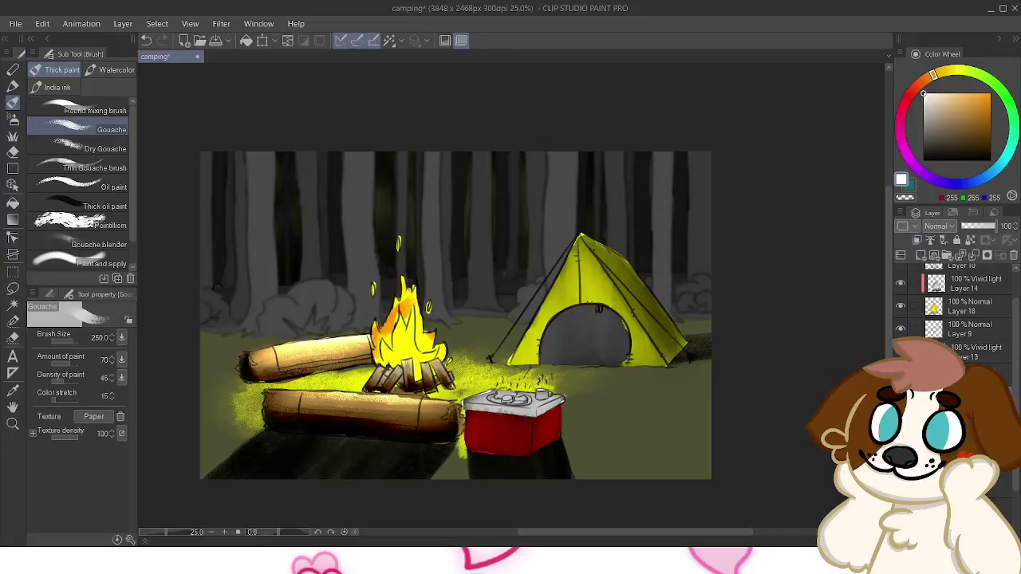
pyautogui.moveTo(385, 388)
pyautogui.mouseDown()
pyautogui.moveTo(425, 394)
pyautogui.moveTo(384, 392)
pyautogui.mouseUp()
pyautogui.click(977, 352)
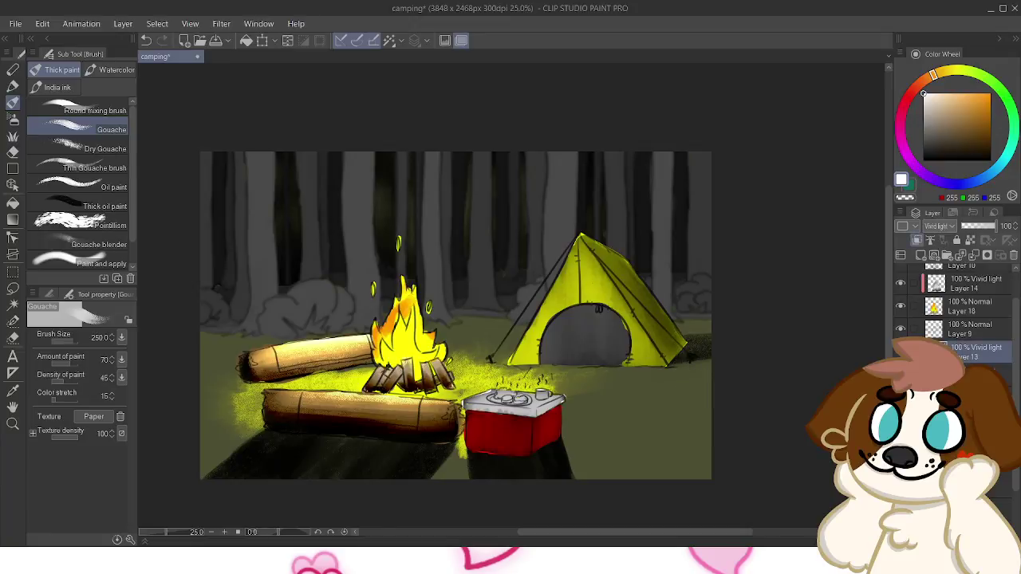
# Identify the ground's Vivid light layer by toggling its visibility and deepen the front log's cast shadow in black
pyautogui.click(977, 374)
pyautogui.click(977, 398)
pyautogui.click(901, 398)
pyautogui.click(901, 398)
pyautogui.press('x')
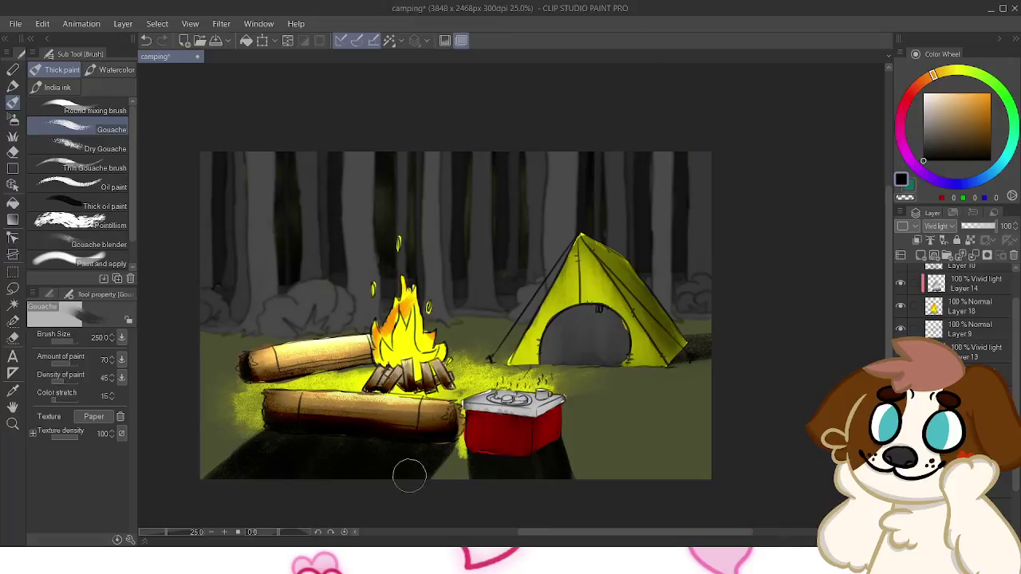
# Paint a bright yellow strip of firelight between the front log's and cooler's shadows and trim its edges in black
pyautogui.click(990, 93)
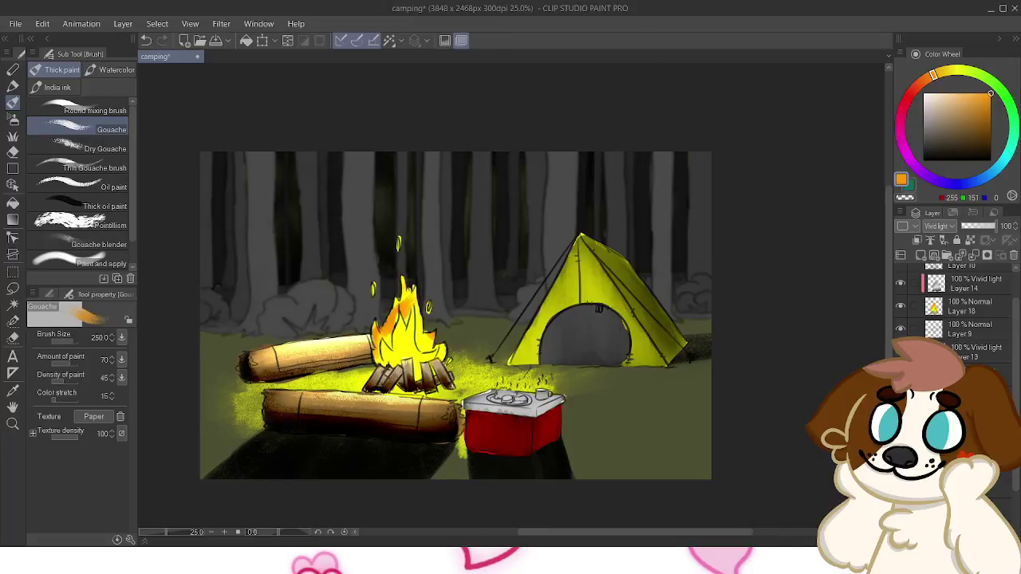
pyautogui.click(958, 70)
pyautogui.moveTo(460, 456)
pyautogui.mouseDown()
pyautogui.moveTo(443, 486)
pyautogui.moveTo(458, 444)
pyautogui.moveTo(435, 489)
pyautogui.moveTo(459, 440)
pyautogui.moveTo(460, 487)
pyautogui.moveTo(442, 479)
pyautogui.moveTo(483, 417)
pyautogui.moveTo(422, 465)
pyautogui.moveTo(415, 510)
pyautogui.mouseUp()
pyautogui.click(923, 160)
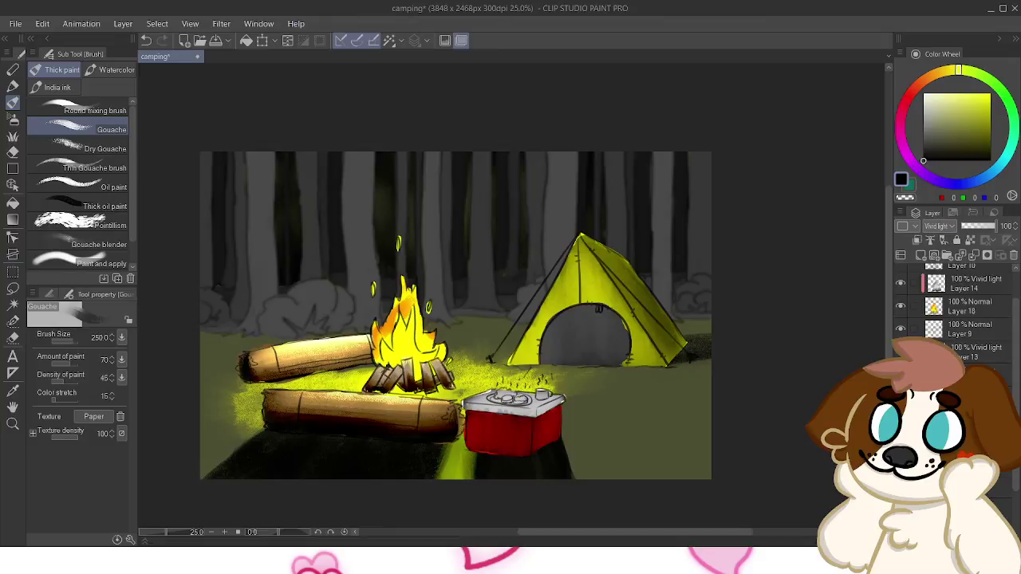
# Preview other blending modes, including Normal, on the ground light layer and return it to Vivid light
pyautogui.hotkey('ctrl', 'z')
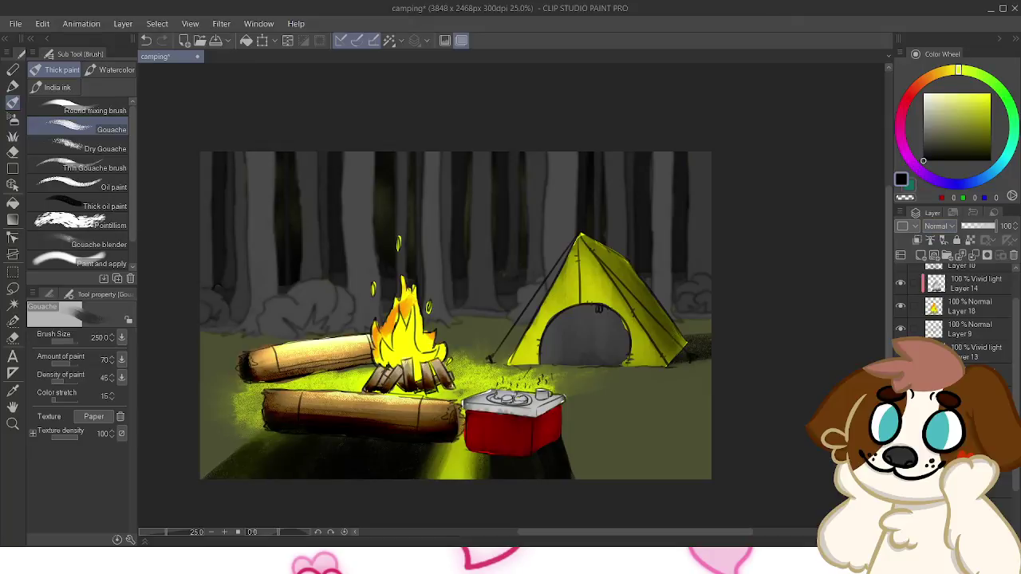
pyautogui.hotkey('ctrl', 'y')
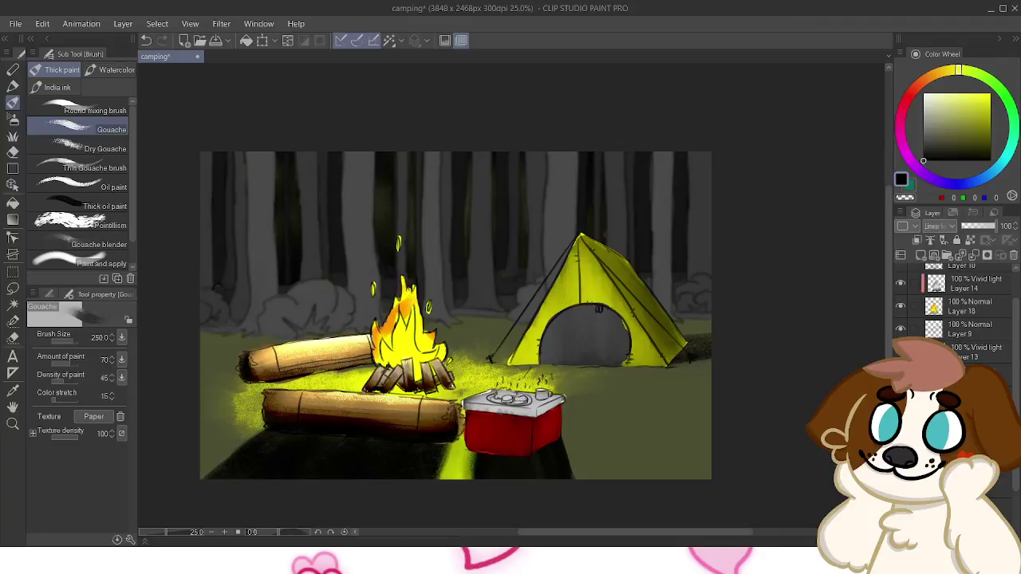
pyautogui.scroll(-13, 936, 226)
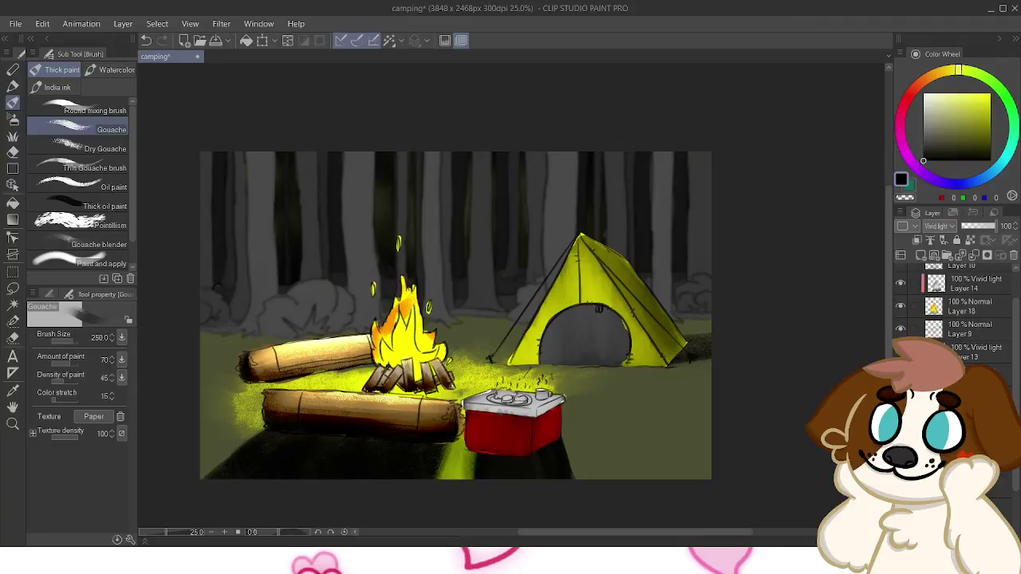
# Paint a white glow on the ground beside the campfire and black shadow beneath the firewood
pyautogui.moveTo(924, 136); pyautogui.dragTo(924, 93)
pyautogui.moveTo(495, 369)
pyautogui.mouseDown()
pyautogui.moveTo(471, 385)
pyautogui.moveTo(371, 389)
pyautogui.moveTo(403, 377)
pyautogui.moveTo(357, 391)
pyautogui.moveTo(369, 406)
pyautogui.moveTo(451, 391)
pyautogui.moveTo(454, 378)
pyautogui.moveTo(461, 391)
pyautogui.moveTo(460, 372)
pyautogui.mouseUp()
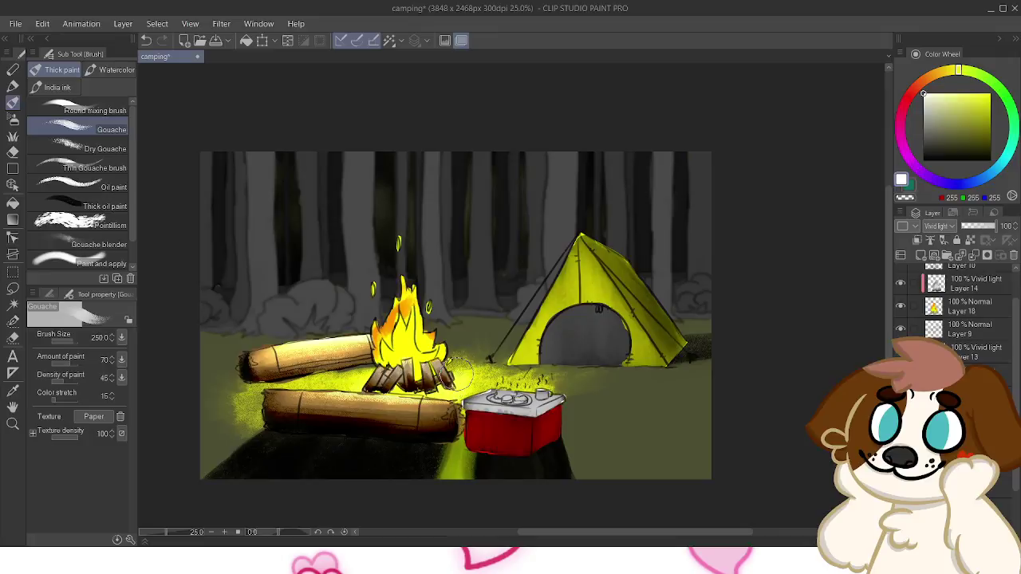
pyautogui.click(924, 161)
pyautogui.moveTo(430, 388)
pyautogui.mouseDown()
pyautogui.moveTo(371, 391)
pyautogui.moveTo(426, 403)
pyautogui.moveTo(455, 390)
pyautogui.moveTo(380, 384)
pyautogui.moveTo(396, 388)
pyautogui.mouseUp()
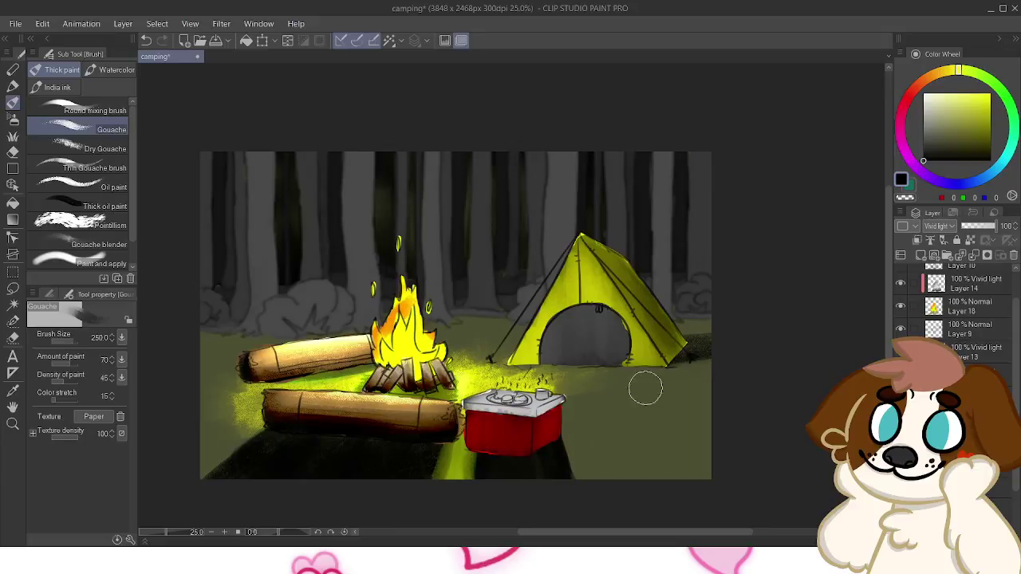
# Extend the bright yellow (249, 255, 0) firelight on the ground around the cooler
pyautogui.click(976, 100)
pyautogui.click(990, 94)
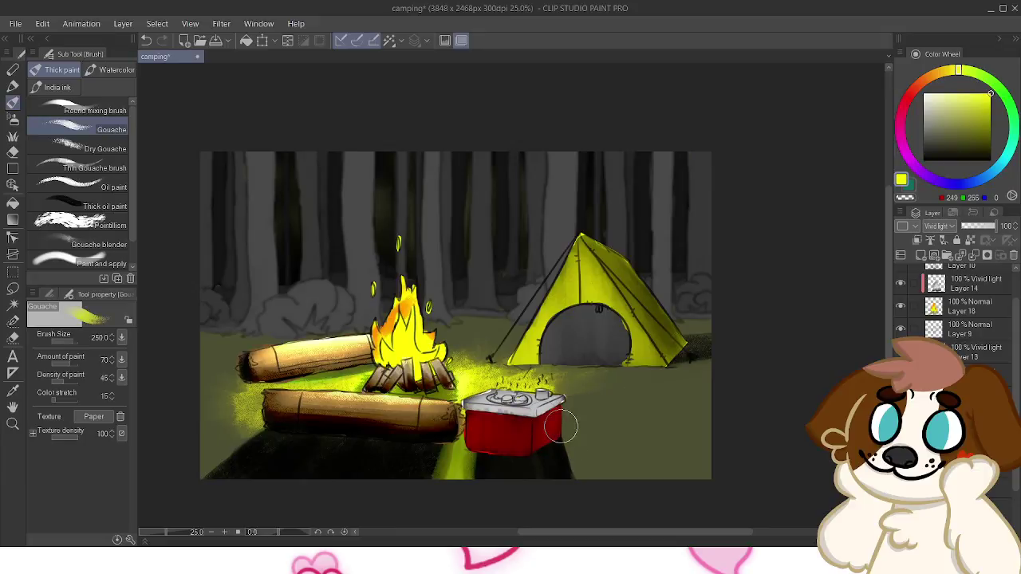
pyautogui.moveTo(539, 421)
pyautogui.mouseDown()
pyautogui.moveTo(566, 389)
pyautogui.moveTo(541, 374)
pyautogui.moveTo(564, 370)
pyautogui.moveTo(503, 374)
pyautogui.moveTo(507, 360)
pyautogui.moveTo(480, 363)
pyautogui.moveTo(475, 352)
pyautogui.moveTo(451, 399)
pyautogui.mouseUp()
# Paint black shadow around the back log's outer end and widen the front log's shadow toward the canvas's lower-left corner
pyautogui.moveTo(250, 383)
pyautogui.mouseDown()
pyautogui.moveTo(257, 414)
pyautogui.moveTo(250, 426)
pyautogui.moveTo(247, 368)
pyautogui.moveTo(276, 395)
pyautogui.moveTo(355, 355)
pyautogui.moveTo(233, 366)
pyautogui.moveTo(249, 373)
pyautogui.moveTo(252, 362)
pyautogui.moveTo(246, 376)
pyautogui.moveTo(235, 364)
pyautogui.moveTo(255, 366)
pyautogui.moveTo(260, 345)
pyautogui.moveTo(233, 371)
pyautogui.moveTo(258, 370)
pyautogui.moveTo(264, 354)
pyautogui.moveTo(307, 356)
pyautogui.moveTo(249, 351)
pyautogui.mouseUp()
pyautogui.click(924, 160)
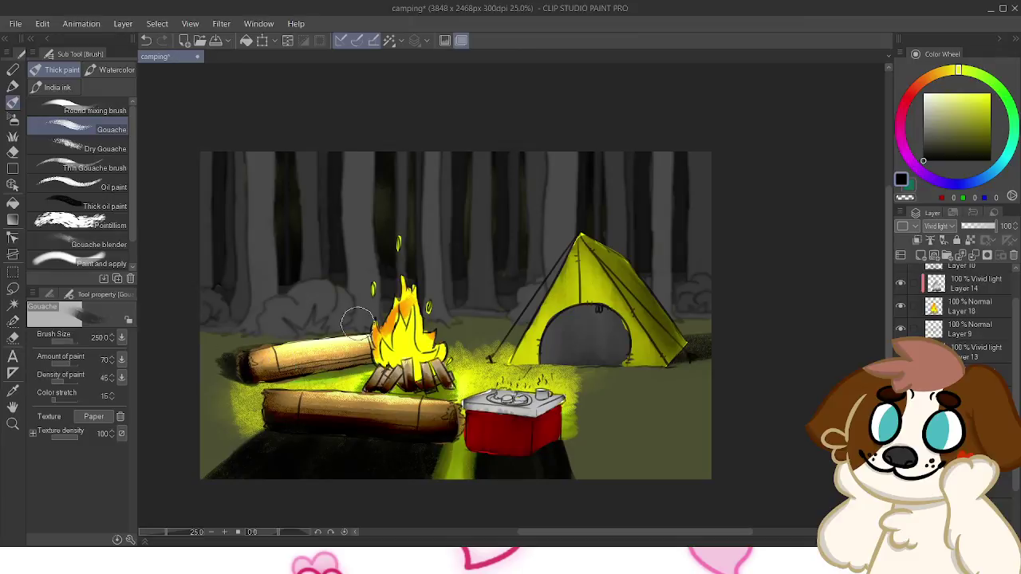
pyautogui.moveTo(262, 427)
pyautogui.mouseDown()
pyautogui.moveTo(204, 482)
pyautogui.moveTo(185, 486)
pyautogui.mouseUp()
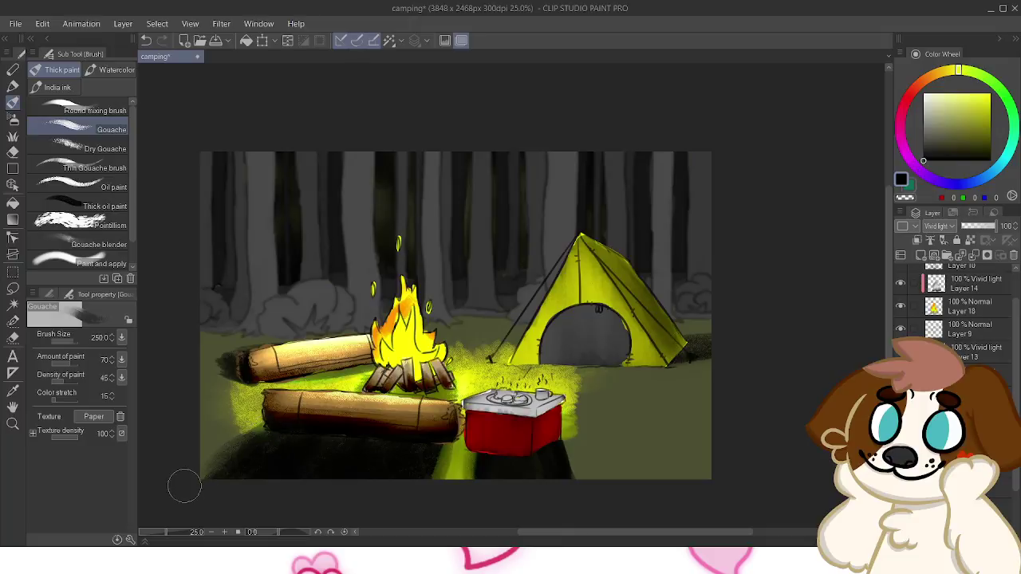
pyautogui.moveTo(255, 432); pyautogui.dragTo(159, 503)
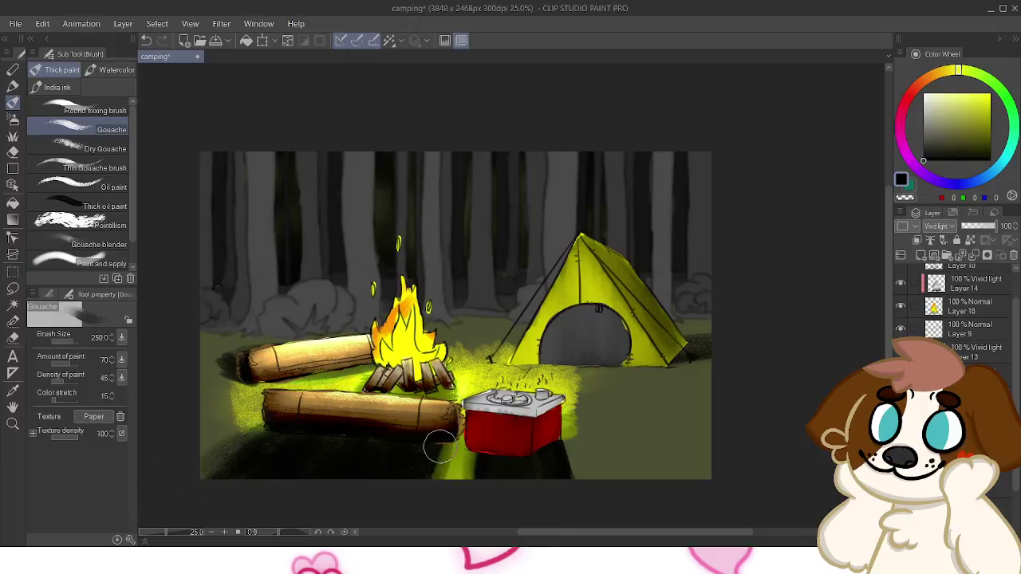
# Add a bright yellow firelight stroke on the ground along the cooler's outer side
pyautogui.moveTo(965, 127); pyautogui.dragTo(991, 94)
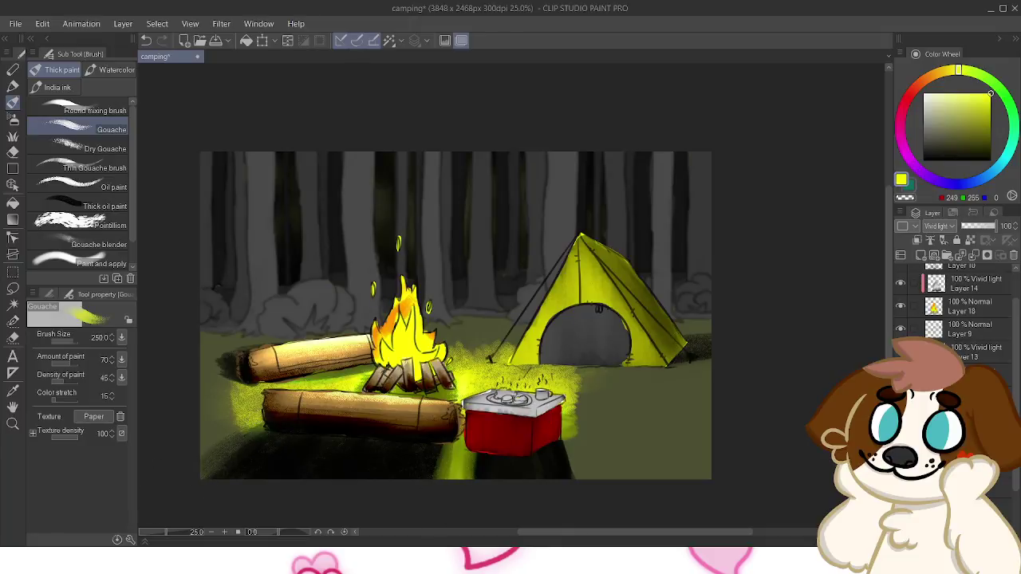
pyautogui.moveTo(568, 437); pyautogui.dragTo(586, 485)
pyautogui.hotkey('ctrl', 'z')
pyautogui.moveTo(558, 413); pyautogui.dragTo(574, 445)
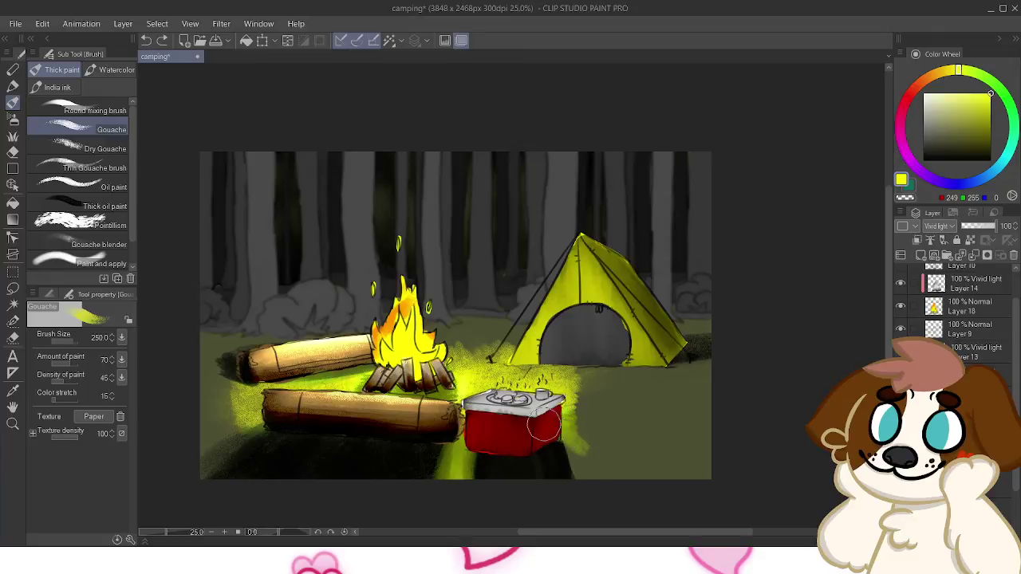
# Extend the black shadow on the ground beyond the back log's outer end
pyautogui.keyDown('alt'); pyautogui.click(580, 347); pyautogui.keyUp('alt')
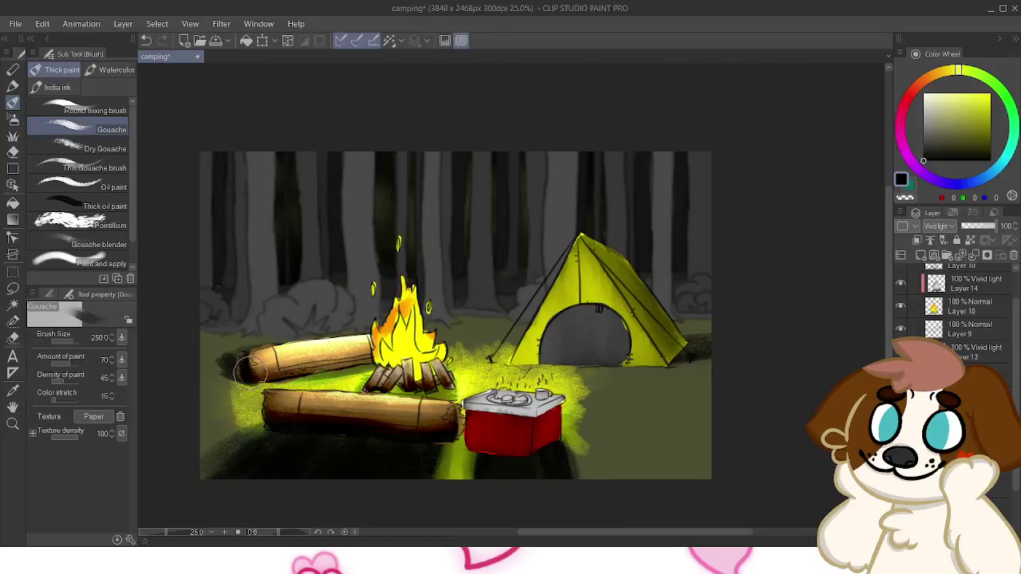
pyautogui.moveTo(237, 365); pyautogui.dragTo(216, 360)
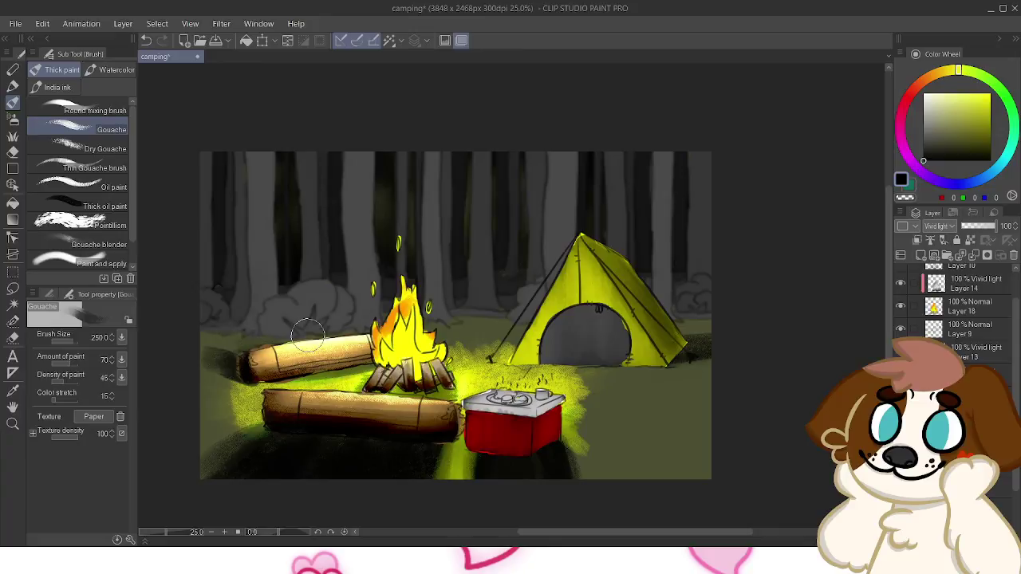
# Undo the last brush stroke and try the Multiply blending mode on the background forest layer
pyautogui.hotkey('ctrl', 'z')
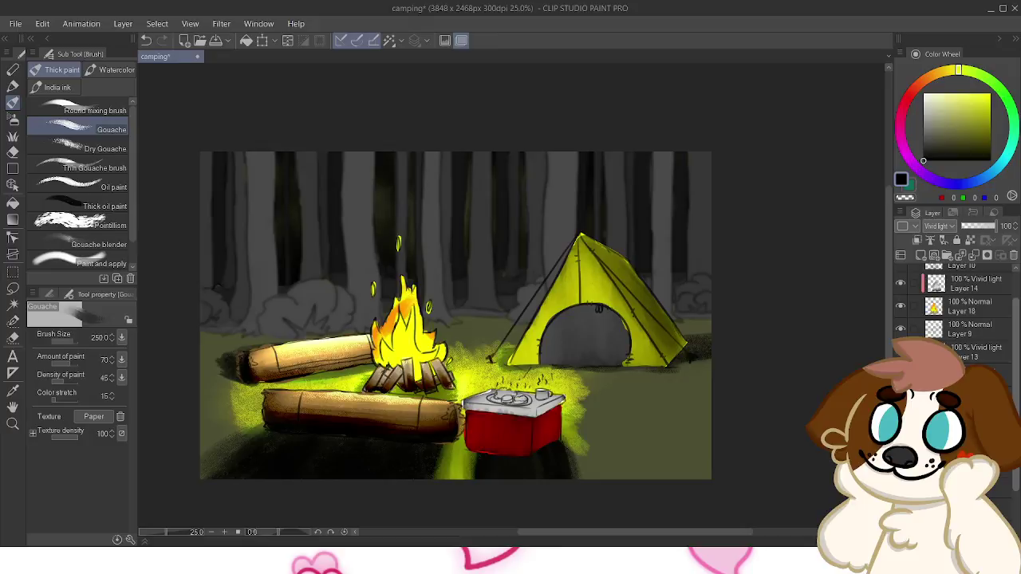
pyautogui.click(975, 375)
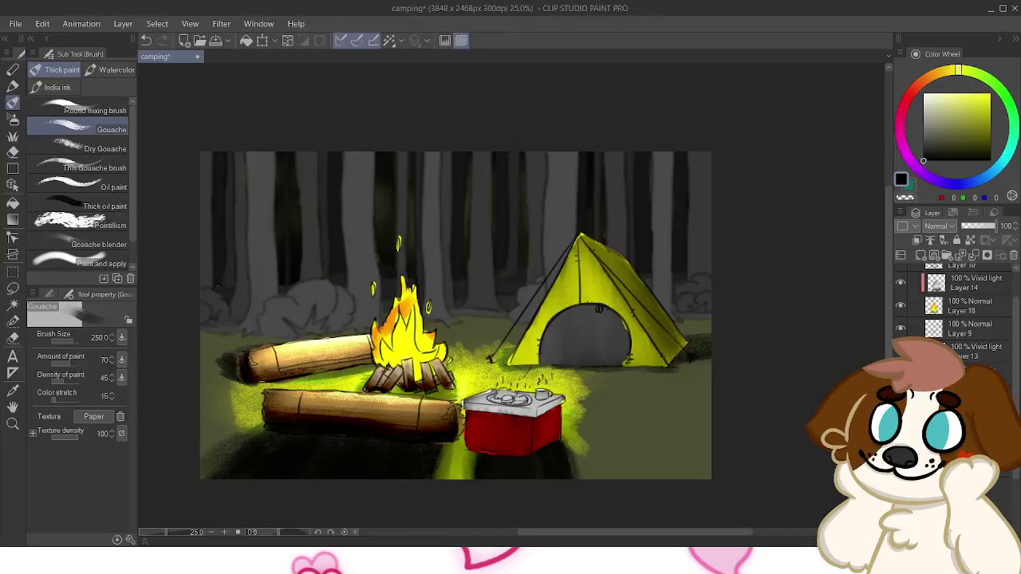
pyautogui.click(935, 226)
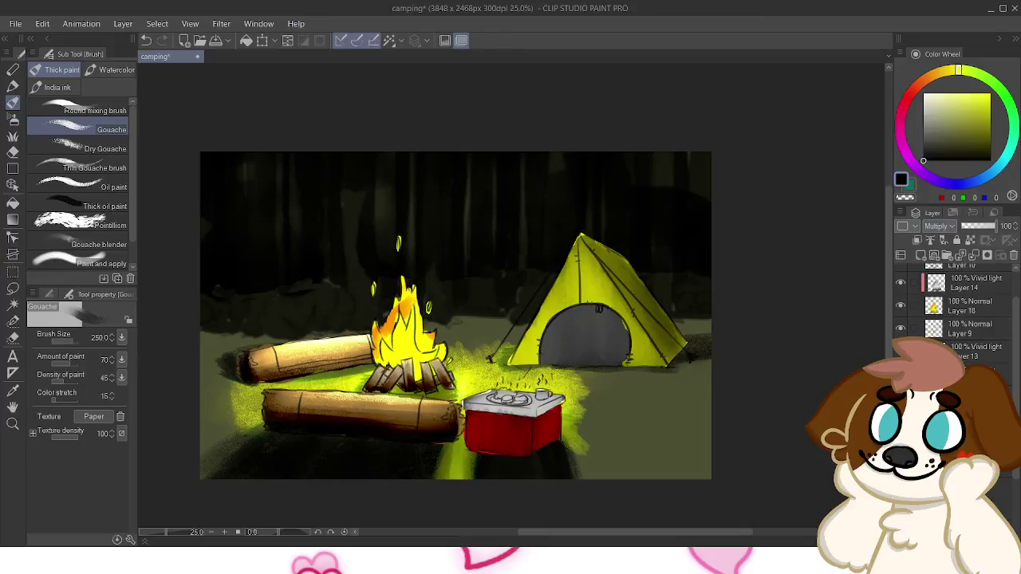
pyautogui.hotkey('ctrl', 'z')
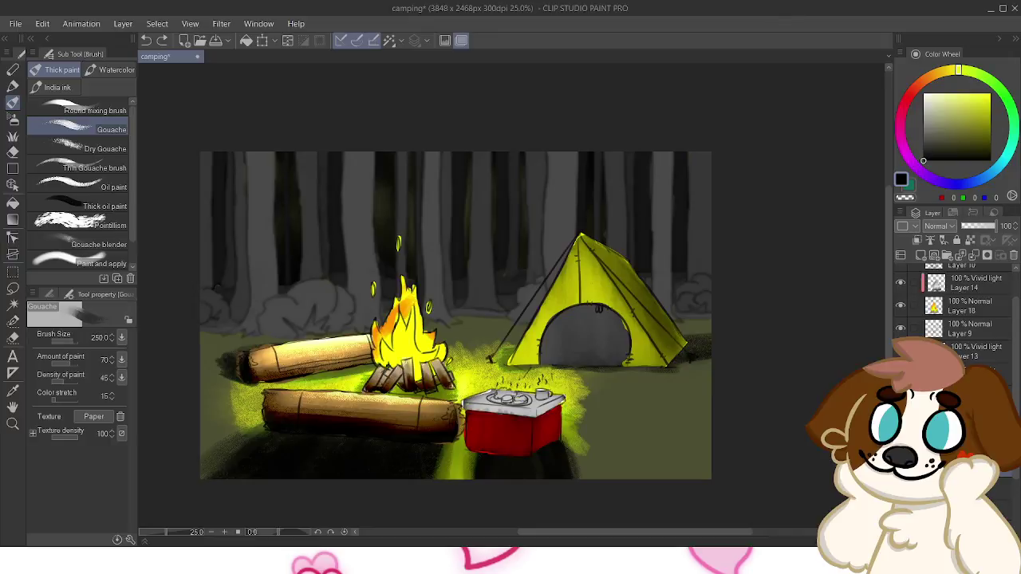
# Shade the campfire flames' outer edges toward orange with the black Gouache brush on the clipped Vivid light Layer 14
pyautogui.click(971, 306)
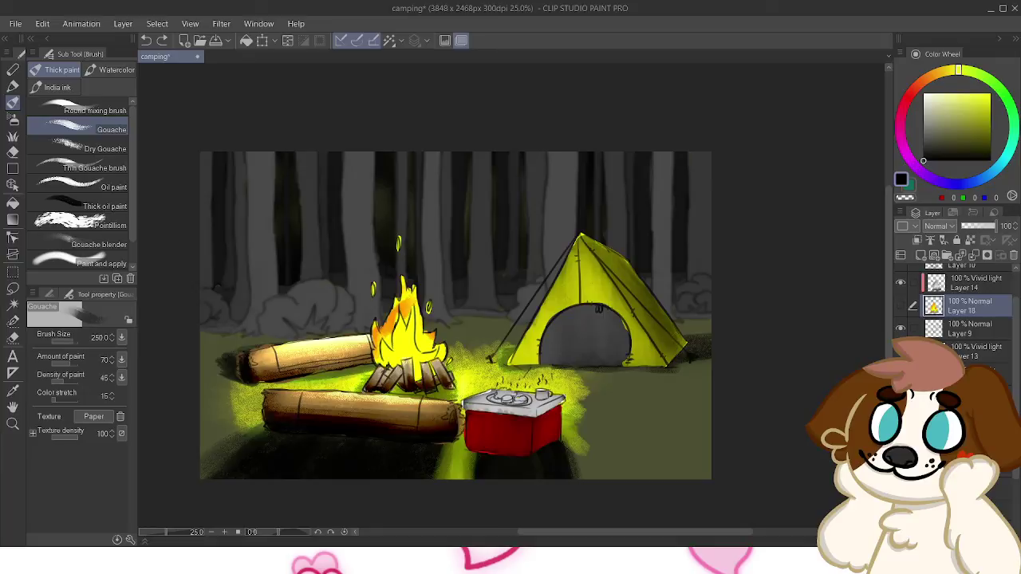
pyautogui.click(901, 306)
pyautogui.click(972, 283)
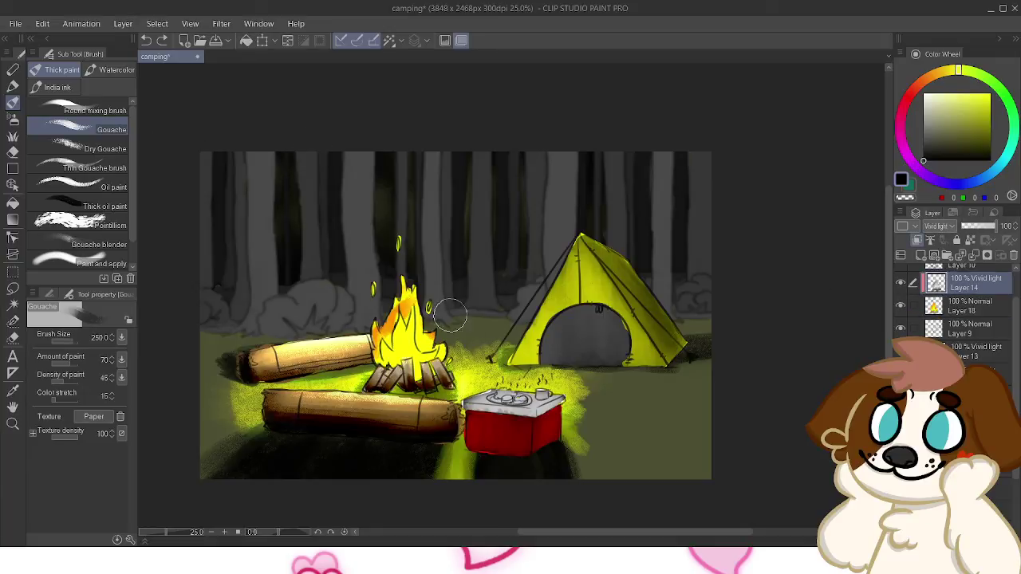
pyautogui.moveTo(437, 327)
pyautogui.mouseDown()
pyautogui.moveTo(422, 351)
pyautogui.moveTo(429, 319)
pyautogui.moveTo(418, 306)
pyautogui.moveTo(392, 313)
pyautogui.moveTo(388, 336)
pyautogui.mouseUp()
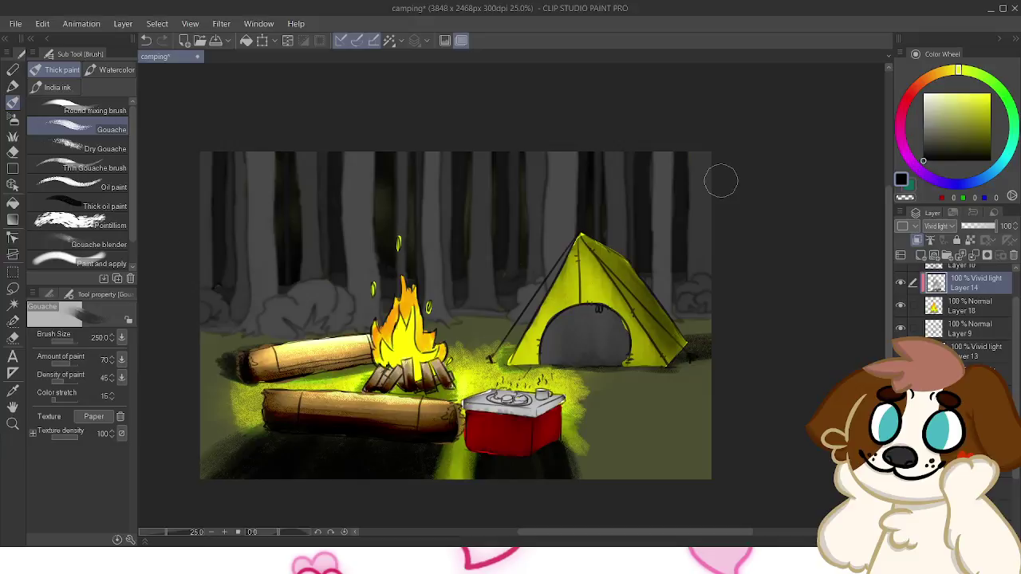
# Change the ground's base colour to a darker olive green
pyautogui.scroll(-3, 957, 311)
pyautogui.doubleClick(957, 531)
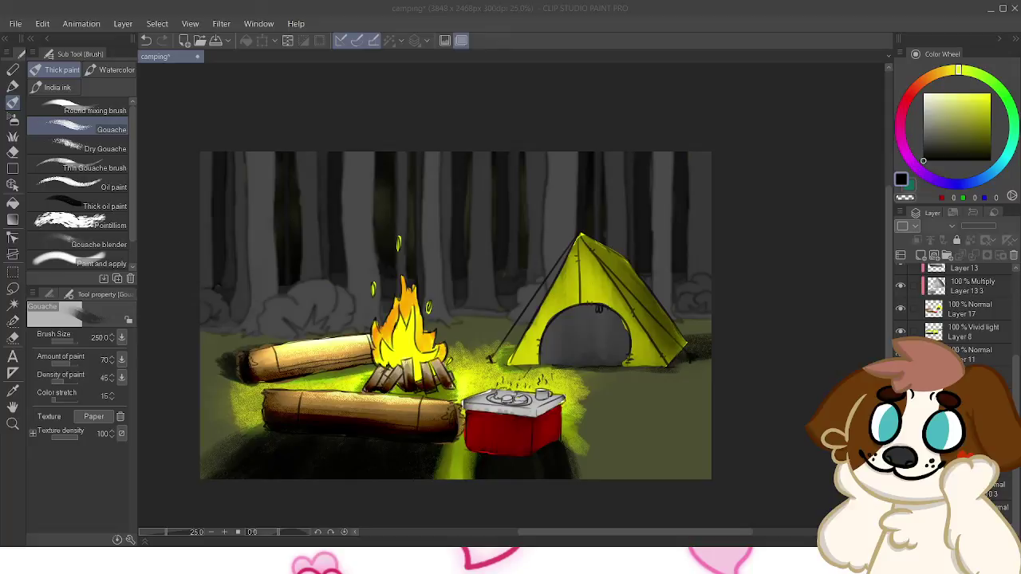
pyautogui.press('Return')
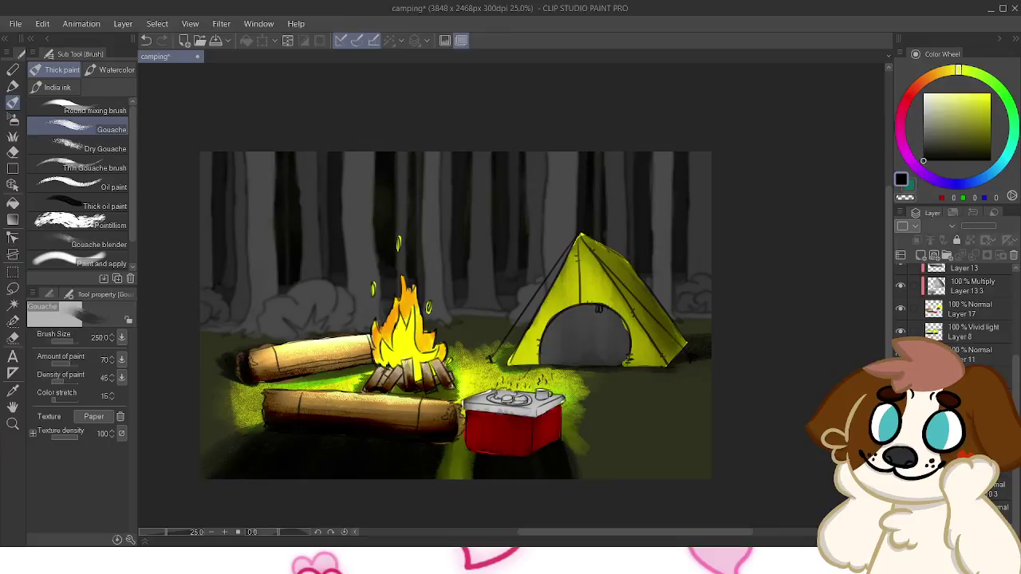
# Add a new Normal layer above Layer 11 and texture the whole ground in black with the Ground decoration brush at size 300
pyautogui.click(979, 355)
pyautogui.click(921, 254)
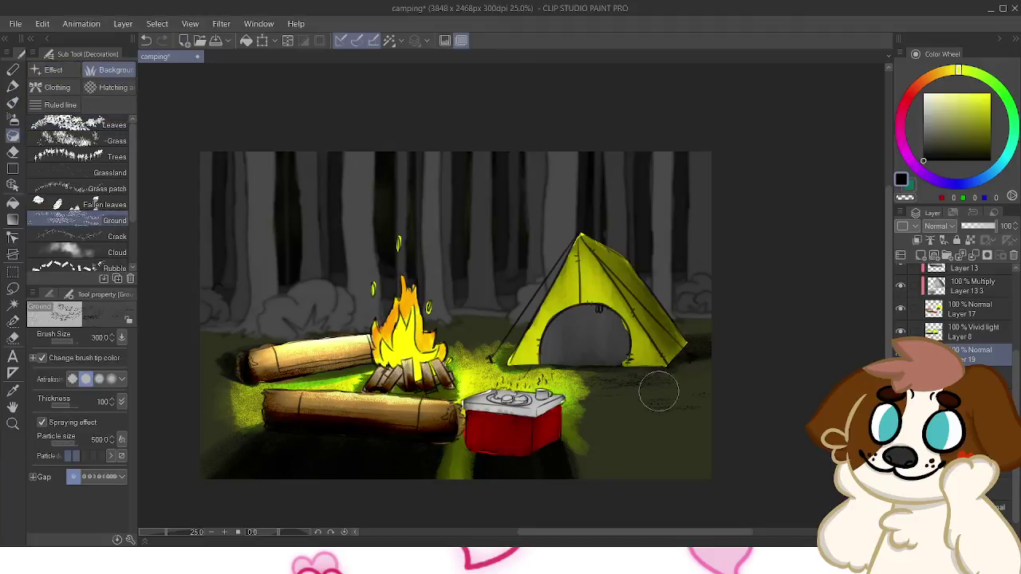
pyautogui.moveTo(246, 399)
pyautogui.mouseDown()
pyautogui.moveTo(228, 319)
pyautogui.moveTo(243, 344)
pyautogui.mouseUp()
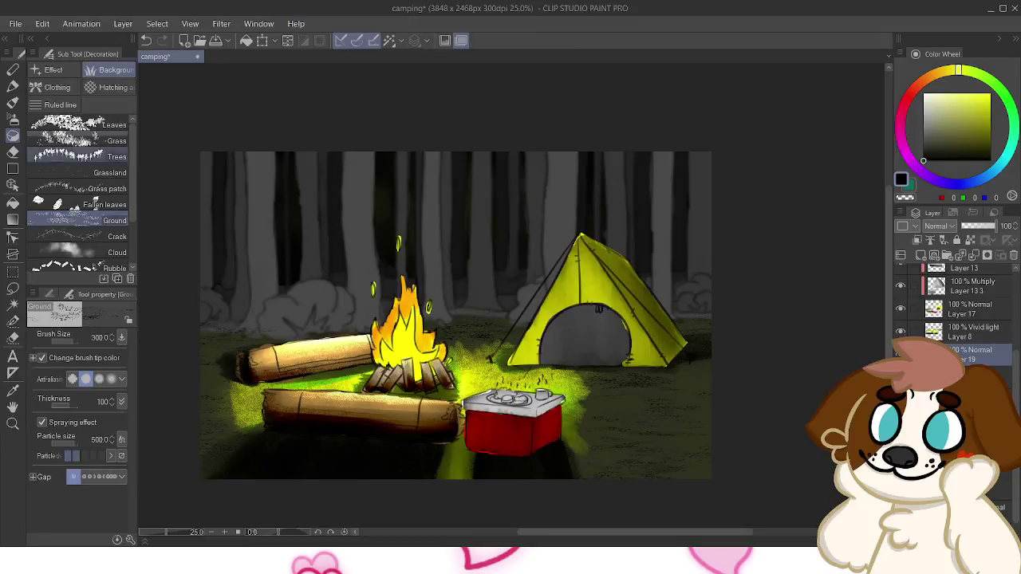
# Paint black grass tufts with the Grass brush at size 250 in front of the tent, beside the cooler and around the logs' outer ends
pyautogui.click(77, 141)
pyautogui.moveTo(670, 435)
pyautogui.mouseDown()
pyautogui.moveTo(643, 457)
pyautogui.moveTo(677, 441)
pyautogui.mouseUp()
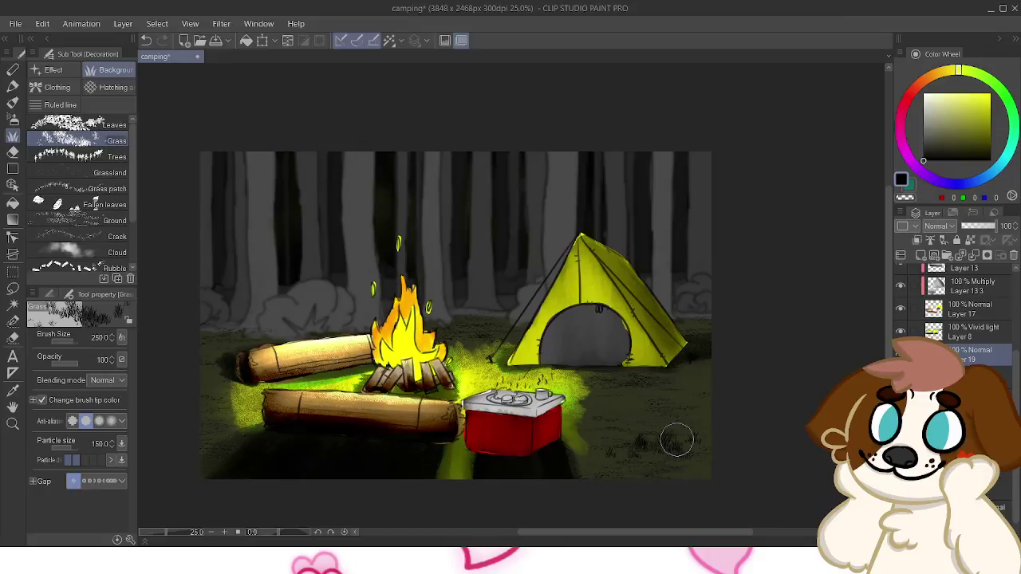
pyautogui.moveTo(649, 385); pyautogui.dragTo(675, 383)
pyautogui.moveTo(207, 391)
pyautogui.mouseDown()
pyautogui.moveTo(212, 344)
pyautogui.moveTo(245, 344)
pyautogui.mouseUp()
pyautogui.moveTo(186, 456); pyautogui.dragTo(226, 477)
pyautogui.moveTo(610, 416); pyautogui.dragTo(587, 415)
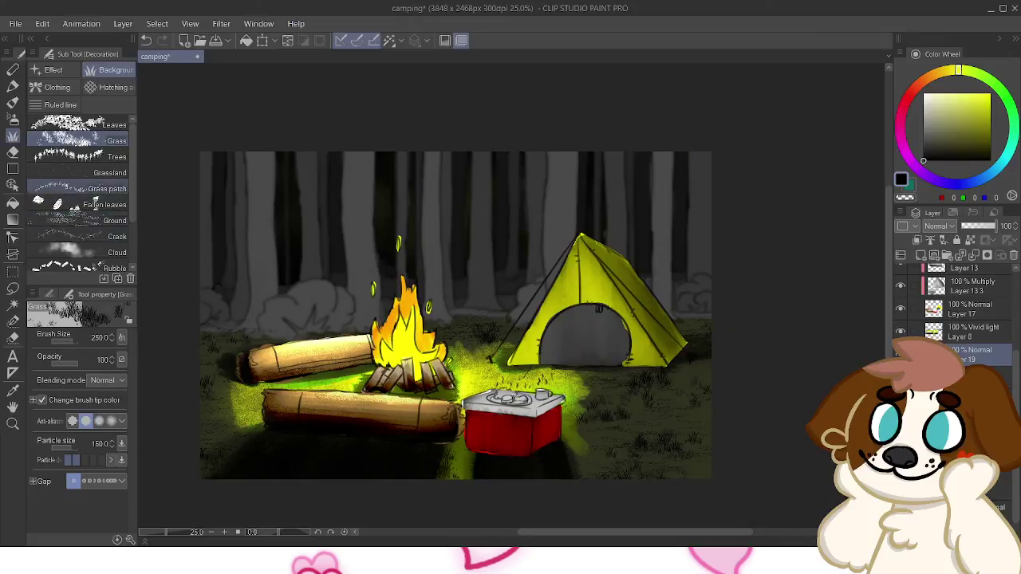
# Stamp teal Grass patch tufts at size 330 in front of the tent, behind the campfire and beside the logs' outer ends
pyautogui.click(94, 188)
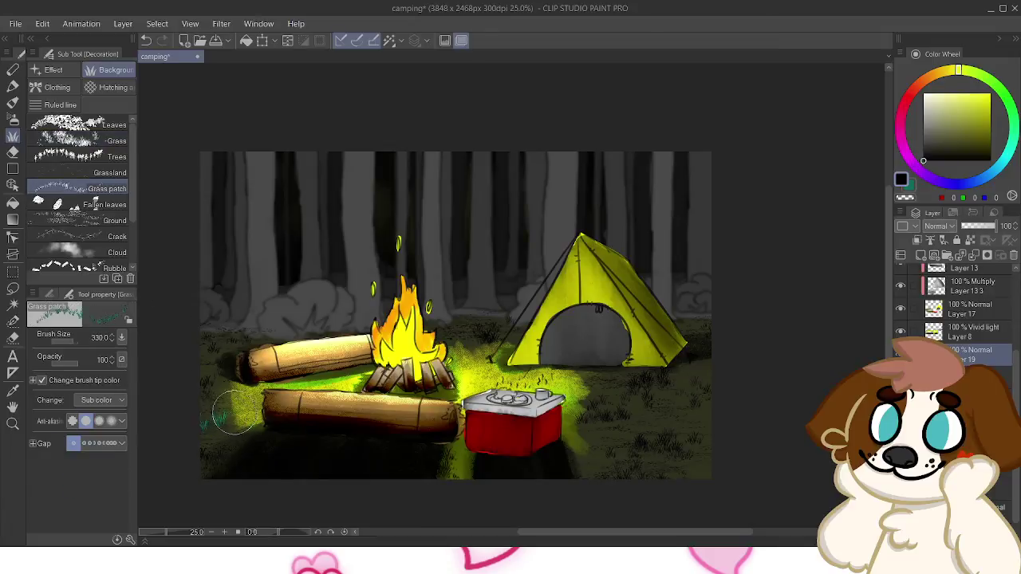
pyautogui.click(626, 403)
pyautogui.click(603, 381)
pyautogui.click(485, 344)
pyautogui.click(457, 334)
pyautogui.click(223, 355)
pyautogui.click(224, 413)
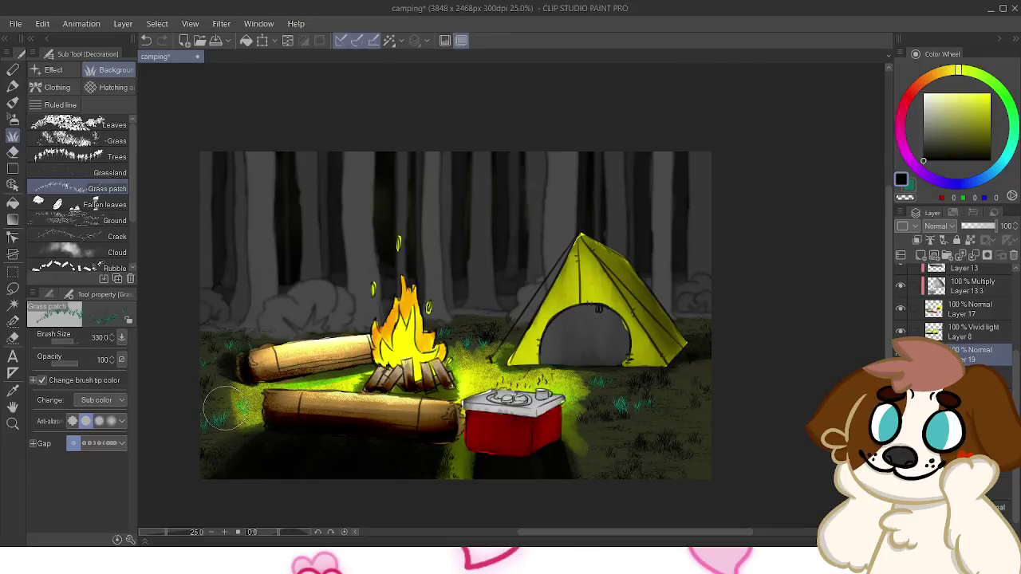
# Add more teal grass patches around the cooler, in front of the tent and between campfire and tent, and save the file
pyautogui.click(697, 390)
pyautogui.click(702, 434)
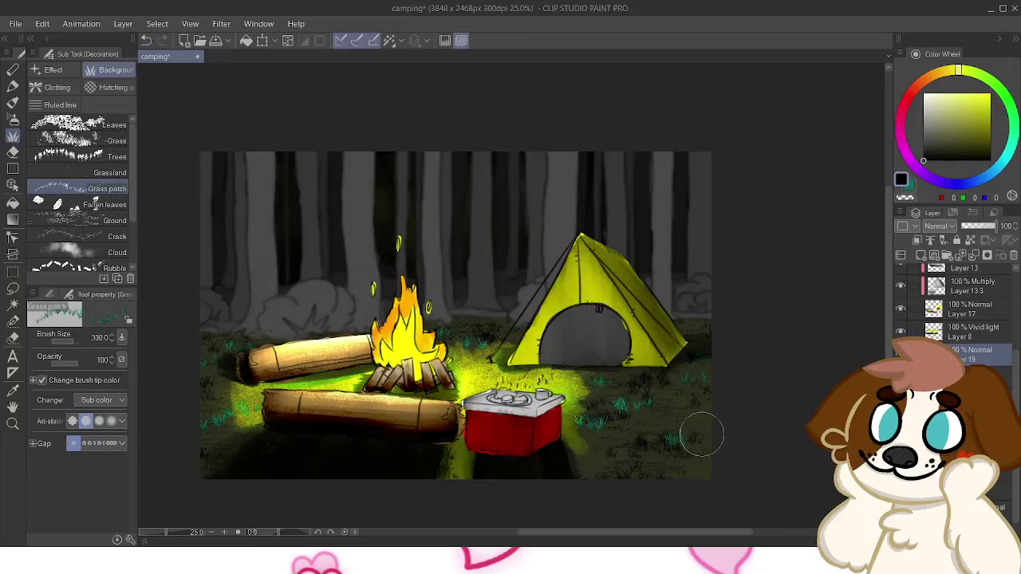
pyautogui.click(603, 464)
pyautogui.click(714, 467)
pyautogui.click(629, 419)
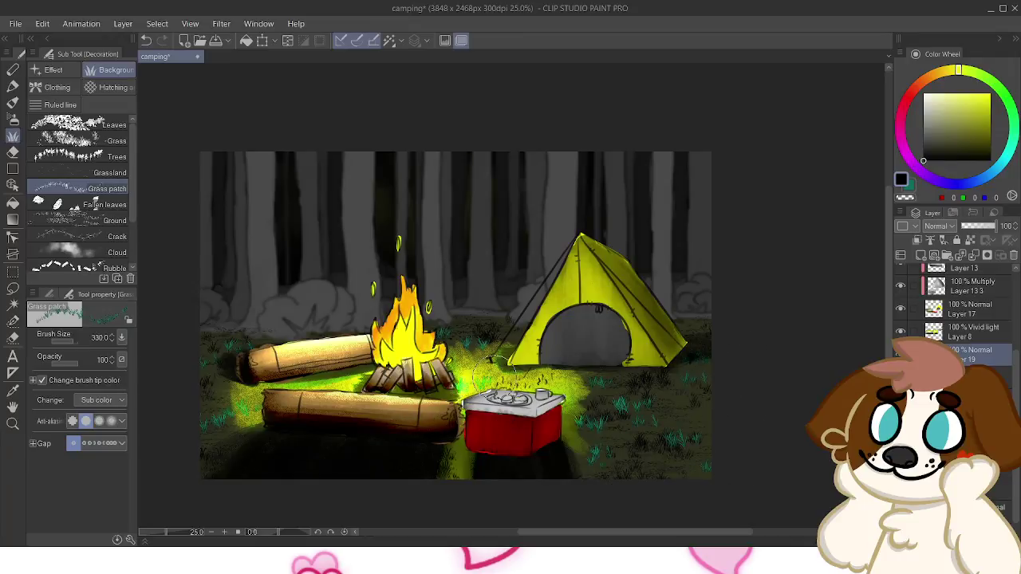
pyautogui.click(471, 317)
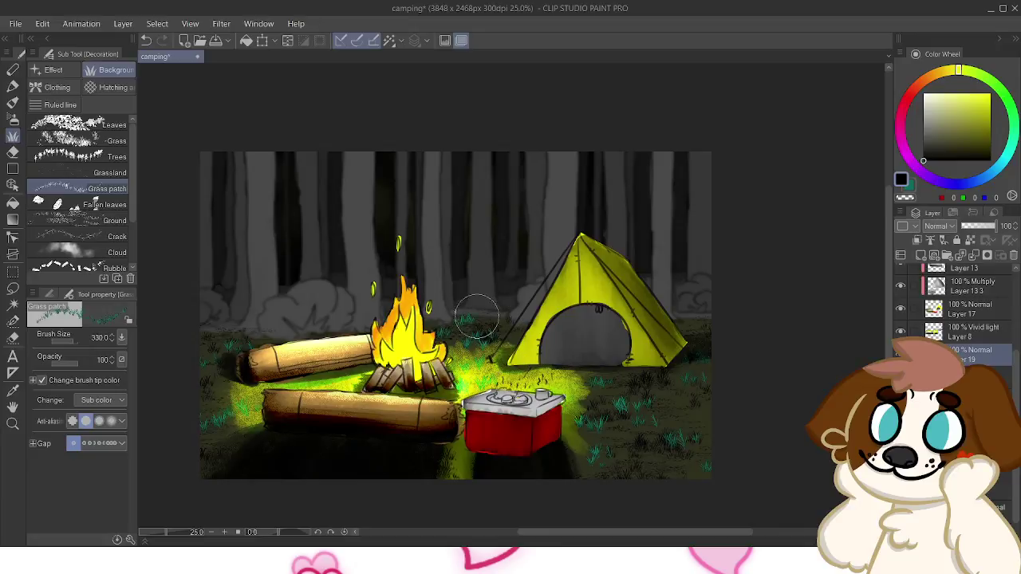
pyautogui.click(670, 408)
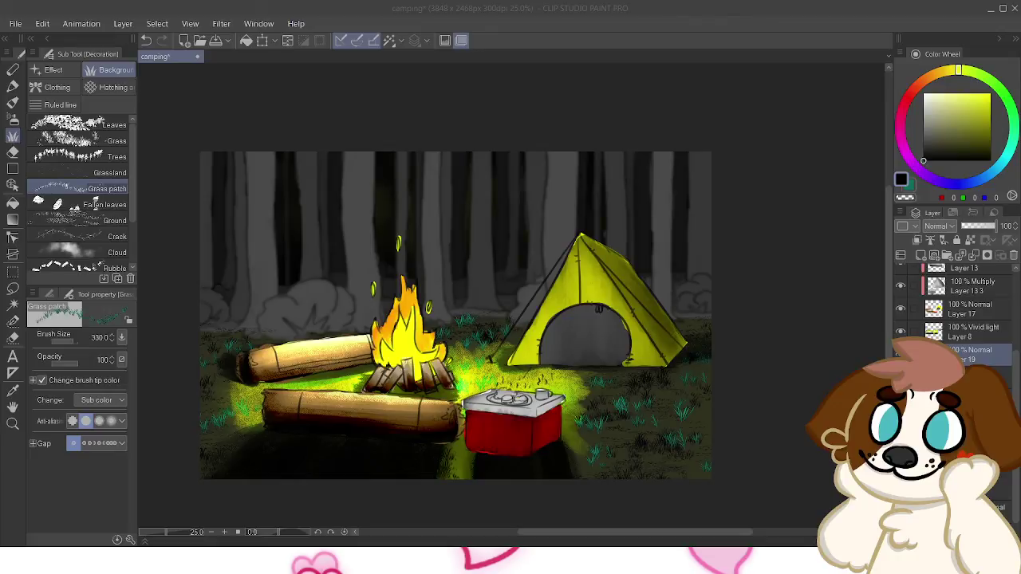
pyautogui.hotkey('ctrl', 's')
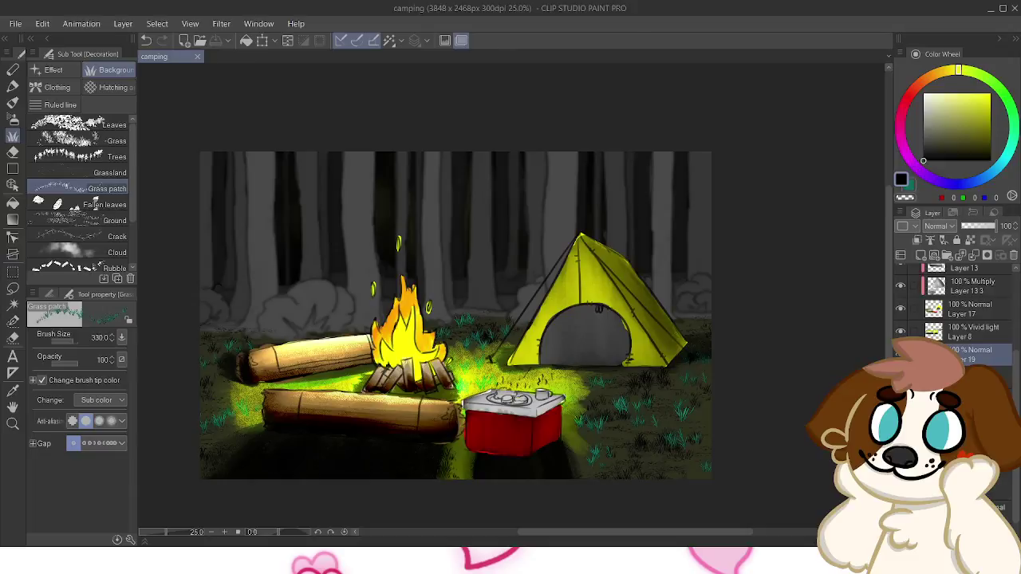